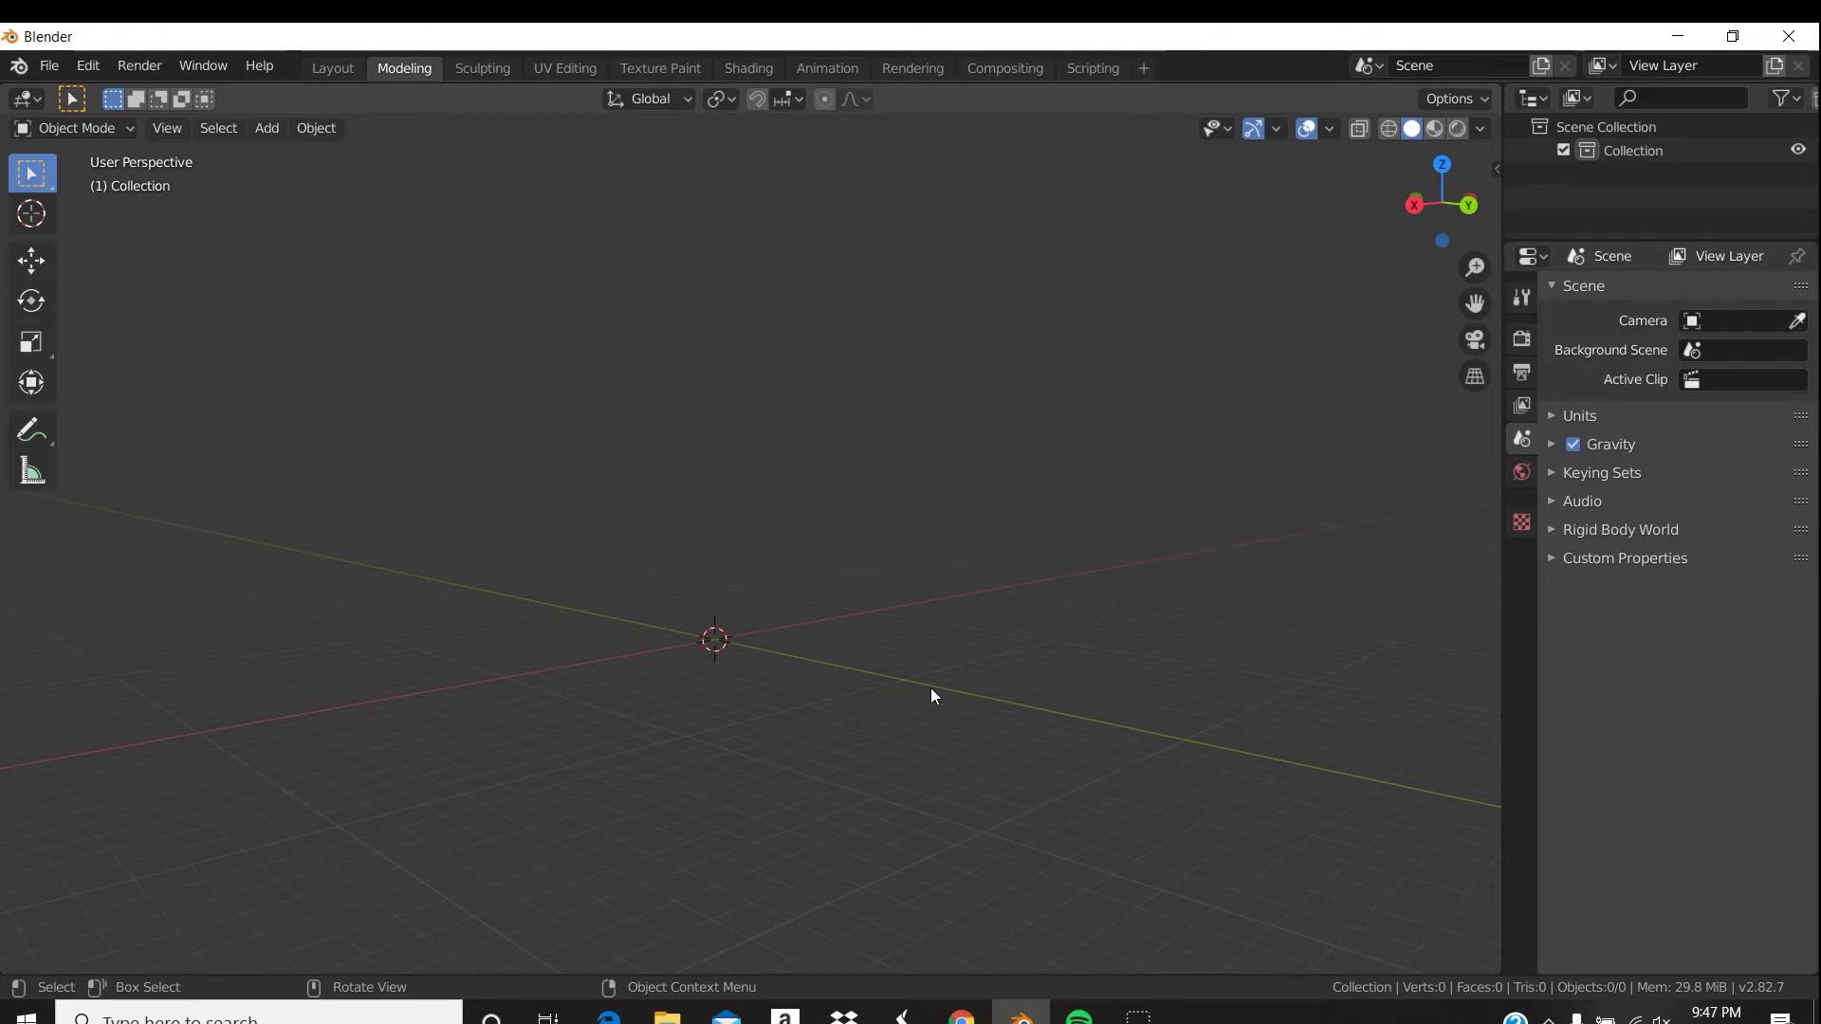
Create a new General file without saving the changes to the untitled scene.
{"action": "mouse_move", "coordinate": [1079, 1013]}
{"action": "key", "text": "ctrl+n"}
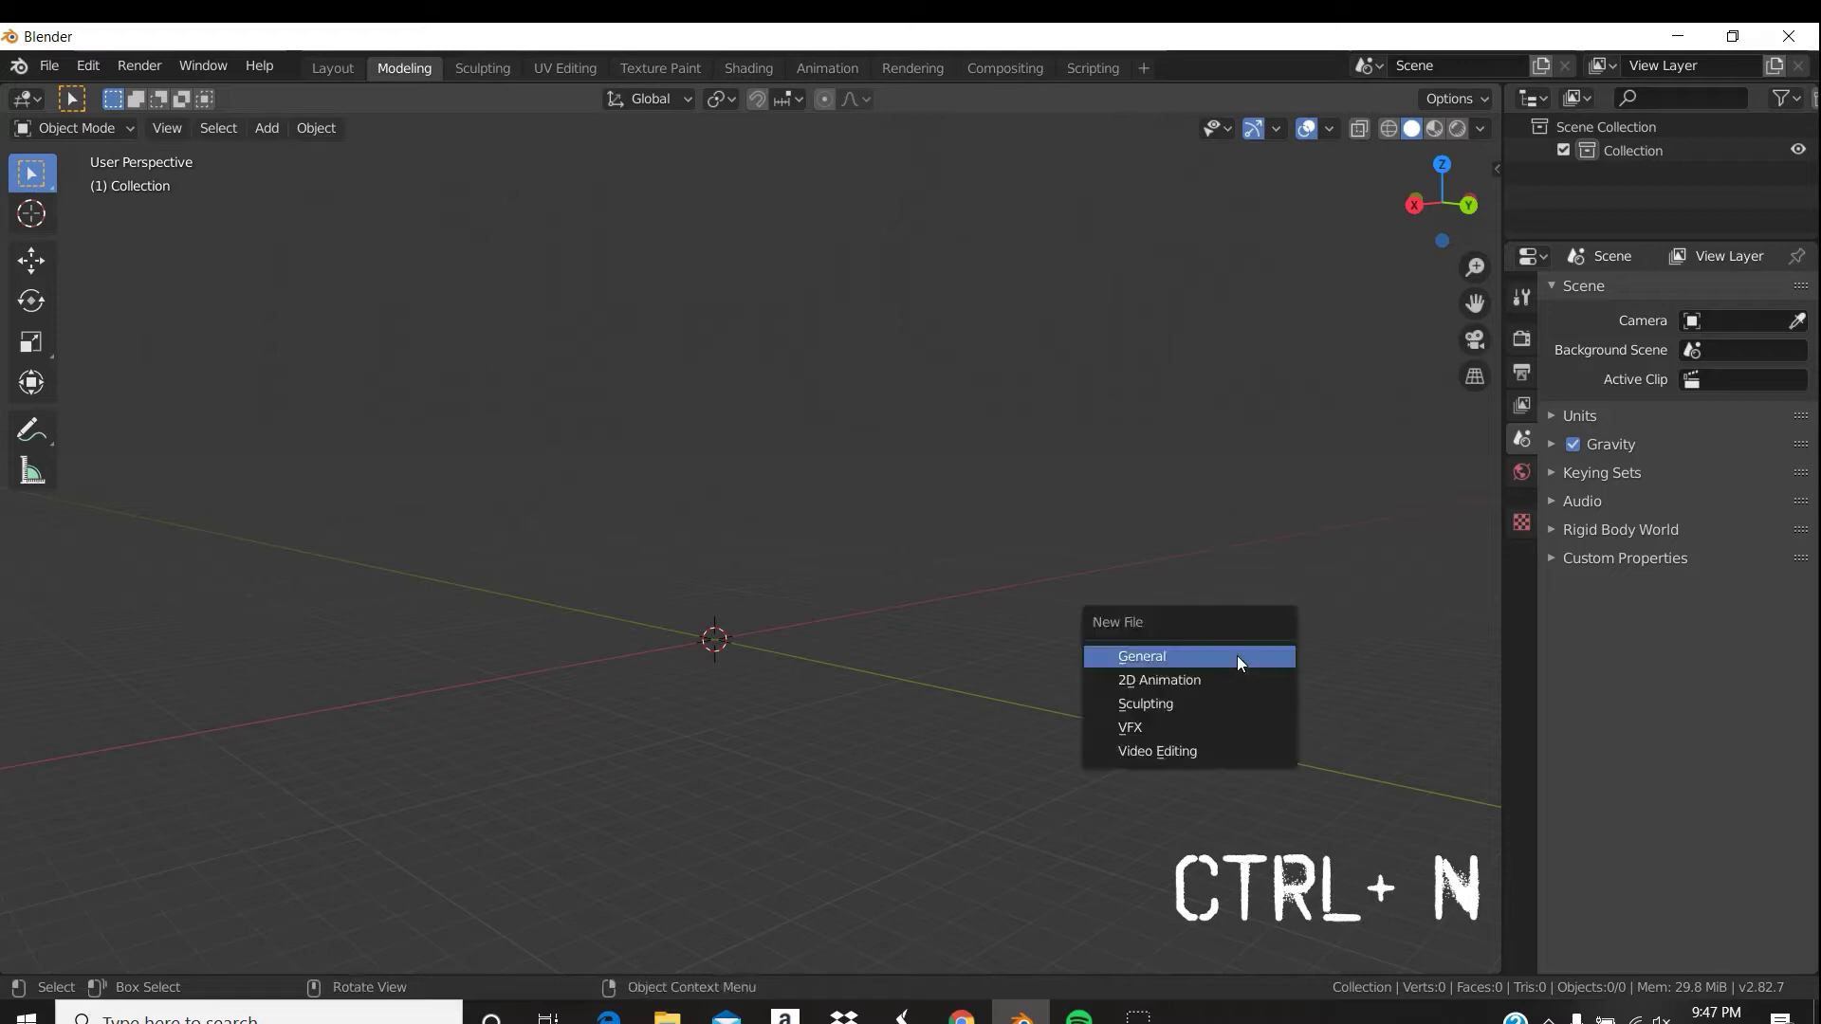
{"action": "left_click", "coordinate": [1237, 656]}
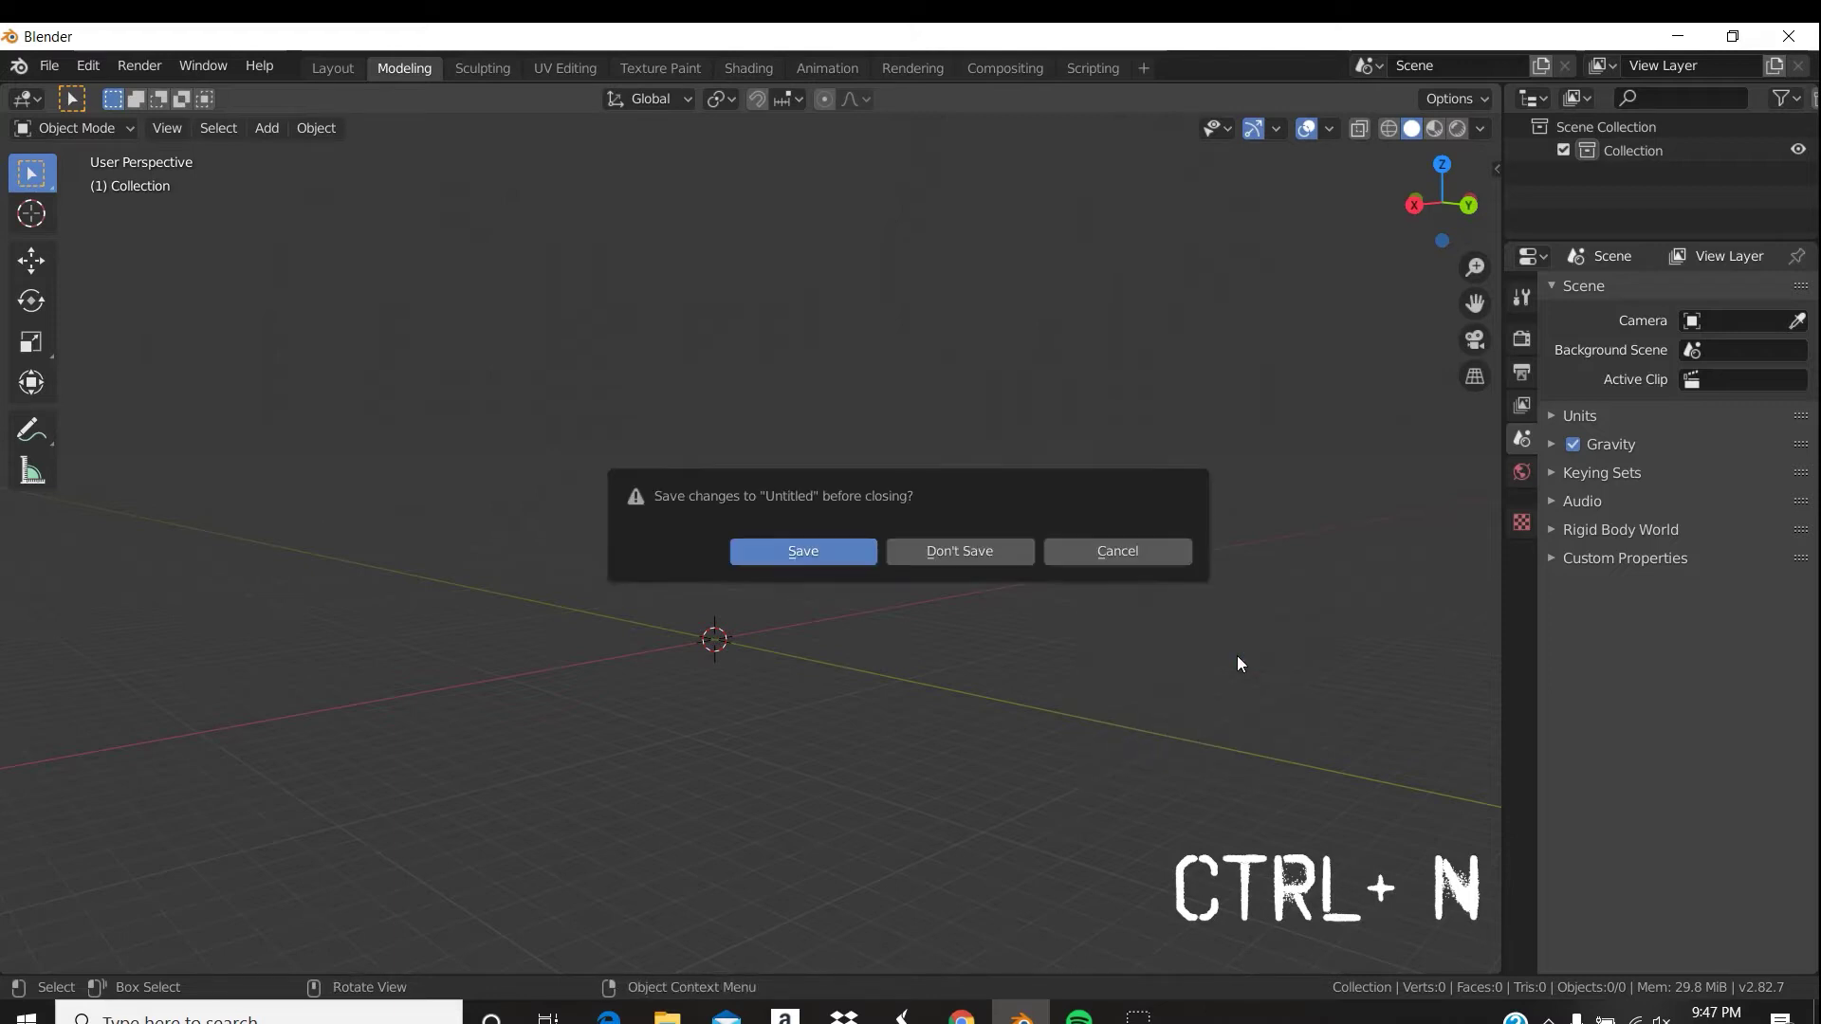
{"action": "left_click", "coordinate": [960, 551]}
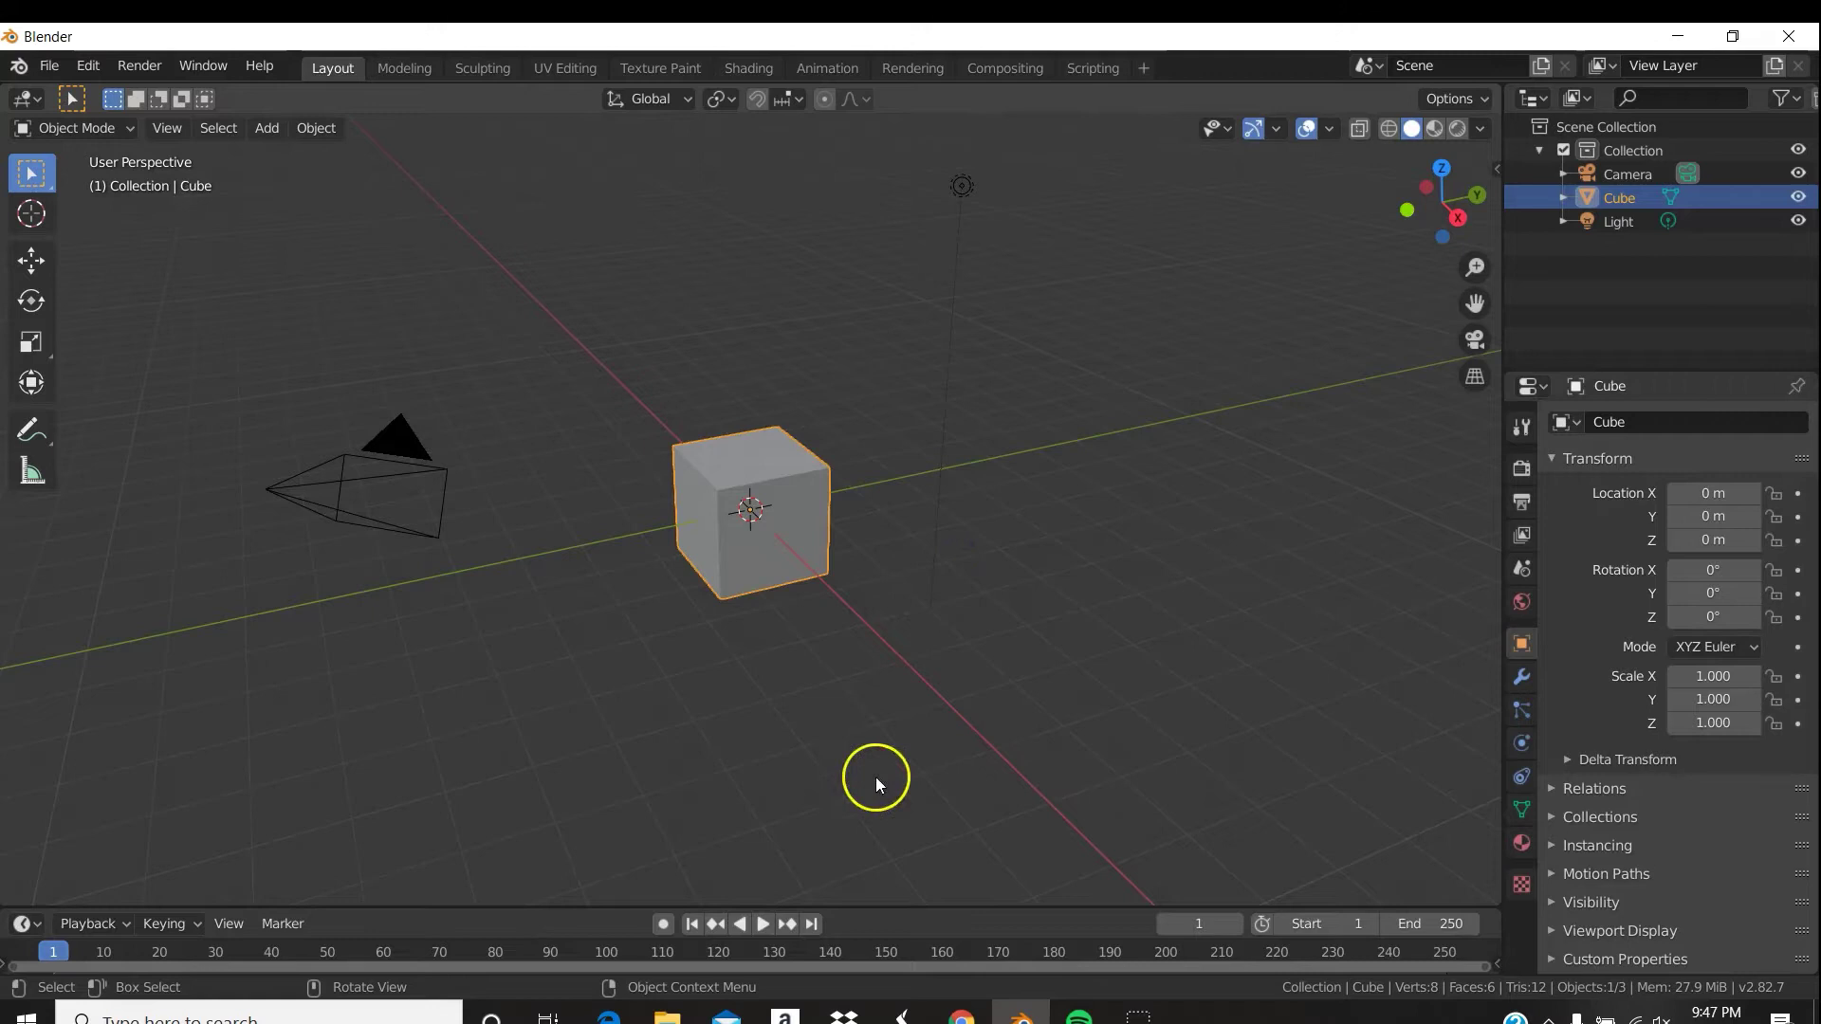
Examine the default cube from different angles, distances and view positions in the 3D viewport.
{"action": "middle_click_drag", "start_coordinate": [817, 572], "coordinate": [952, 651]}
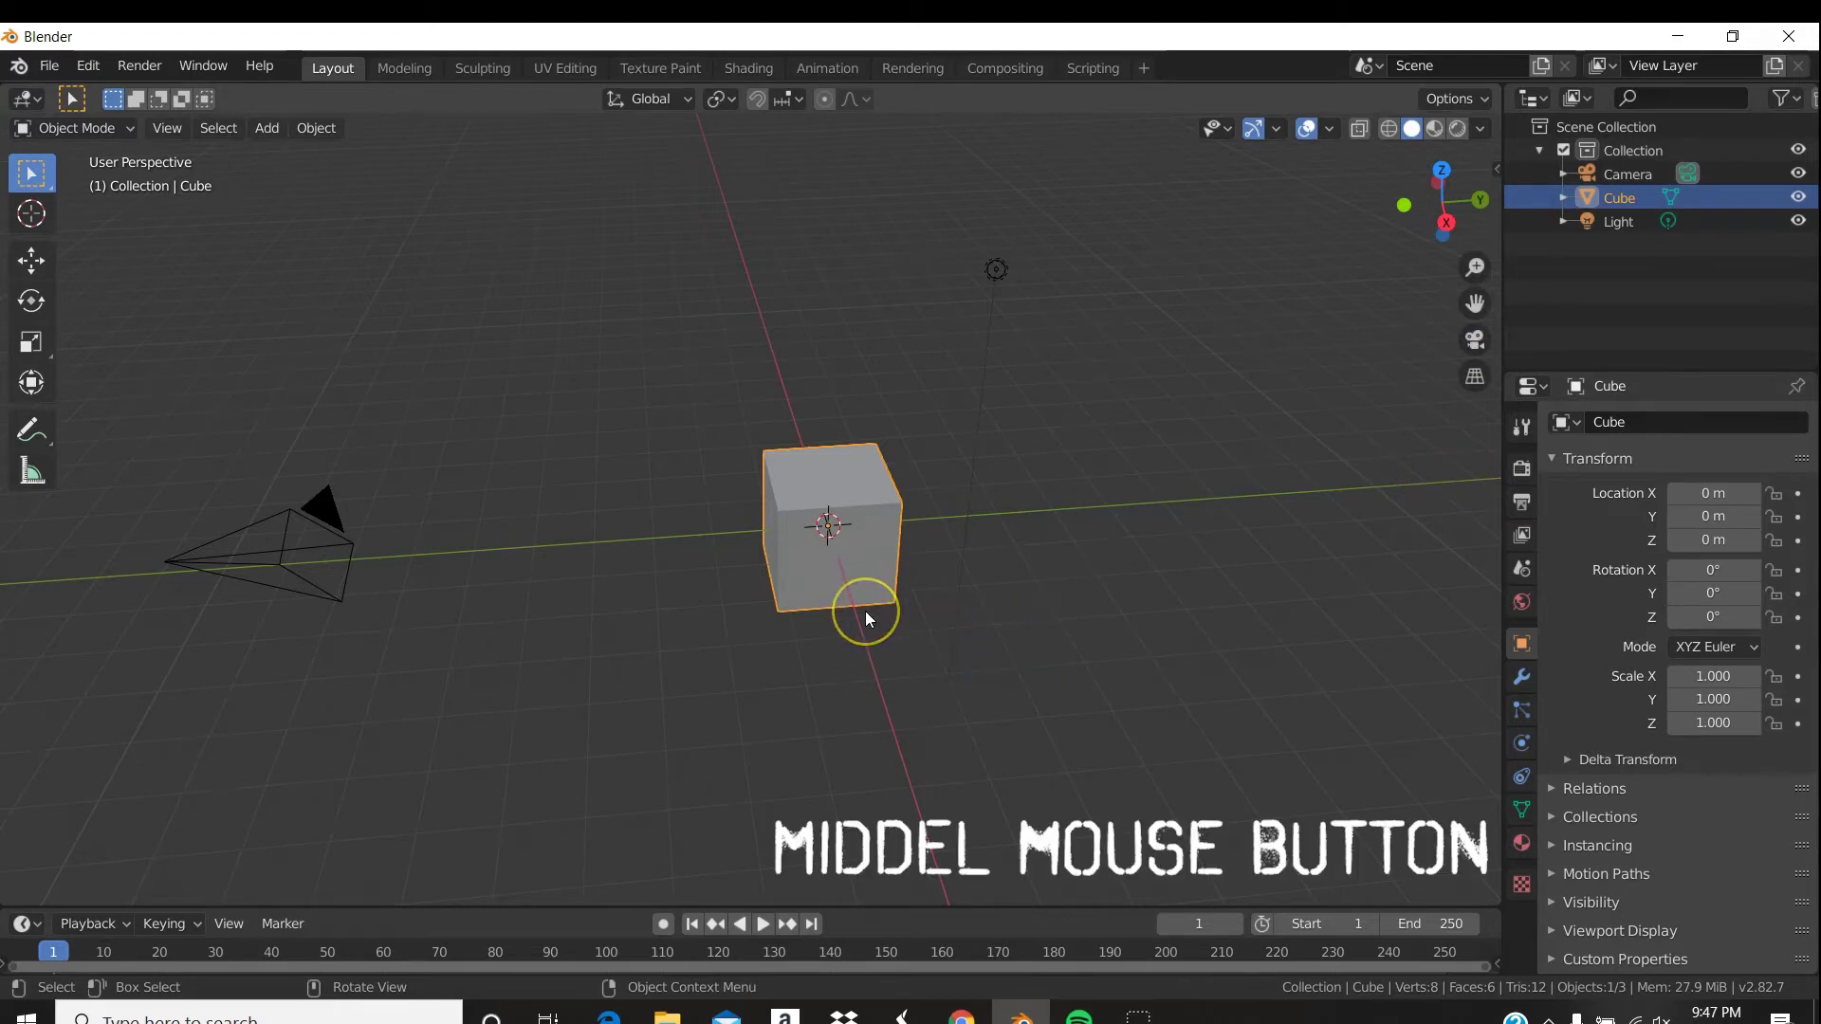
{"action": "mouse_move", "coordinate": [865, 611]}
{"action": "middle_mouse_down"}
{"action": "mouse_move", "coordinate": [933, 617]}
{"action": "mouse_move", "coordinate": [951, 566]}
{"action": "mouse_move", "coordinate": [730, 598]}
{"action": "mouse_move", "coordinate": [756, 682]}
{"action": "mouse_move", "coordinate": [946, 664]}
{"action": "mouse_move", "coordinate": [965, 608]}
{"action": "mouse_move", "coordinate": [810, 594]}
{"action": "mouse_move", "coordinate": [868, 609]}
{"action": "middle_mouse_up"}
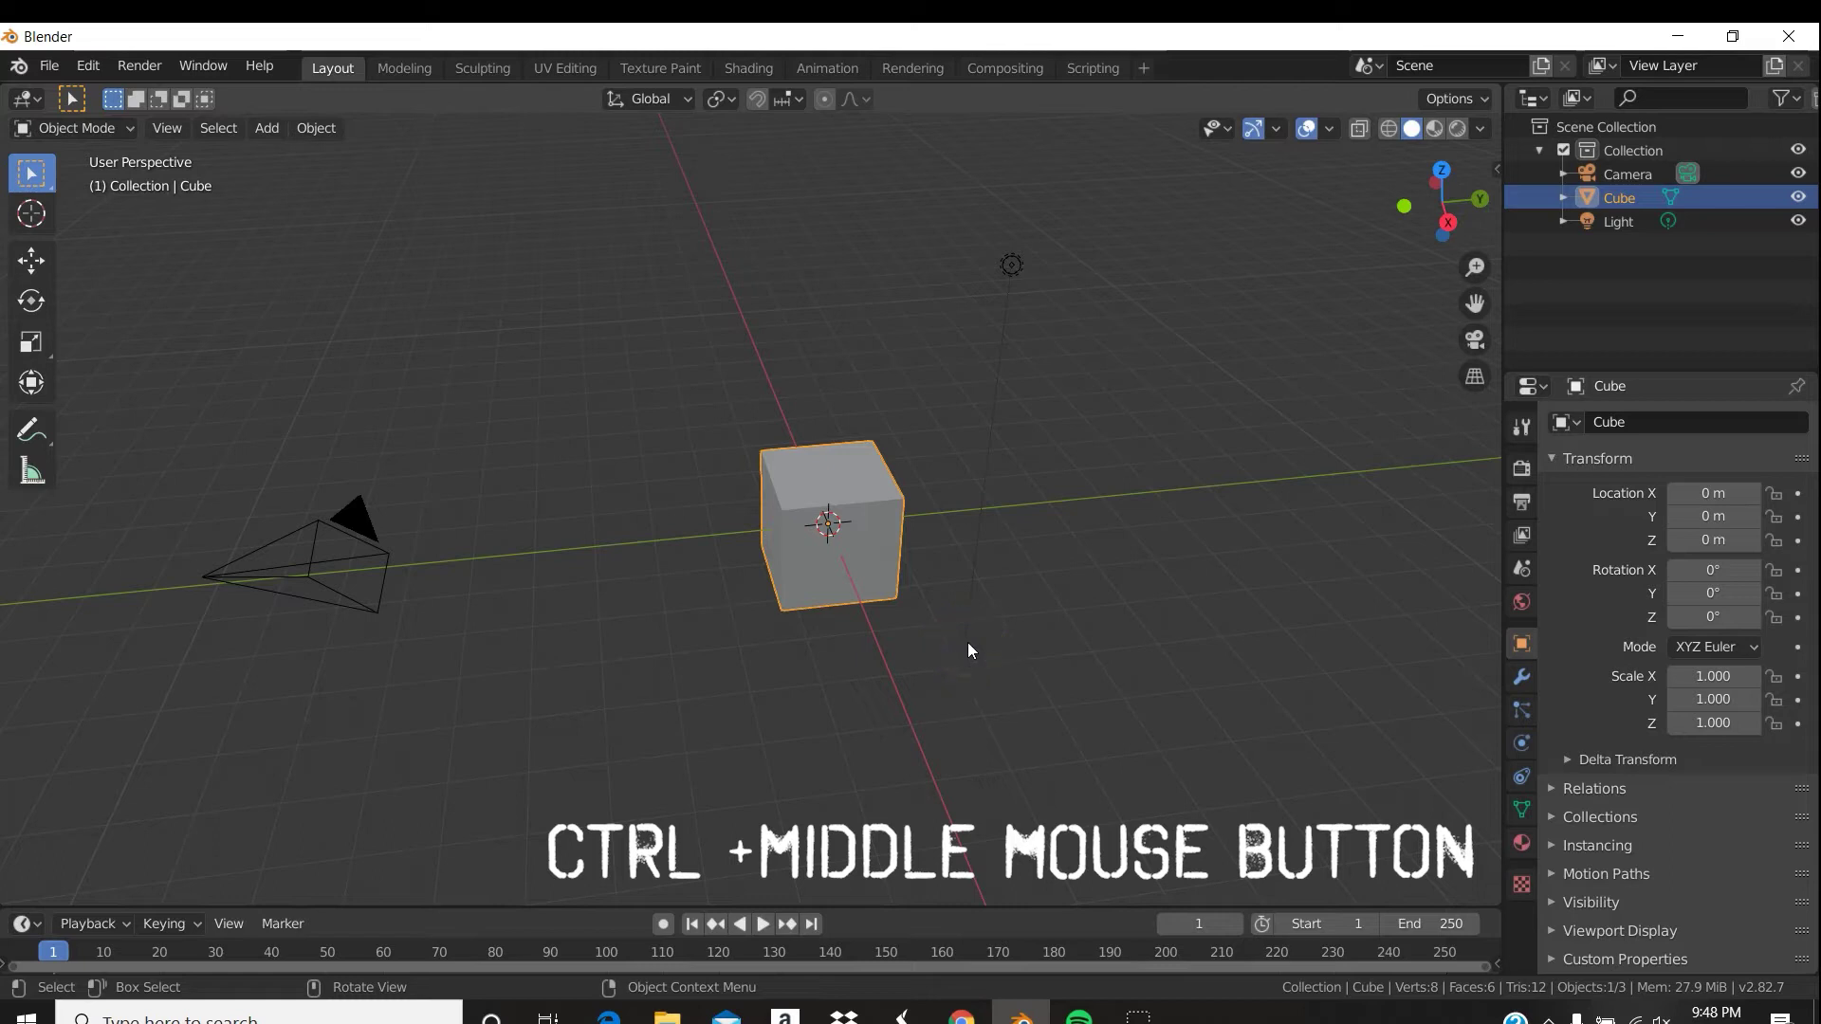
{"action": "key", "text": "ctrl"}
{"action": "middle_click_drag", "start_coordinate": [924, 721], "coordinate": [964, 821], "text": "ctrl"}
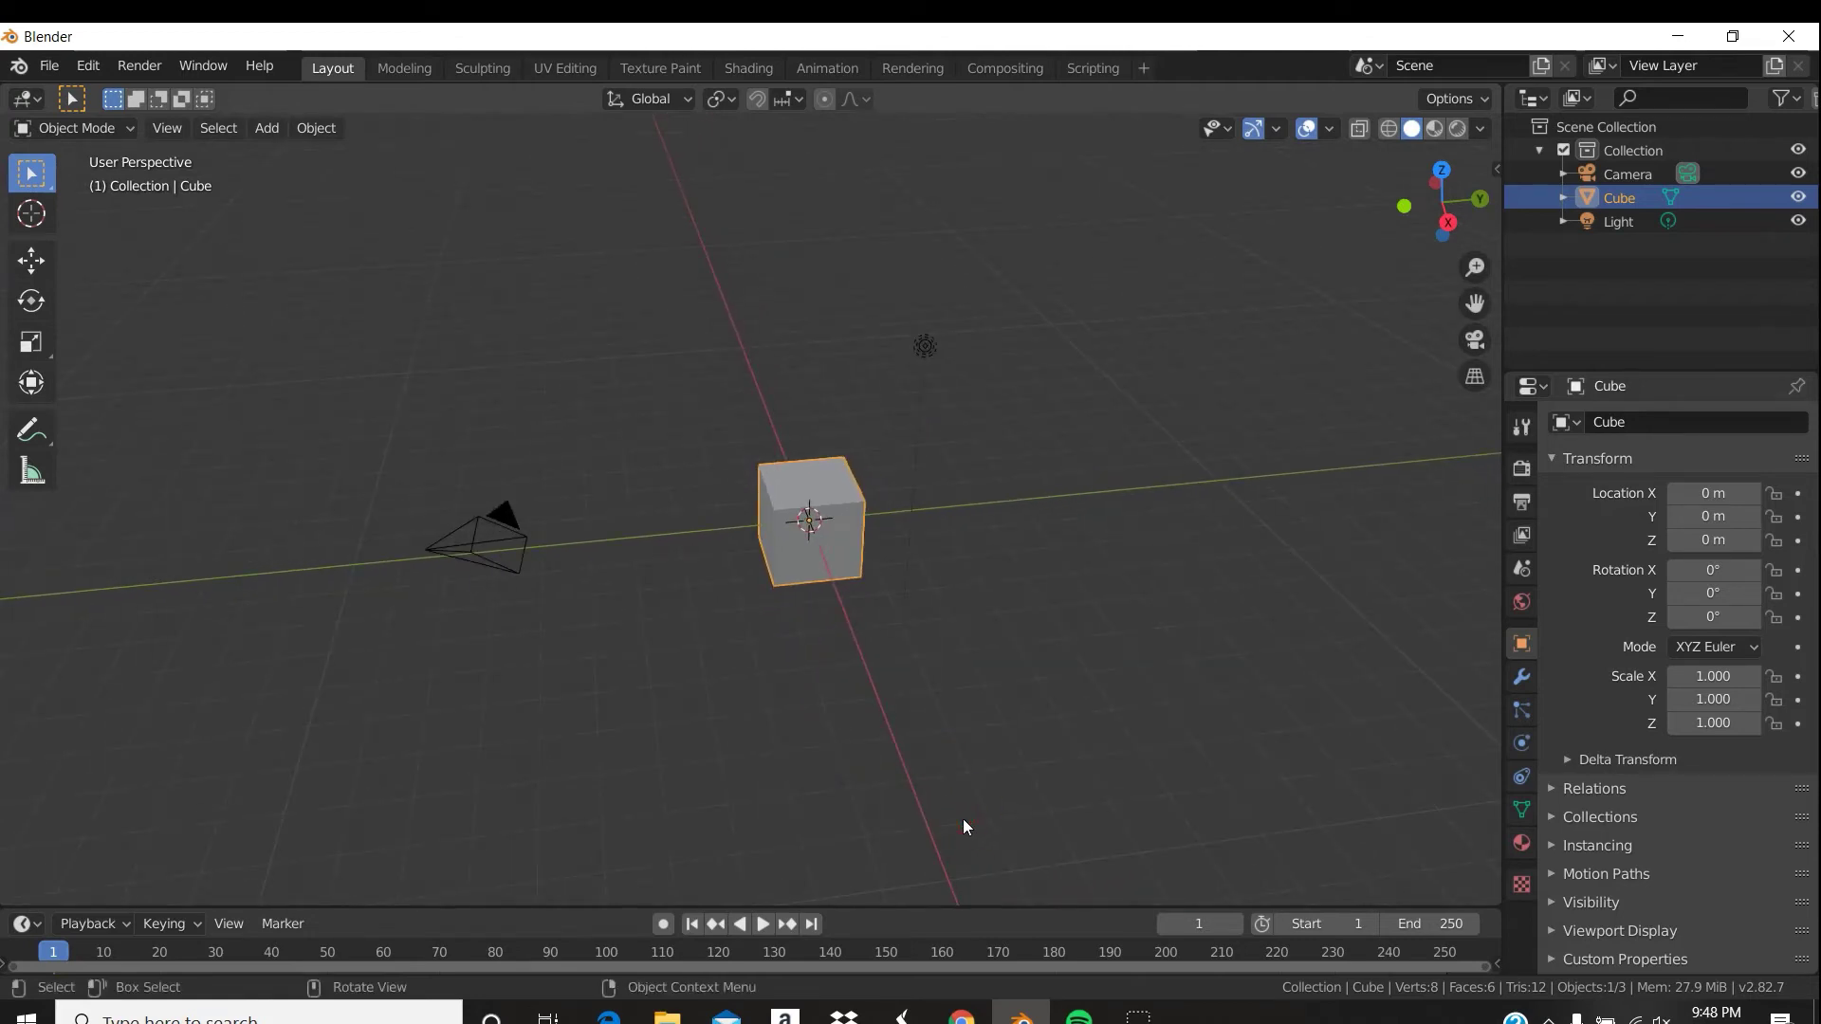
{"action": "middle_click_drag", "start_coordinate": [964, 817], "coordinate": [1045, 628], "text": "ctrl"}
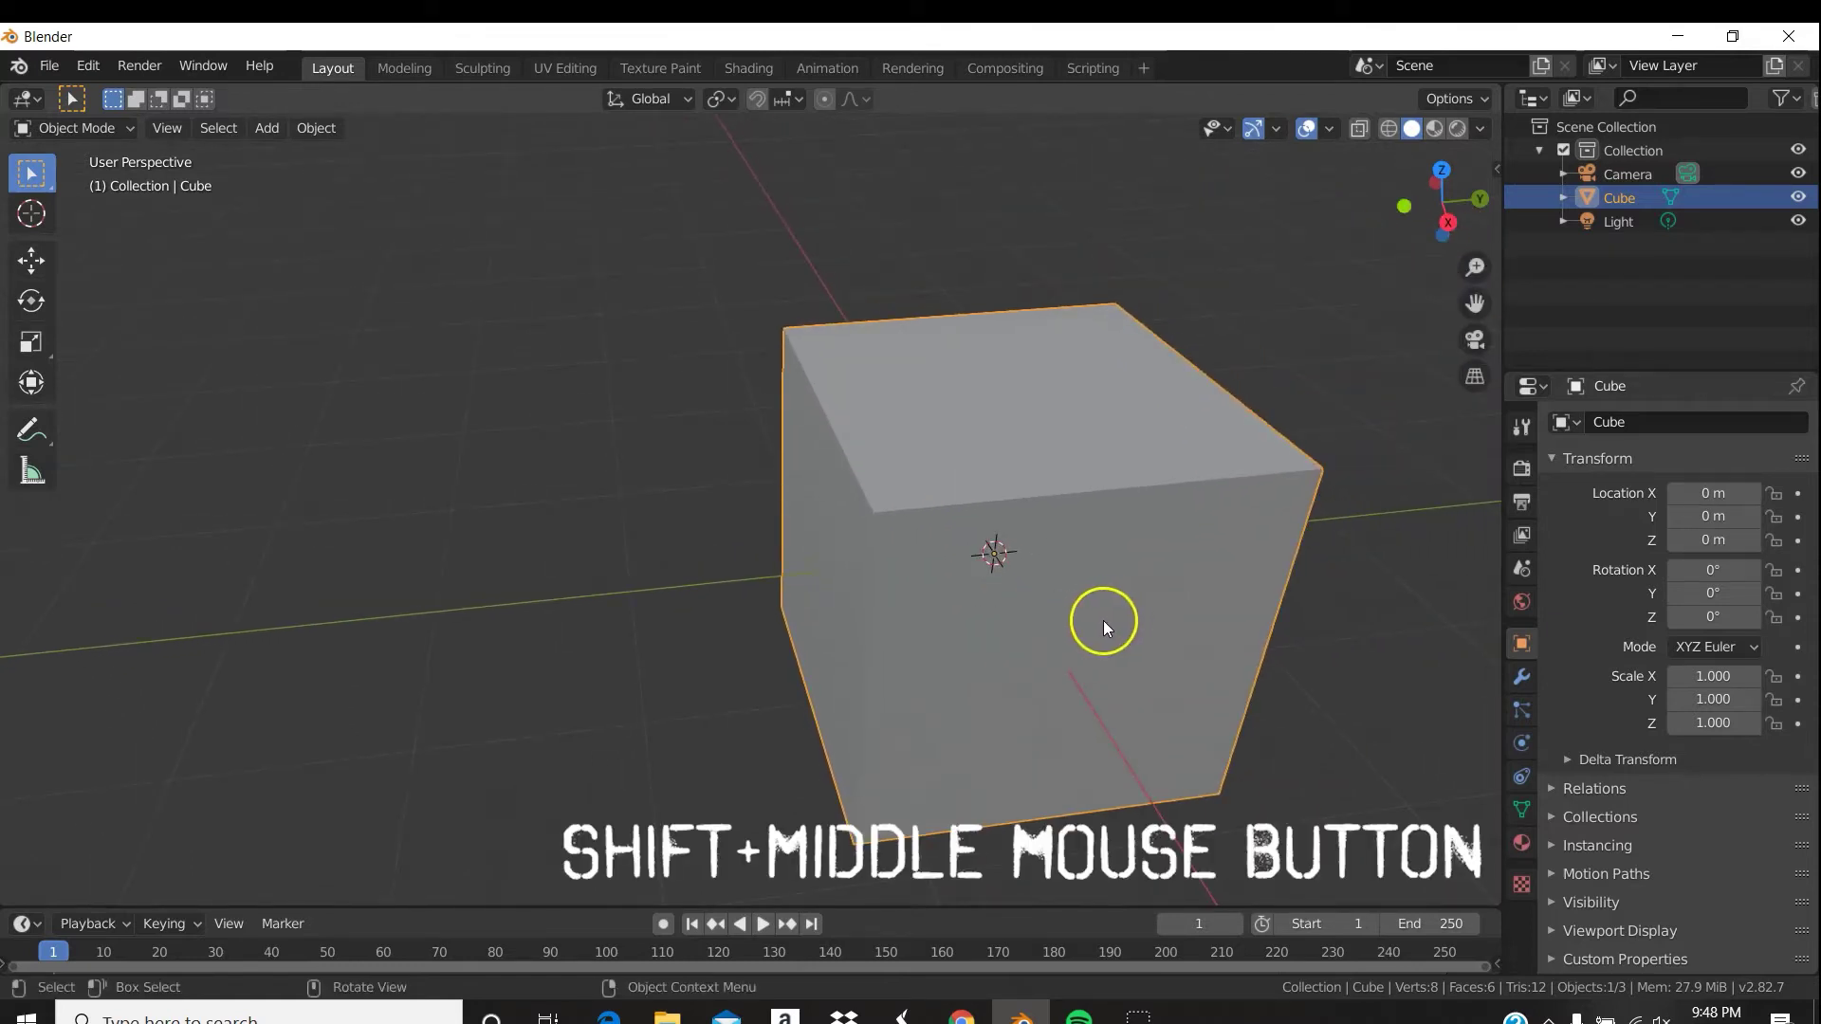
{"action": "middle_click_drag", "start_coordinate": [1104, 622], "coordinate": [964, 629], "text": "shift"}
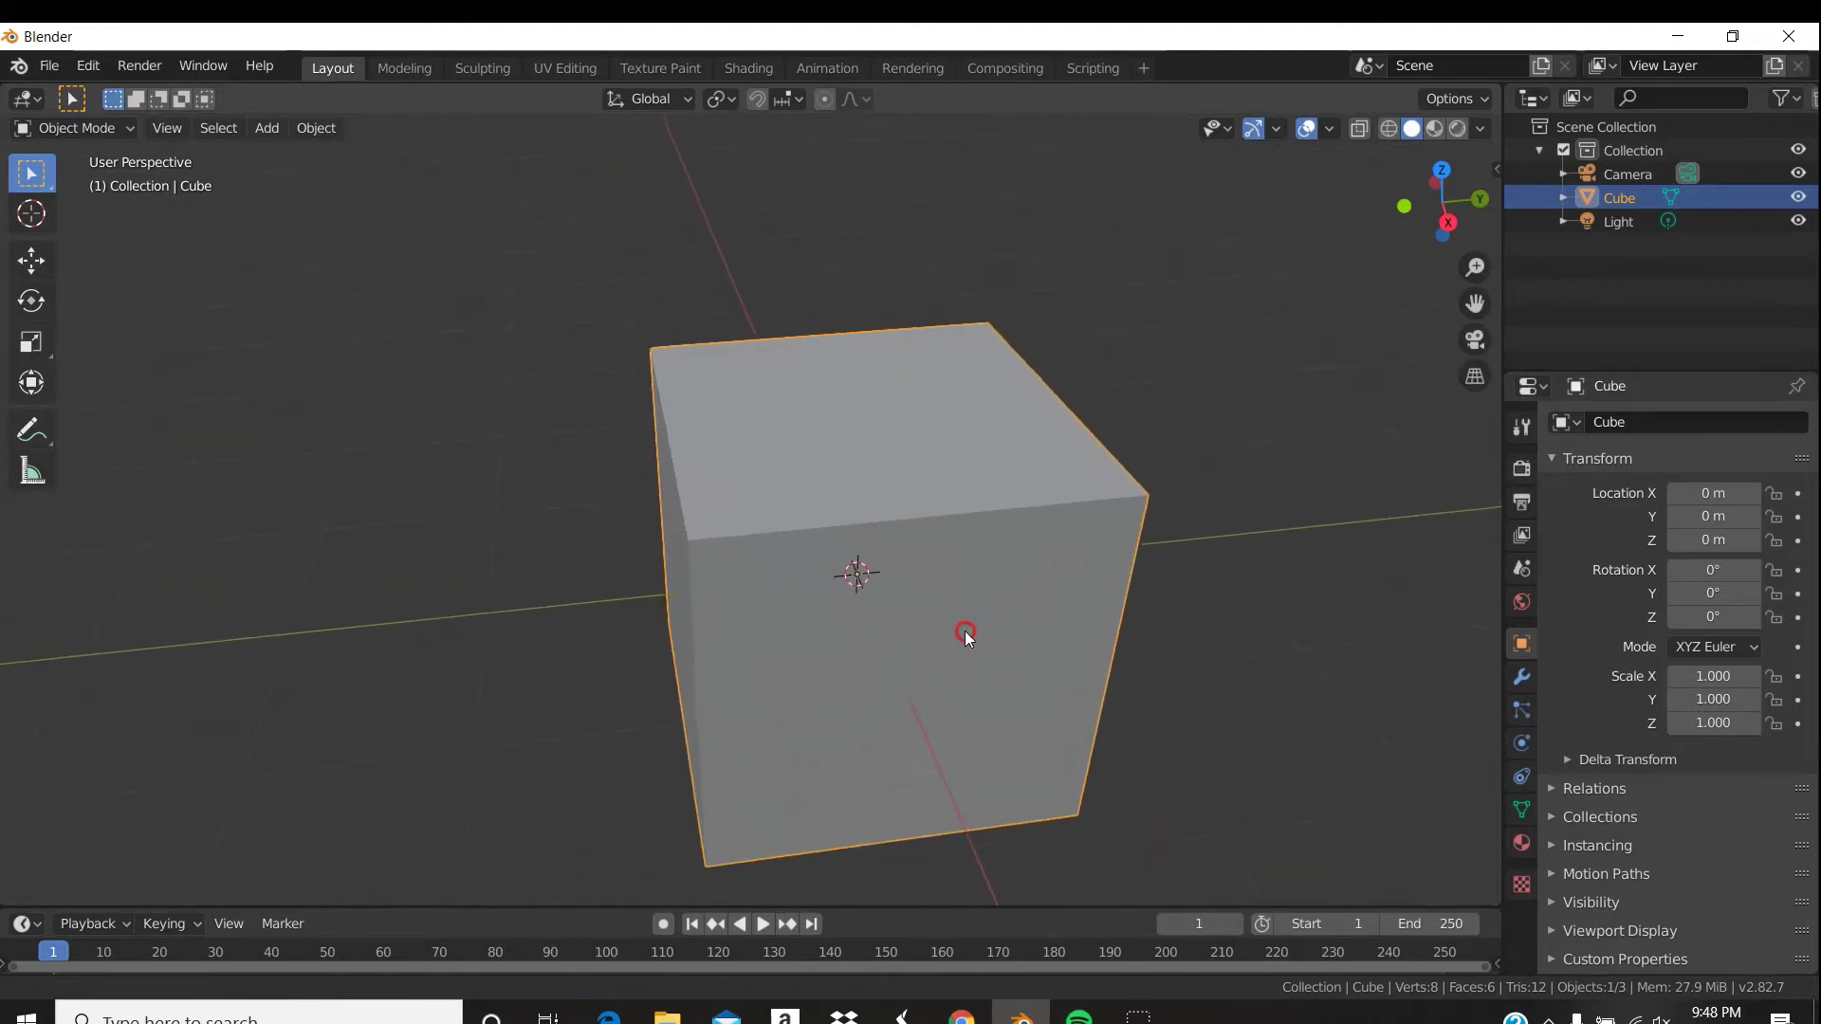
{"action": "middle_click_drag", "start_coordinate": [1004, 749], "coordinate": [1050, 138], "text": "ctrl"}
{"action": "middle_click_drag", "start_coordinate": [1048, 370], "coordinate": [1040, 710], "text": "ctrl"}
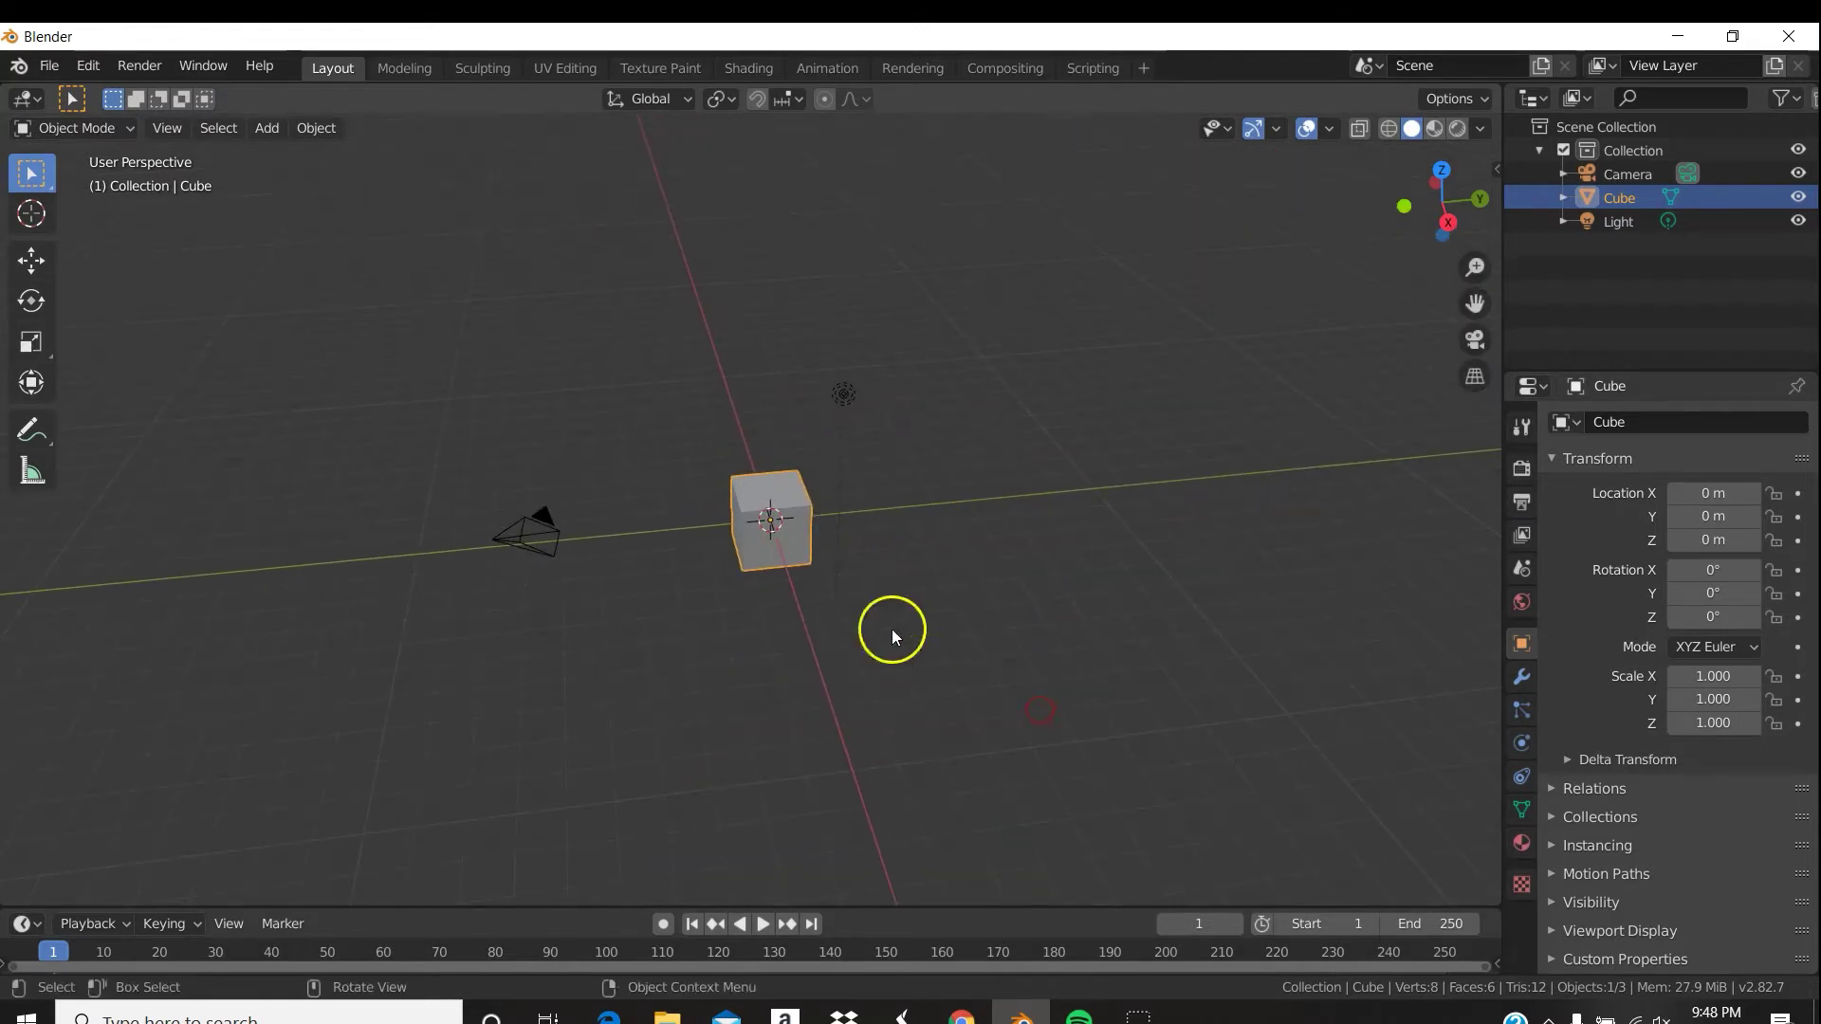
Delete the default cube, light and camera to empty the scene.
{"action": "key", "text": "x"}
{"action": "left_click", "coordinate": [798, 501]}
{"action": "left_click", "coordinate": [841, 406]}
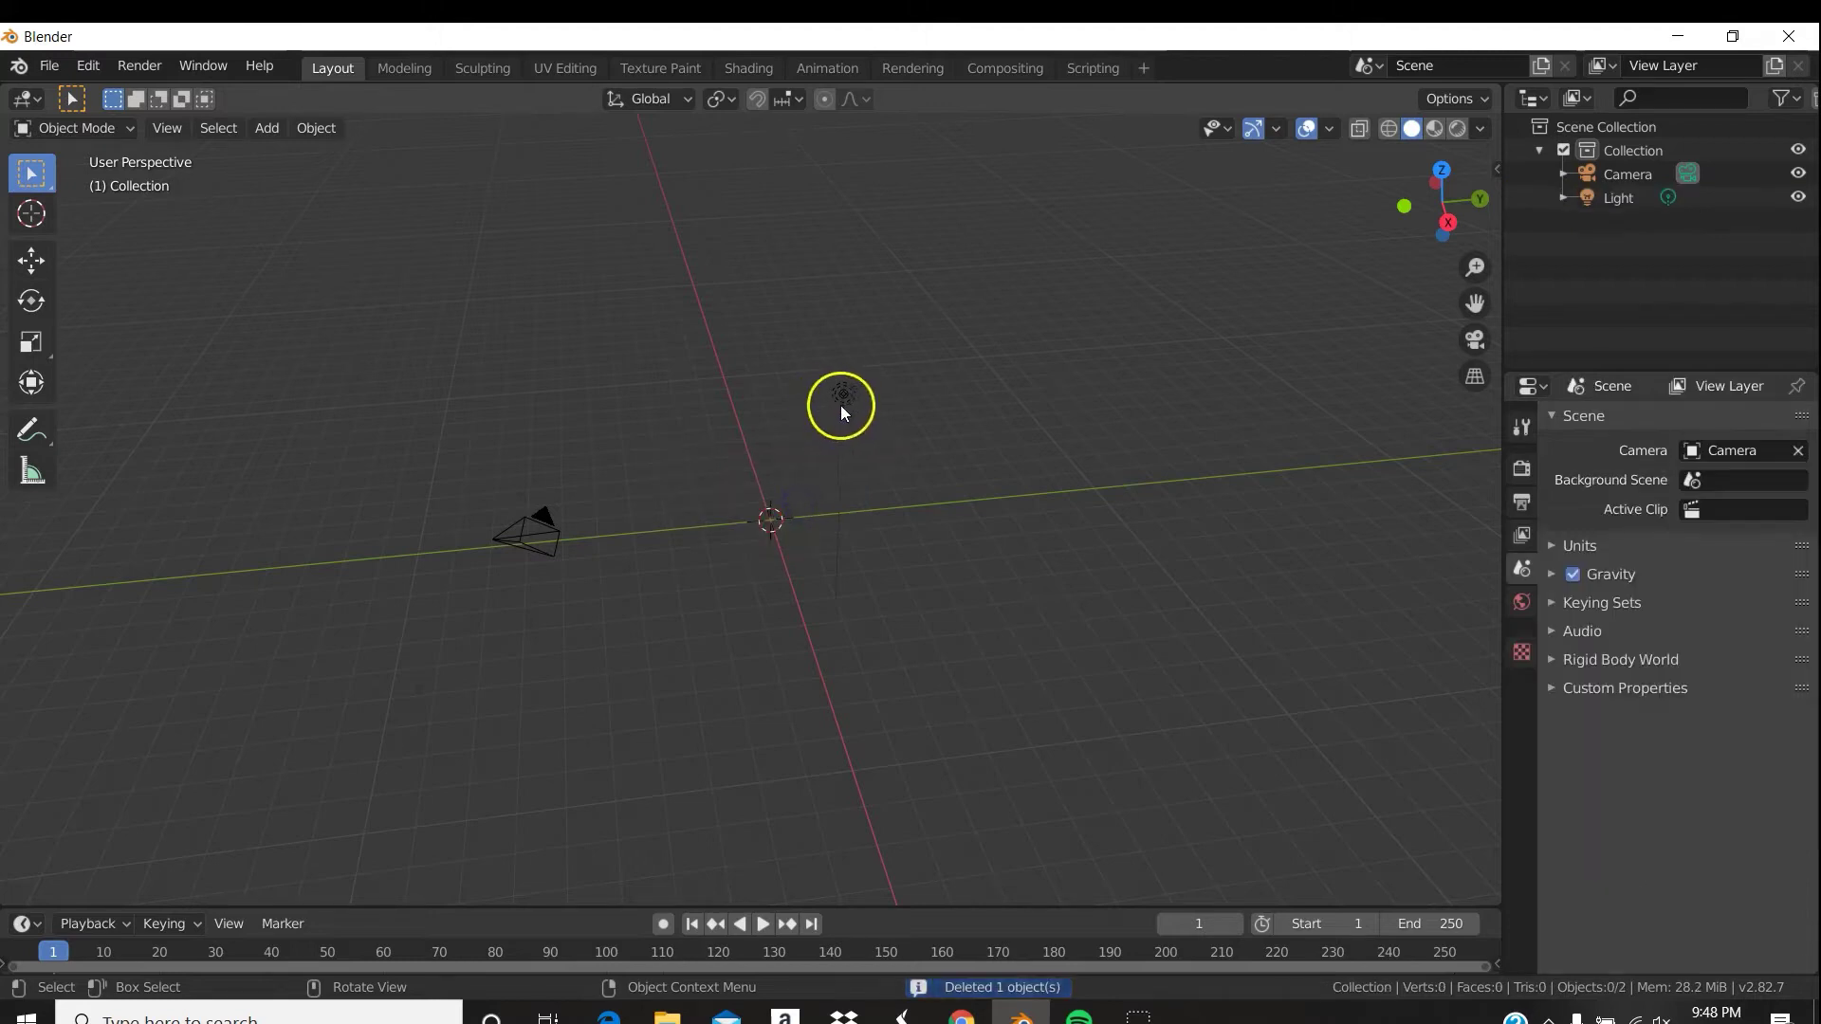
{"action": "key", "text": "x"}
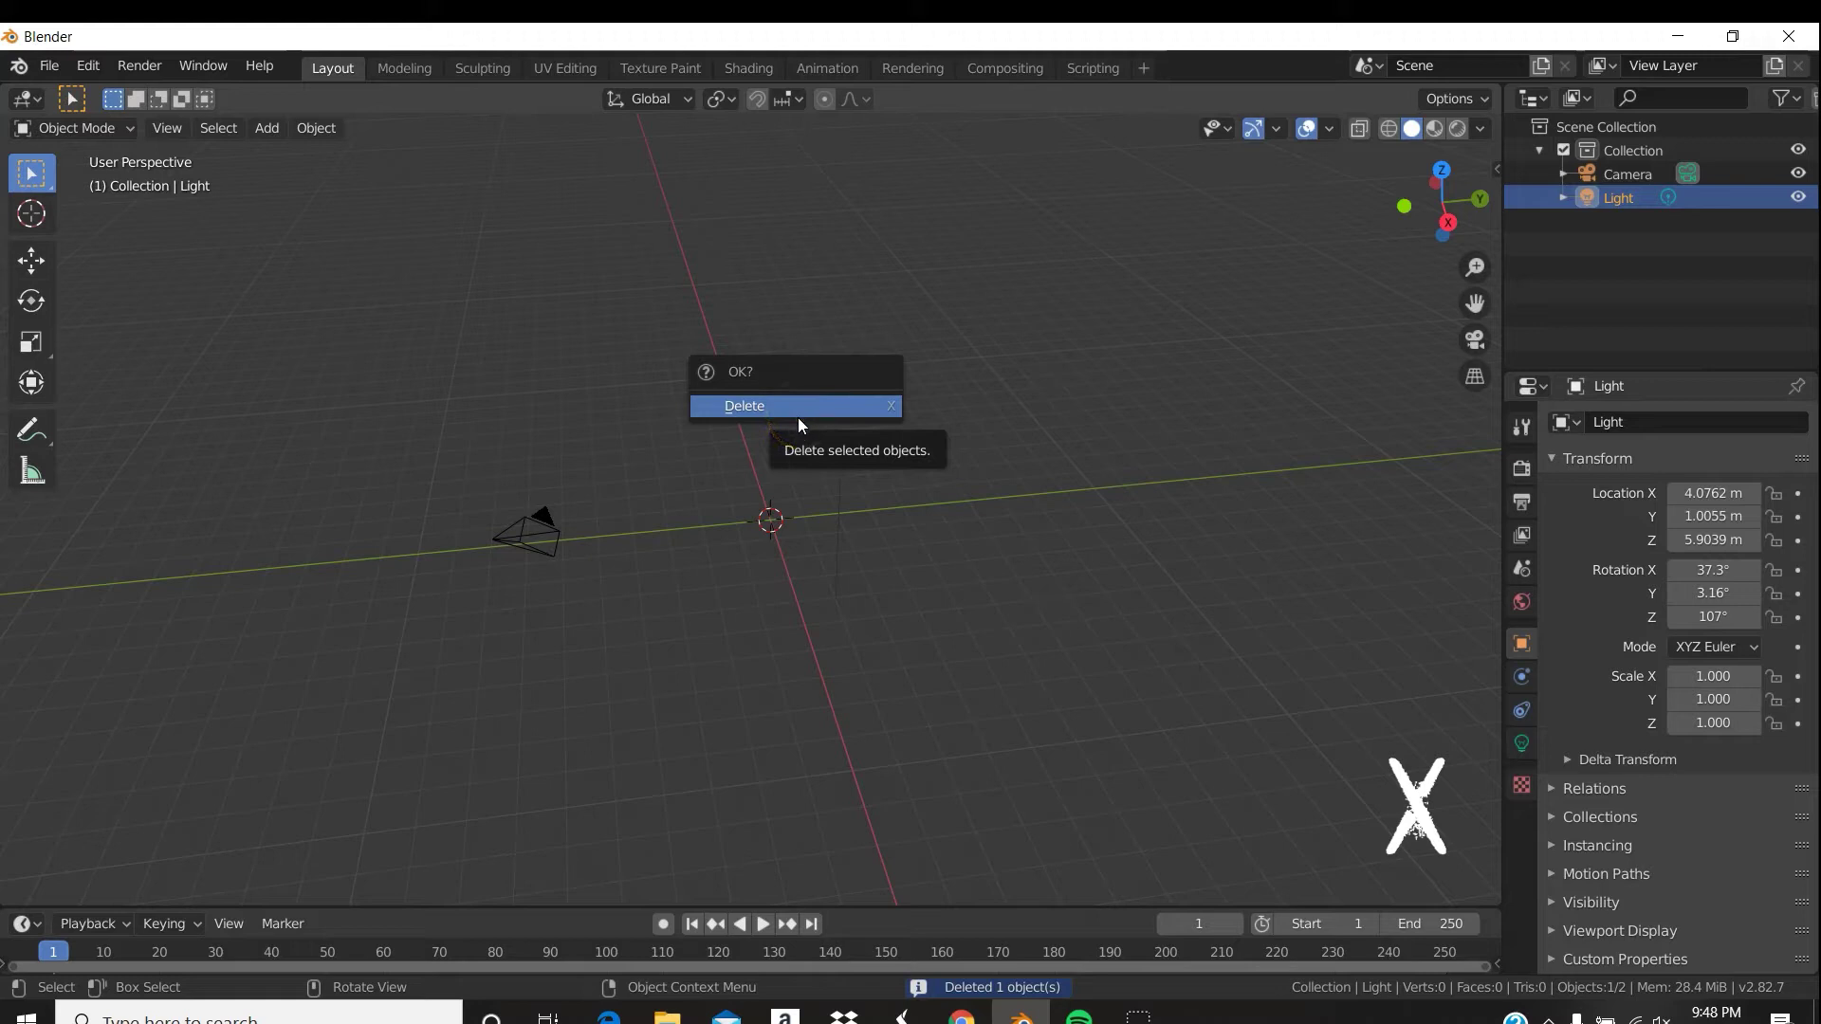
{"action": "left_click", "coordinate": [799, 417]}
{"action": "left_click", "coordinate": [501, 529]}
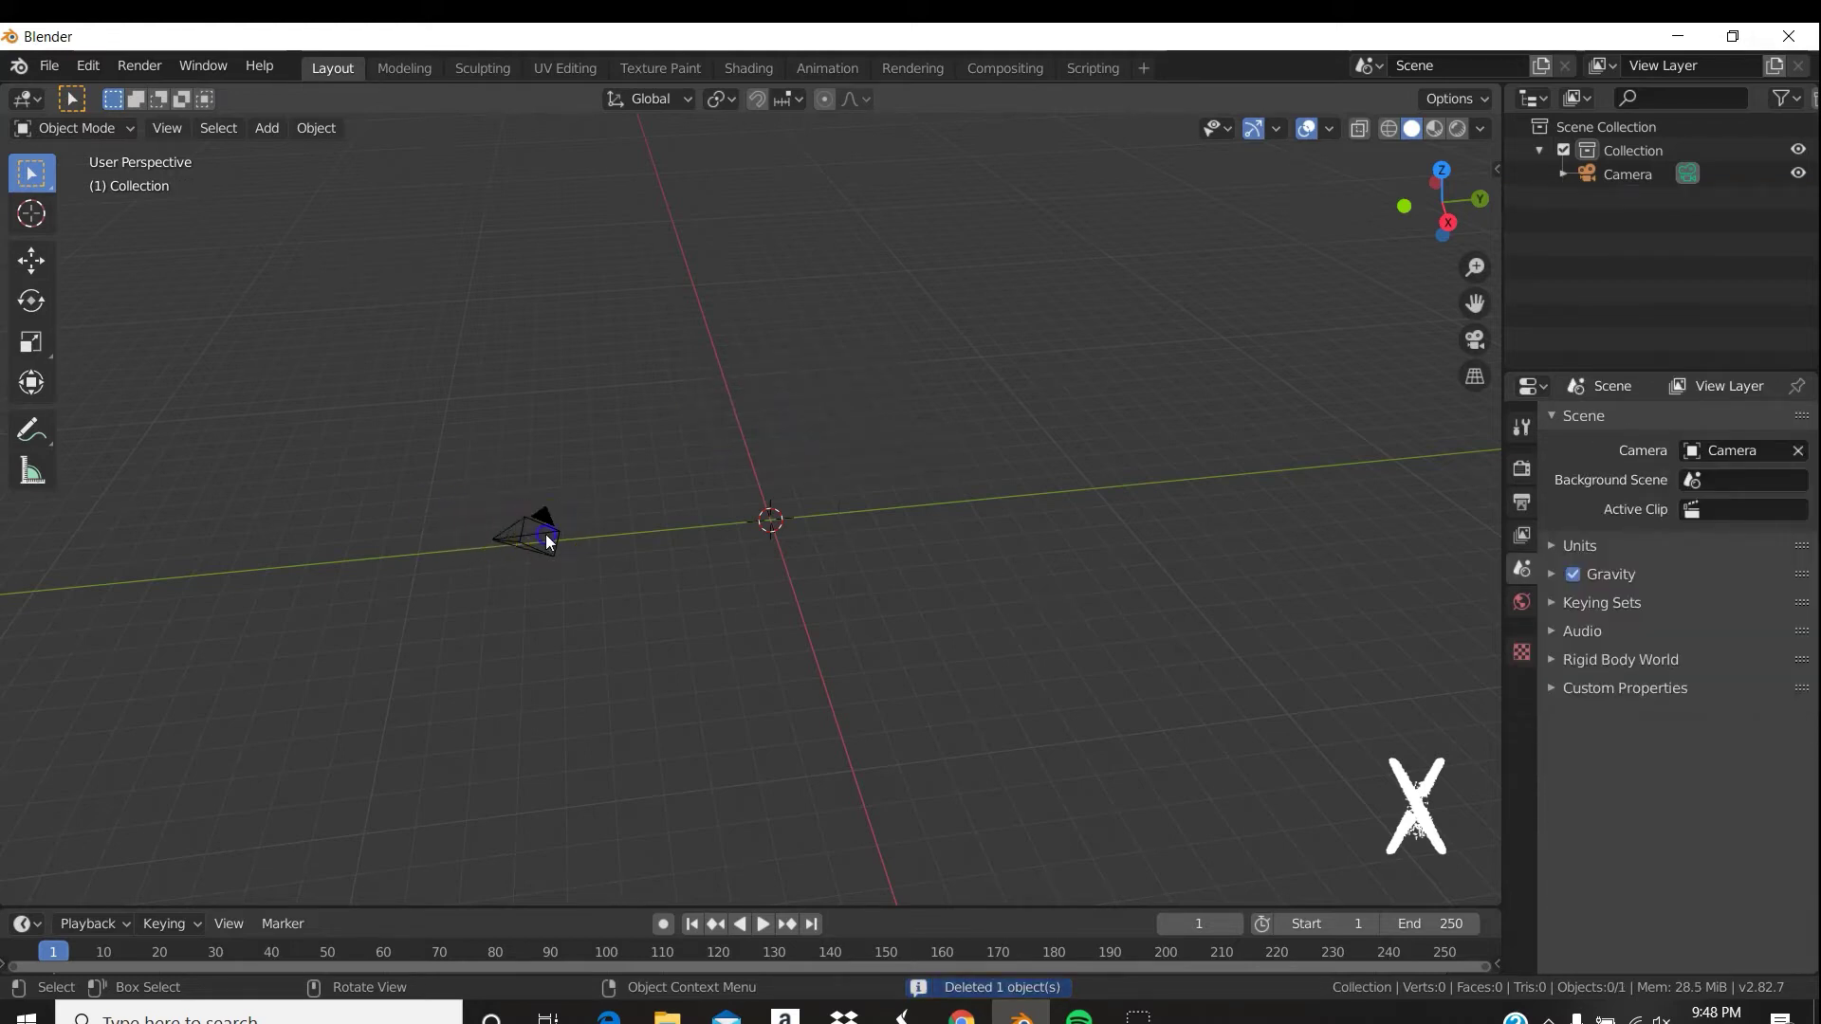
{"action": "left_click", "coordinate": [544, 533]}
{"action": "key", "text": "x"}
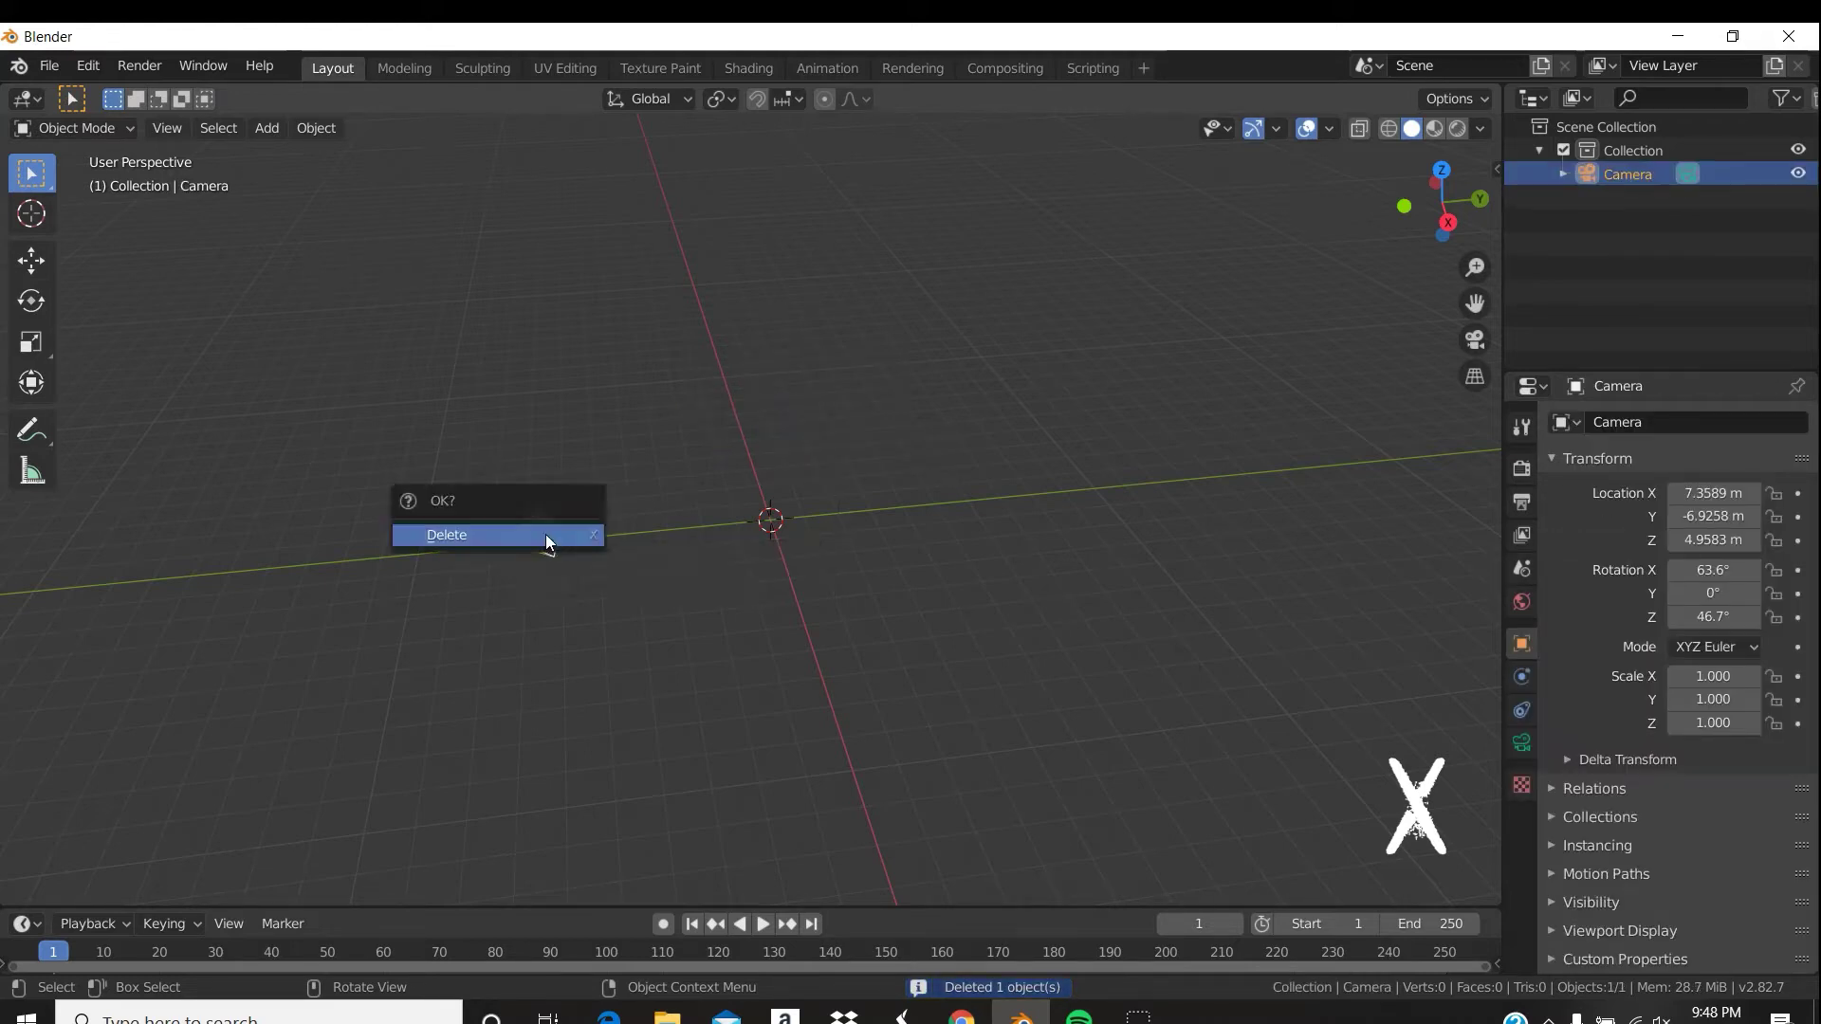
{"action": "left_click", "coordinate": [544, 533]}
{"action": "left_click", "coordinate": [697, 520]}
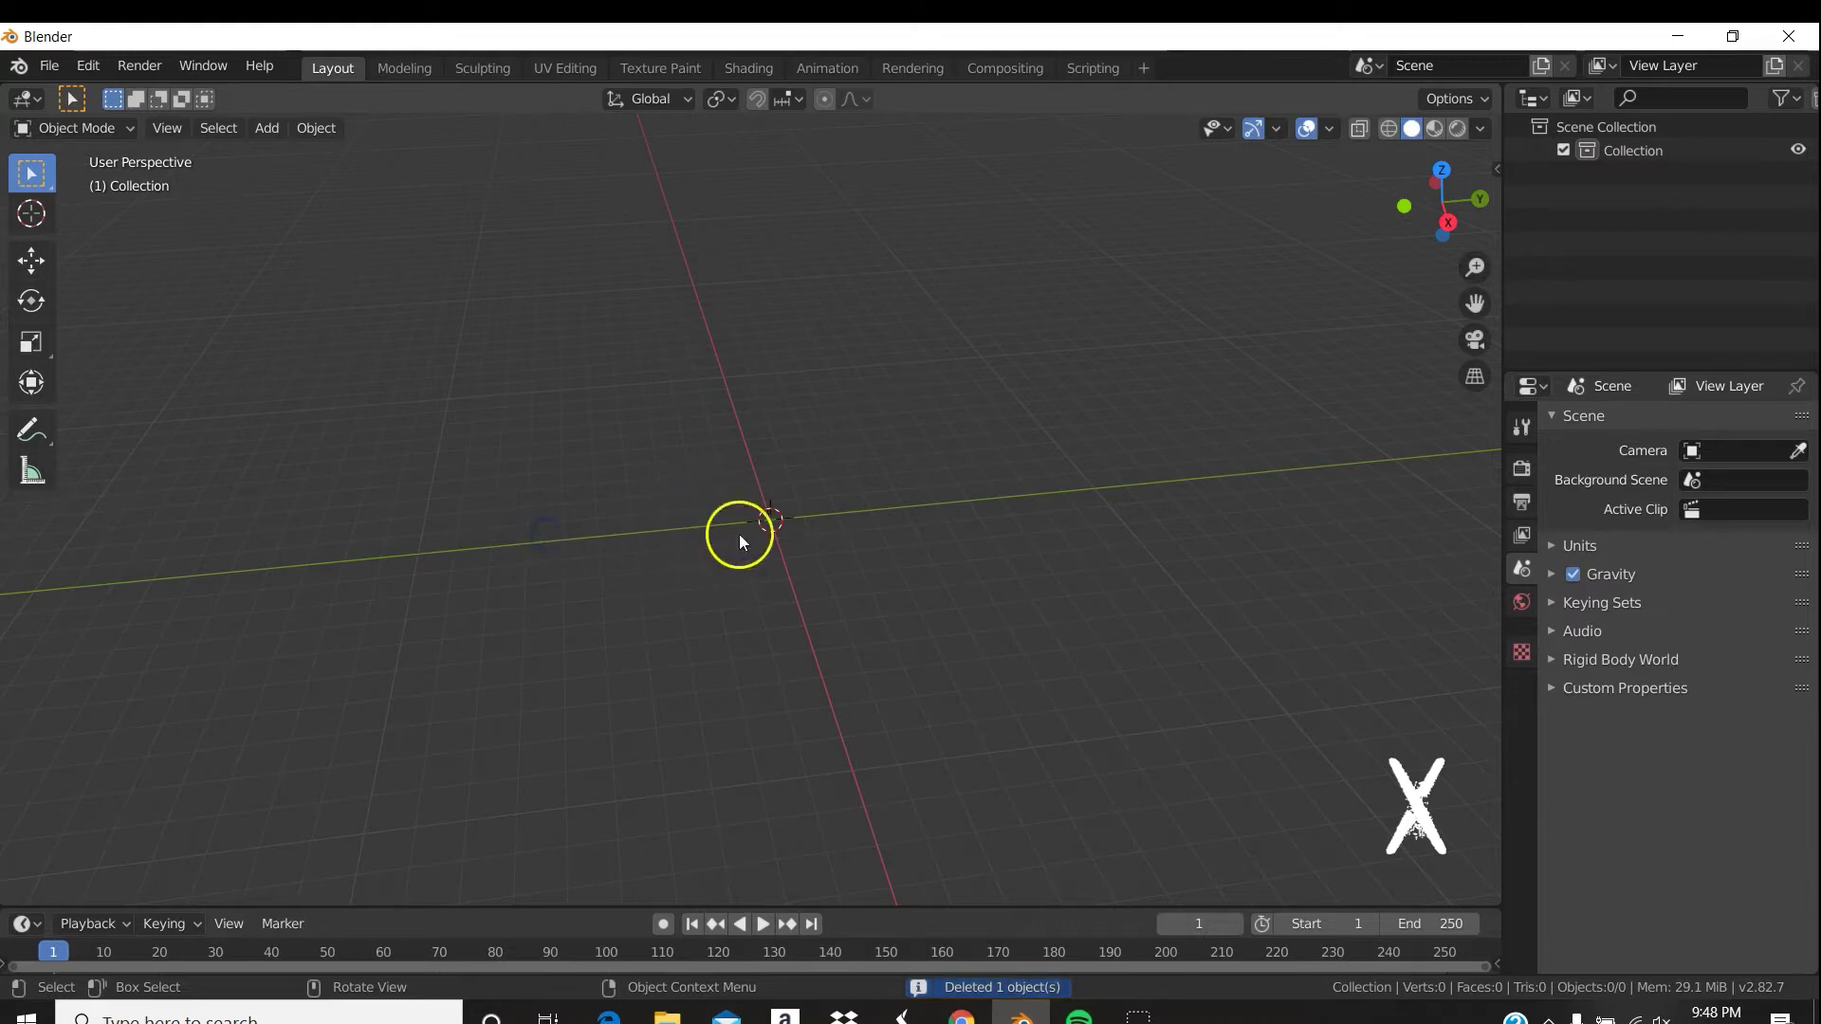
Add a cylinder mesh at the origin of the empty scene.
{"action": "middle_click_drag", "start_coordinate": [869, 595], "coordinate": [850, 355]}
{"action": "scroll", "coordinate": [847, 380], "scroll_direction": "up", "scroll_amount": 2}
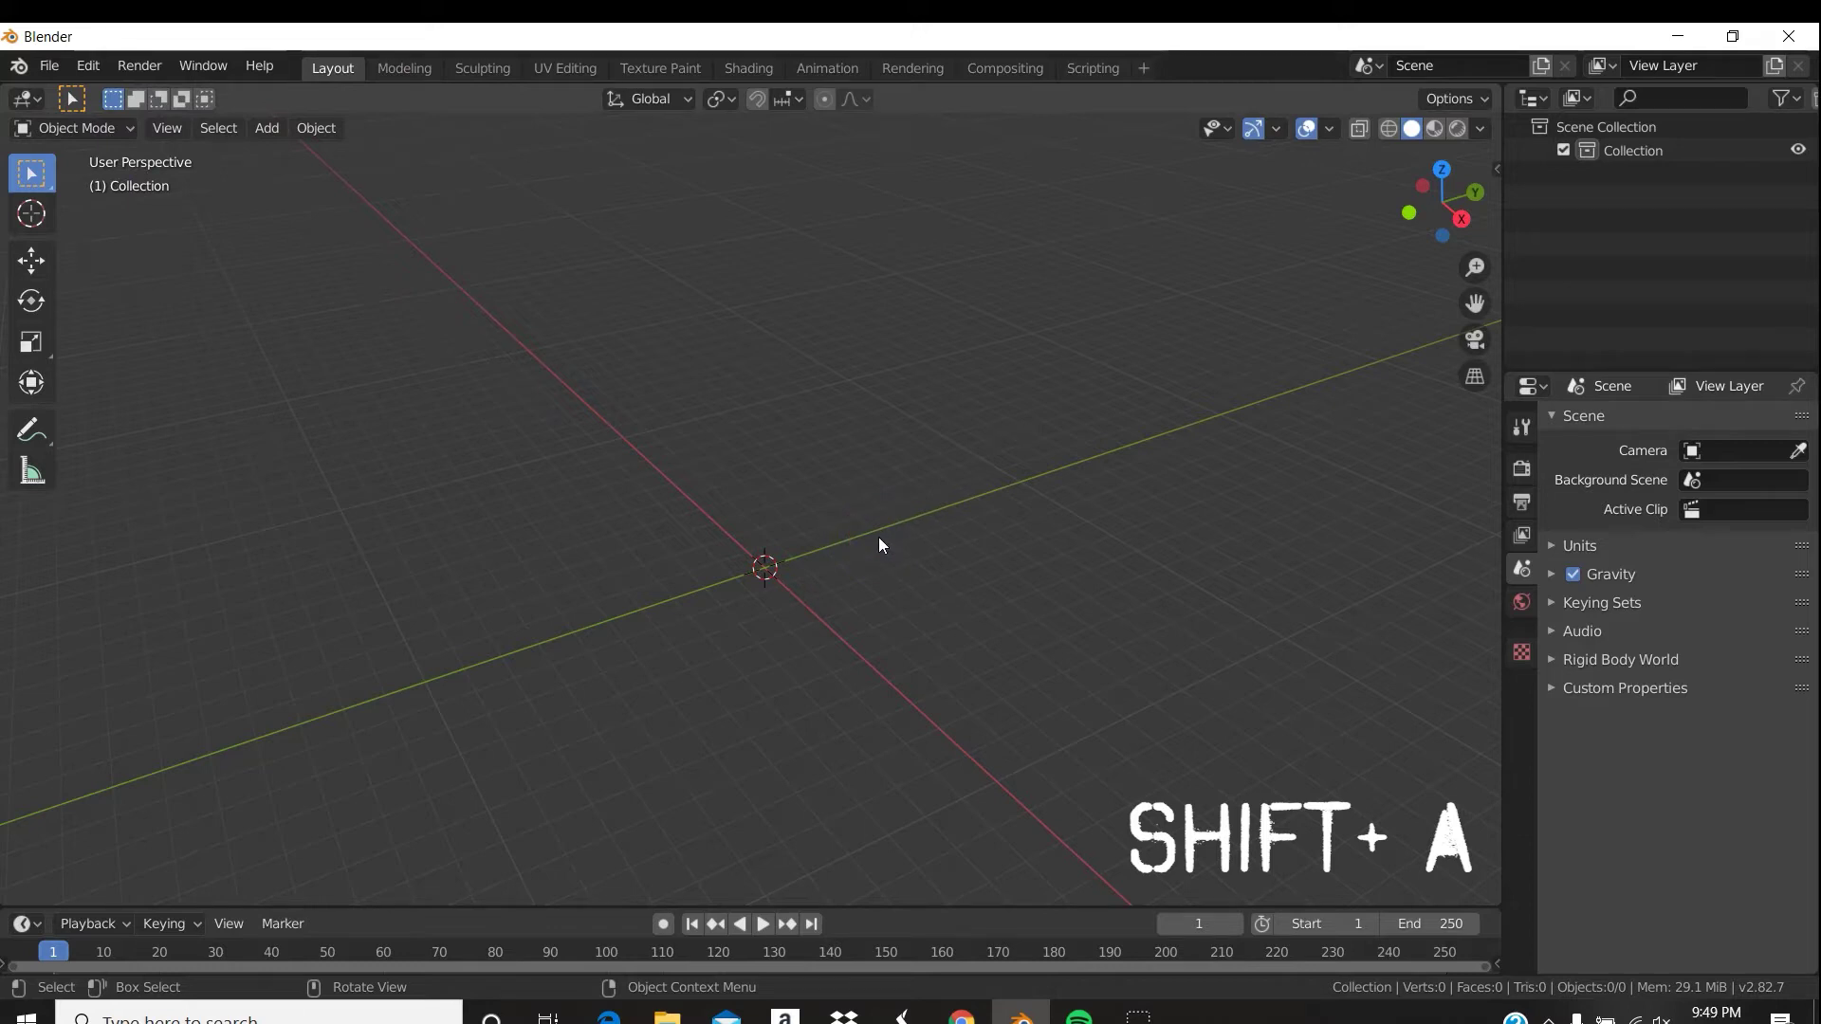
{"action": "key", "text": "shift+a"}
{"action": "mouse_move", "coordinate": [880, 538]}
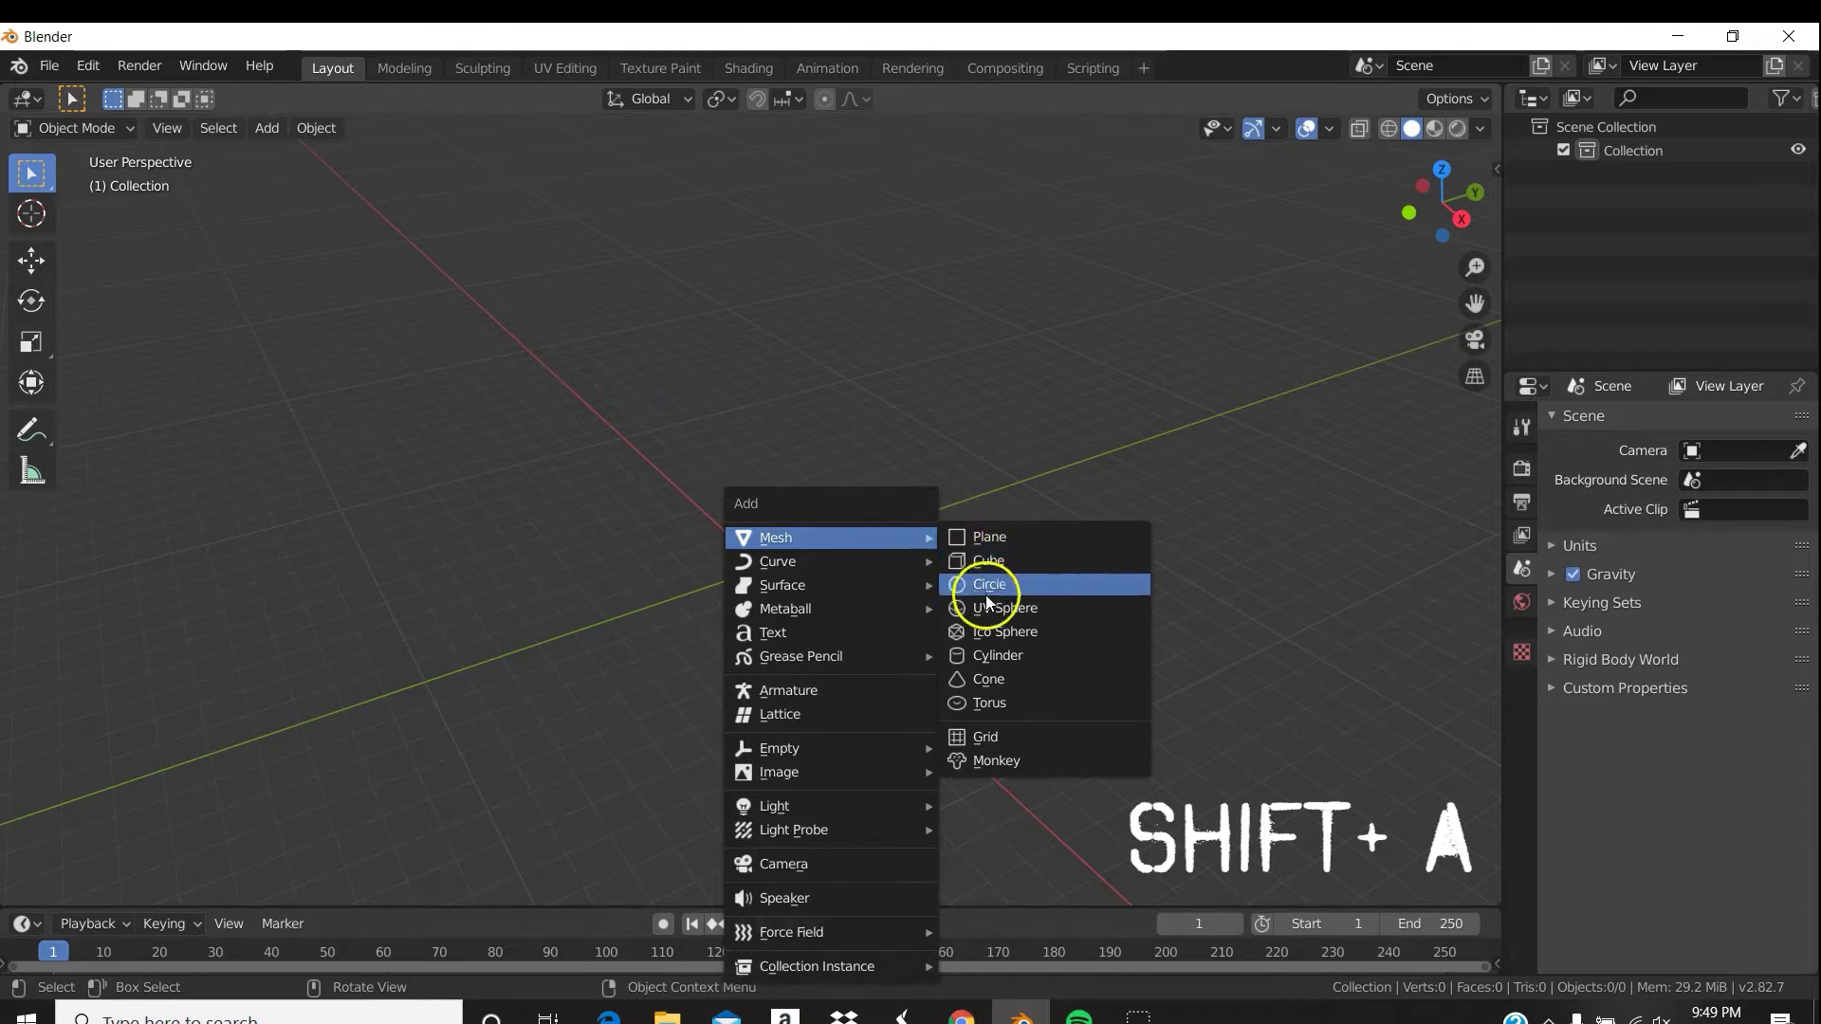
{"action": "left_click", "coordinate": [989, 654]}
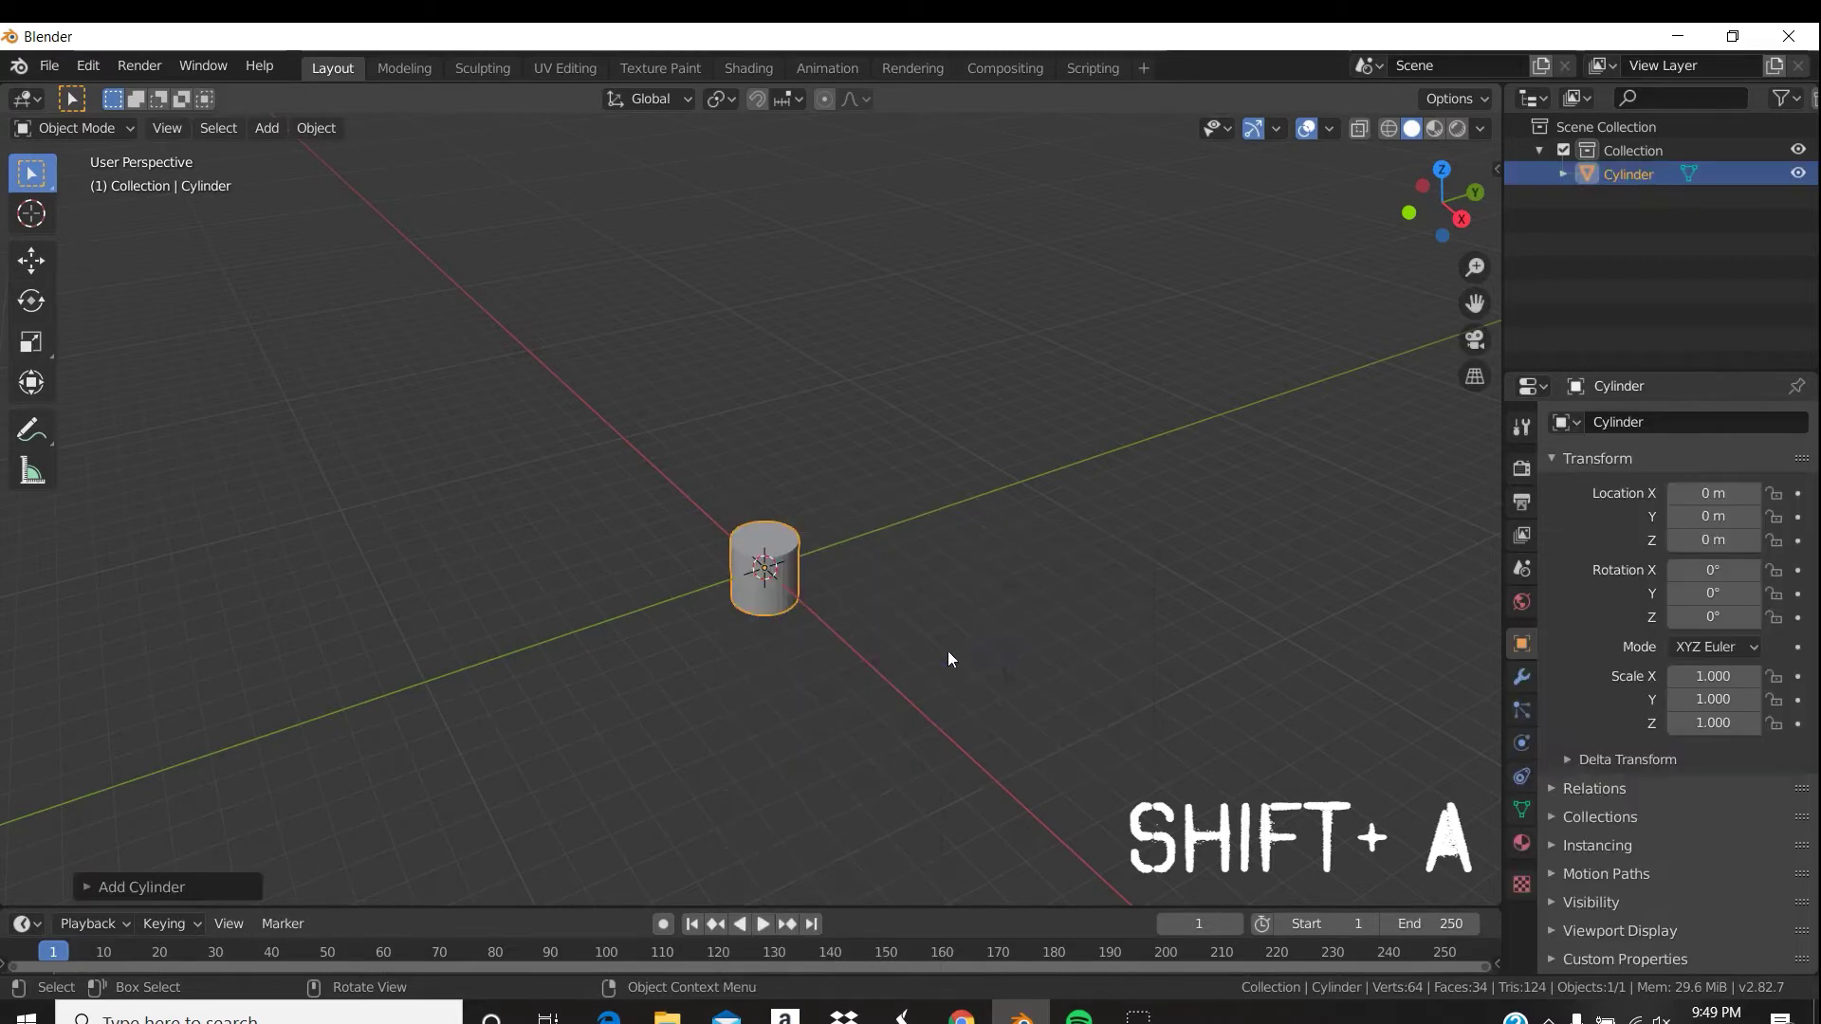
Set the new cylinder's vertices to 6 to make it a hexagonal prism.
{"action": "left_click", "coordinate": [196, 884]}
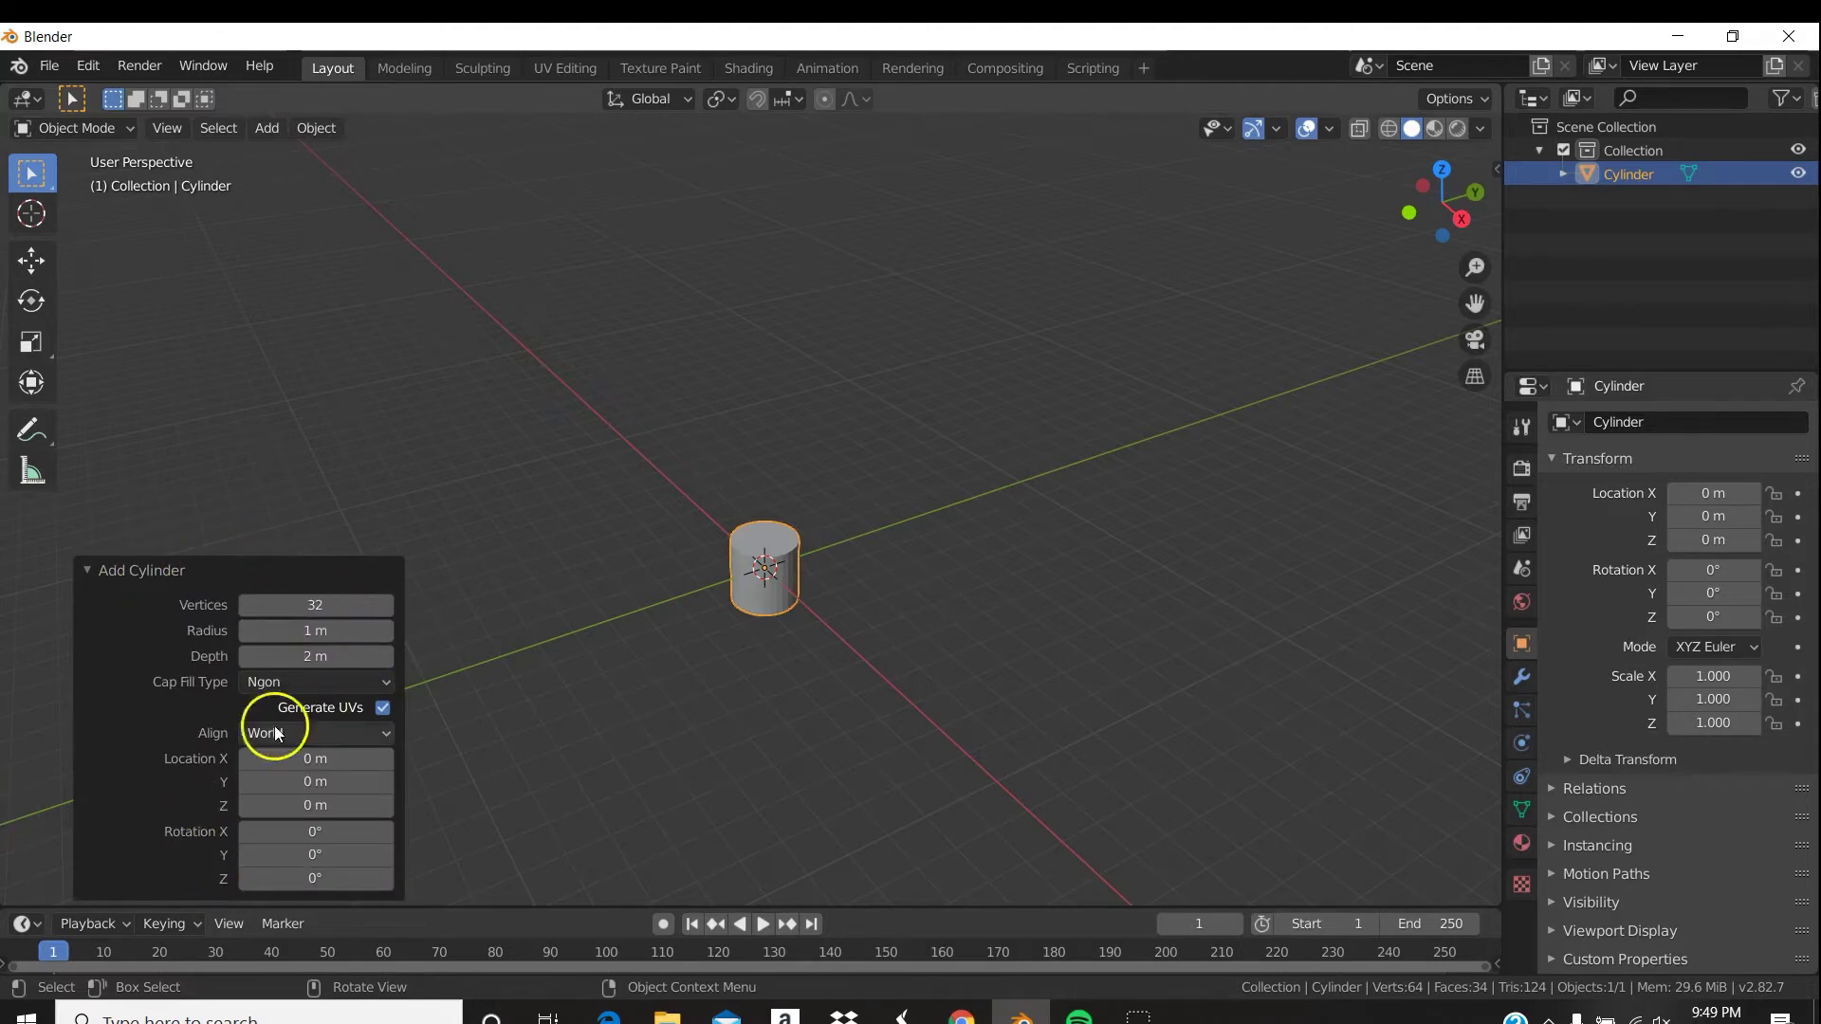
{"action": "left_click", "coordinate": [341, 607]}
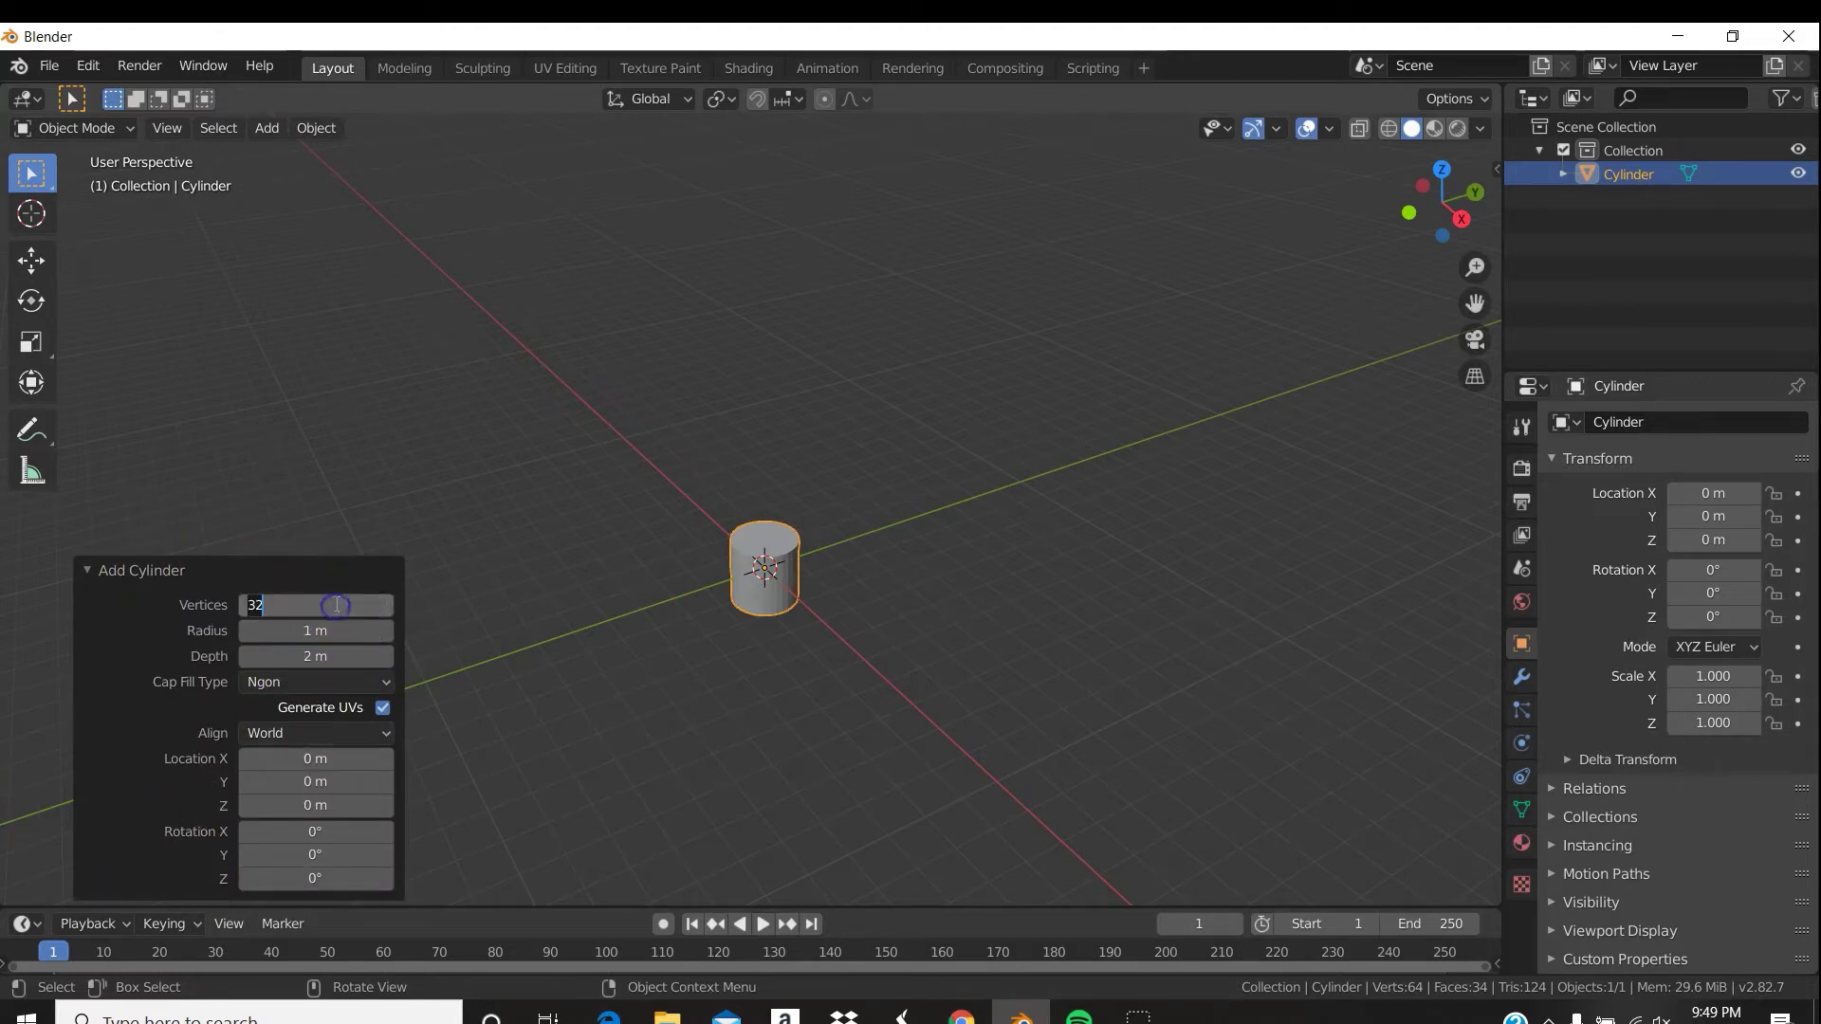
{"action": "key", "text": "BackSpace"}
{"action": "type", "text": "6"}
{"action": "key", "text": "Return"}
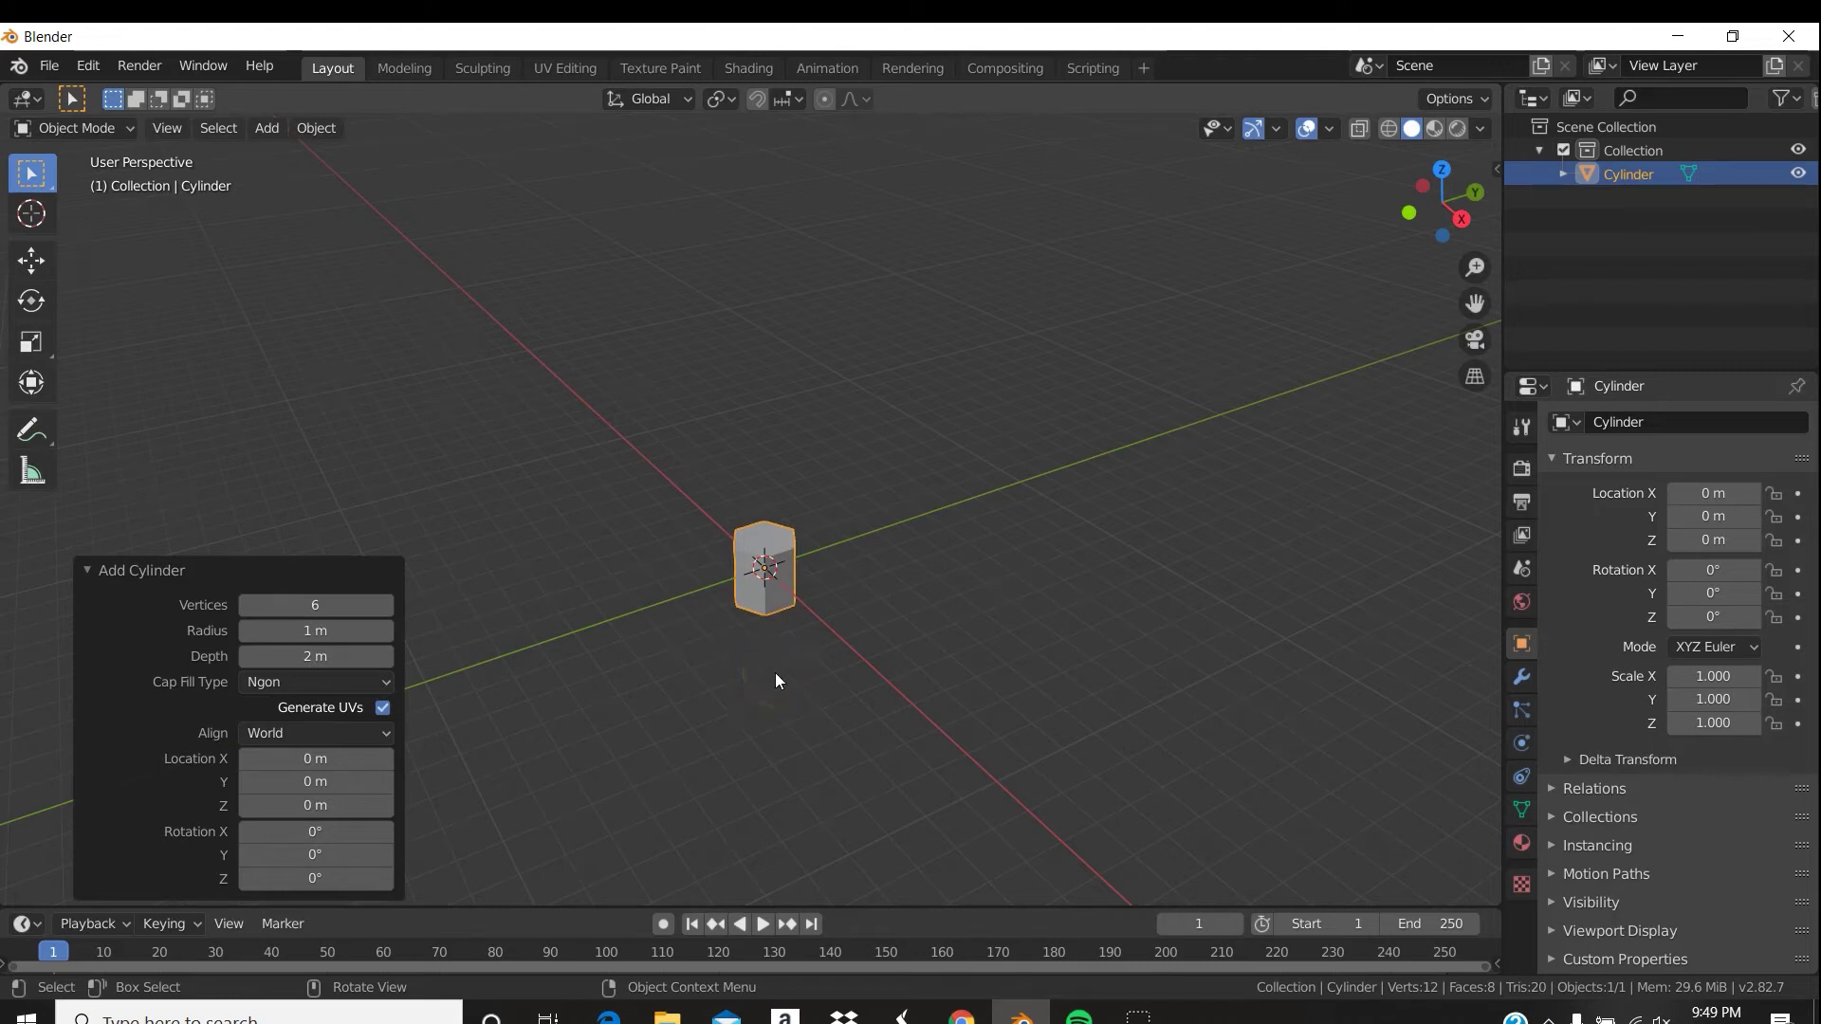
Move the hexagonal cylinder up about 1.31 m along the Z axis.
{"action": "left_click", "coordinate": [811, 537]}
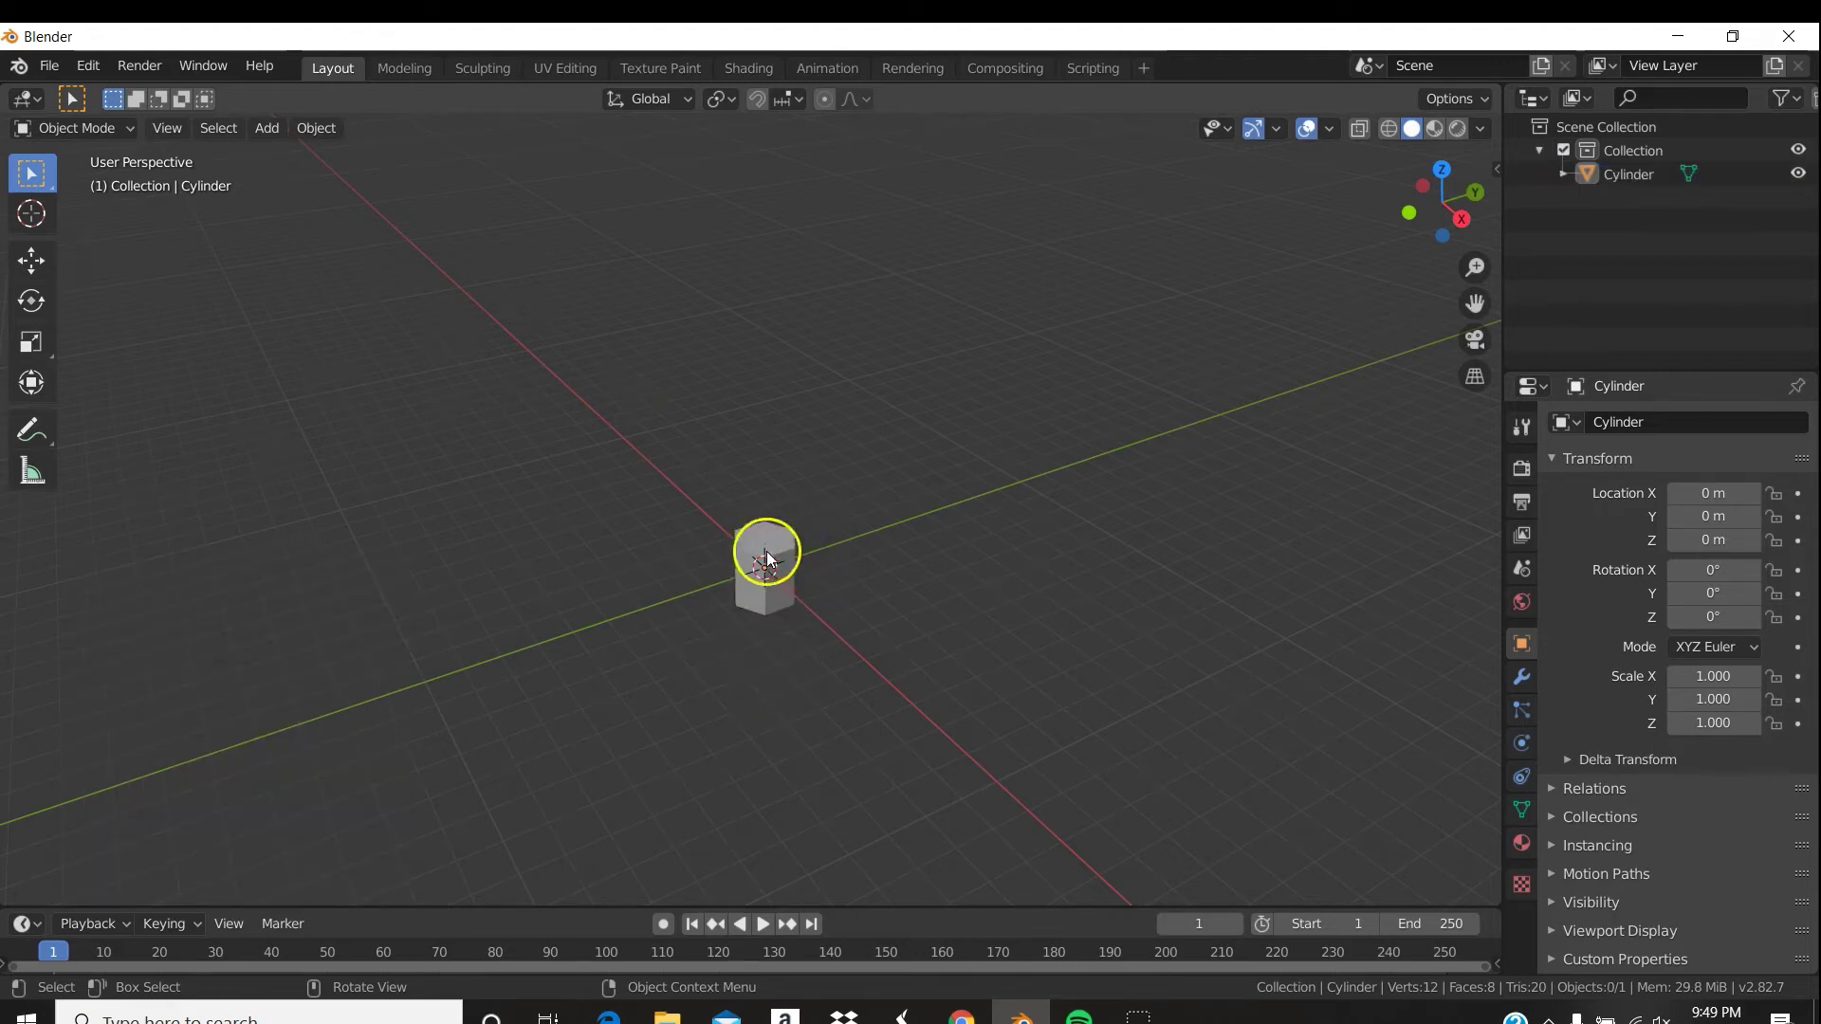
{"action": "left_click", "coordinate": [767, 548]}
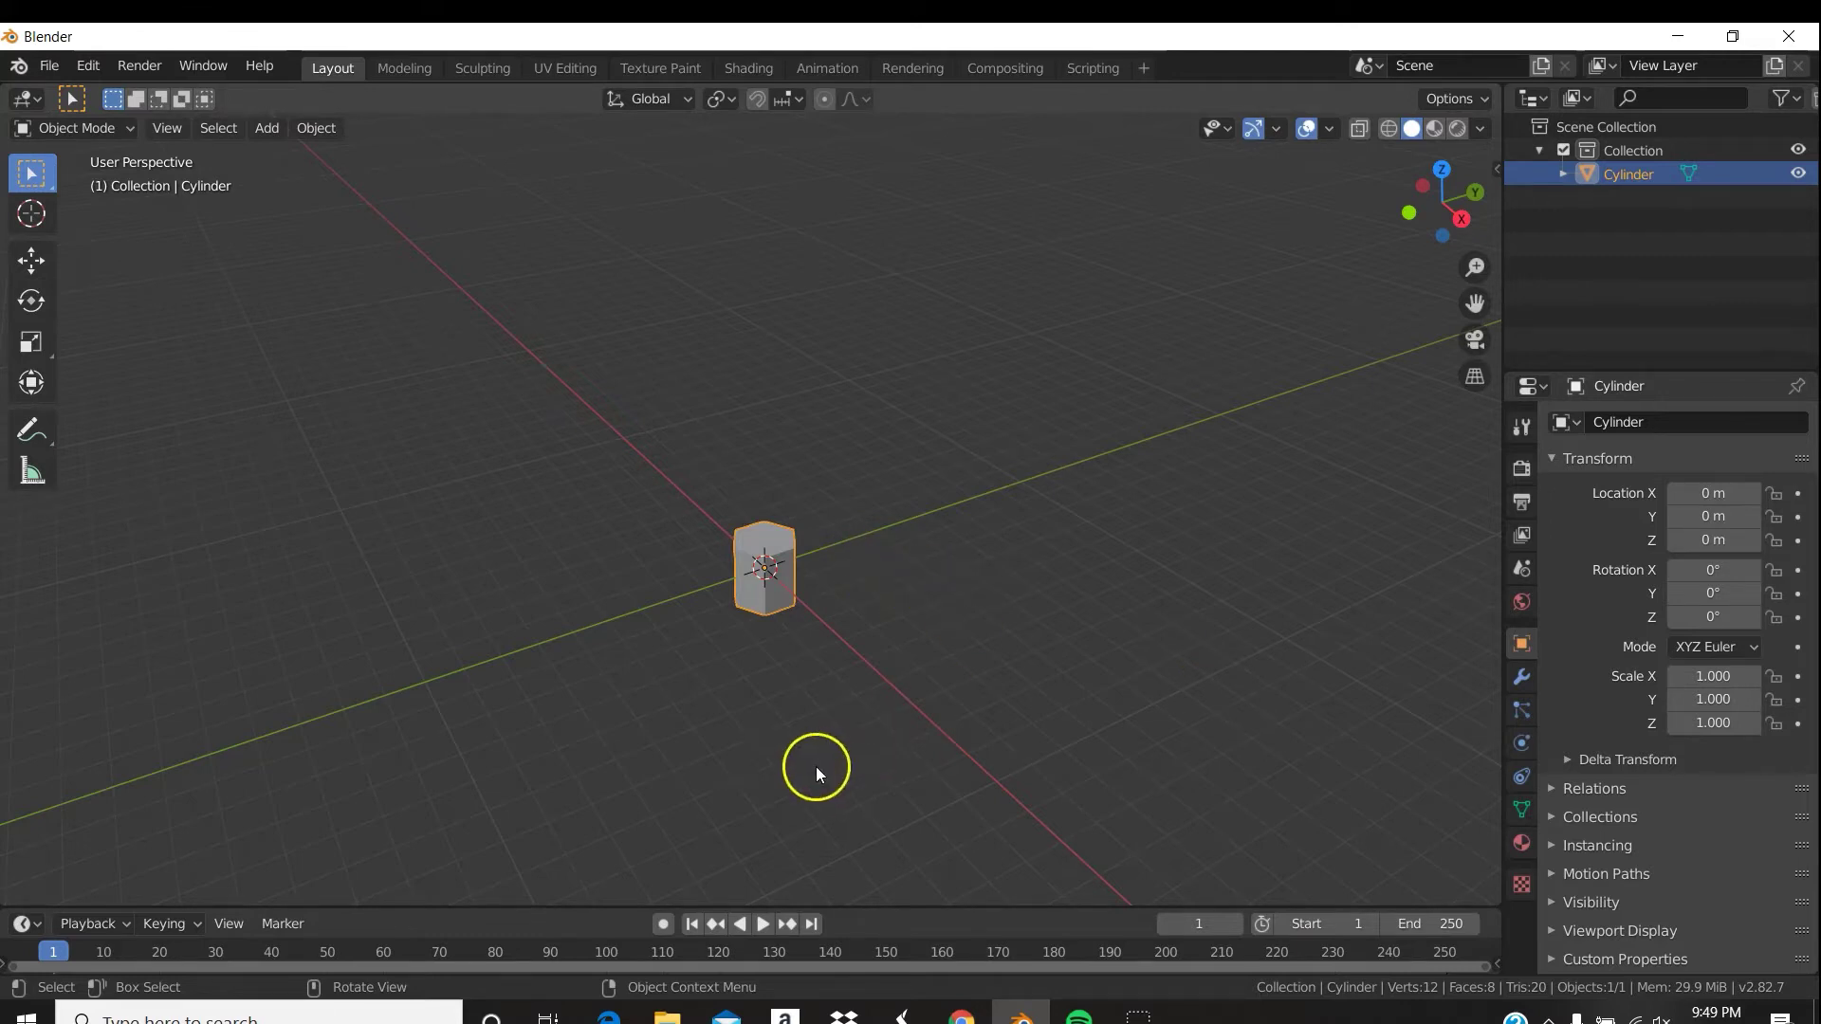
{"action": "middle_click_drag", "start_coordinate": [797, 793], "coordinate": [935, 543]}
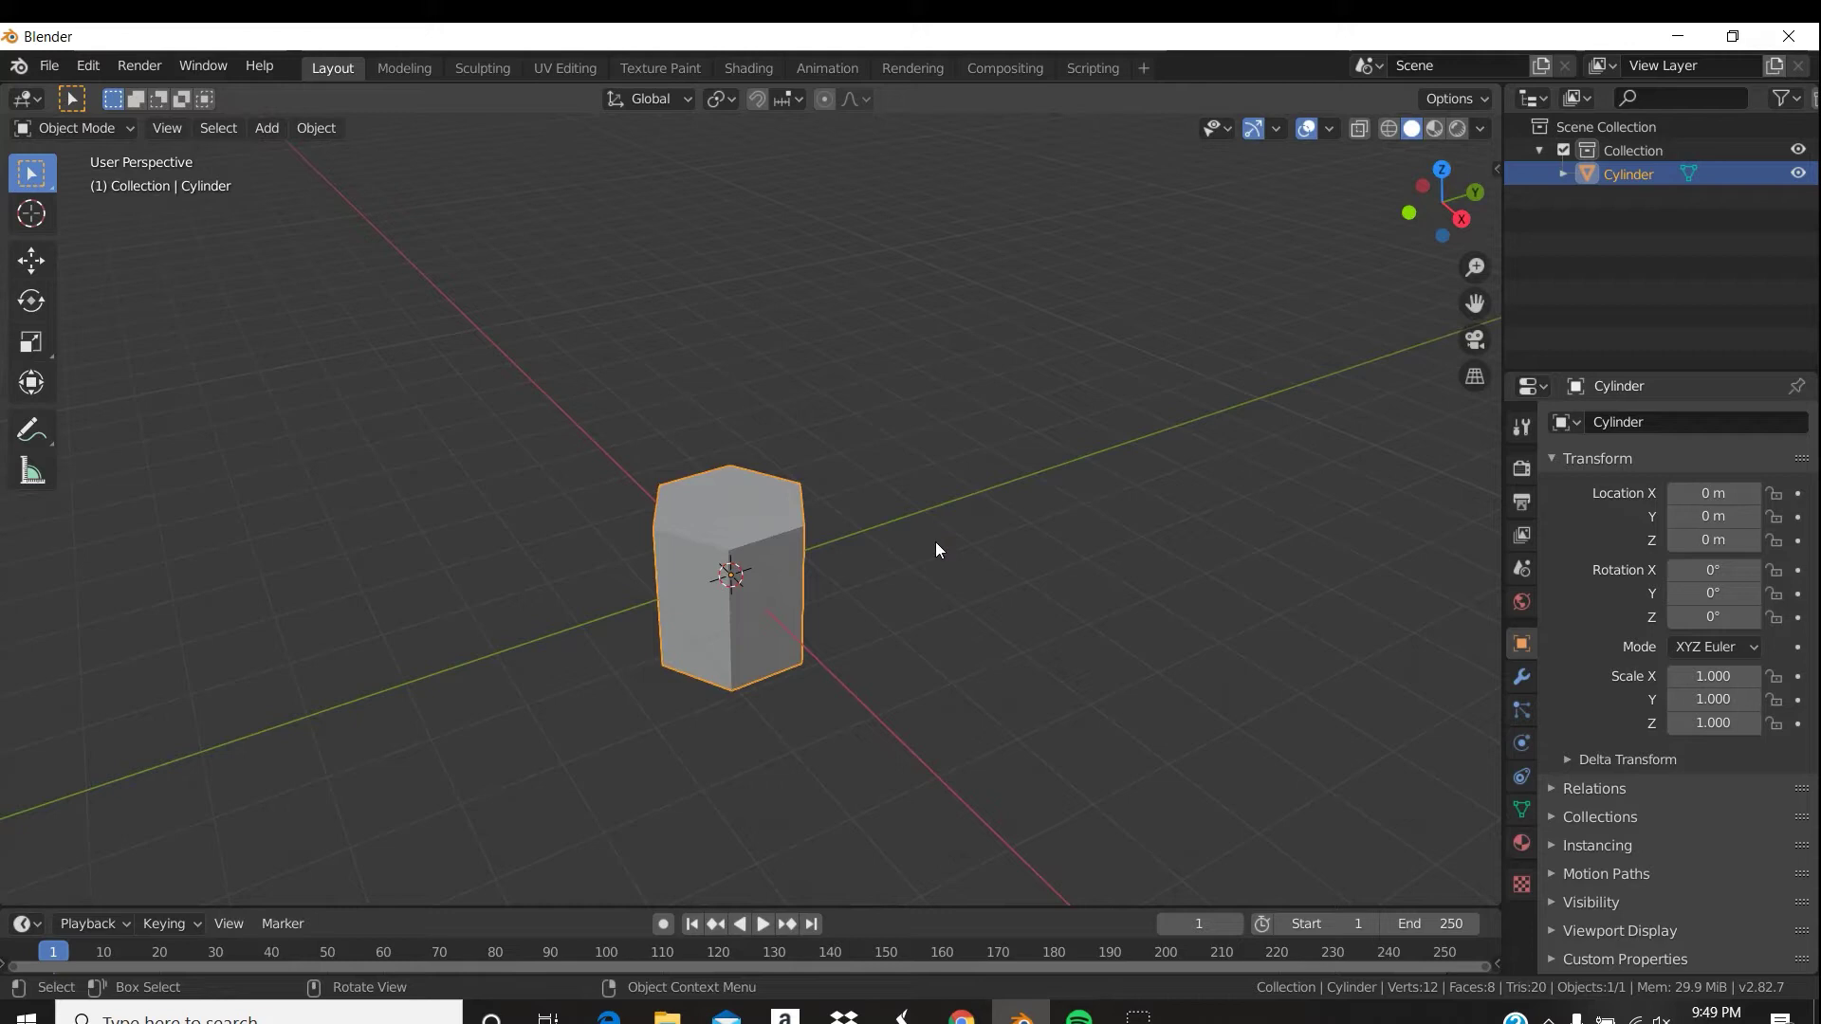
{"action": "key", "text": "g"}
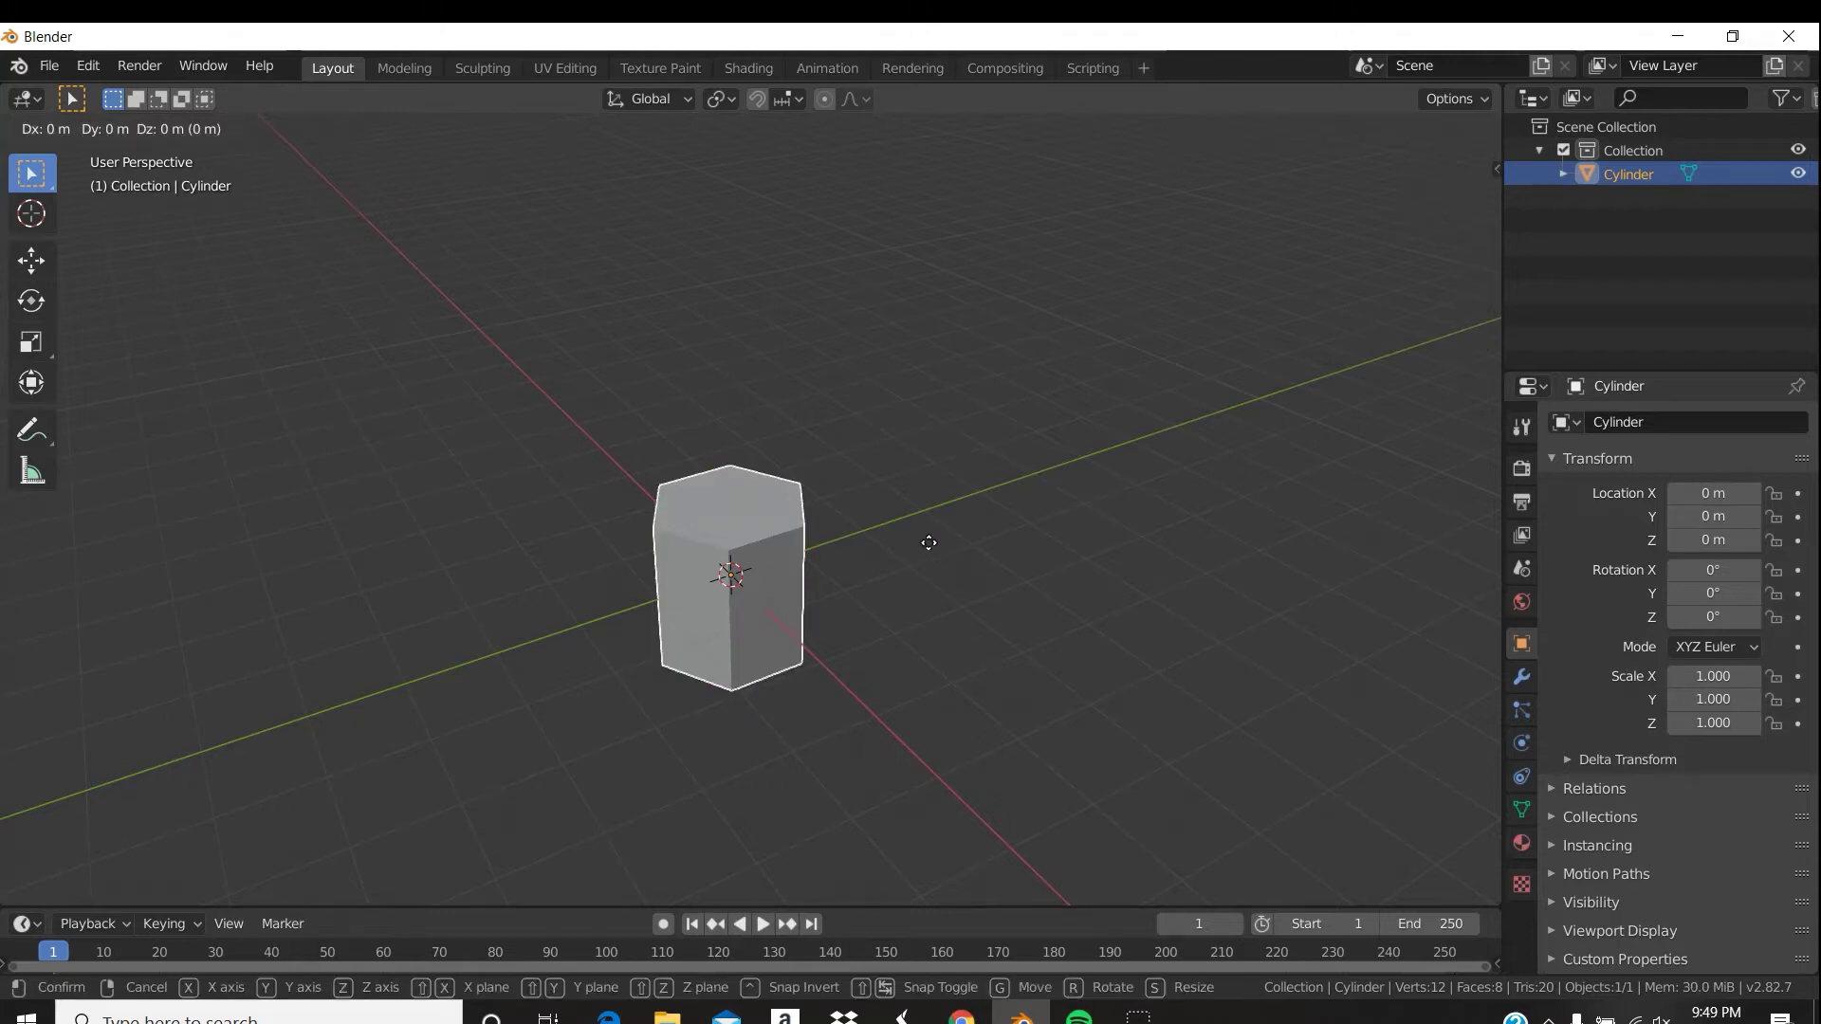
{"action": "key", "text": "g"}
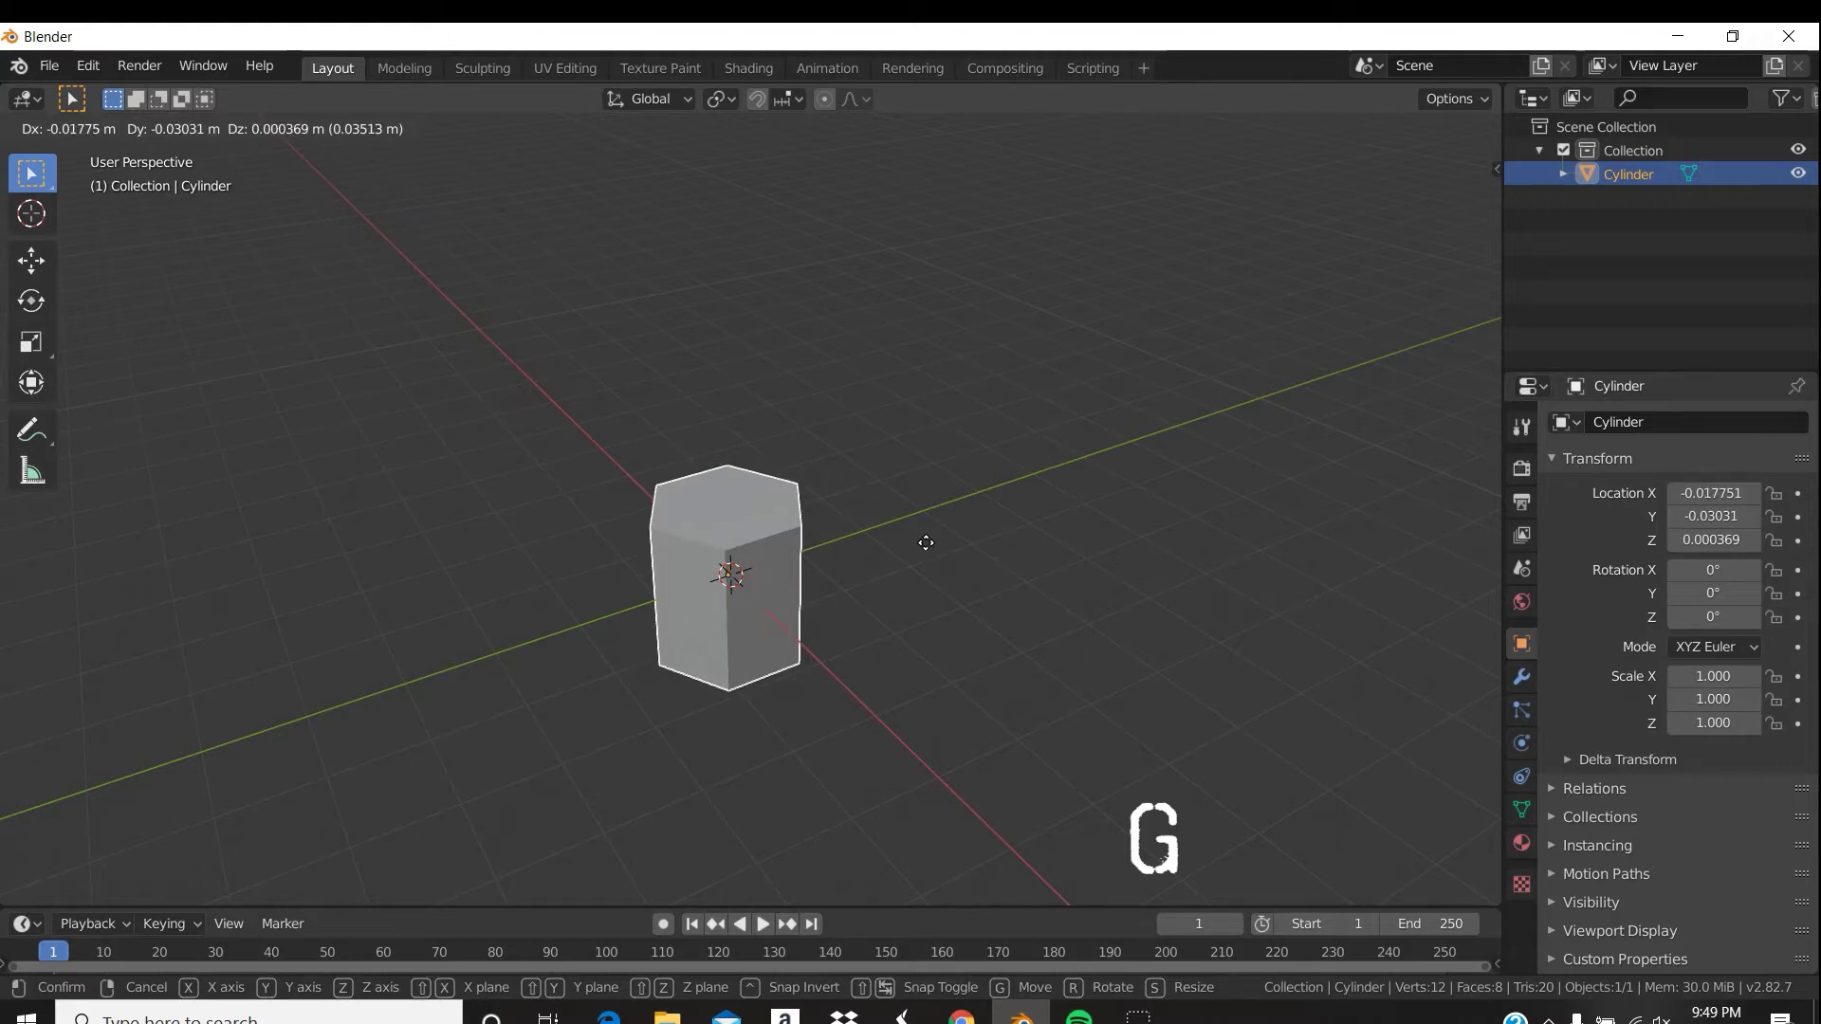
{"action": "key", "text": "z"}
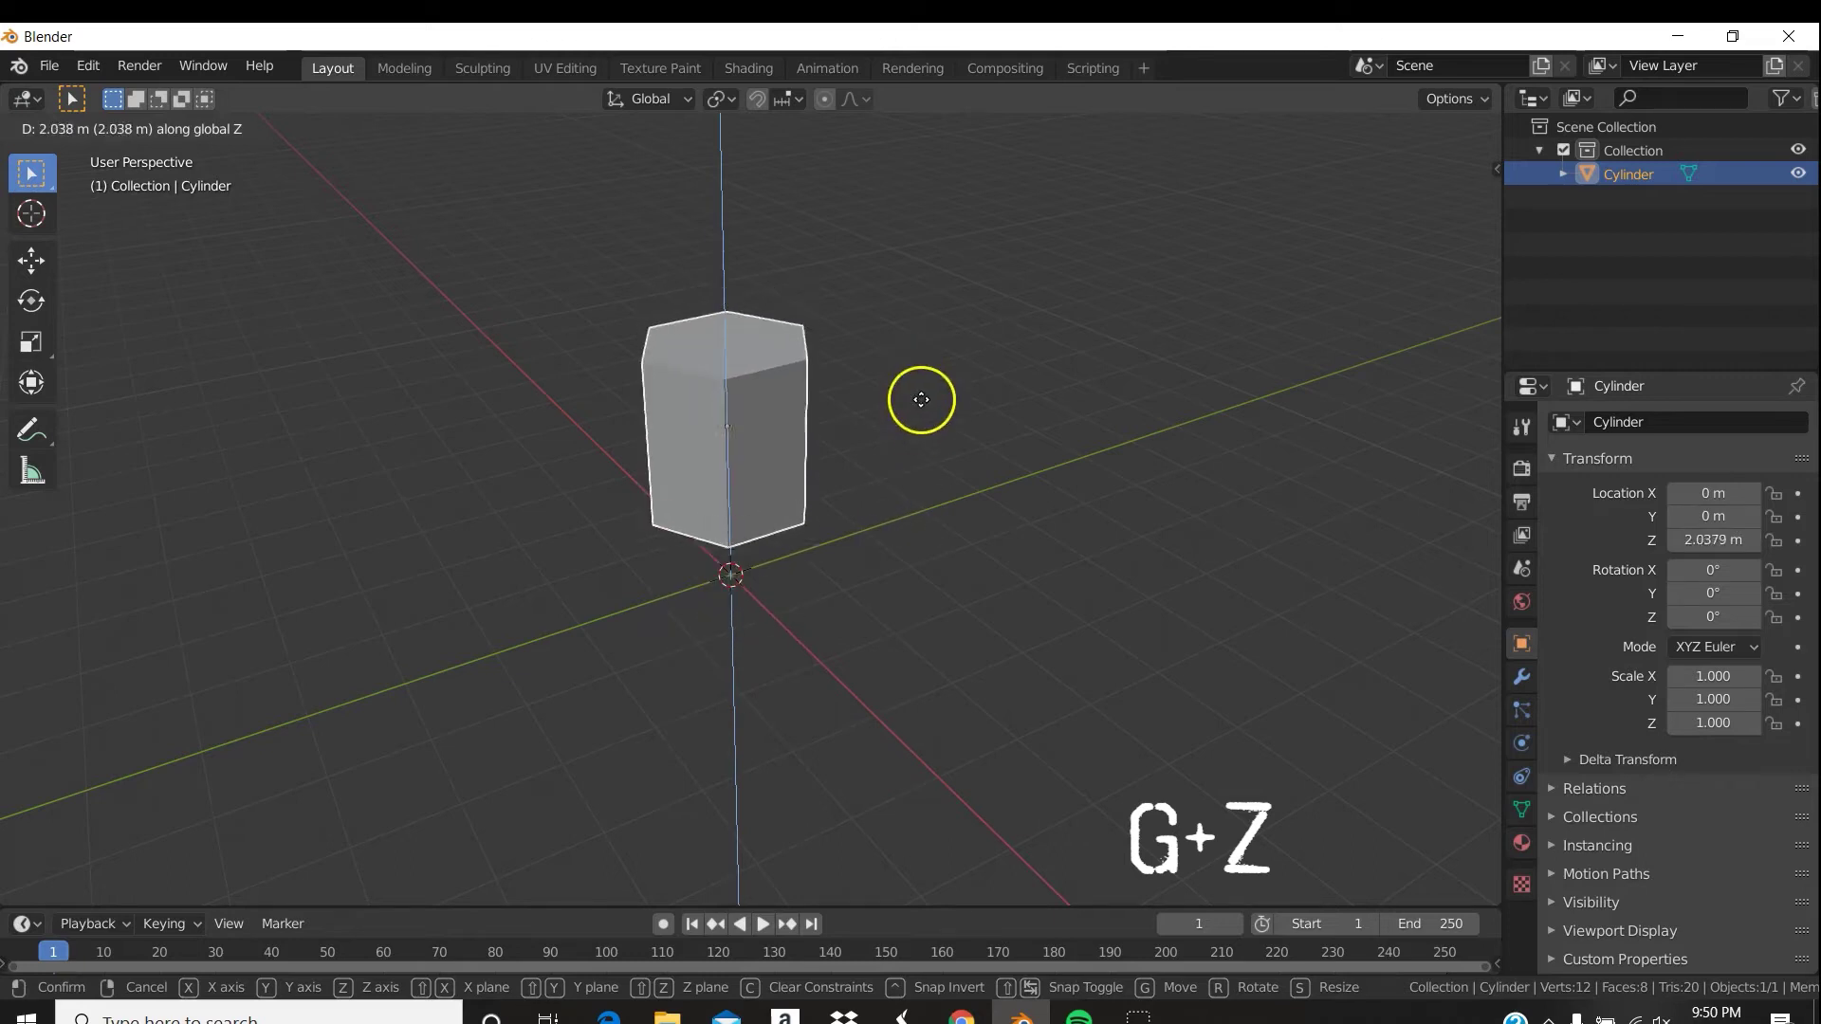
{"action": "left_click", "coordinate": [922, 453]}
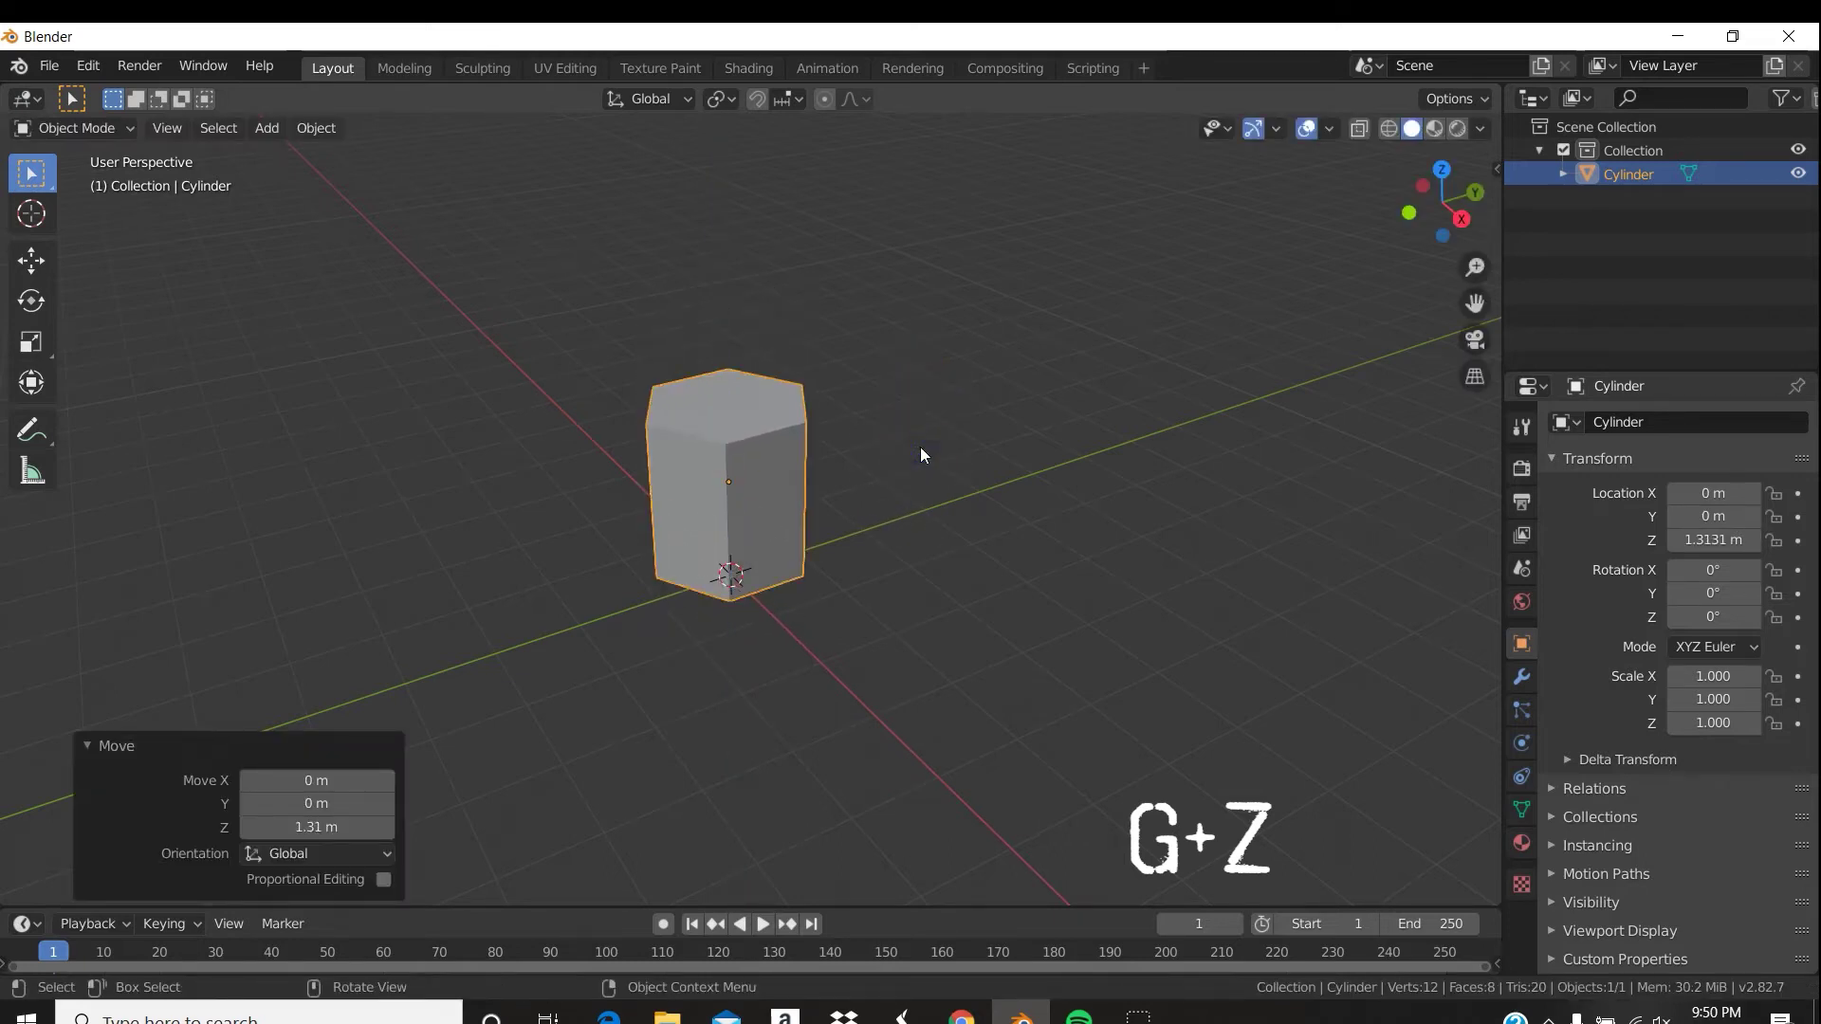
{"action": "key", "text": "g"}
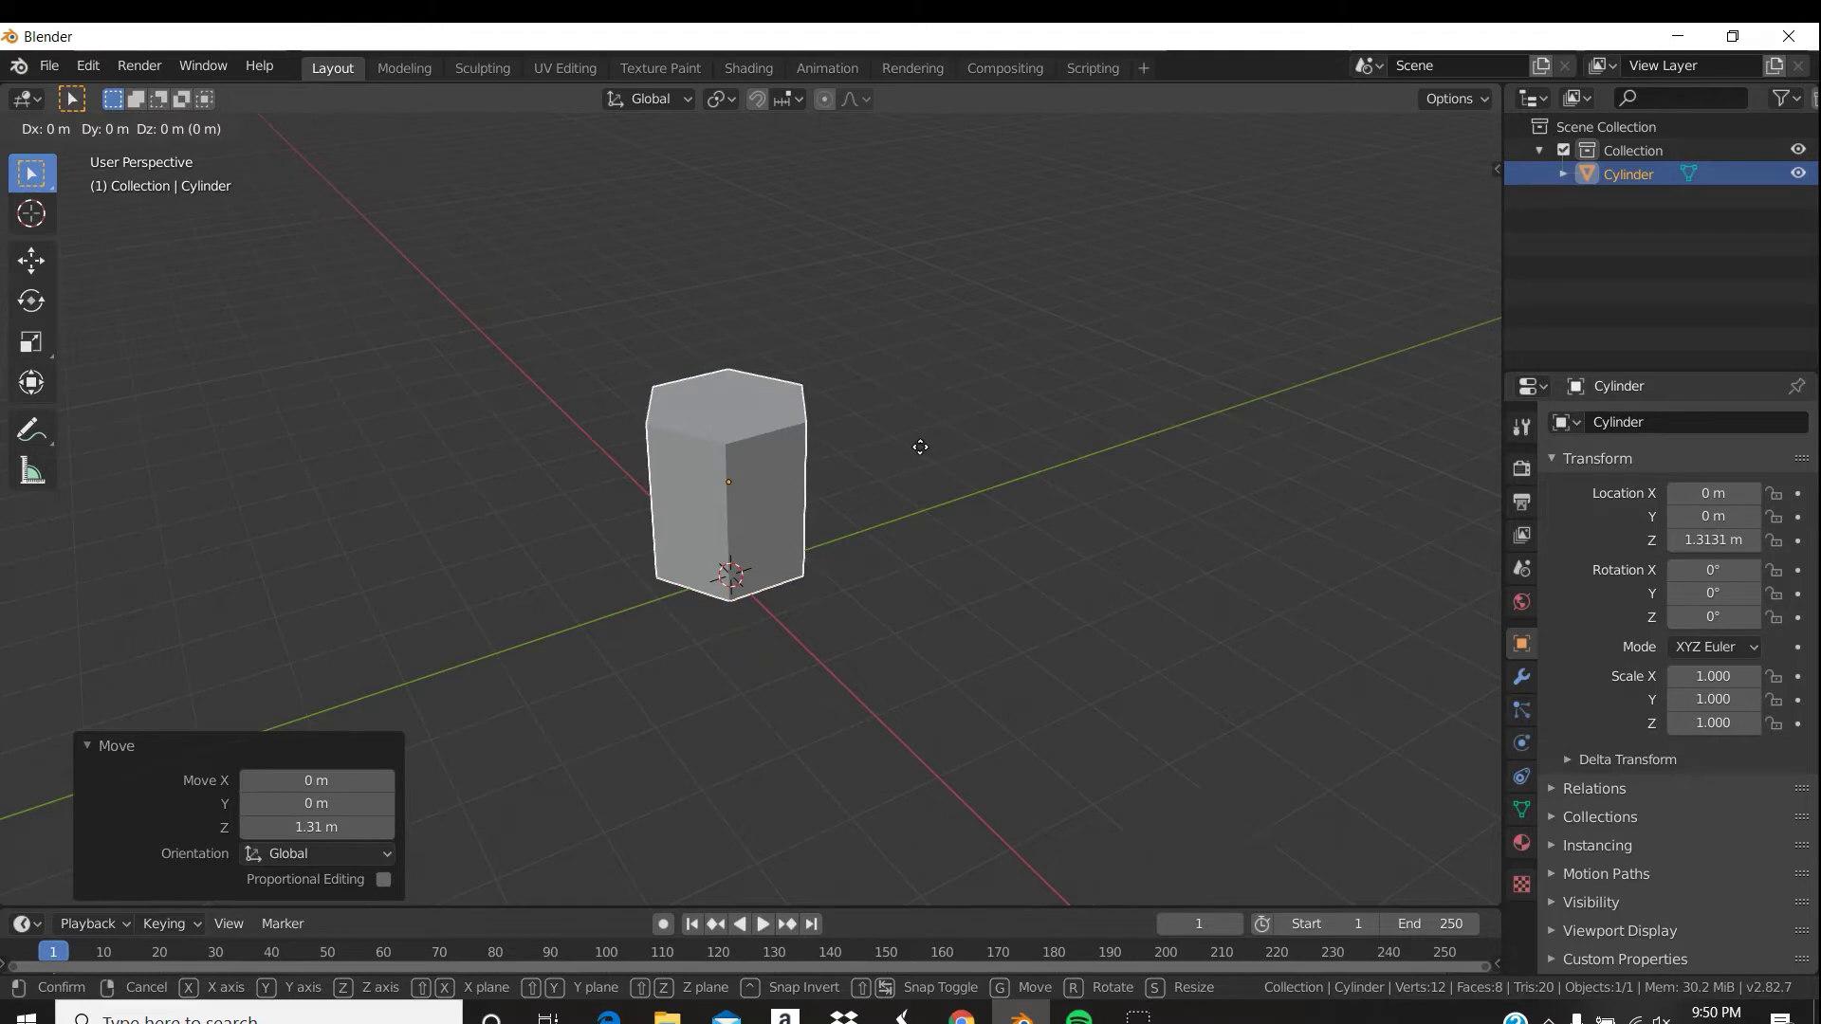
{"action": "key", "text": "x"}
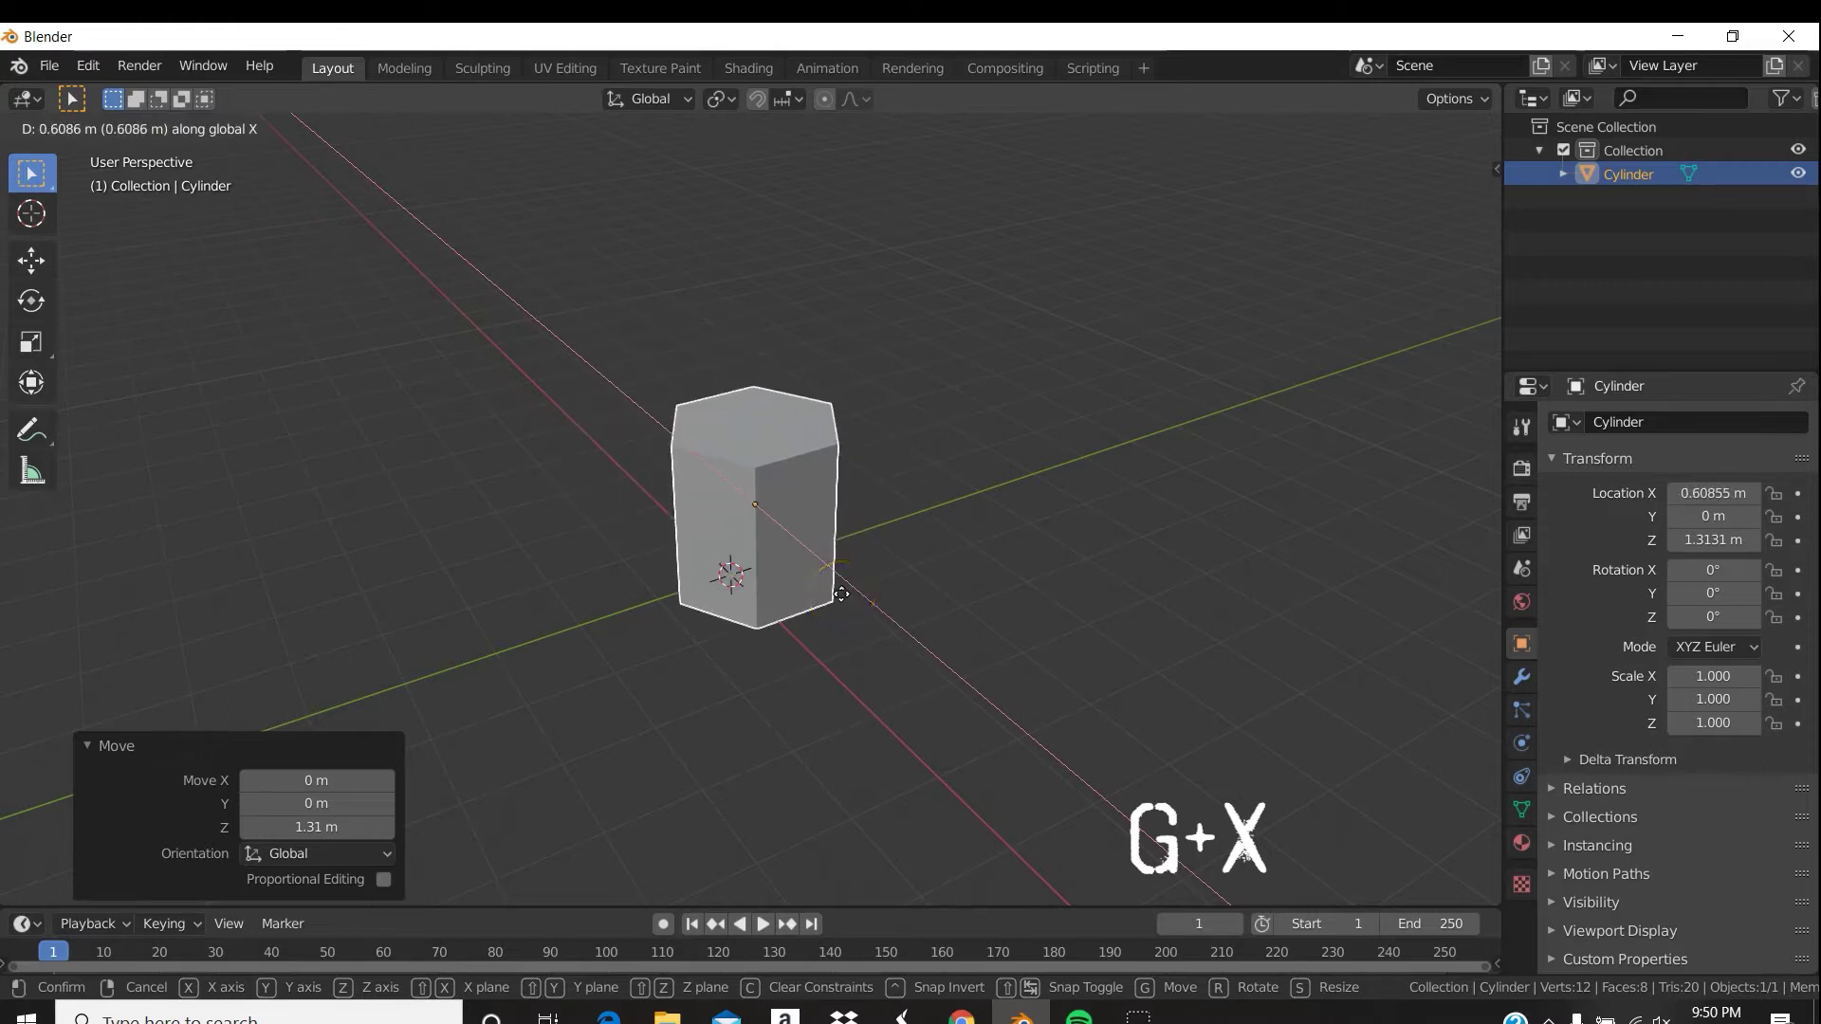
{"action": "right_click", "coordinate": [841, 595]}
{"action": "left_click", "coordinate": [834, 586]}
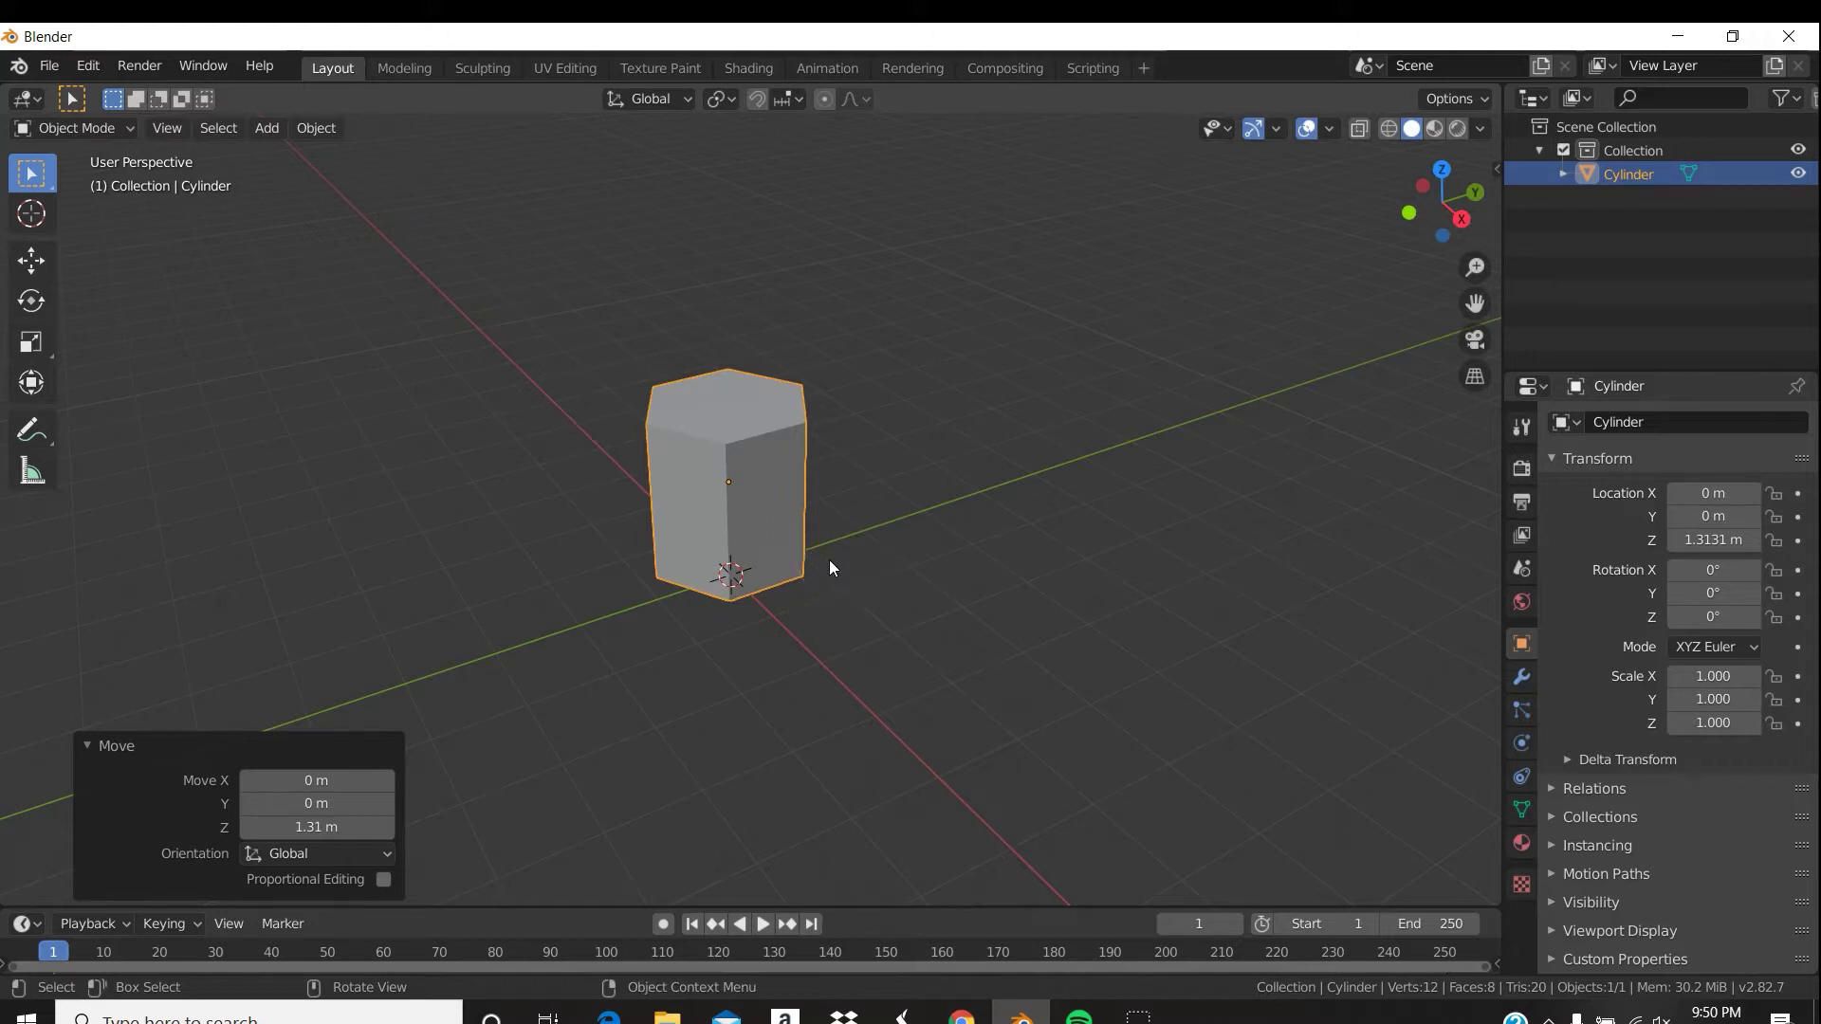
{"action": "key", "text": "g"}
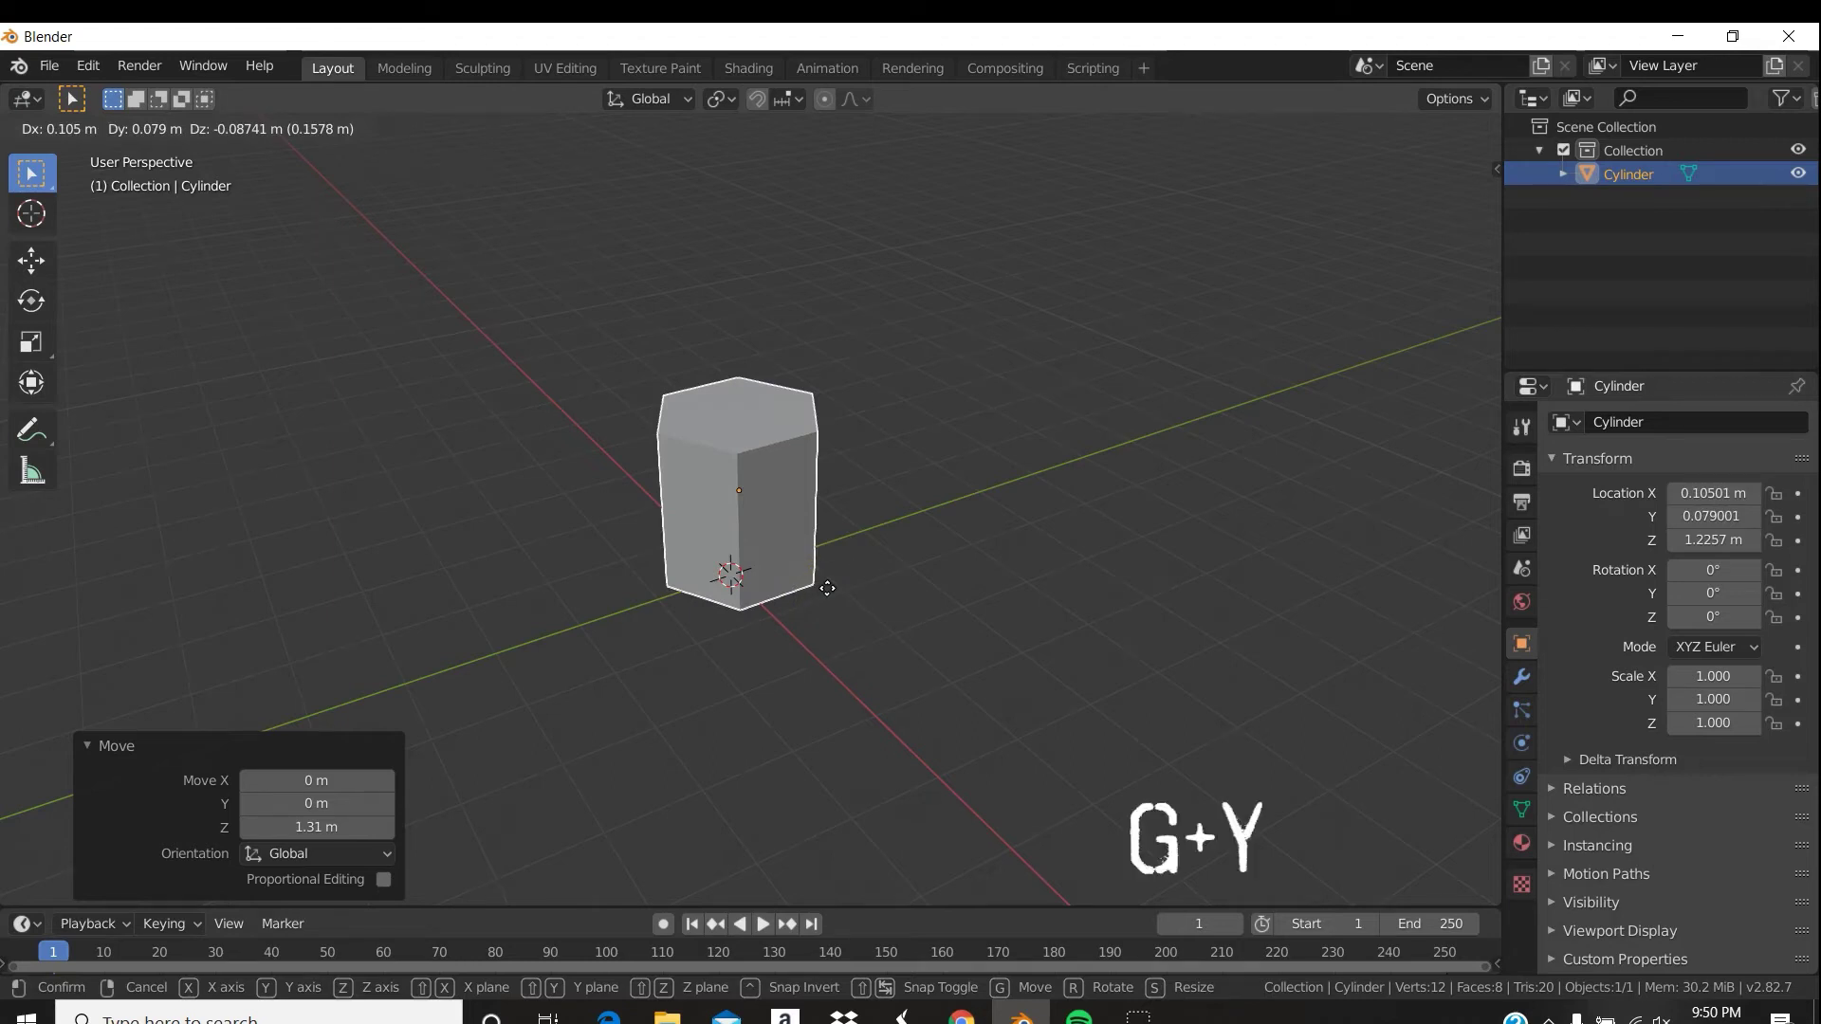
{"action": "key", "text": "y"}
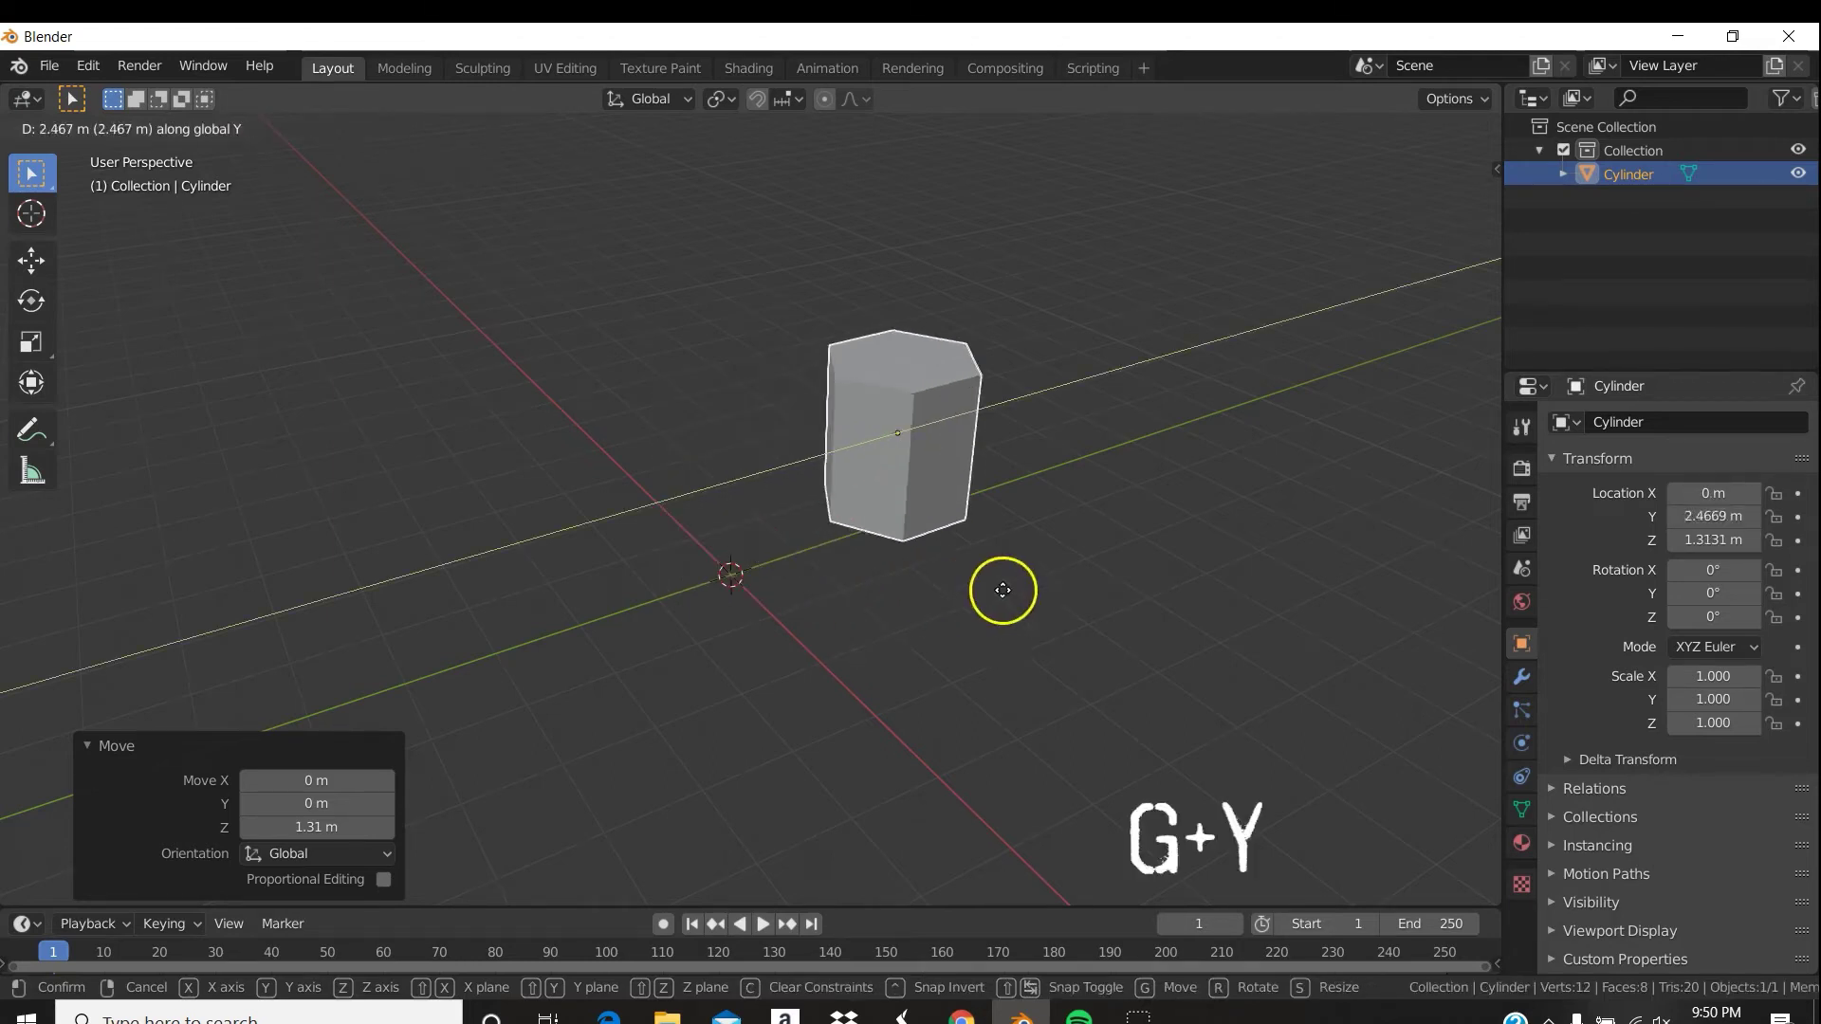
{"action": "right_click", "coordinate": [835, 705]}
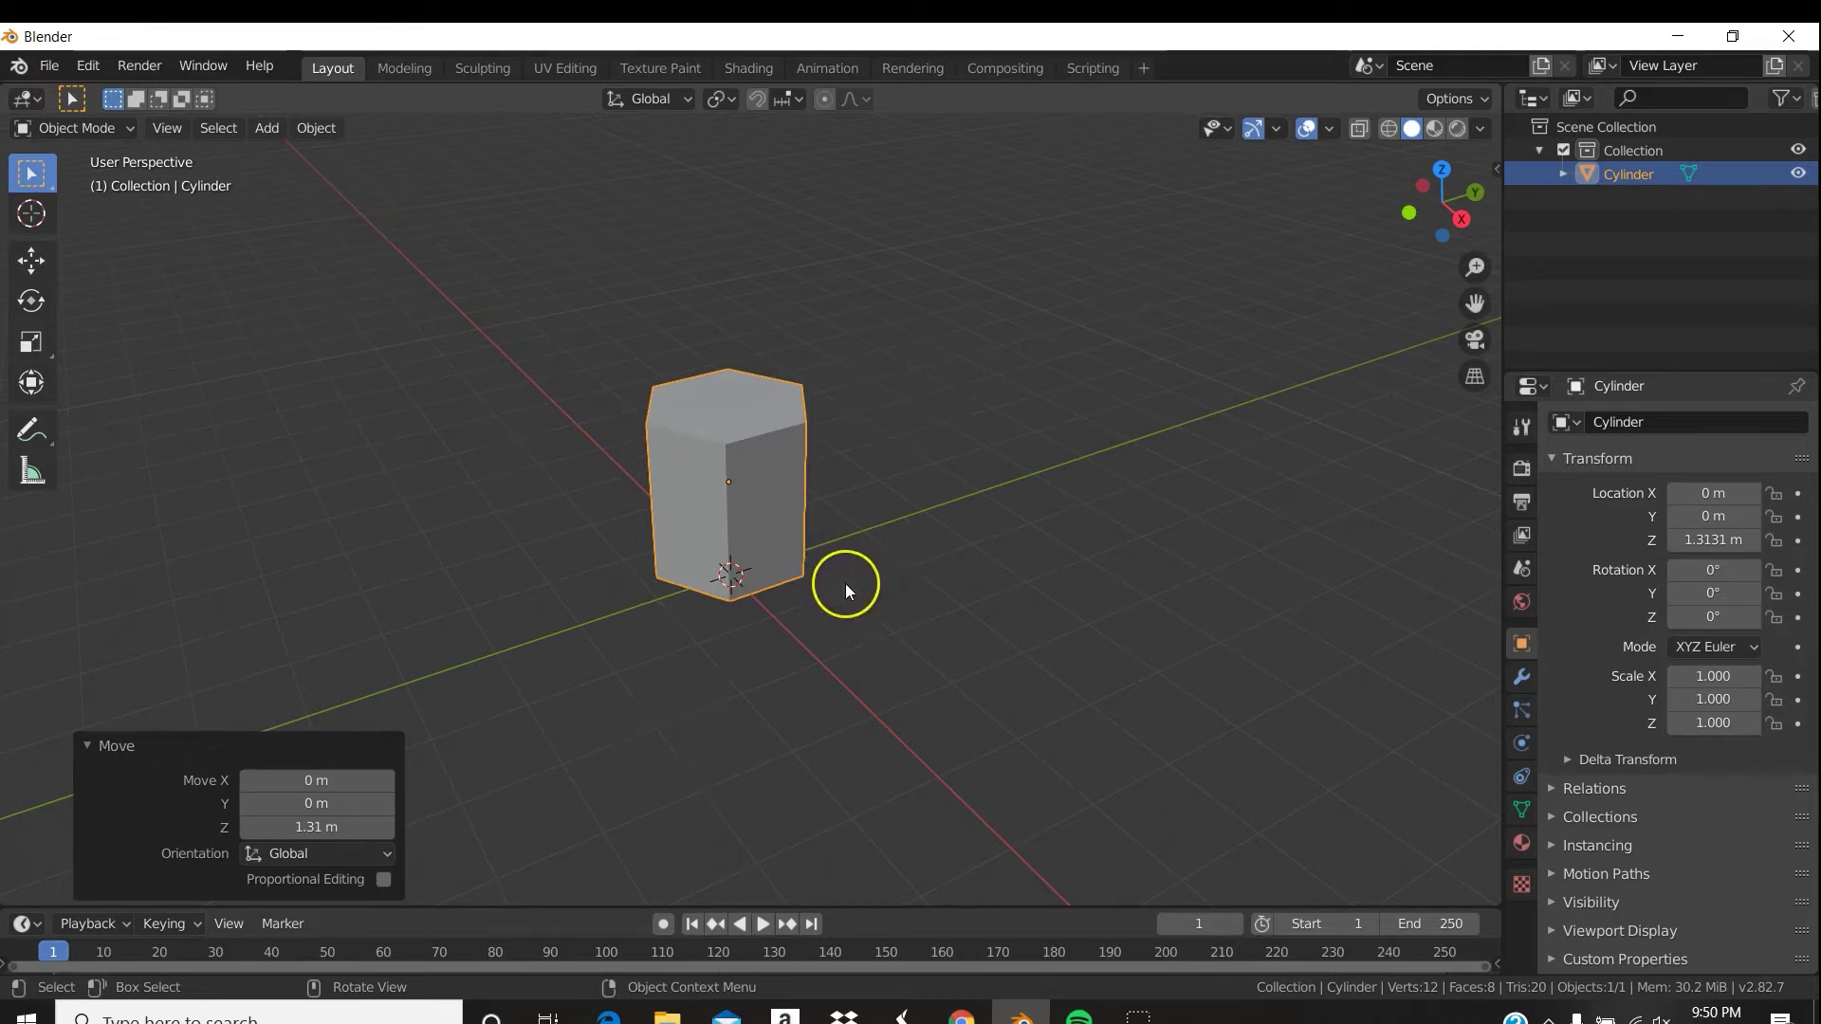
Scale the hexagonal cylinder to about 1.476 along the Y axis and about 1.048 along the X axis.
{"action": "key", "text": "s"}
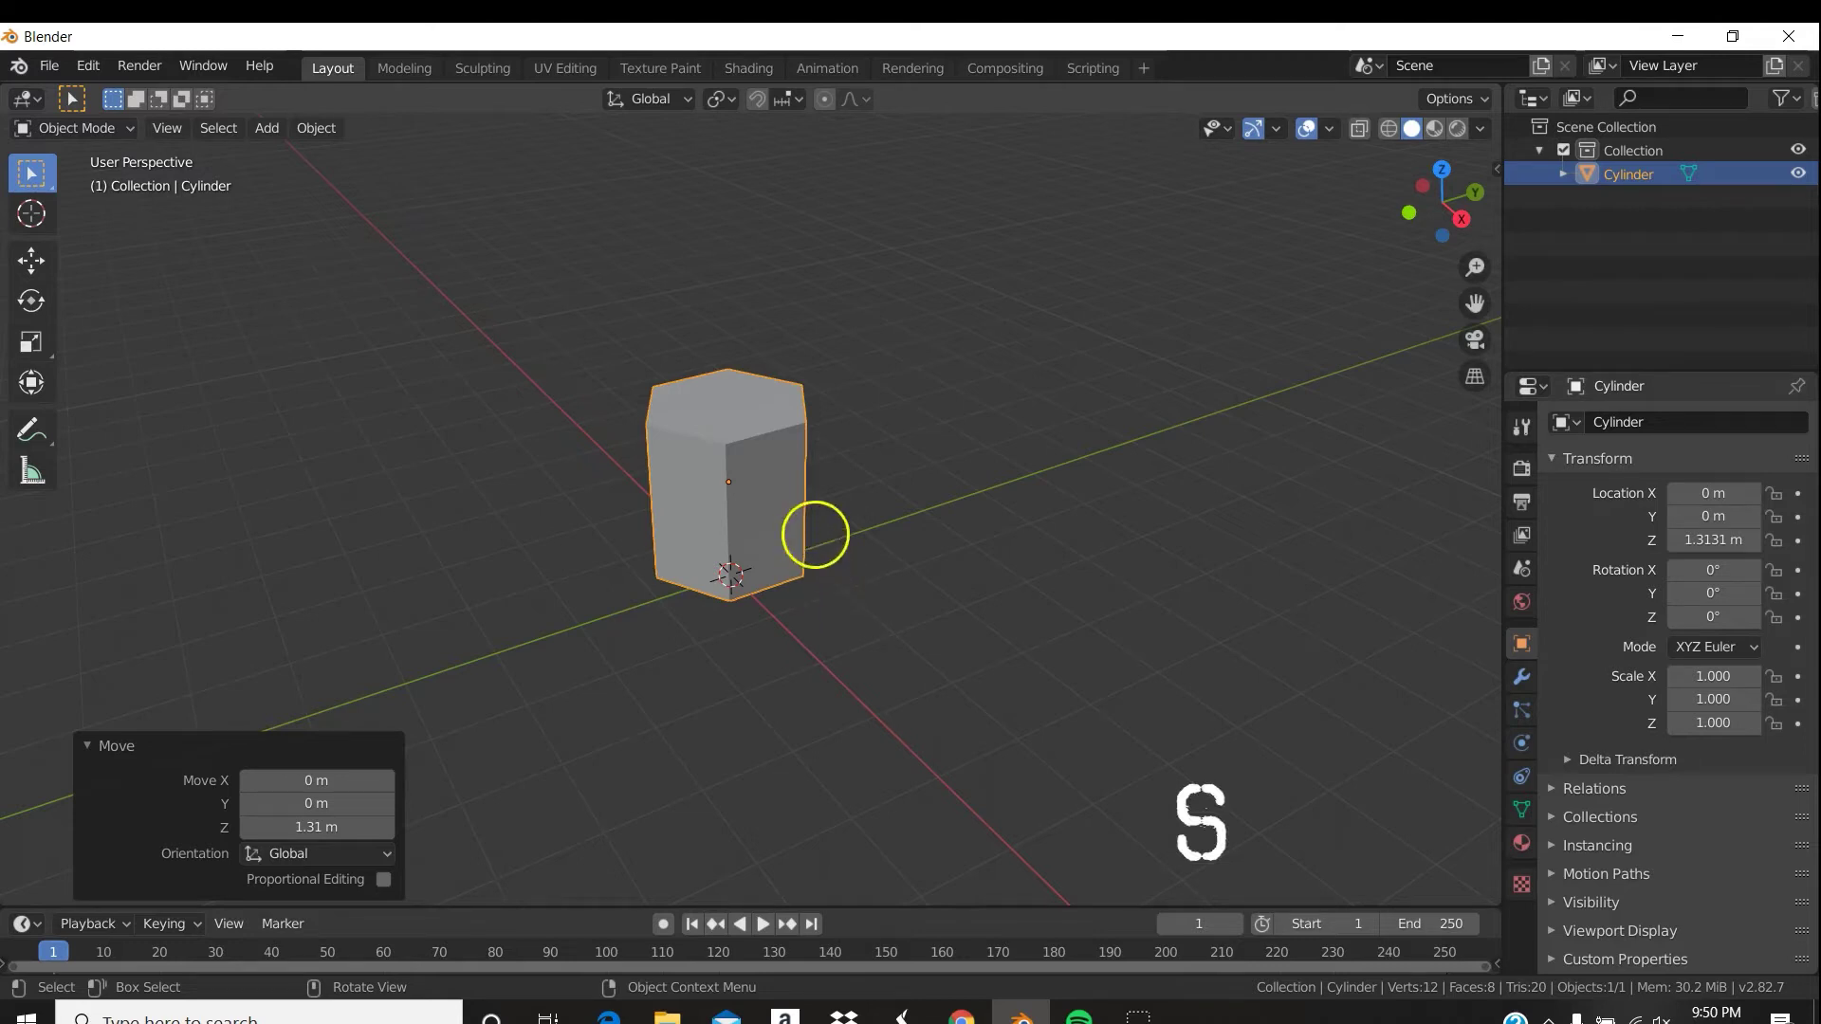
{"action": "key", "text": "s"}
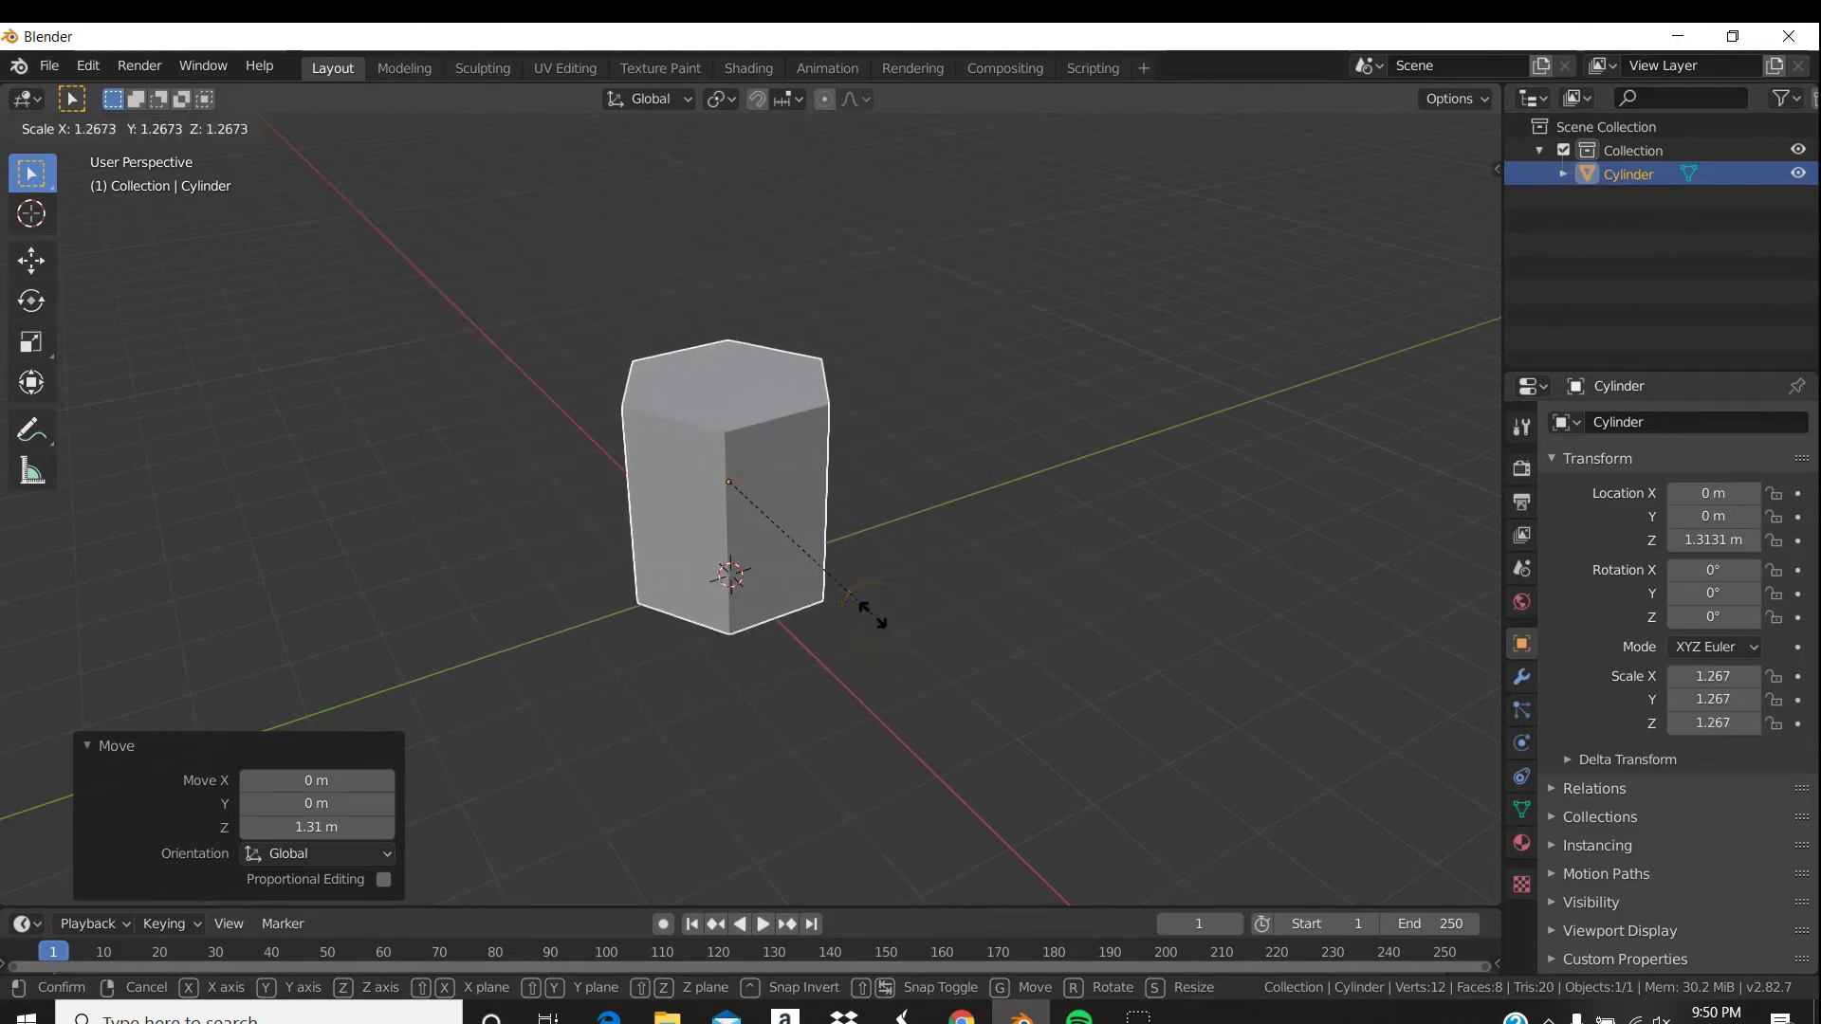
{"action": "left_click", "coordinate": [856, 619]}
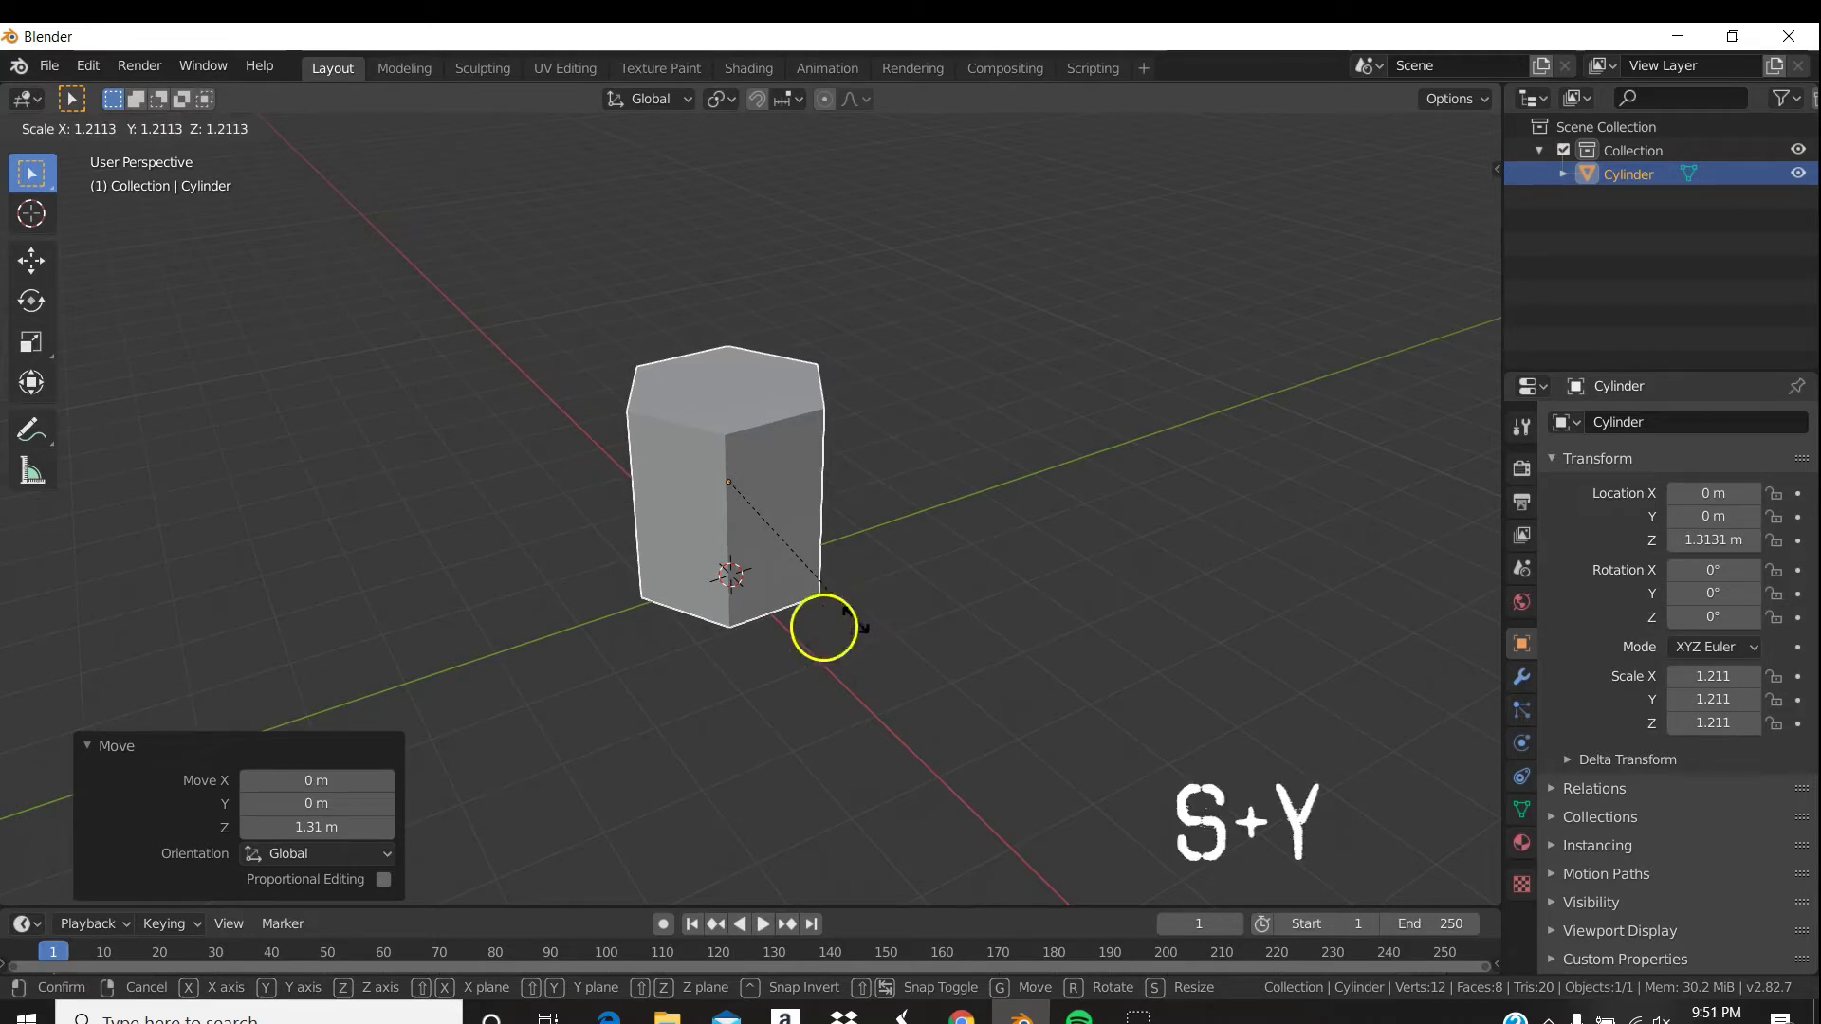
{"action": "key", "text": "y"}
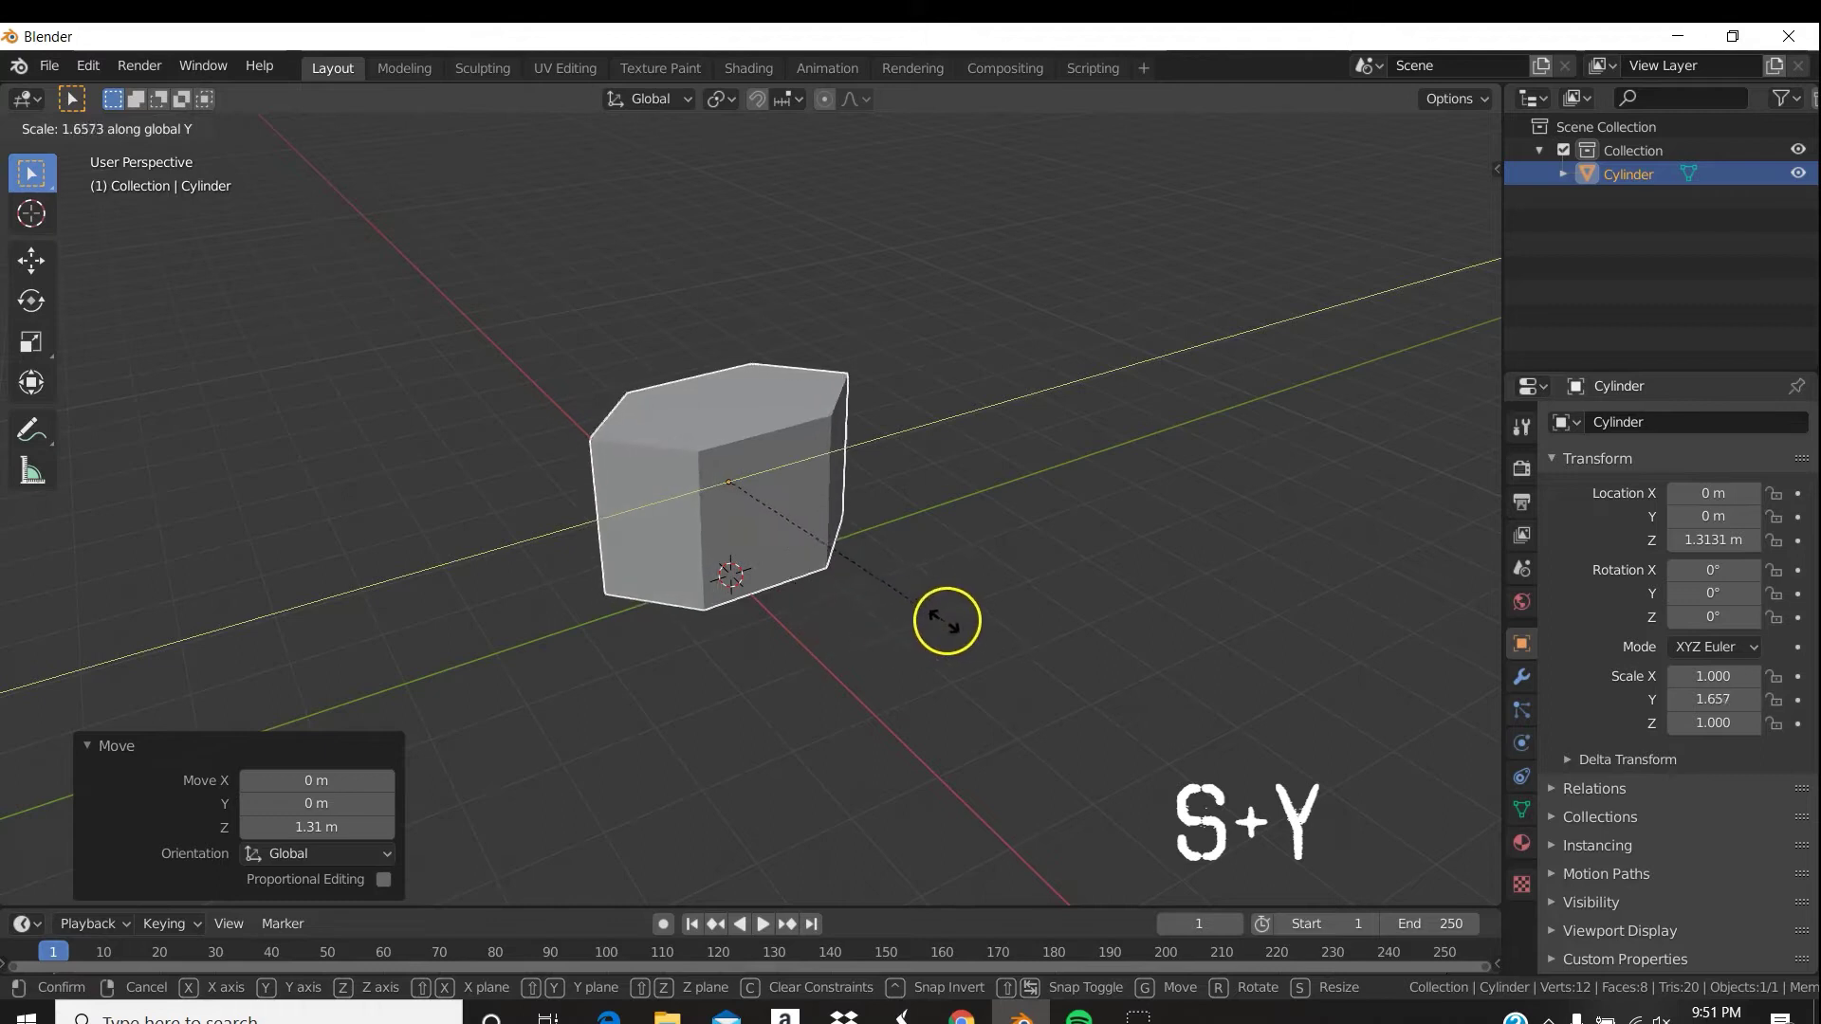
{"action": "left_click", "coordinate": [916, 613]}
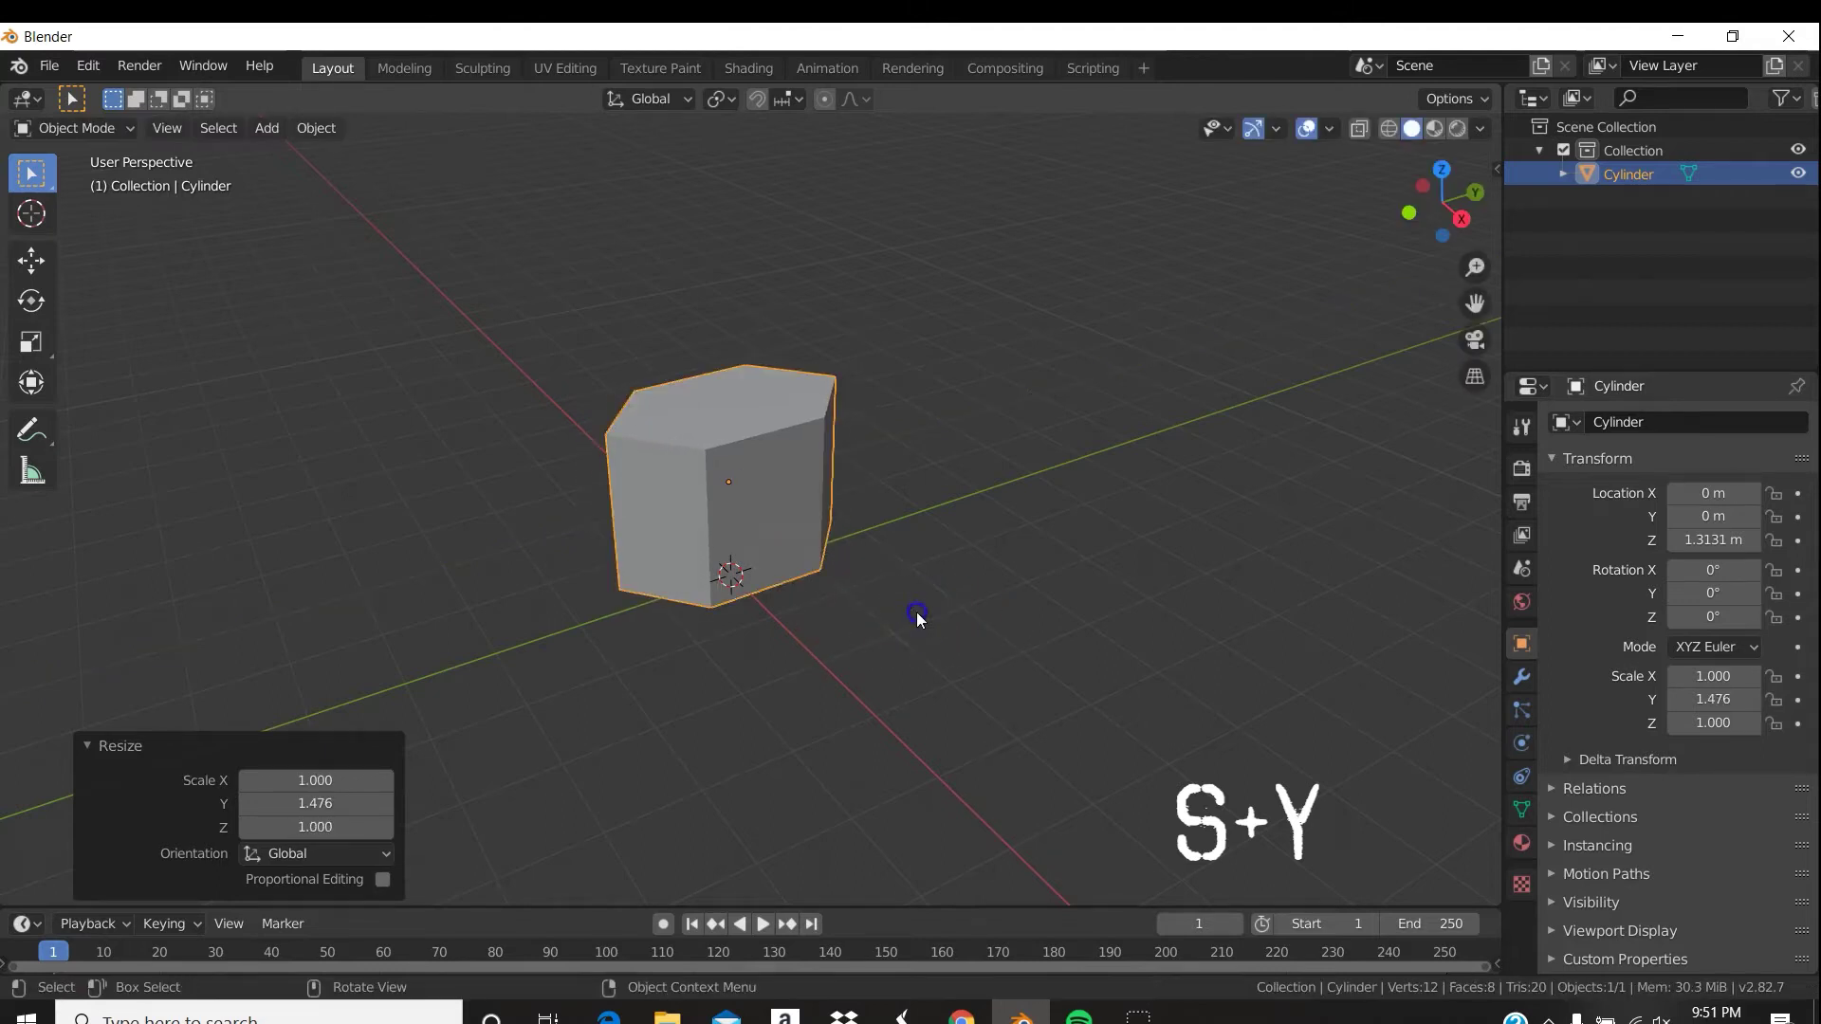
{"action": "key", "text": "s"}
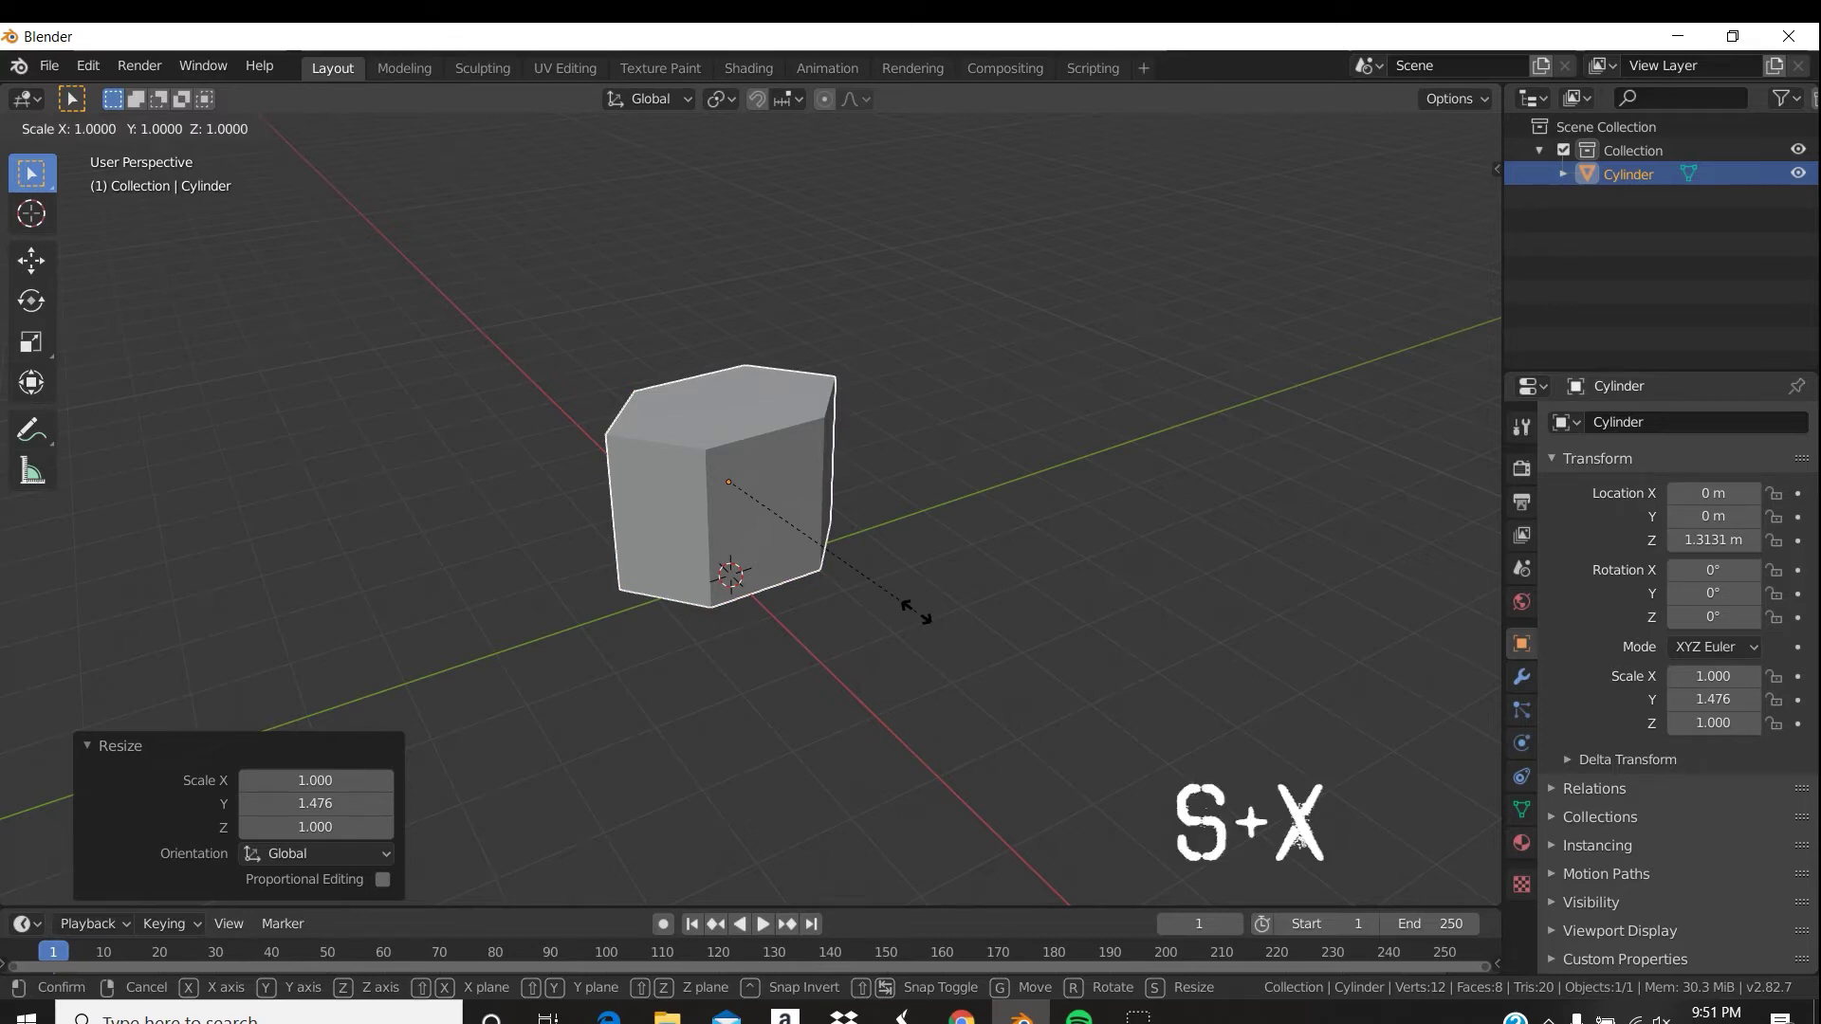
{"action": "key", "text": "x"}
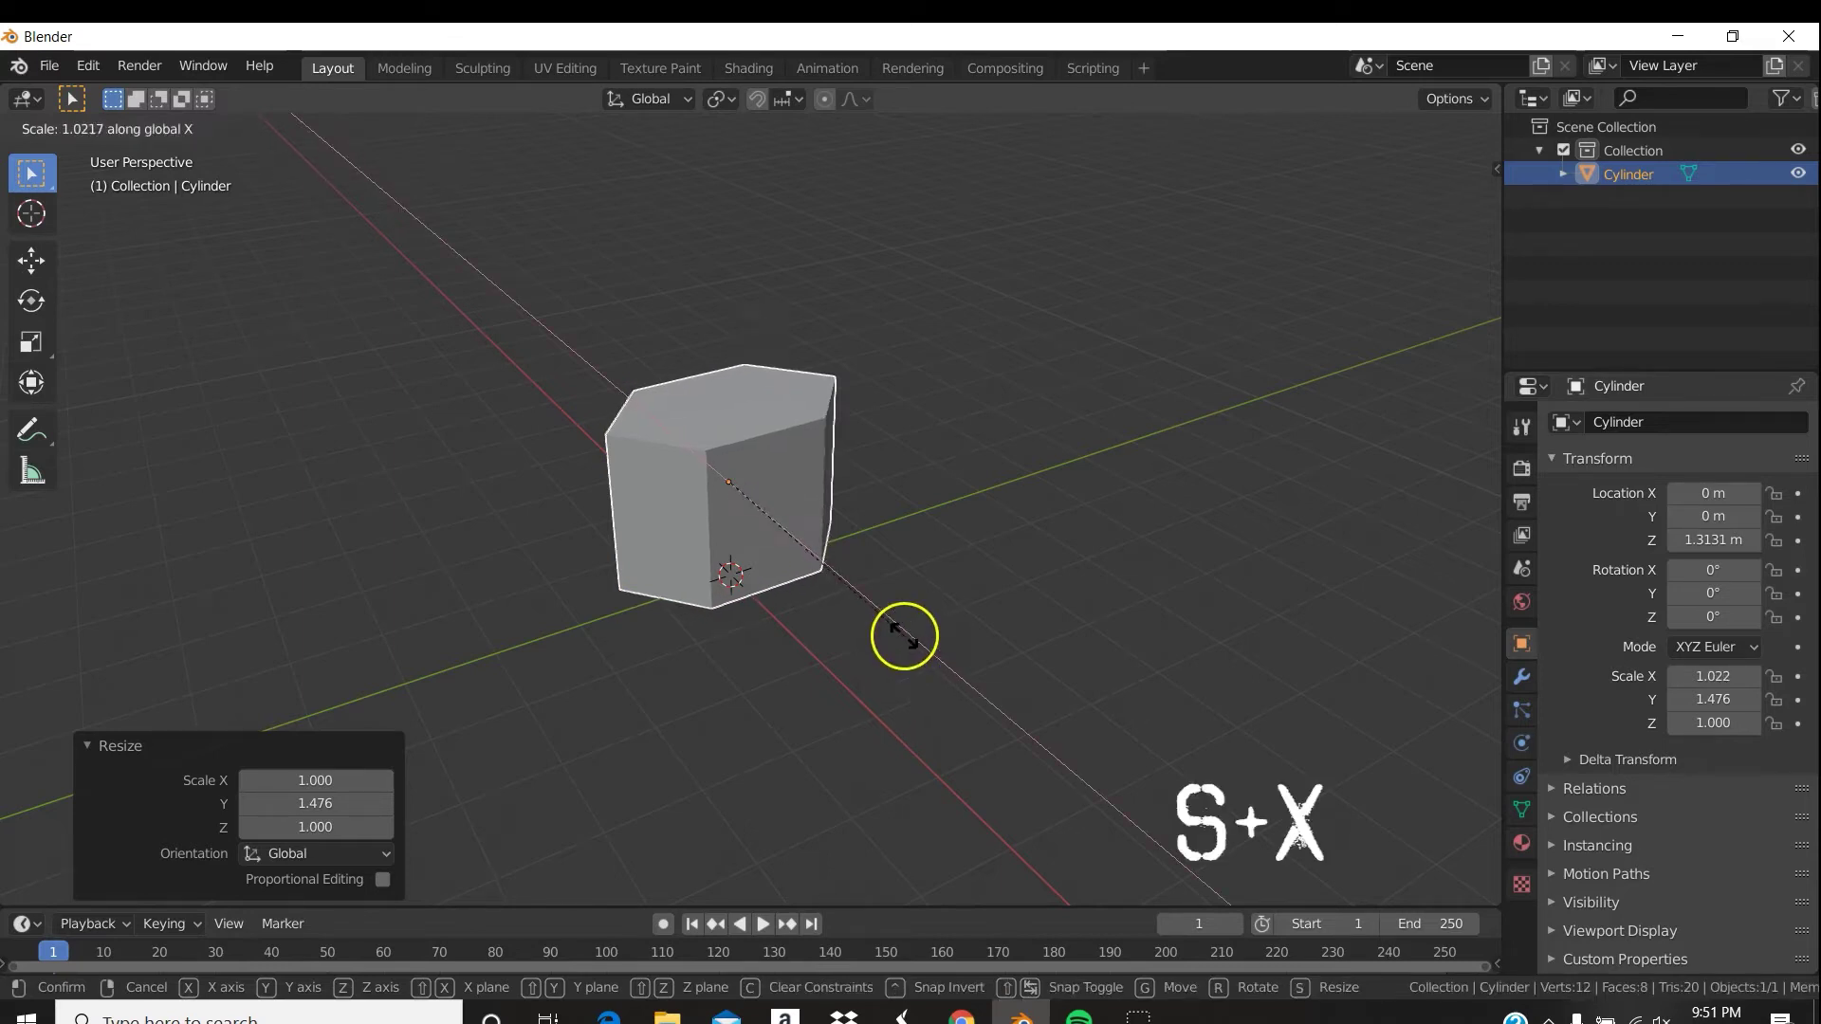
{"action": "left_click", "coordinate": [908, 648]}
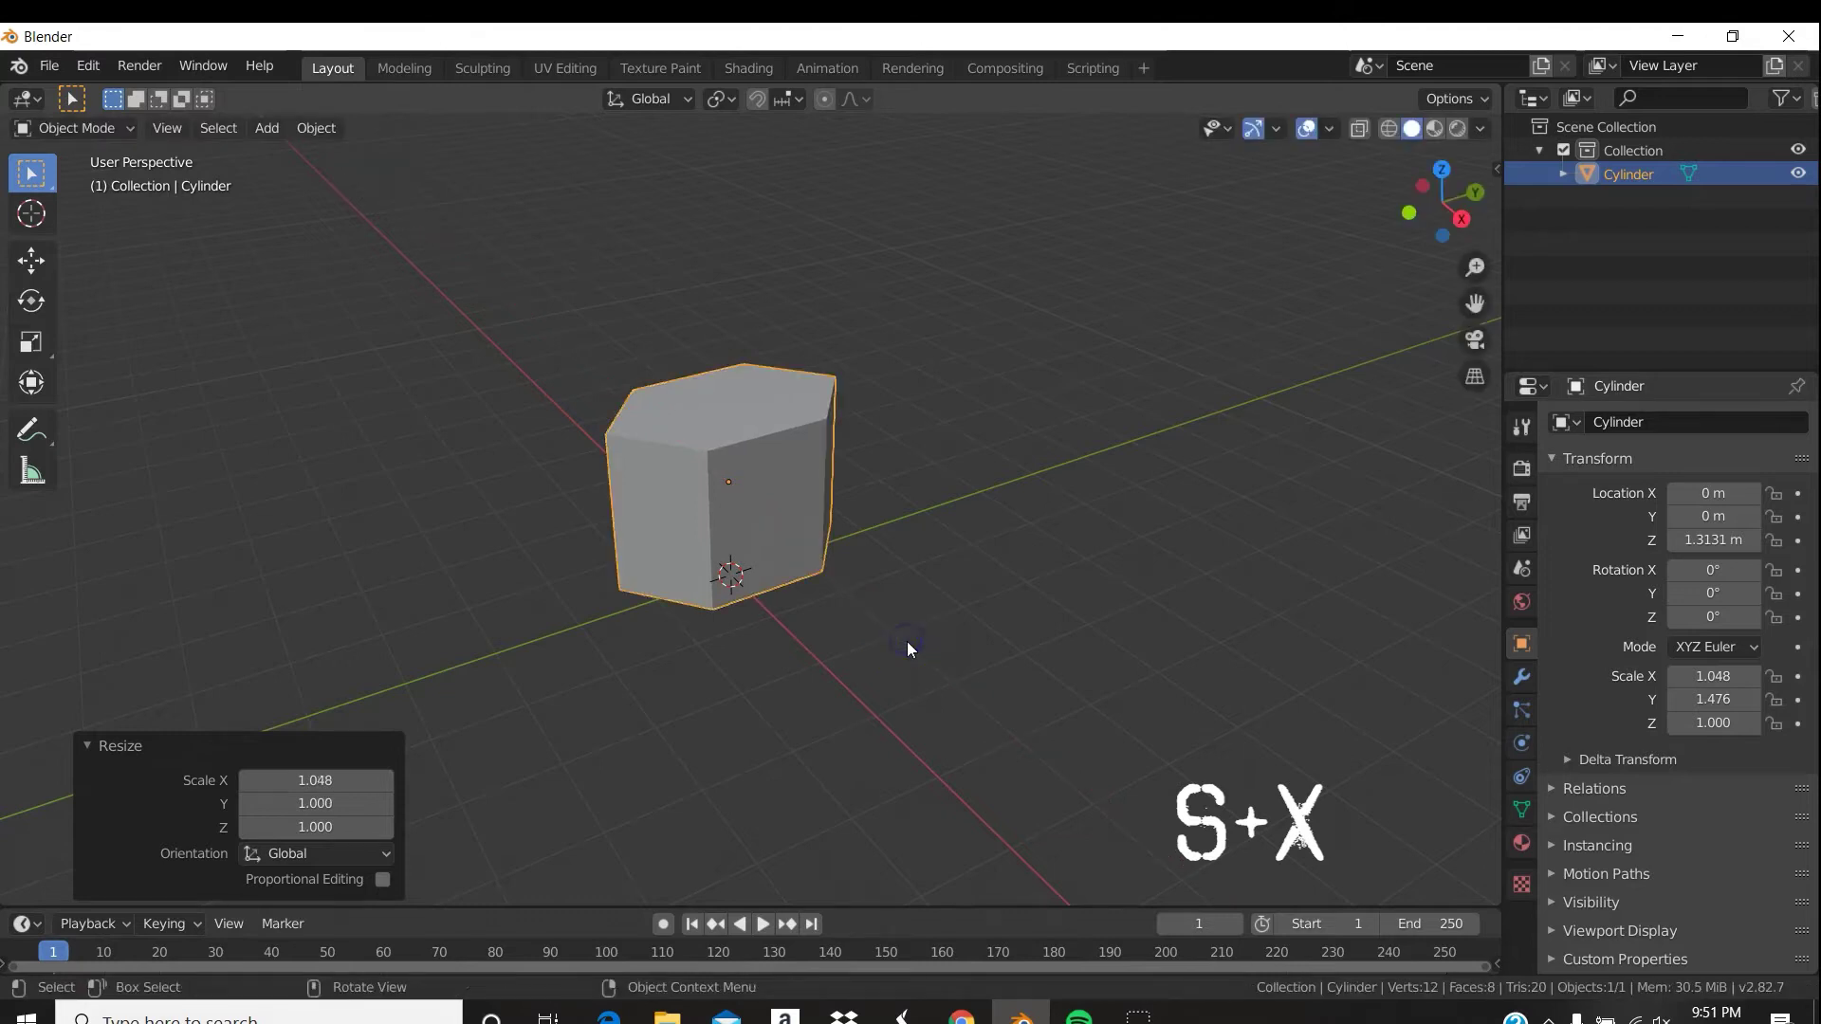
Flatten the hexagonal cylinder to a scale of about 0.38 along the Z axis.
{"action": "key", "text": "s"}
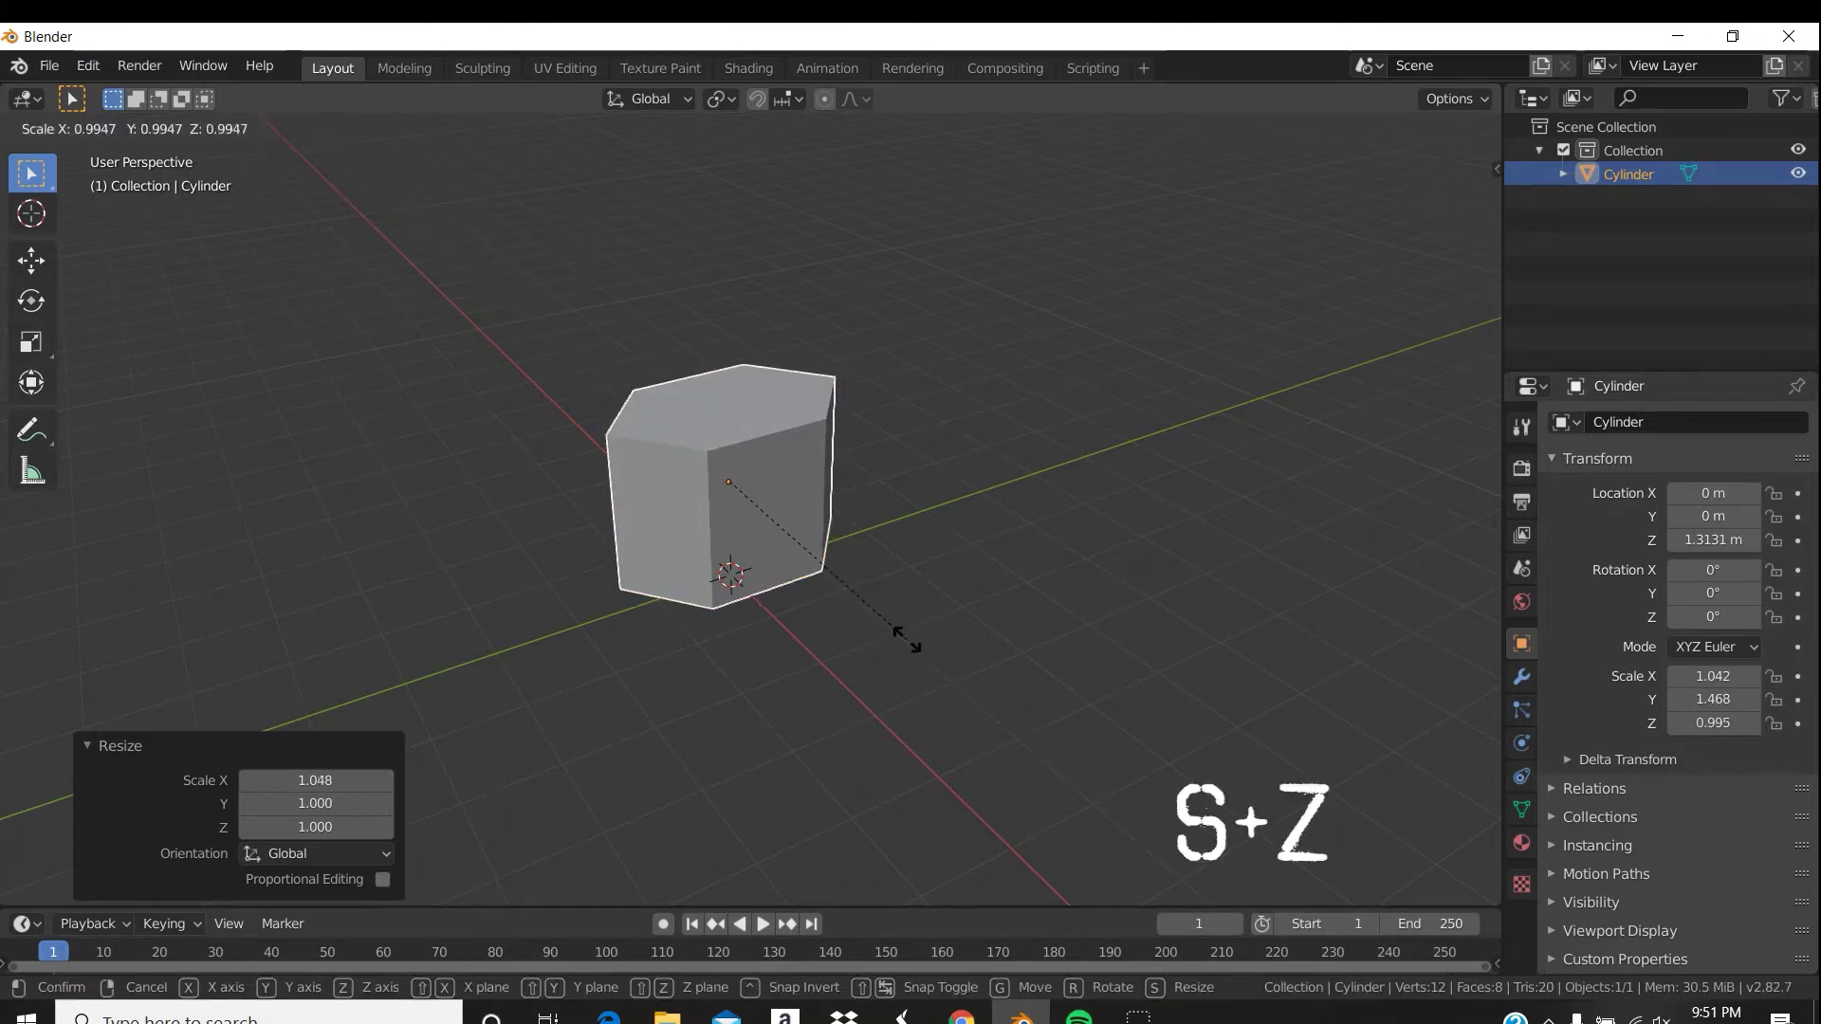
{"action": "key", "text": "y"}
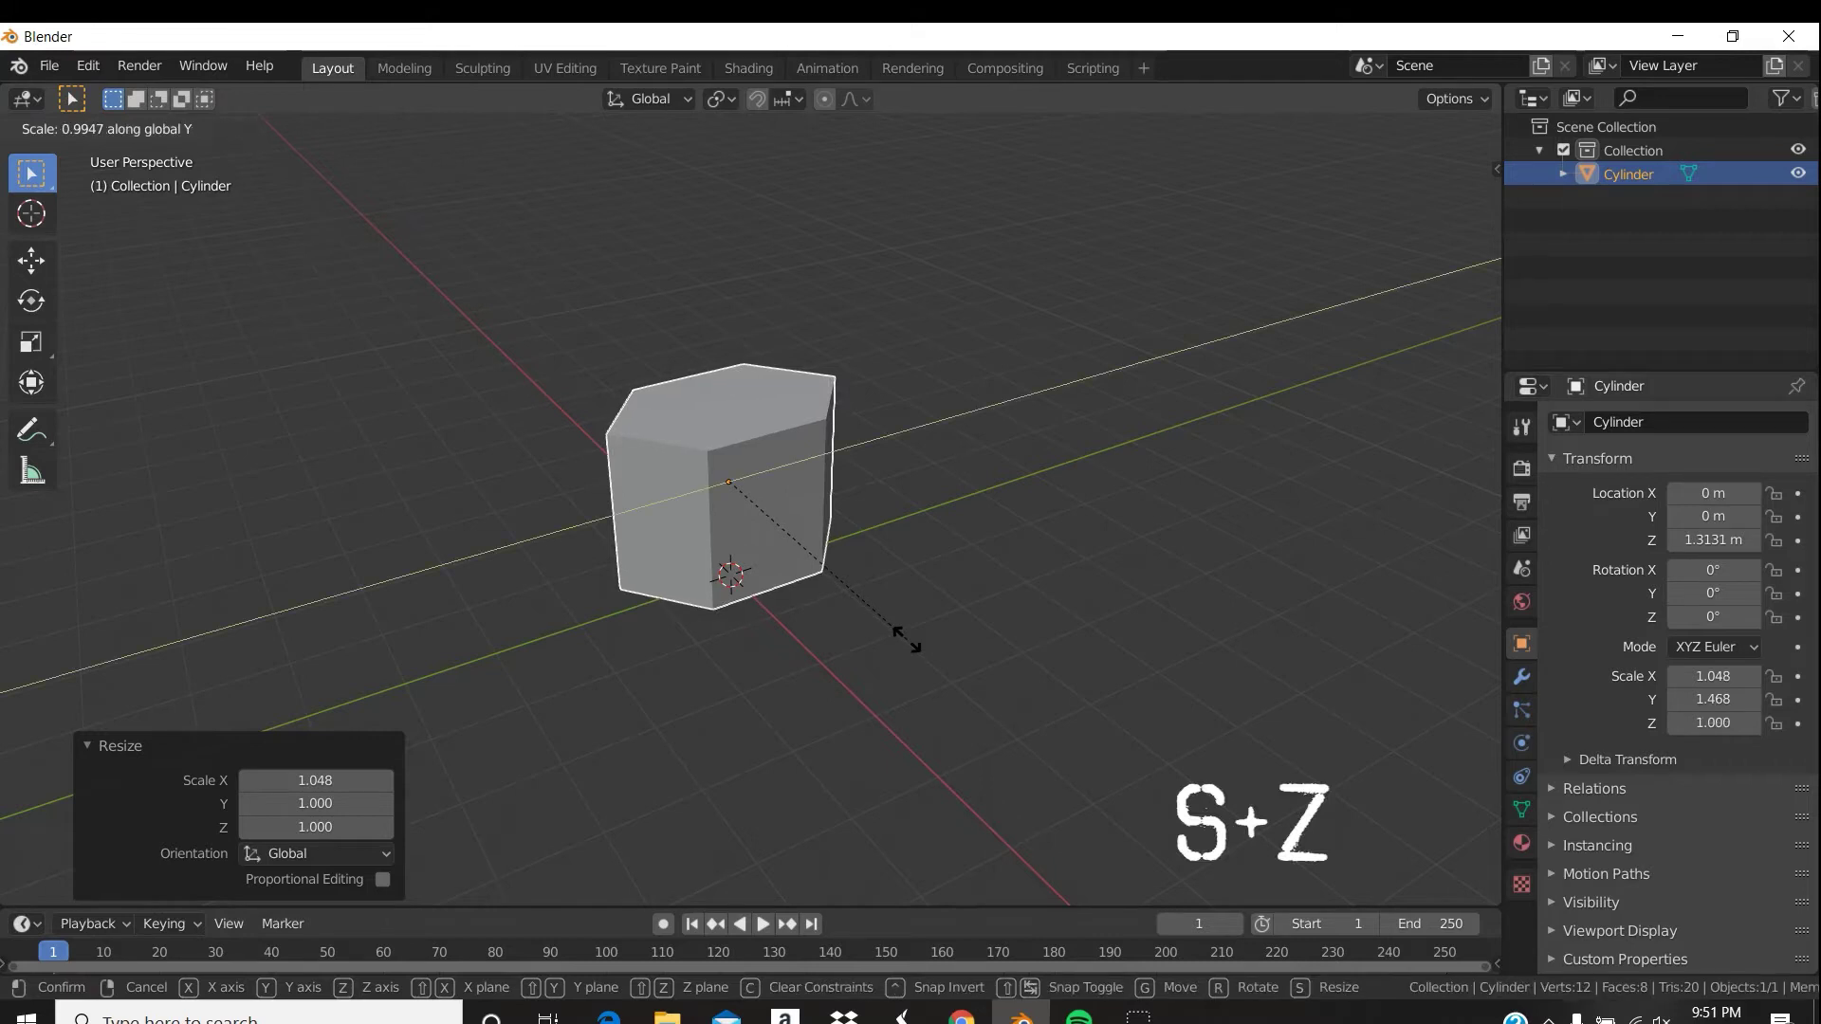
{"action": "key", "text": "z"}
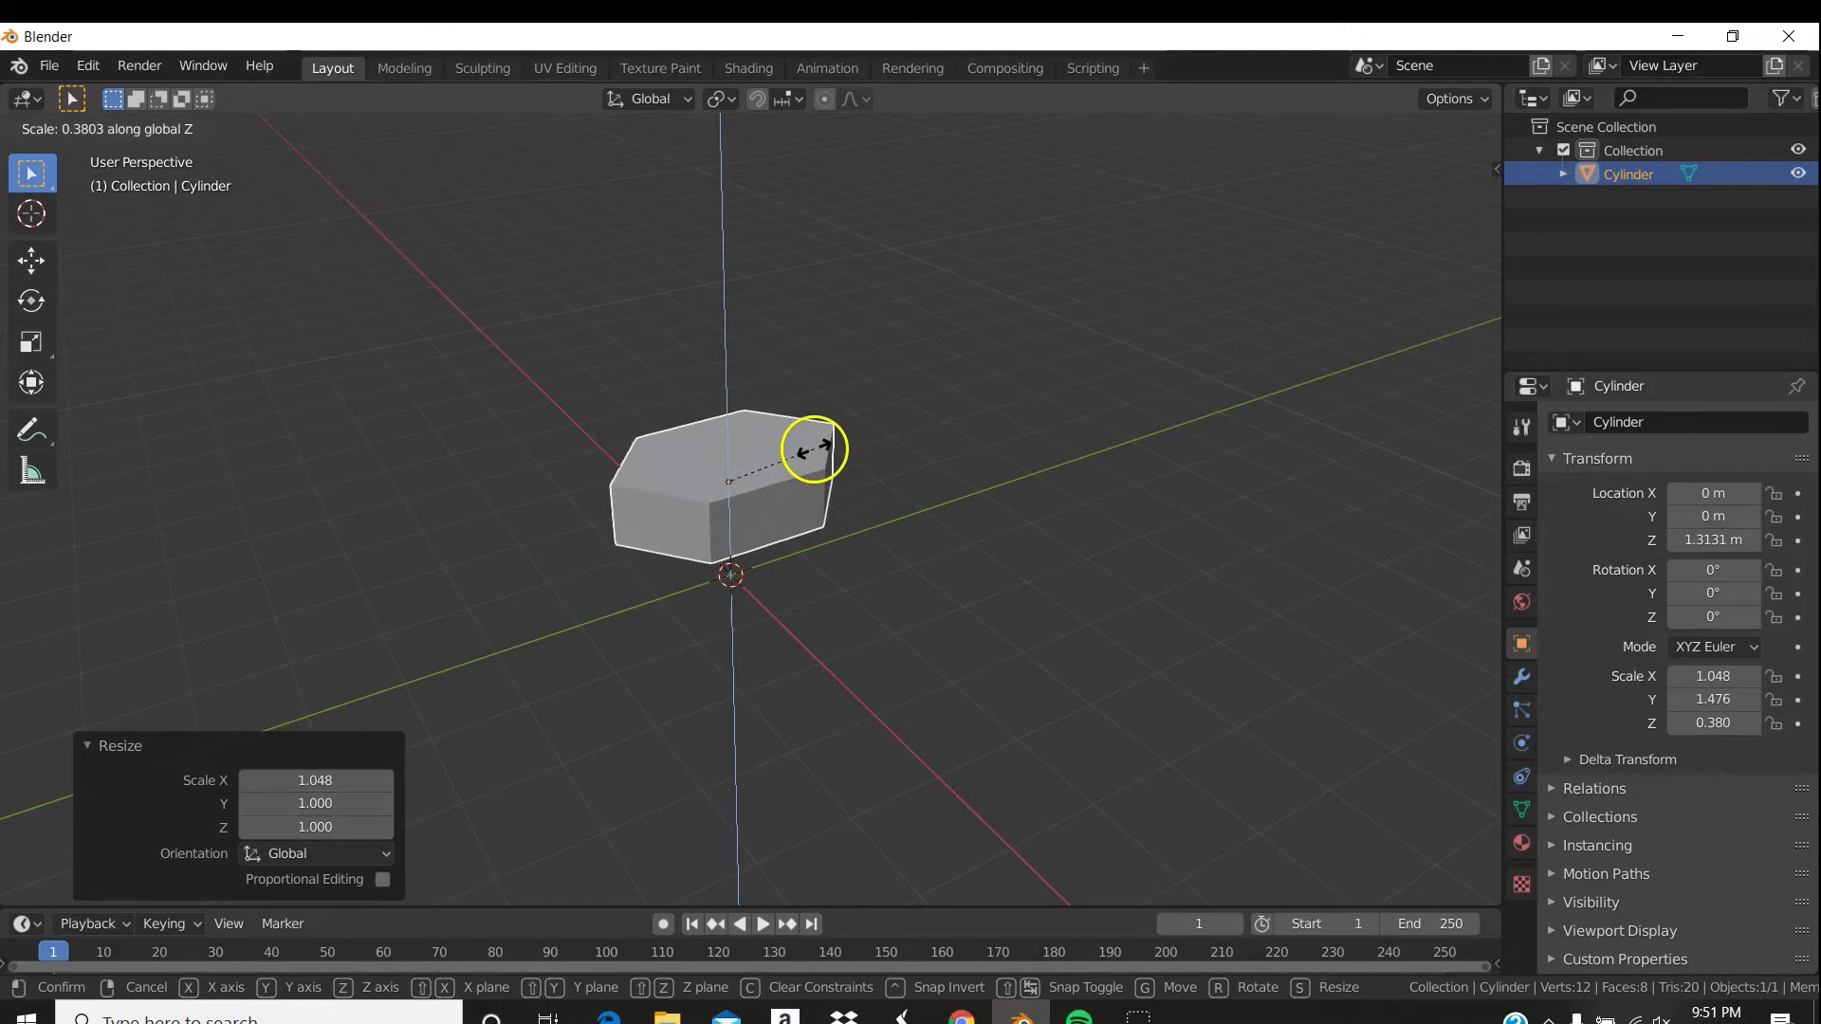
{"action": "left_click", "coordinate": [814, 448]}
Thin the flattened cylinder further along the Z axis, to a Z scale of about 0.252.
{"action": "middle_click_drag", "start_coordinate": [935, 459], "coordinate": [911, 410]}
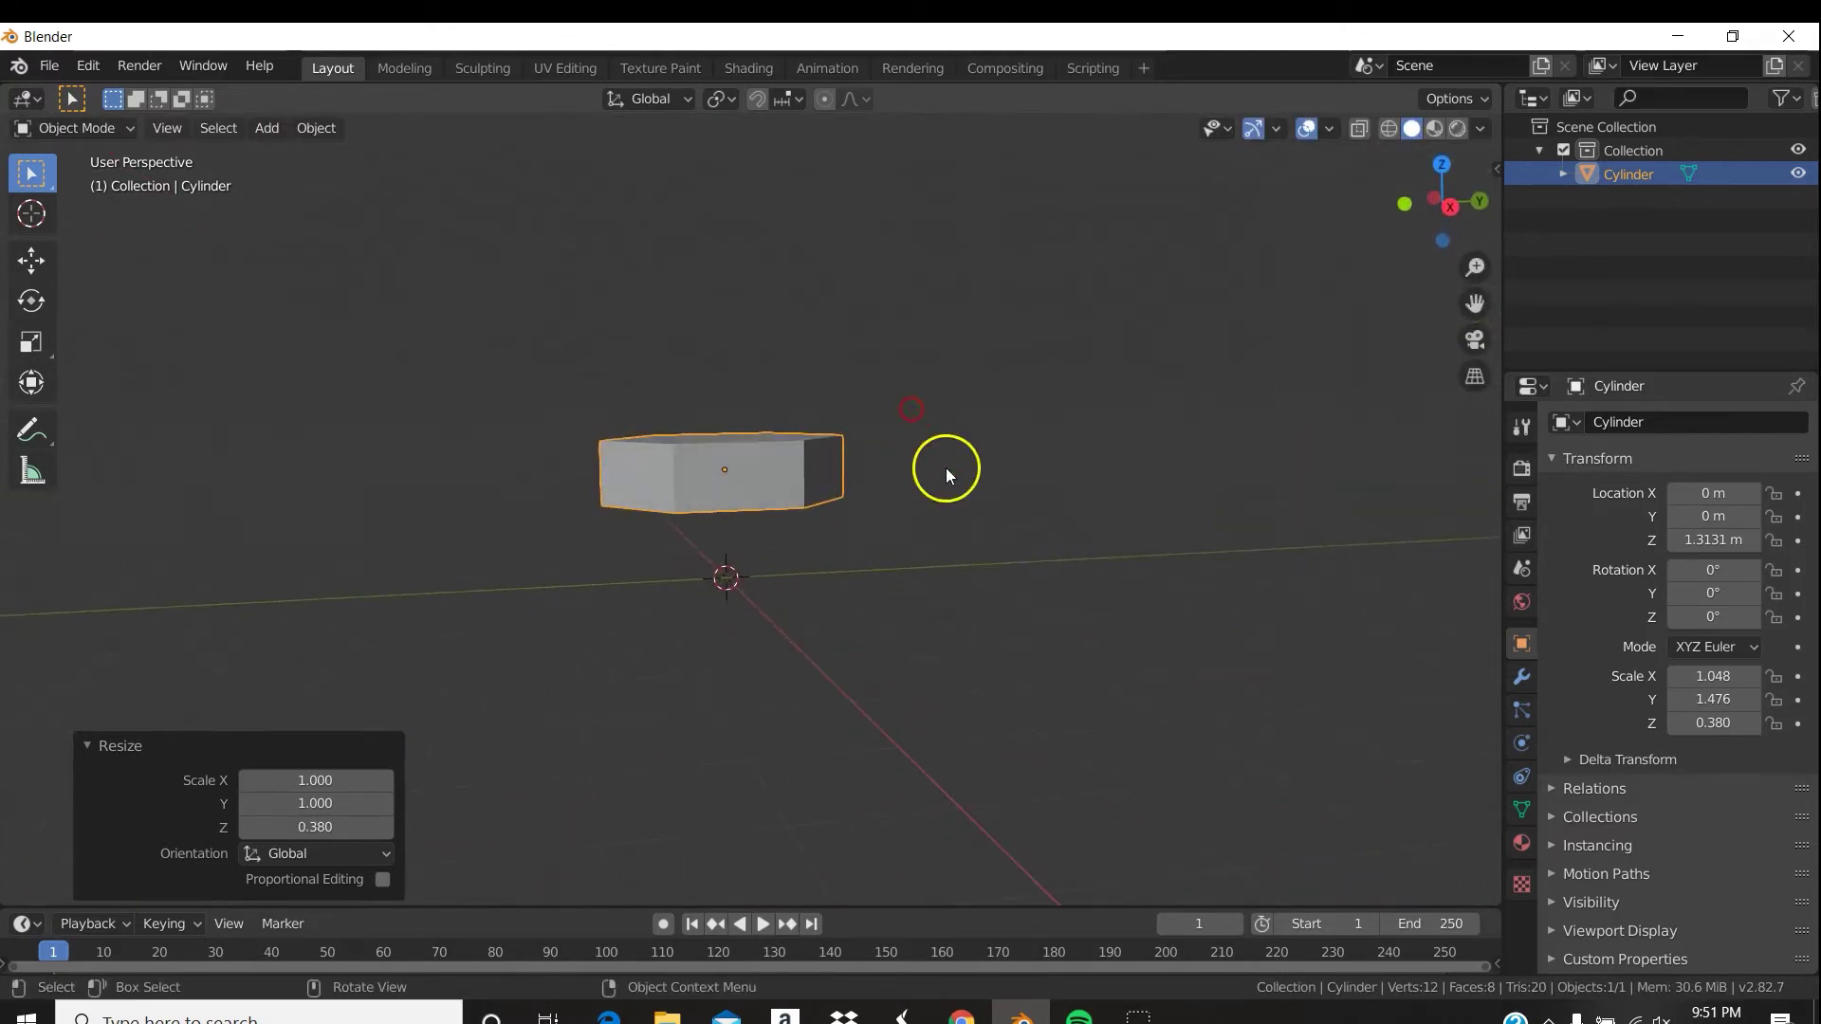
{"action": "key", "text": "s"}
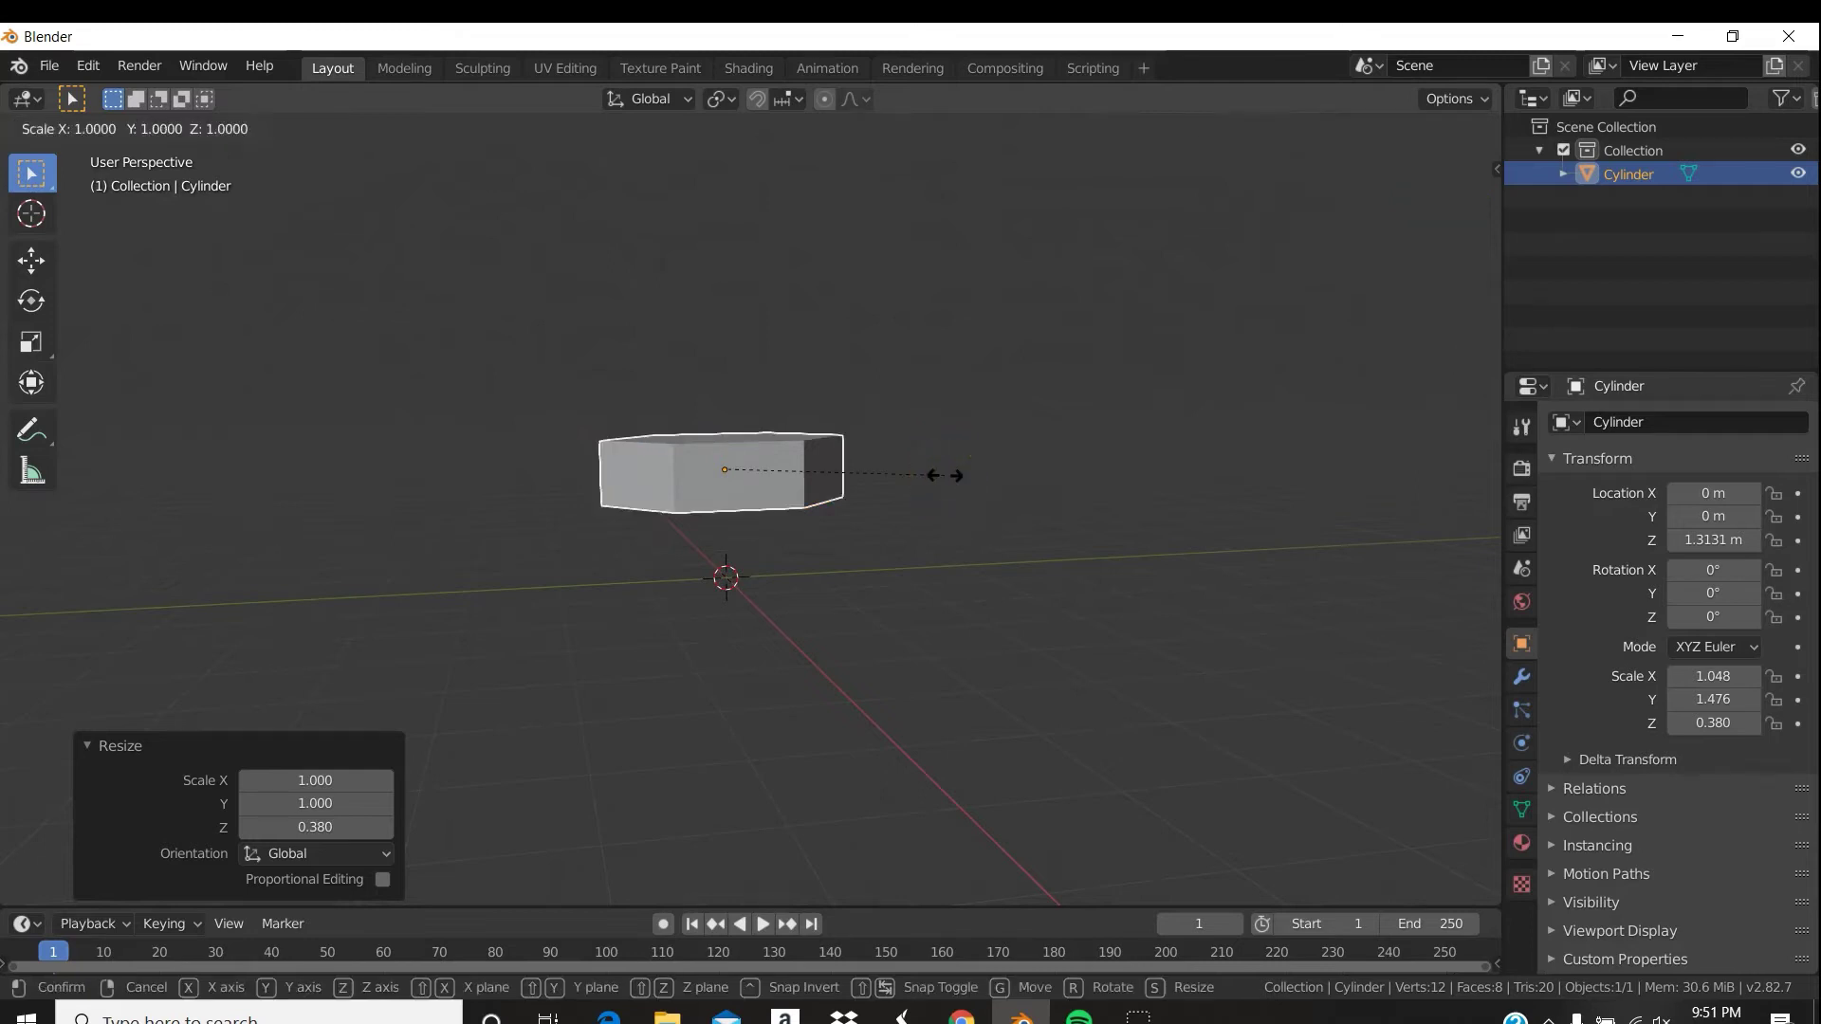
{"action": "key", "text": "x"}
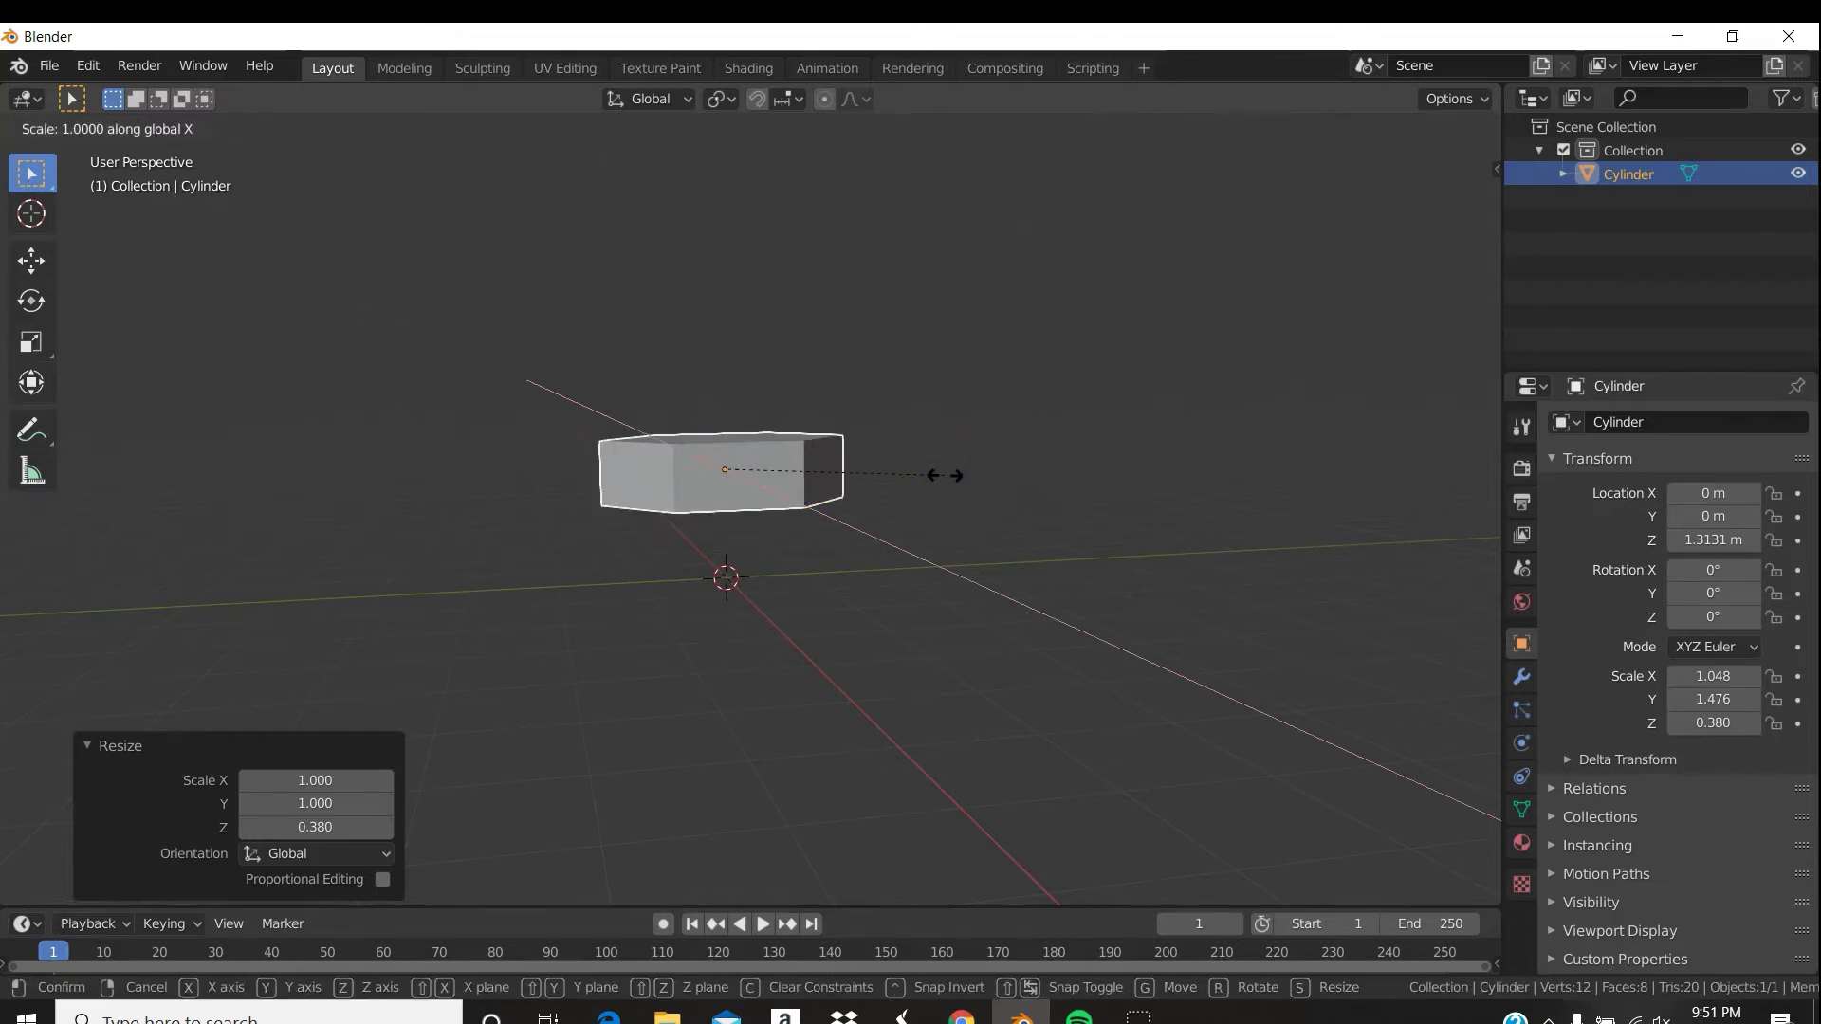
{"action": "key", "text": "y"}
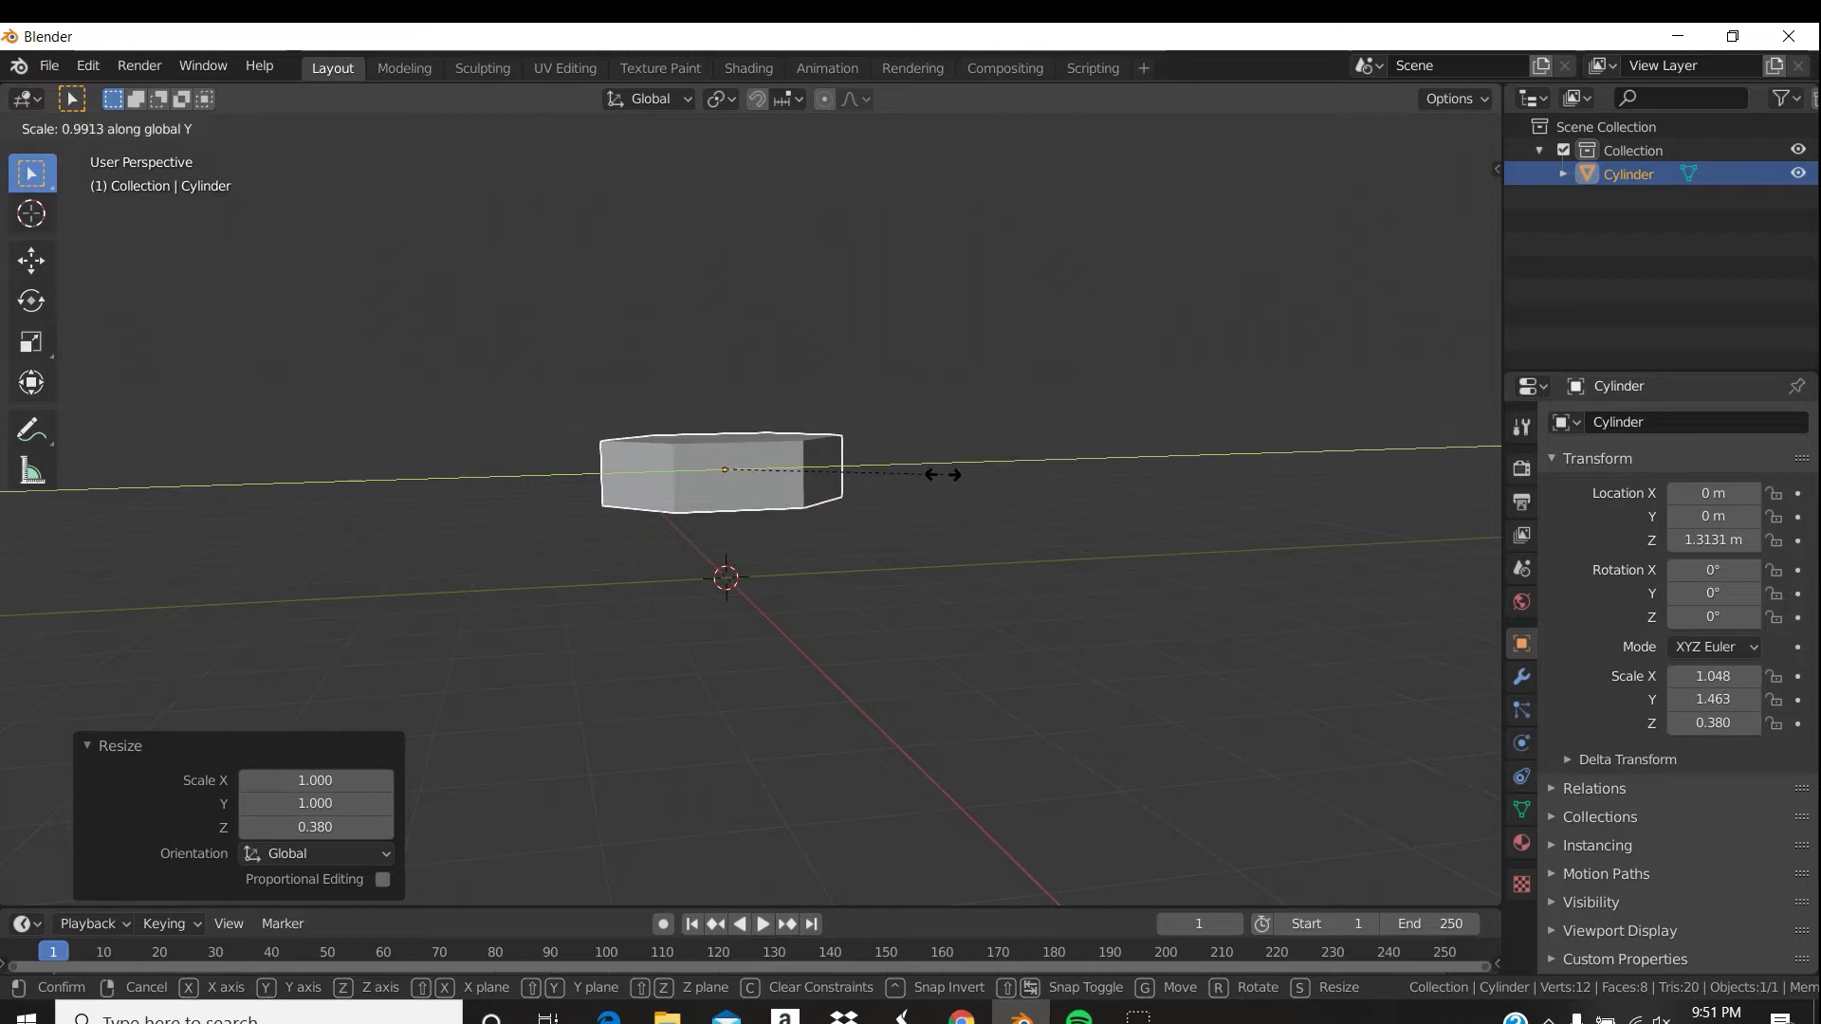
{"action": "key", "text": "z"}
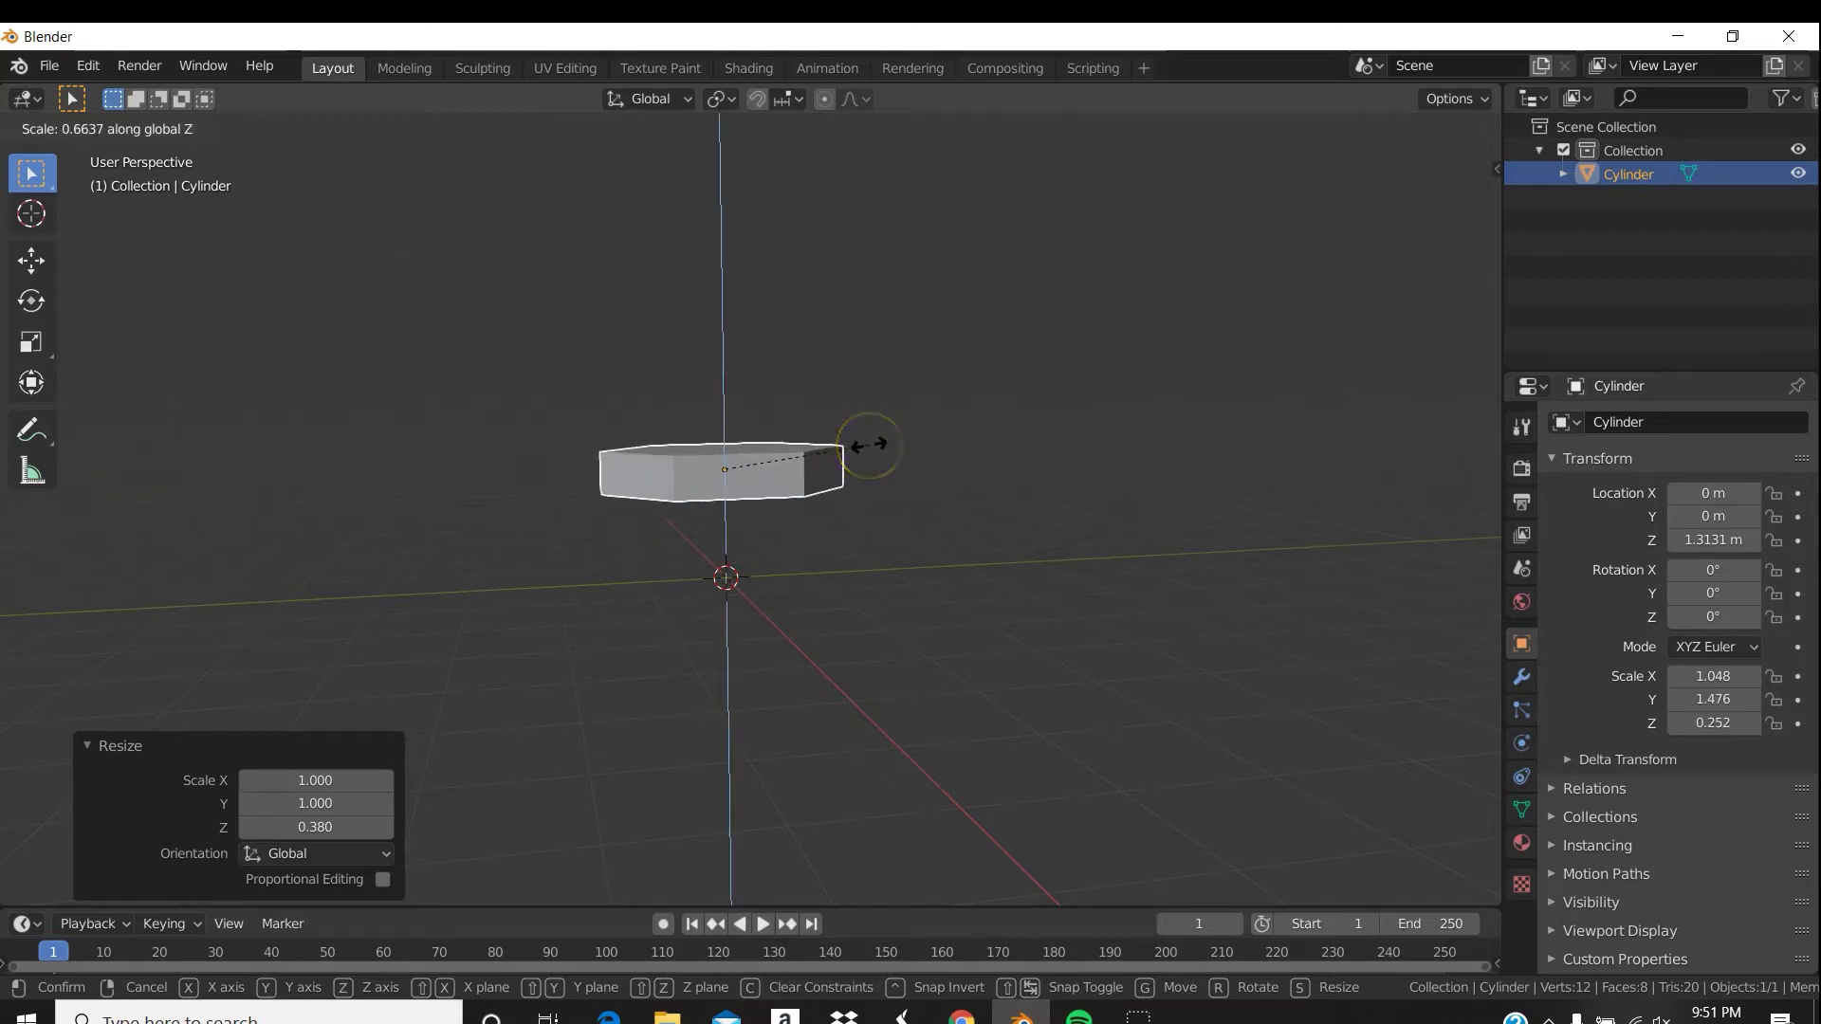
{"action": "left_click", "coordinate": [871, 446]}
Switch to the Modeling workspace to edit the flattened cylinder's mesh.
{"action": "mouse_move", "coordinate": [959, 447]}
{"action": "middle_mouse_down"}
{"action": "mouse_move", "coordinate": [670, 521]}
{"action": "mouse_move", "coordinate": [660, 615]}
{"action": "mouse_move", "coordinate": [987, 516]}
{"action": "mouse_move", "coordinate": [927, 436]}
{"action": "mouse_move", "coordinate": [923, 467]}
{"action": "mouse_move", "coordinate": [968, 464]}
{"action": "middle_mouse_up"}
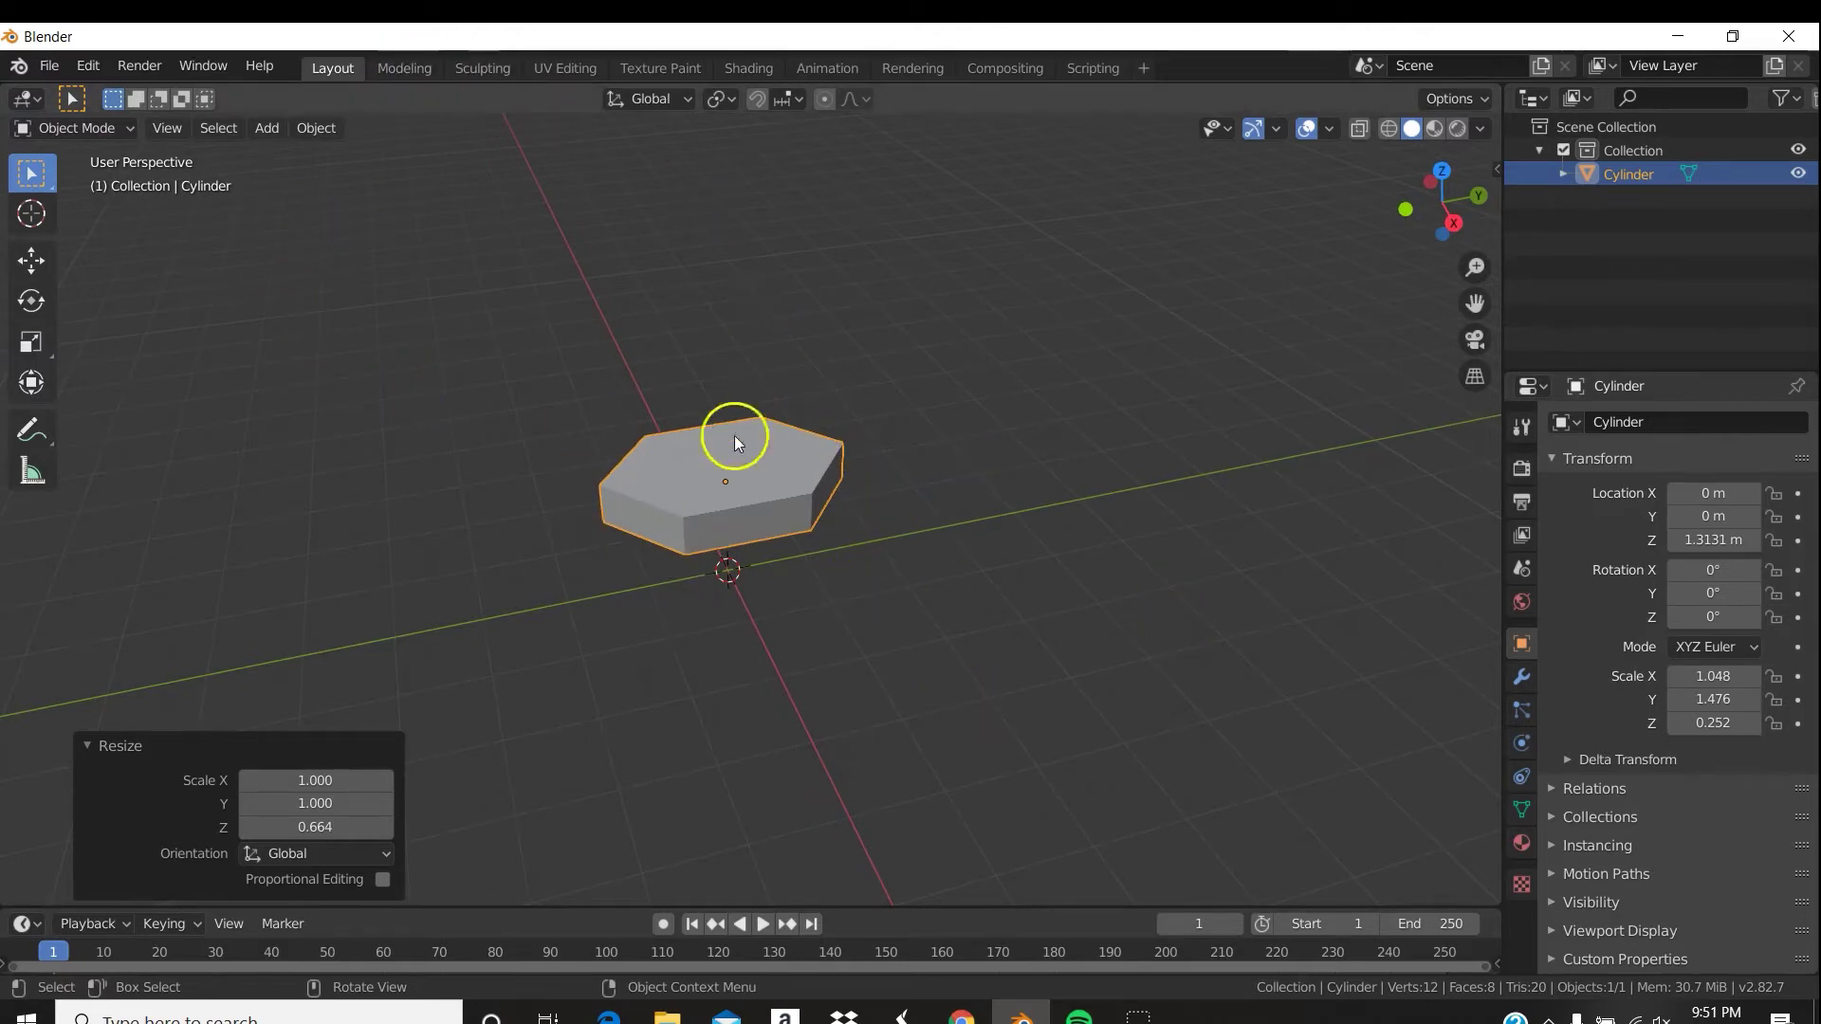
{"action": "middle_click_drag", "start_coordinate": [814, 542], "coordinate": [784, 480]}
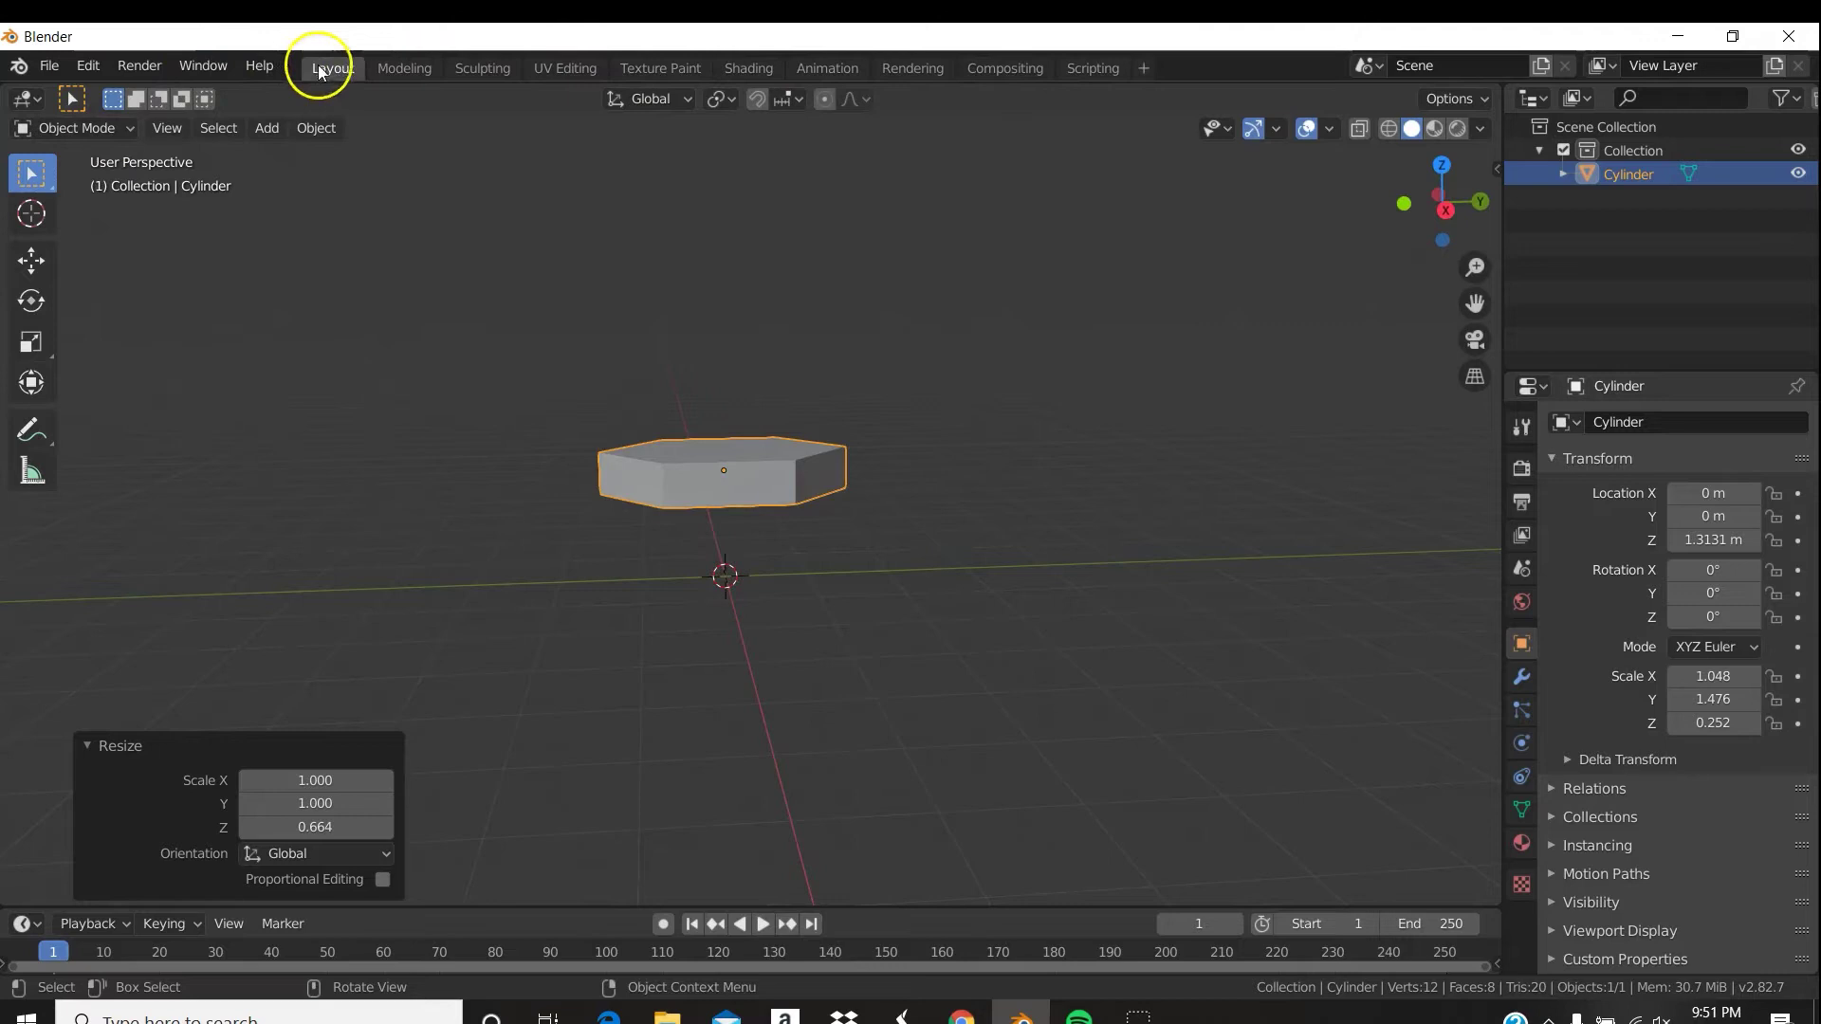
{"action": "left_click", "coordinate": [408, 70]}
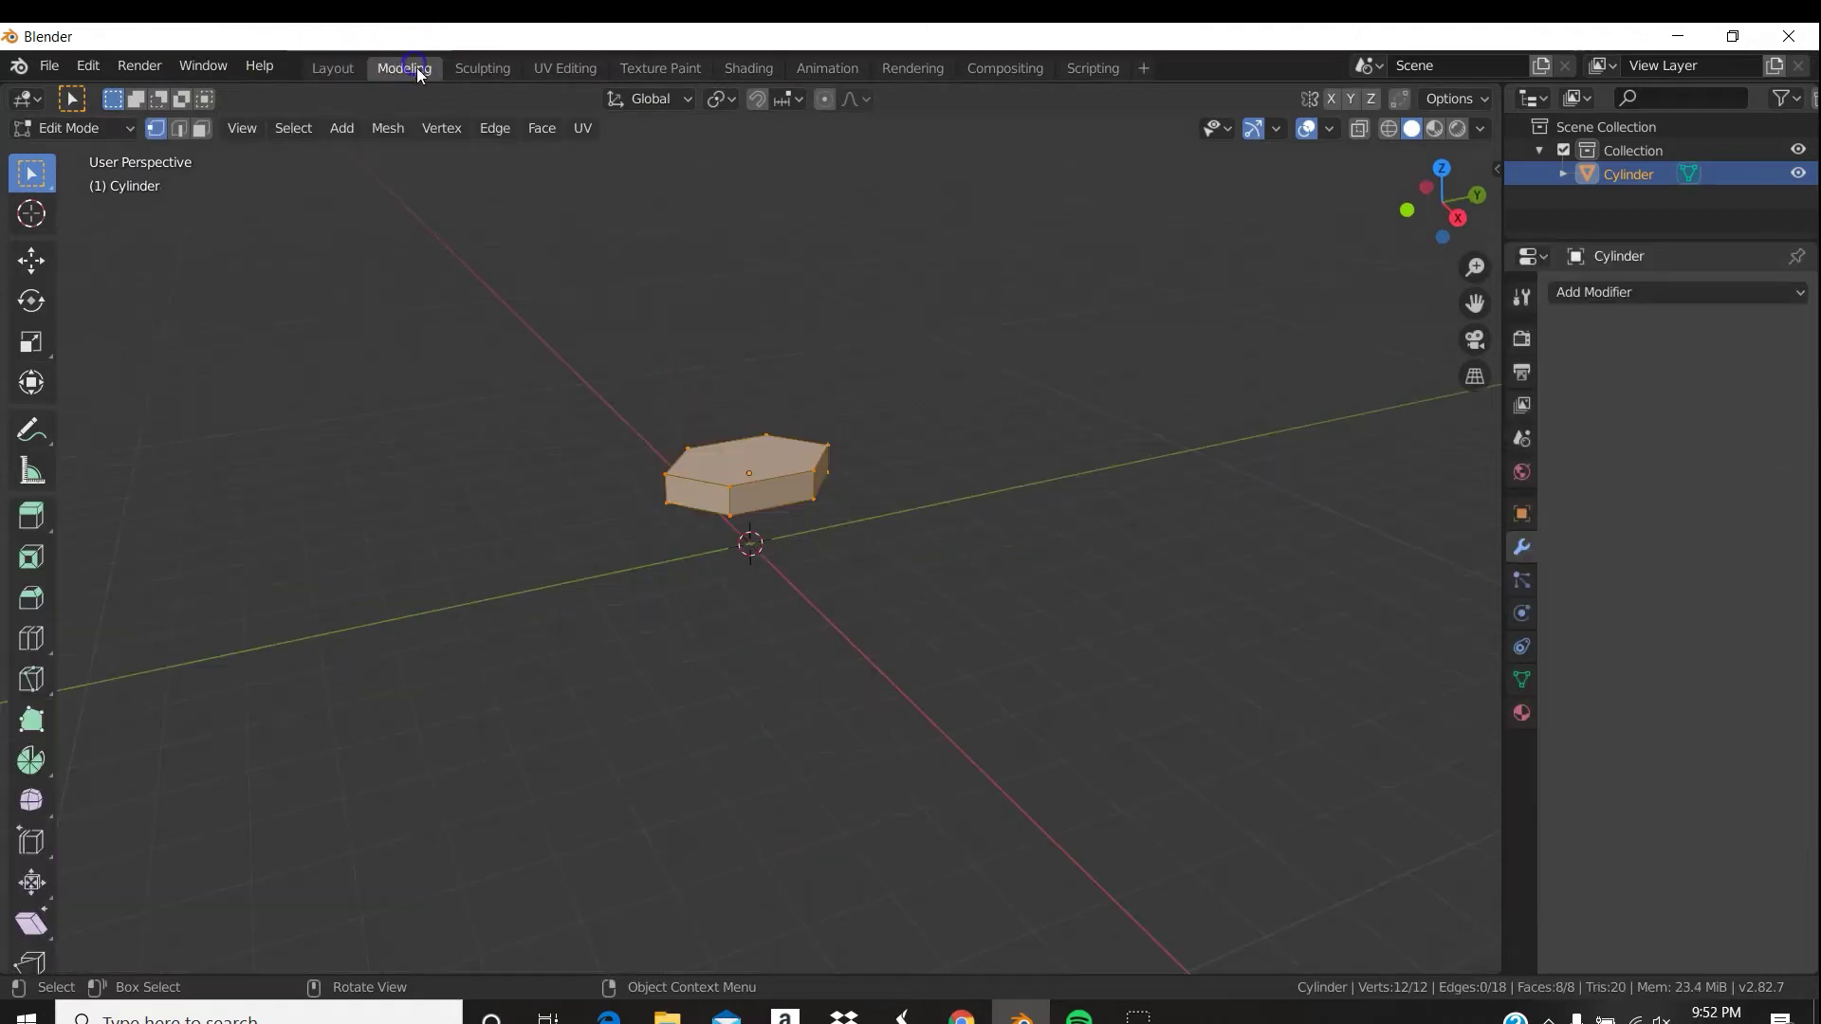
{"action": "middle_click_drag", "start_coordinate": [831, 579], "coordinate": [801, 508]}
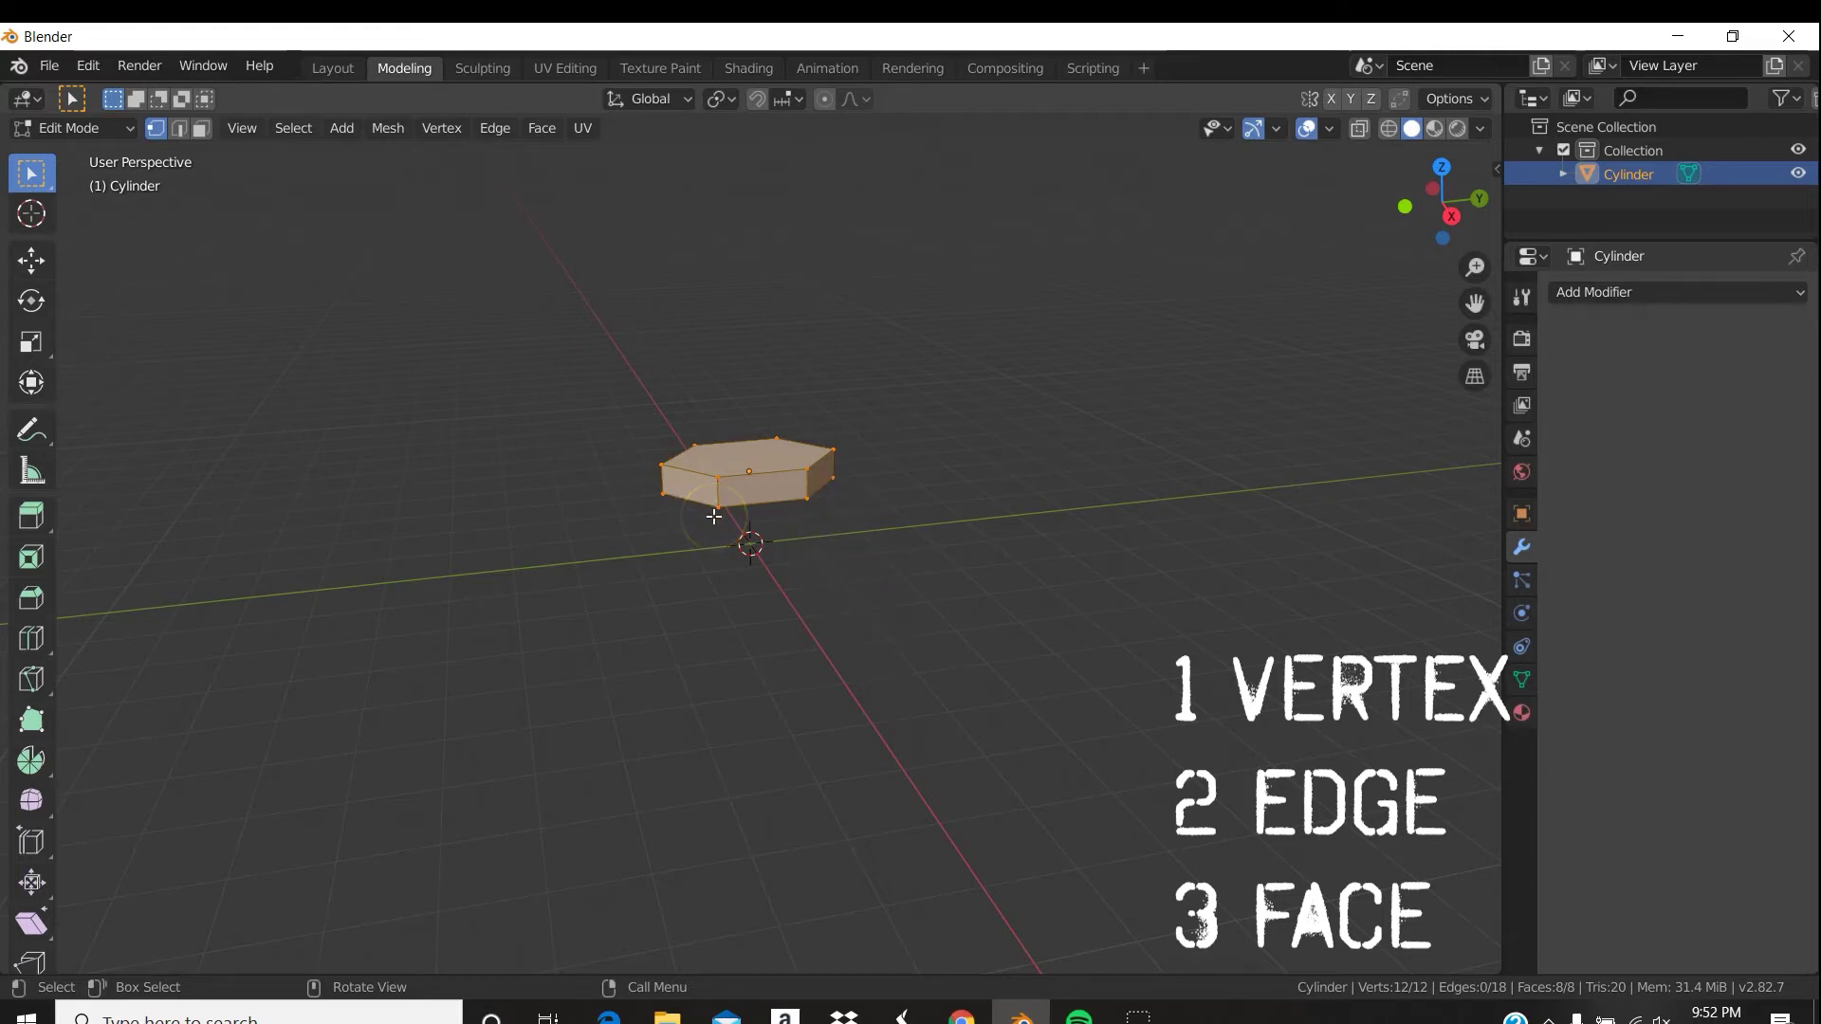
Select the hexagon's top face and cycle through the vertex, edge and face select modes, ending in face select.
{"action": "key", "text": "2"}
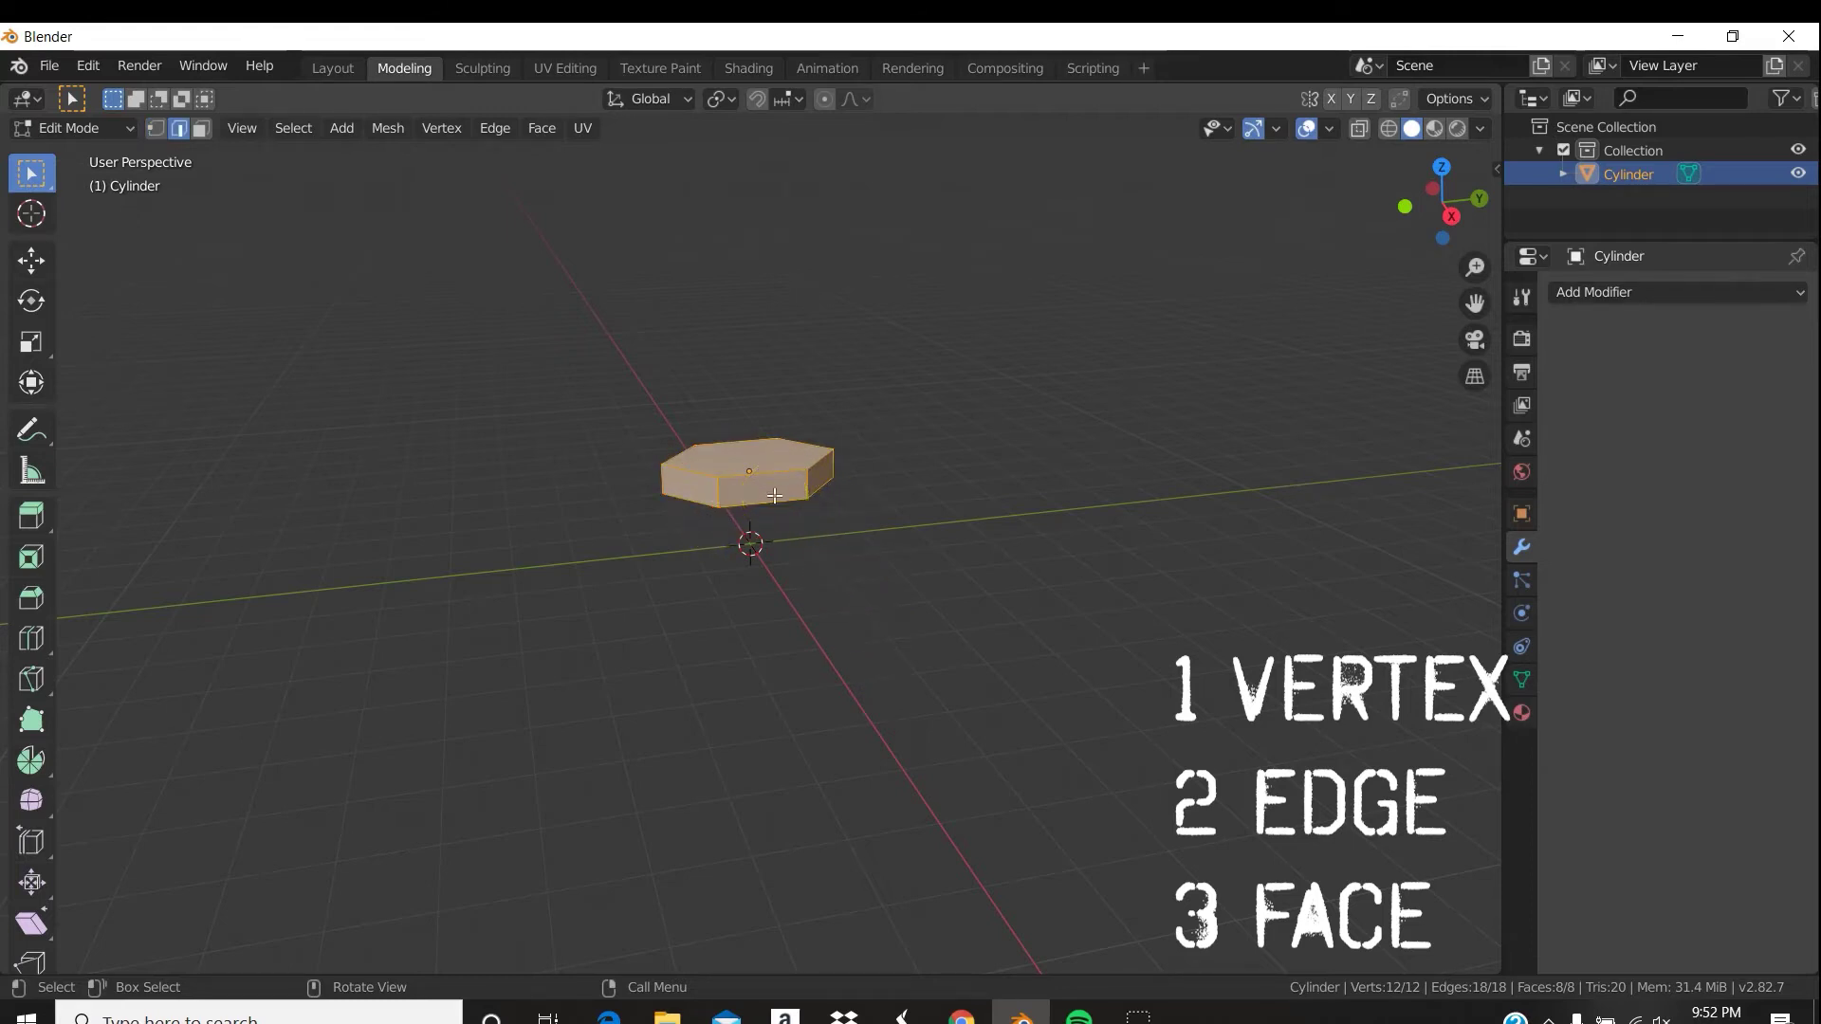
{"action": "key", "text": "3"}
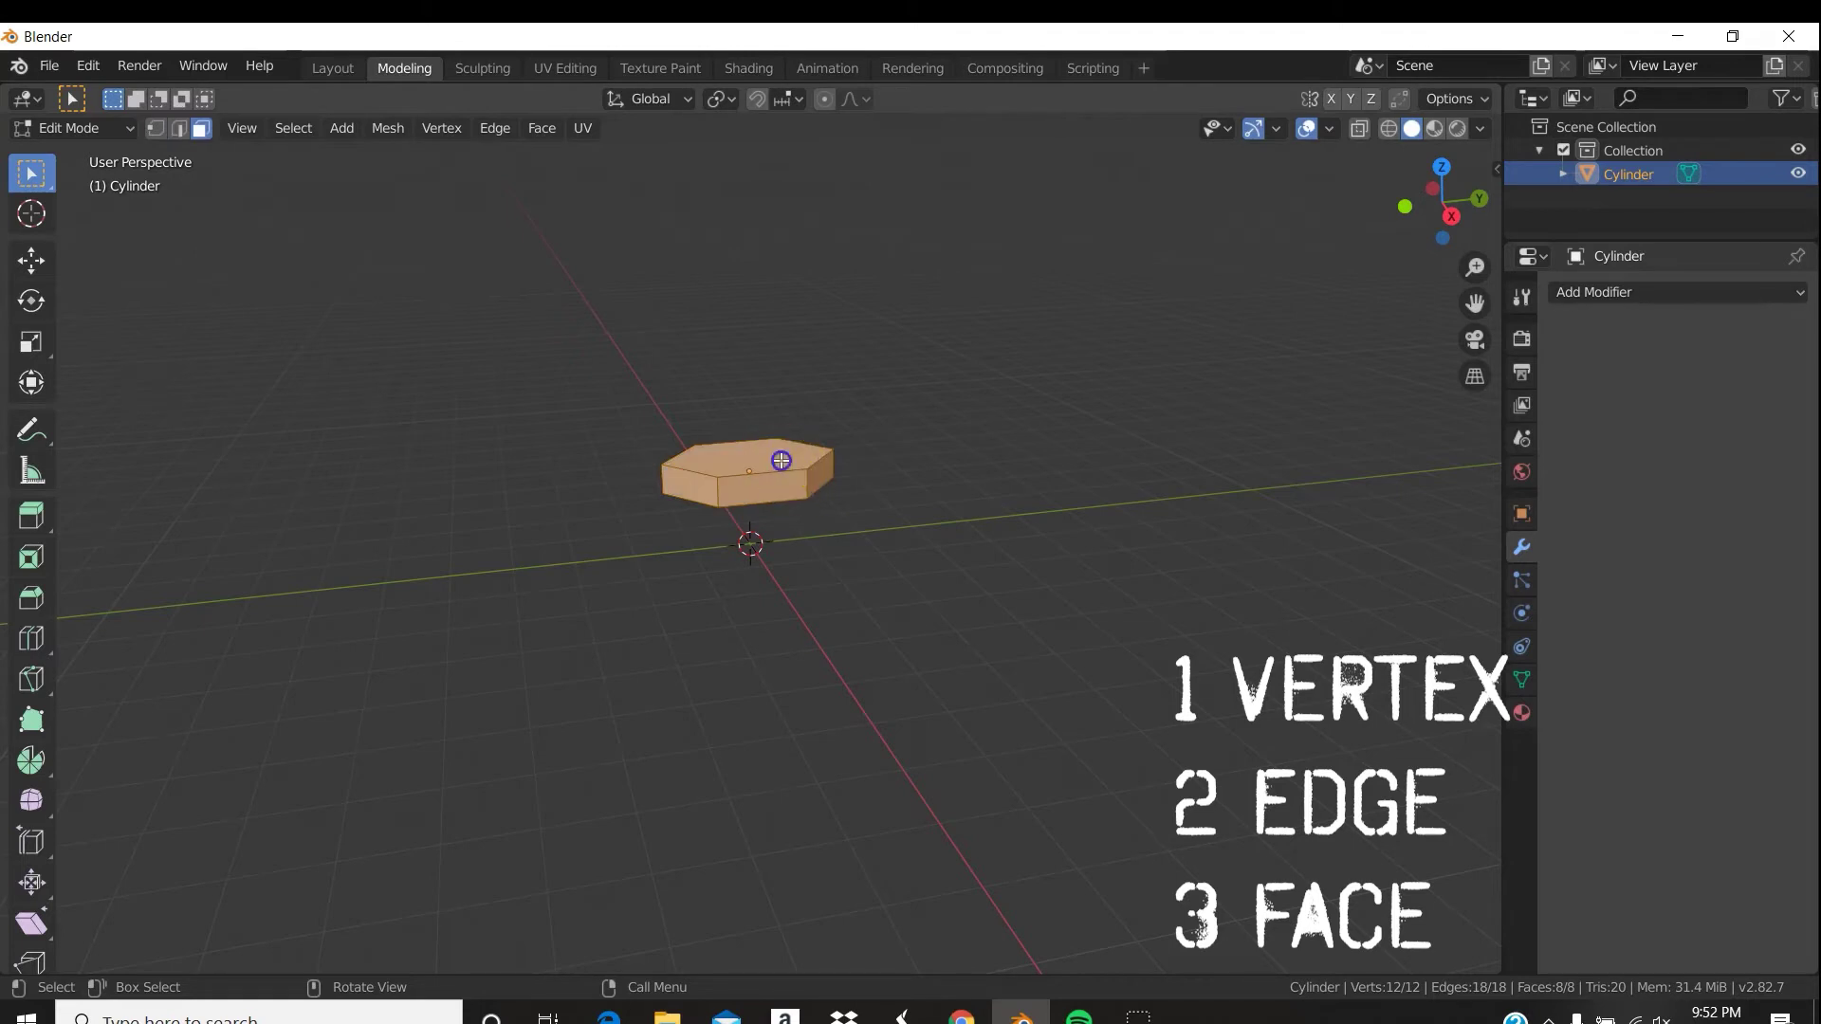
{"action": "left_click", "coordinate": [781, 460]}
{"action": "key", "text": "2"}
{"action": "key", "text": "1"}
{"action": "key", "text": "2"}
{"action": "key", "text": "3"}
{"action": "middle_click_drag", "start_coordinate": [781, 460], "coordinate": [935, 521]}
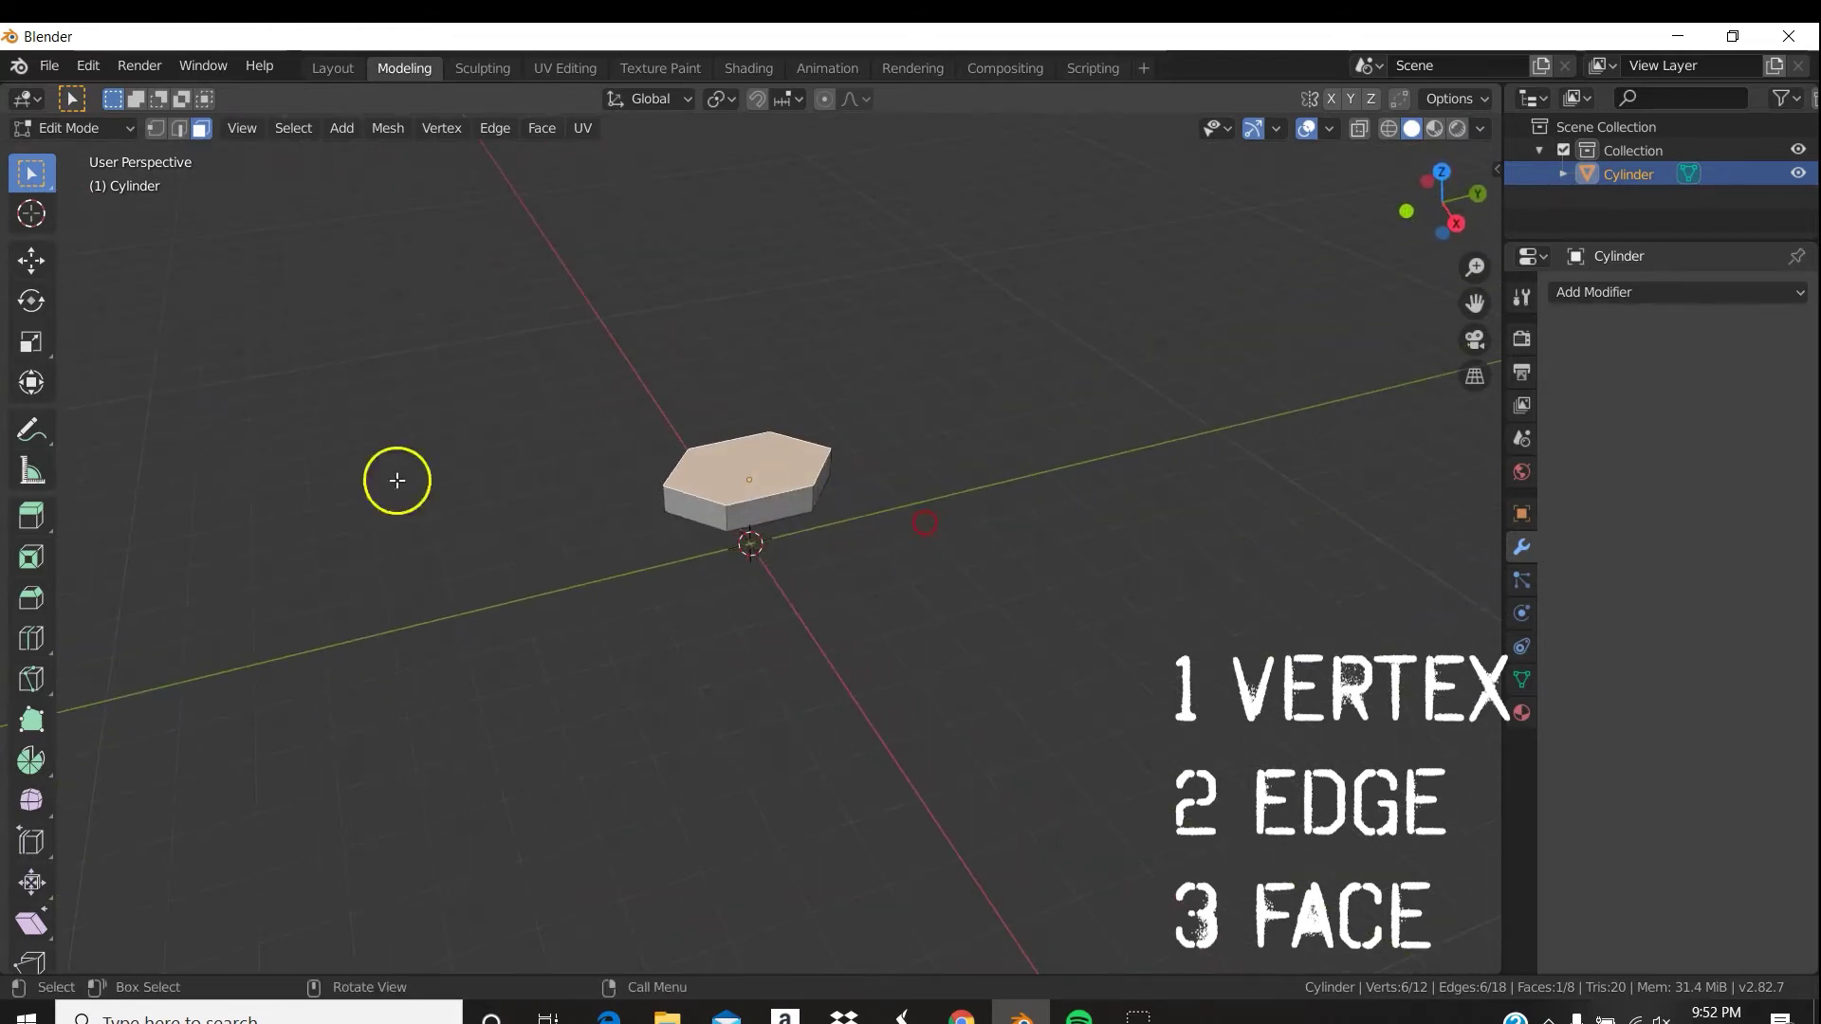
Widen the tool list so that the tool names show beside their symbols.
{"action": "left_click_drag", "start_coordinate": [64, 588], "coordinate": [217, 545]}
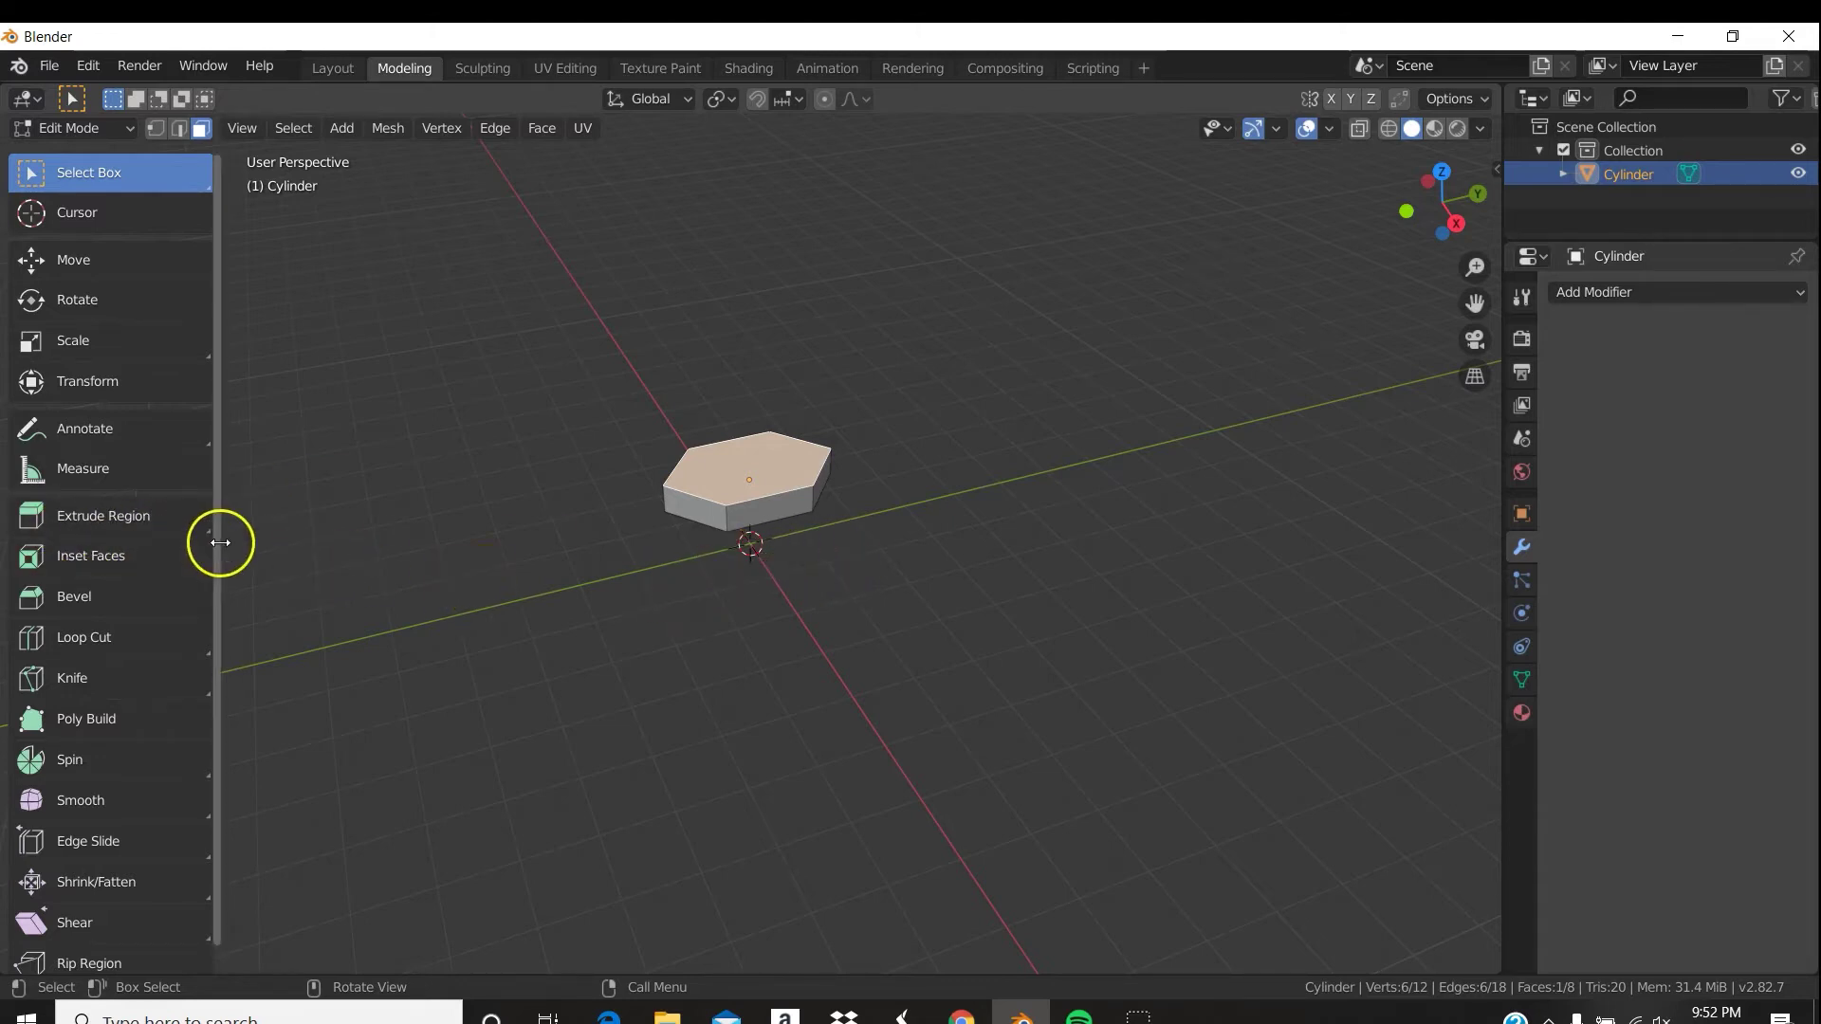
{"action": "left_click_drag", "start_coordinate": [216, 539], "coordinate": [140, 530]}
Select the bottom face of the flattened hexagonal cylinder.
{"action": "middle_click_drag", "start_coordinate": [894, 618], "coordinate": [843, 474]}
{"action": "left_click", "coordinate": [766, 496]}
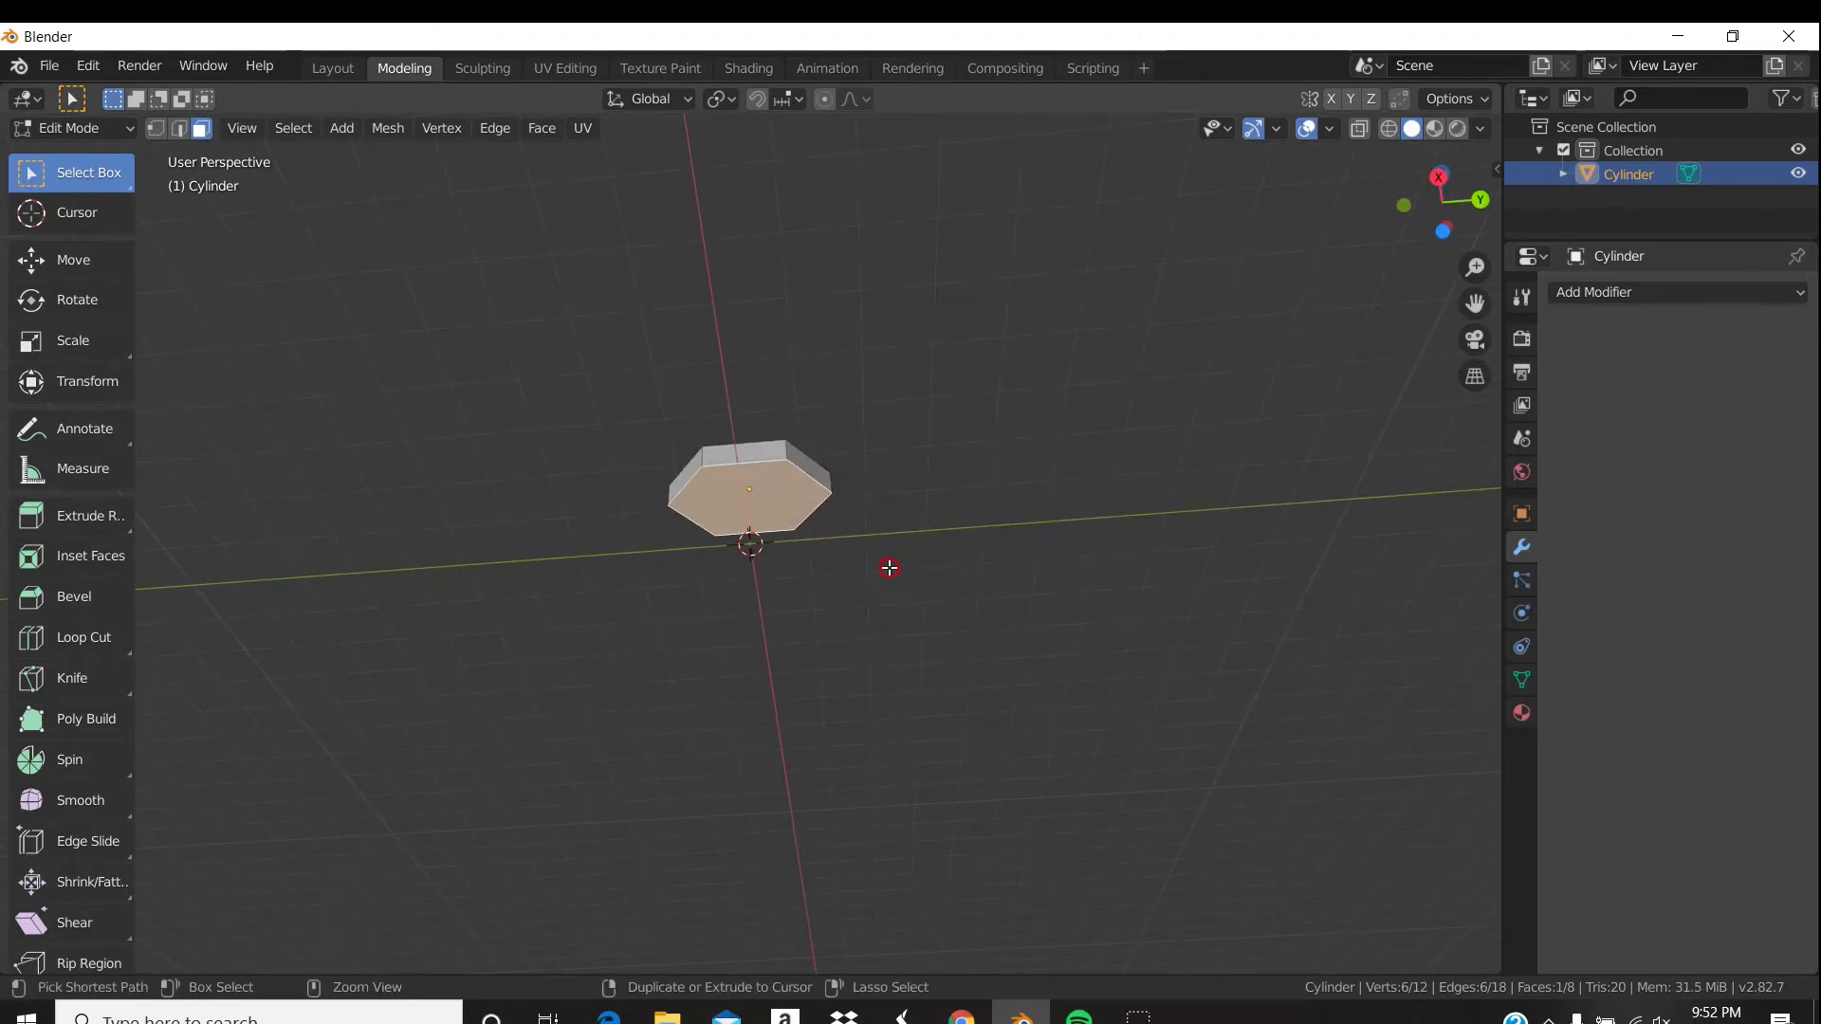
{"action": "right_click", "coordinate": [888, 567], "text": "ctrl"}
{"action": "key", "text": "ctrl+z"}
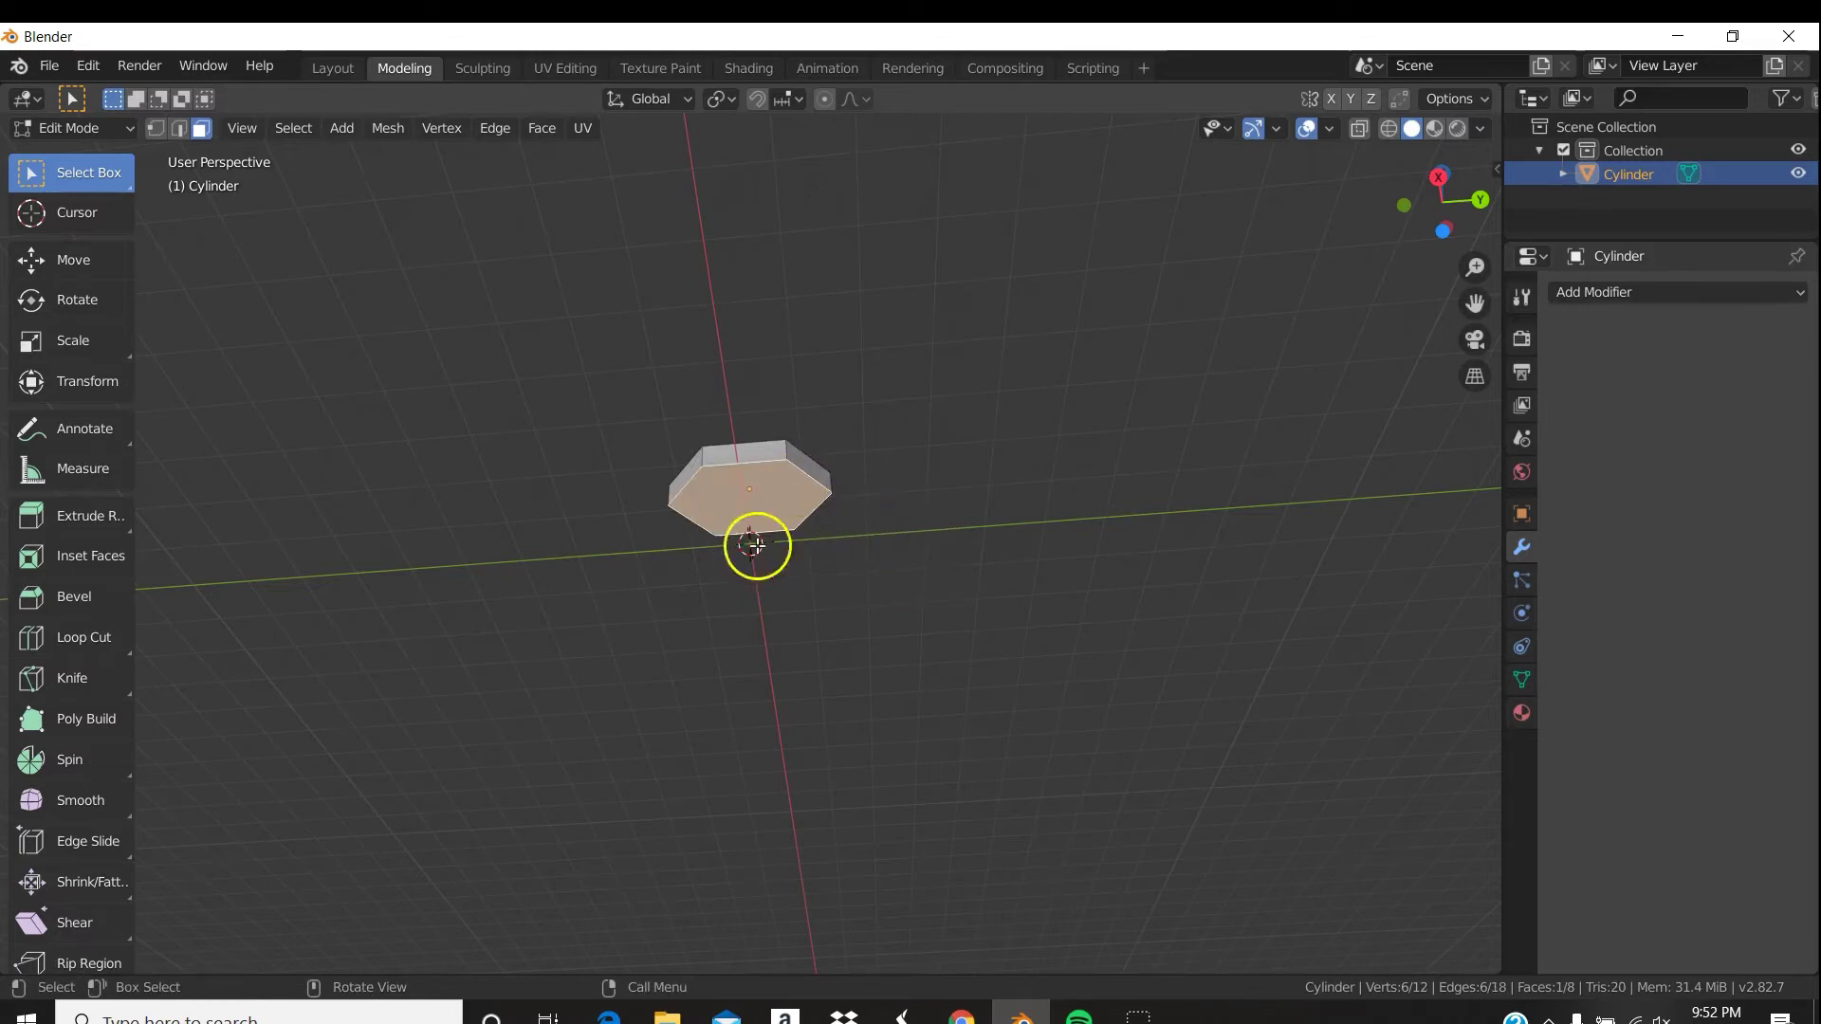
{"action": "right_click", "coordinate": [889, 467], "text": "ctrl"}
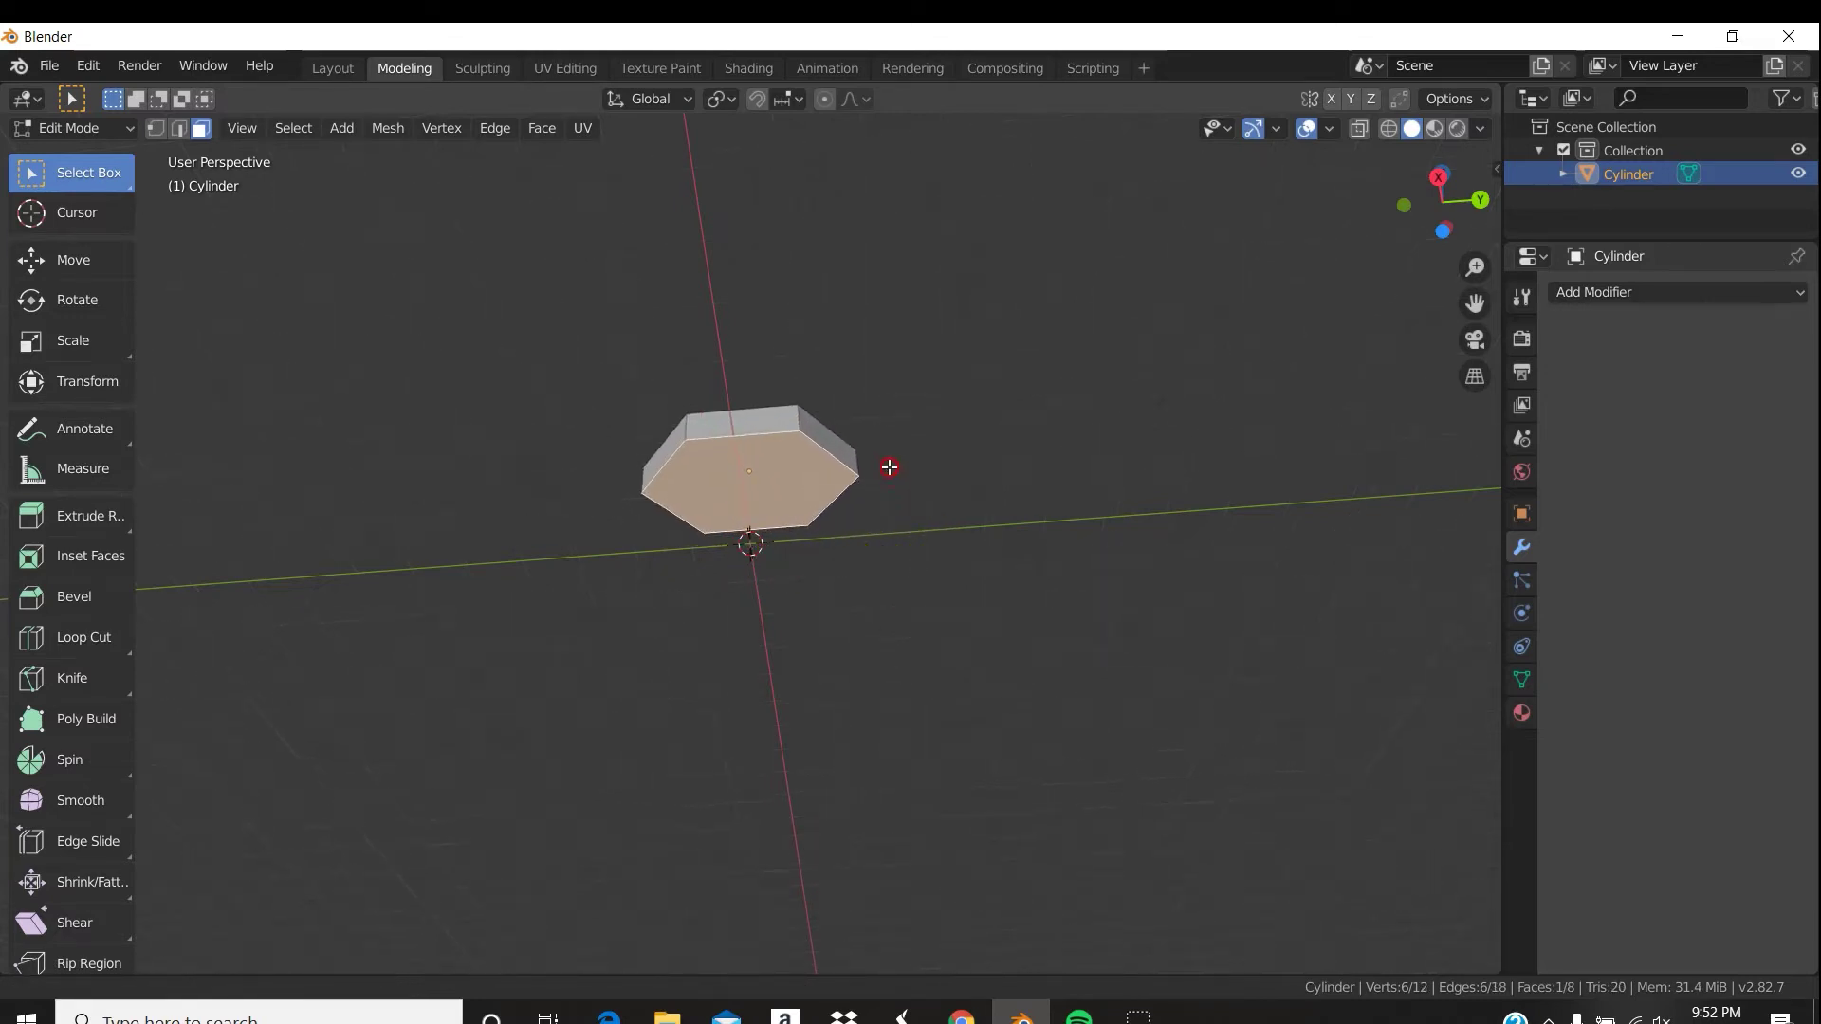
{"action": "right_click", "coordinate": [885, 448], "text": "ctrl"}
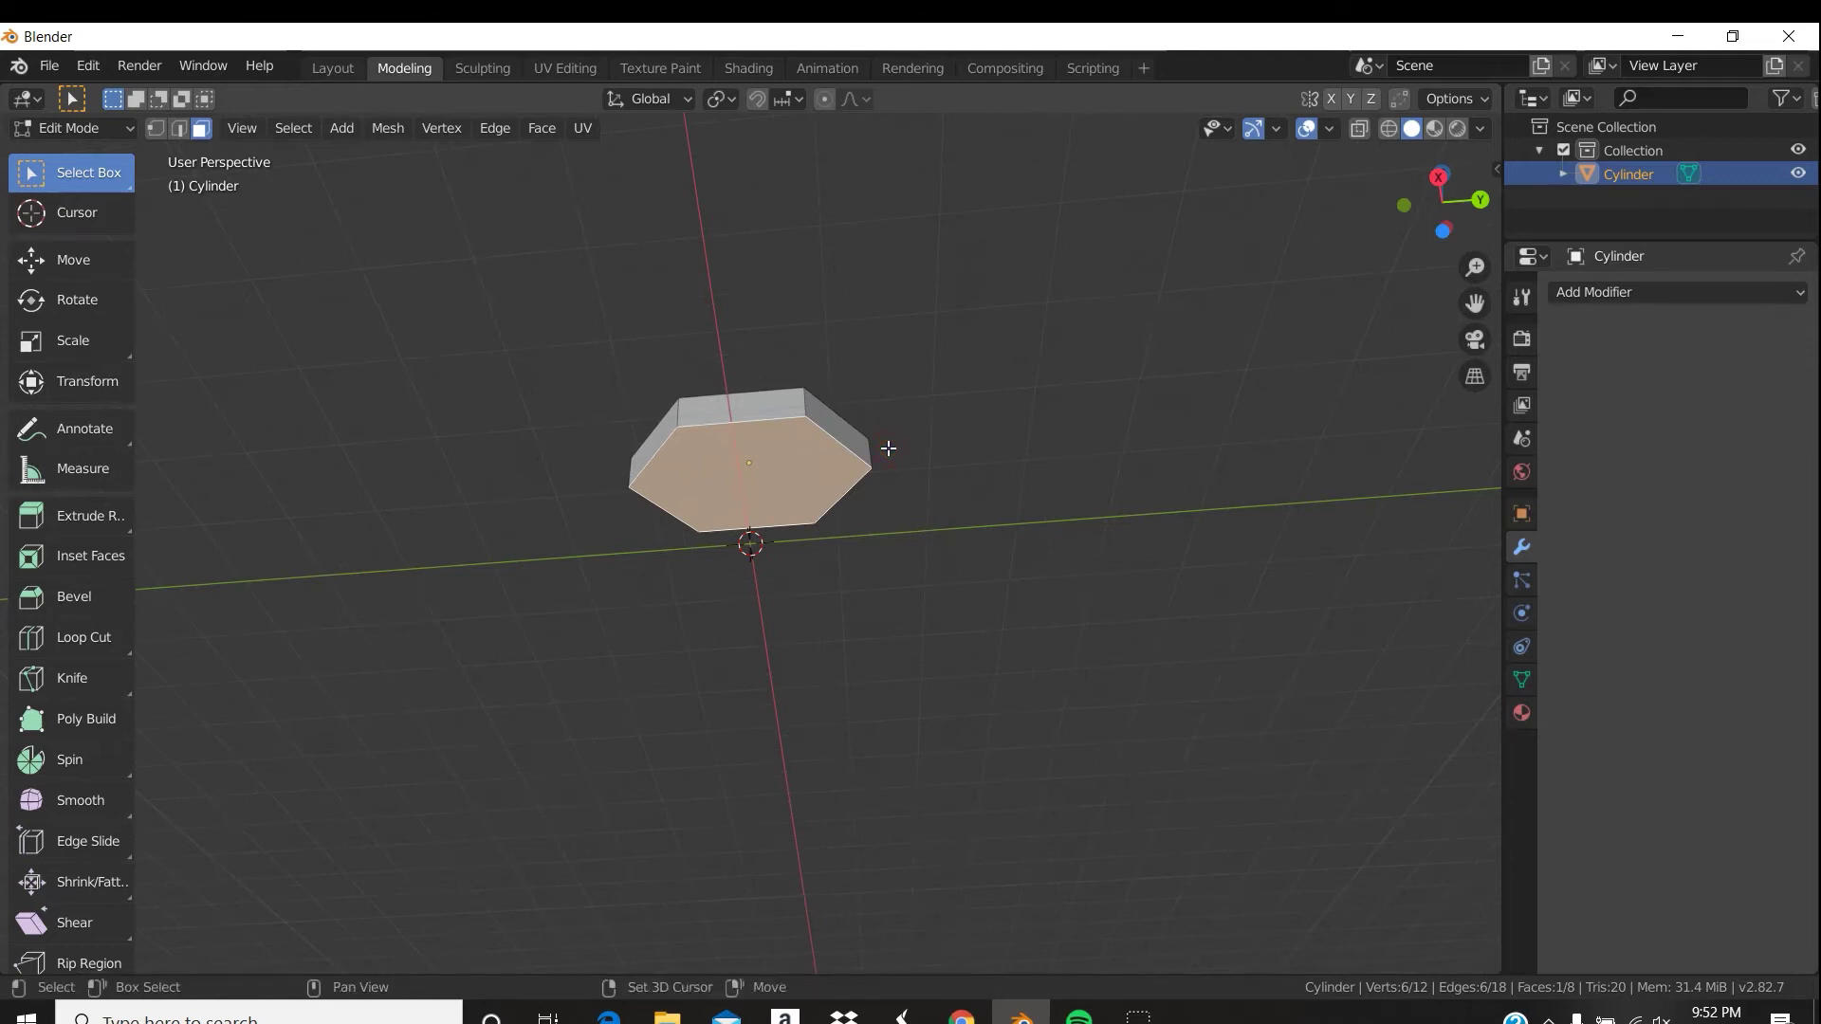
{"action": "middle_click_drag", "start_coordinate": [887, 446], "coordinate": [890, 513]}
{"action": "left_click", "coordinate": [727, 464]}
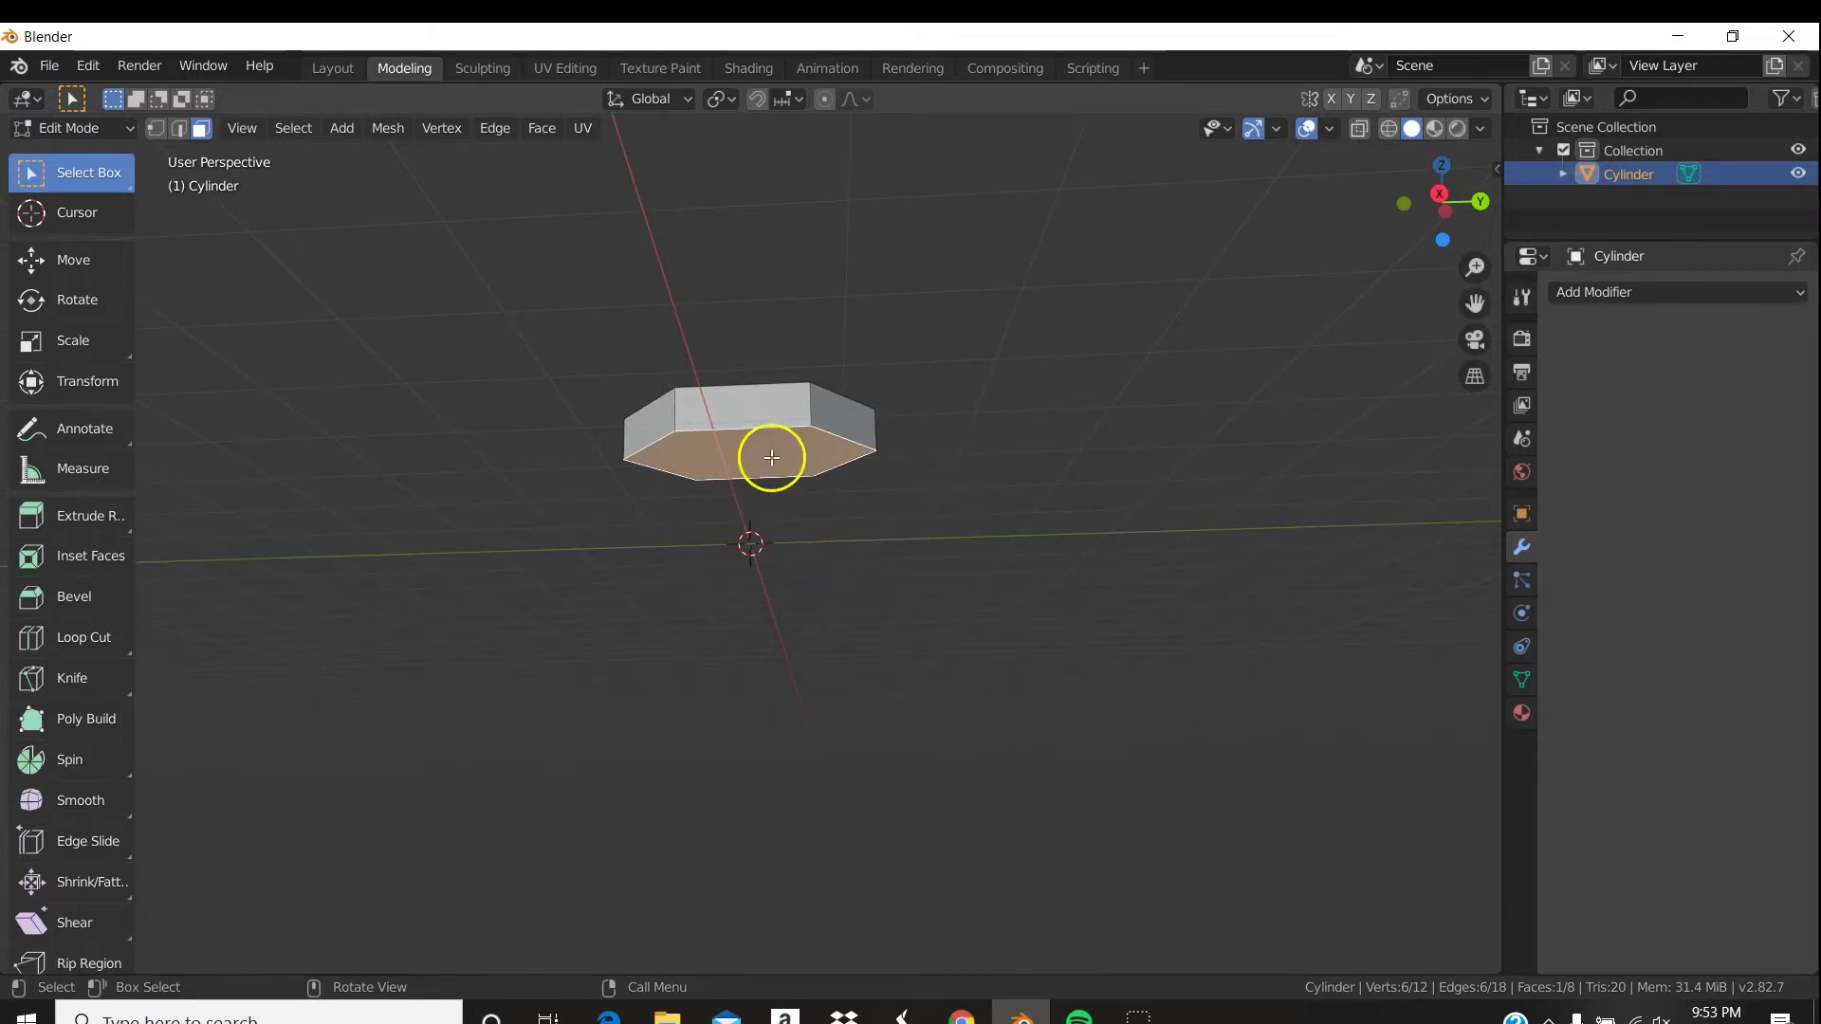
Extrude the selected bottom face downward a short distance to add a thin layer.
{"action": "key", "text": "e"}
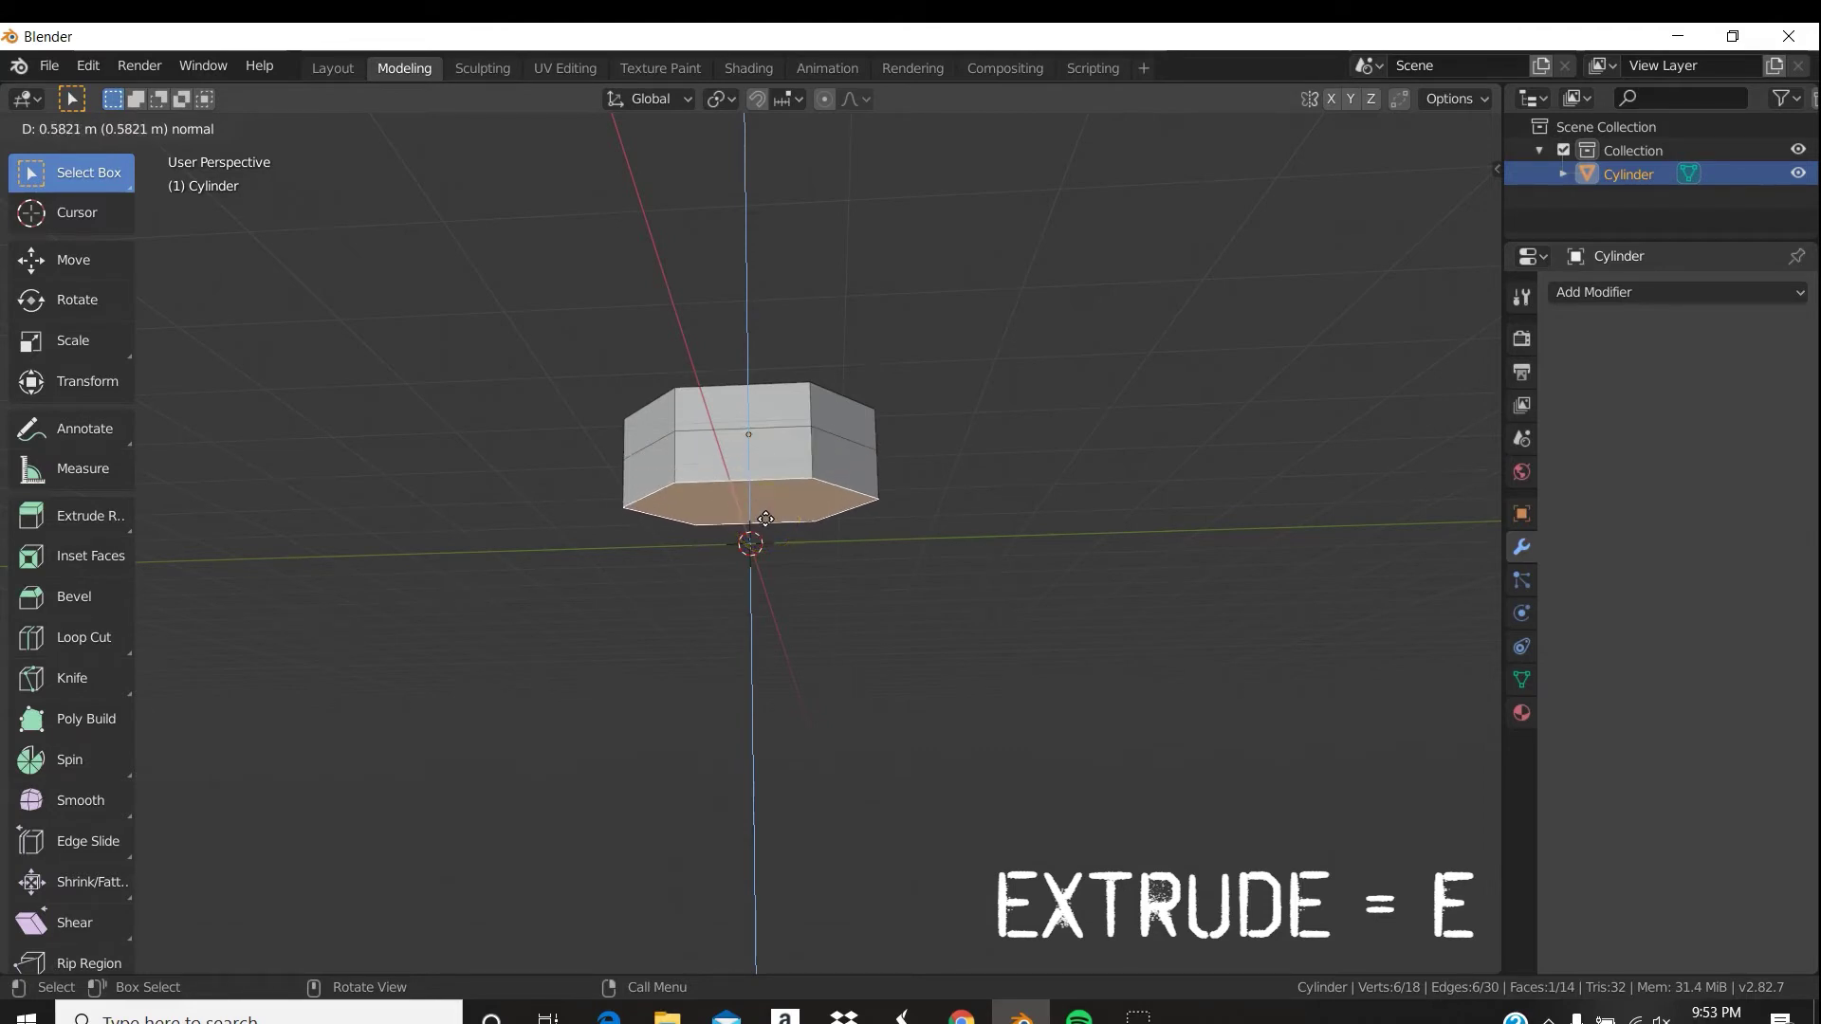
{"action": "left_click_drag", "start_coordinate": [766, 519], "coordinate": [712, 463]}
{"action": "middle_click_drag", "start_coordinate": [837, 516], "coordinate": [887, 476]}
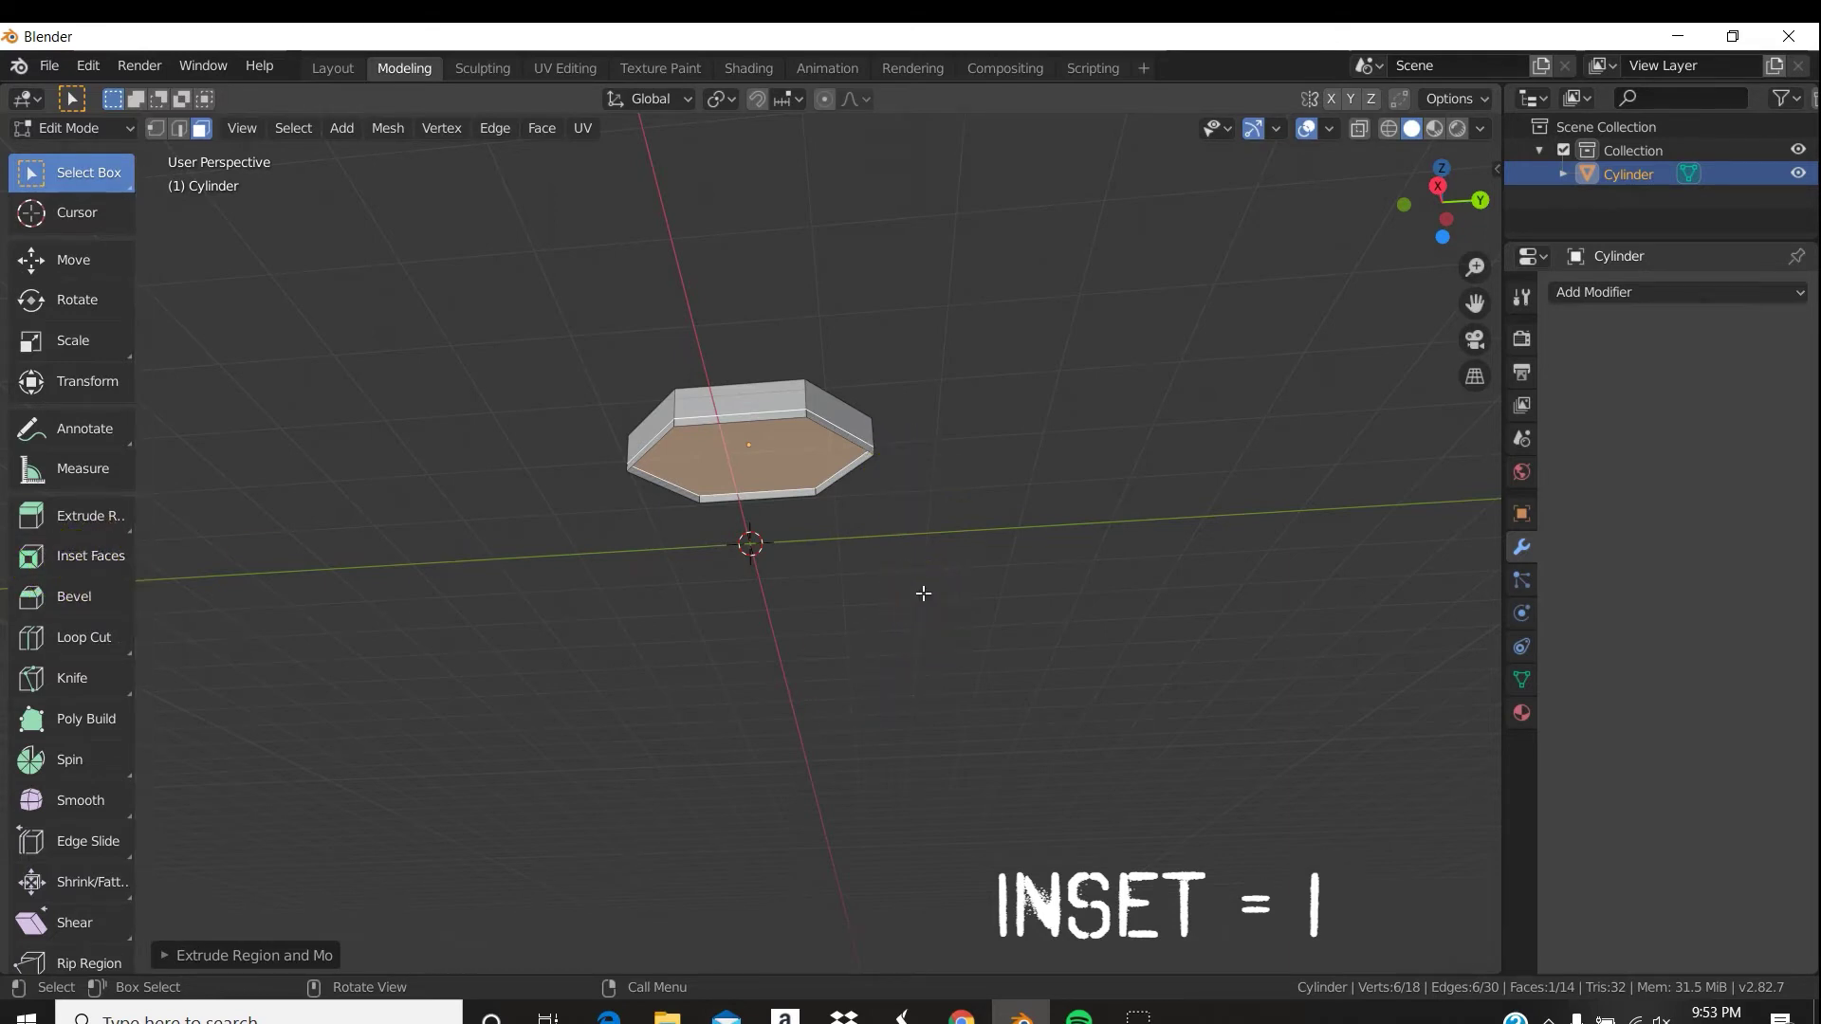
Inset the extruded bottom face by about 0.525 to form a smaller hexagon in its centre.
{"action": "key", "text": "i"}
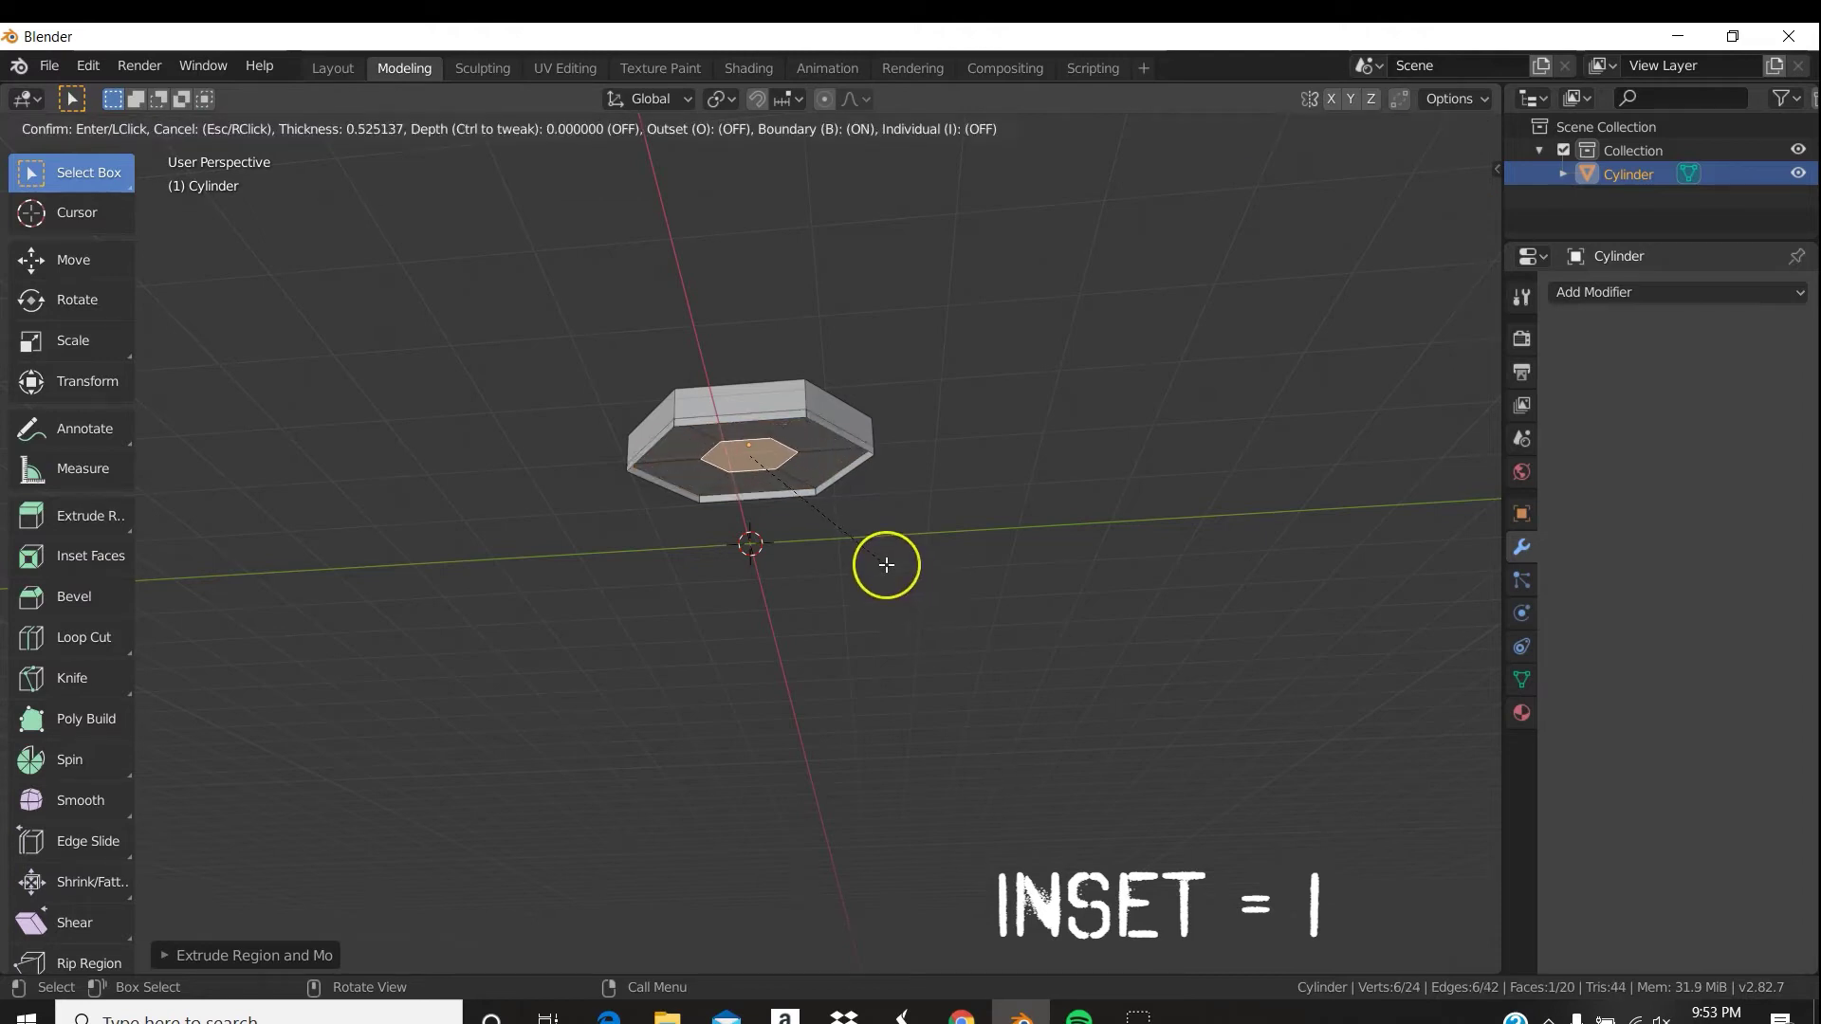
{"action": "left_click", "coordinate": [886, 565]}
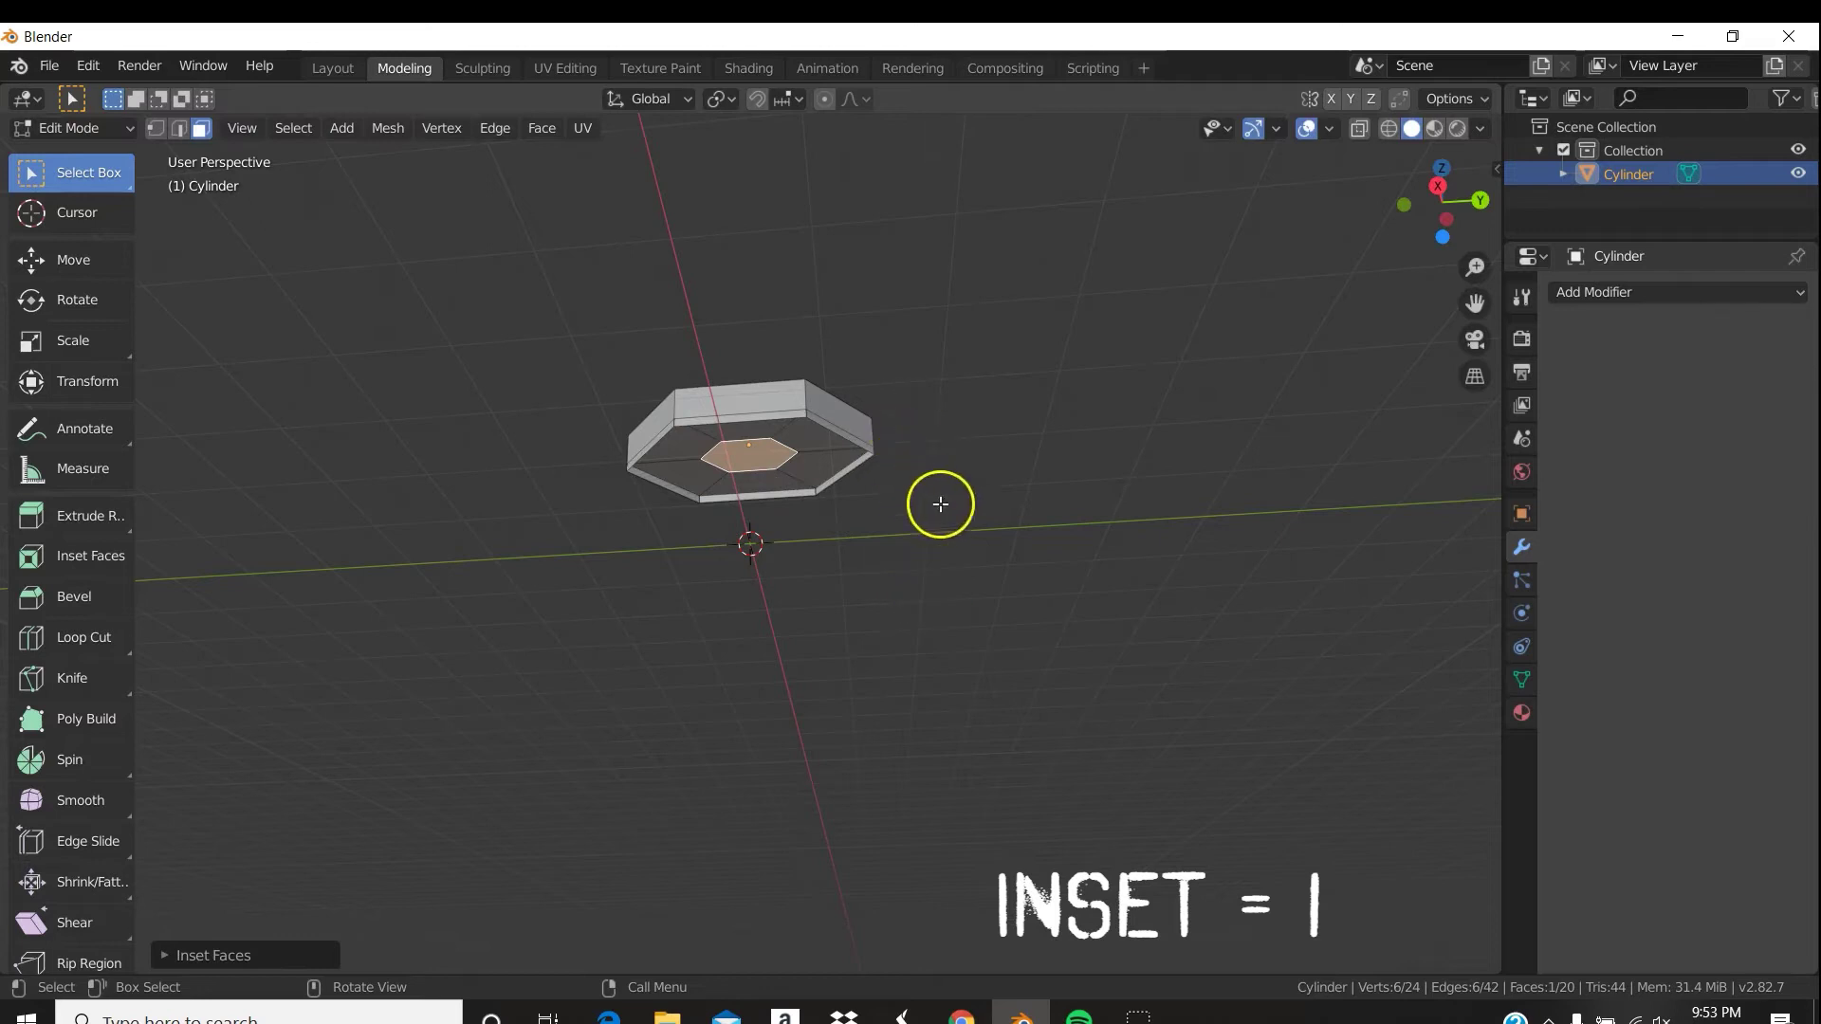
Even out the inset hexagonal face by scaling it up along the global X axis and slightly down along the global Y axis.
{"action": "middle_click_drag", "start_coordinate": [951, 503], "coordinate": [960, 414], "text": "ctrl"}
{"action": "middle_click_drag", "start_coordinate": [1036, 366], "coordinate": [991, 460], "text": "shift"}
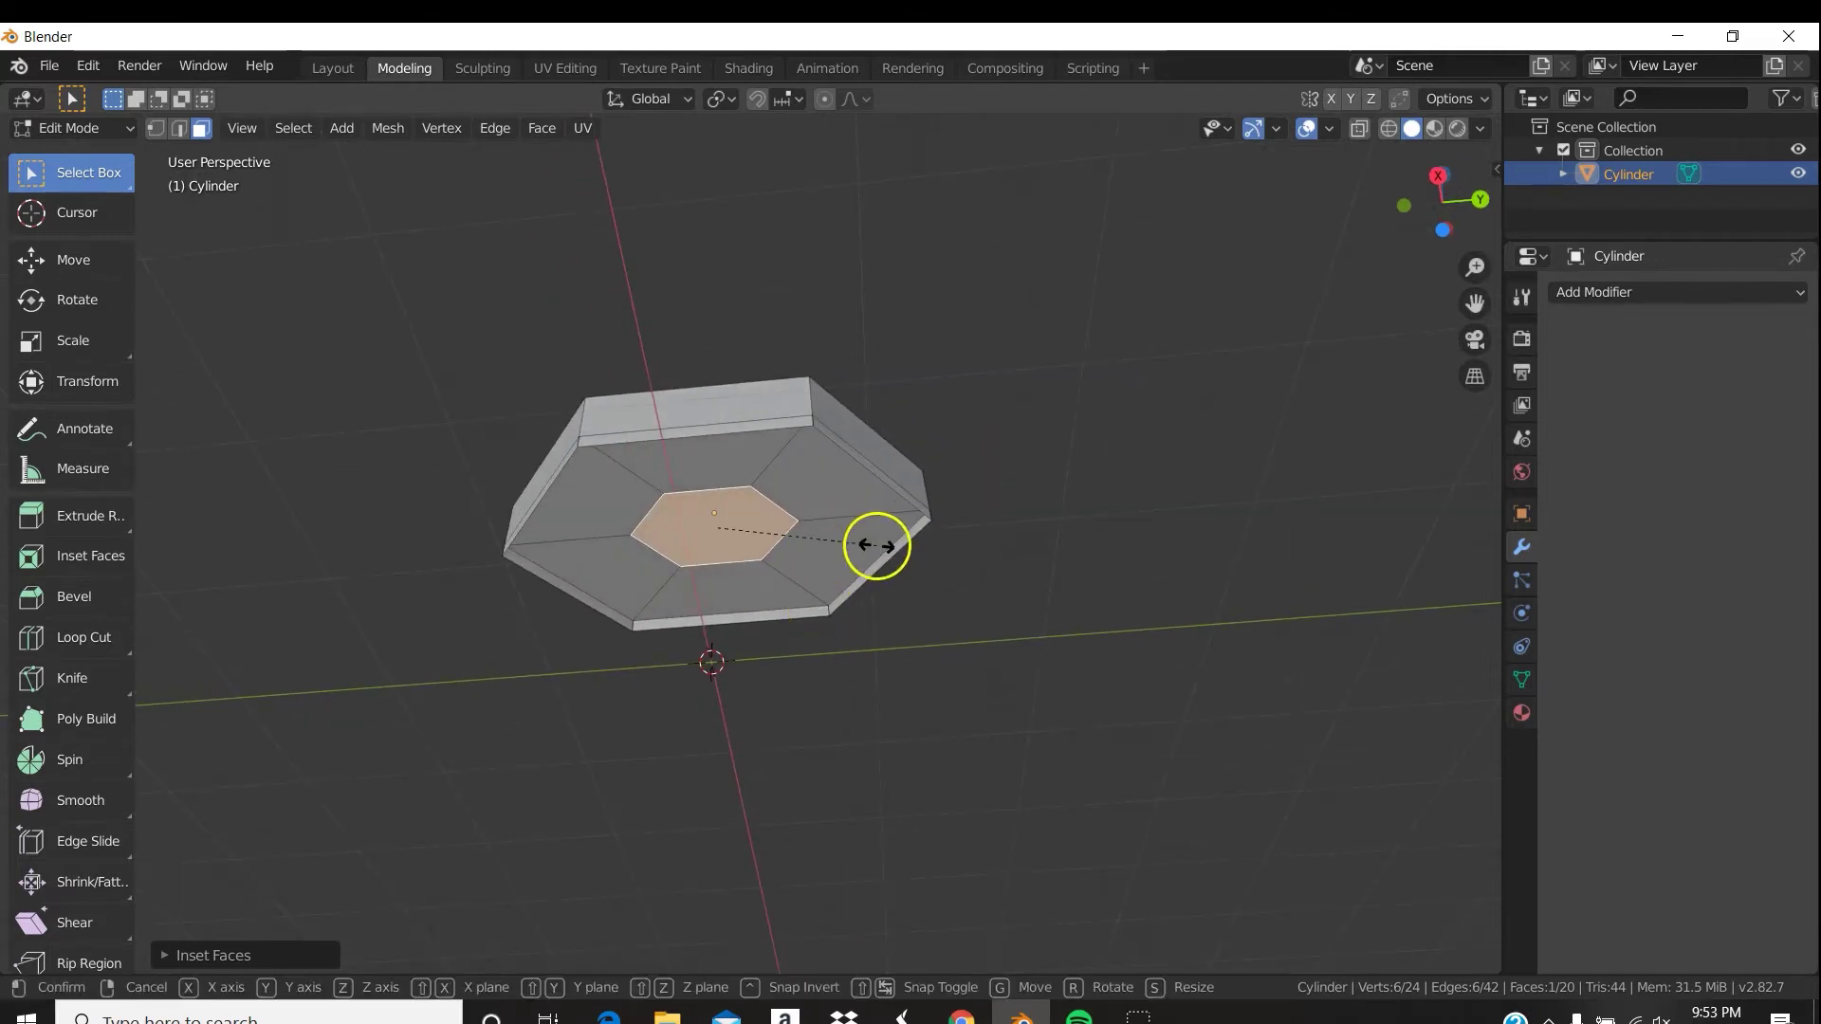
{"action": "key", "text": "s"}
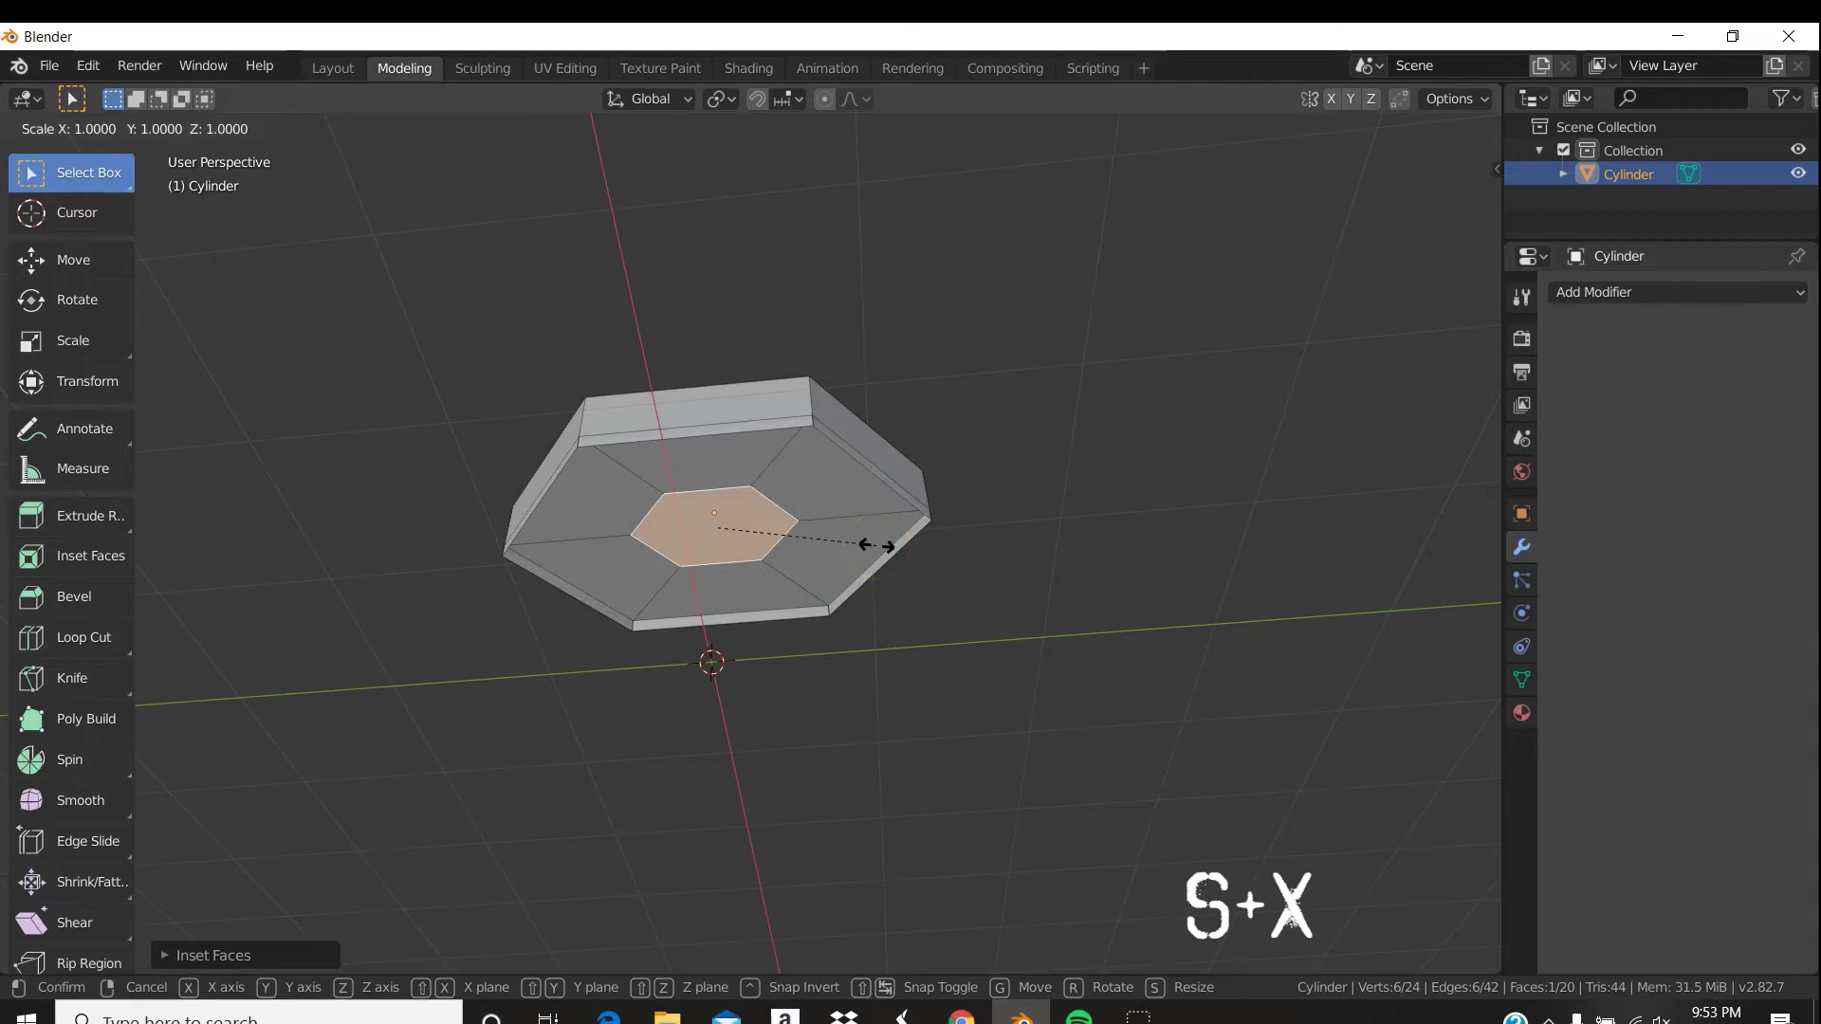
{"action": "key", "text": "x"}
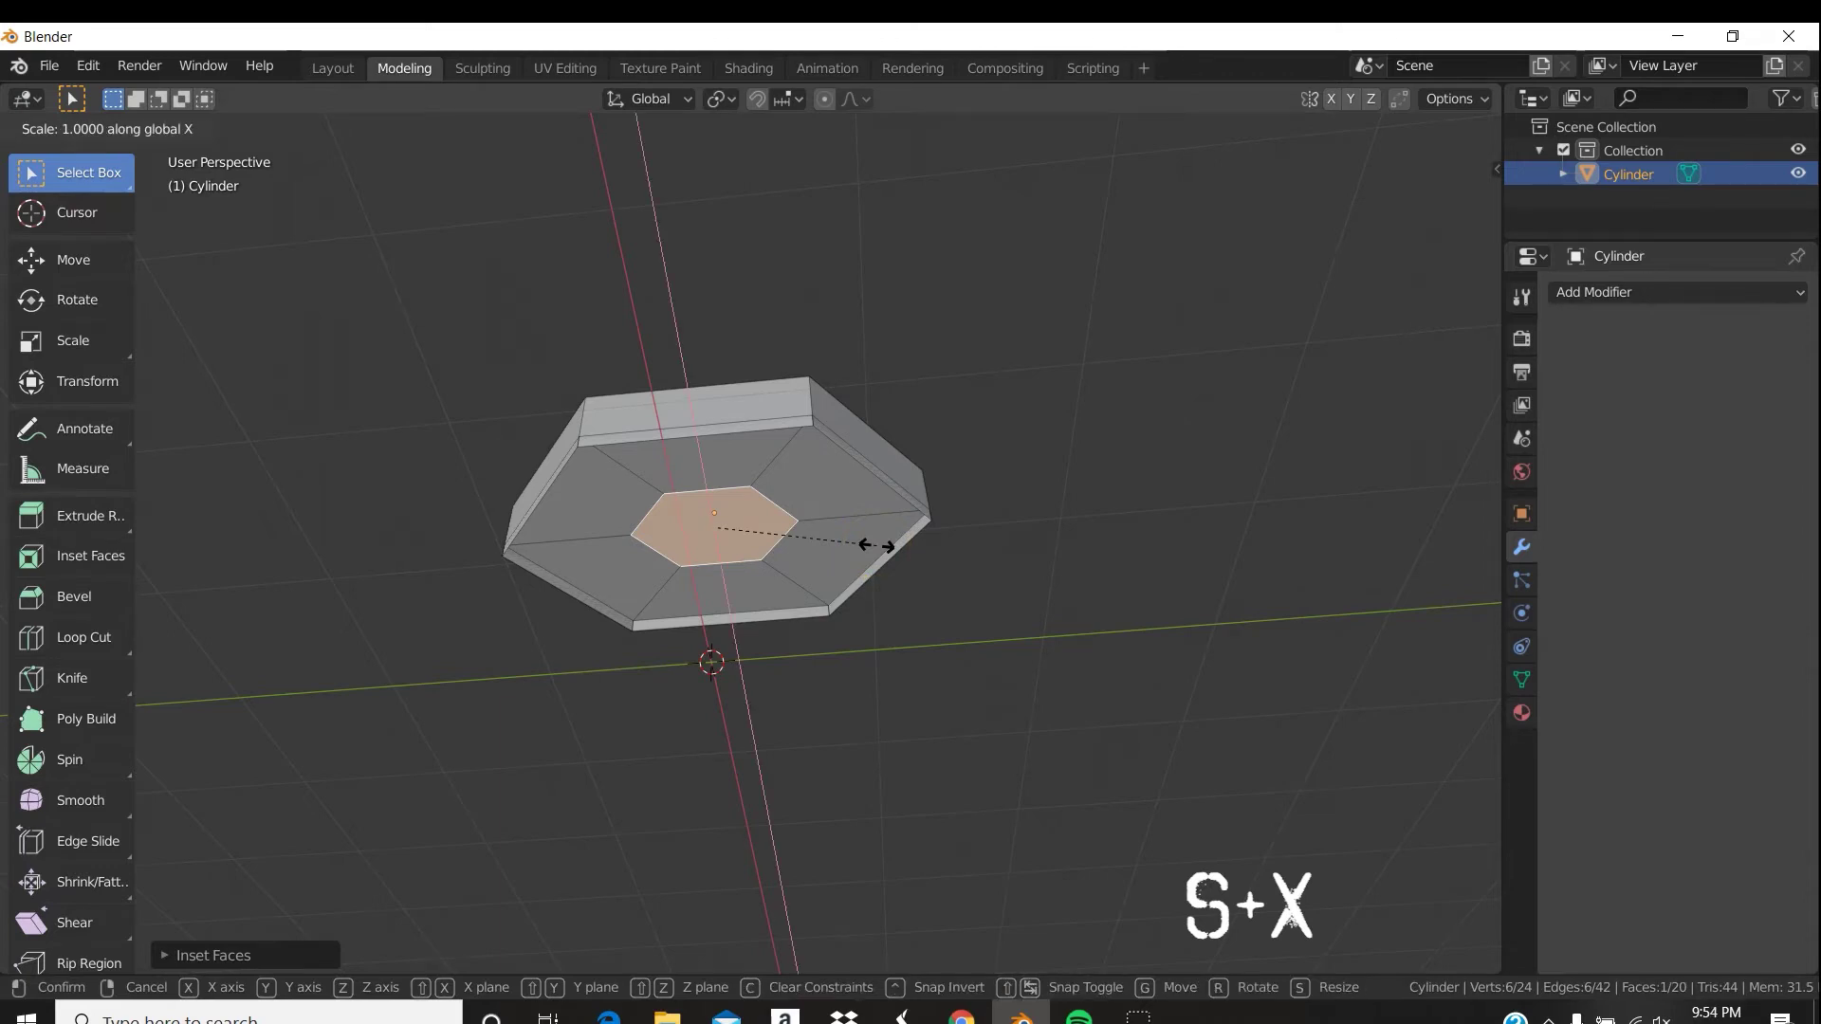
{"action": "left_click", "coordinate": [924, 623]}
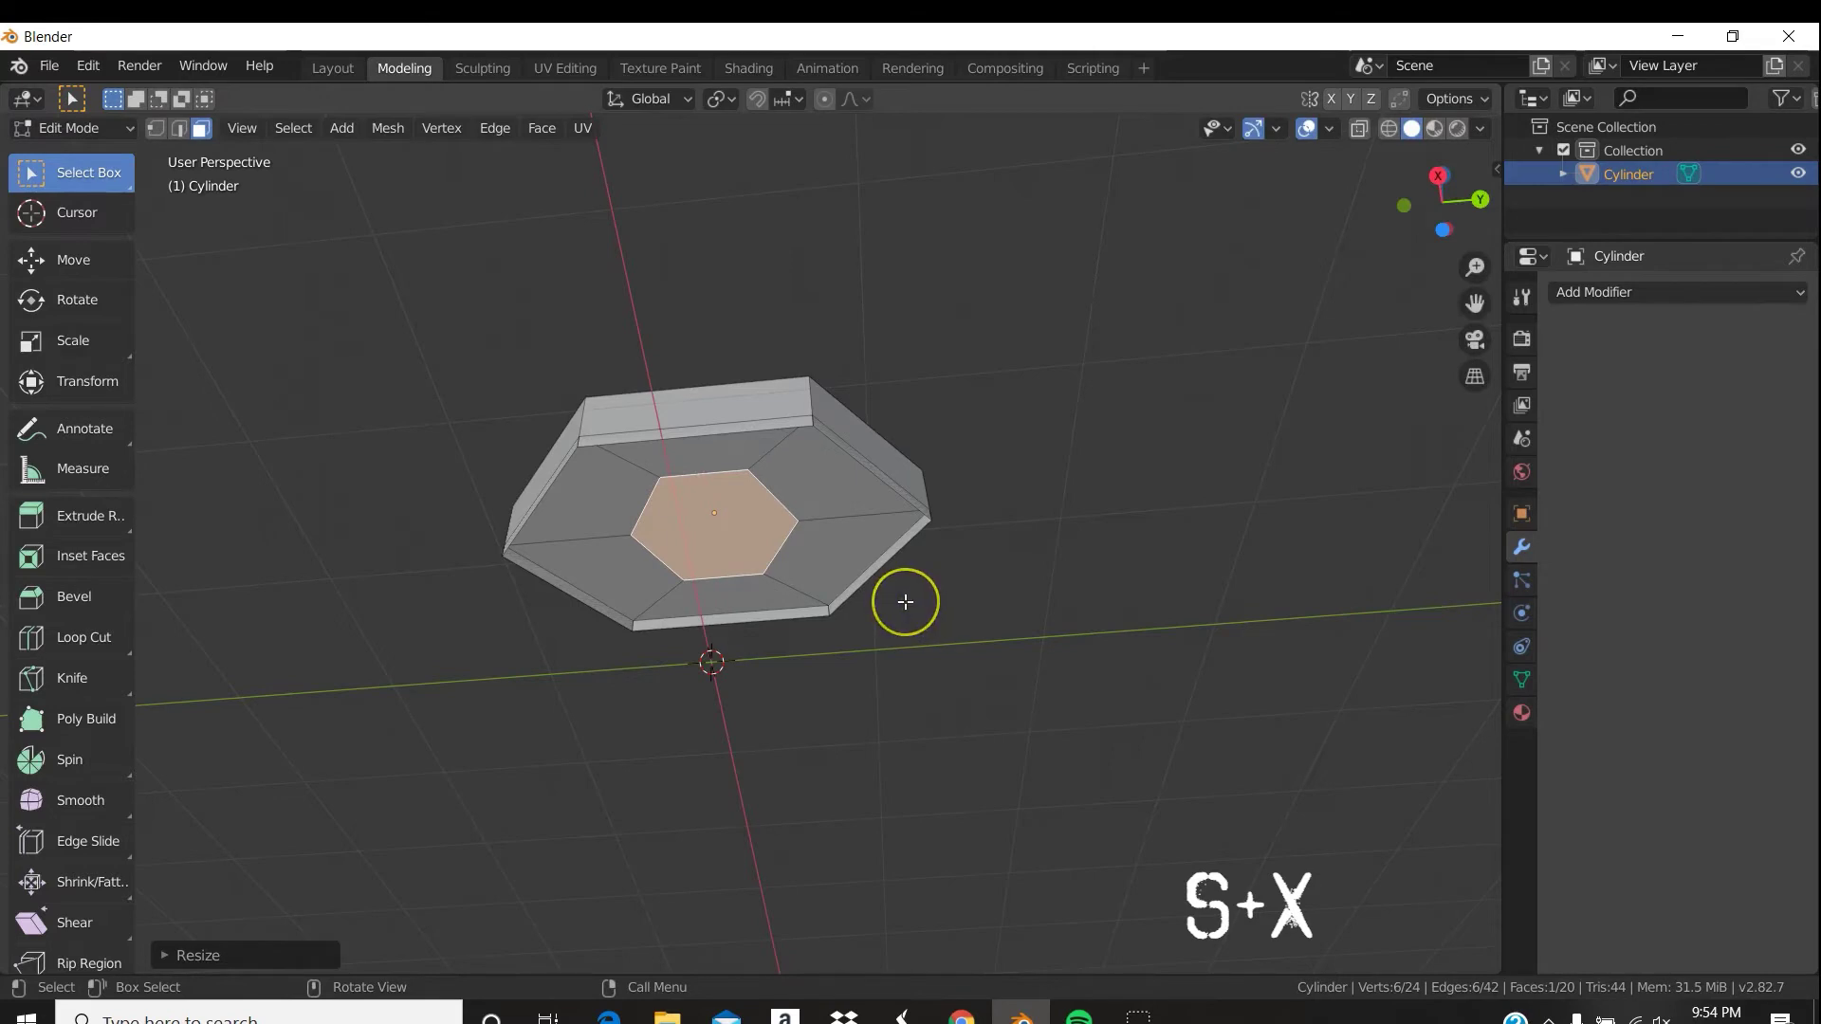
{"action": "key", "text": "s"}
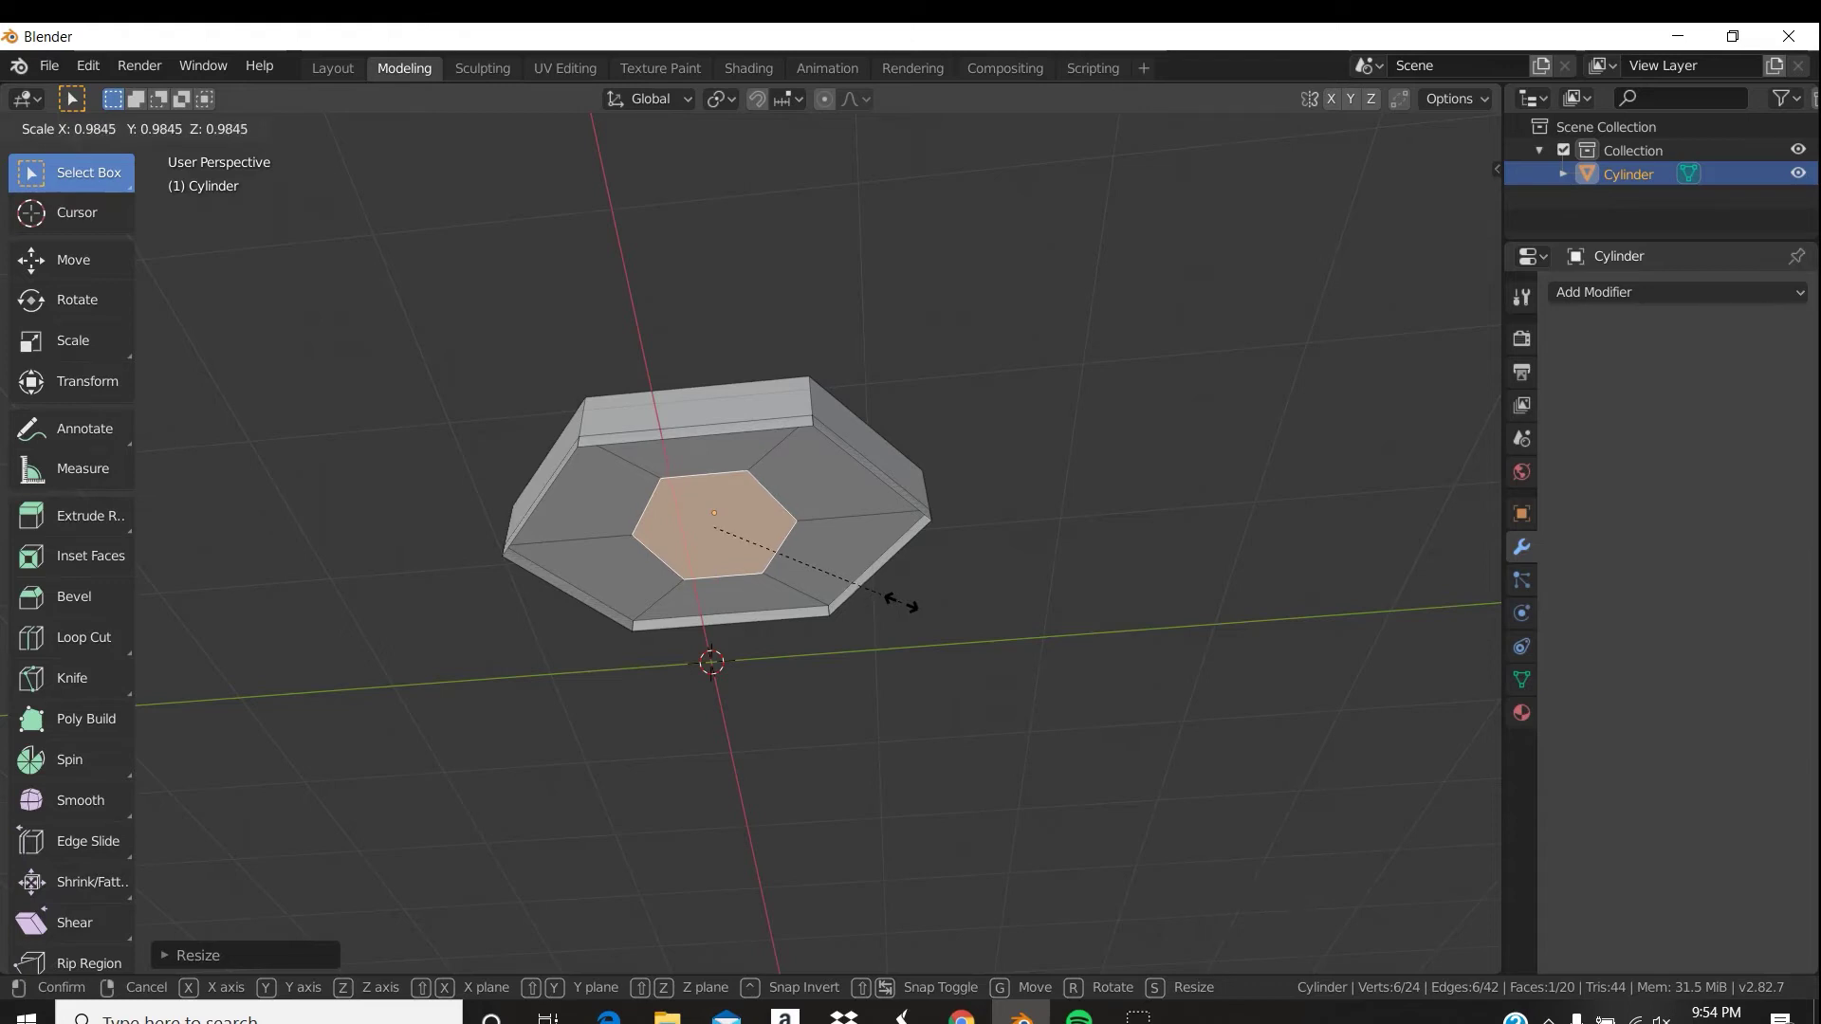
{"action": "key", "text": "y"}
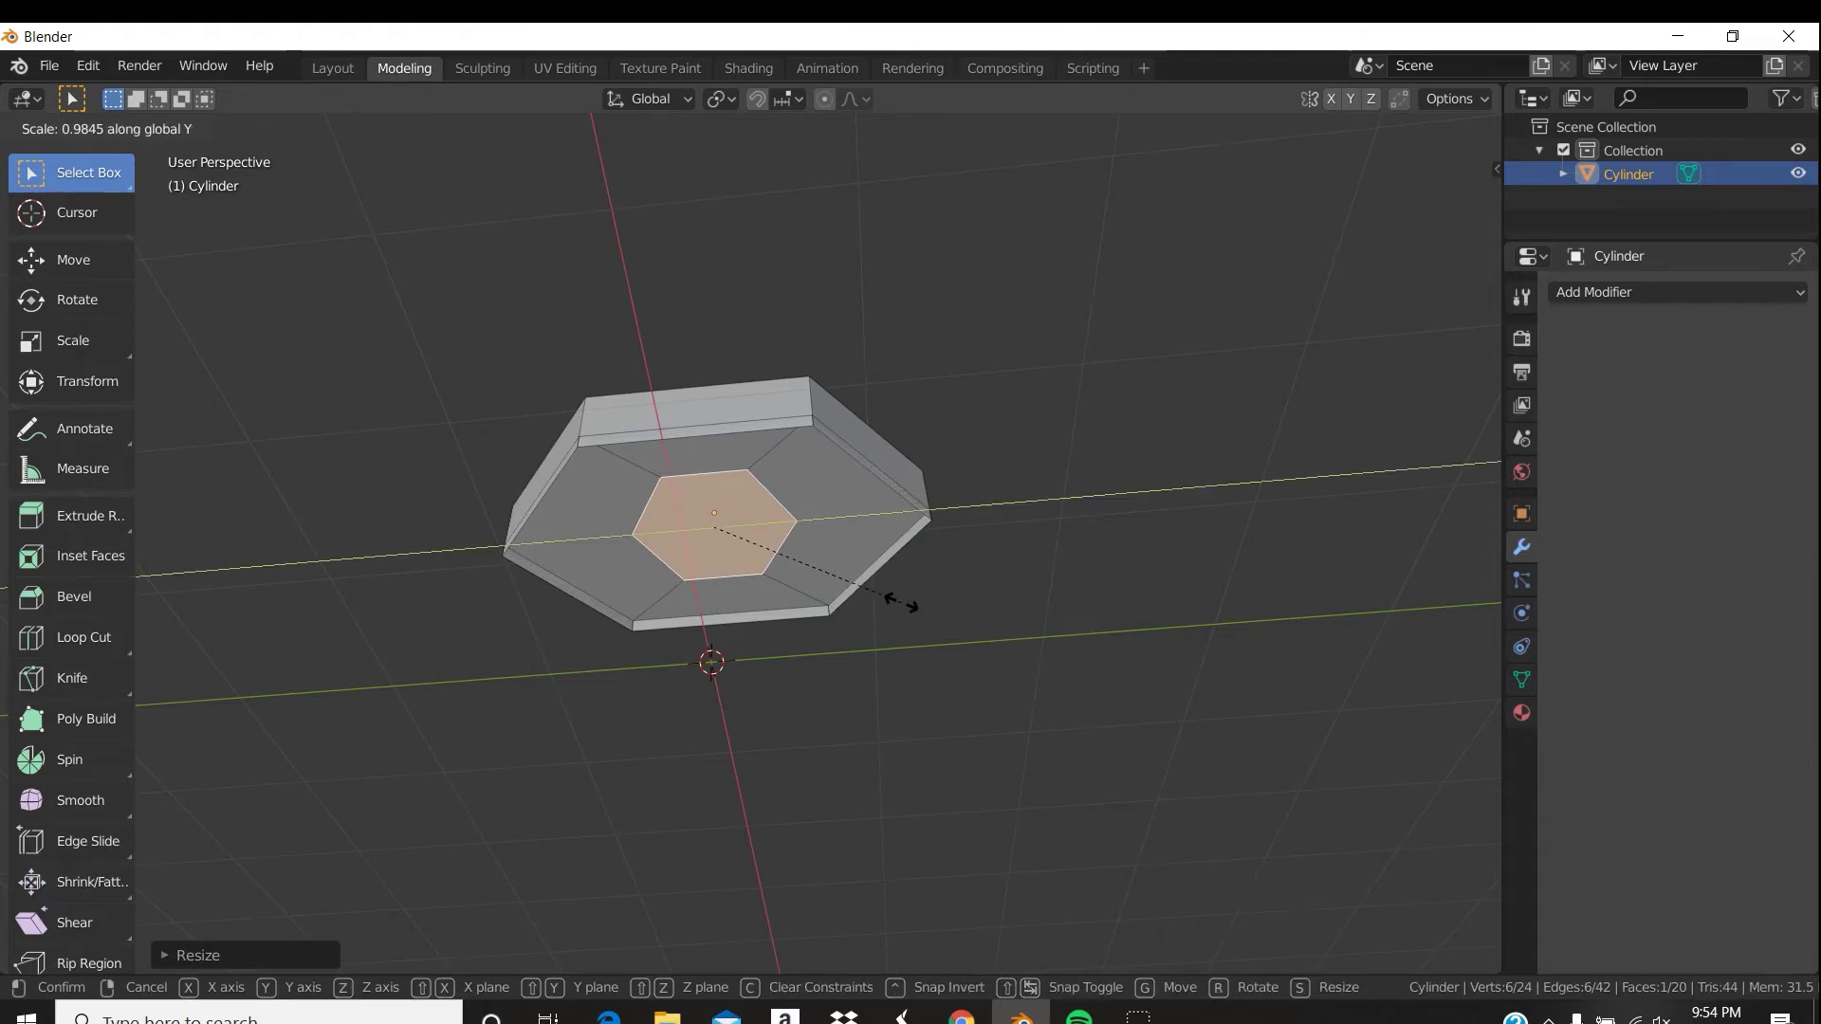
{"action": "left_click", "coordinate": [884, 601]}
Extrude the inner hexagonal face about 2.71 m downward to form a long stem.
{"action": "middle_click_drag", "start_coordinate": [884, 600], "coordinate": [1021, 571]}
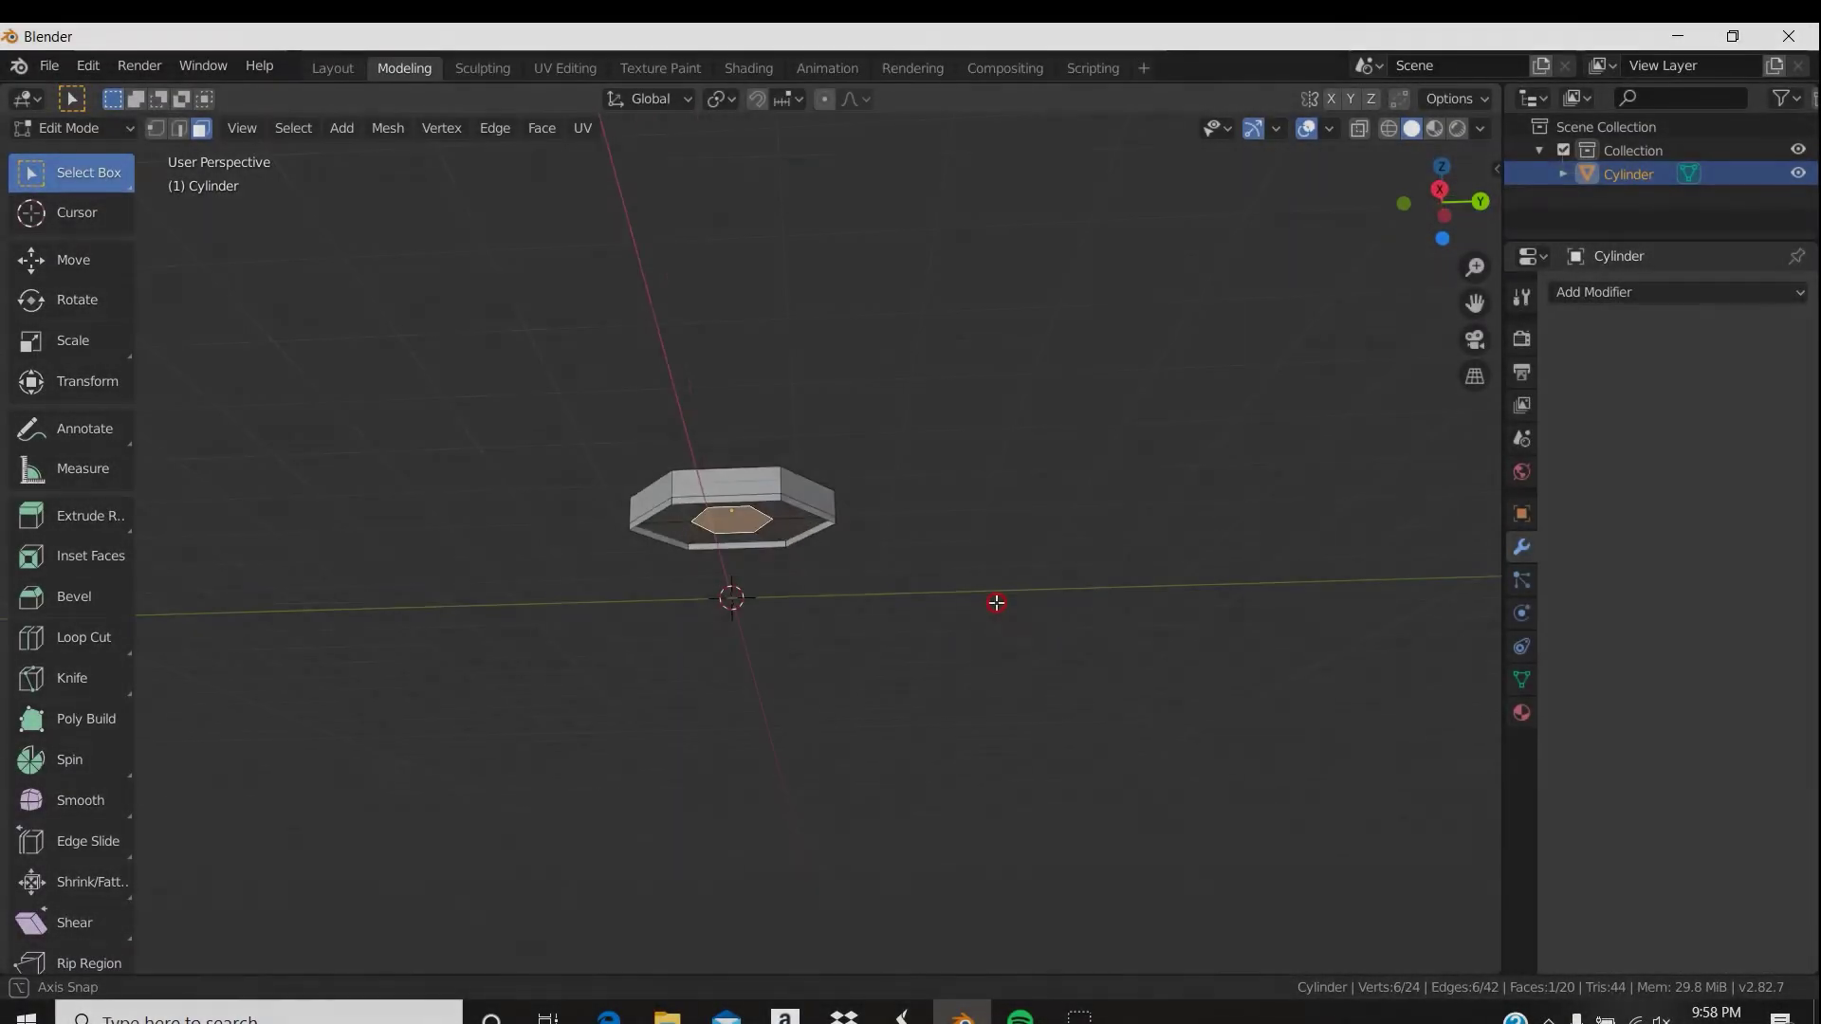
{"action": "mouse_move", "coordinate": [996, 604]}
{"action": "middle_mouse_down"}
{"action": "mouse_move", "coordinate": [1005, 651]}
{"action": "mouse_move", "coordinate": [992, 560]}
{"action": "mouse_move", "coordinate": [1008, 642]}
{"action": "mouse_move", "coordinate": [1062, 589]}
{"action": "mouse_move", "coordinate": [1022, 585]}
{"action": "mouse_move", "coordinate": [996, 629]}
{"action": "middle_mouse_up"}
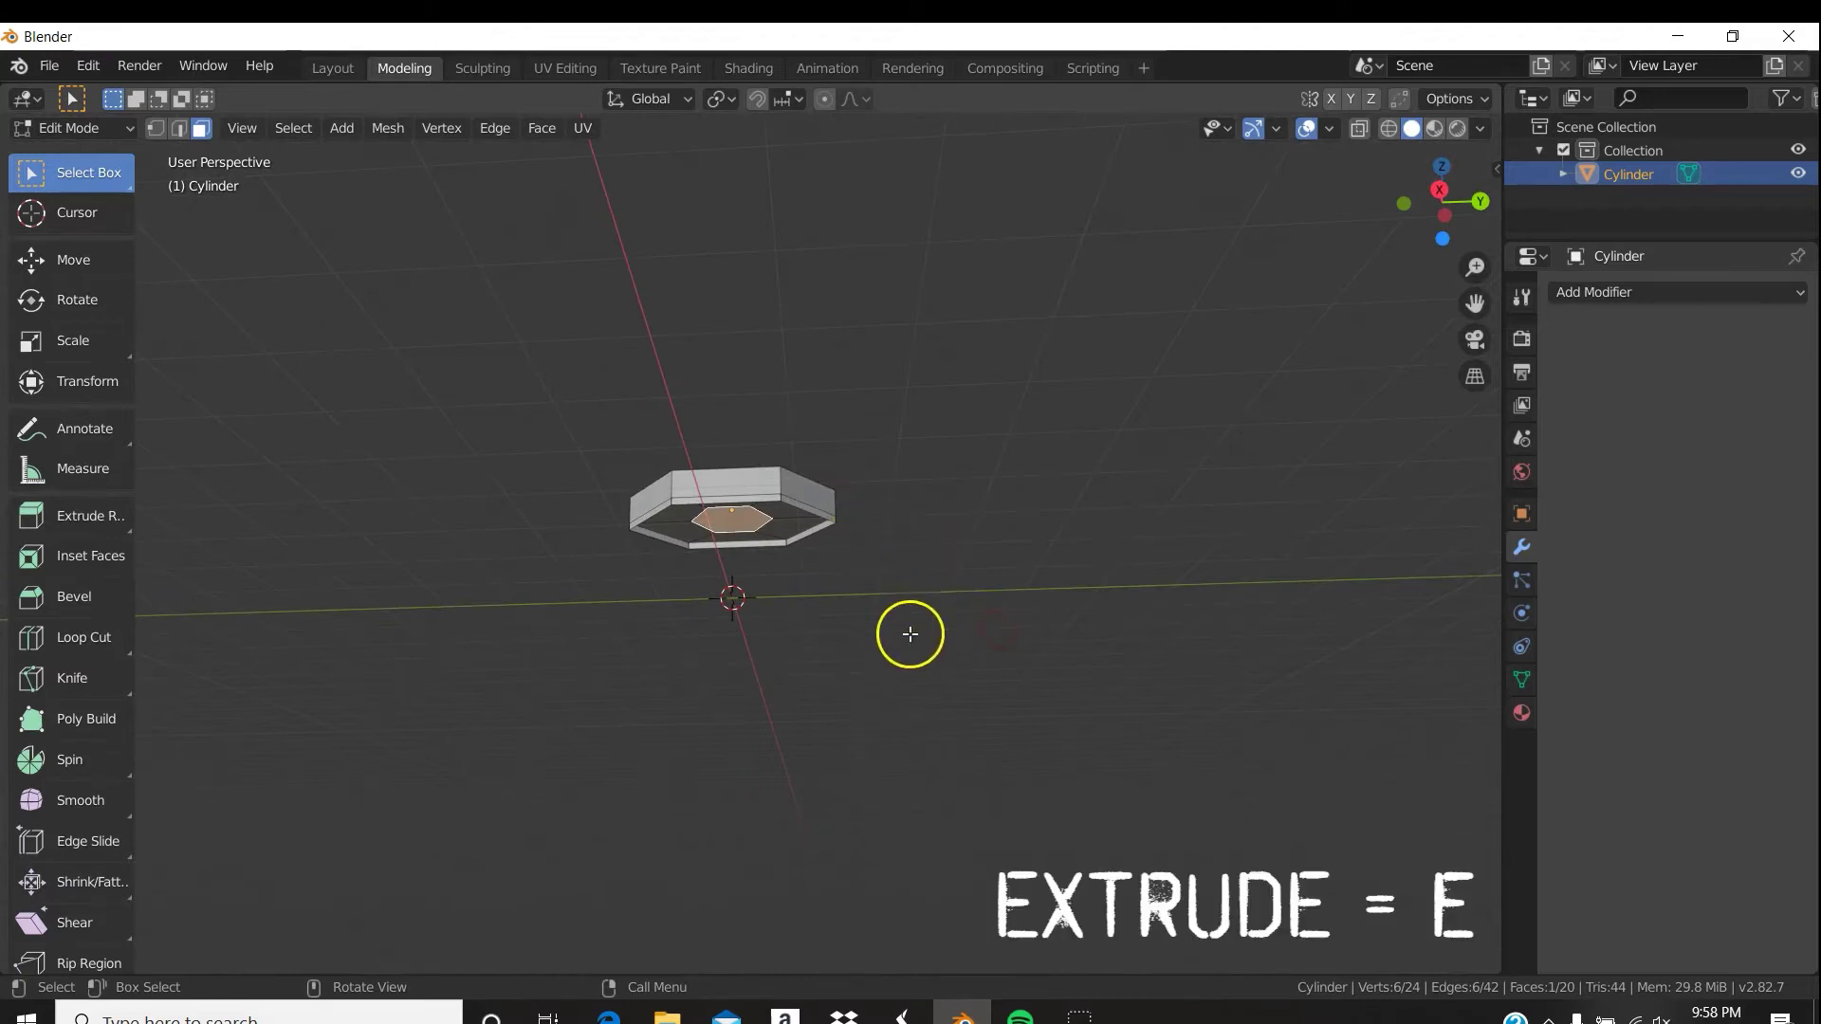
{"action": "key", "text": "e"}
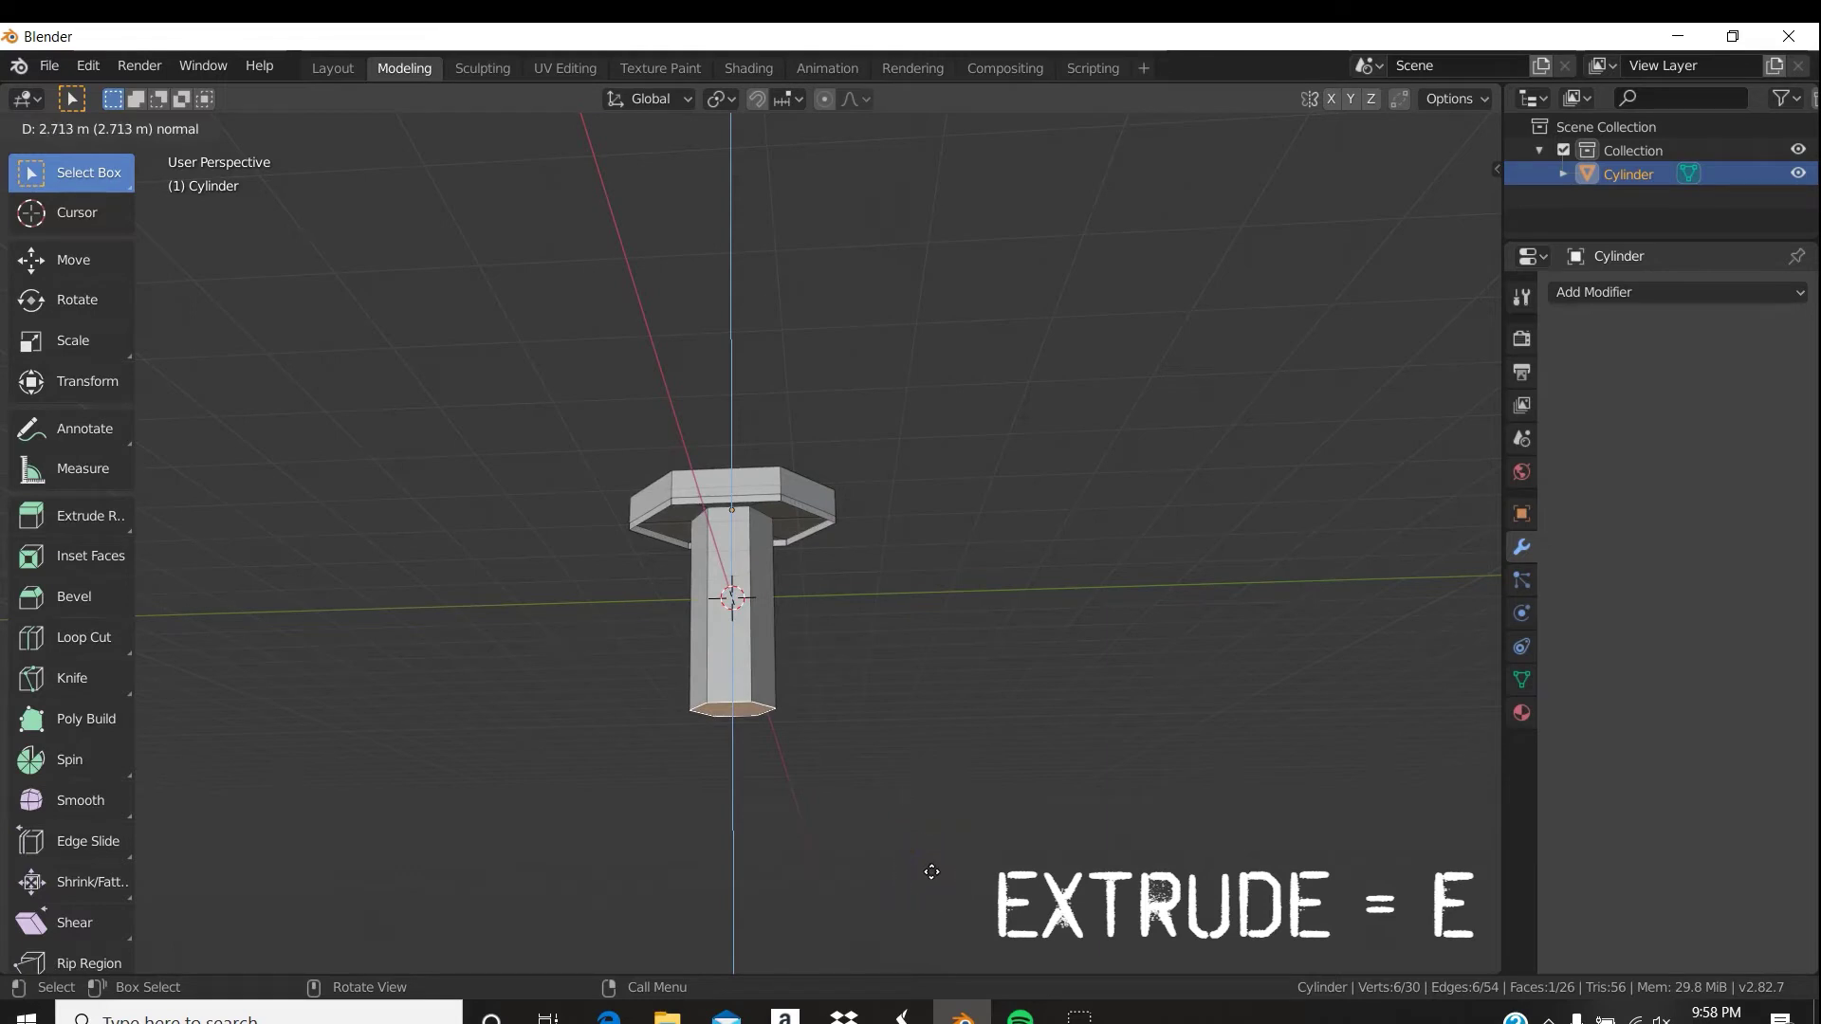
{"action": "left_click", "coordinate": [932, 872]}
Scale down the bottom face of the stem so the stem tapers toward its lower end.
{"action": "mouse_move", "coordinate": [952, 588]}
{"action": "middle_mouse_down"}
{"action": "mouse_move", "coordinate": [951, 572]}
{"action": "mouse_move", "coordinate": [951, 646]}
{"action": "mouse_move", "coordinate": [966, 597]}
{"action": "middle_mouse_up"}
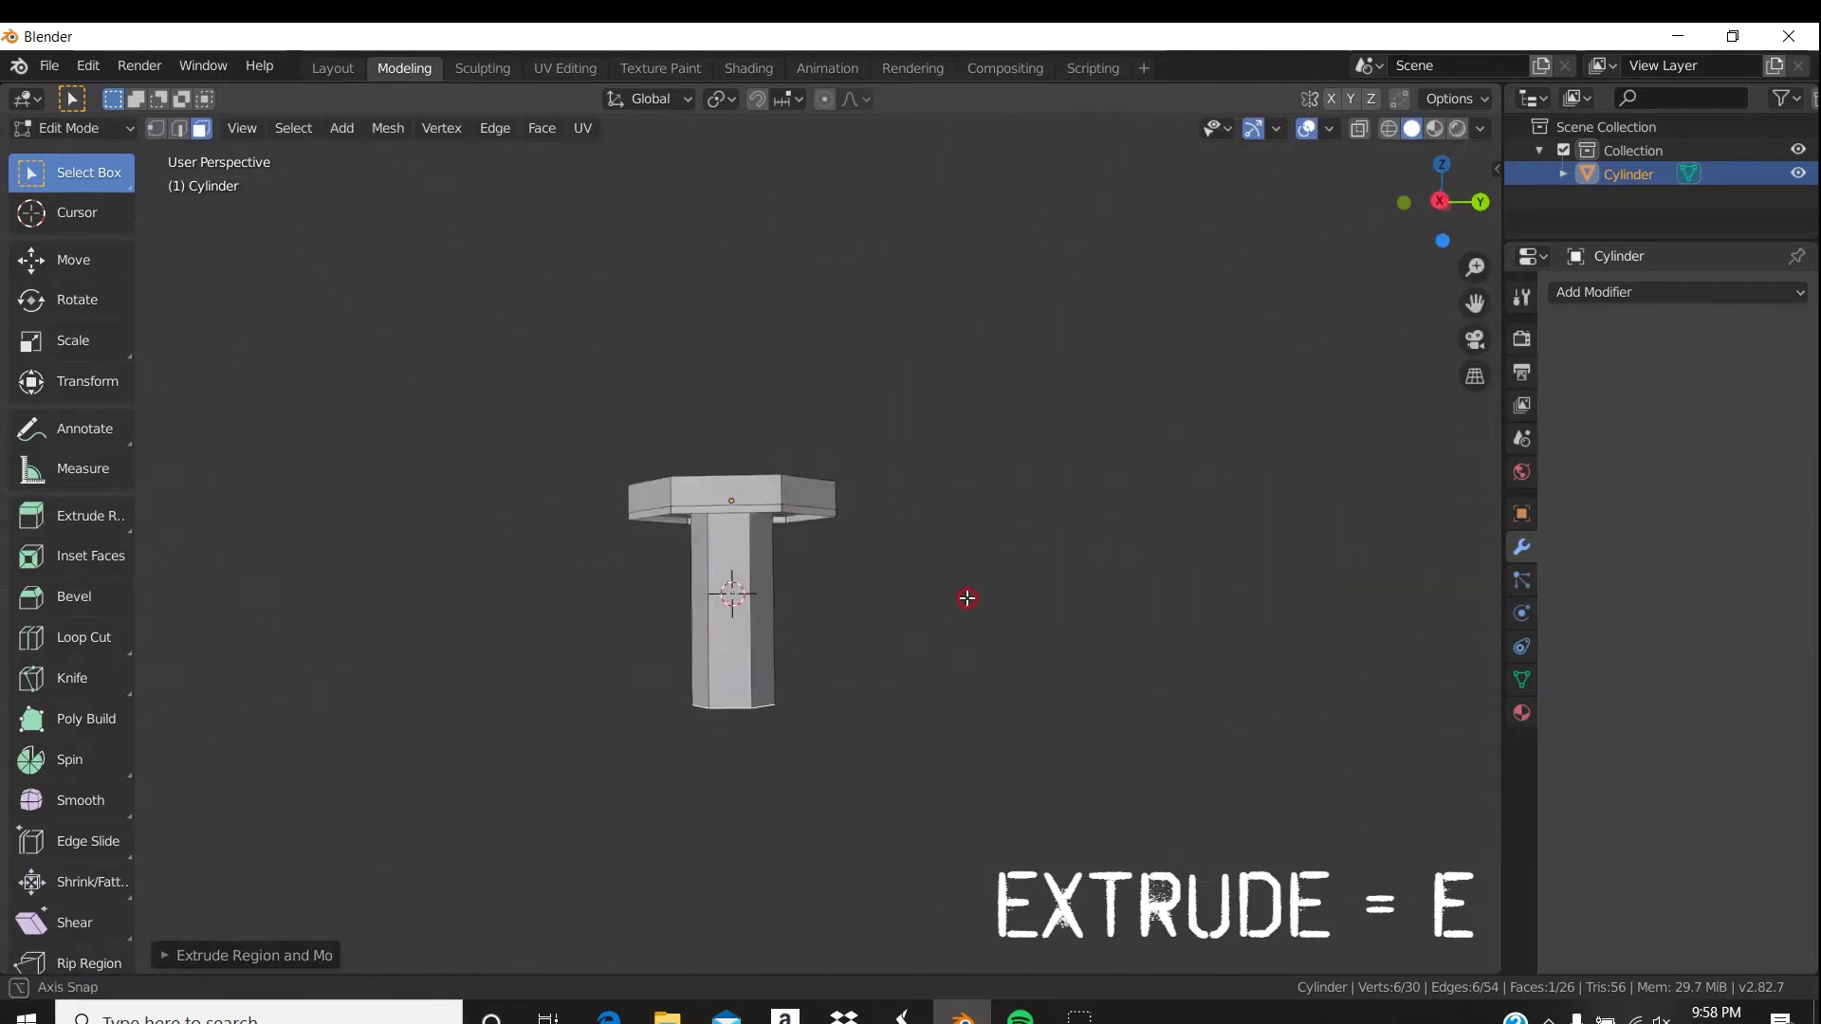
{"action": "key", "text": "s"}
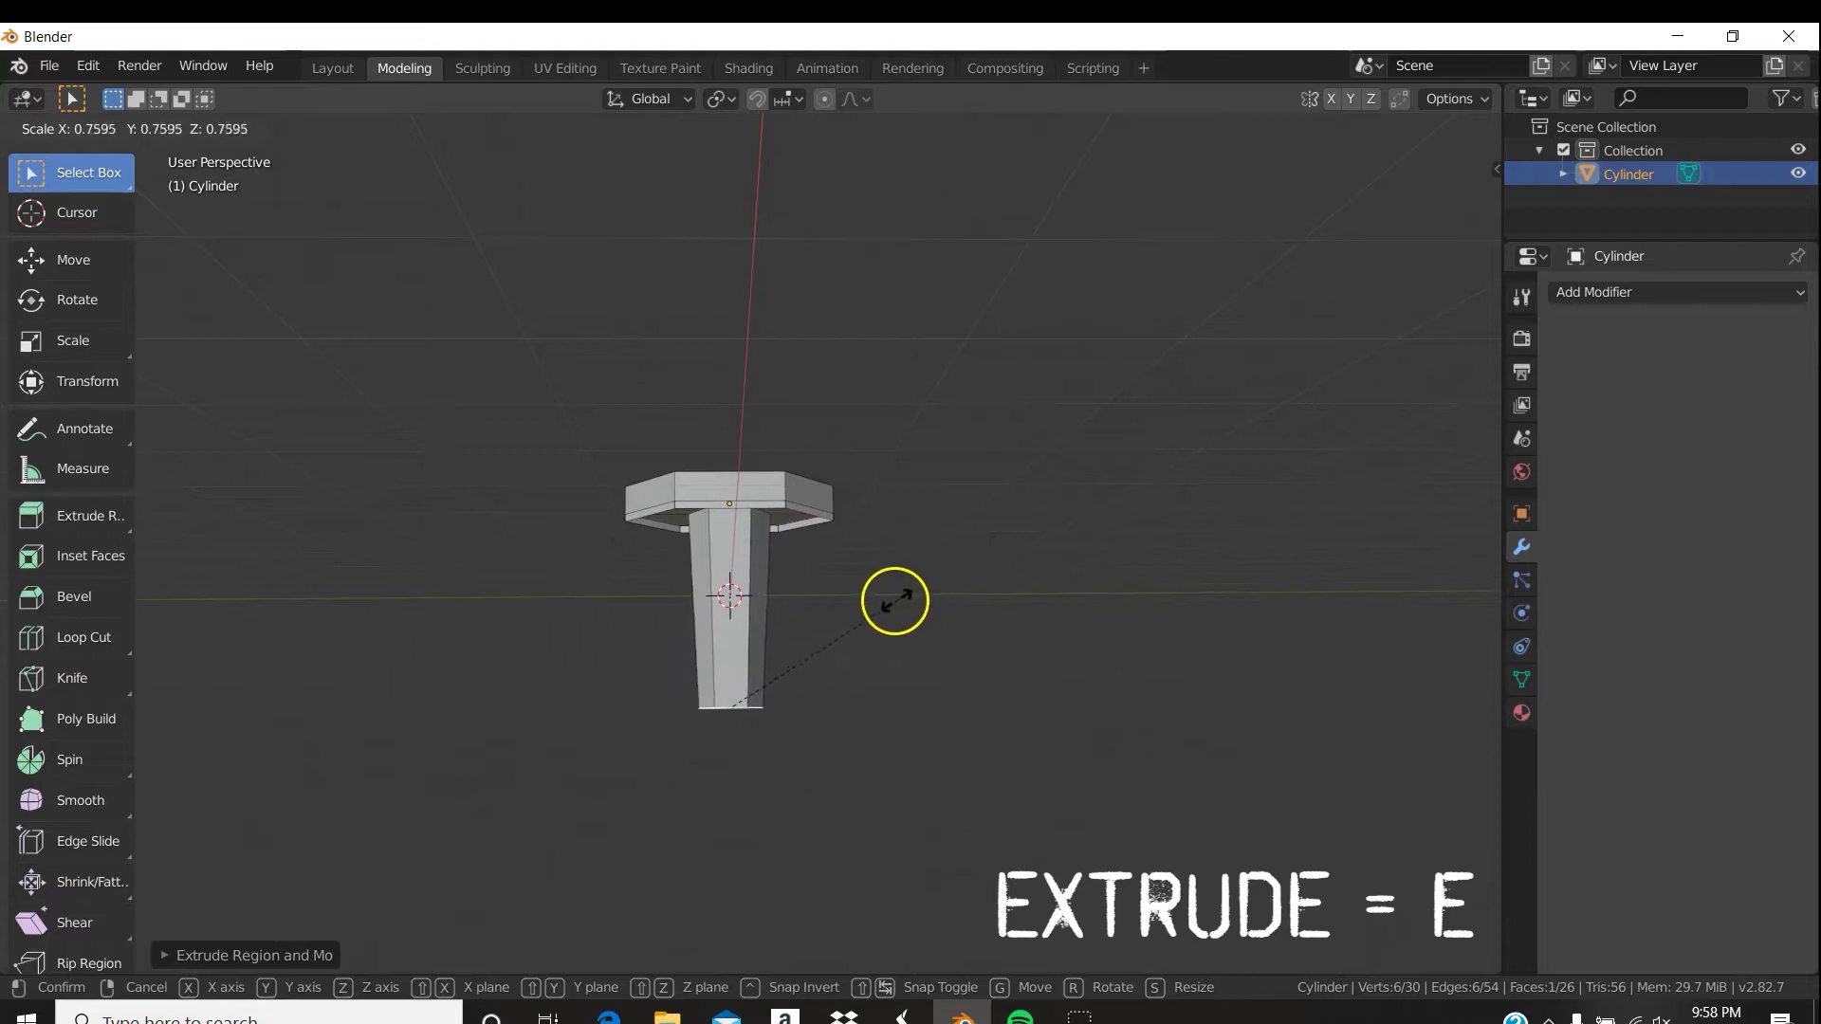
{"action": "left_click", "coordinate": [825, 610]}
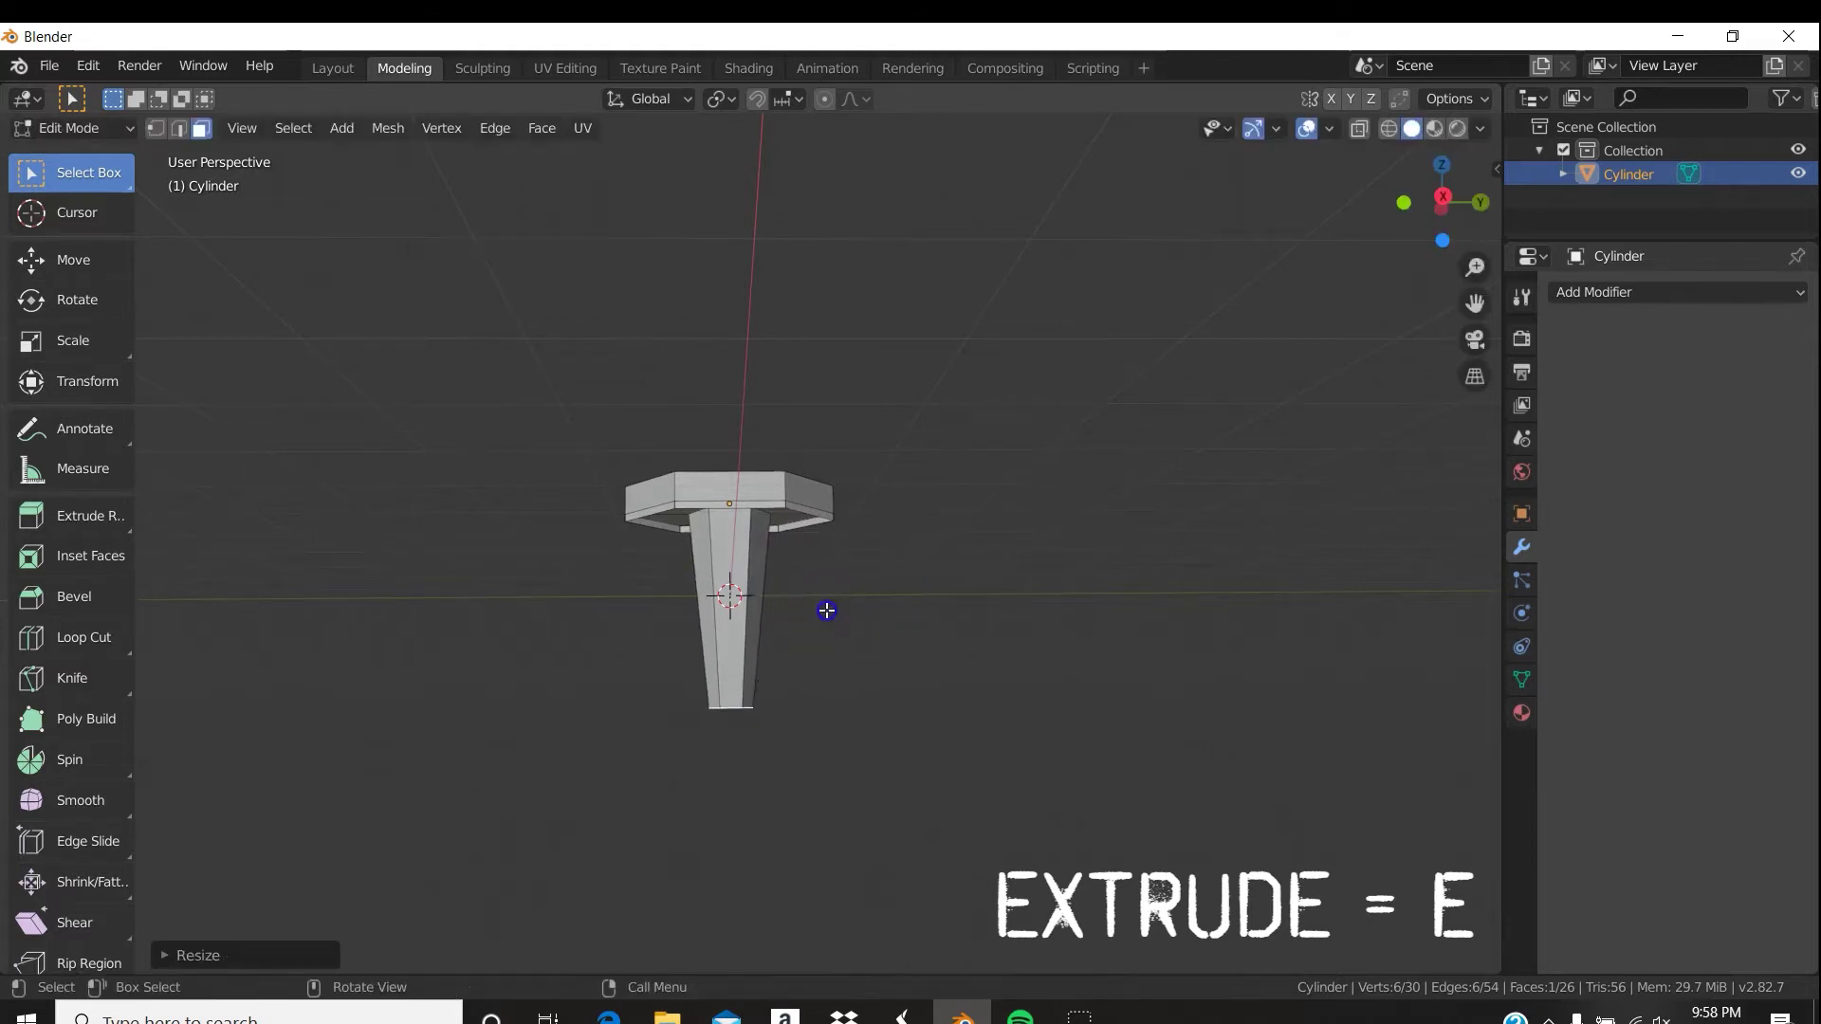
Extrude the stem's bottom face in place, then inset it outward to form a slightly wider rim.
{"action": "key", "text": "e"}
{"action": "left_click", "coordinate": [967, 782]}
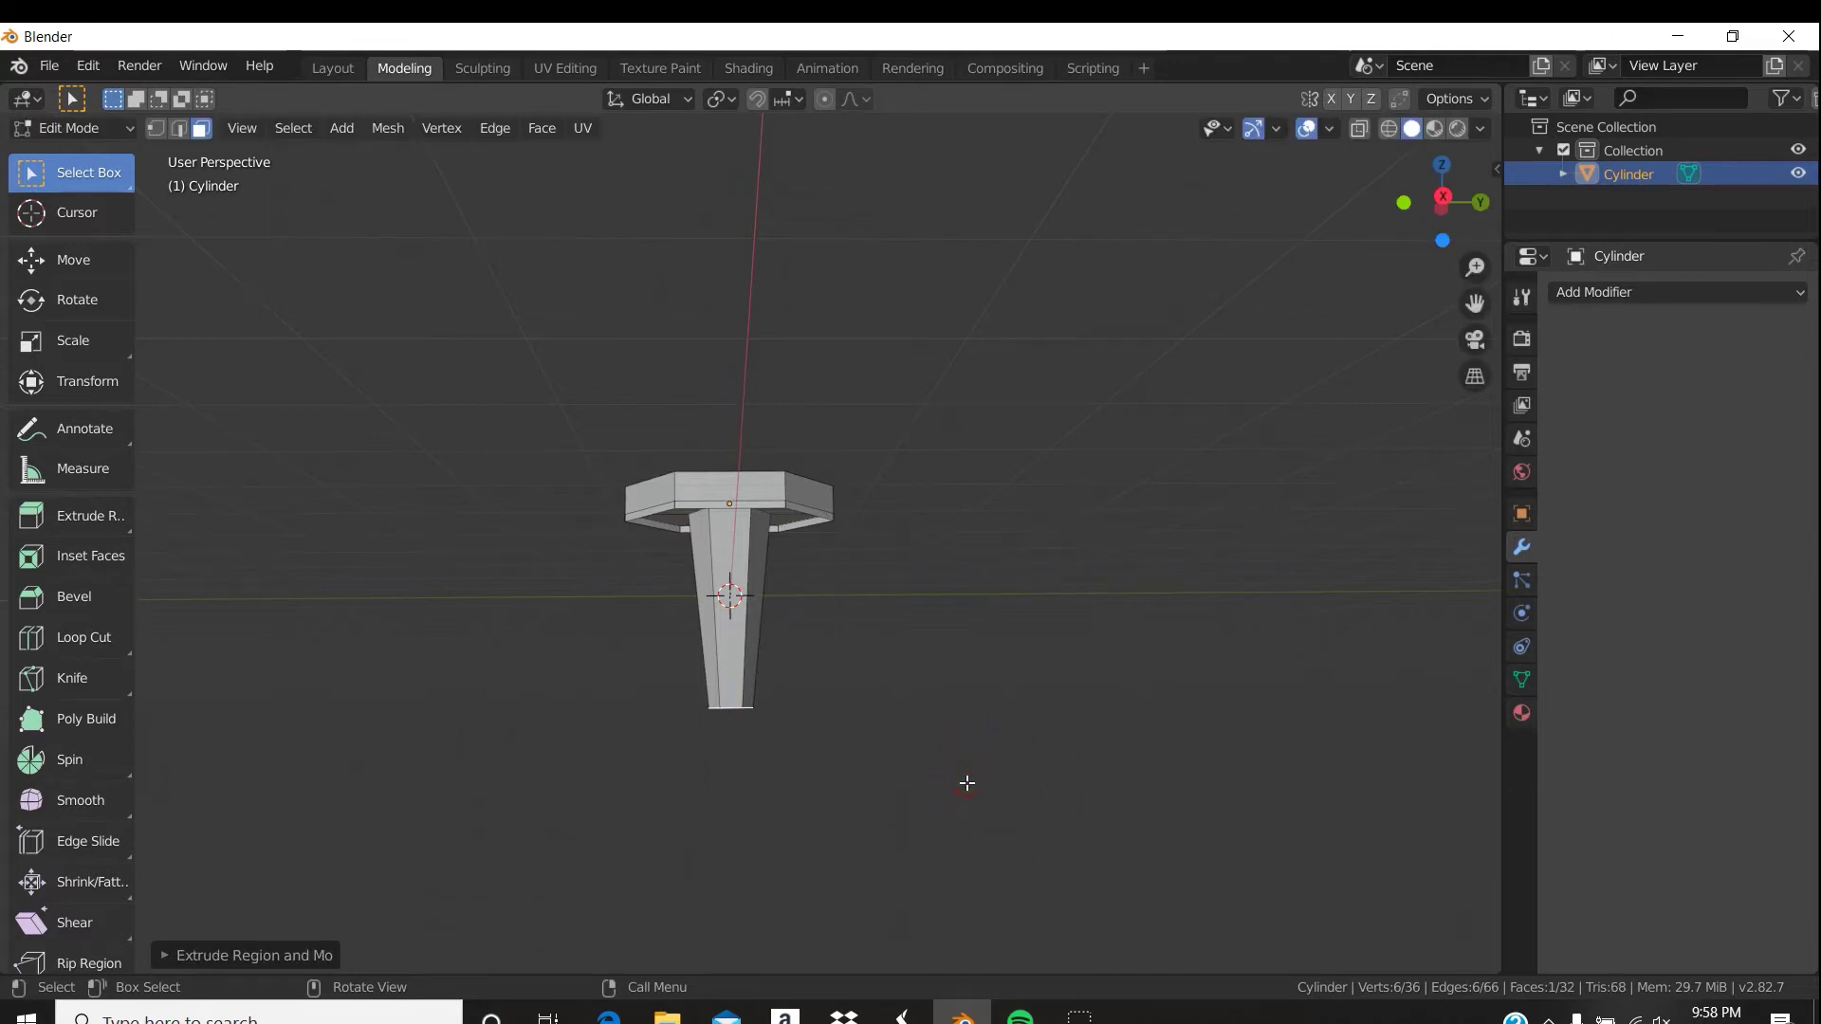
{"action": "key", "text": "i"}
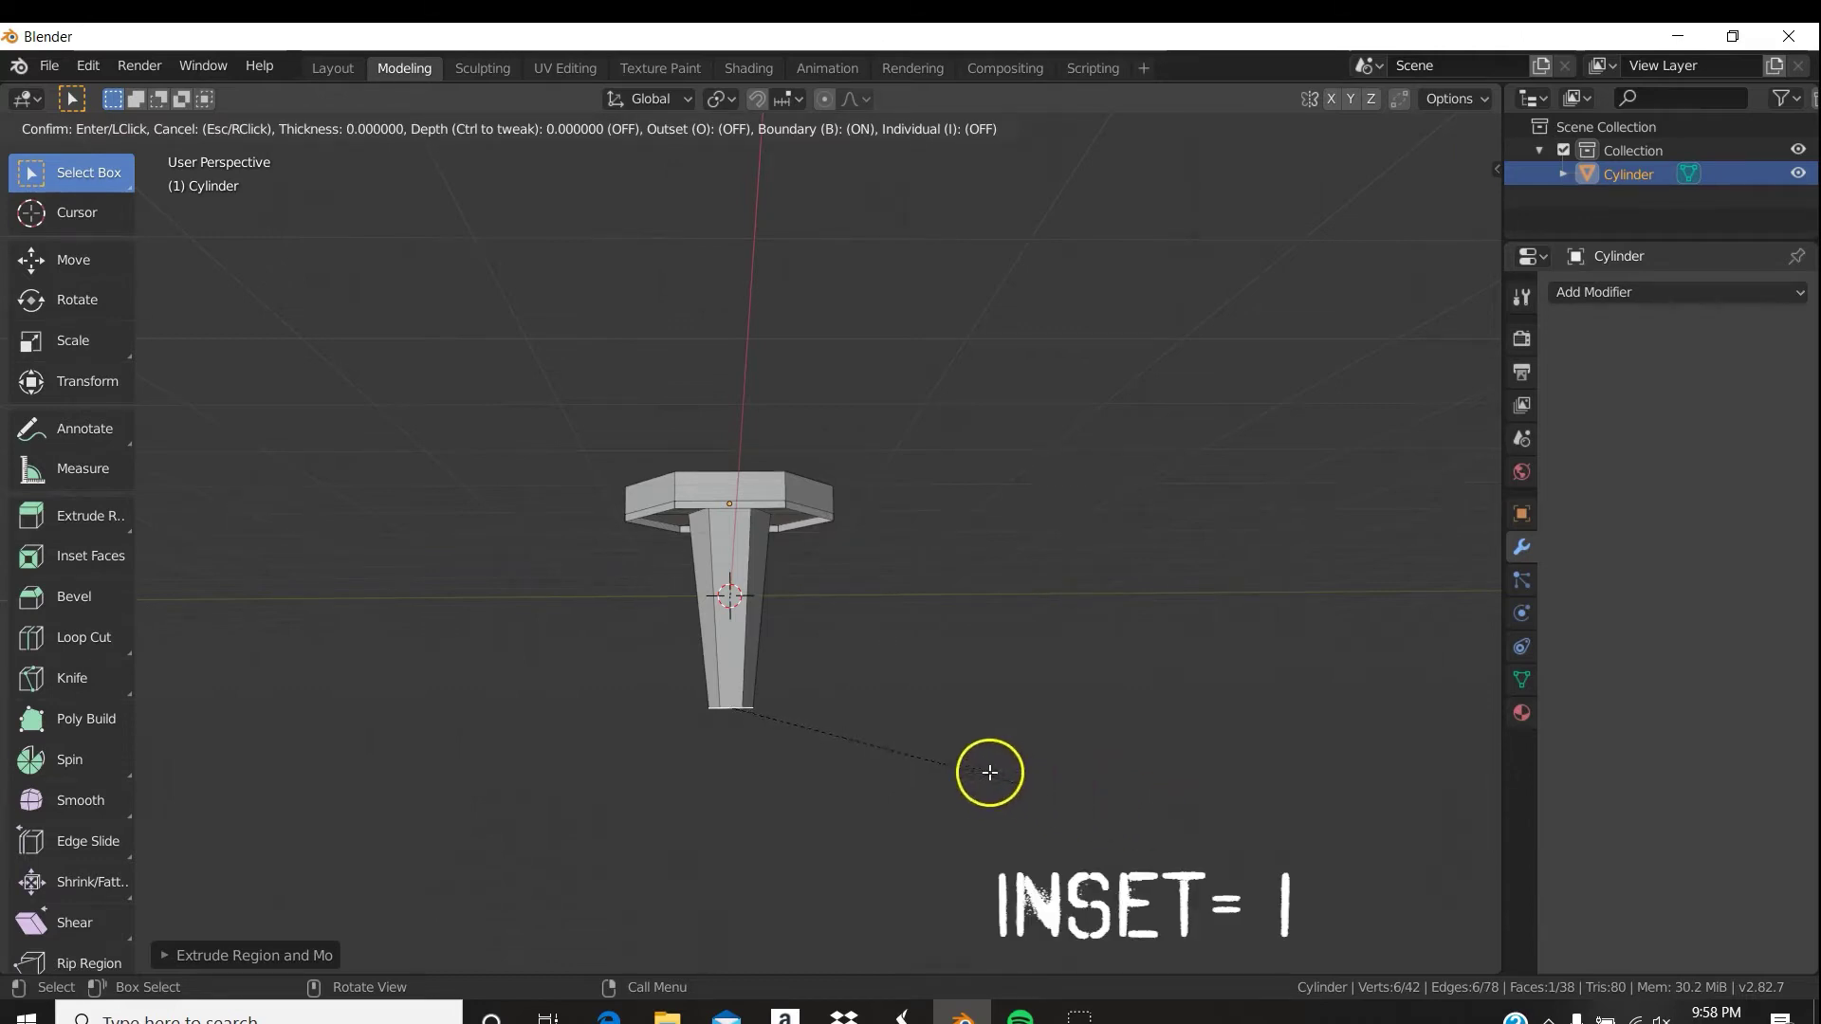
{"action": "left_click", "coordinate": [942, 738]}
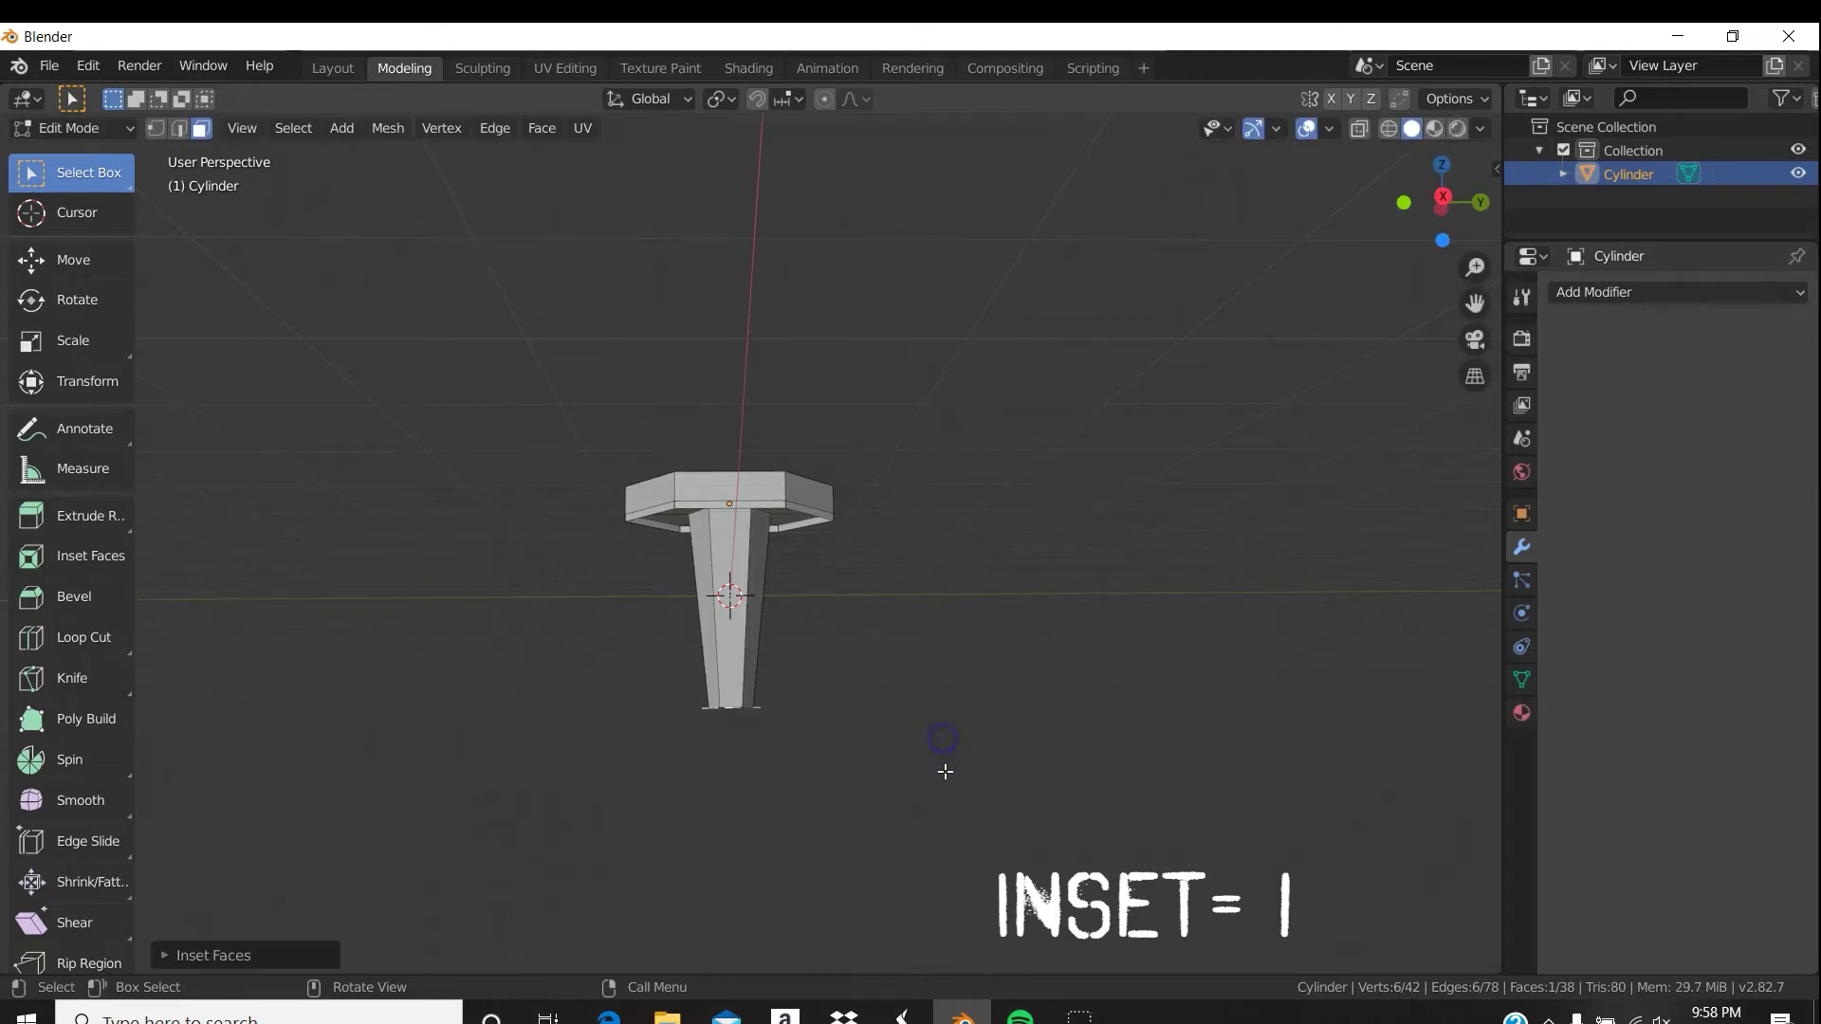
Extrude the widened bottom face down about 0.19 m and scale it to about 1.29 to flare the collar outward.
{"action": "key", "text": "e"}
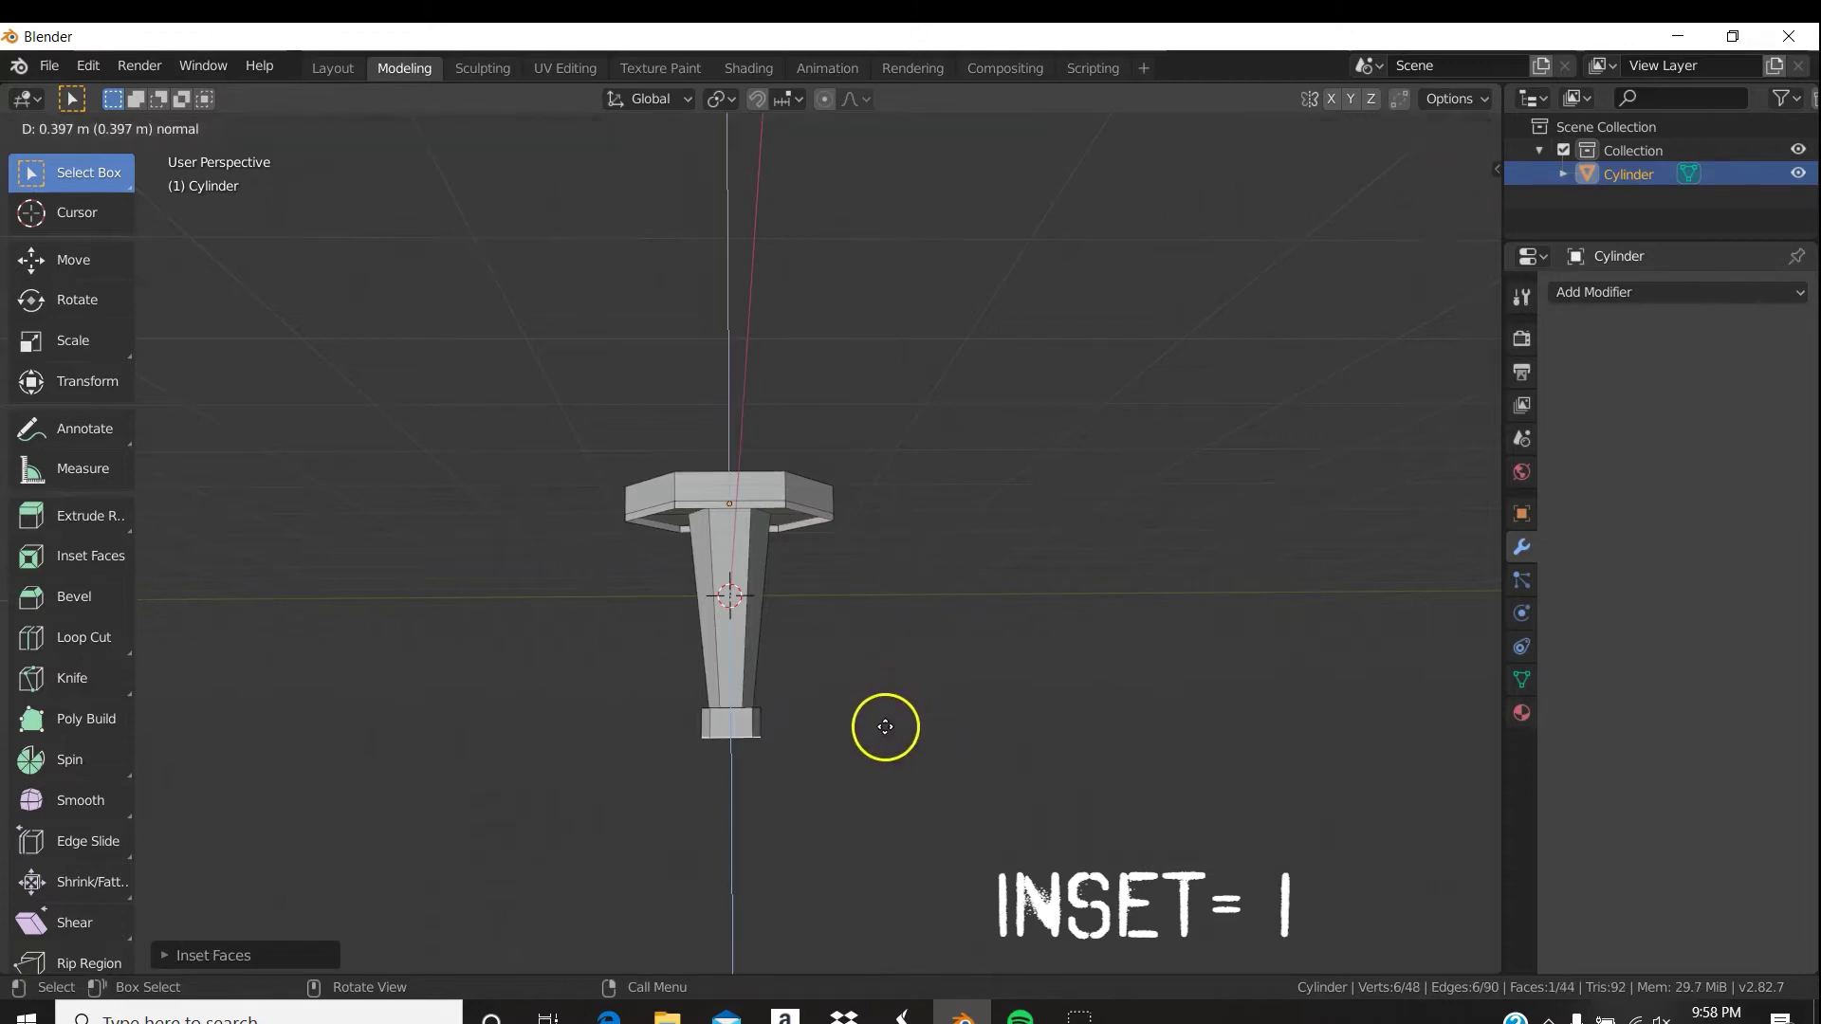
{"action": "key", "text": "e"}
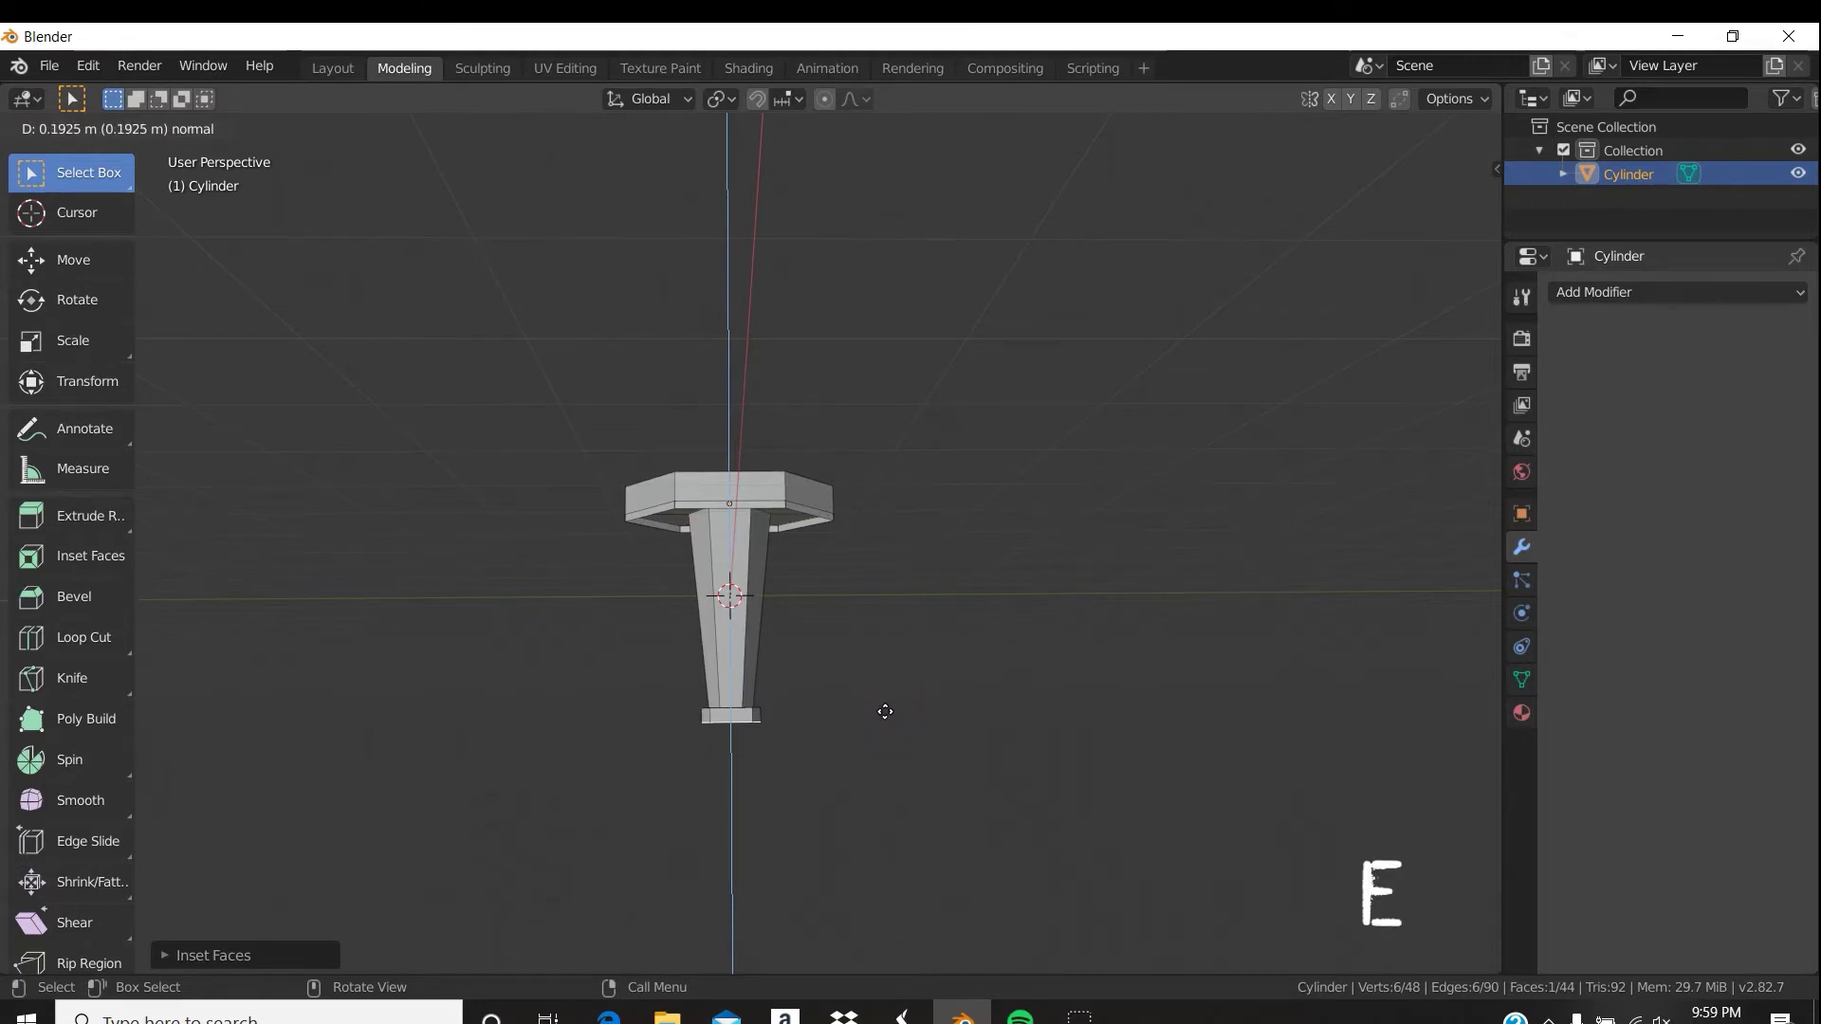
{"action": "left_click", "coordinate": [885, 711]}
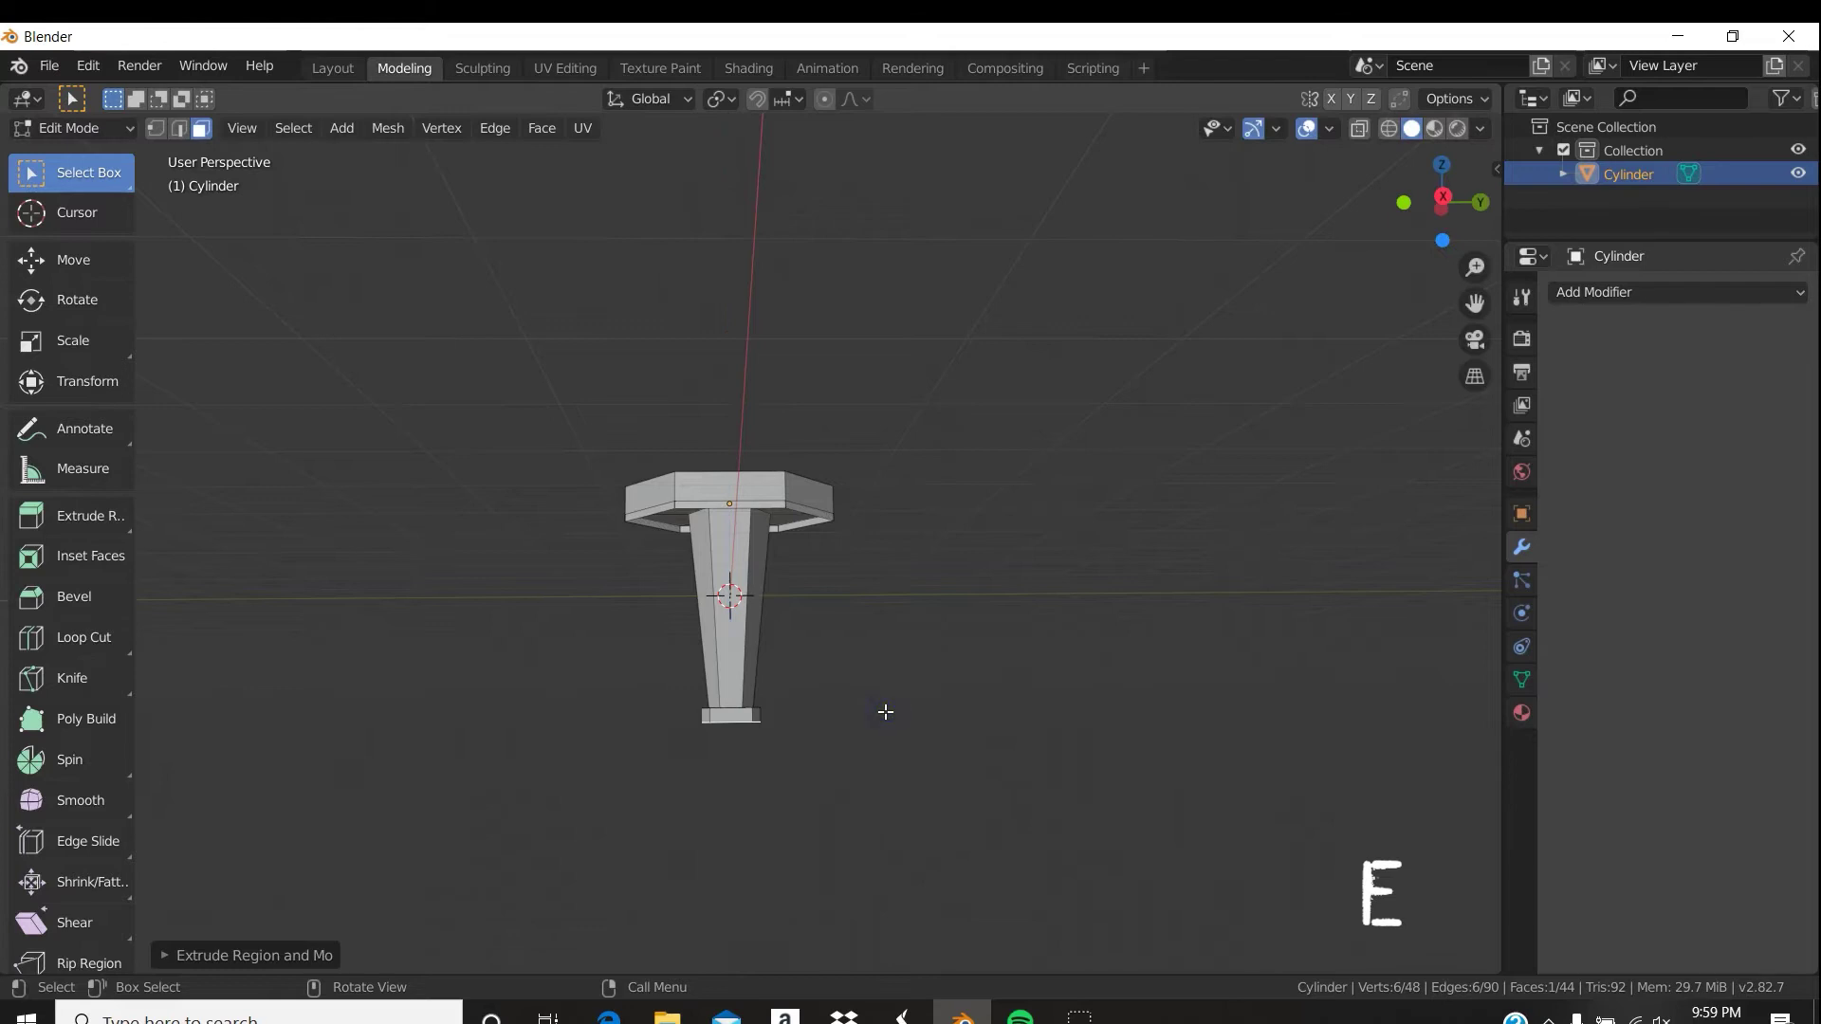
{"action": "key", "text": "s"}
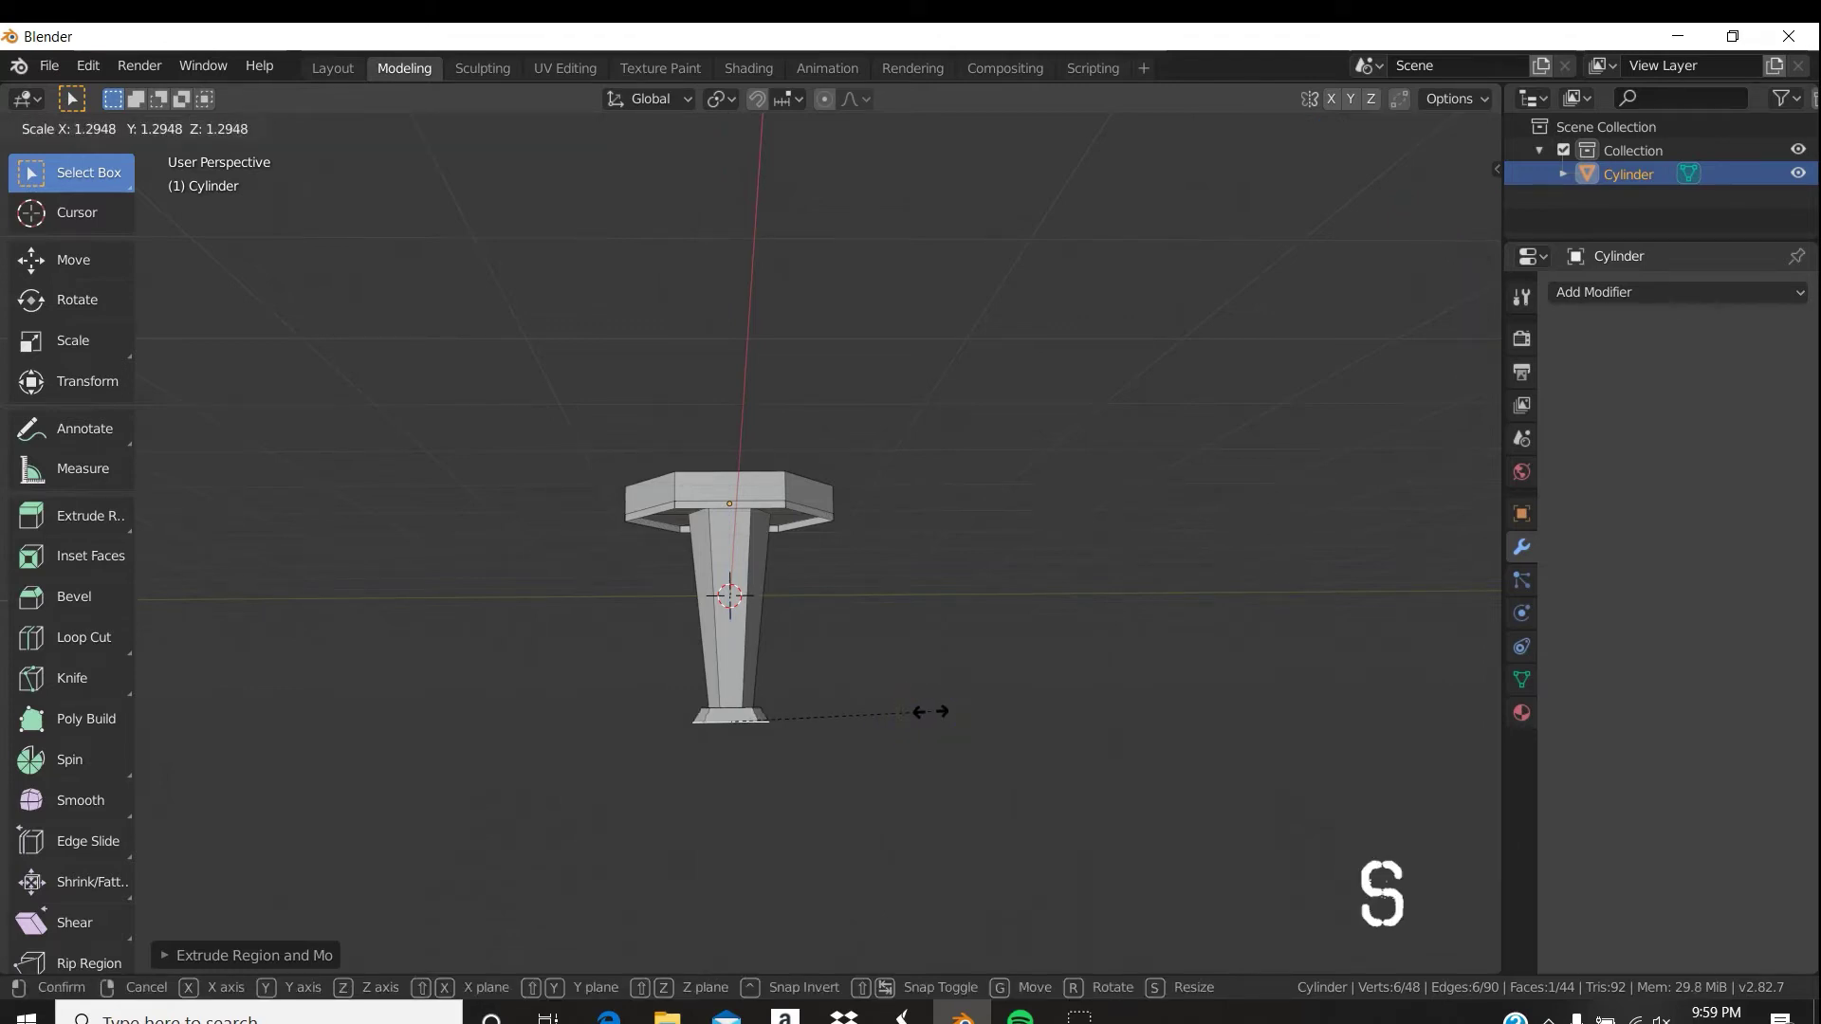
{"action": "left_click", "coordinate": [926, 711]}
Extrude the flared bottom face about 0.65 m downward to form a thicker foot block.
{"action": "mouse_move", "coordinate": [925, 749]}
{"action": "middle_mouse_down"}
{"action": "mouse_move", "coordinate": [911, 758]}
{"action": "mouse_move", "coordinate": [910, 712]}
{"action": "mouse_move", "coordinate": [912, 745]}
{"action": "middle_mouse_up"}
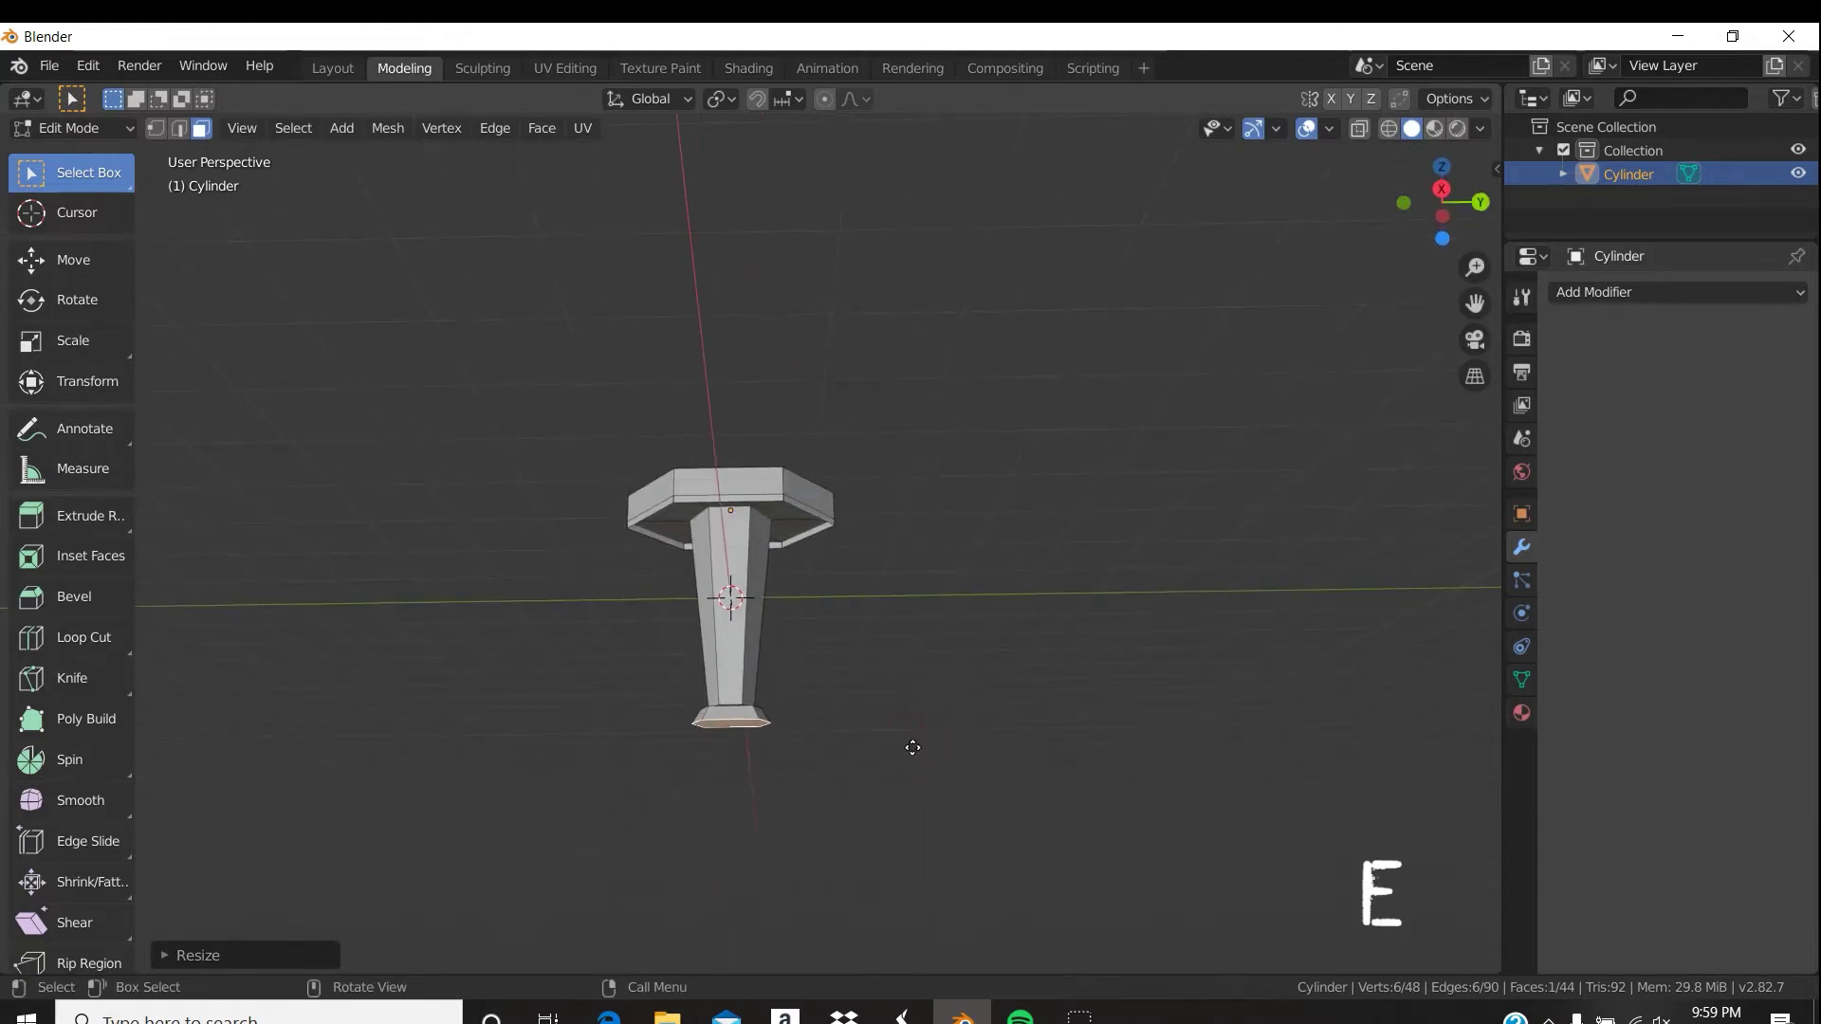
{"action": "key", "text": "e"}
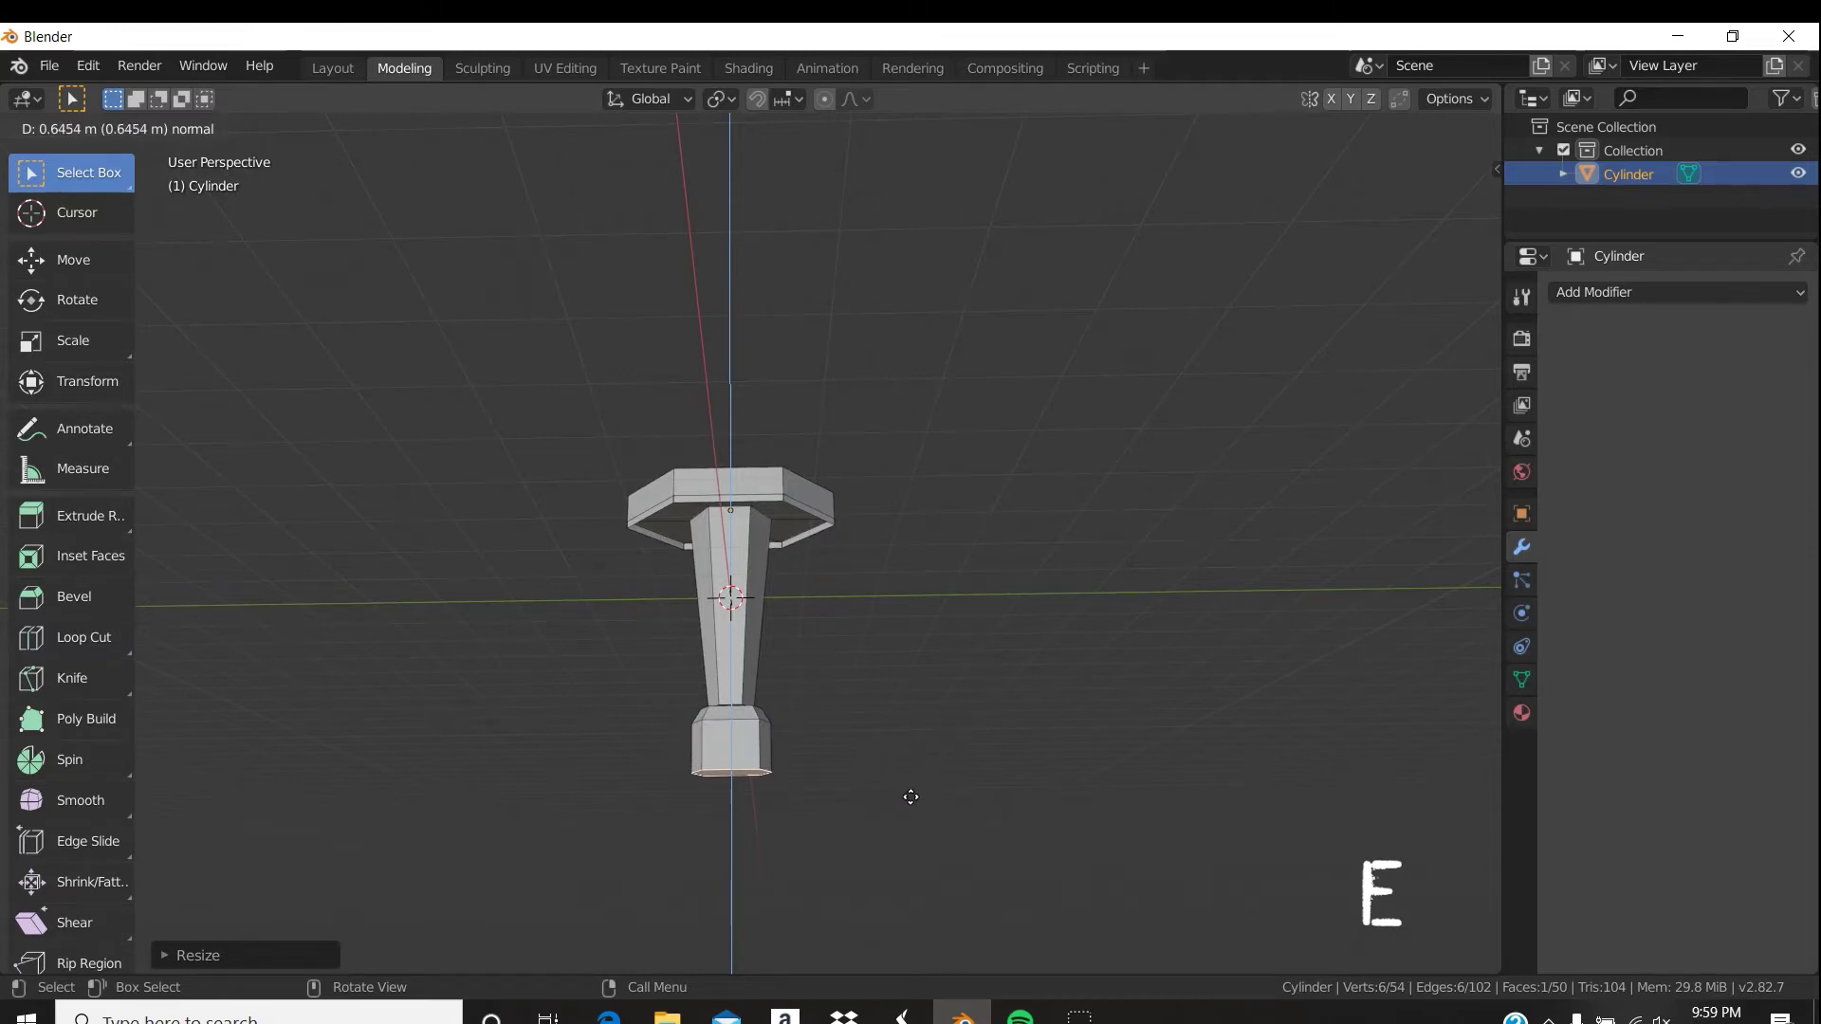
{"action": "left_click", "coordinate": [911, 797]}
Inset the bottom face of the foot block by about 0.093.
{"action": "middle_click_drag", "start_coordinate": [895, 679], "coordinate": [1000, 642]}
{"action": "middle_click_drag", "start_coordinate": [796, 741], "coordinate": [1105, 687]}
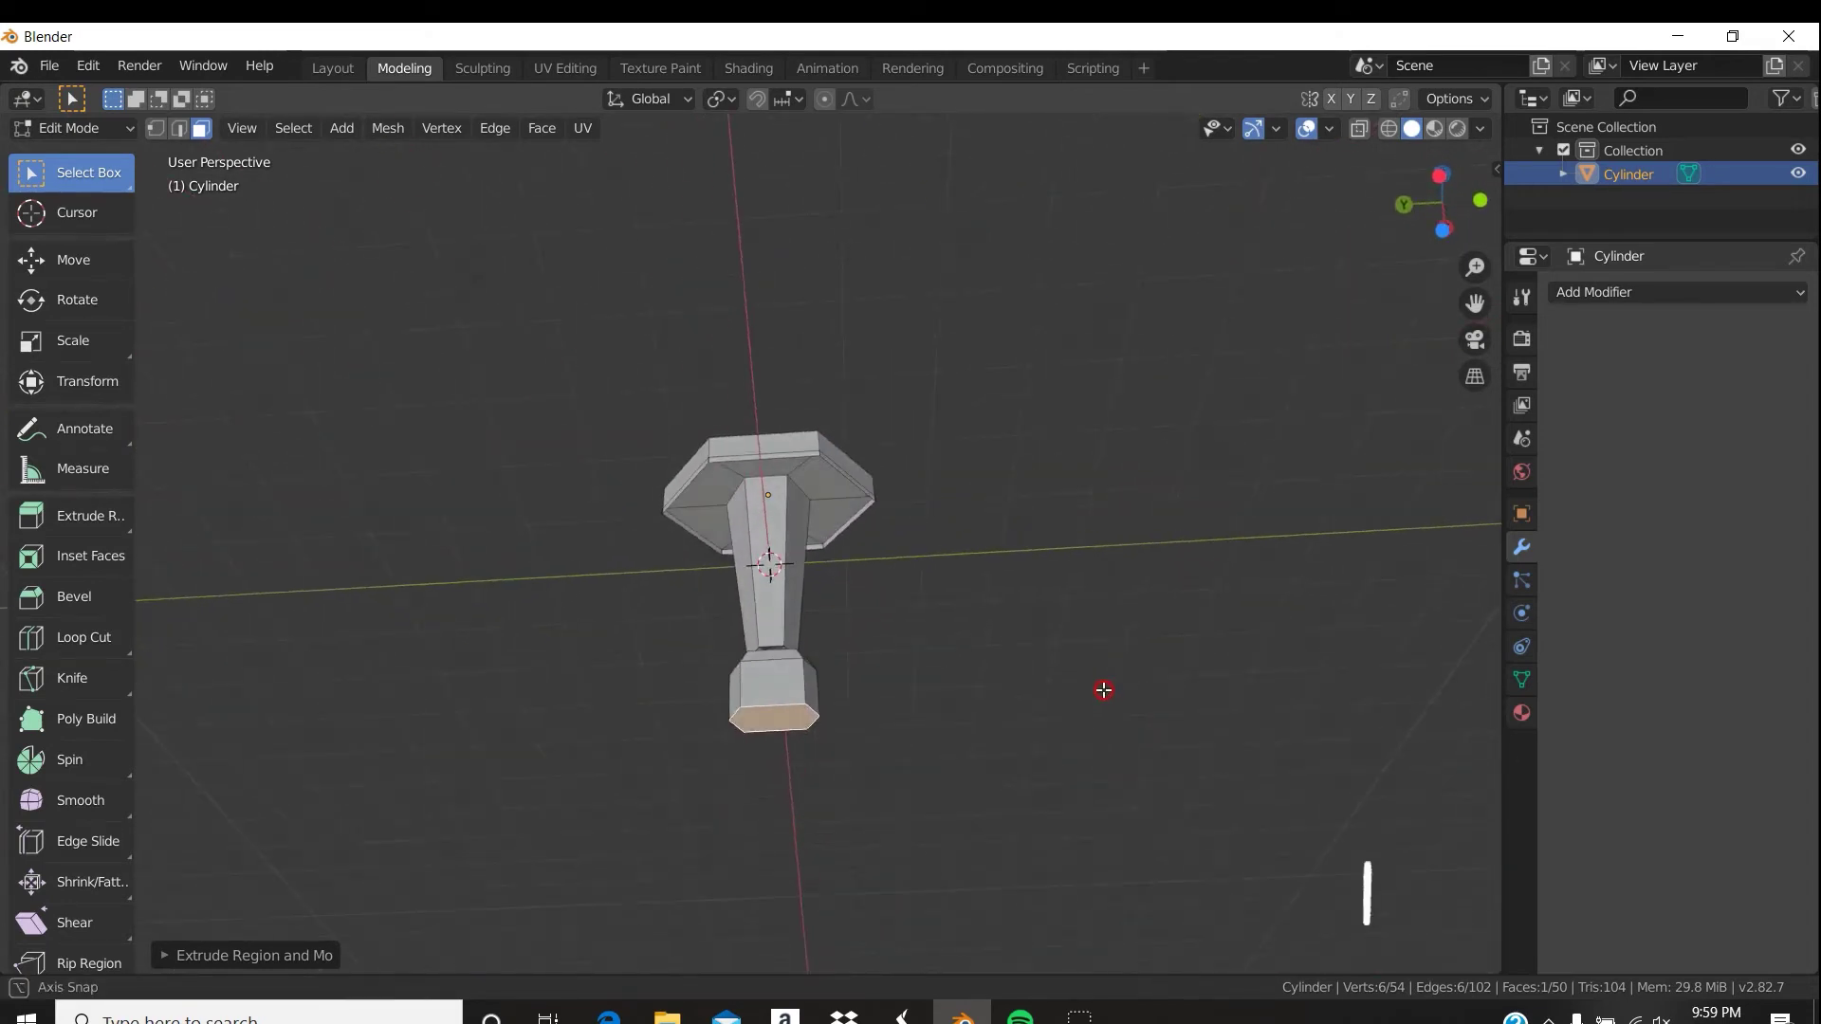
{"action": "key", "text": "i"}
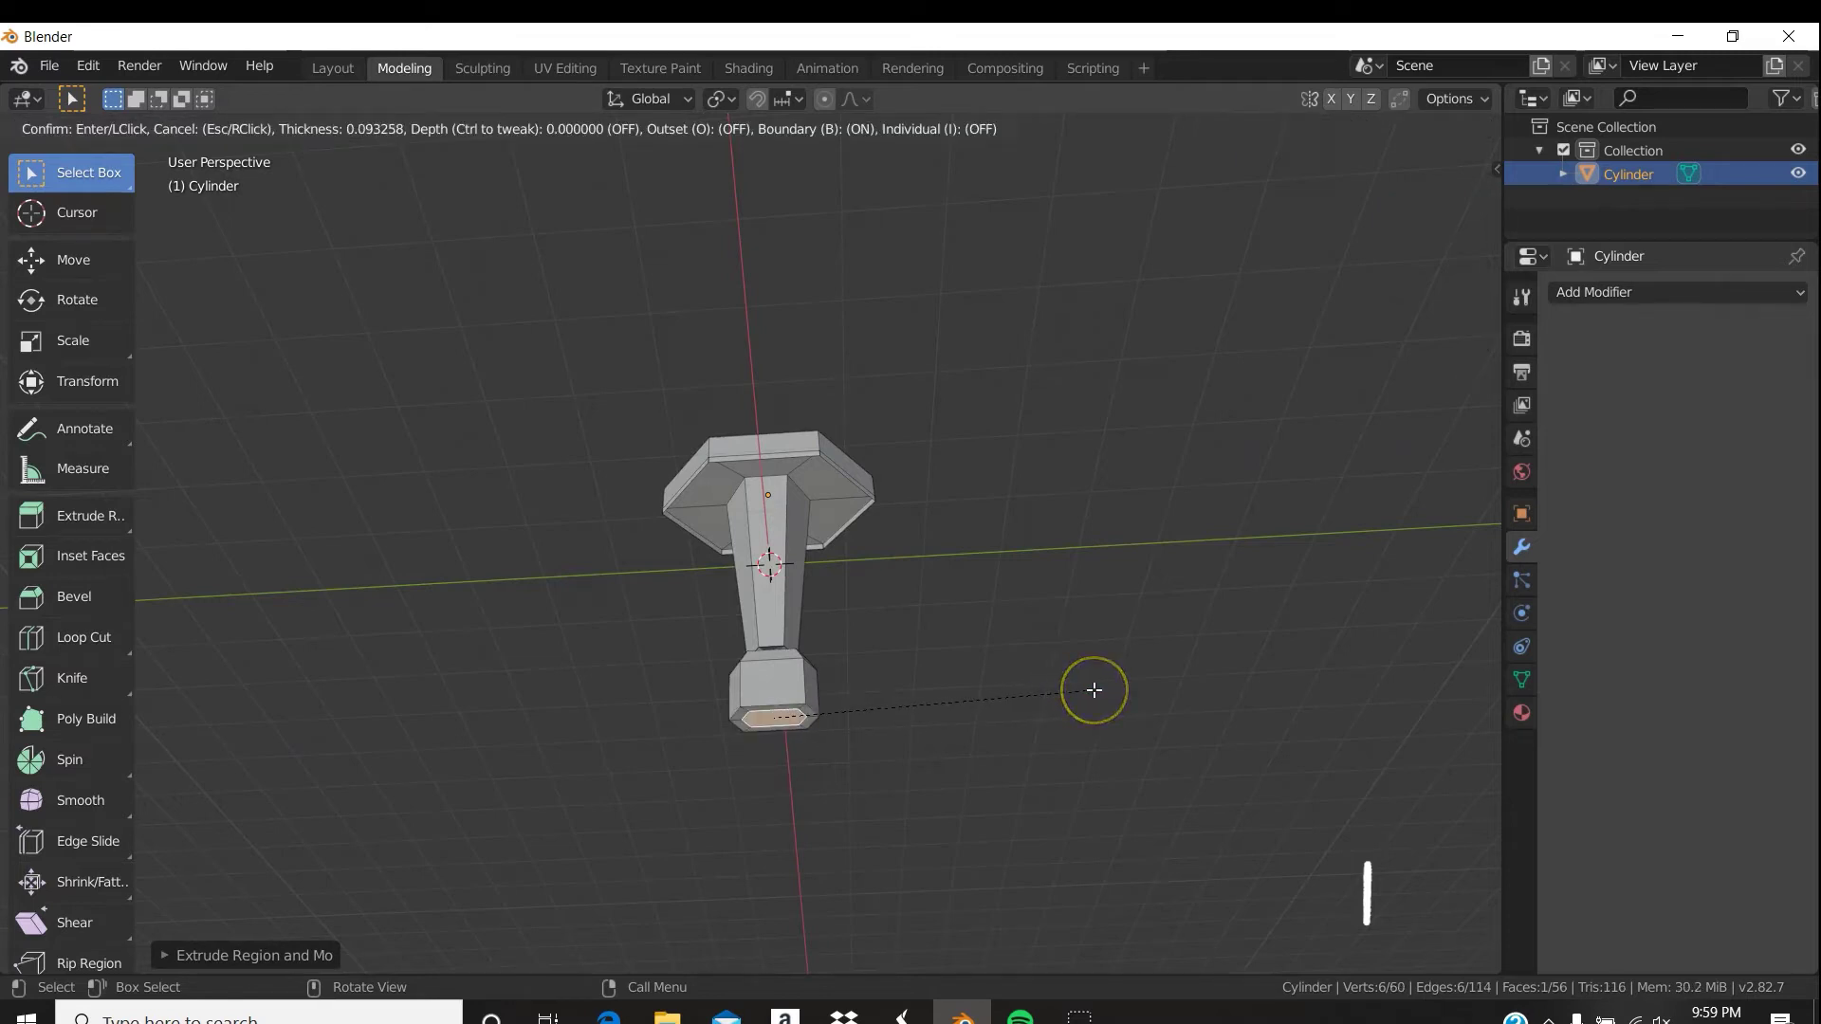
{"action": "left_click", "coordinate": [1094, 690]}
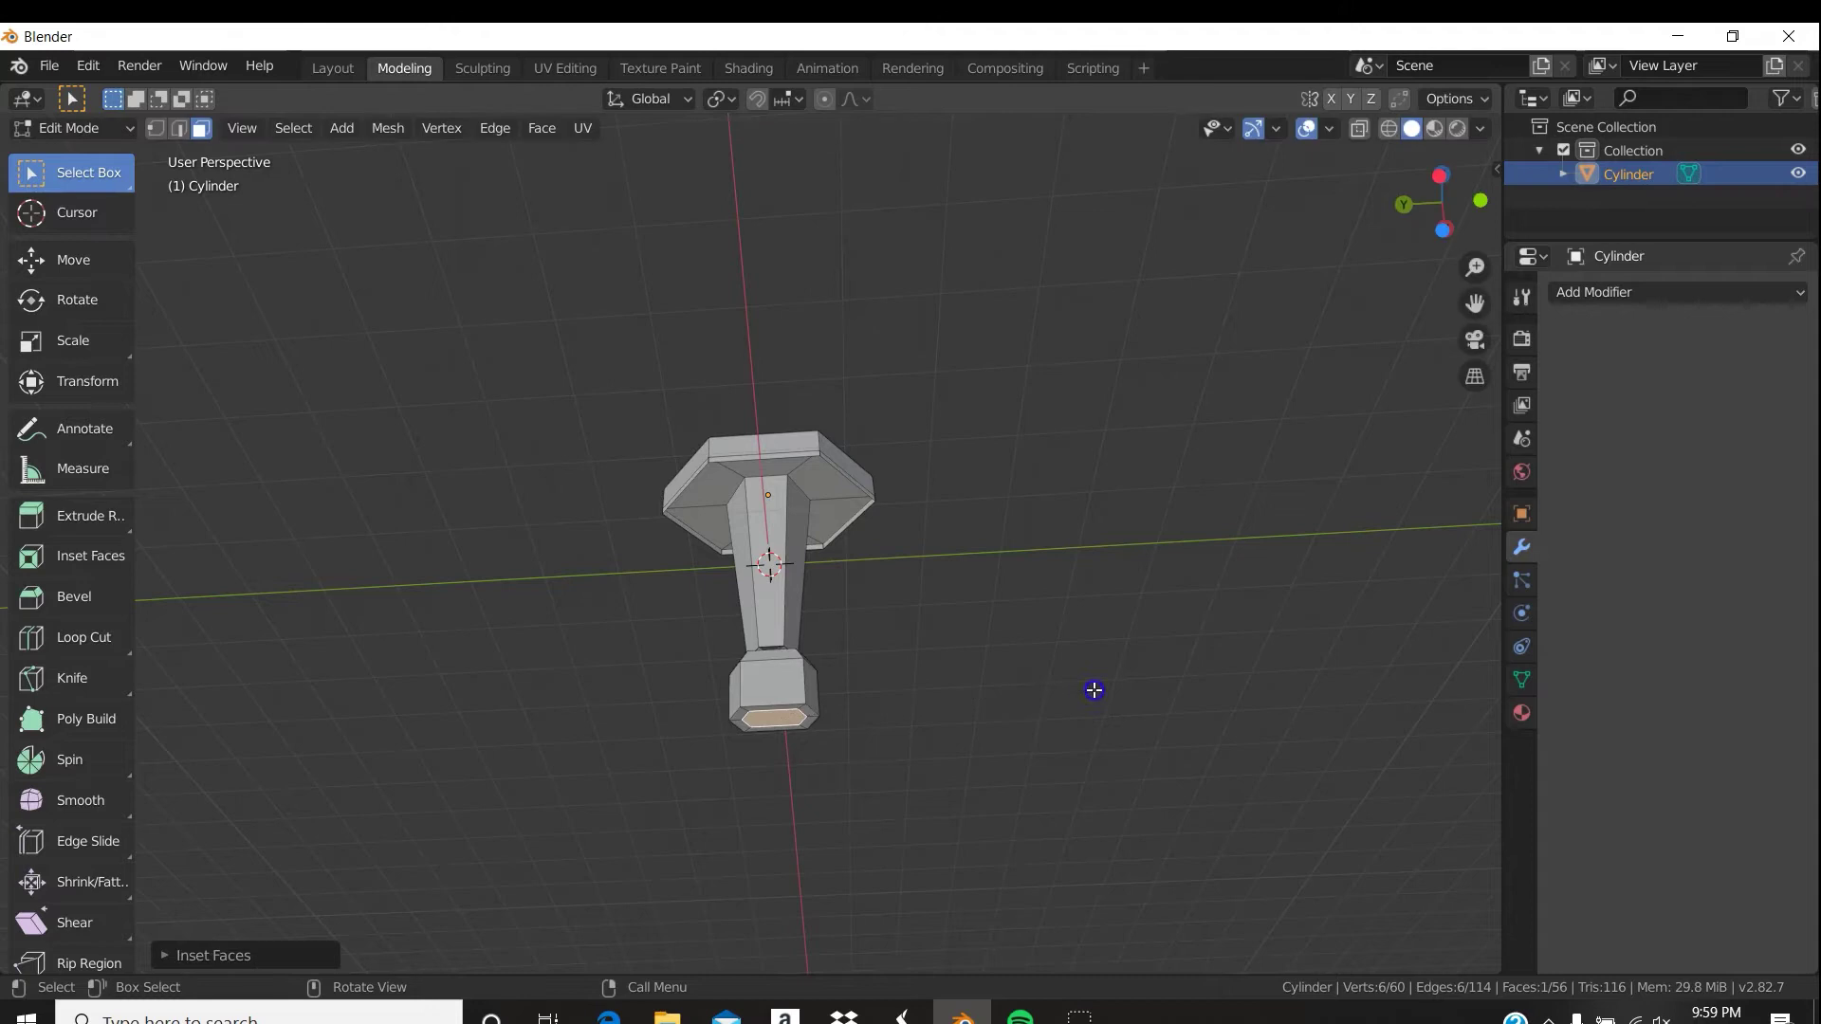
Narrow the inset face under the foot block by scaling it down along the global Y axis.
{"action": "key", "text": "s"}
{"action": "key", "text": "y"}
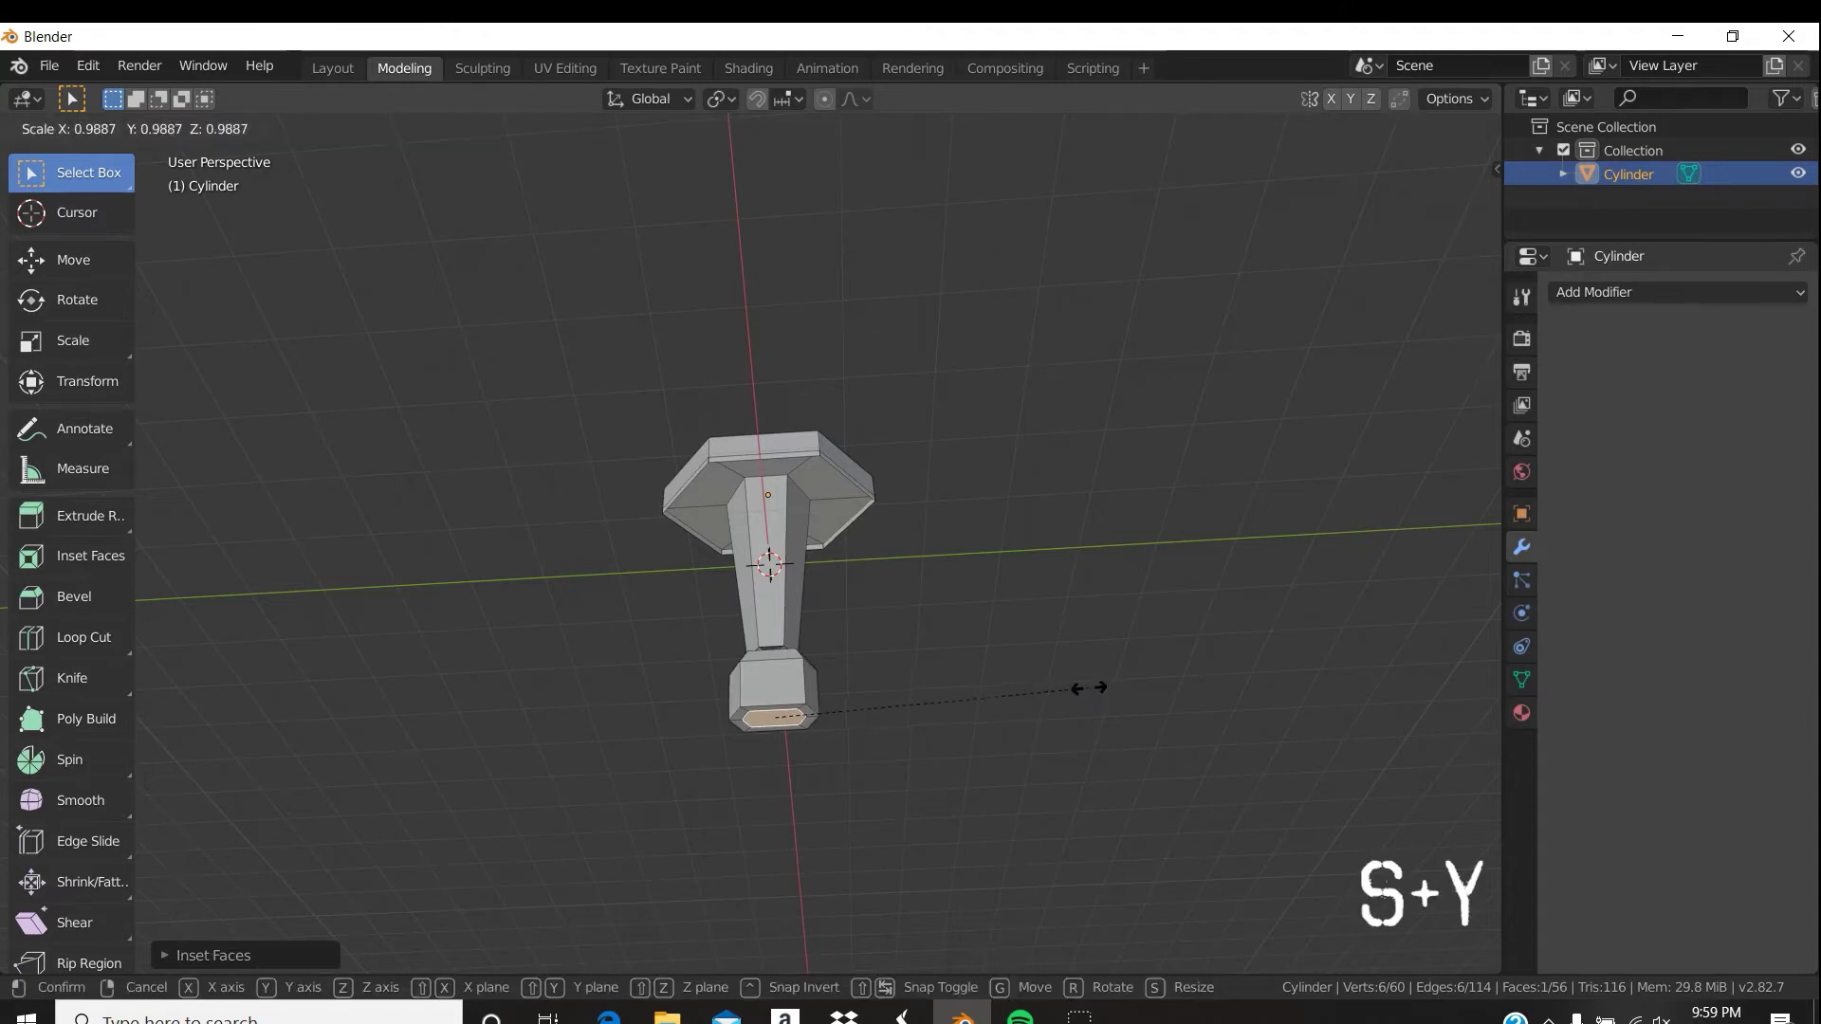
{"action": "left_click", "coordinate": [1091, 687]}
{"action": "key", "text": "x"}
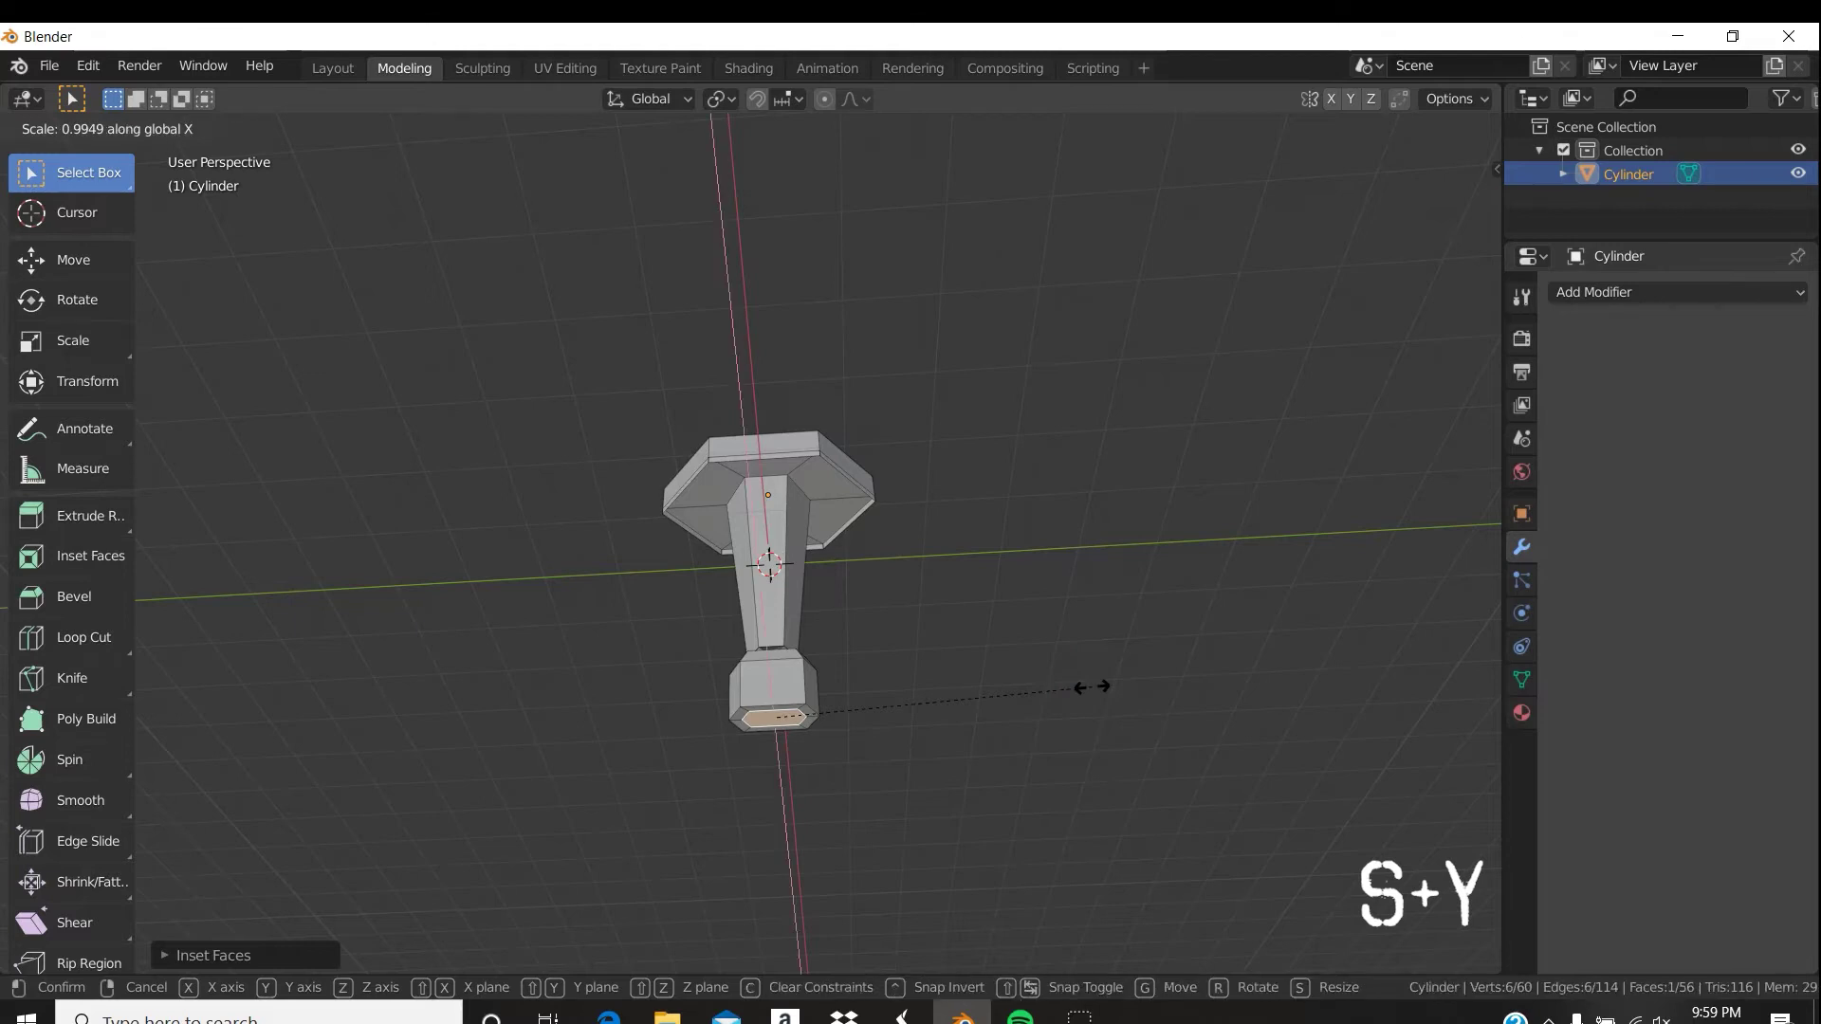
{"action": "key", "text": "y"}
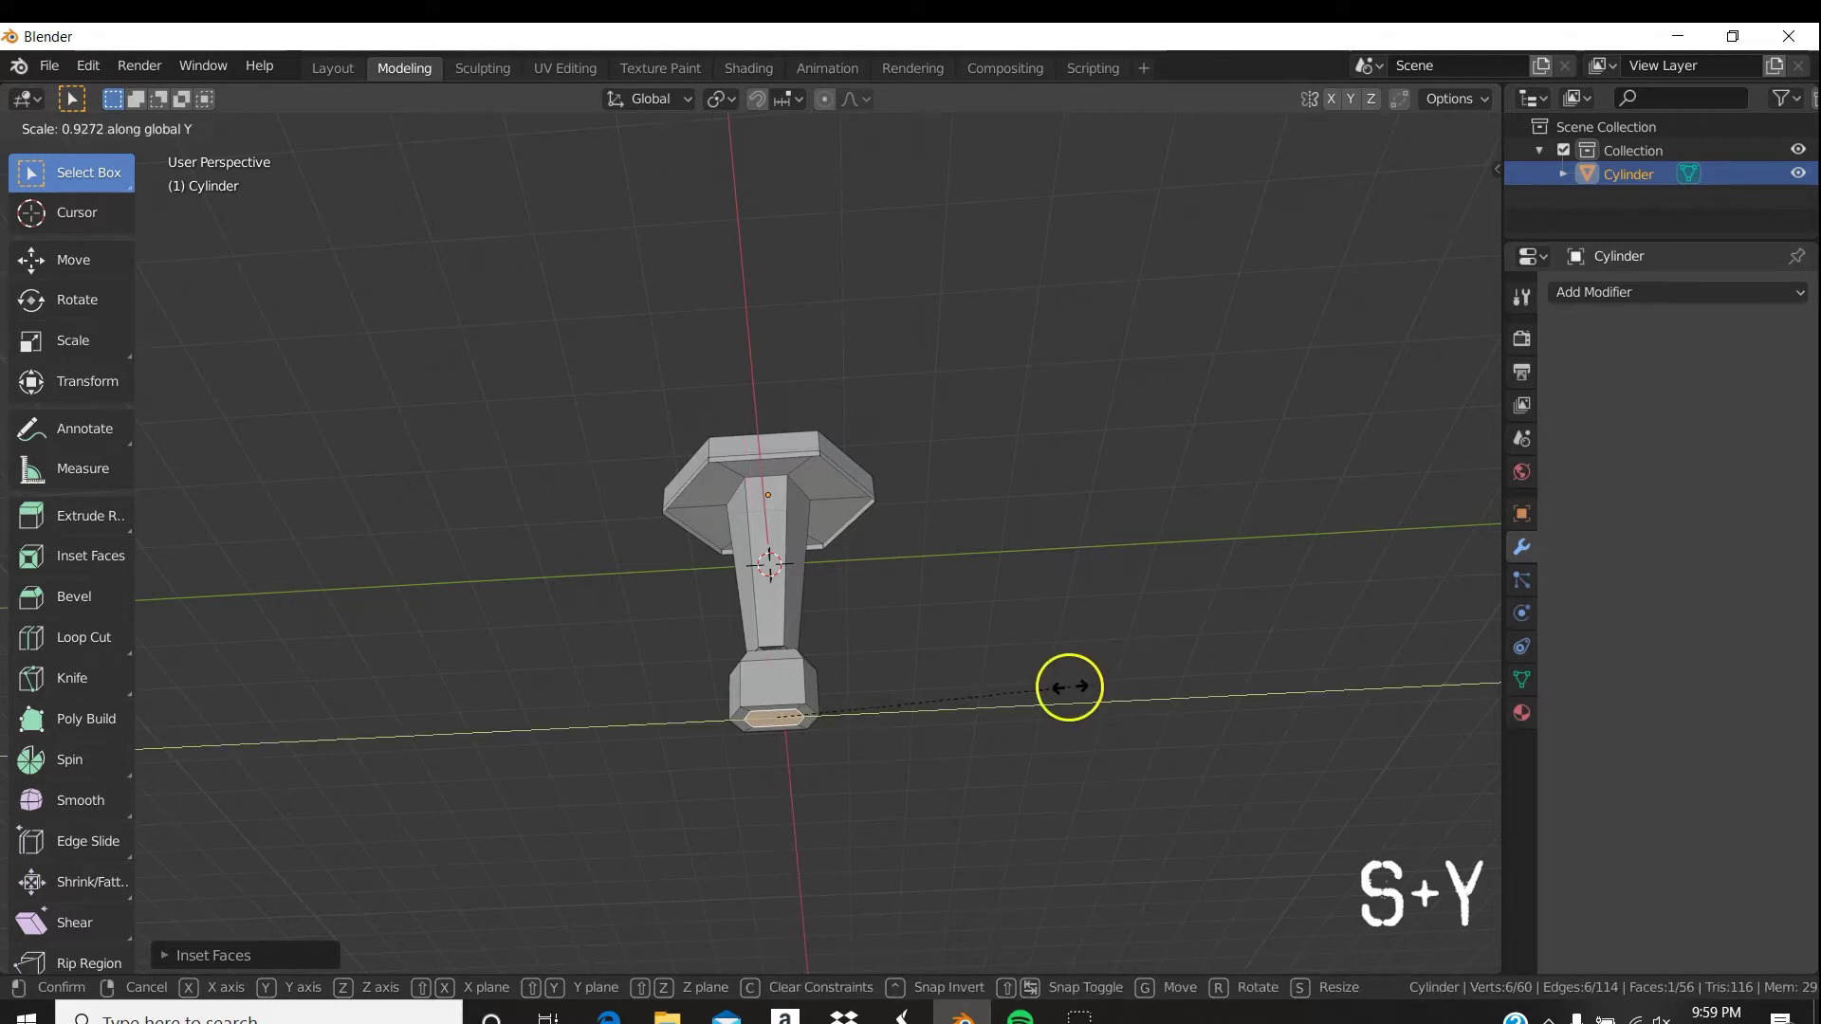
{"action": "left_click", "coordinate": [1008, 685]}
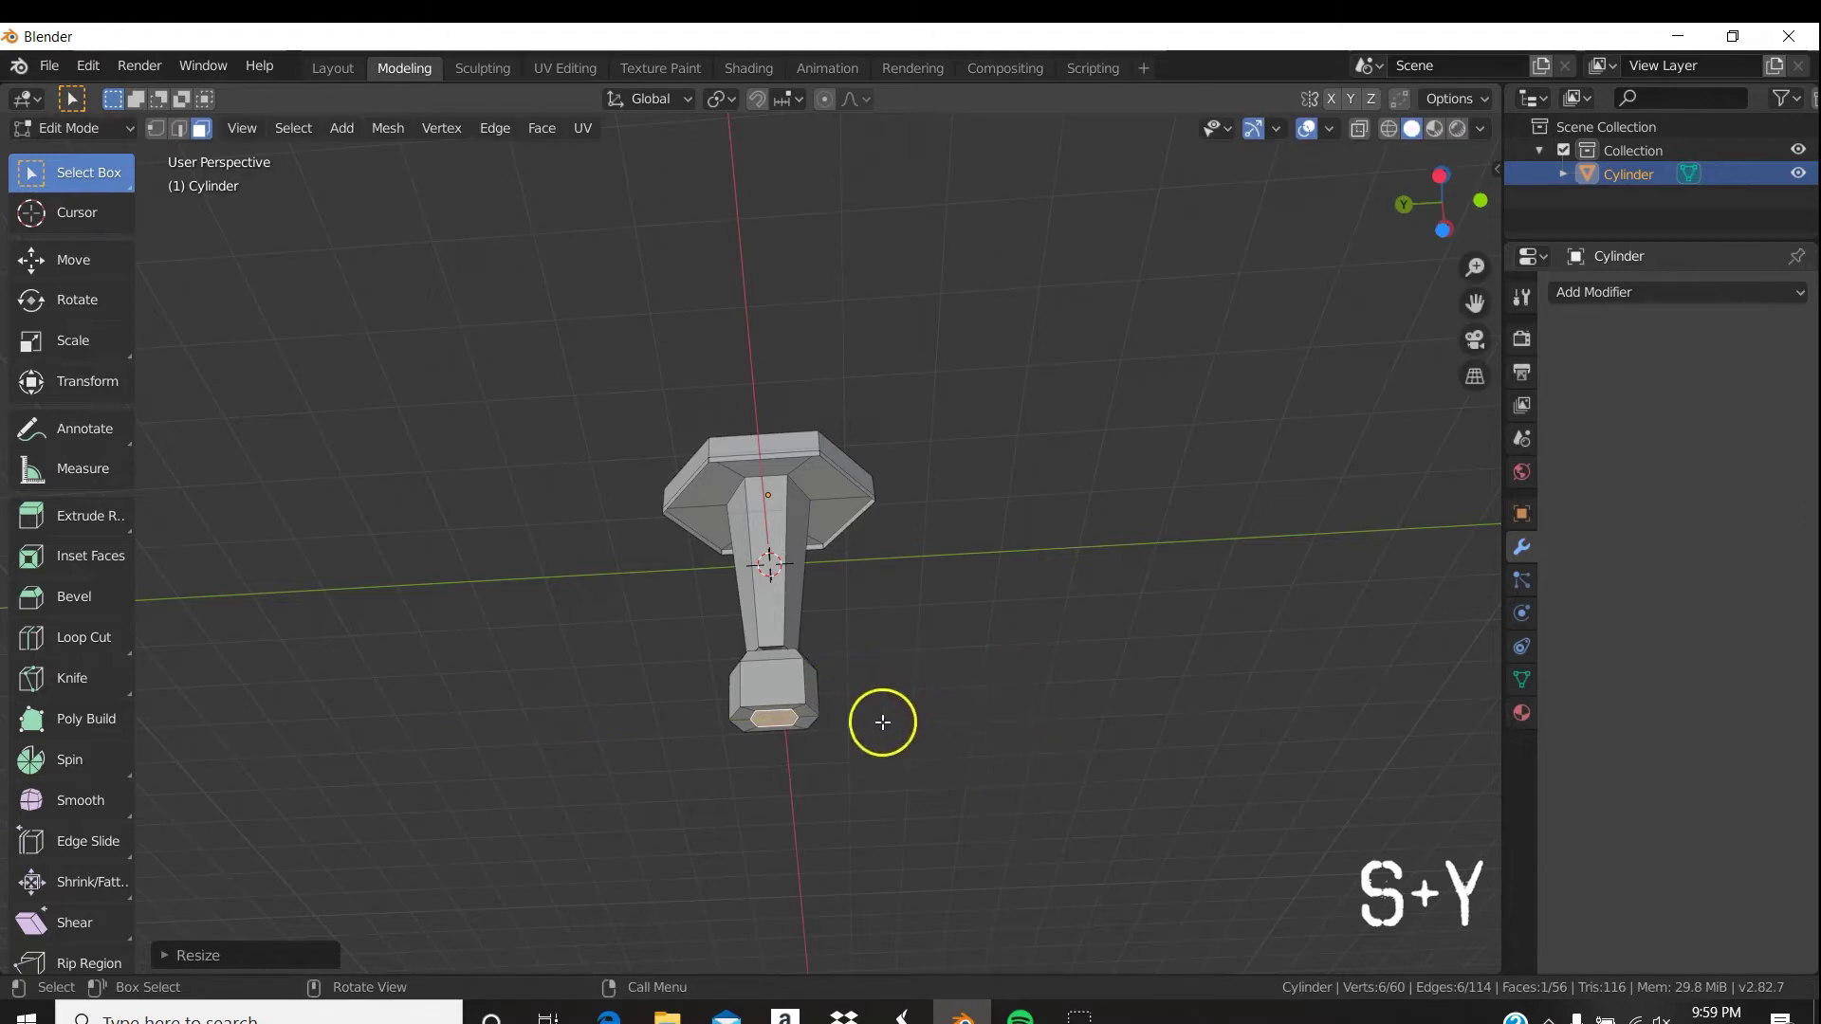
Scale the inset face under the foot block to about 1.13 along the global X axis.
{"action": "middle_click_drag", "start_coordinate": [916, 679], "coordinate": [891, 519]}
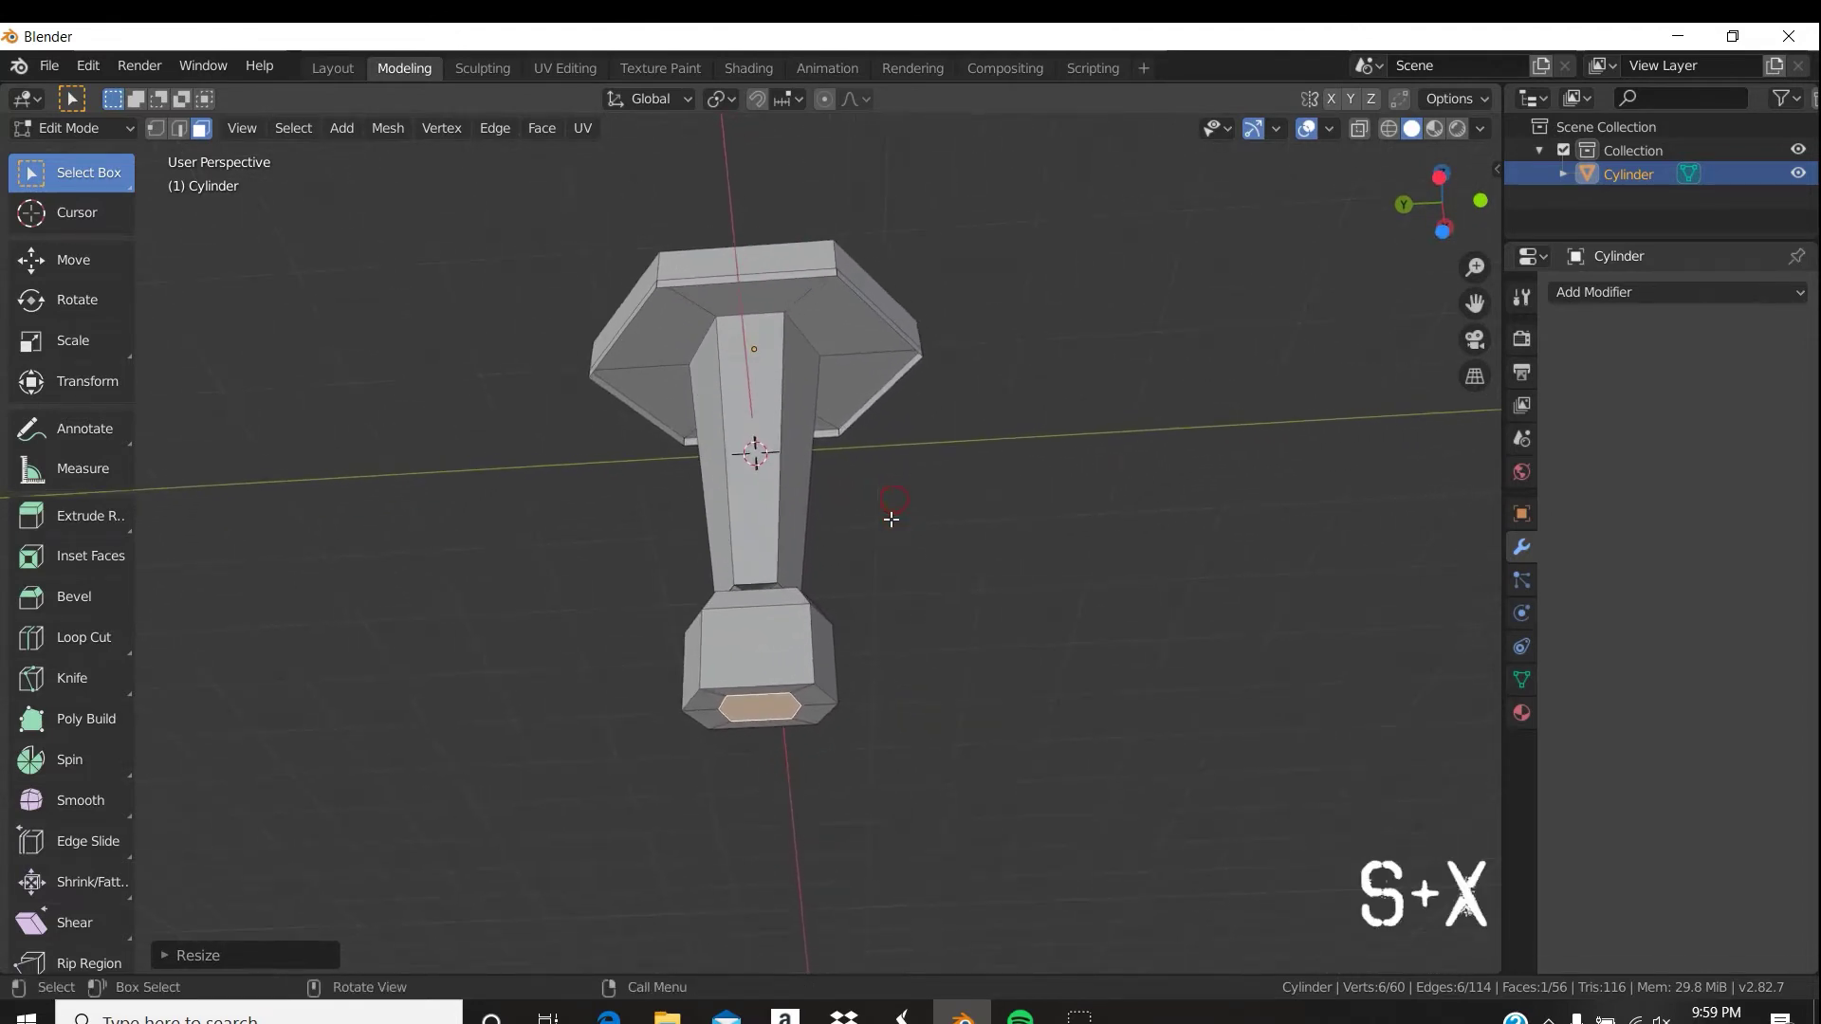
{"action": "middle_click_drag", "start_coordinate": [914, 614], "coordinate": [912, 597]}
{"action": "key", "text": "s"}
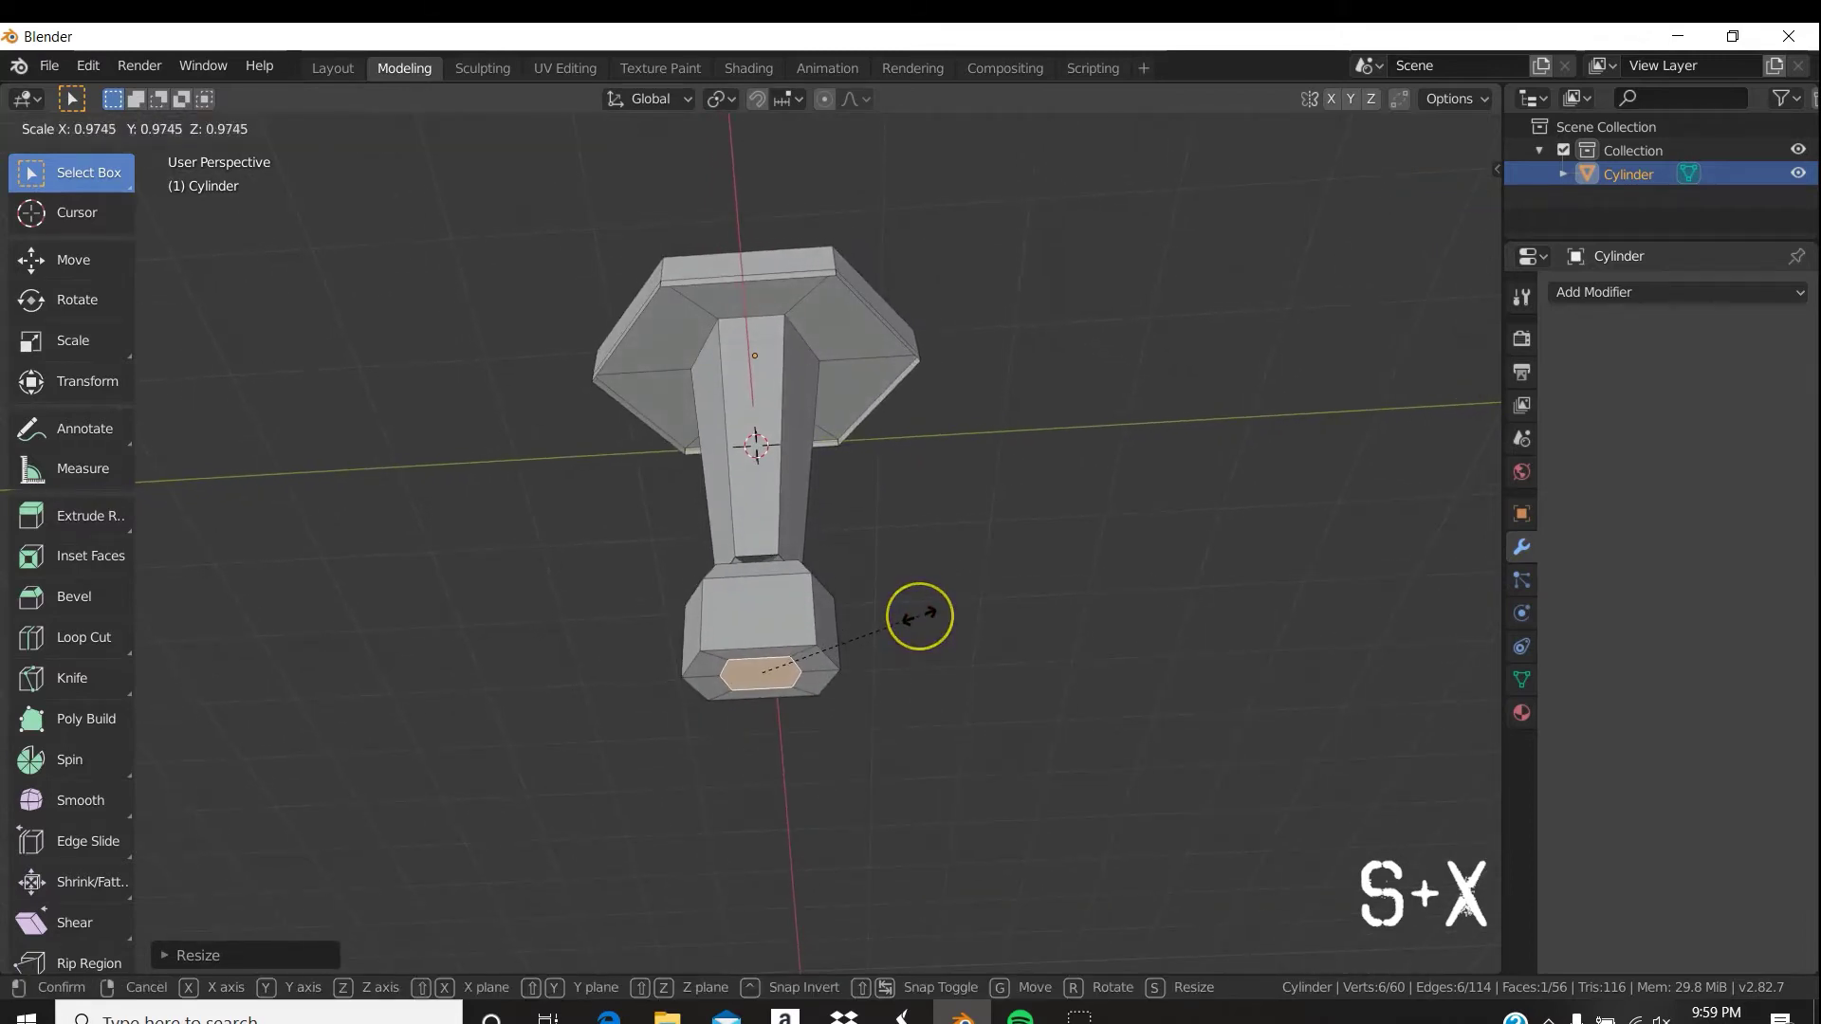
{"action": "key", "text": "x"}
{"action": "mouse_move", "coordinate": [912, 612]}
{"action": "middle_mouse_down"}
{"action": "mouse_move", "coordinate": [891, 606]}
{"action": "mouse_move", "coordinate": [936, 588]}
{"action": "middle_mouse_up"}
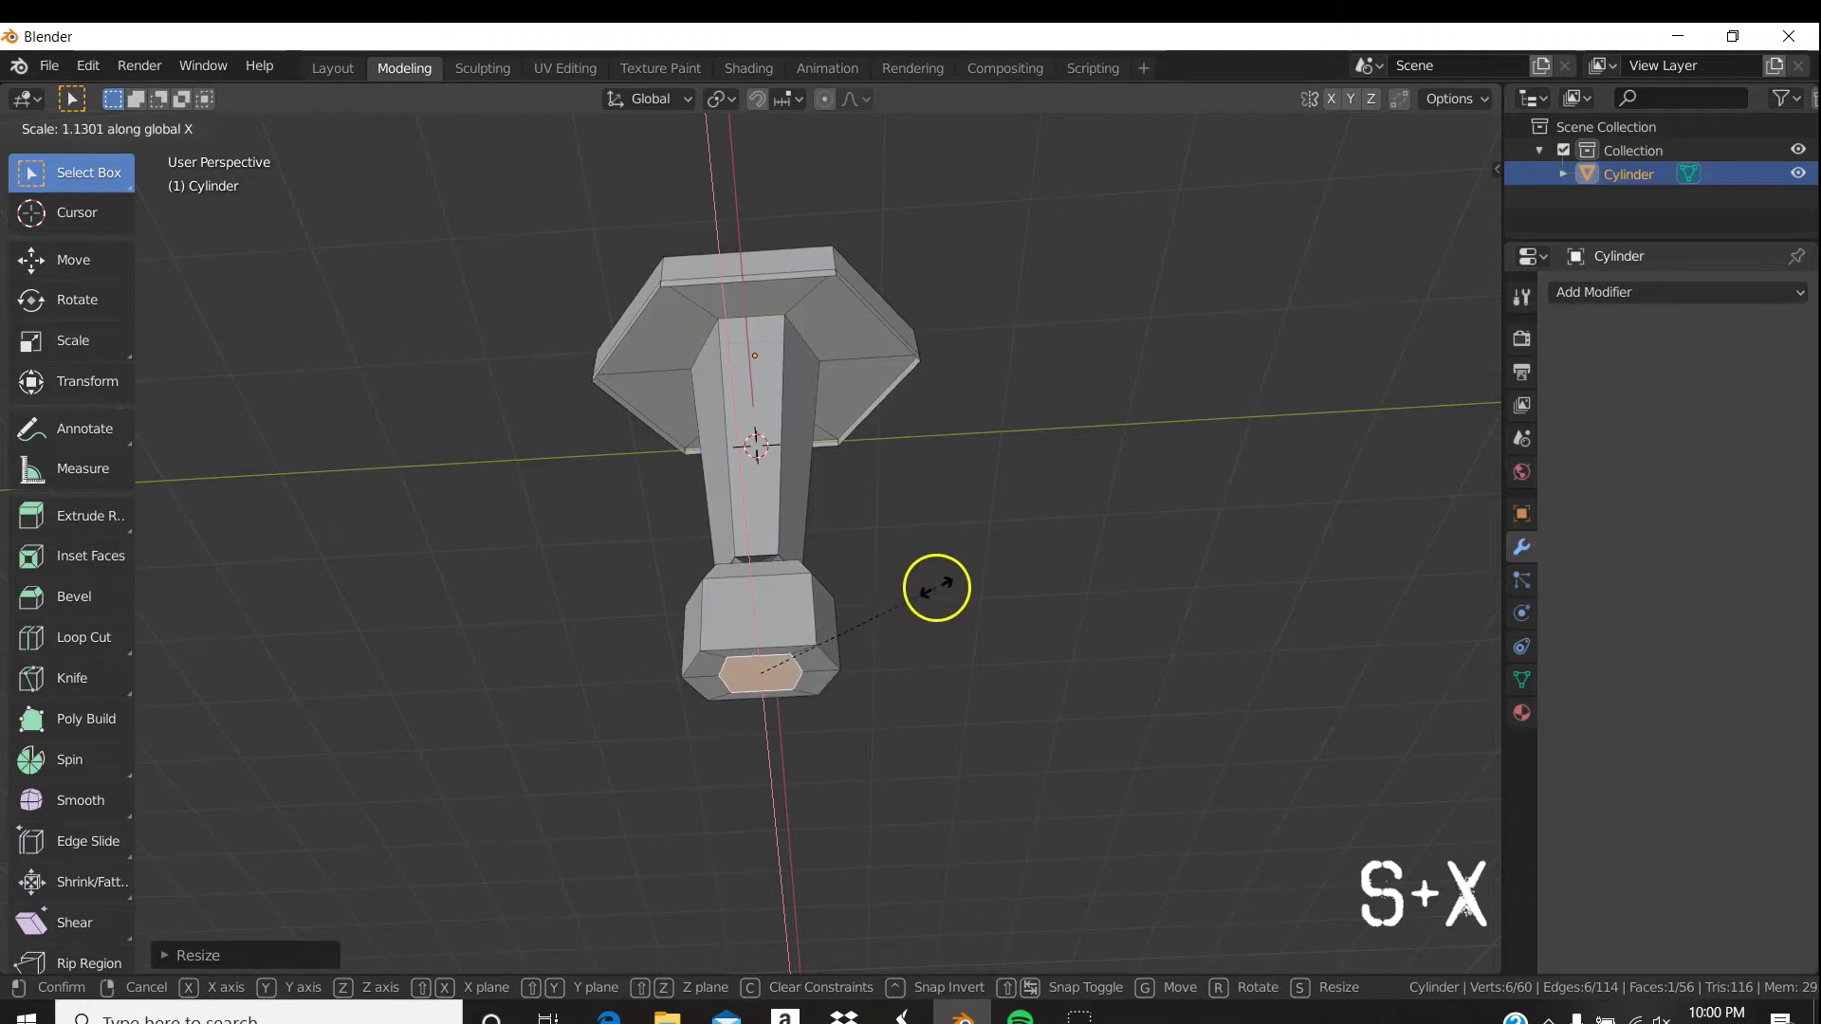
{"action": "left_click", "coordinate": [936, 587]}
Scale the inset face under the foot block to about 0.83 along the global Y axis.
{"action": "key", "text": "s"}
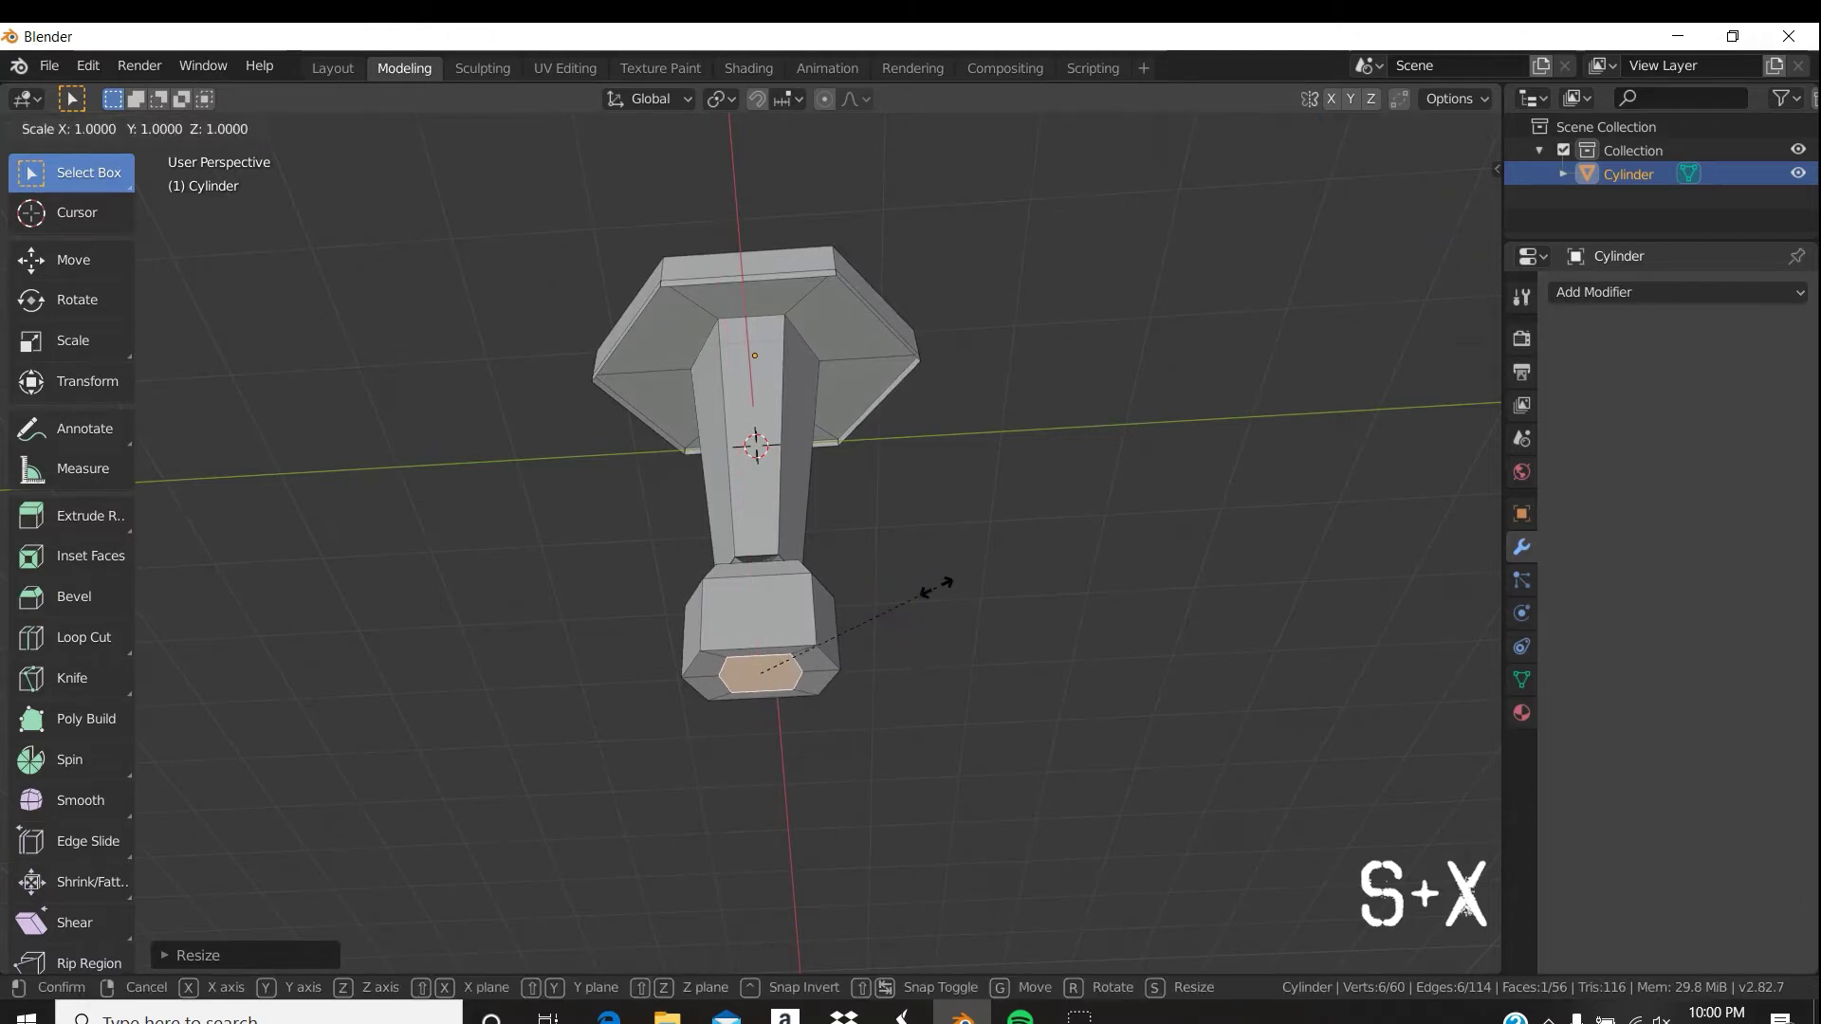
{"action": "key", "text": "y"}
{"action": "middle_click_drag", "start_coordinate": [927, 590], "coordinate": [894, 579]}
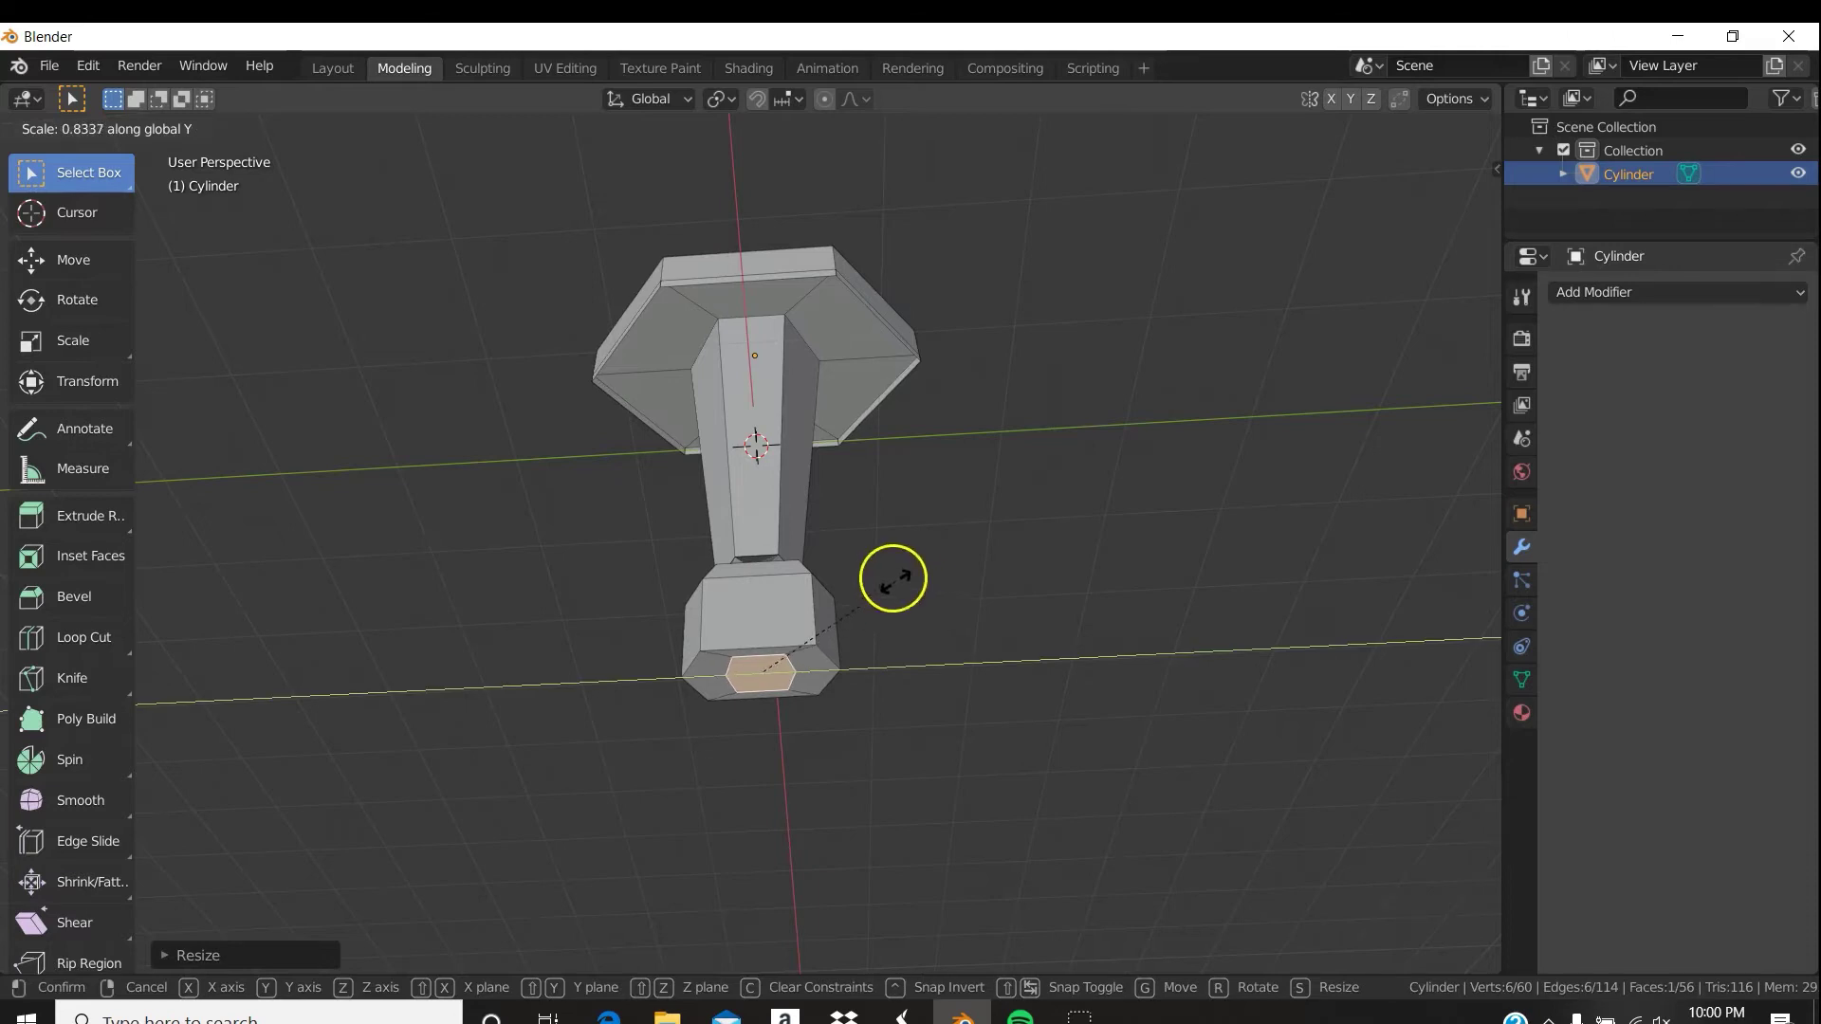
{"action": "left_click", "coordinate": [897, 576]}
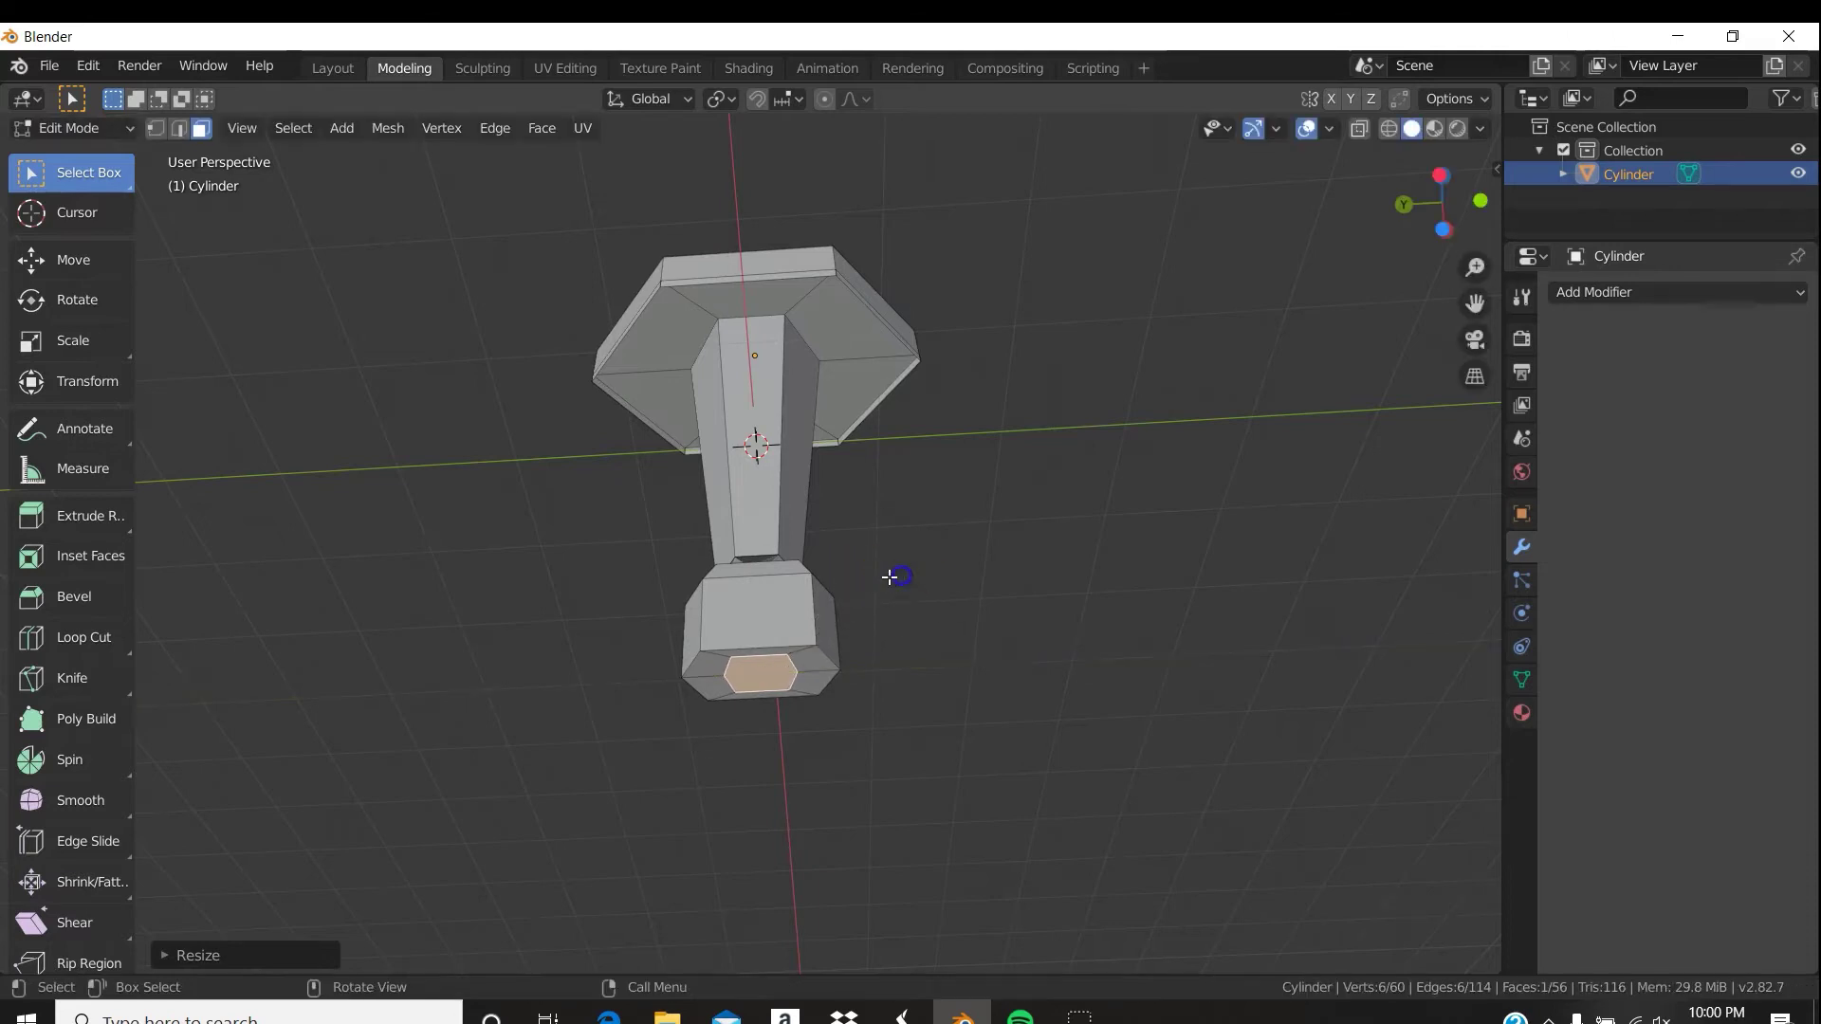
{"action": "middle_click_drag", "start_coordinate": [970, 631], "coordinate": [973, 662]}
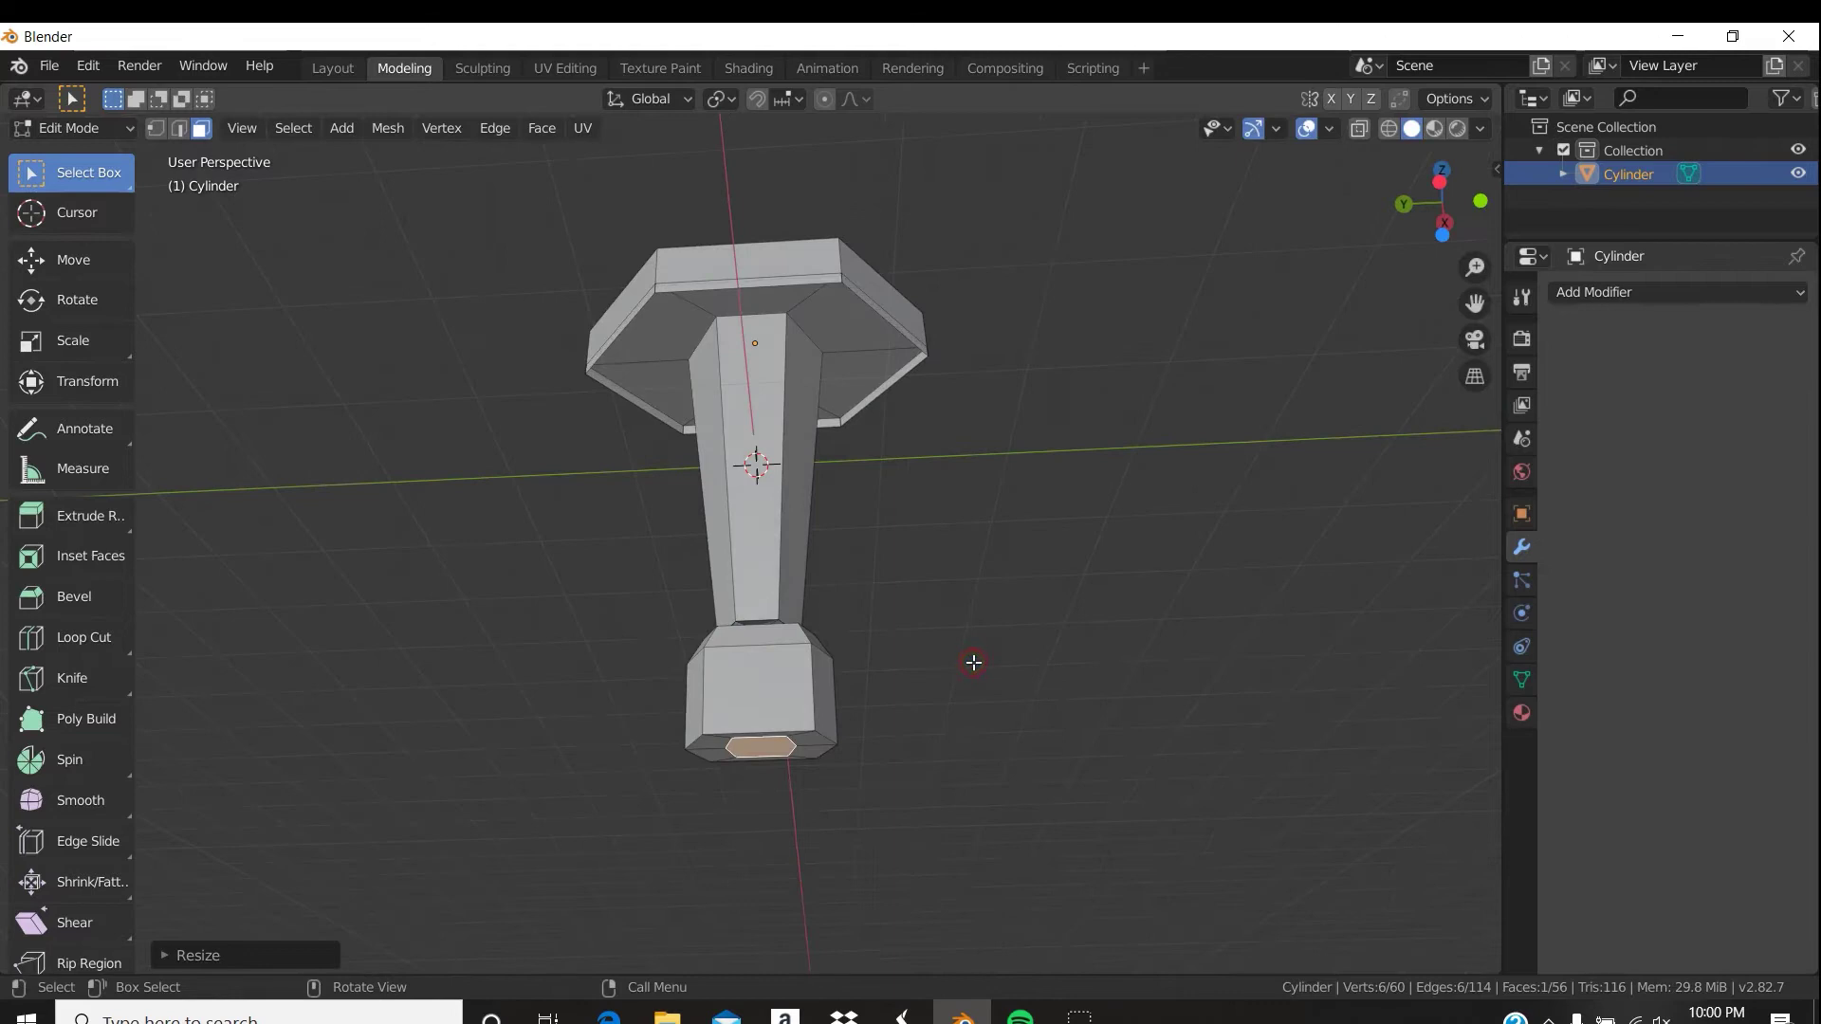
Extrude the inset face under the foot block downward by about 0.21 m.
{"action": "key", "text": "e"}
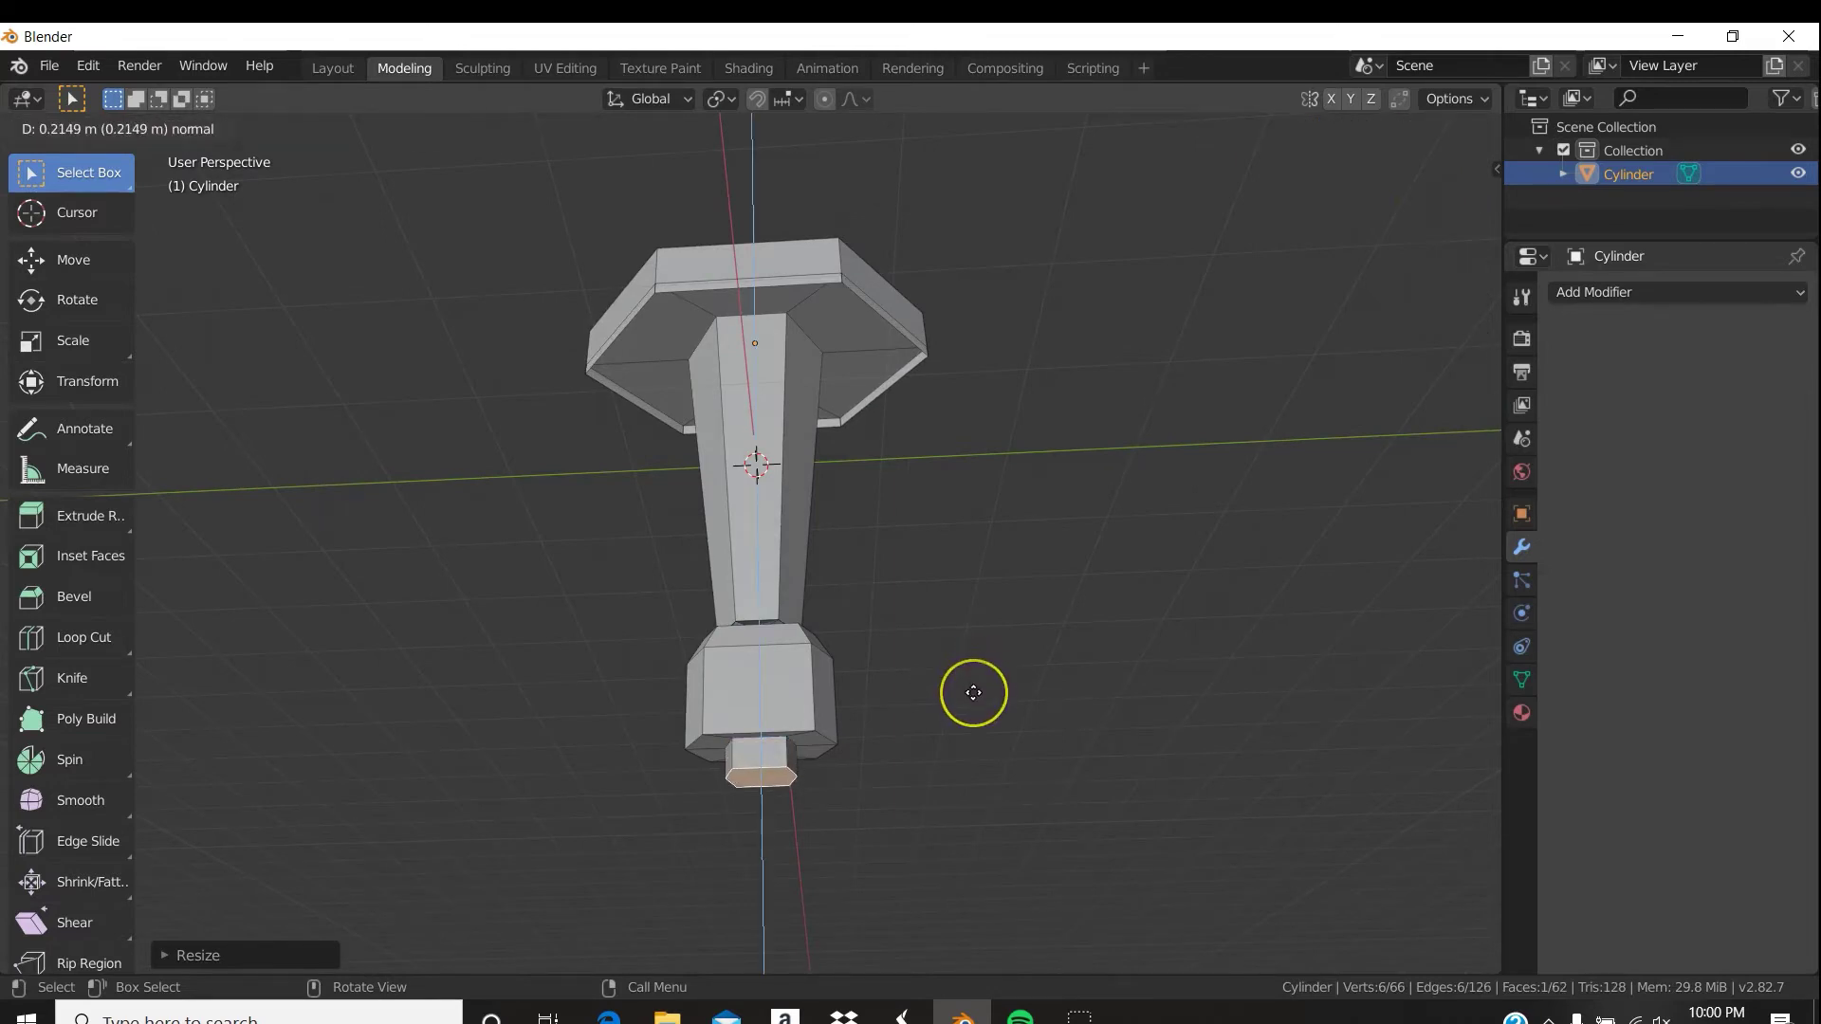
{"action": "left_click", "coordinate": [973, 692]}
{"action": "middle_click_drag", "start_coordinate": [973, 693], "coordinate": [993, 603]}
Extrude the foot's bottom face about 0.20 m further down and scale it uniformly to about 0.76.
{"action": "key", "text": "e"}
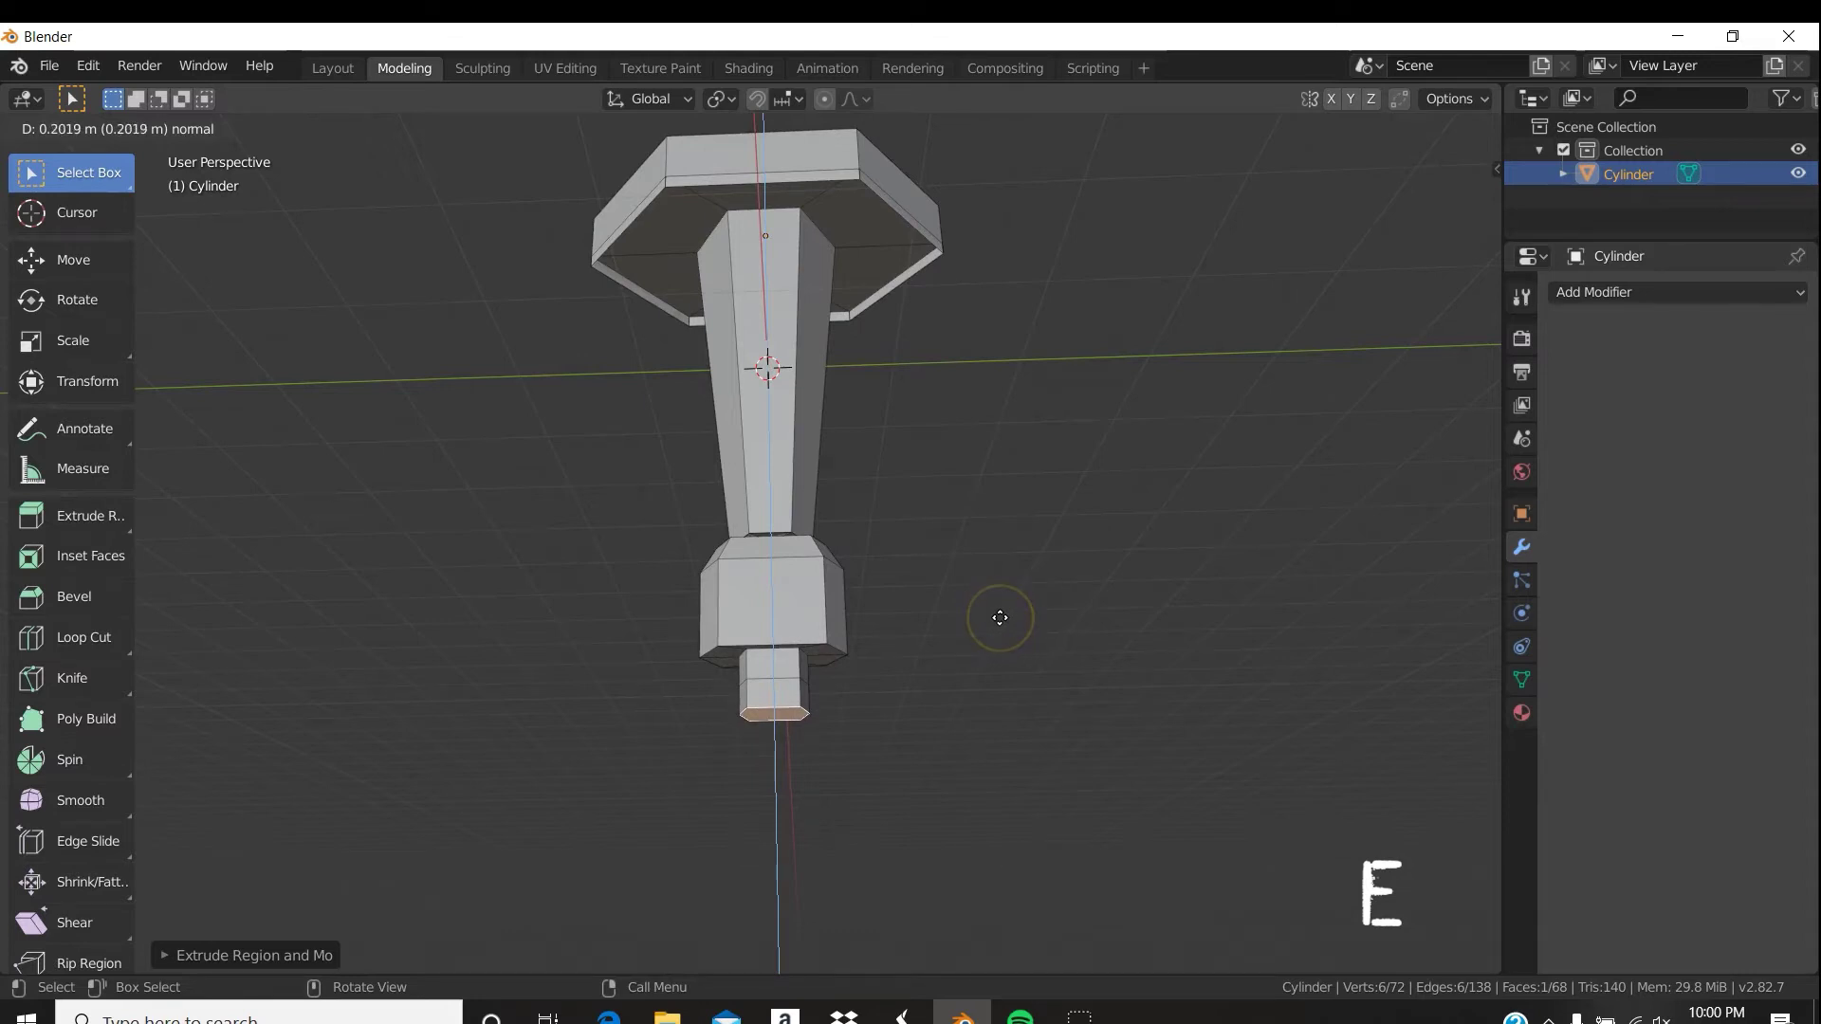
{"action": "left_click", "coordinate": [1000, 617]}
{"action": "key", "text": "s"}
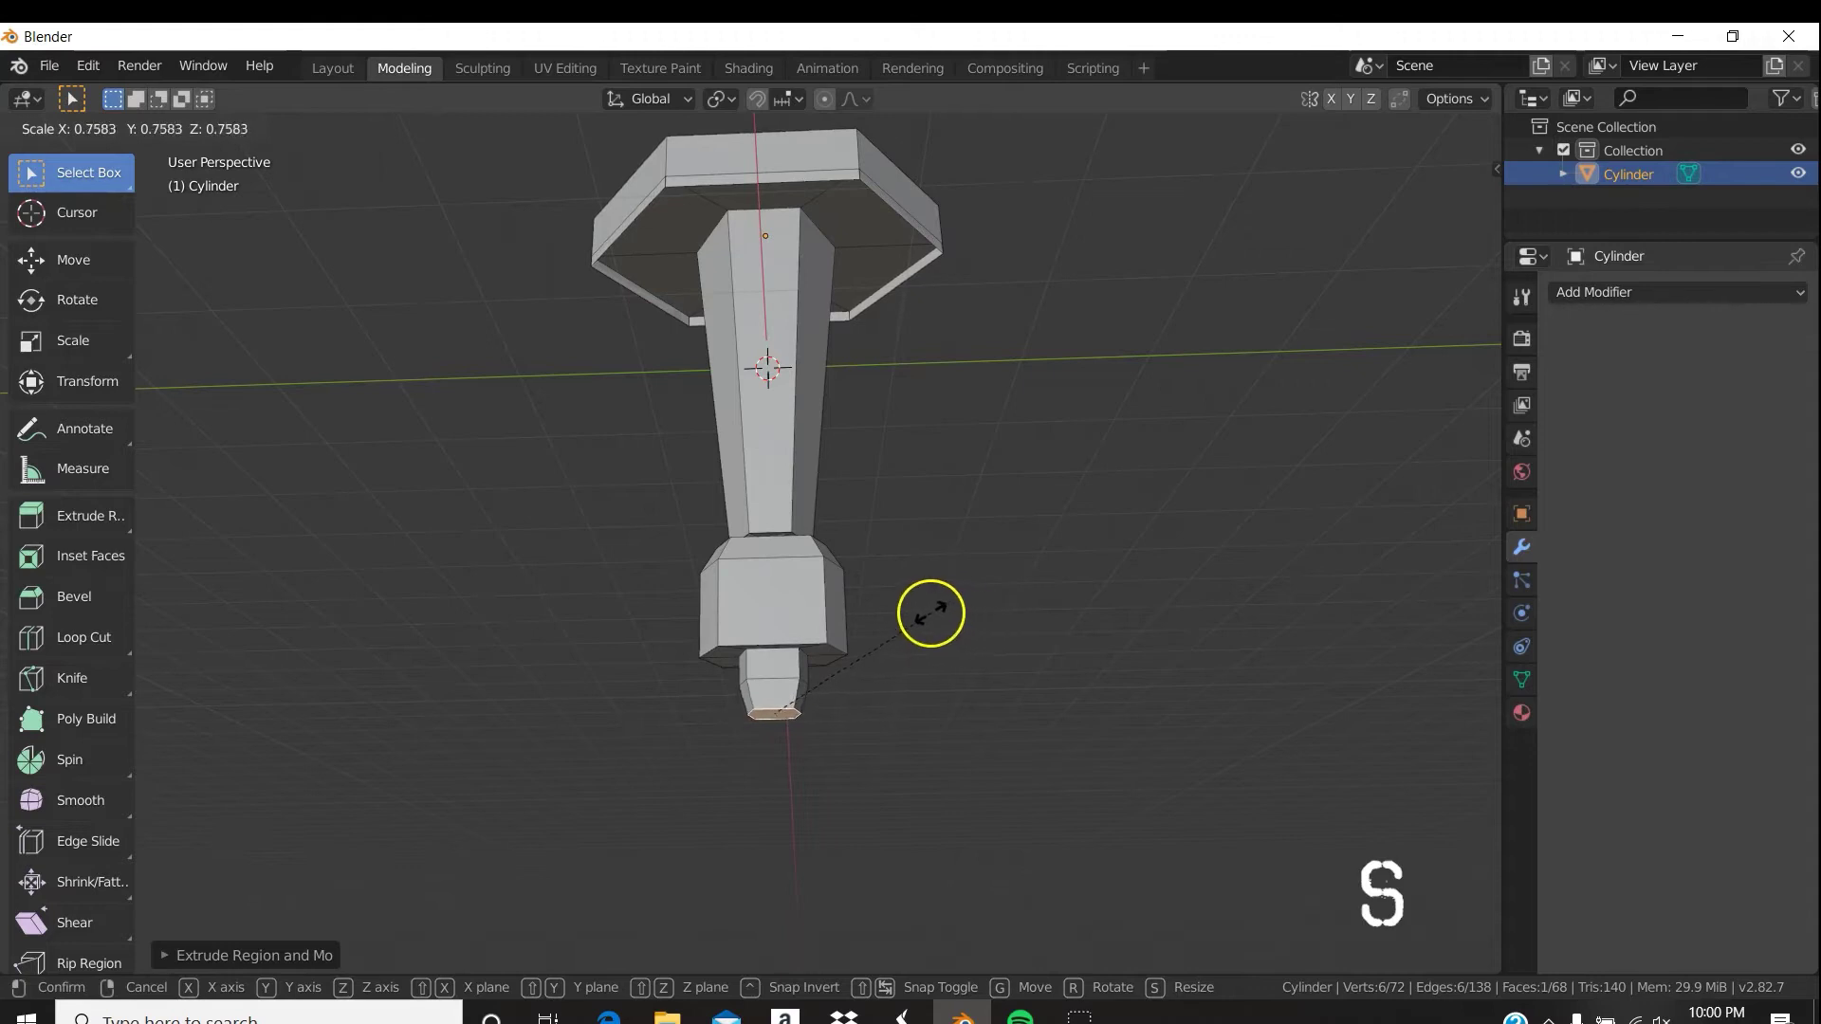
{"action": "left_click", "coordinate": [926, 610]}
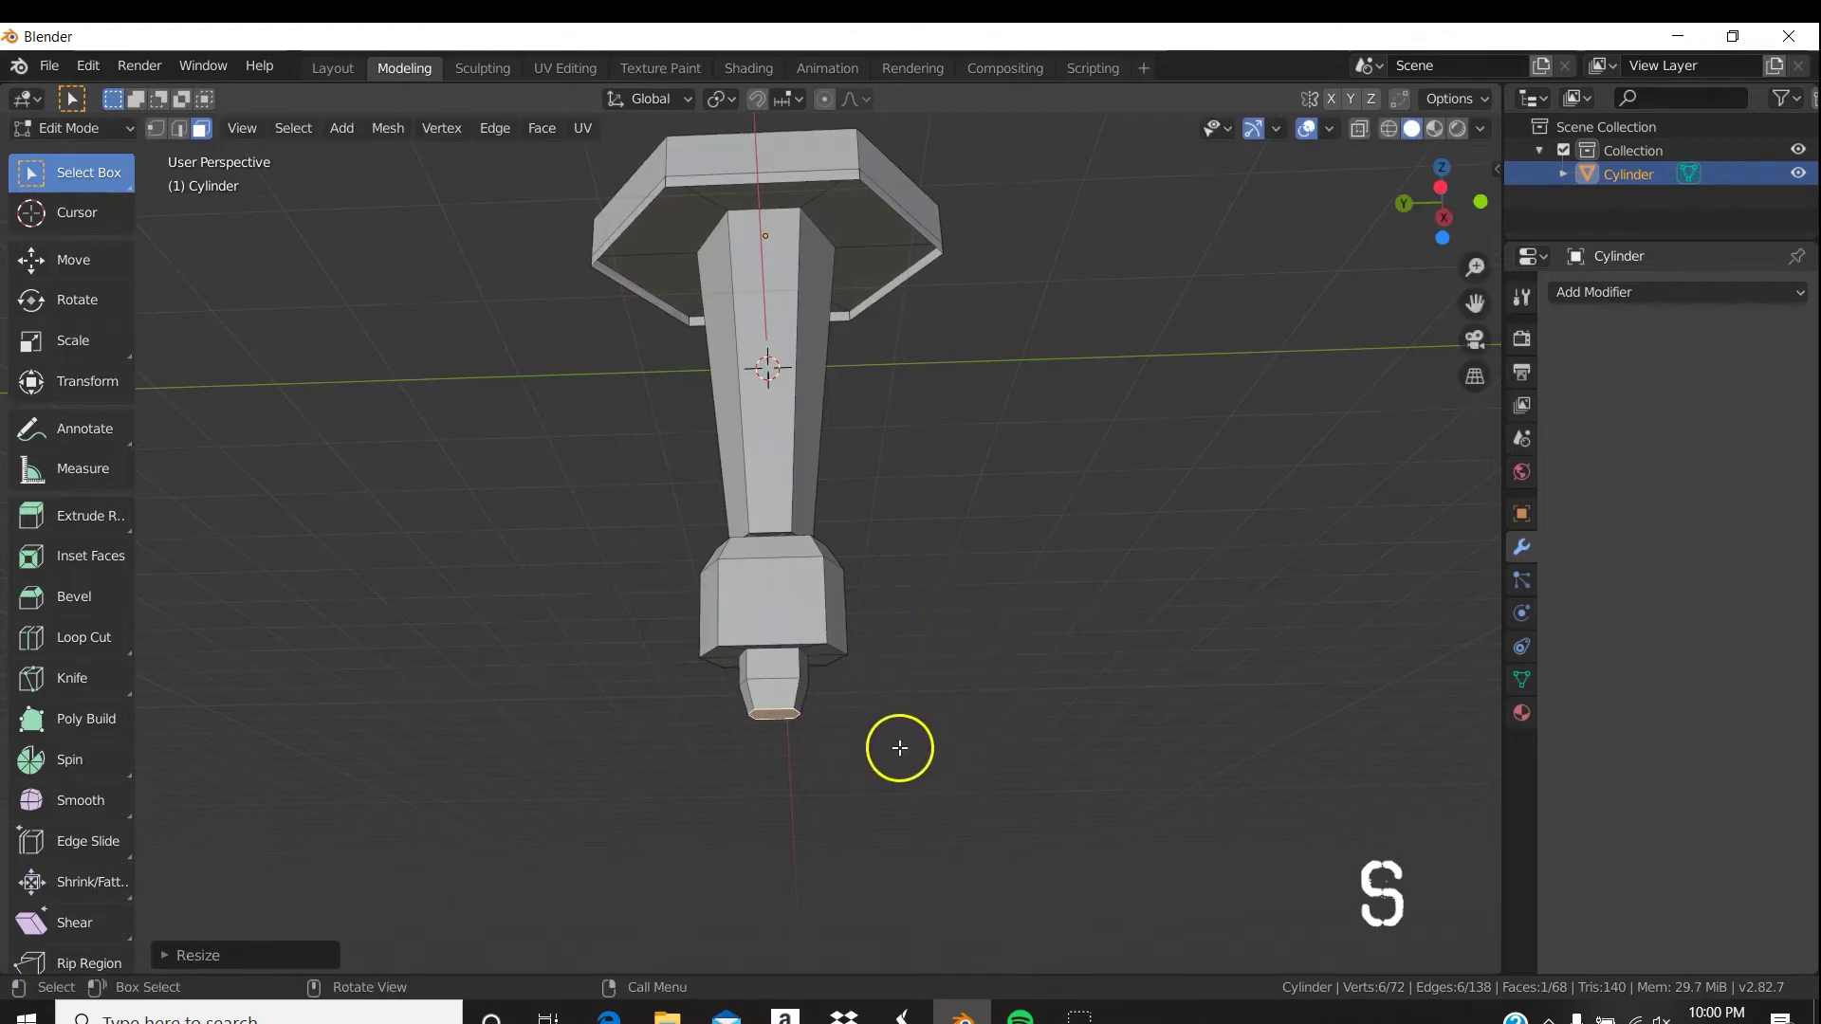
Extrude the bottom face another 0.16 m or so and scale it to about 0.22 to form a pointed tip.
{"action": "key", "text": "e"}
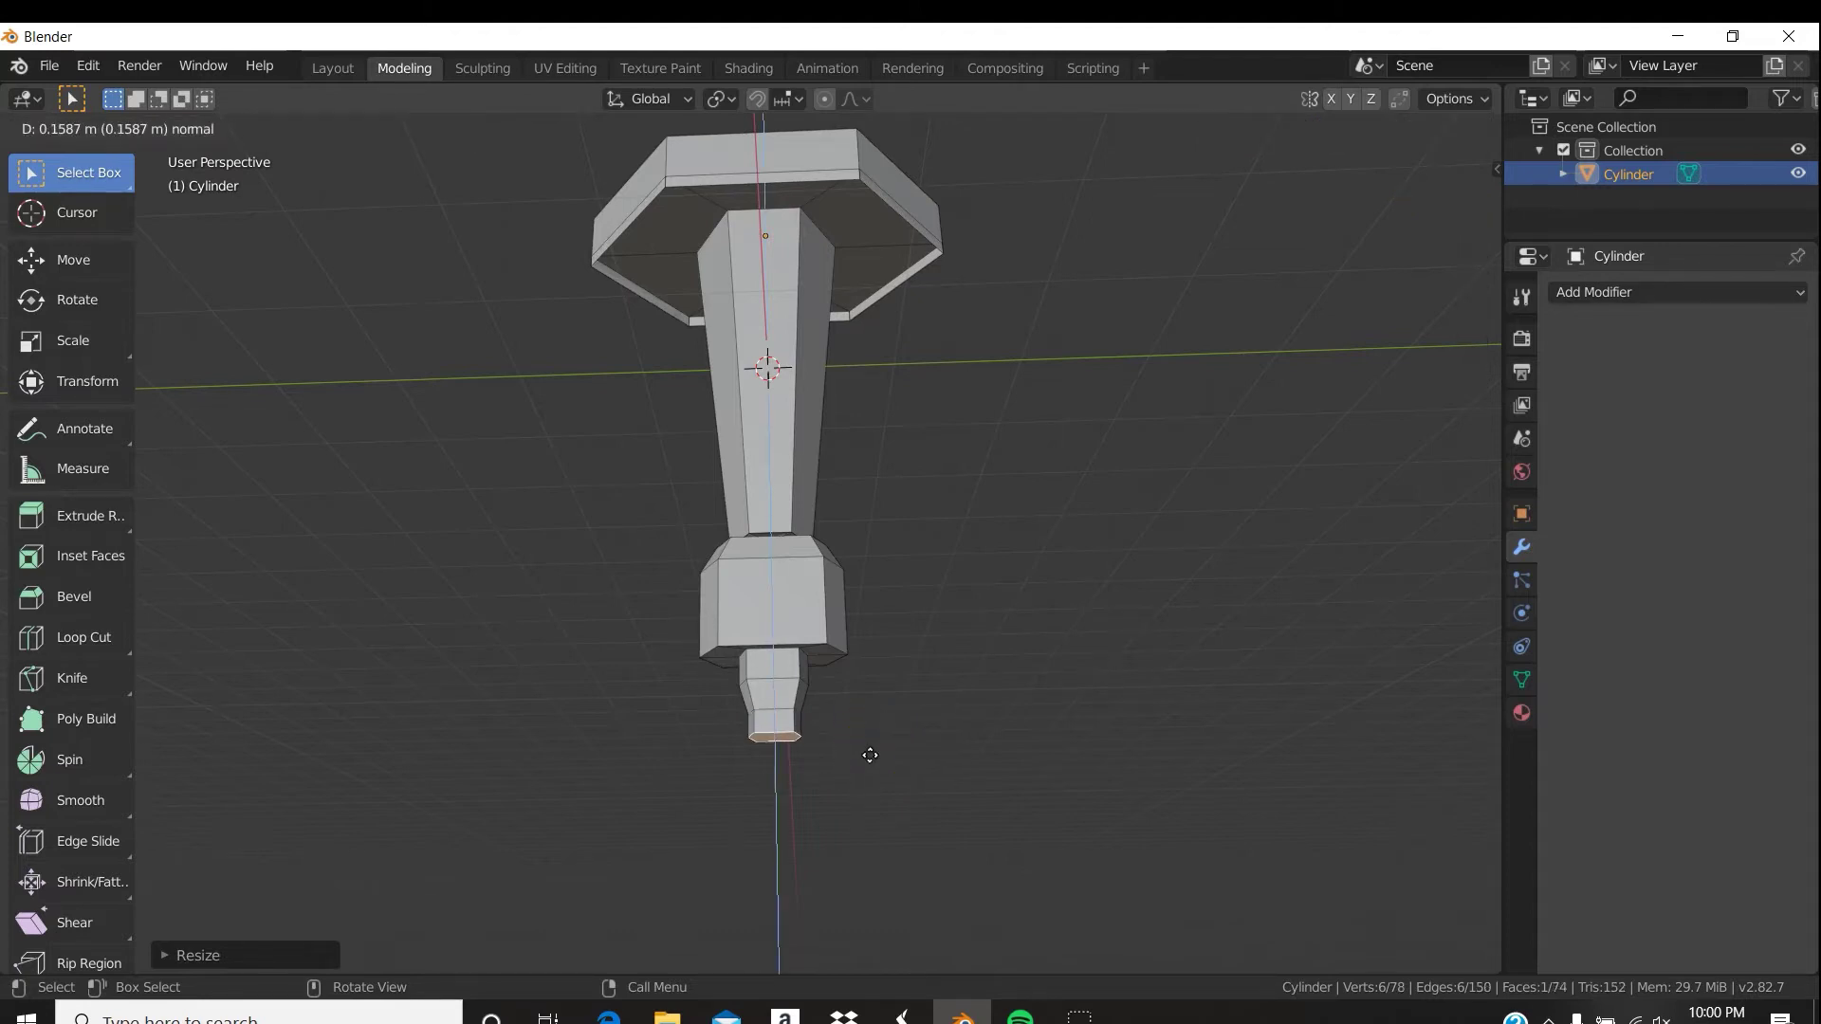
{"action": "left_click", "coordinate": [870, 755]}
{"action": "key", "text": "s"}
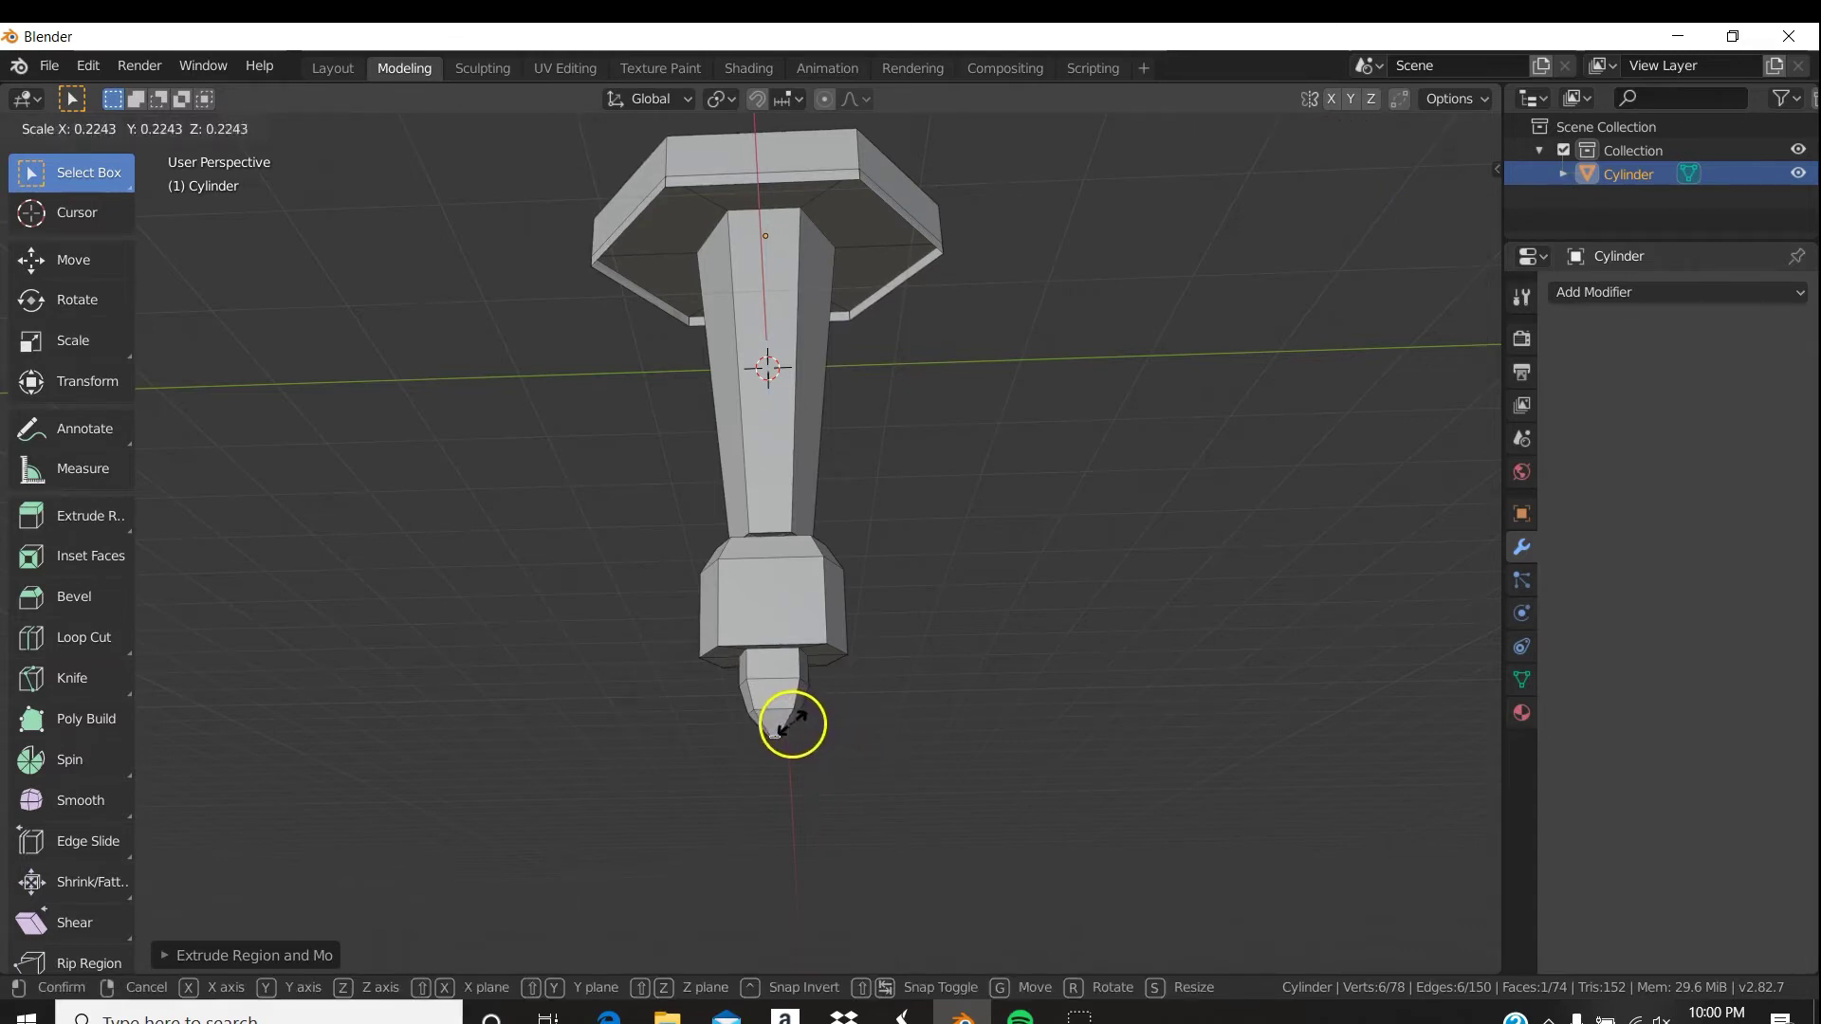
{"action": "left_click", "coordinate": [792, 727]}
Switch the solid viewport lighting from Studio to MatCap.
{"action": "middle_click_drag", "start_coordinate": [967, 565], "coordinate": [1008, 654]}
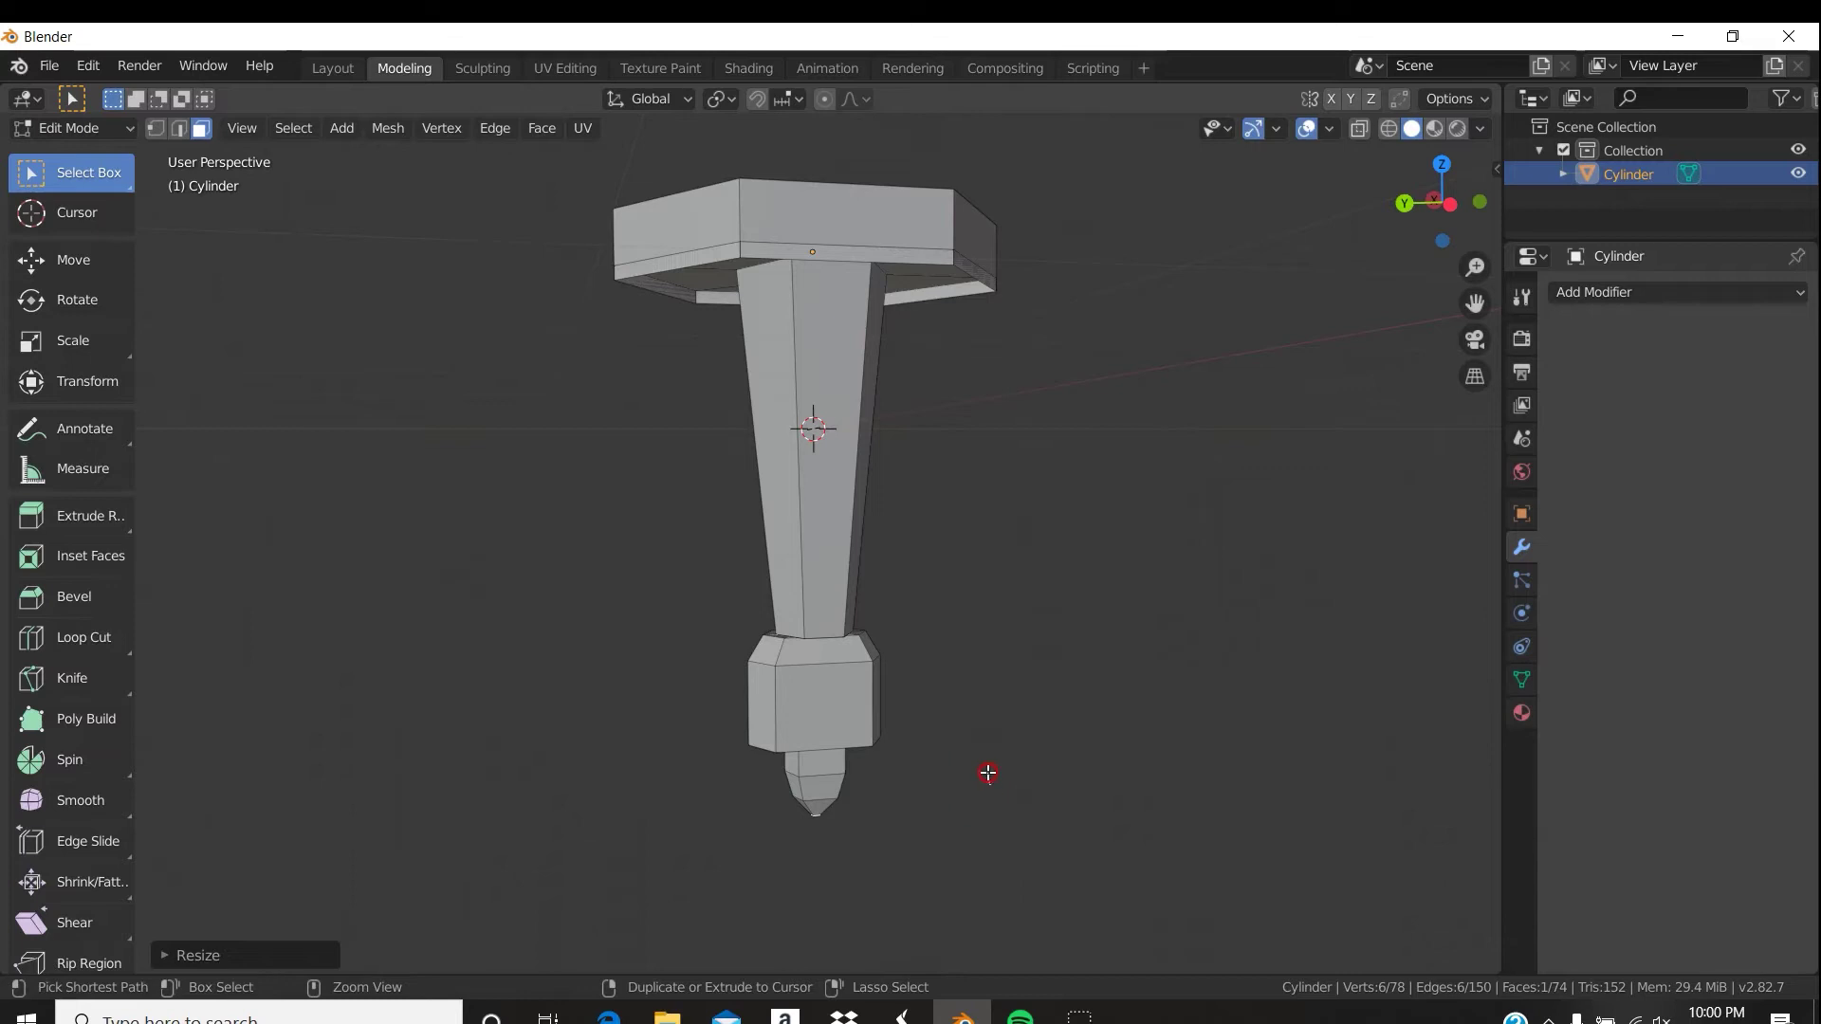
{"action": "middle_click_drag", "start_coordinate": [996, 769], "coordinate": [1047, 958]}
{"action": "middle_click_drag", "start_coordinate": [850, 654], "coordinate": [997, 531]}
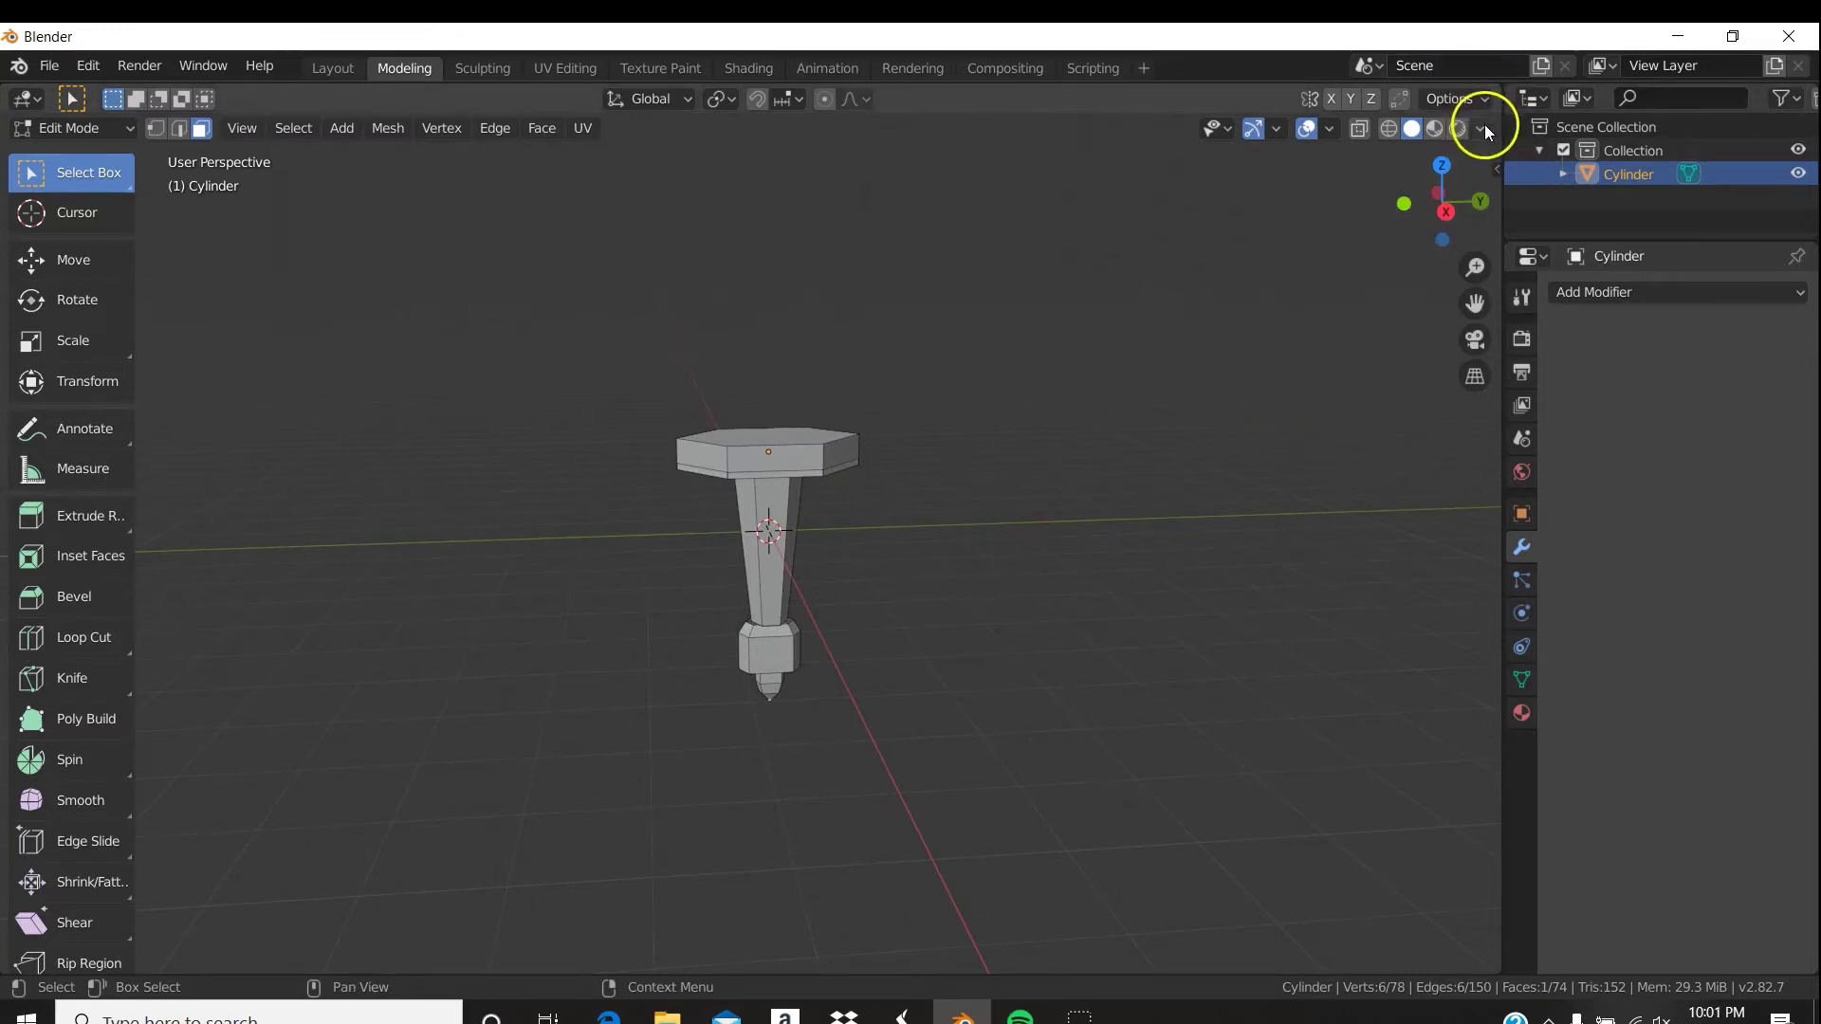
{"action": "mouse_move", "coordinate": [971, 439]}
{"action": "middle_mouse_down"}
{"action": "mouse_move", "coordinate": [853, 473]}
{"action": "mouse_move", "coordinate": [858, 443]}
{"action": "mouse_move", "coordinate": [744, 480]}
{"action": "mouse_move", "coordinate": [809, 390]}
{"action": "mouse_move", "coordinate": [855, 492]}
{"action": "mouse_move", "coordinate": [841, 476]}
{"action": "mouse_move", "coordinate": [992, 435]}
{"action": "middle_mouse_up"}
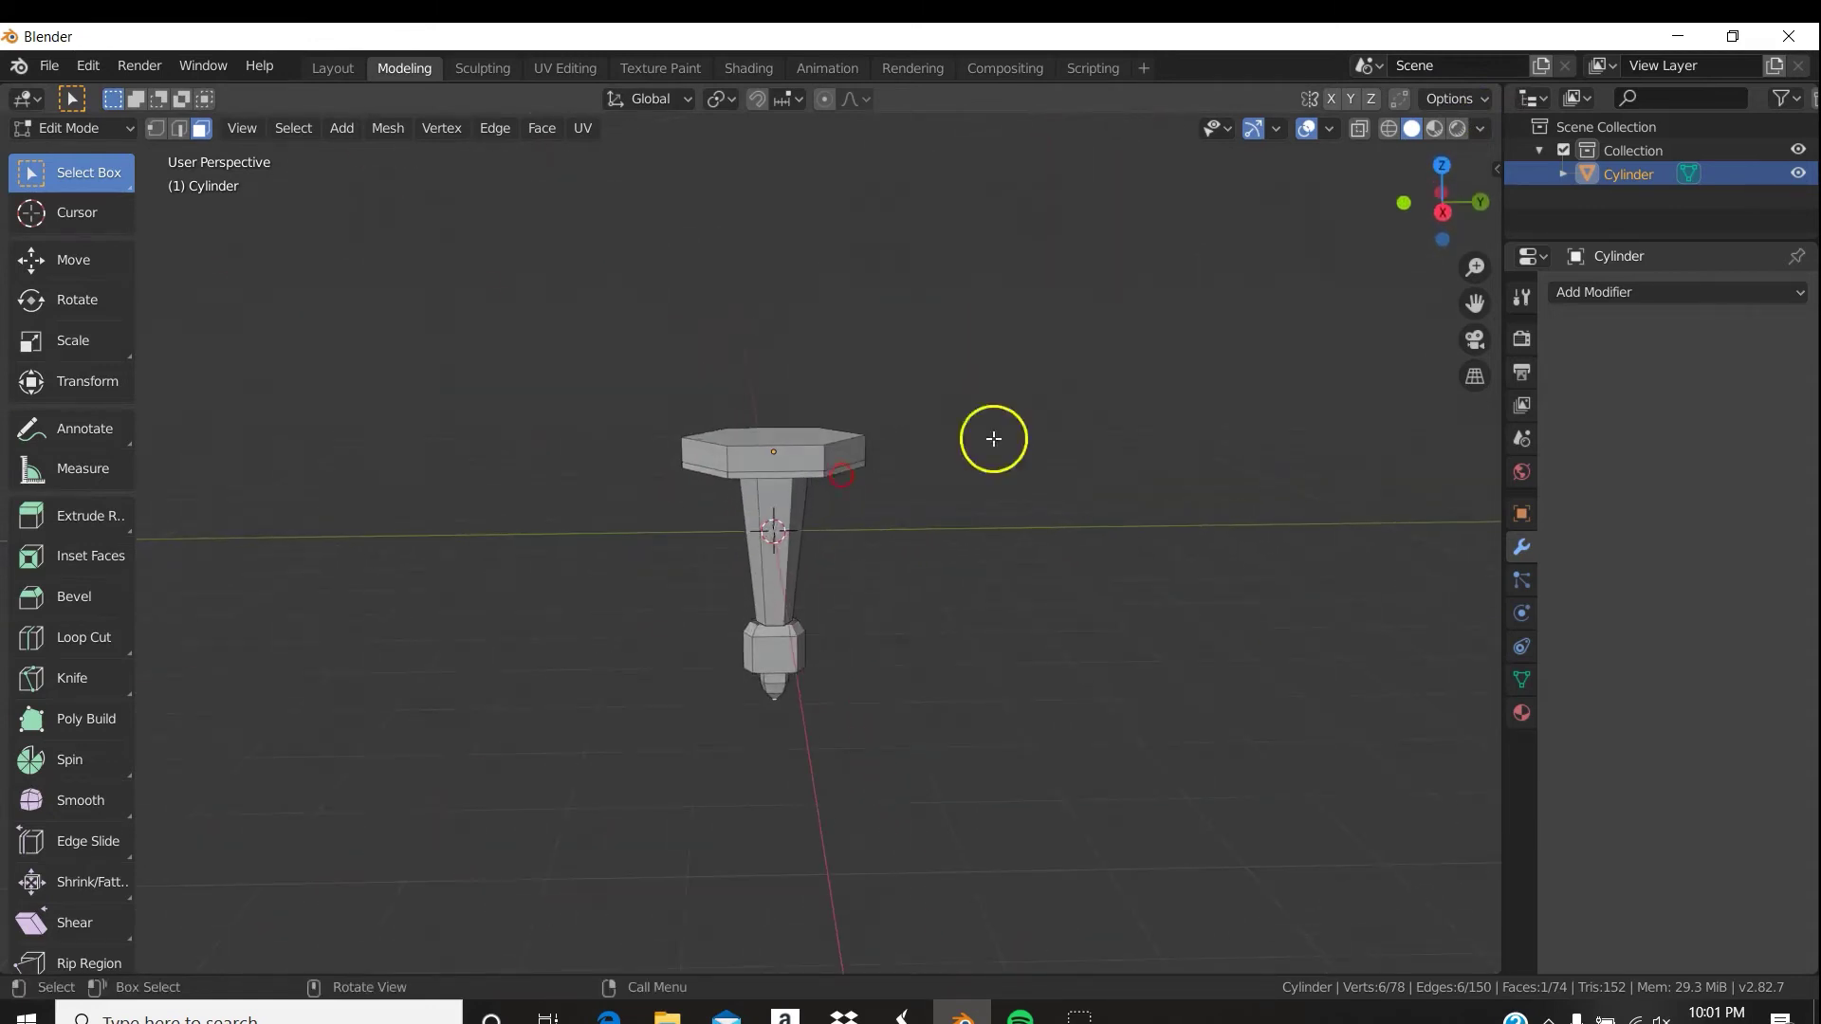
{"action": "left_click", "coordinate": [1482, 130]}
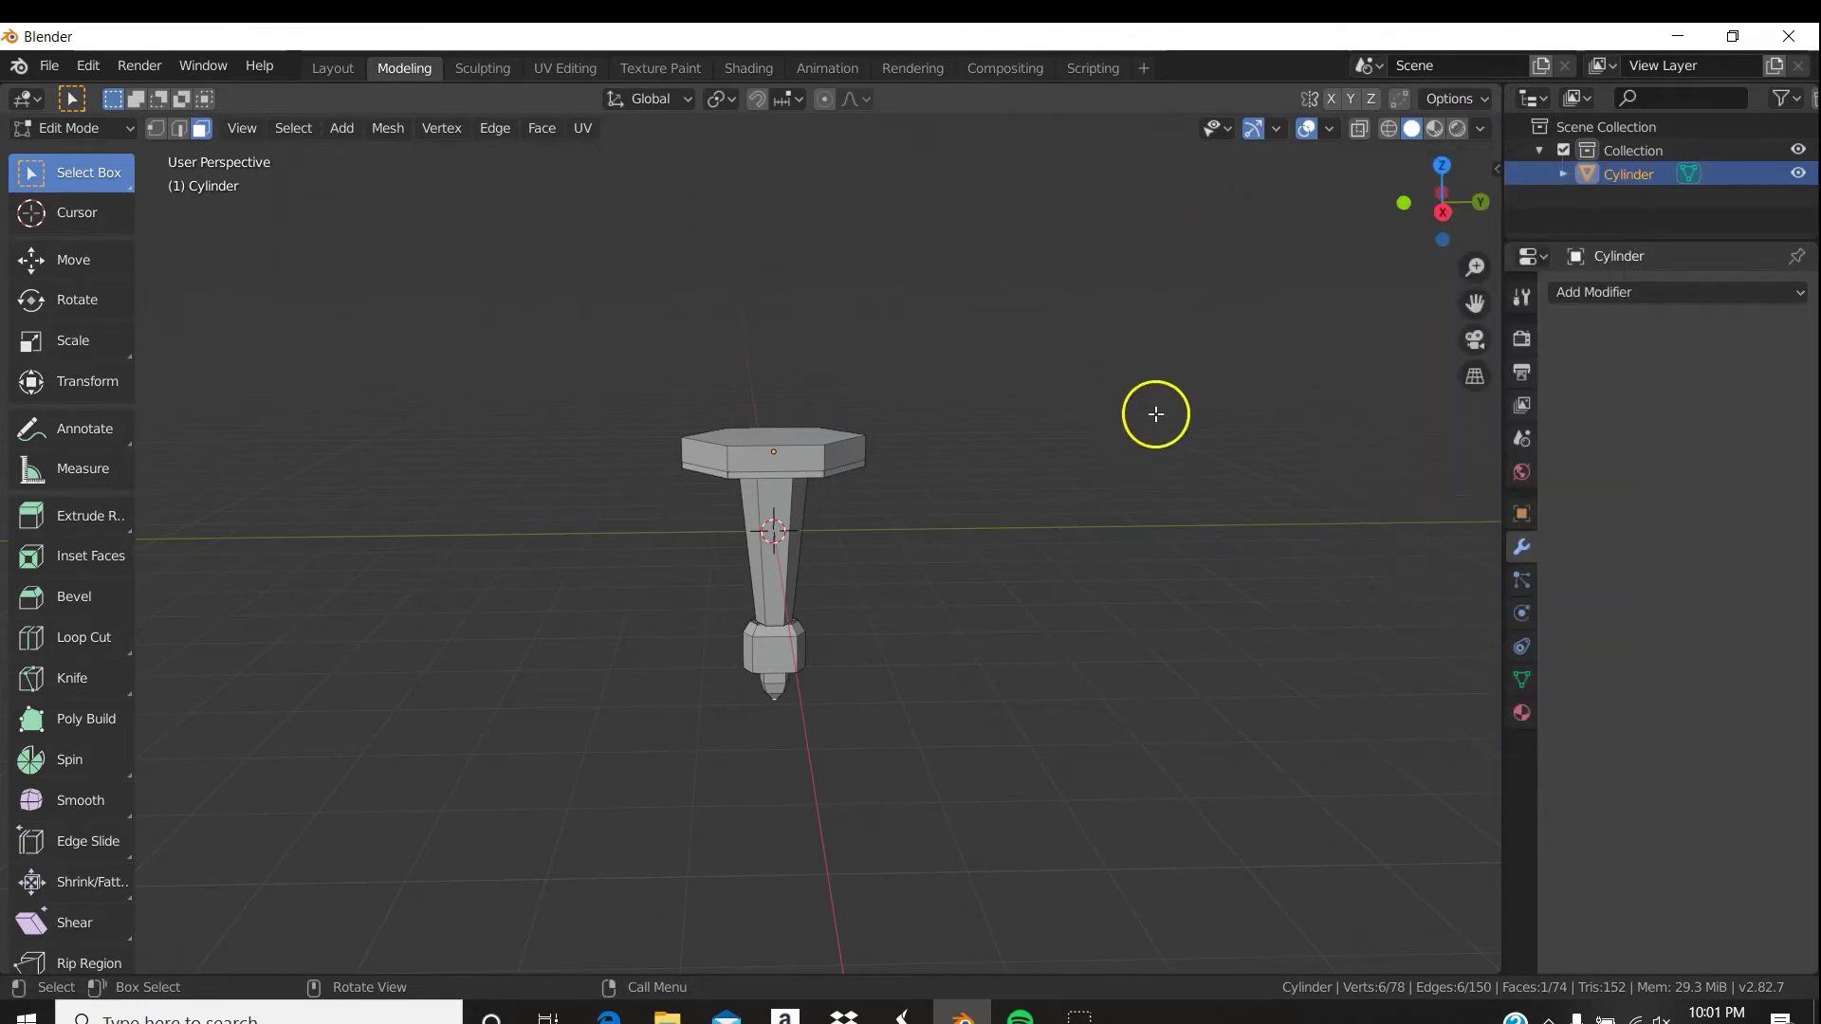
{"action": "left_click", "coordinate": [1481, 130]}
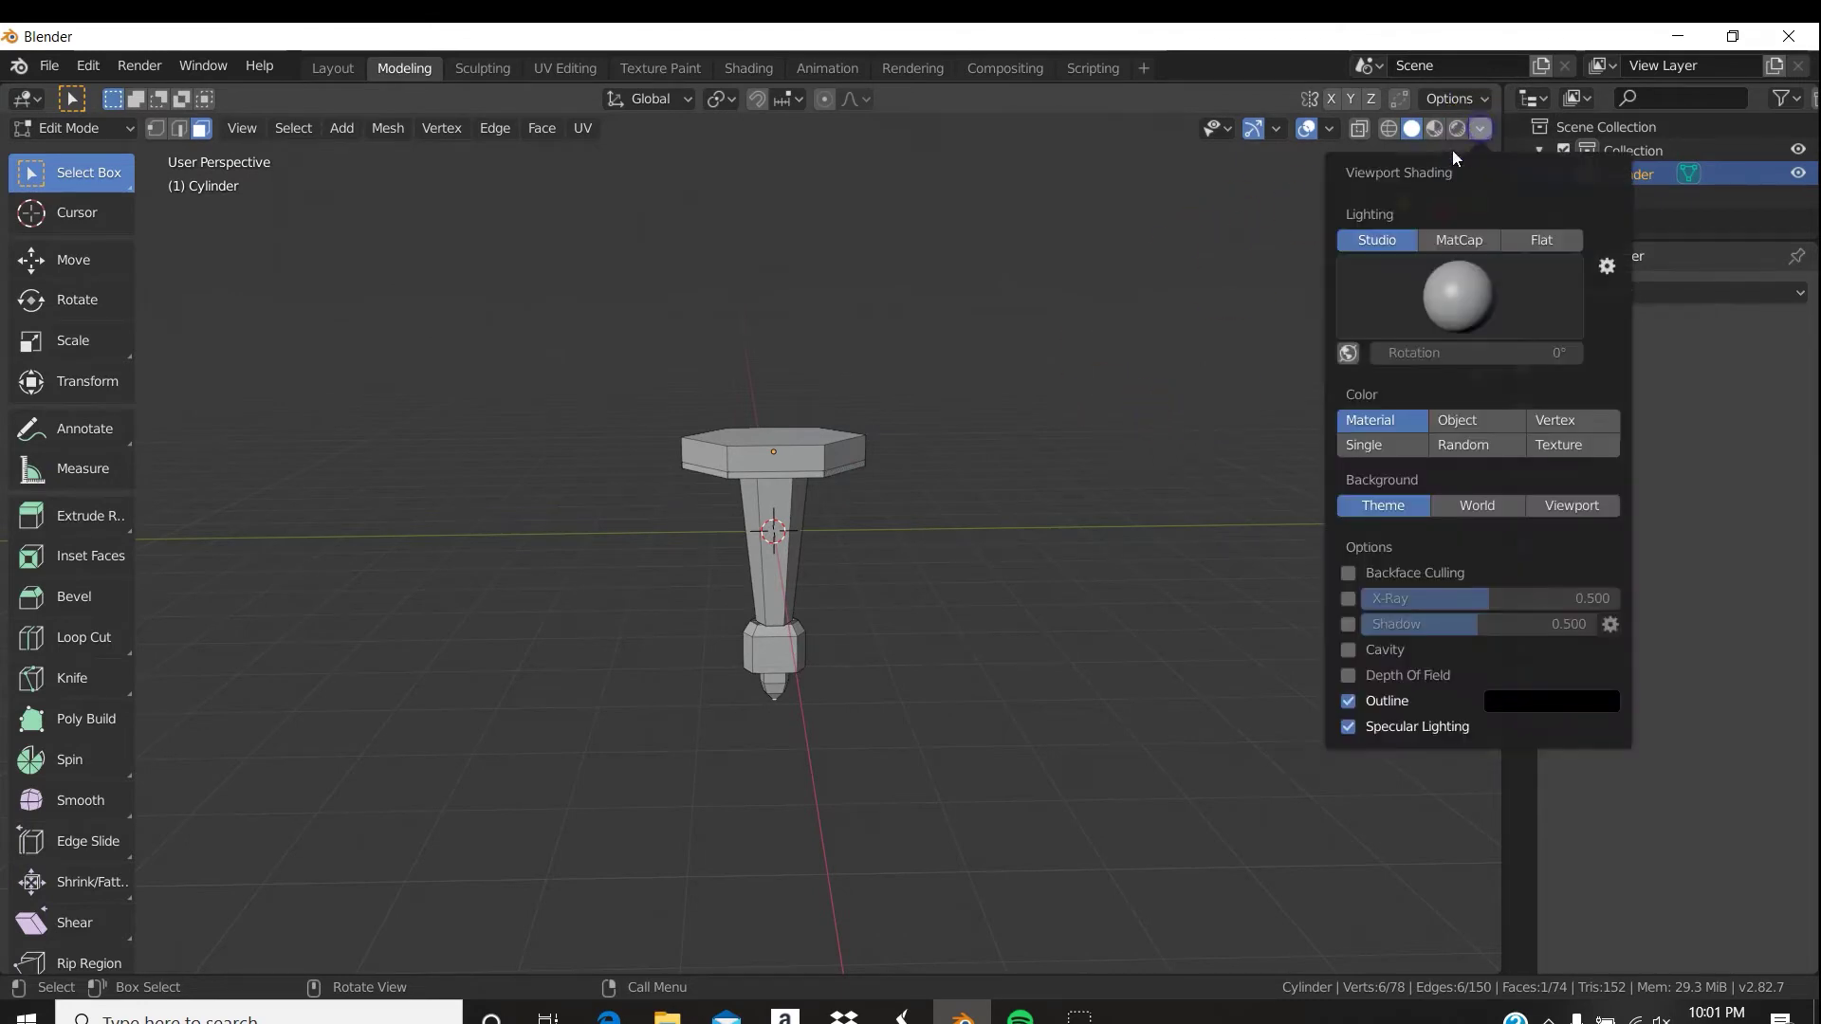
{"action": "left_click", "coordinate": [1451, 243]}
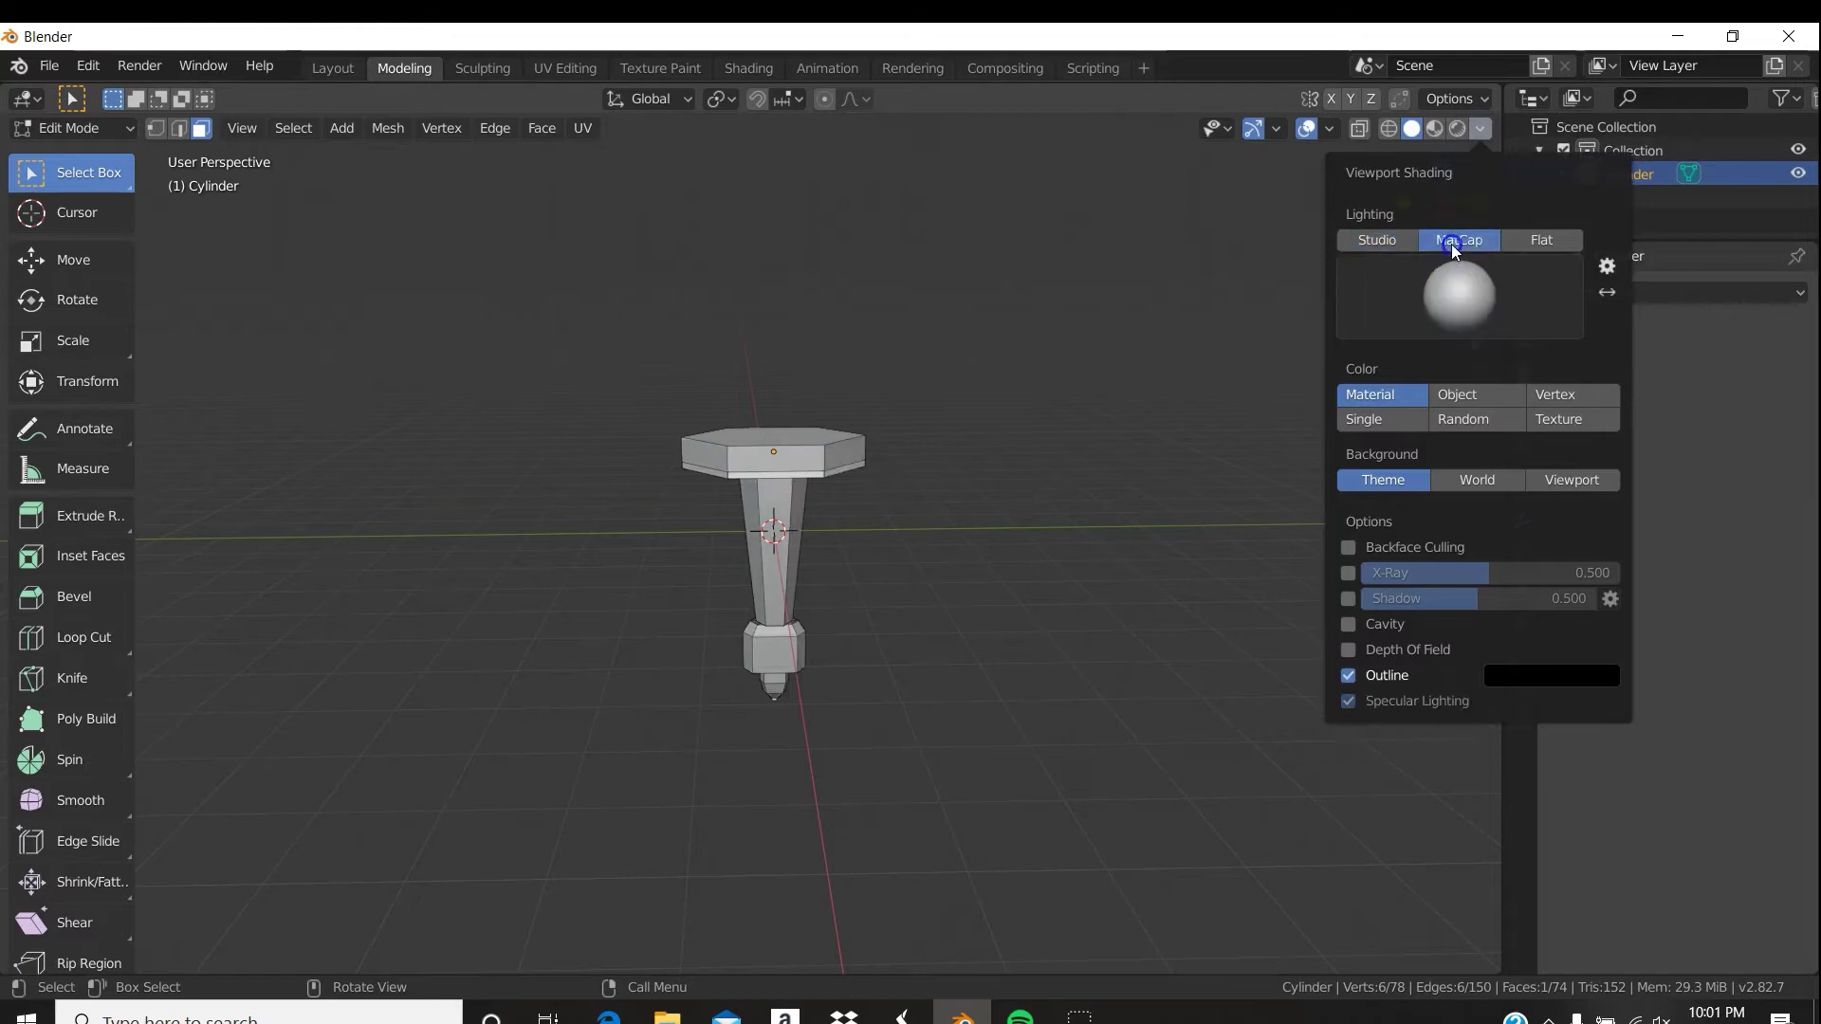
{"action": "mouse_move", "coordinate": [882, 469]}
{"action": "middle_mouse_down"}
{"action": "mouse_move", "coordinate": [744, 432]}
{"action": "mouse_move", "coordinate": [651, 439]}
{"action": "mouse_move", "coordinate": [817, 431]}
{"action": "mouse_move", "coordinate": [923, 383]}
{"action": "mouse_move", "coordinate": [817, 472]}
{"action": "mouse_move", "coordinate": [895, 524]}
{"action": "mouse_move", "coordinate": [837, 459]}
{"action": "mouse_move", "coordinate": [816, 541]}
{"action": "mouse_move", "coordinate": [853, 463]}
{"action": "middle_mouse_up"}
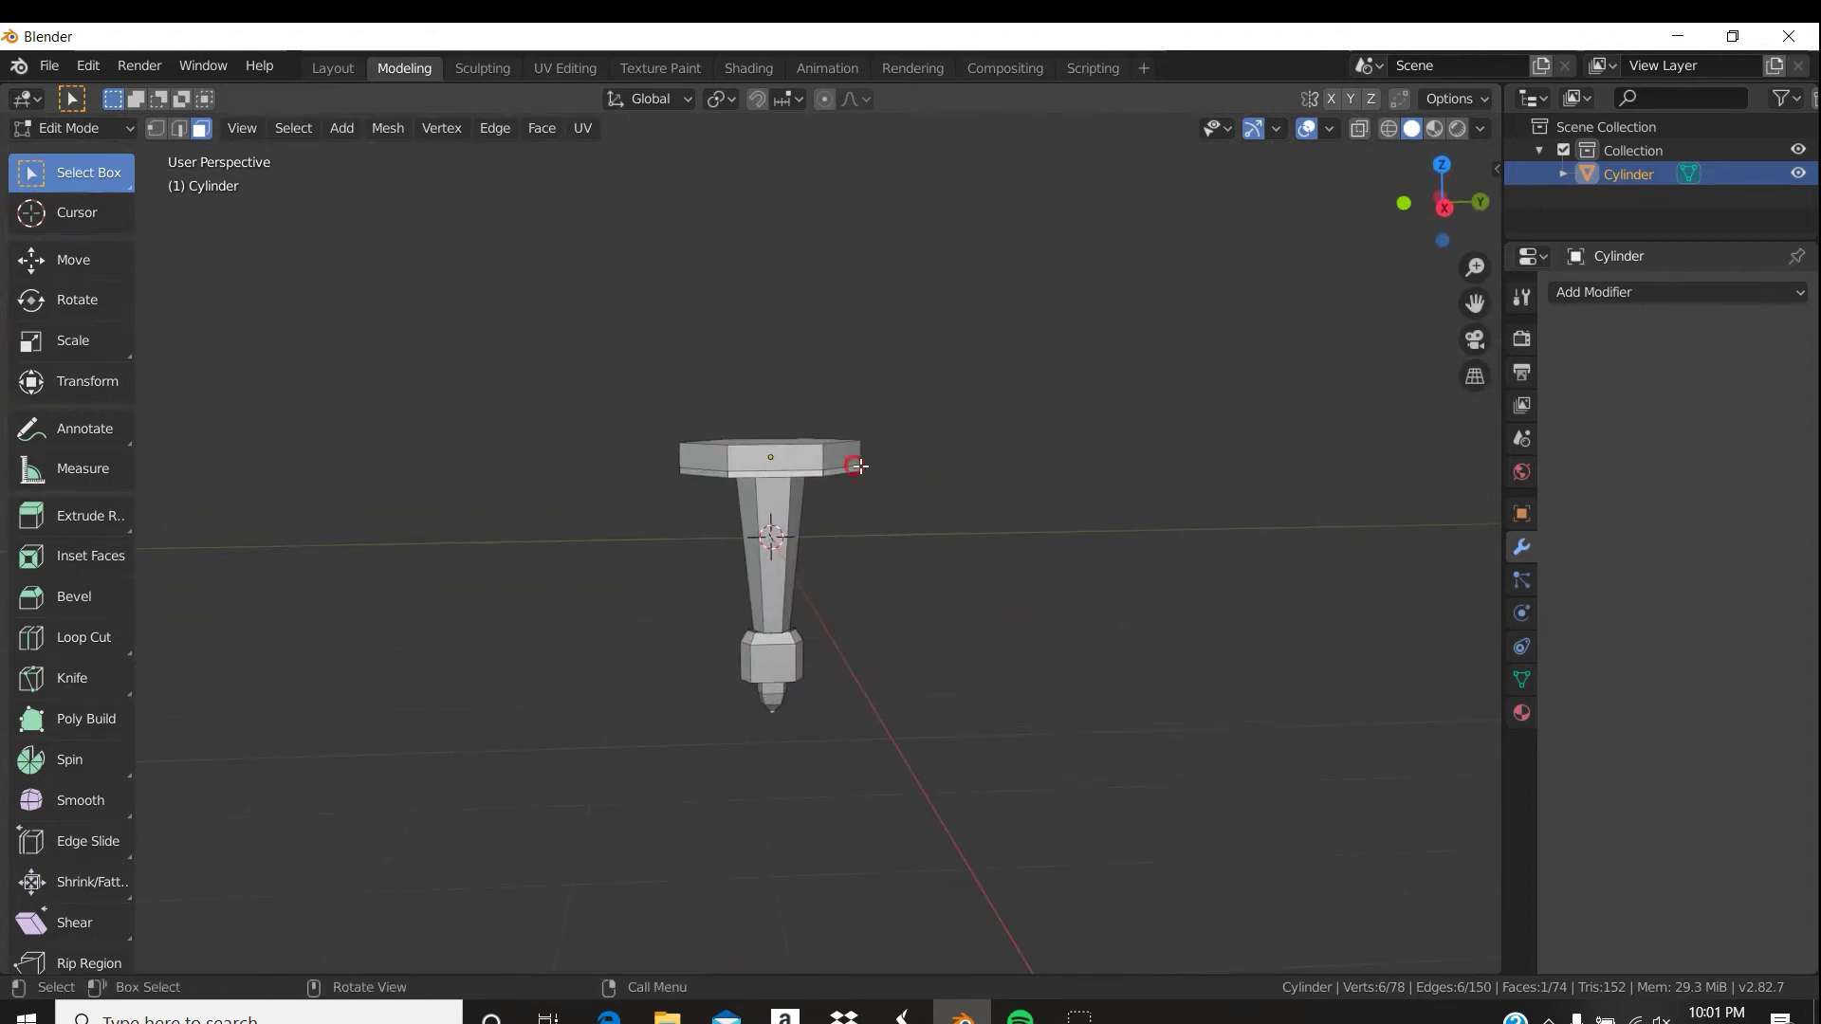
Enable Cavity and Shadow in the viewport shading options.
{"action": "left_click", "coordinate": [1482, 130]}
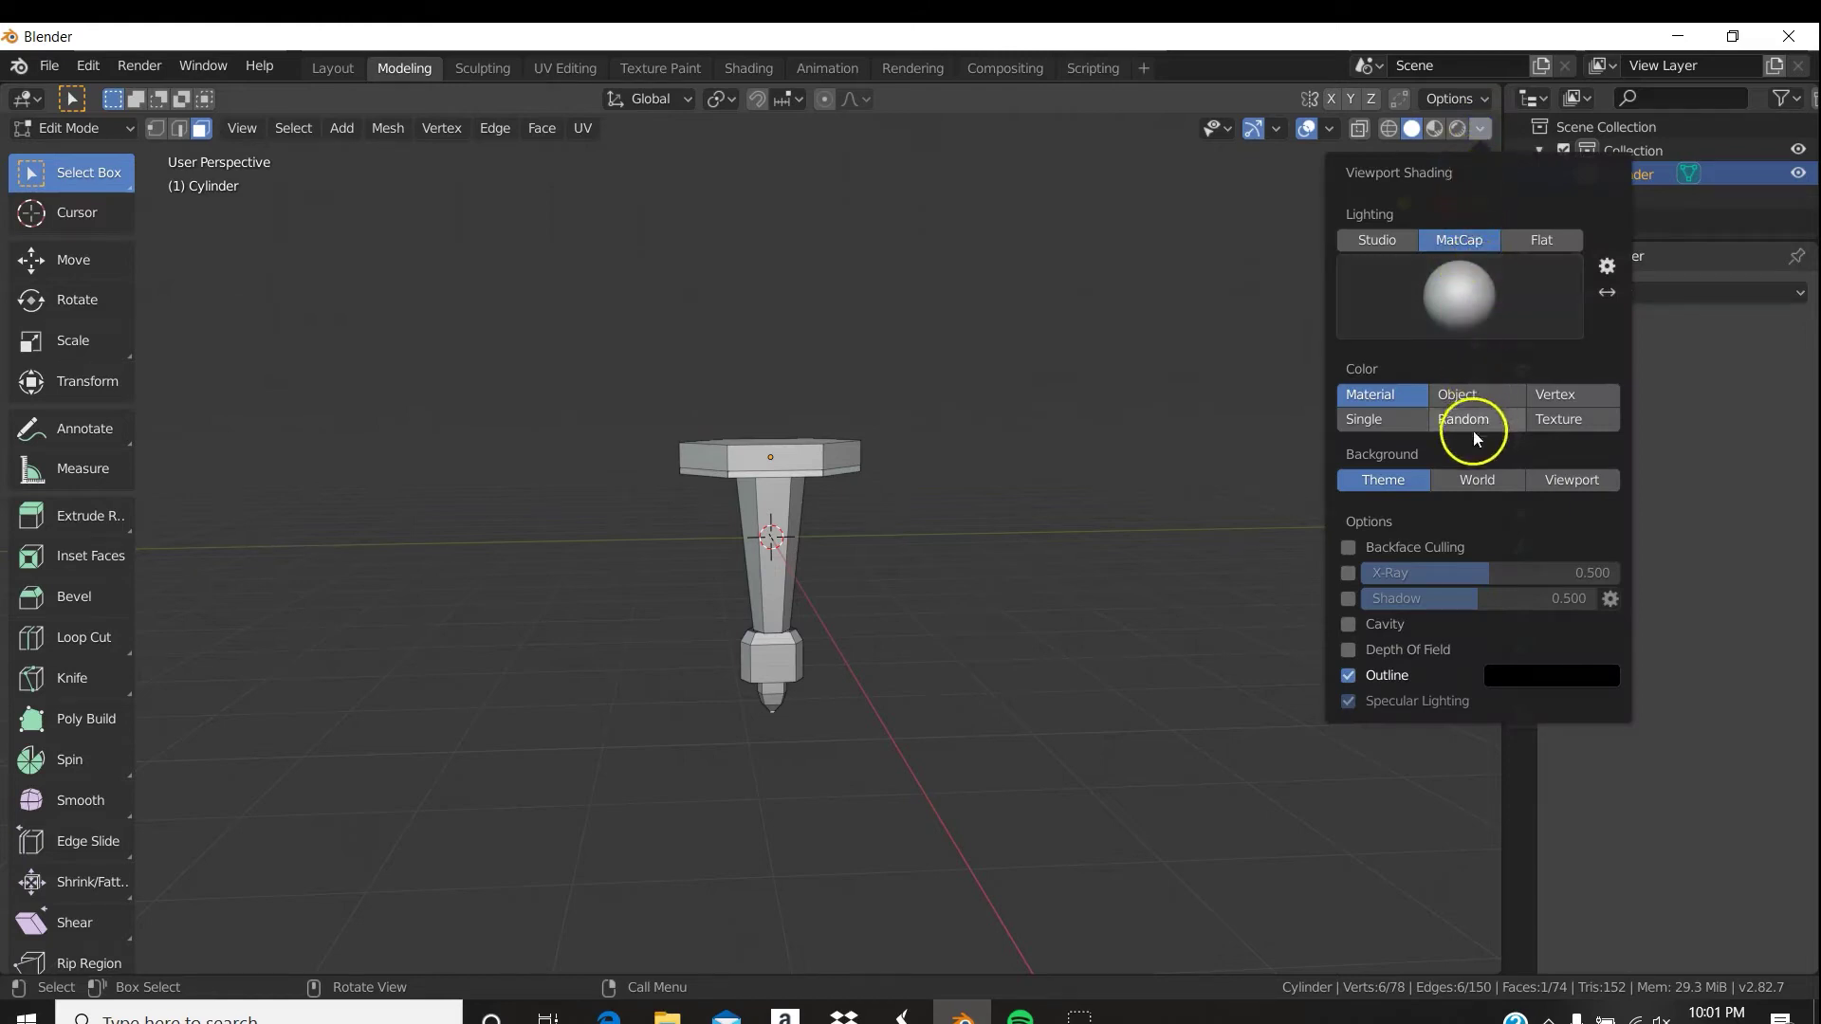
{"action": "left_click", "coordinate": [1349, 625]}
{"action": "mouse_move", "coordinate": [823, 581]}
{"action": "middle_mouse_down"}
{"action": "mouse_move", "coordinate": [920, 544]}
{"action": "mouse_move", "coordinate": [1015, 561]}
{"action": "mouse_move", "coordinate": [744, 504]}
{"action": "mouse_move", "coordinate": [914, 516]}
{"action": "mouse_move", "coordinate": [837, 436]}
{"action": "mouse_move", "coordinate": [767, 501]}
{"action": "mouse_move", "coordinate": [868, 512]}
{"action": "middle_mouse_up"}
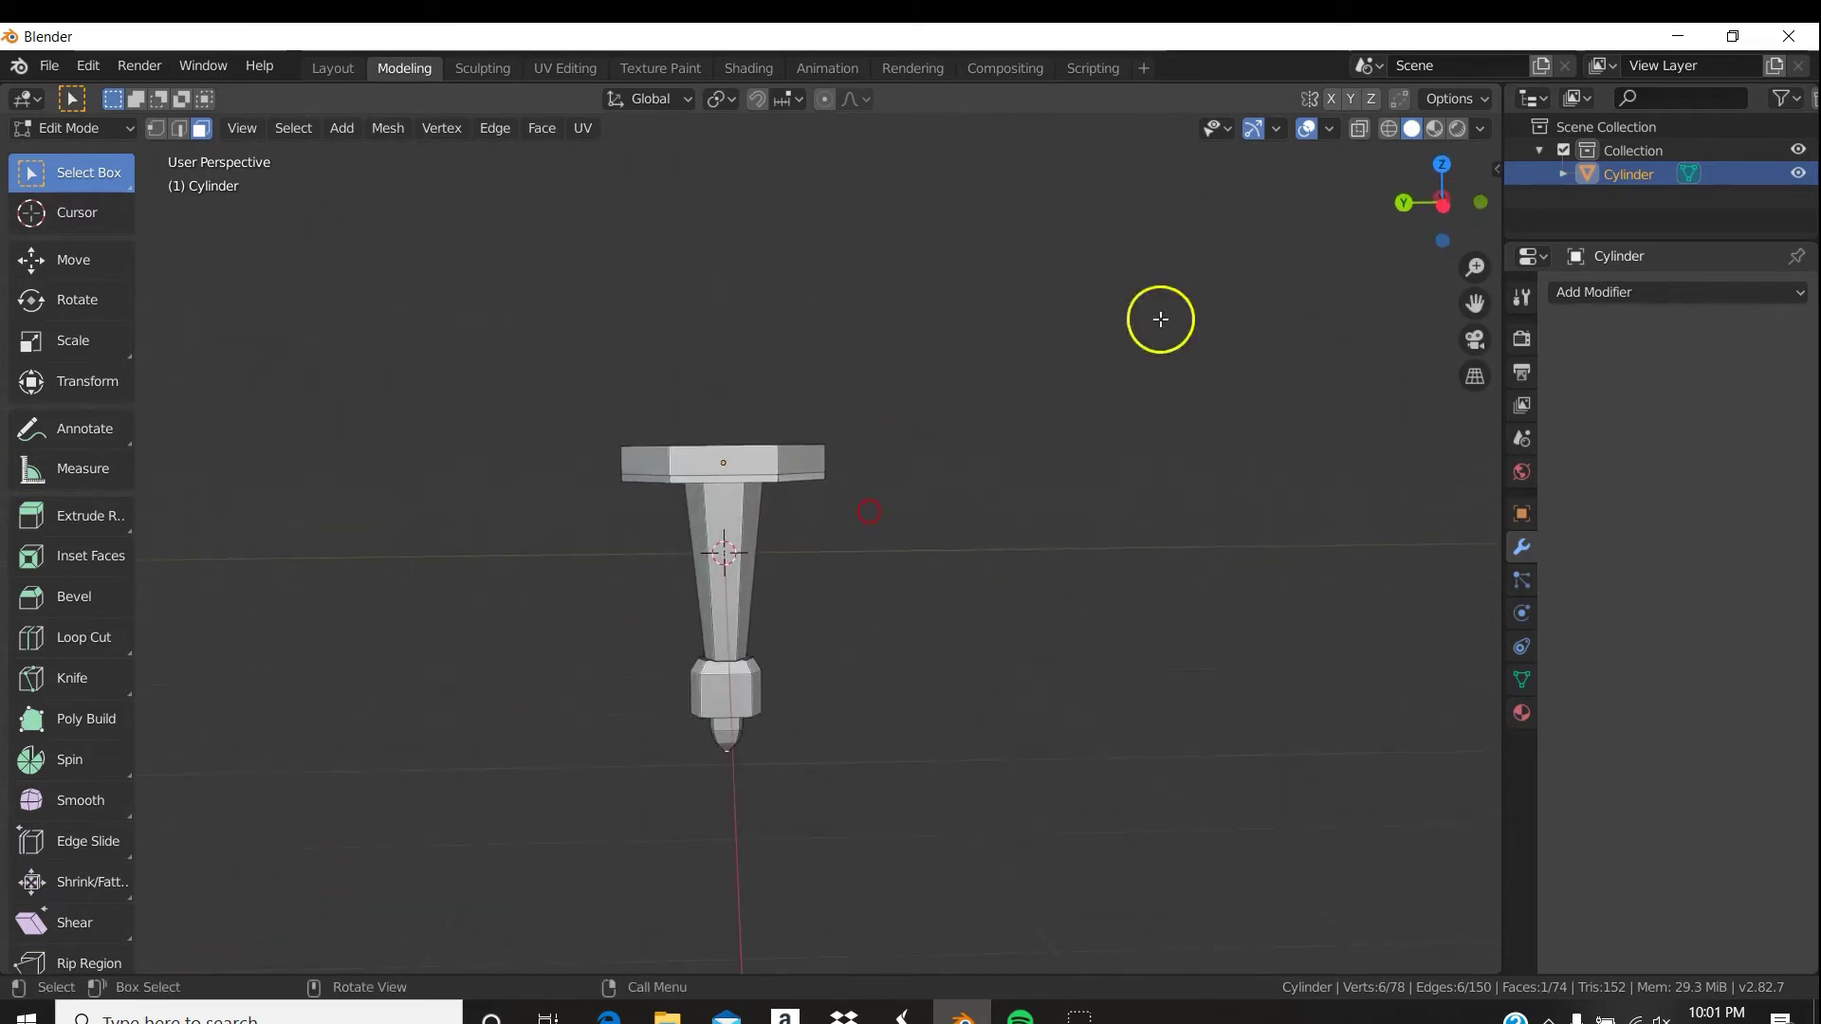
{"action": "left_click", "coordinate": [1479, 137]}
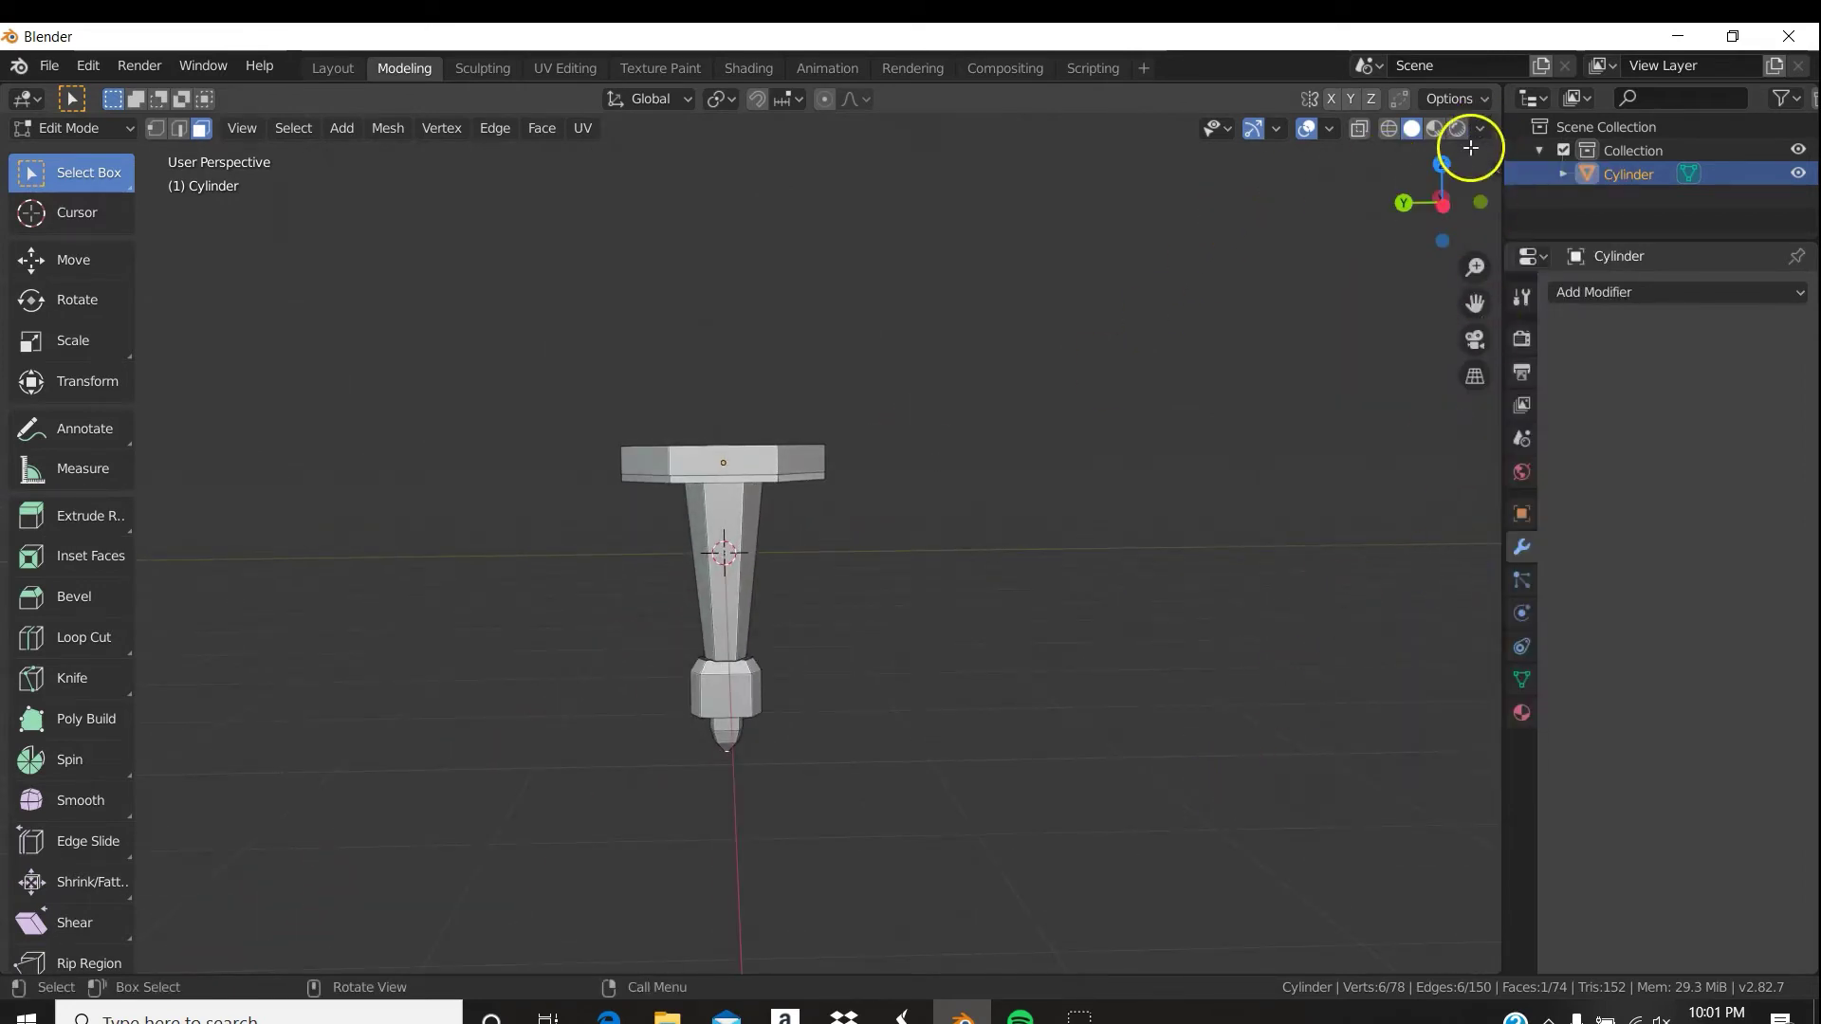
{"action": "left_click", "coordinate": [1477, 137]}
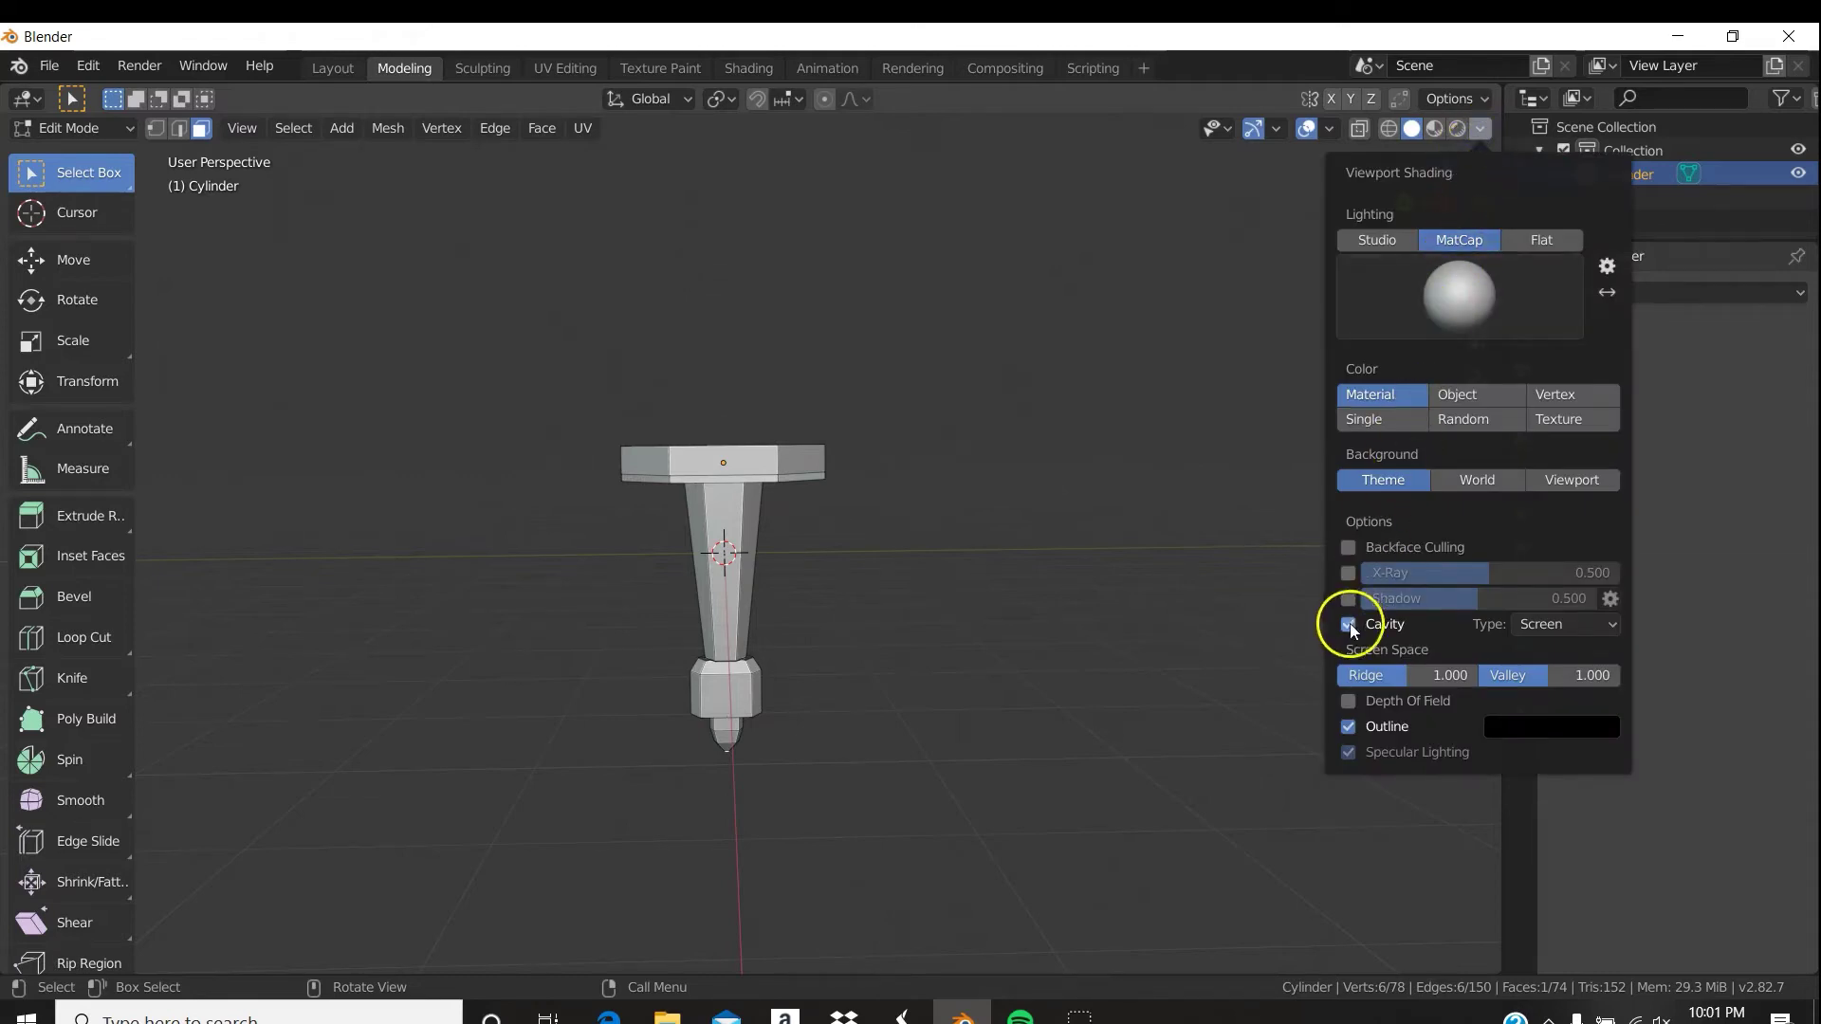
{"action": "left_click", "coordinate": [1349, 599]}
Select the top face of the hexagonal slab and inset it by about 0.154.
{"action": "mouse_move", "coordinate": [886, 586]}
{"action": "middle_mouse_down"}
{"action": "mouse_move", "coordinate": [834, 516]}
{"action": "mouse_move", "coordinate": [824, 547]}
{"action": "mouse_move", "coordinate": [885, 557]}
{"action": "middle_mouse_up"}
{"action": "key", "text": "ctrl"}
{"action": "mouse_move", "coordinate": [821, 658]}
{"action": "middle_mouse_down", "text": "ctrl"}
{"action": "mouse_move", "coordinate": [809, 532]}
{"action": "mouse_move", "coordinate": [821, 599]}
{"action": "mouse_move", "coordinate": [829, 560]}
{"action": "mouse_move", "coordinate": [797, 423]}
{"action": "mouse_move", "coordinate": [784, 509]}
{"action": "mouse_move", "coordinate": [820, 573]}
{"action": "mouse_move", "coordinate": [886, 618]}
{"action": "mouse_move", "coordinate": [854, 630]}
{"action": "mouse_move", "coordinate": [834, 686]}
{"action": "mouse_move", "coordinate": [853, 646]}
{"action": "middle_mouse_up", "text": "ctrl"}
{"action": "left_click", "coordinate": [744, 517]}
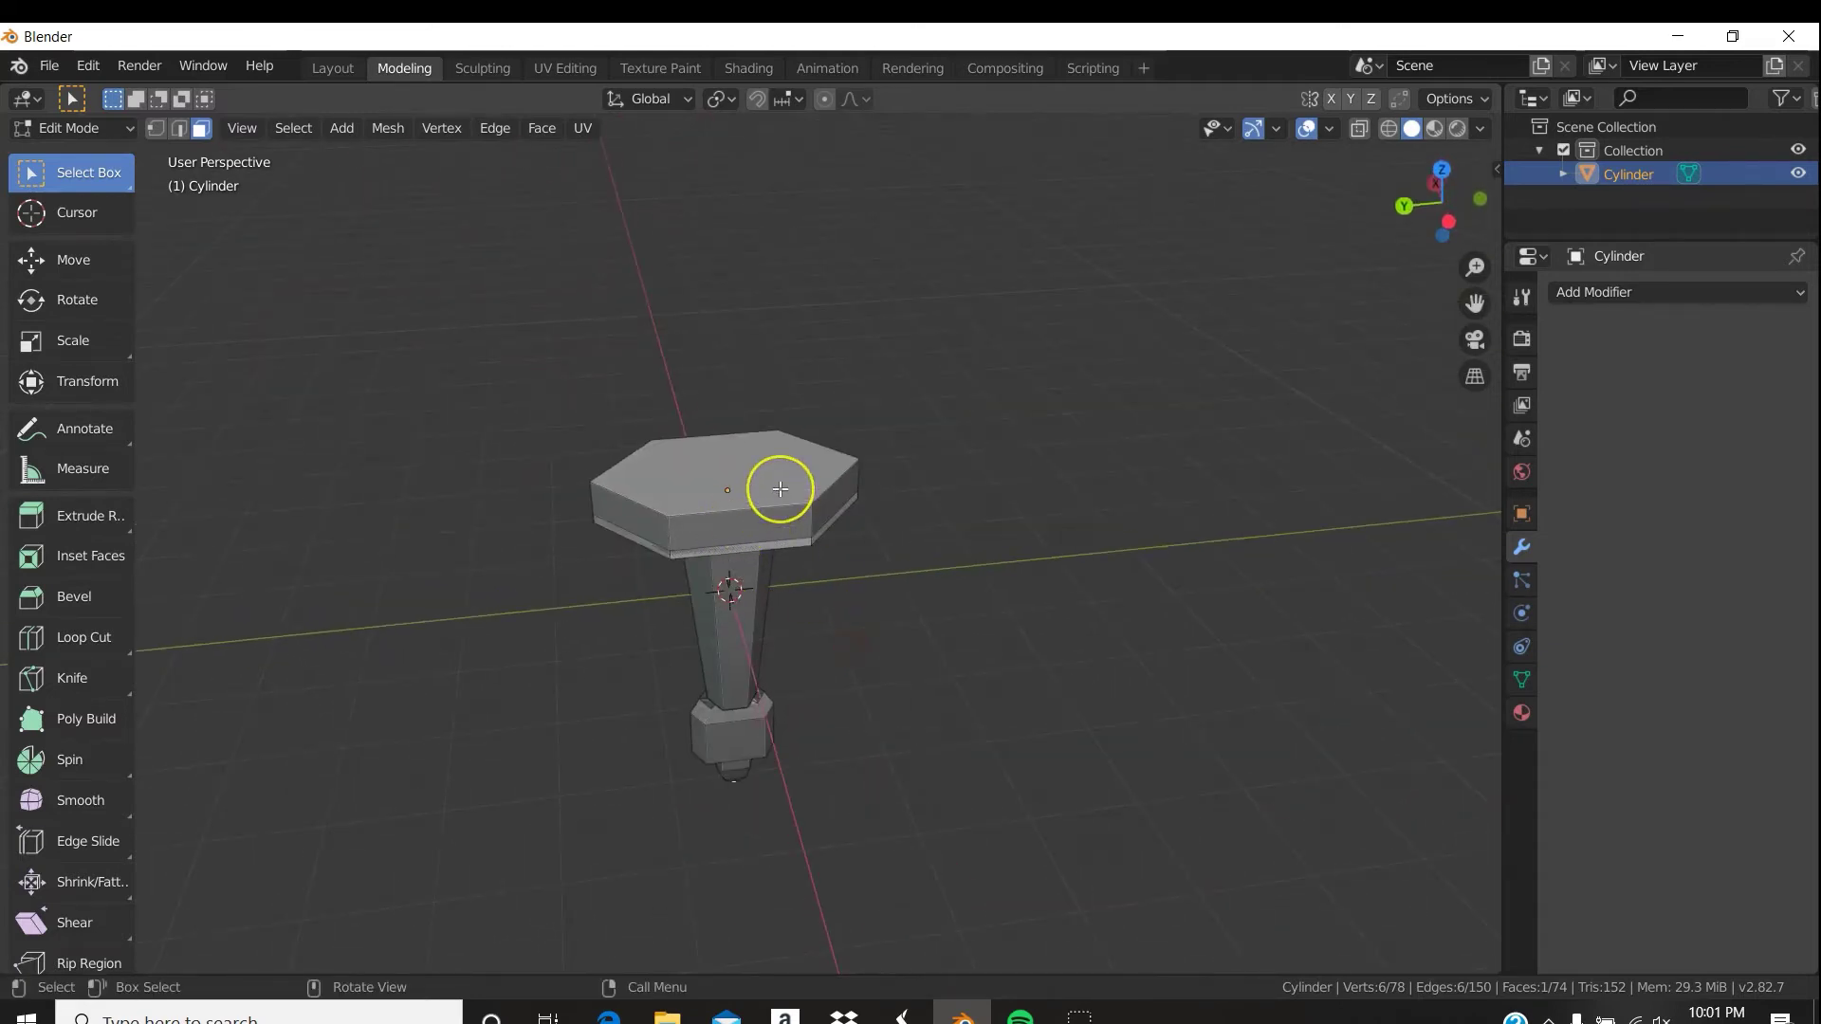
{"action": "left_click", "coordinate": [780, 489]}
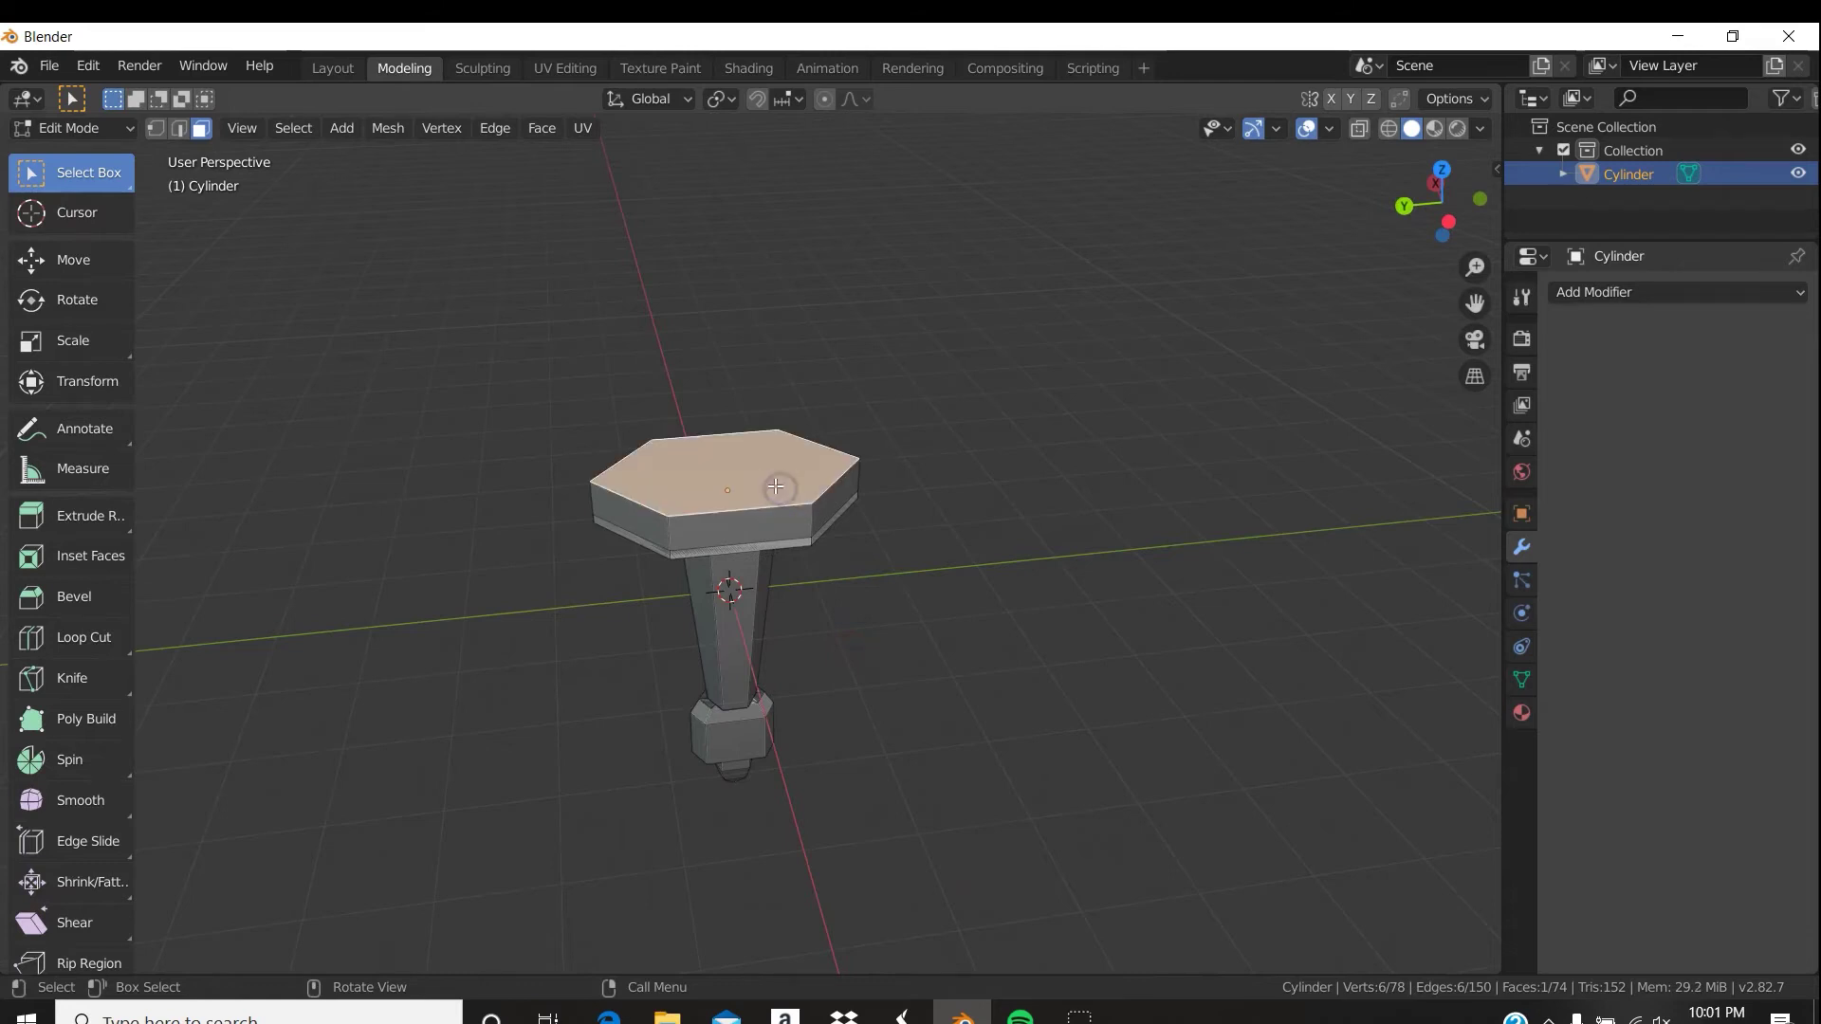
{"action": "middle_click_drag", "start_coordinate": [804, 430], "coordinate": [794, 513]}
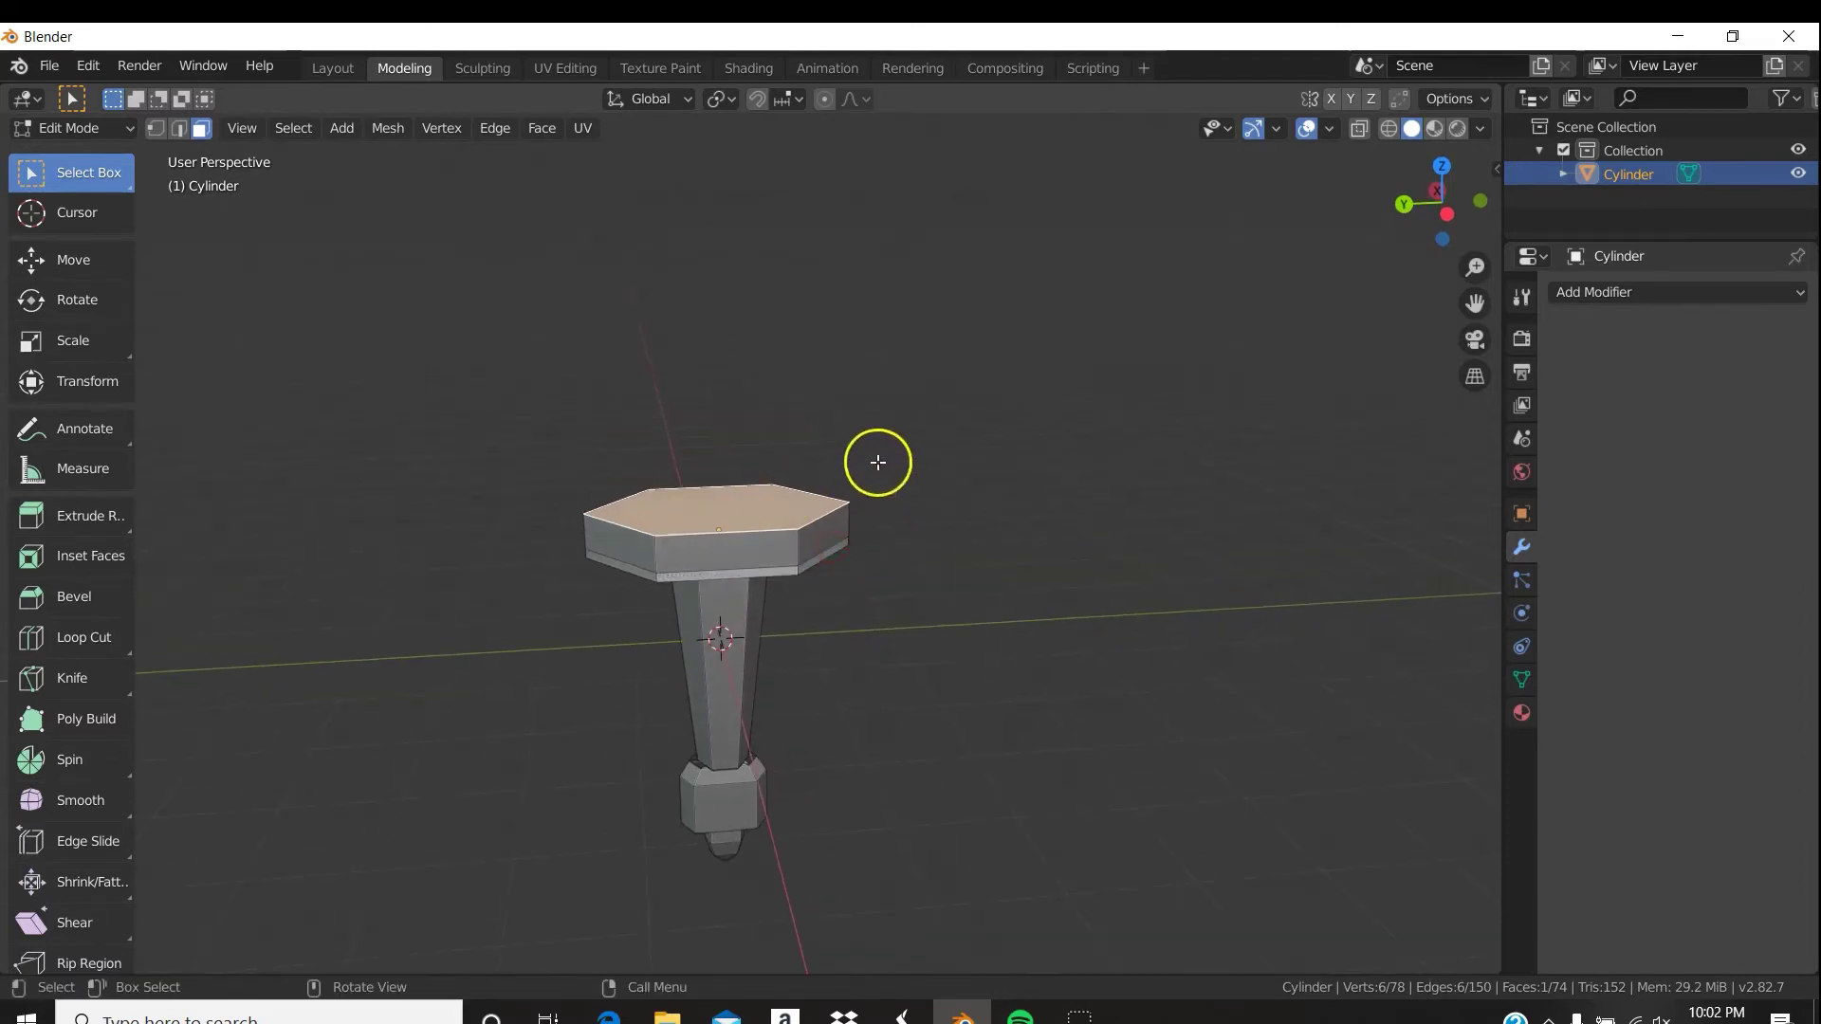
{"action": "key", "text": "i"}
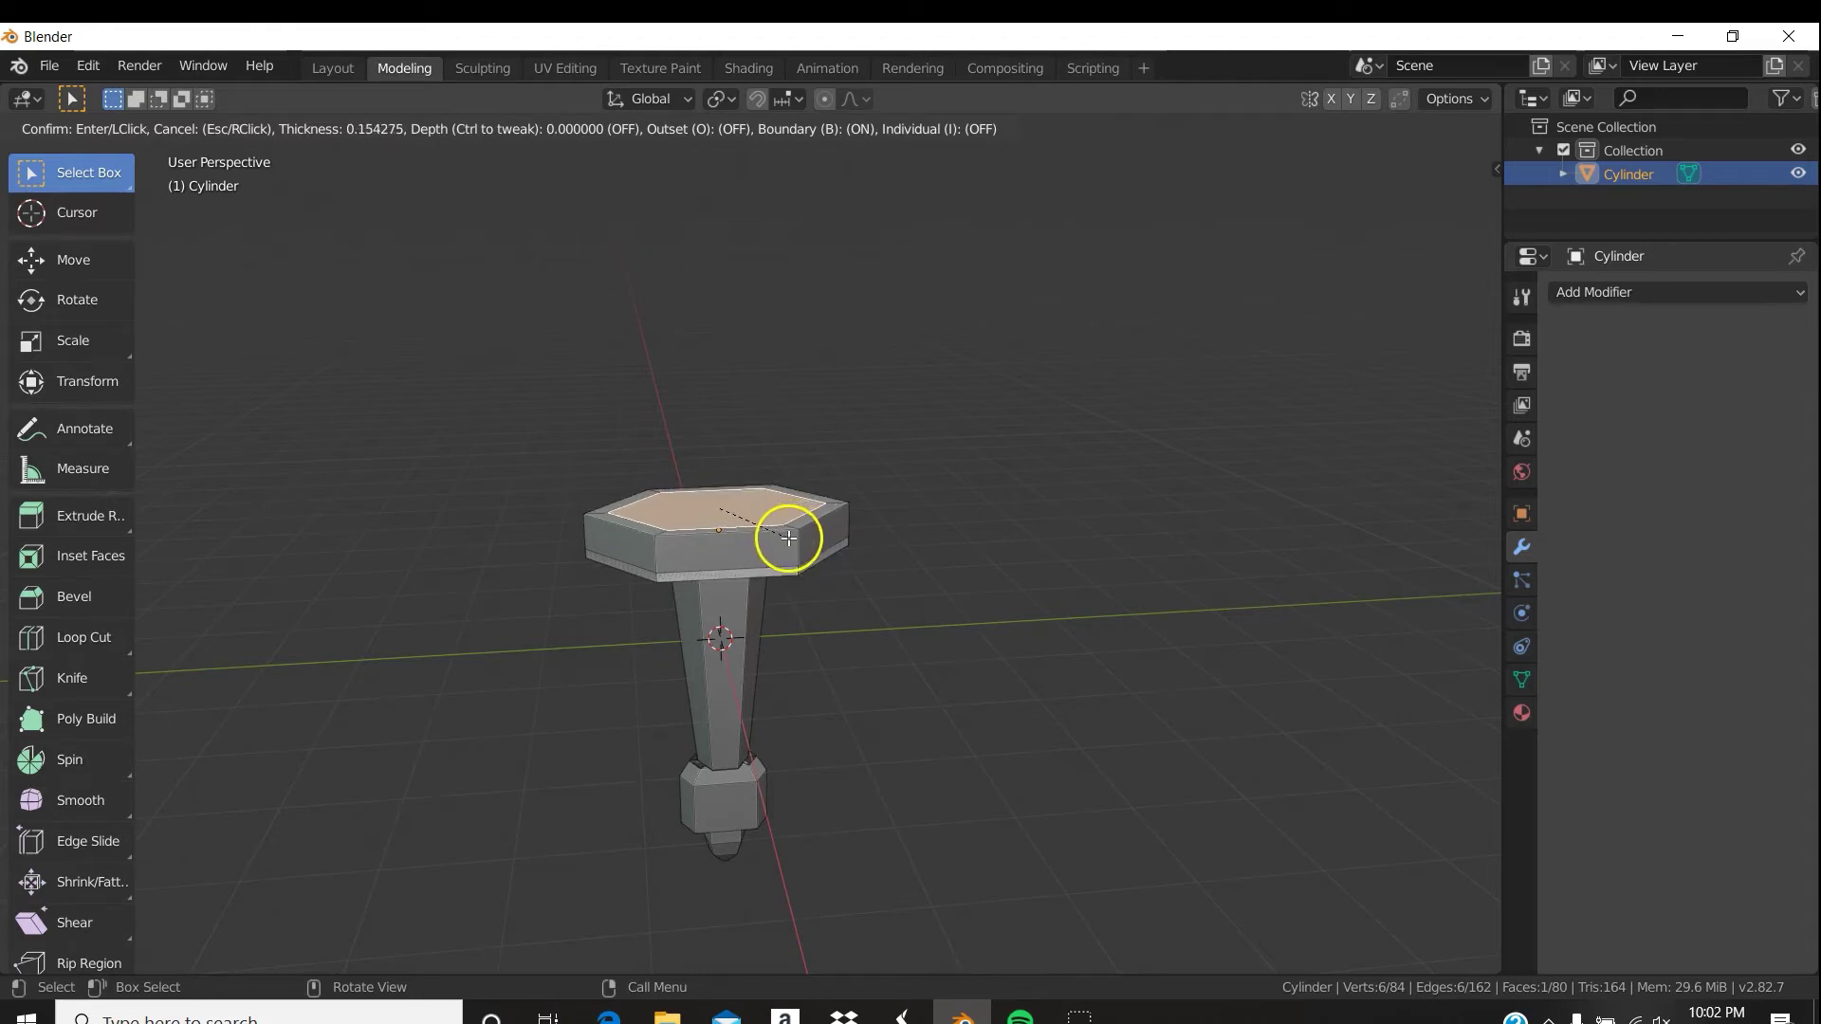
{"action": "left_click", "coordinate": [788, 538]}
Extrude the inset top face upward by about 0.27 m to form a second tier.
{"action": "middle_click_drag", "start_coordinate": [939, 532], "coordinate": [911, 584]}
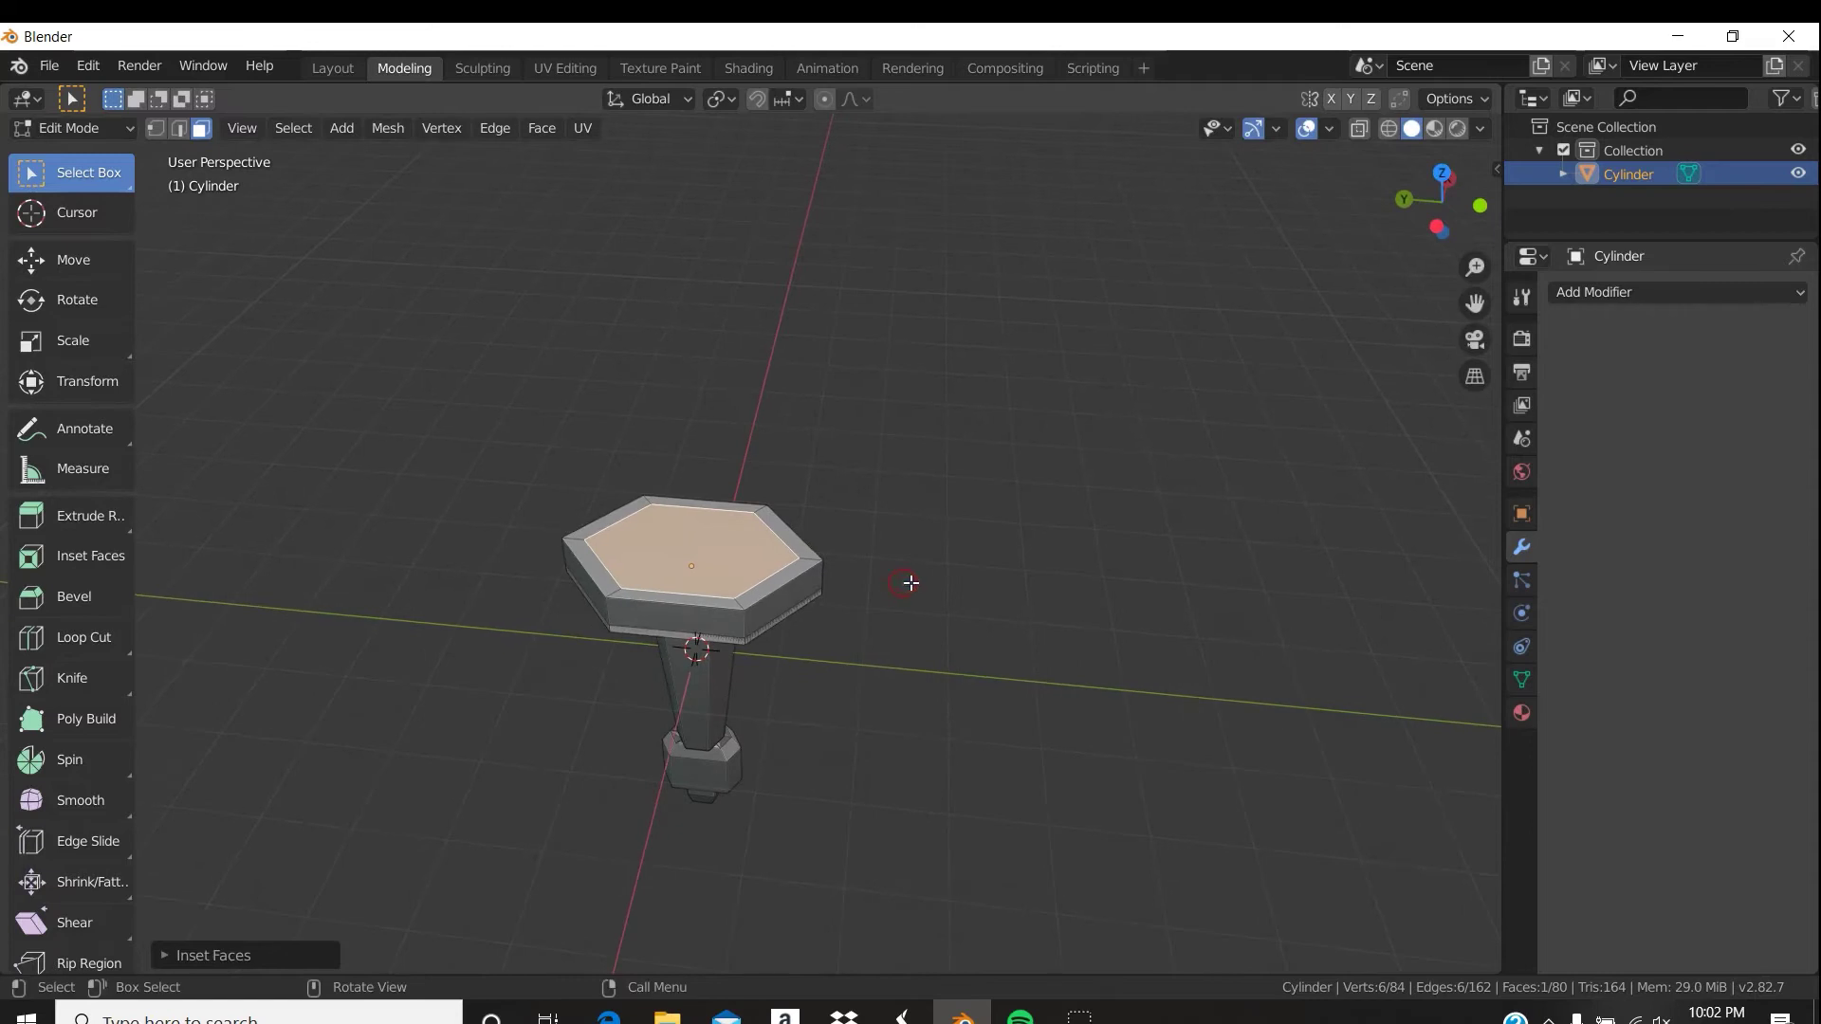
{"action": "key", "text": "e"}
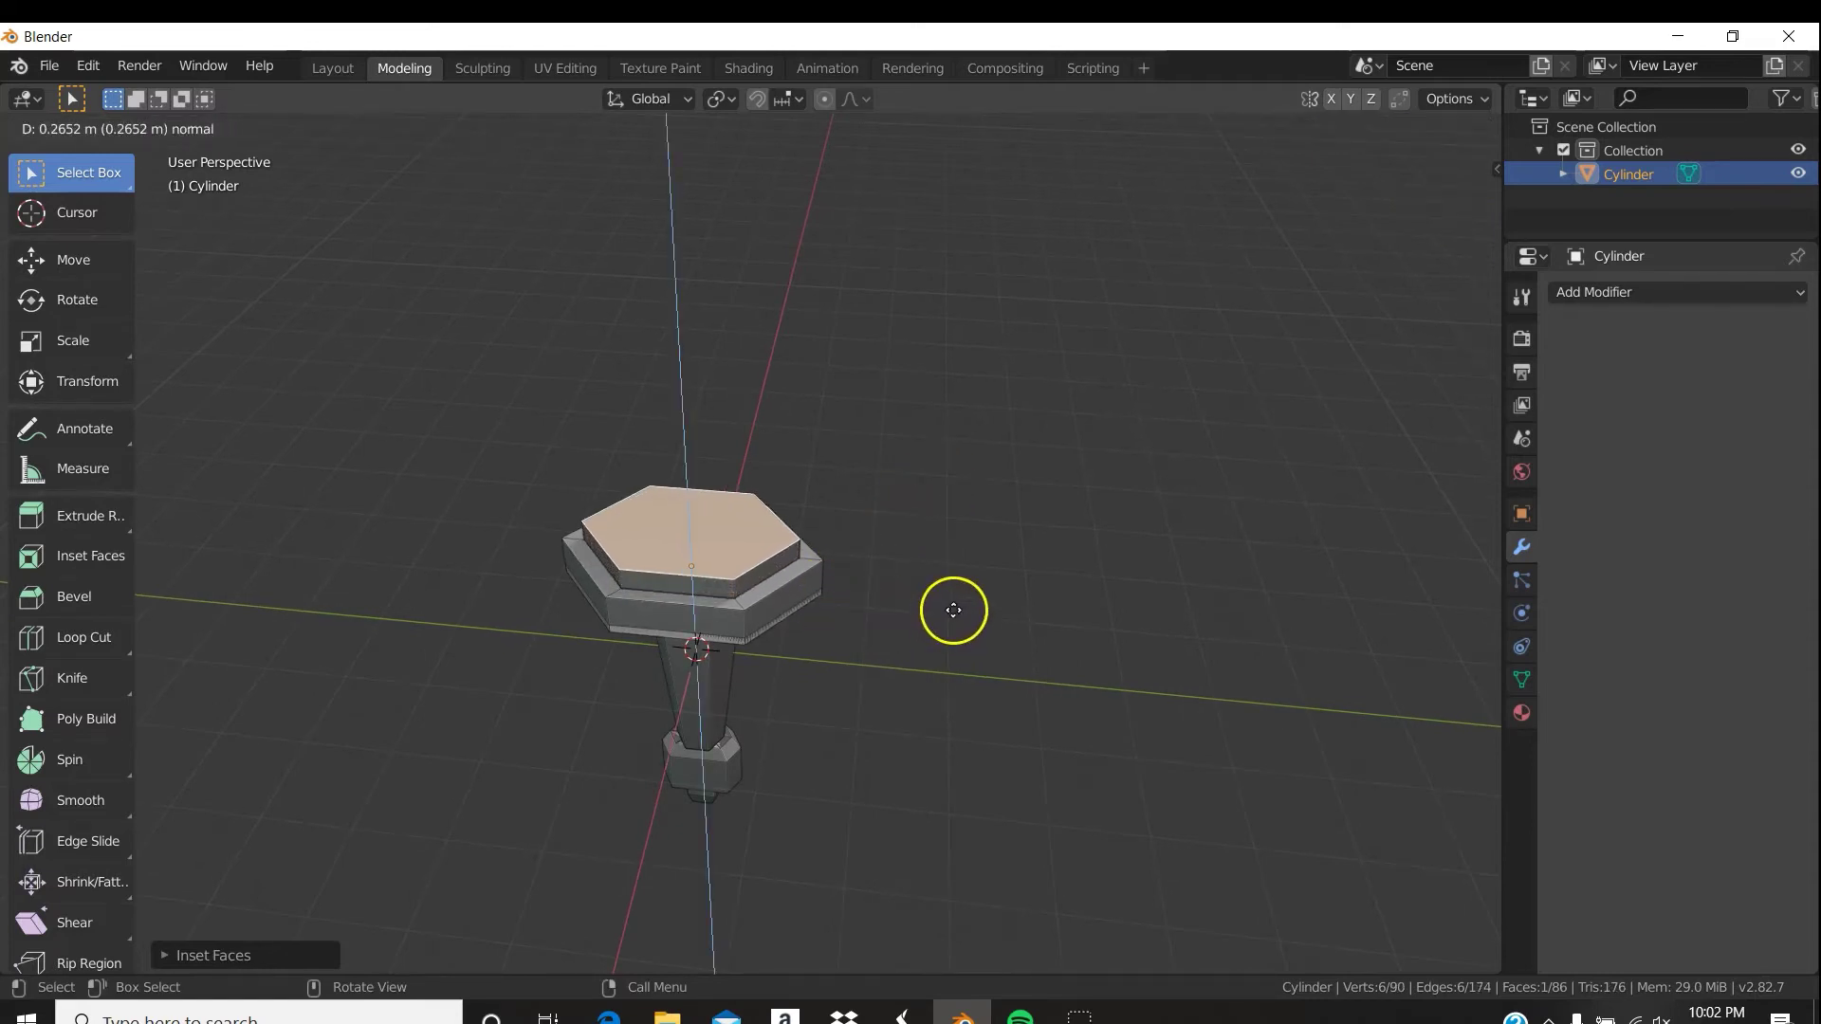
{"action": "left_click", "coordinate": [953, 610]}
Extrude the second tier's top face by about 0.011 m and inset it by about 0.30.
{"action": "middle_click_drag", "start_coordinate": [952, 610], "coordinate": [1008, 574]}
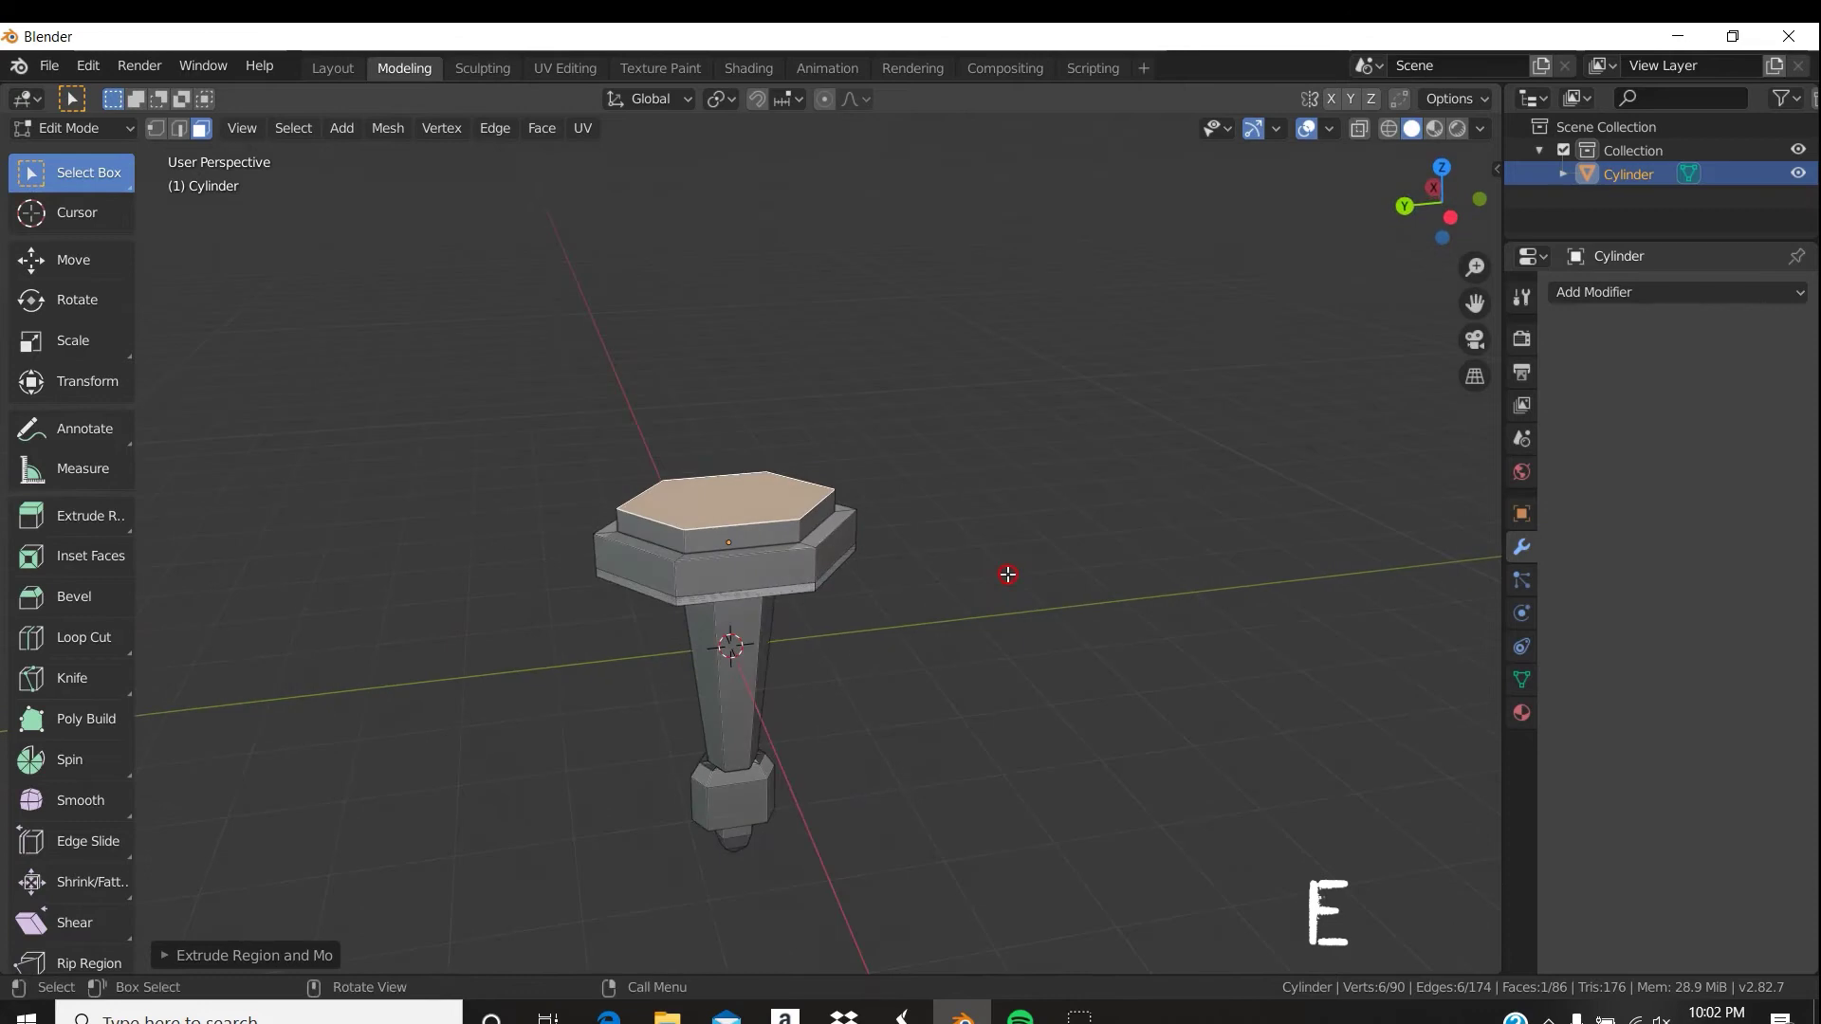
{"action": "key", "text": "e"}
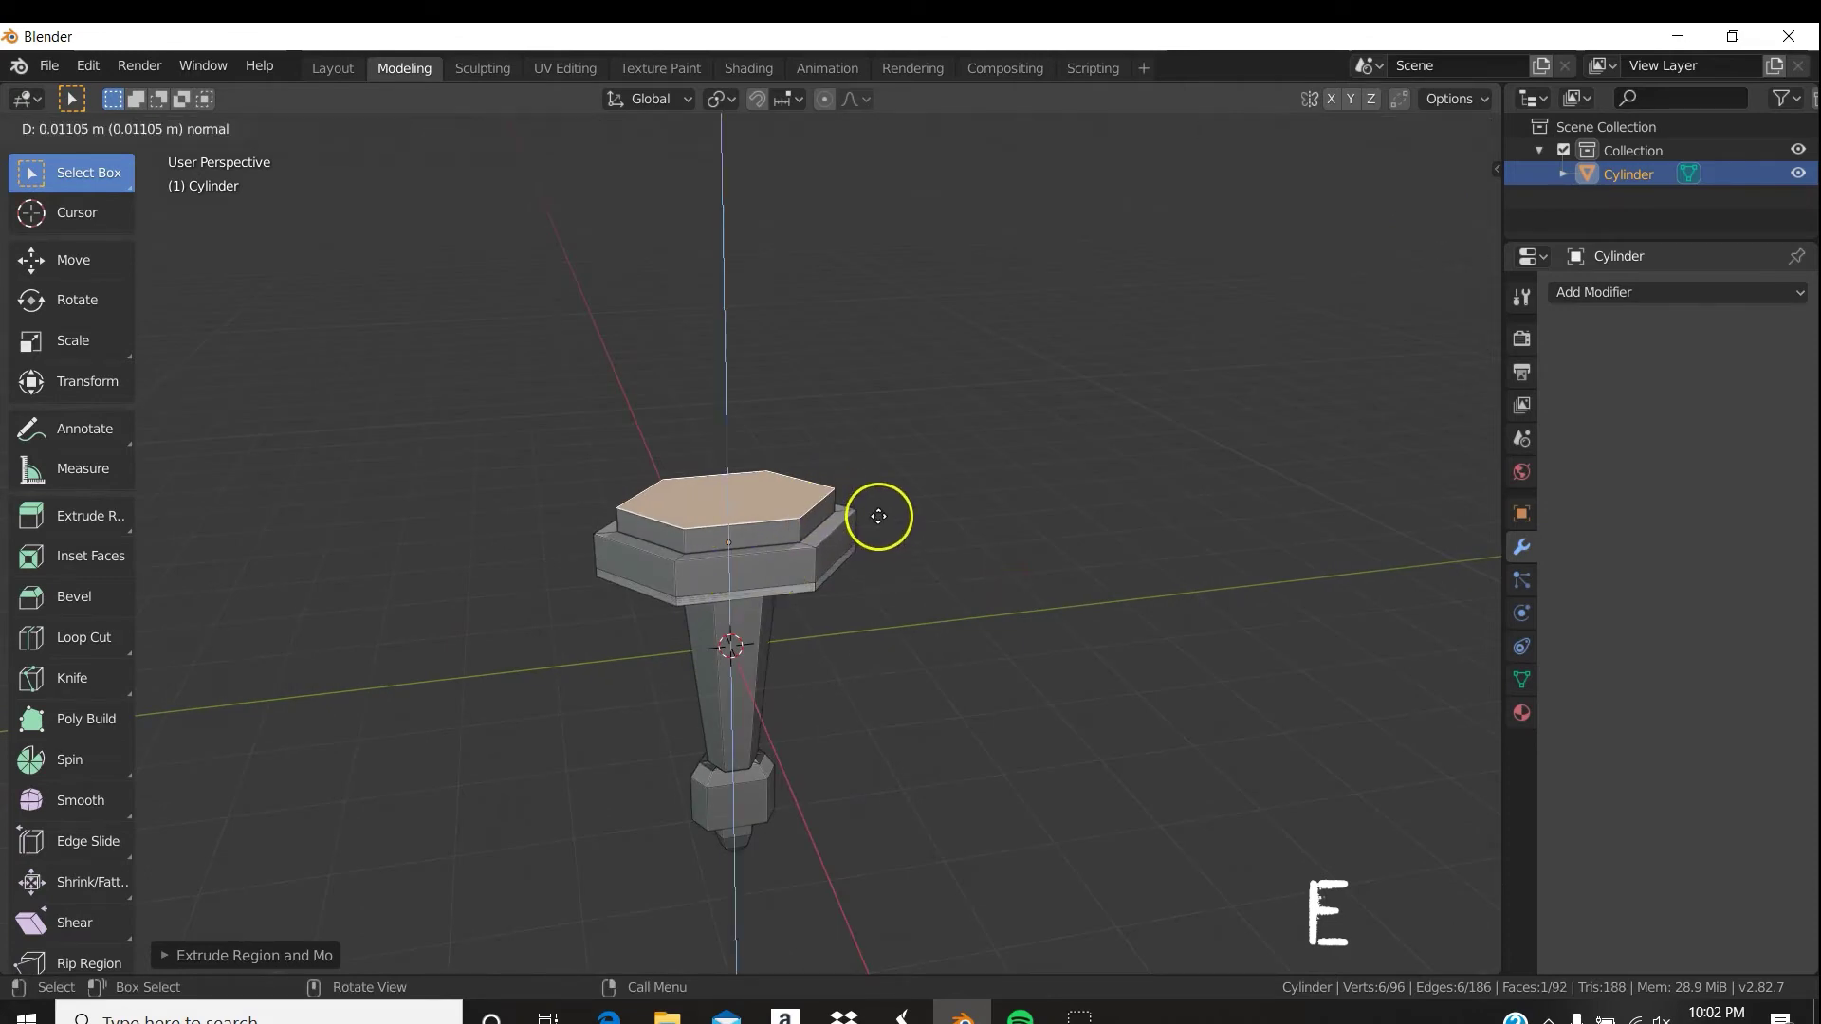
{"action": "left_click", "coordinate": [878, 516]}
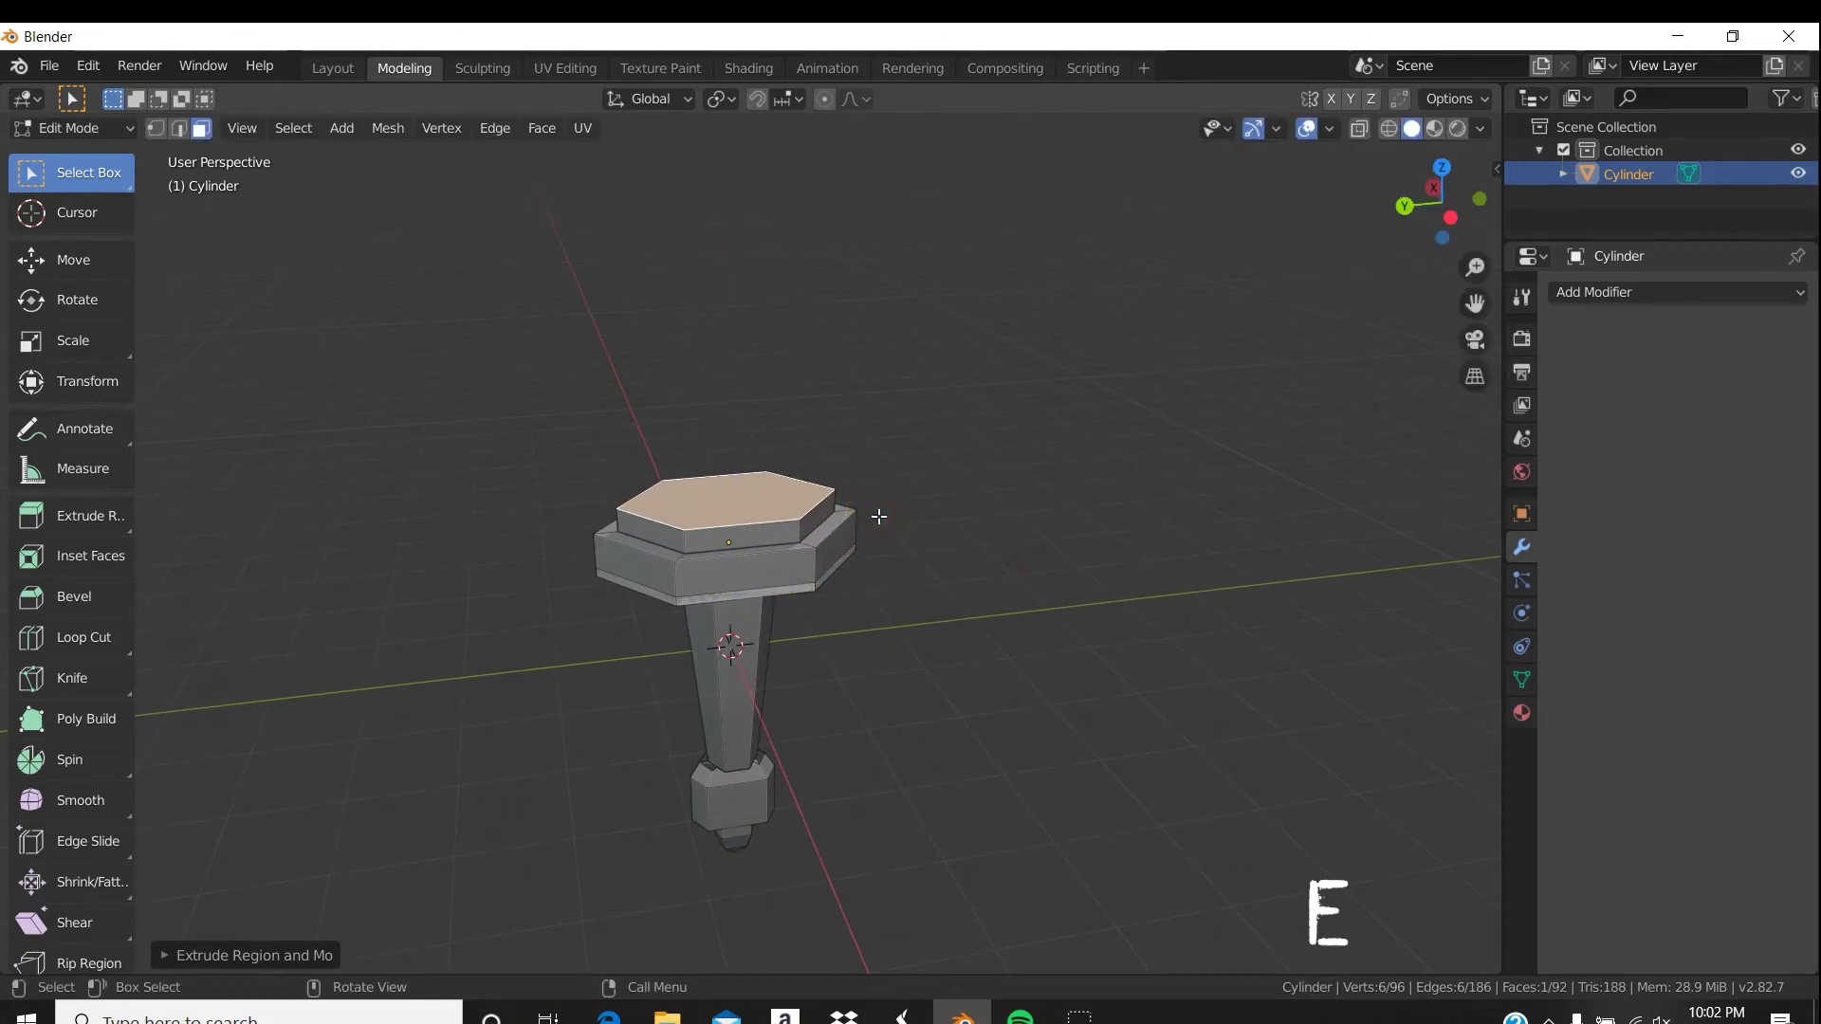
{"action": "key", "text": "i"}
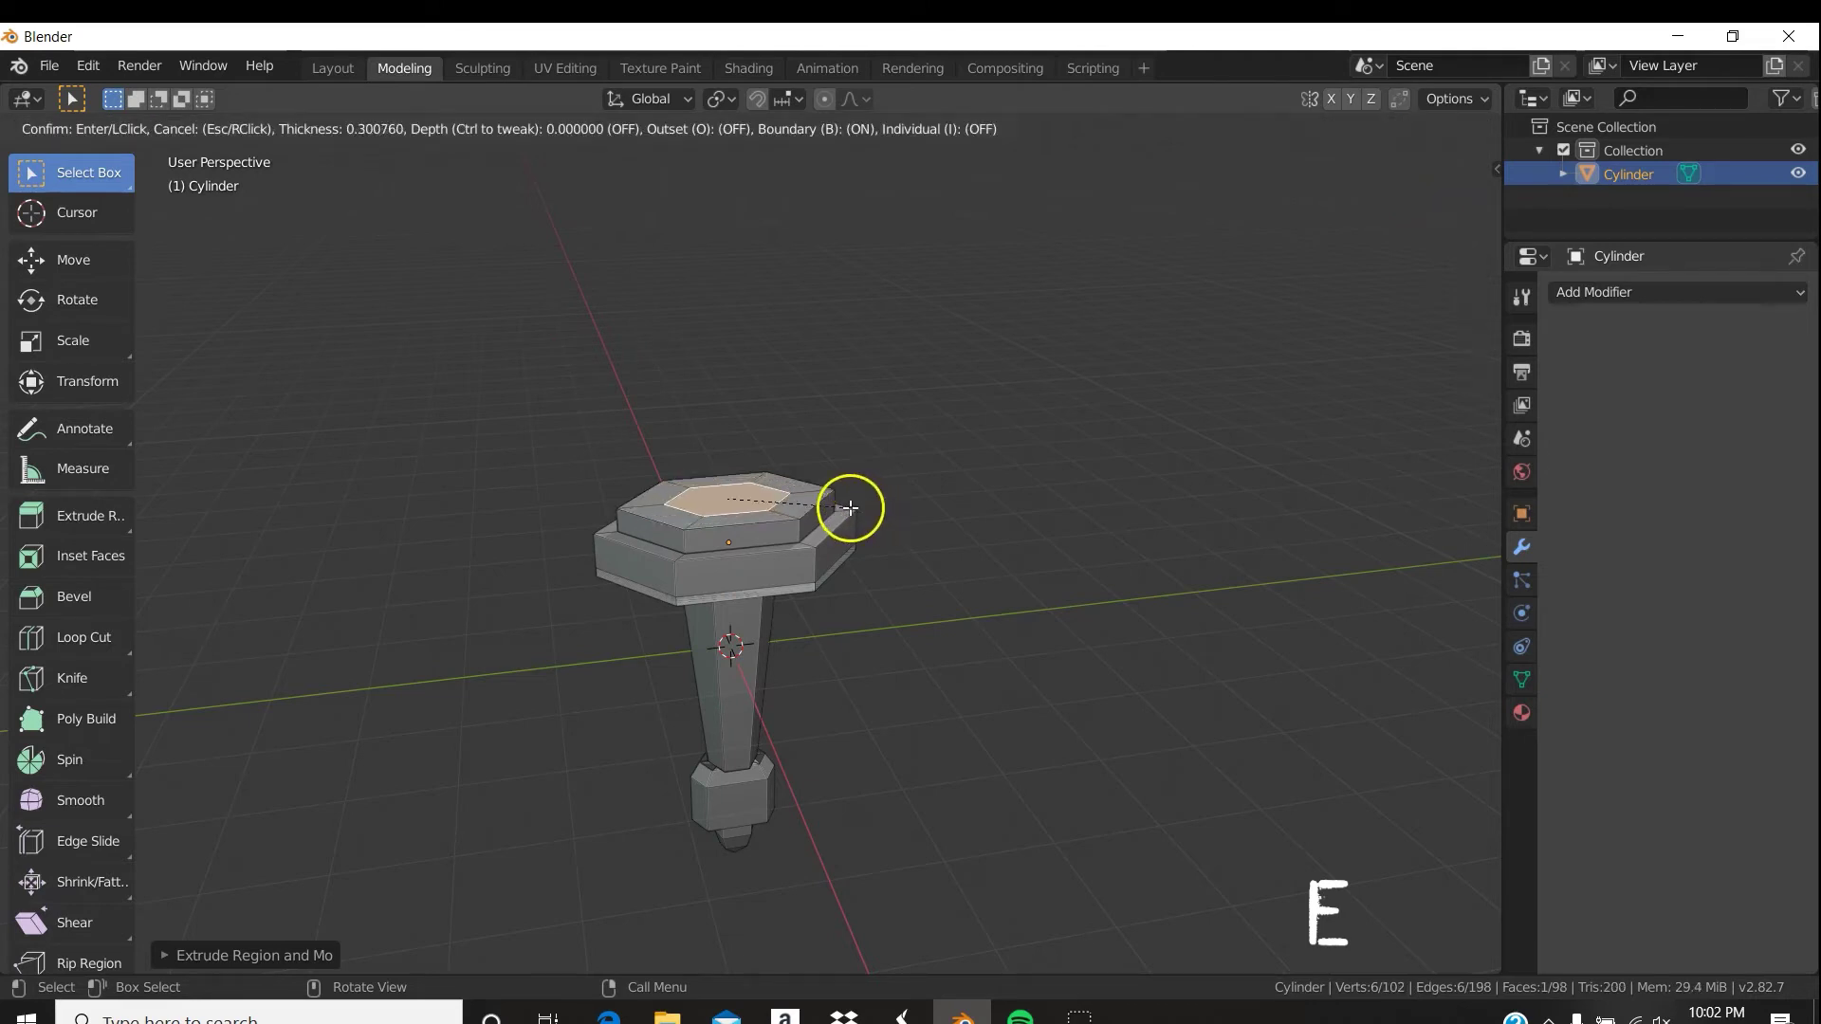
{"action": "left_click", "coordinate": [848, 508]}
Widen the inset face on the top tier by scaling it up along the global Y axis.
{"action": "middle_click_drag", "start_coordinate": [857, 509], "coordinate": [783, 557]}
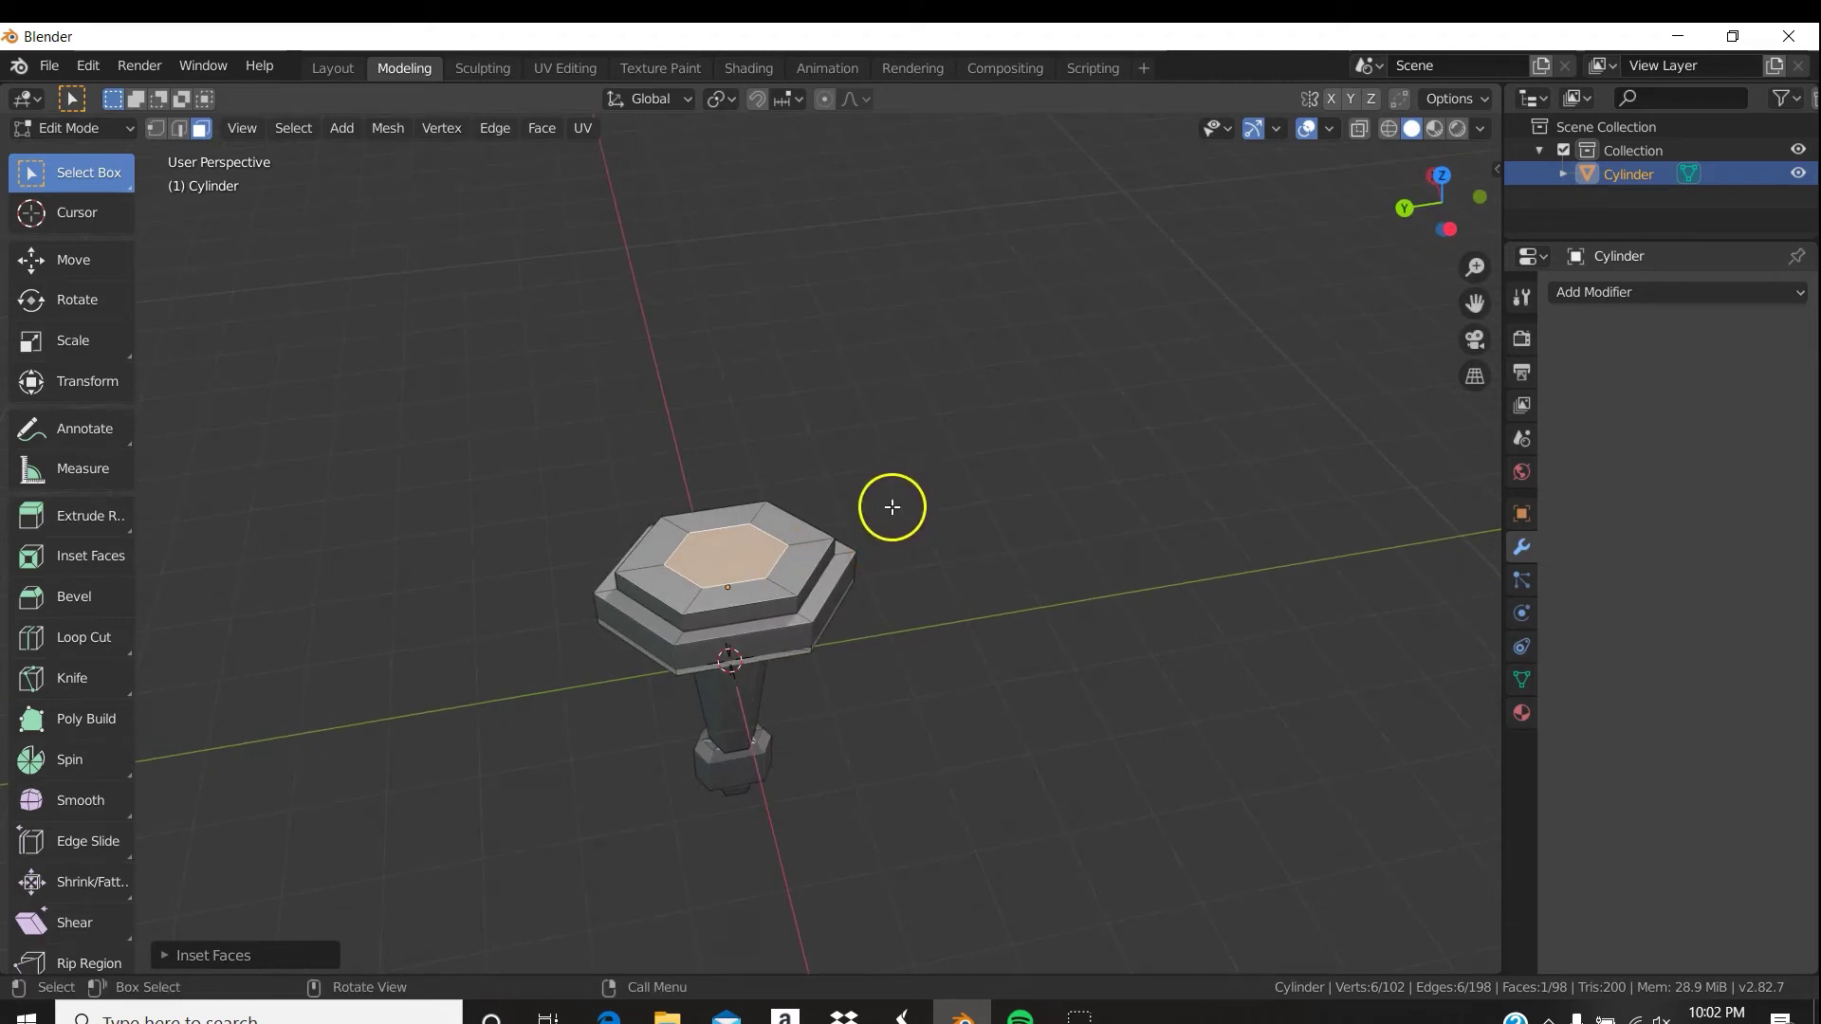
{"action": "key", "text": "s"}
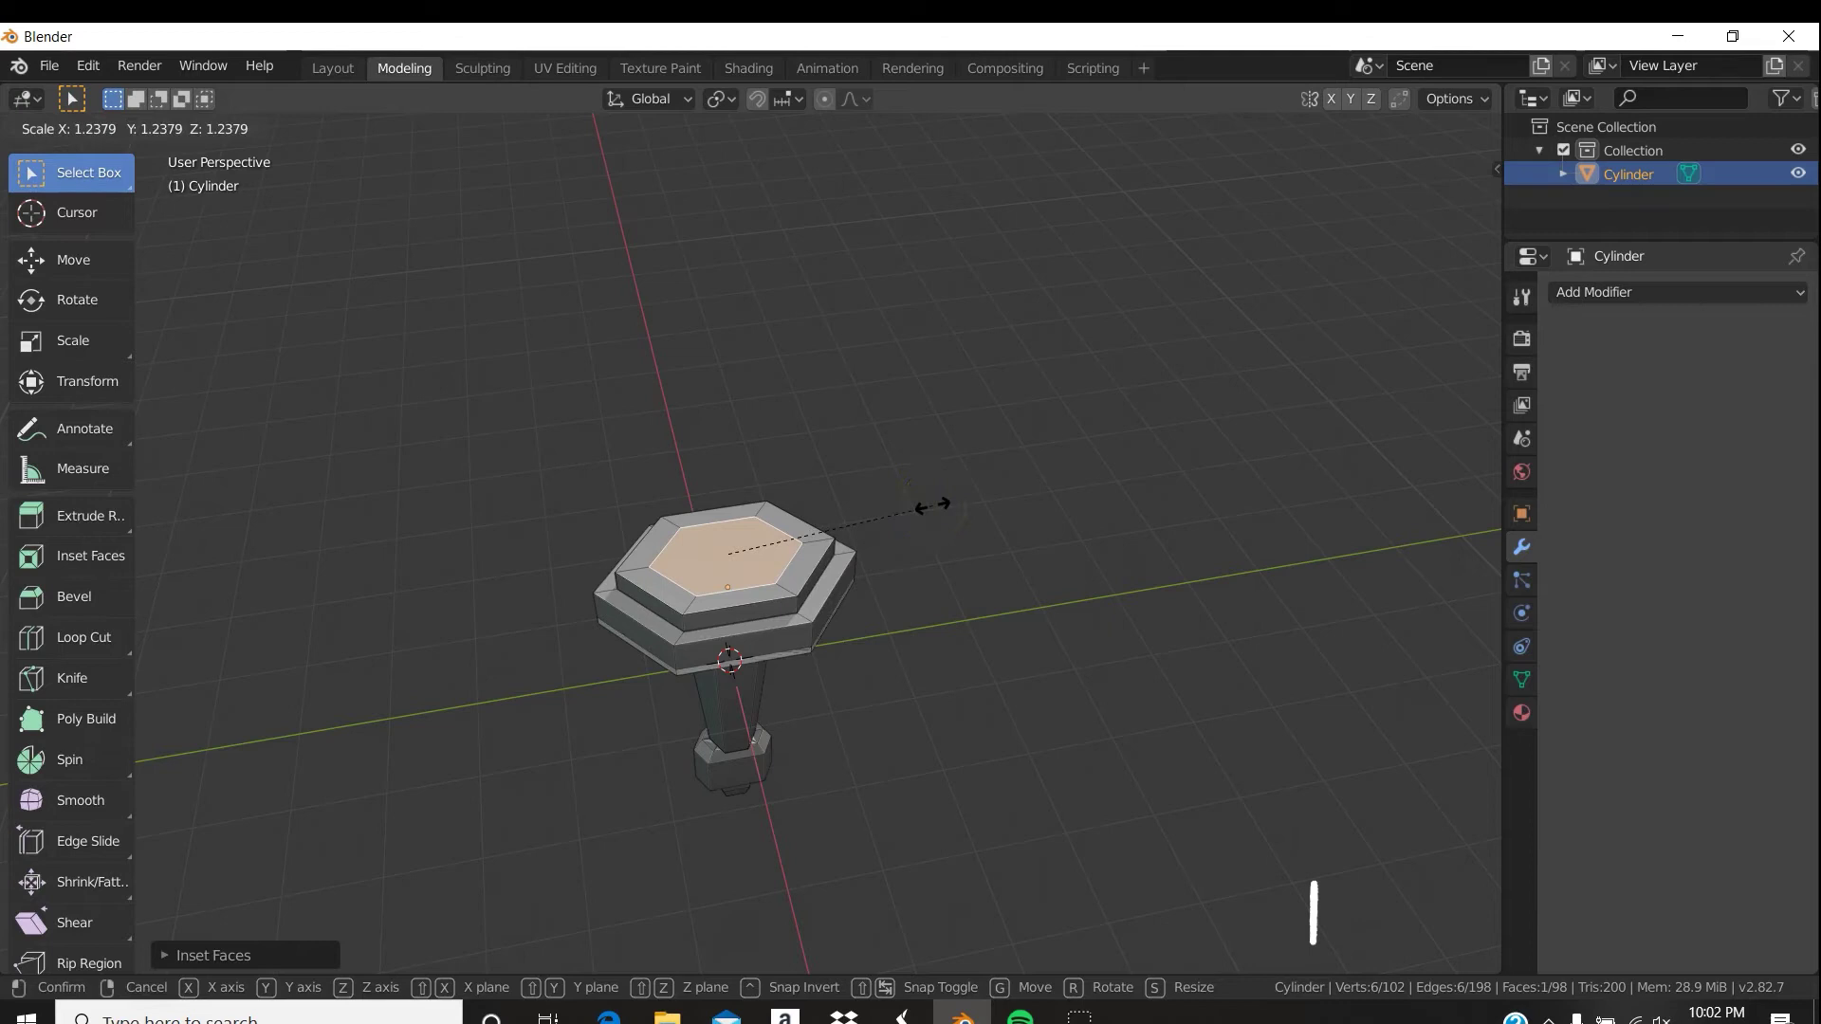
{"action": "key", "text": "y"}
{"action": "left_click_drag", "start_coordinate": [934, 505], "coordinate": [970, 505]}
{"action": "left_click", "coordinate": [968, 503]}
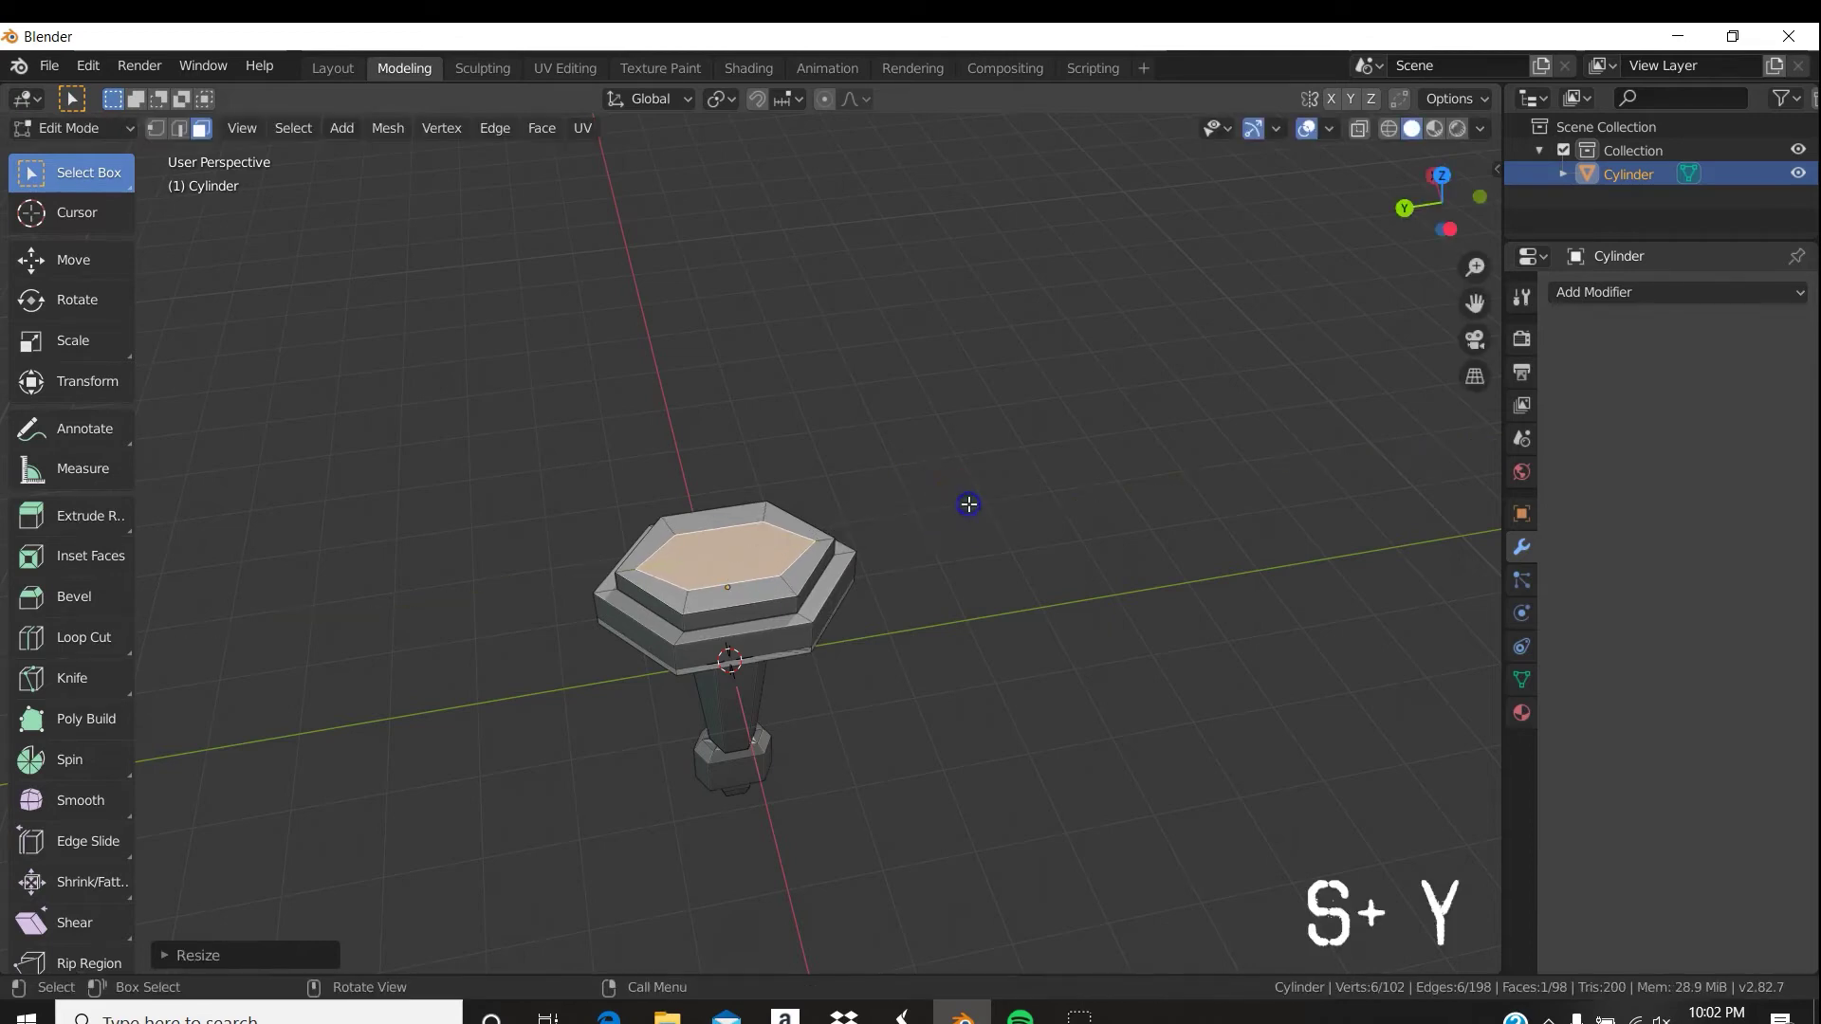
Narrow the inset face on the top tier by scaling it down along the global X axis.
{"action": "key", "text": "s"}
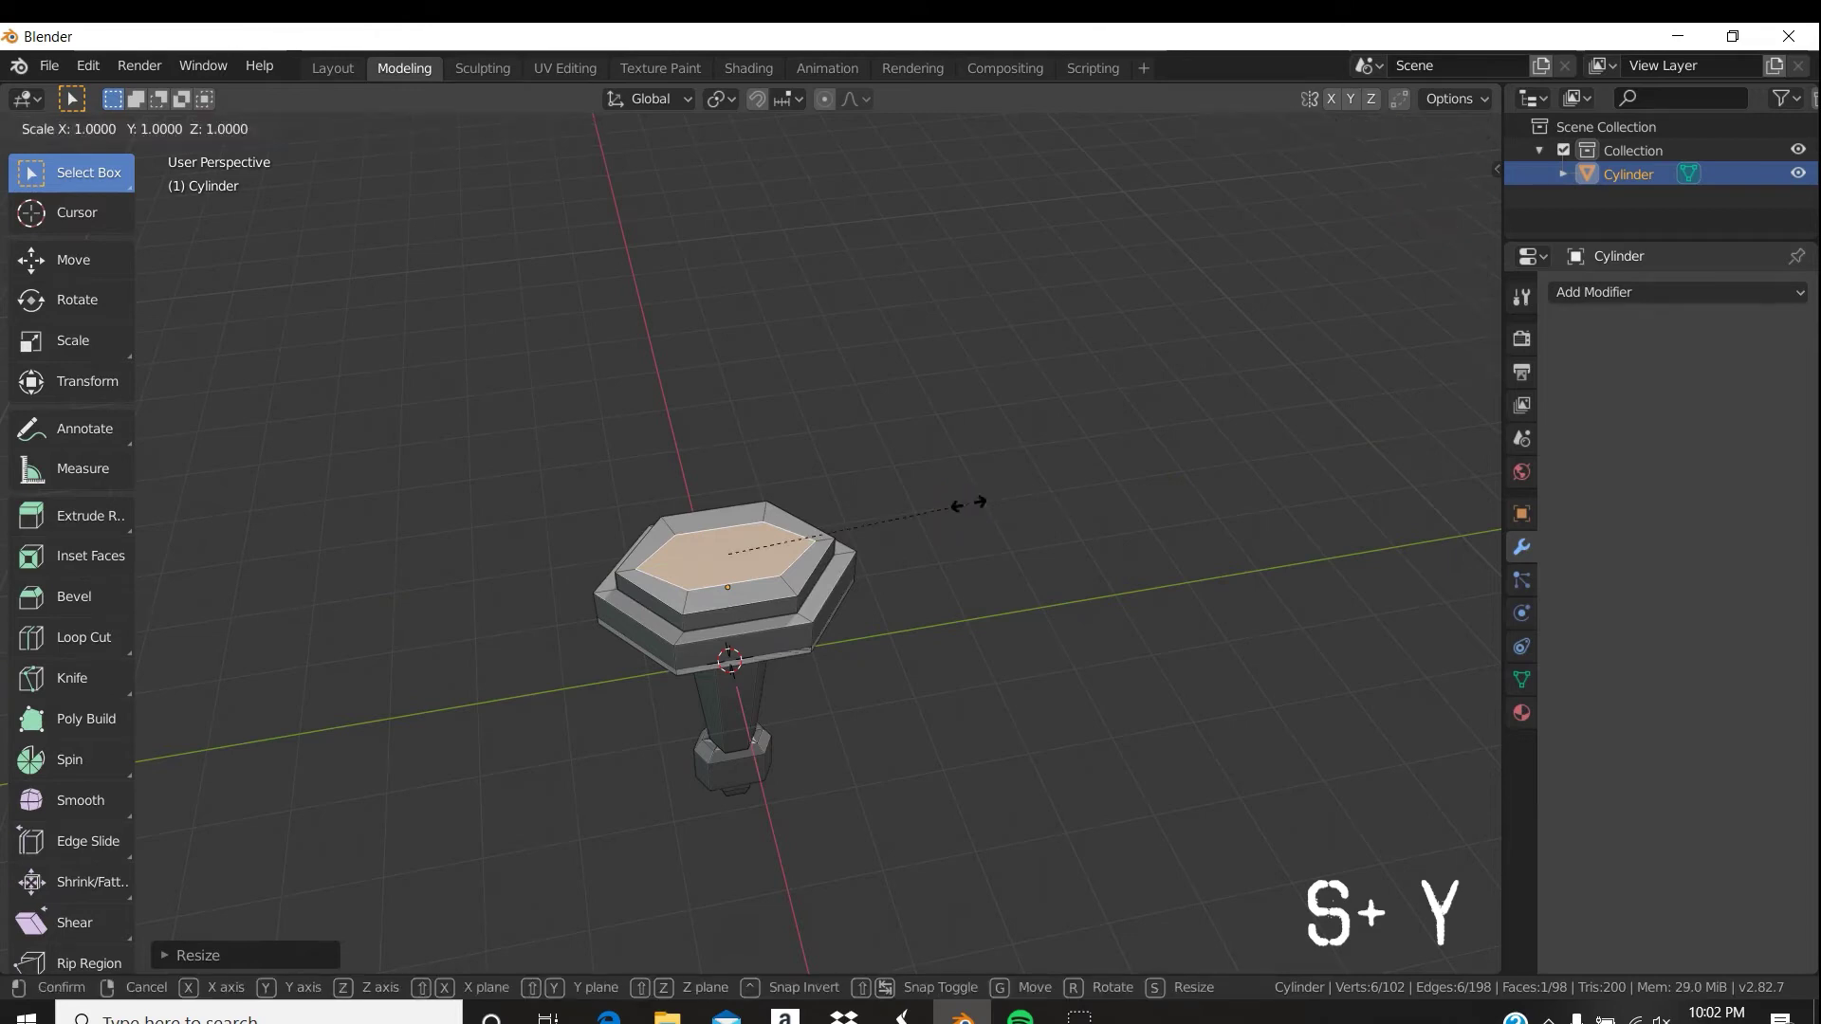
{"action": "key", "text": "x"}
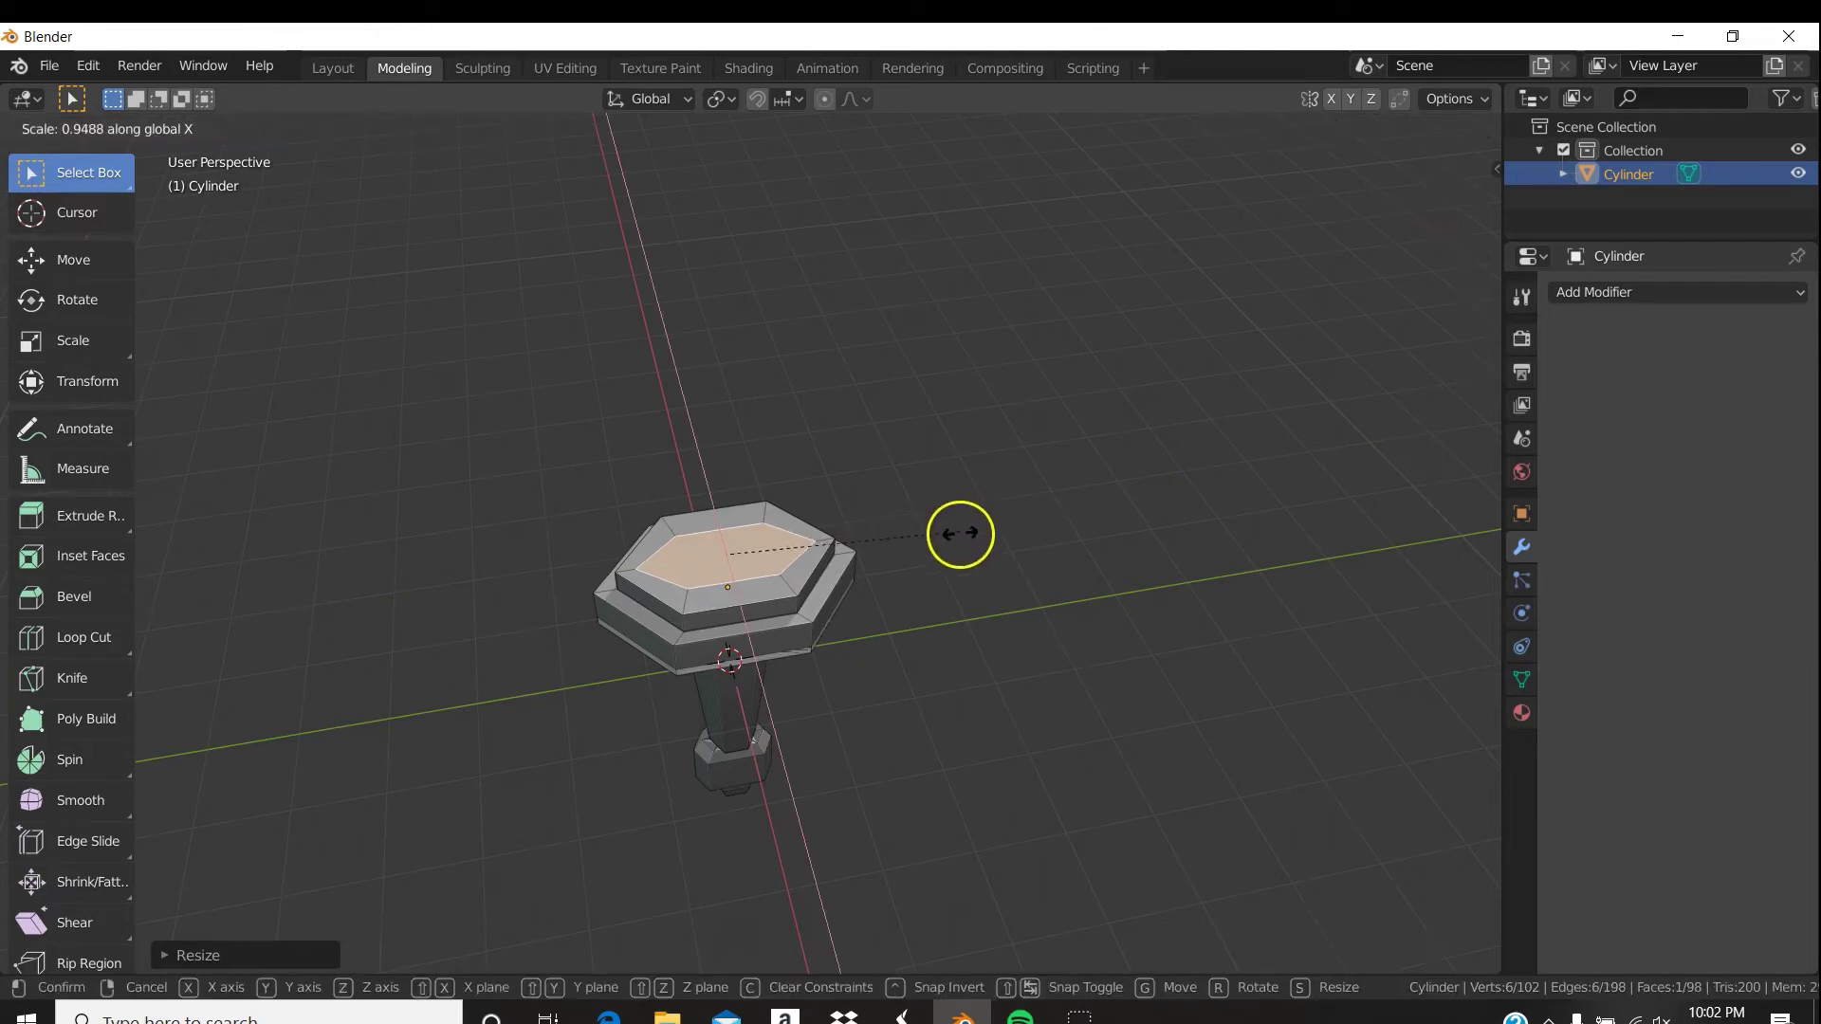
{"action": "left_click", "coordinate": [896, 554]}
{"action": "middle_click_drag", "start_coordinate": [897, 554], "coordinate": [920, 523]}
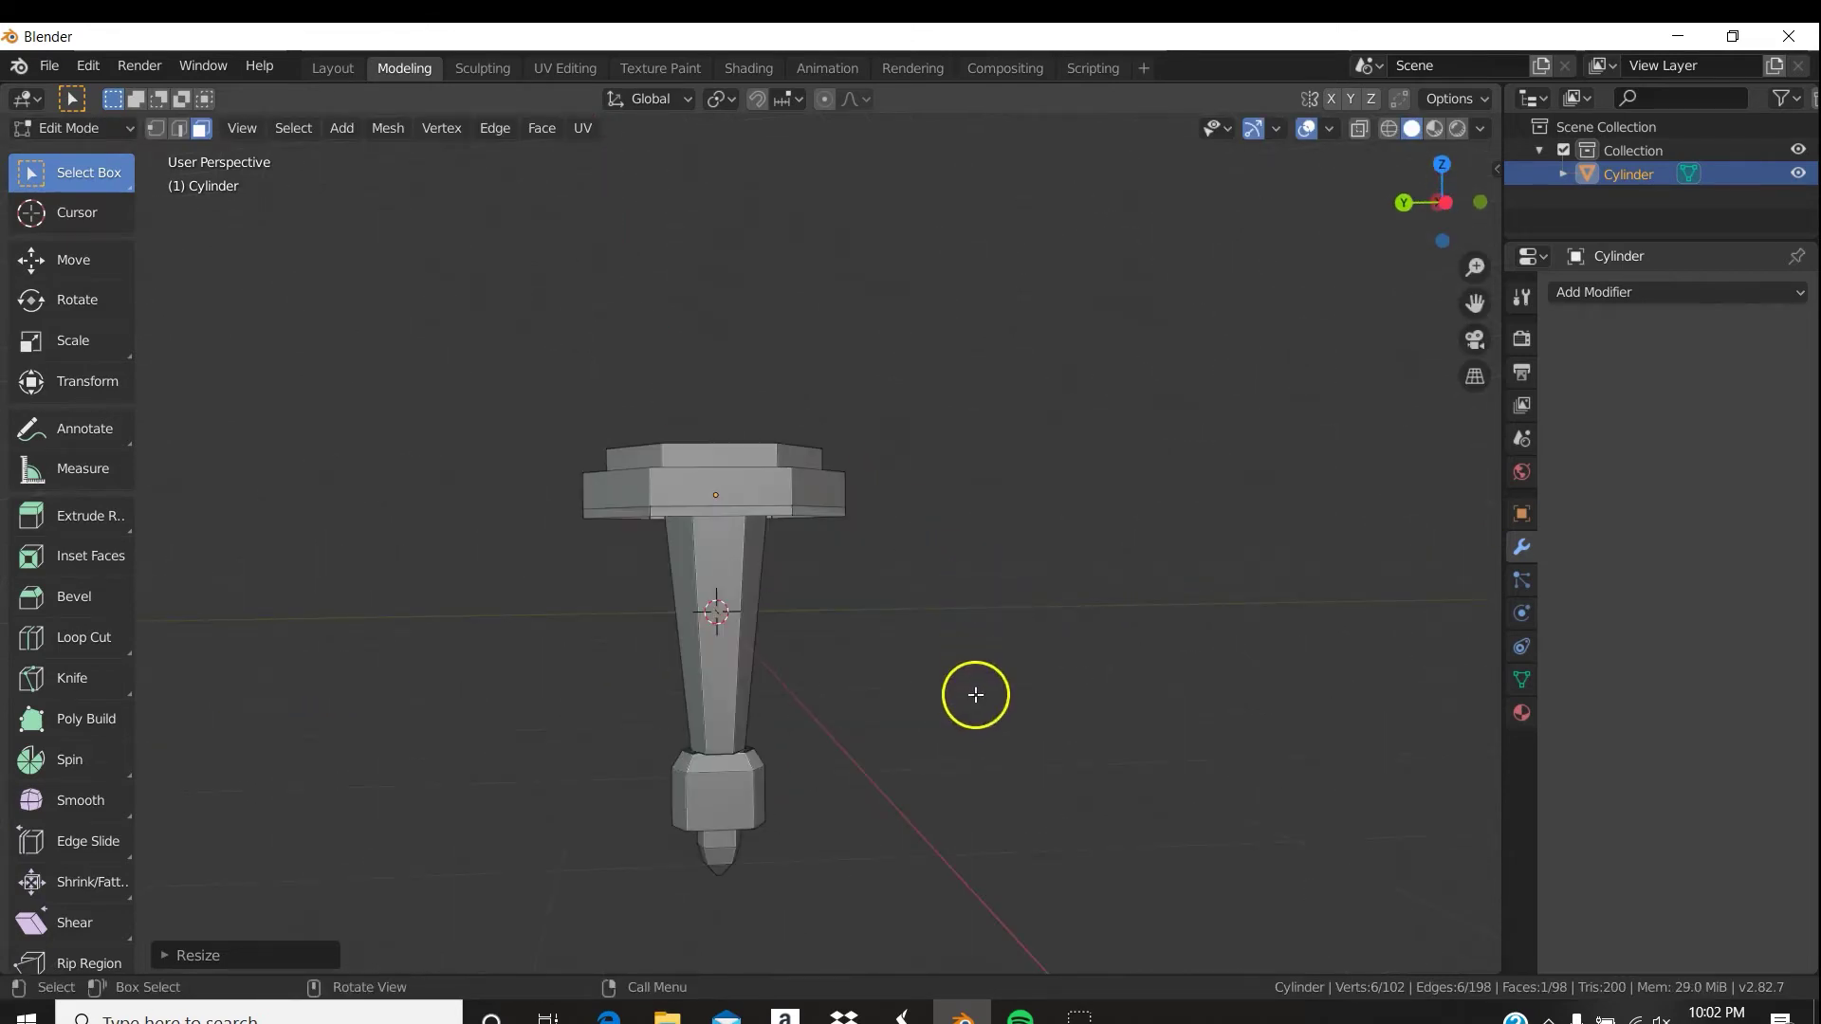
{"action": "middle_click_drag", "start_coordinate": [968, 720], "coordinate": [955, 862], "text": "ctrl"}
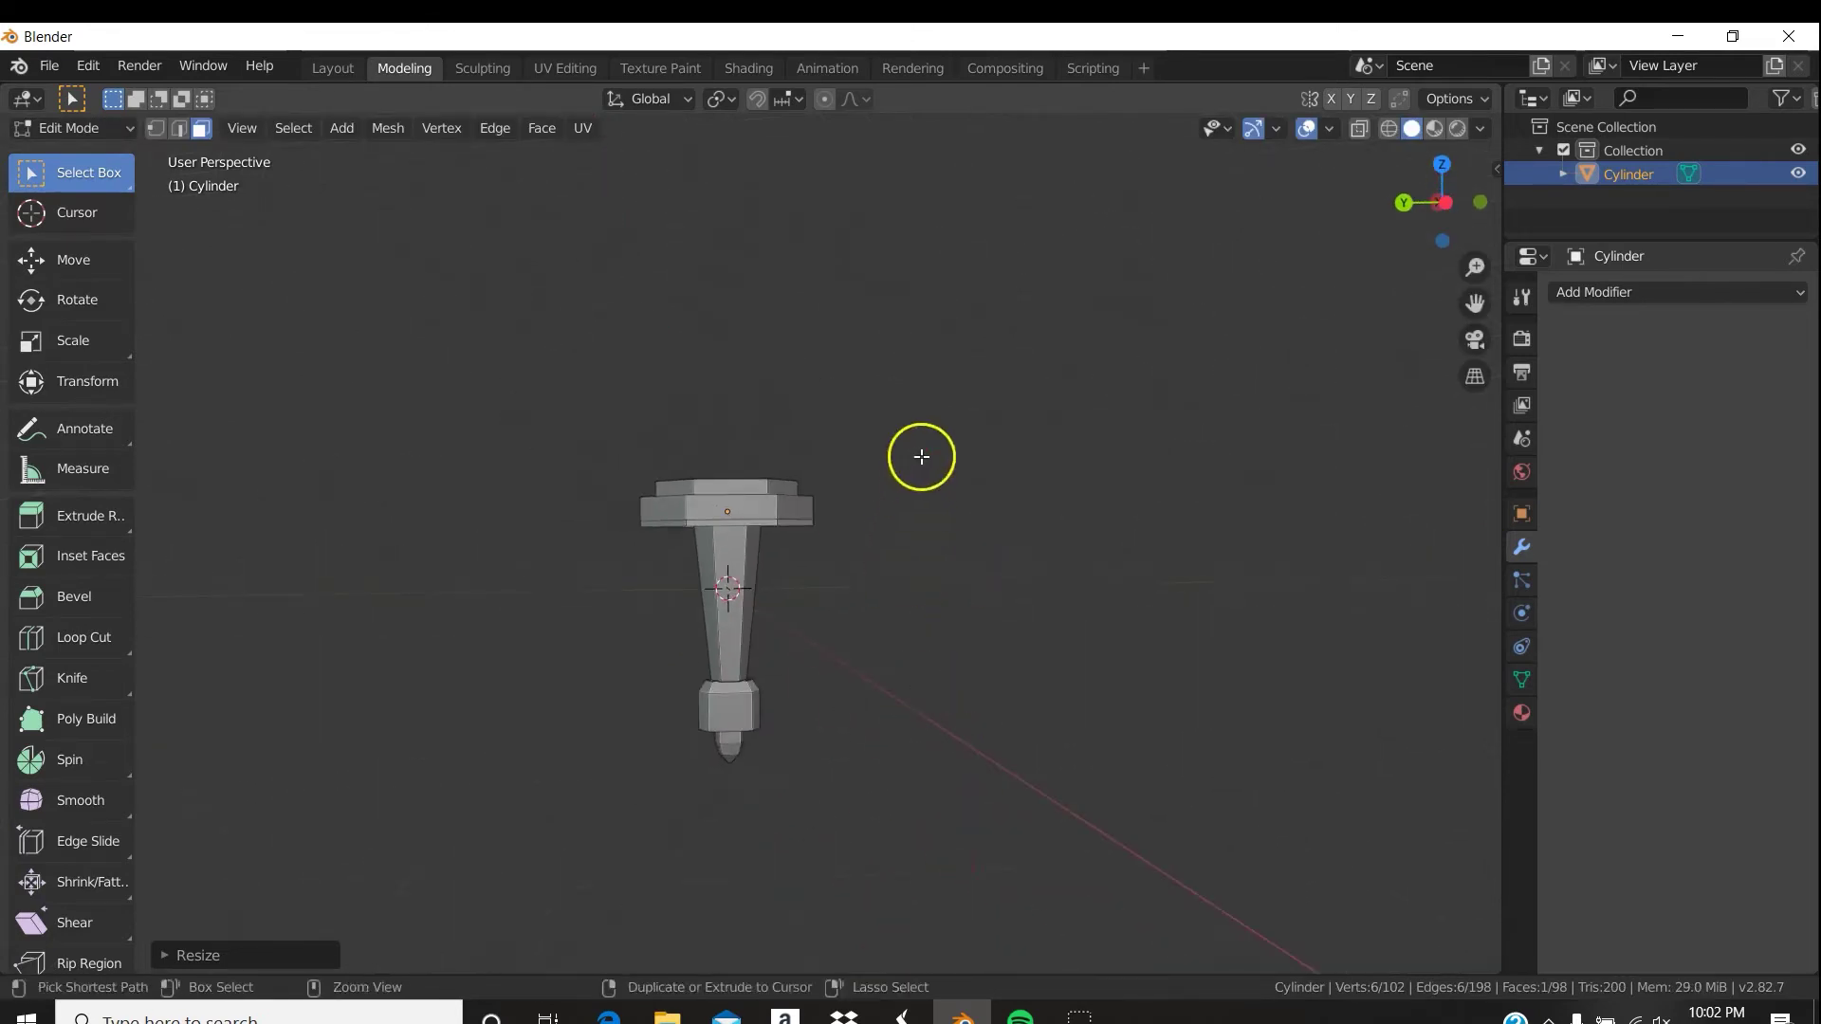
{"action": "middle_click_drag", "start_coordinate": [921, 456], "coordinate": [919, 683], "text": "ctrl"}
{"action": "middle_click_drag", "start_coordinate": [947, 472], "coordinate": [948, 593]}
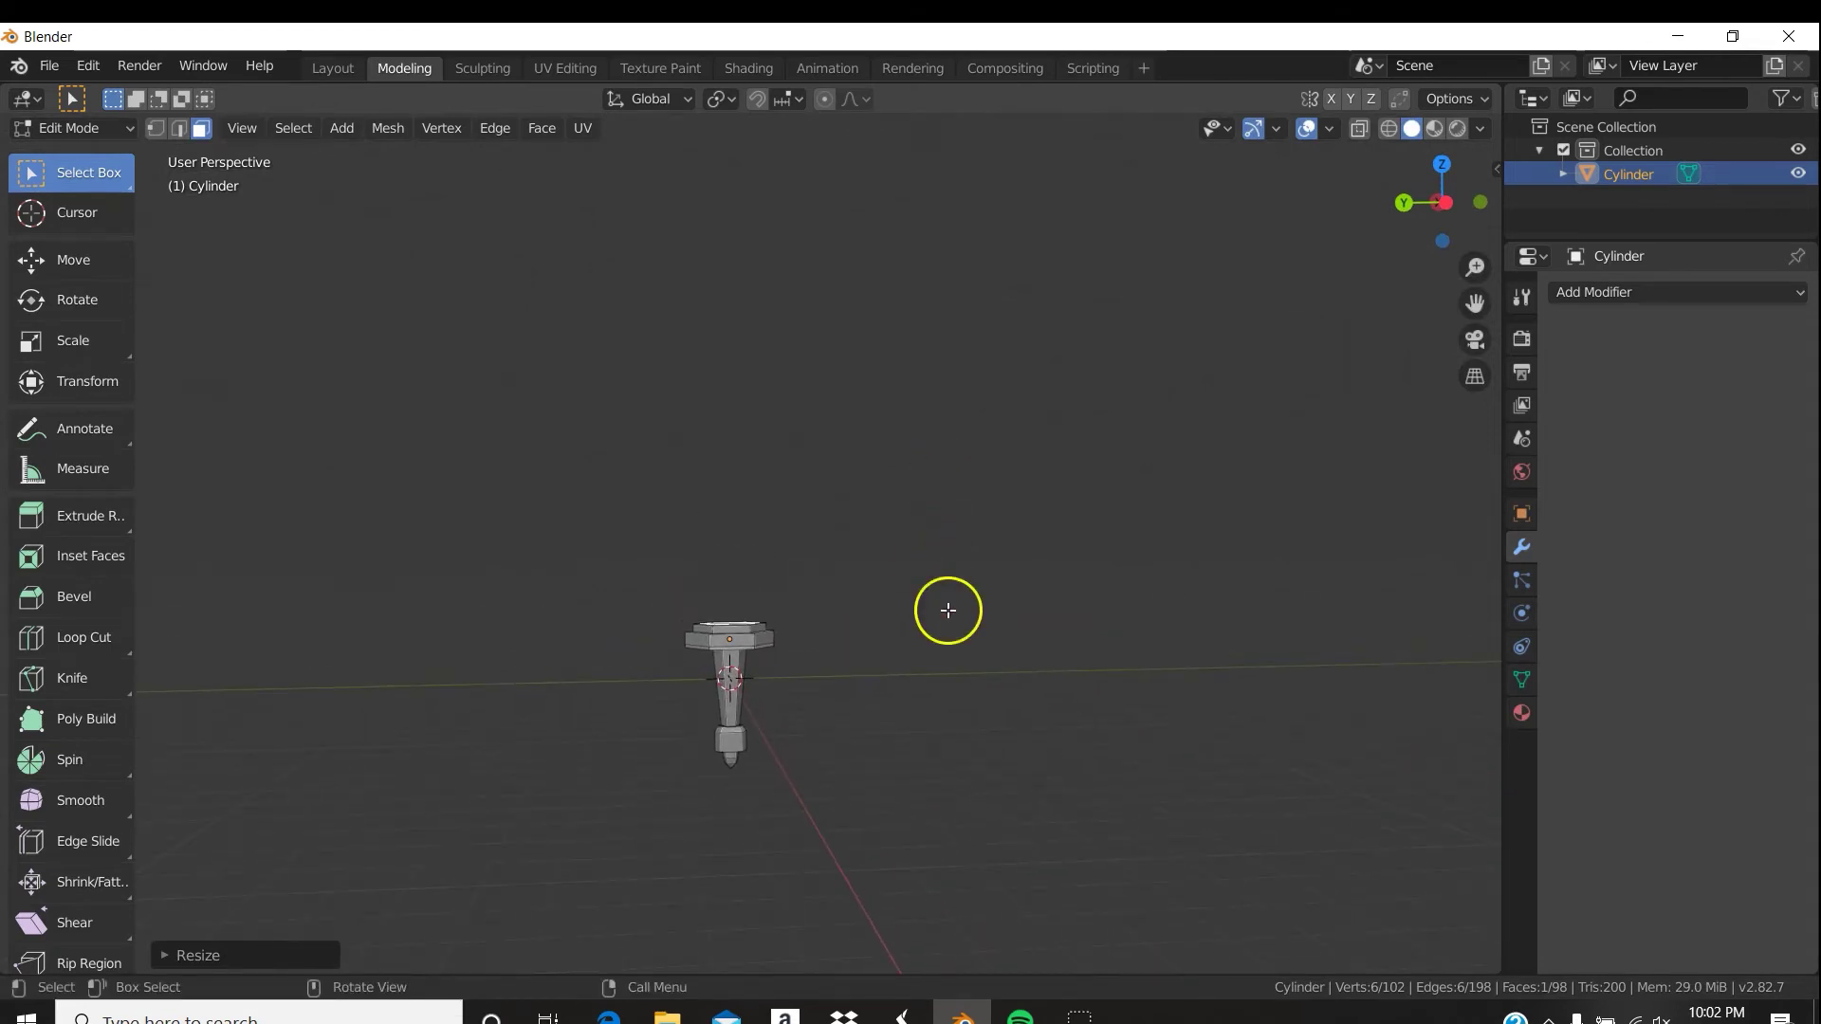
Extrude the narrowed top face upward into a long blade, and extrude a further tip section of about 1.7 m.
{"action": "key", "text": "e"}
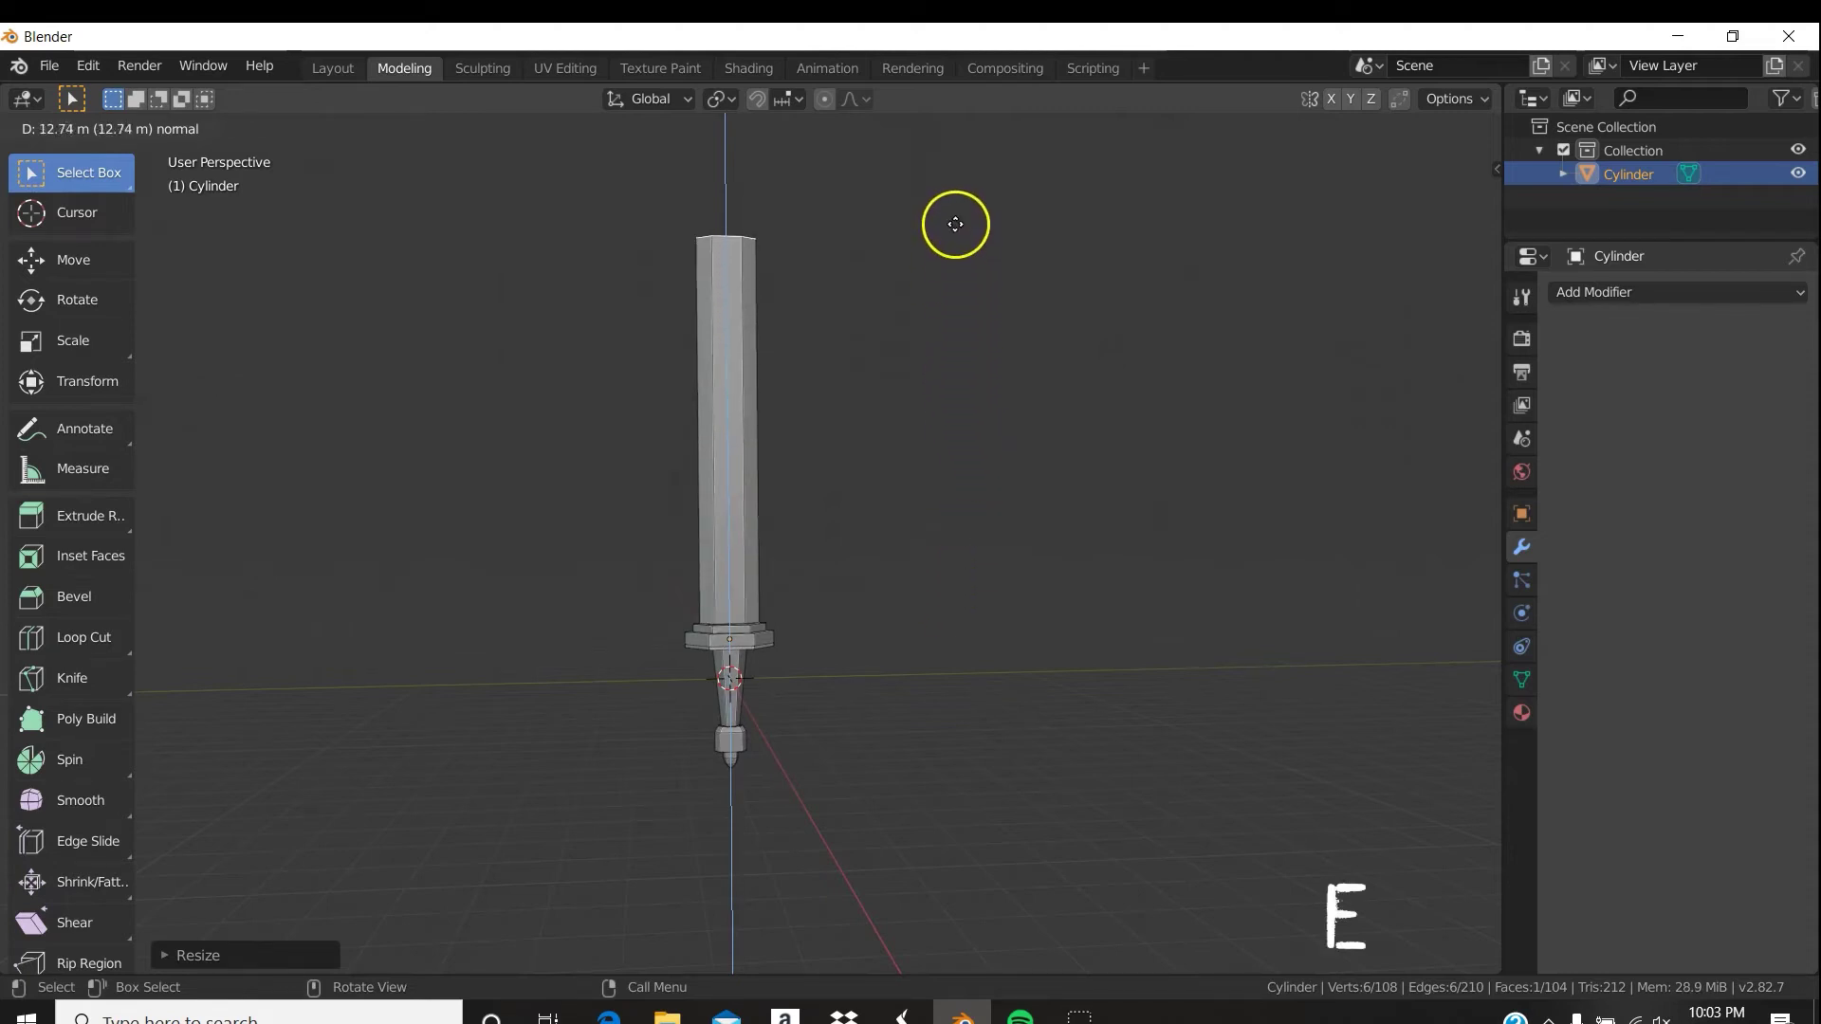
{"action": "left_click", "coordinate": [954, 346]}
{"action": "middle_click_drag", "start_coordinate": [959, 379], "coordinate": [976, 540]}
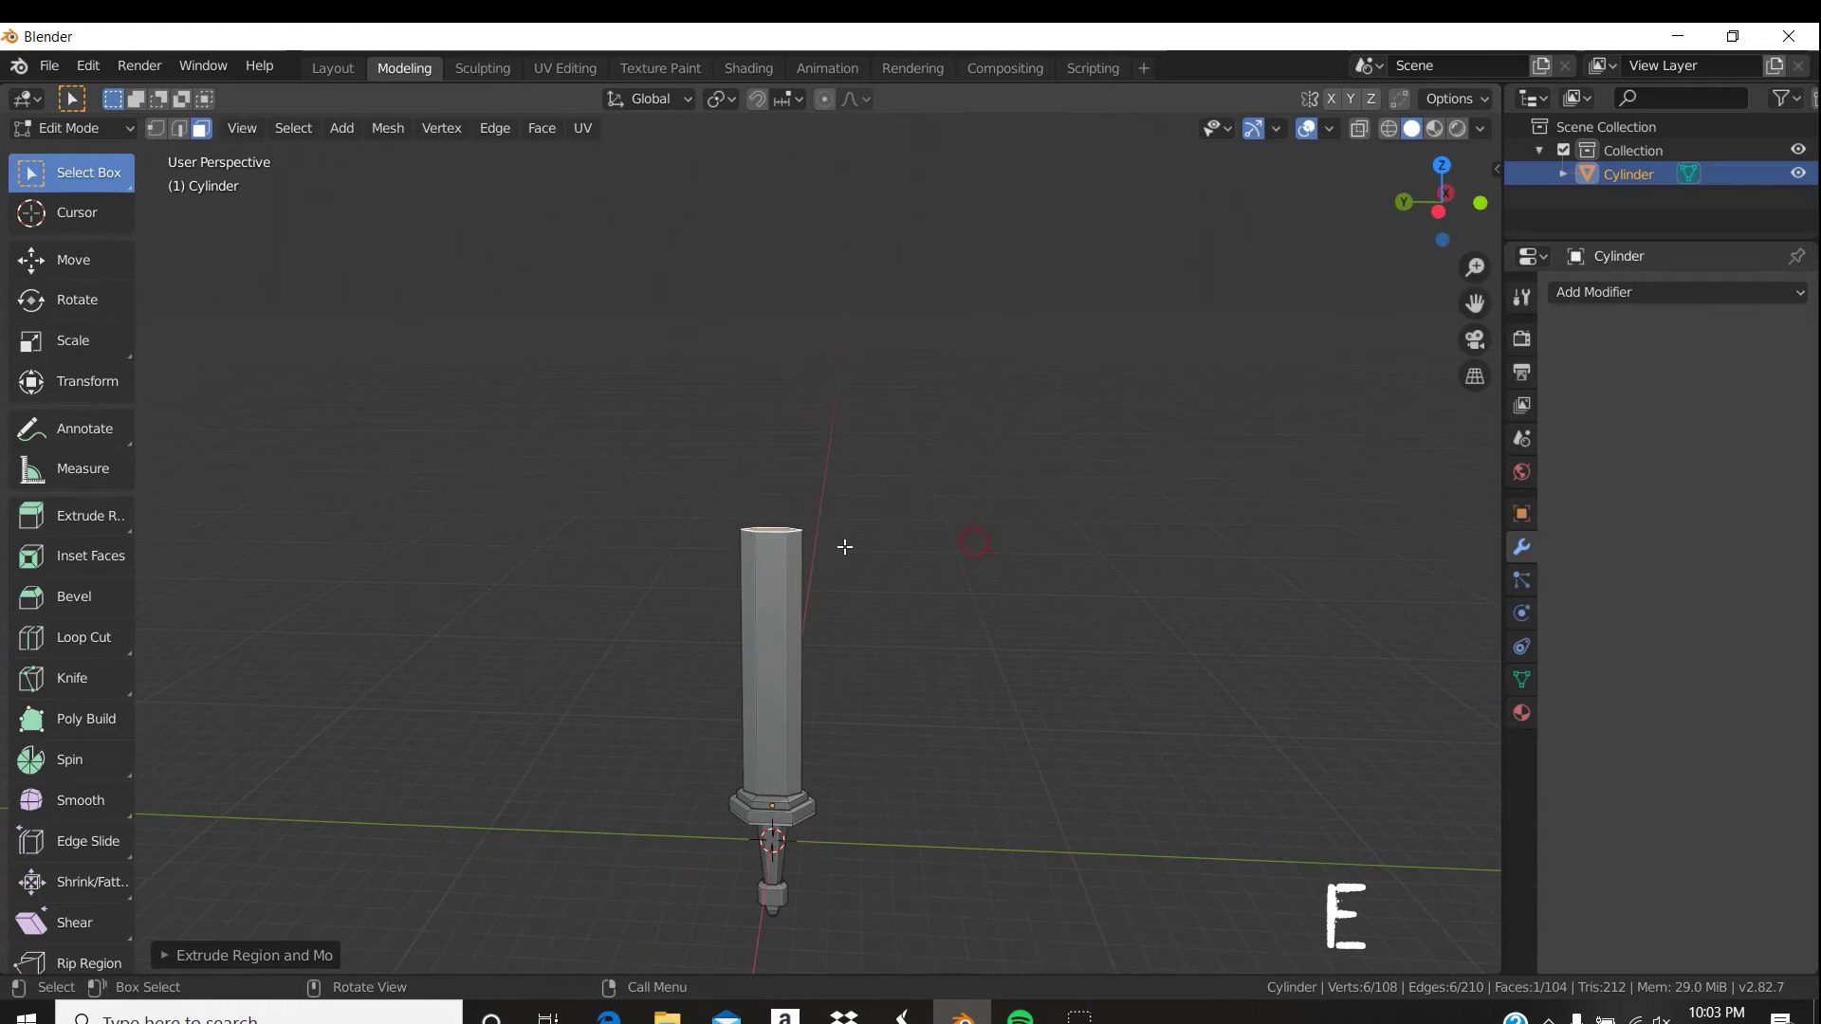
{"action": "key", "text": "e"}
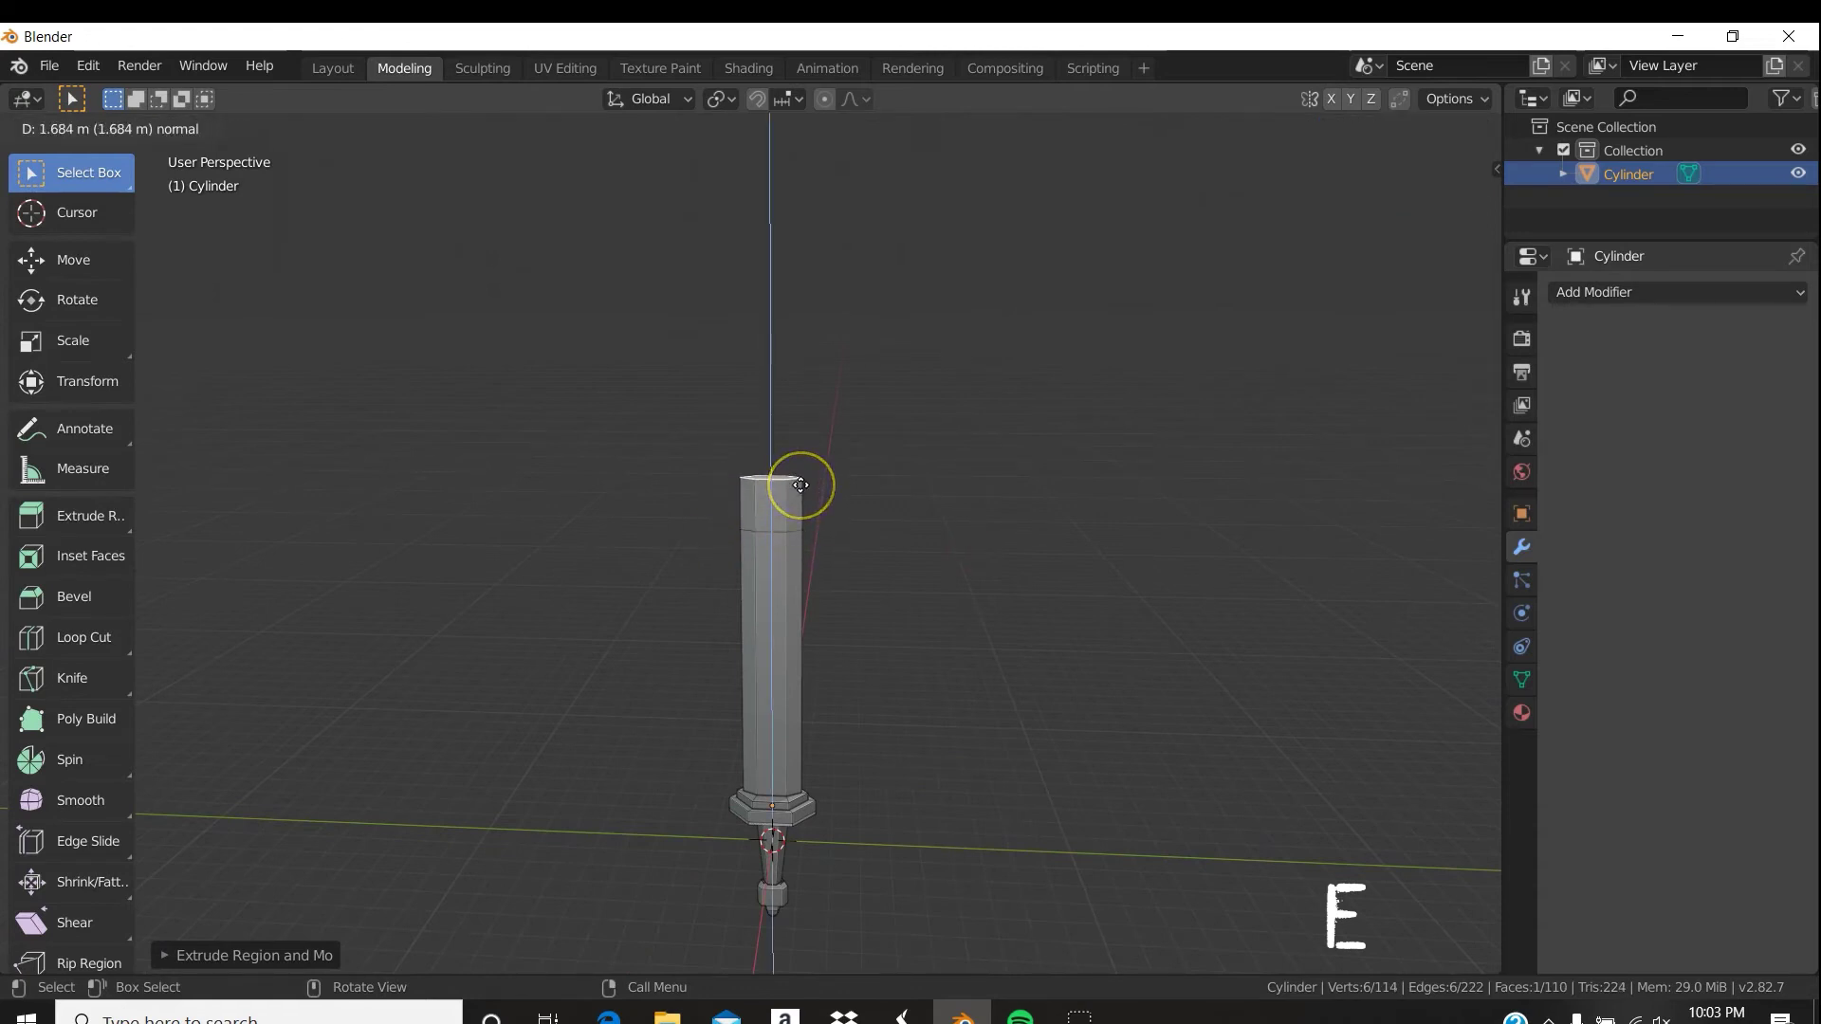
{"action": "left_click", "coordinate": [801, 485]}
Try scaling the blade's end face down uniformly to about 0.23, and undo the scaling.
{"action": "key", "text": "s"}
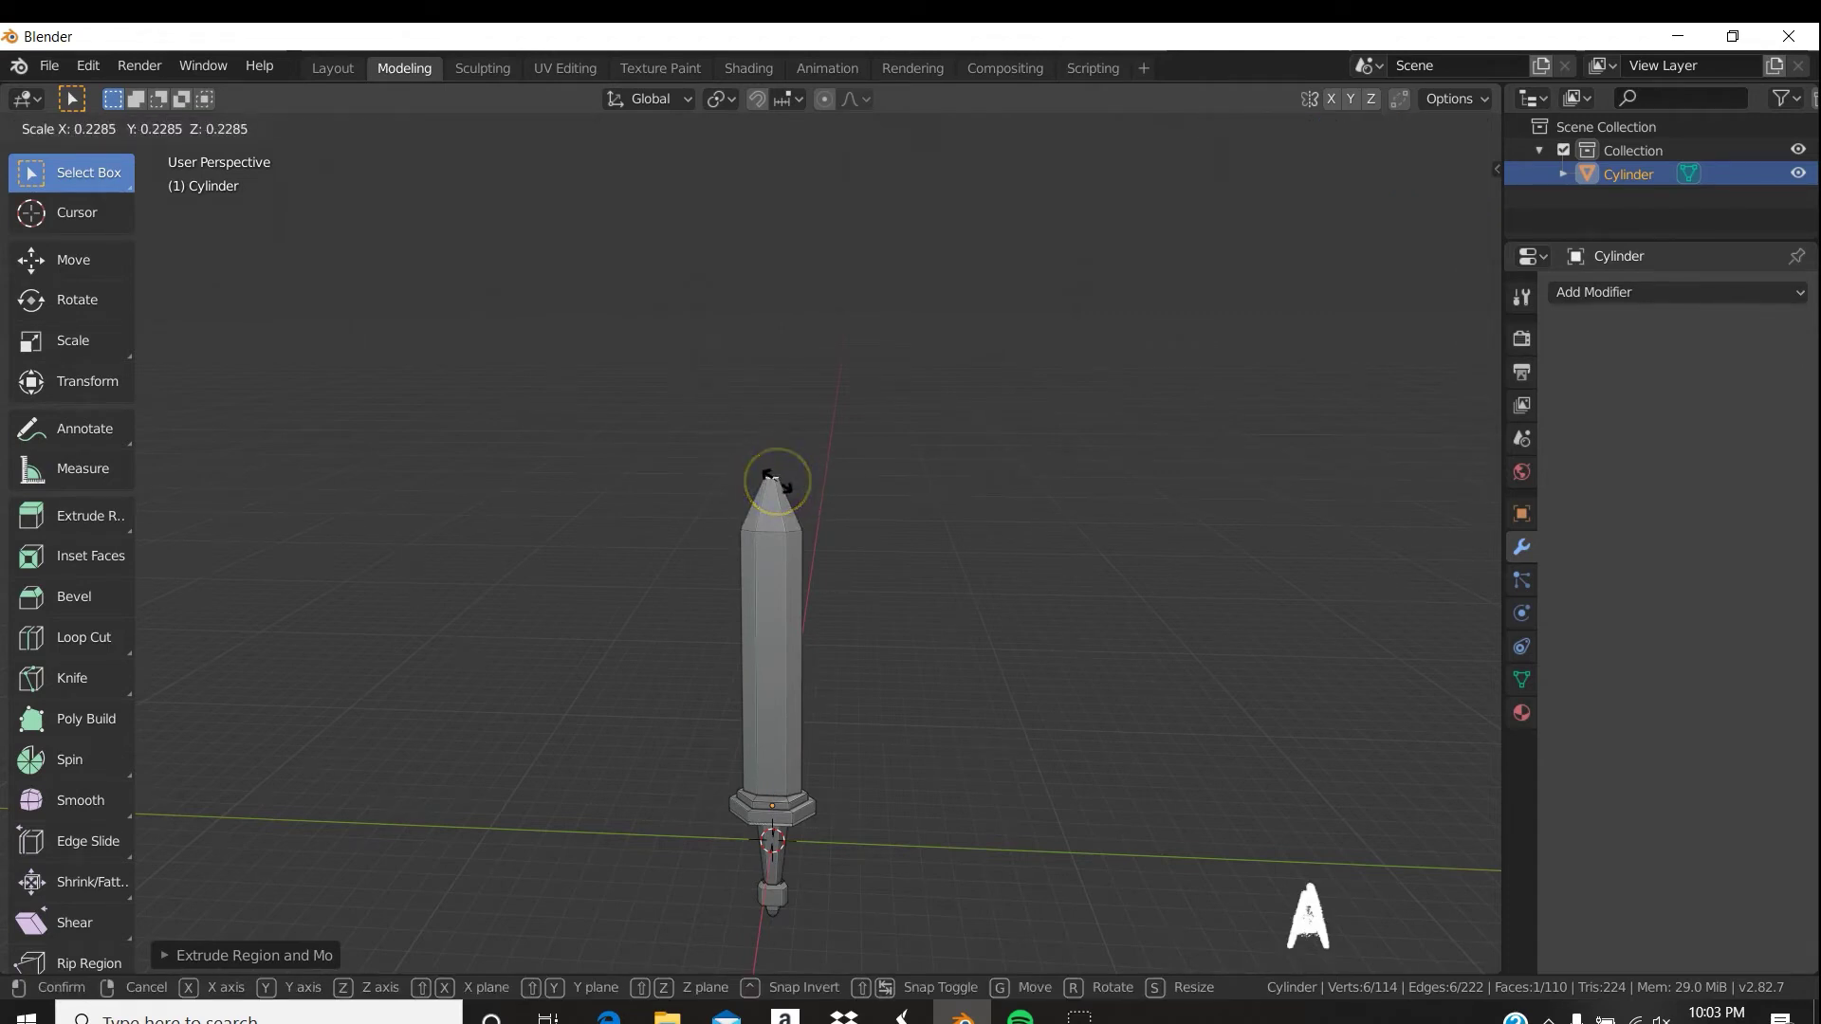
{"action": "left_click", "coordinate": [775, 481]}
{"action": "middle_click_drag", "start_coordinate": [878, 613], "coordinate": [876, 651]}
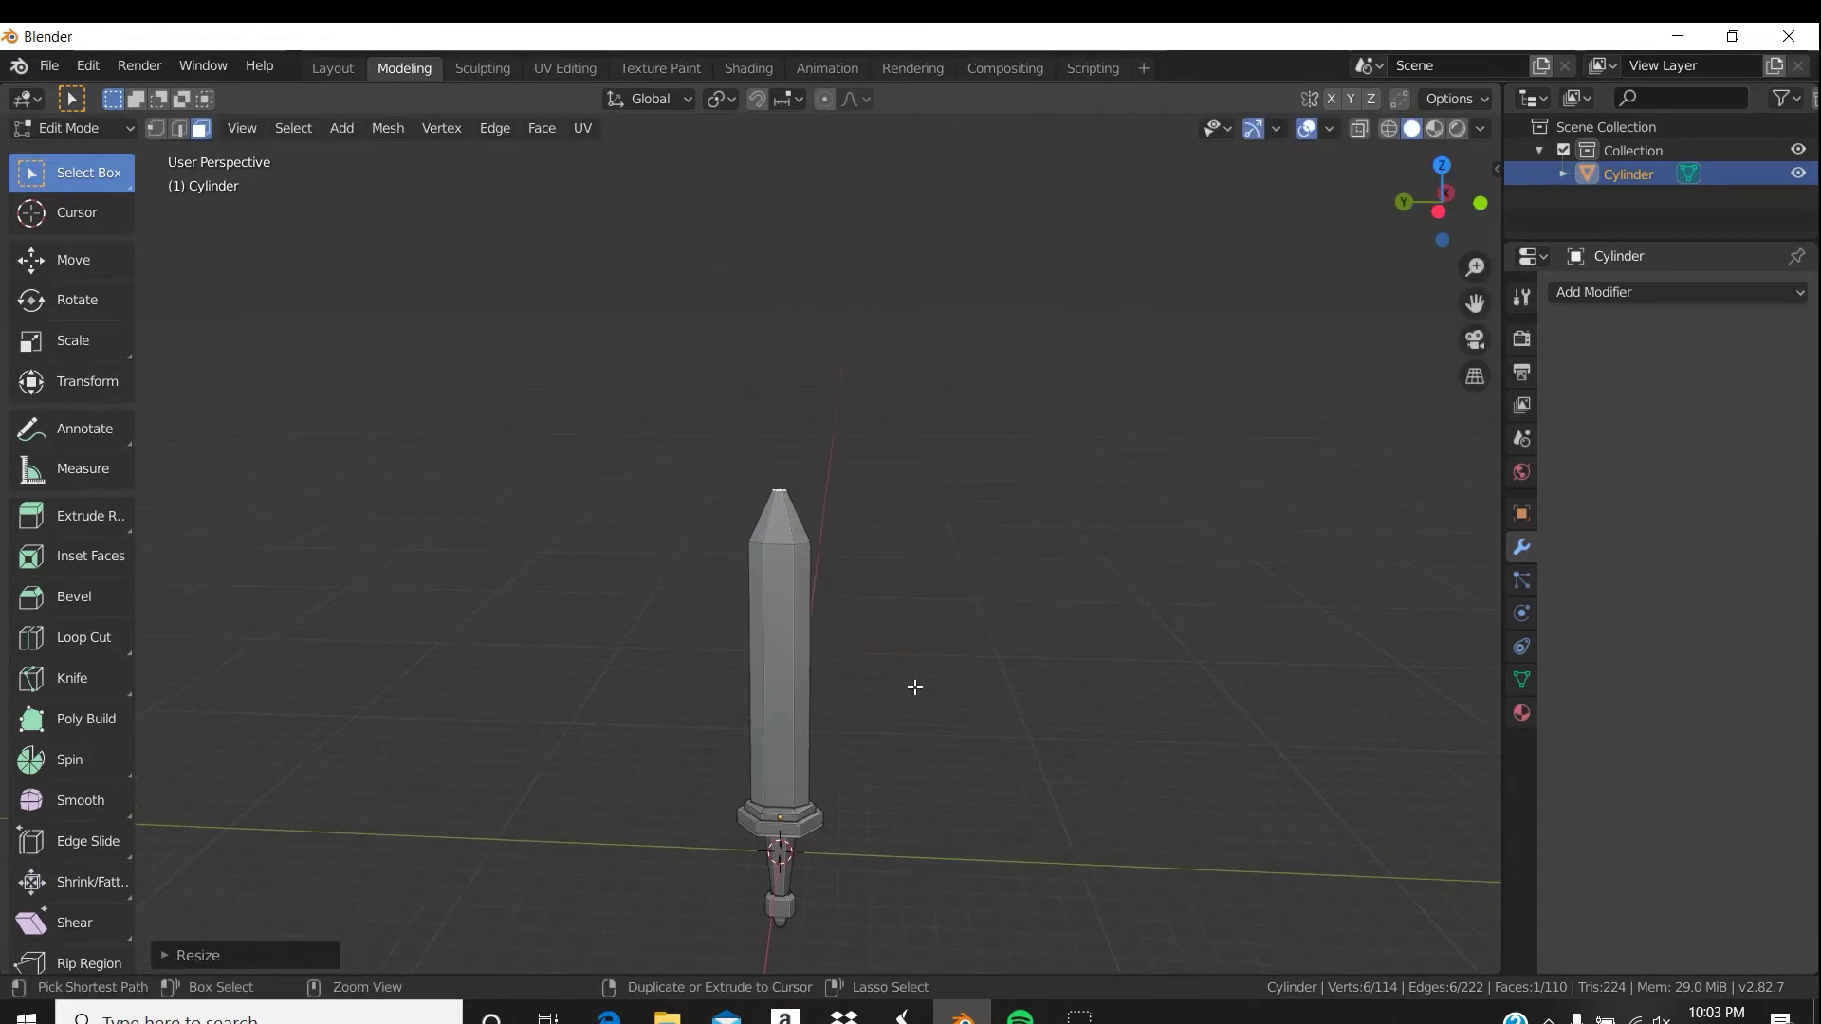
{"action": "key", "text": "ctrl+z"}
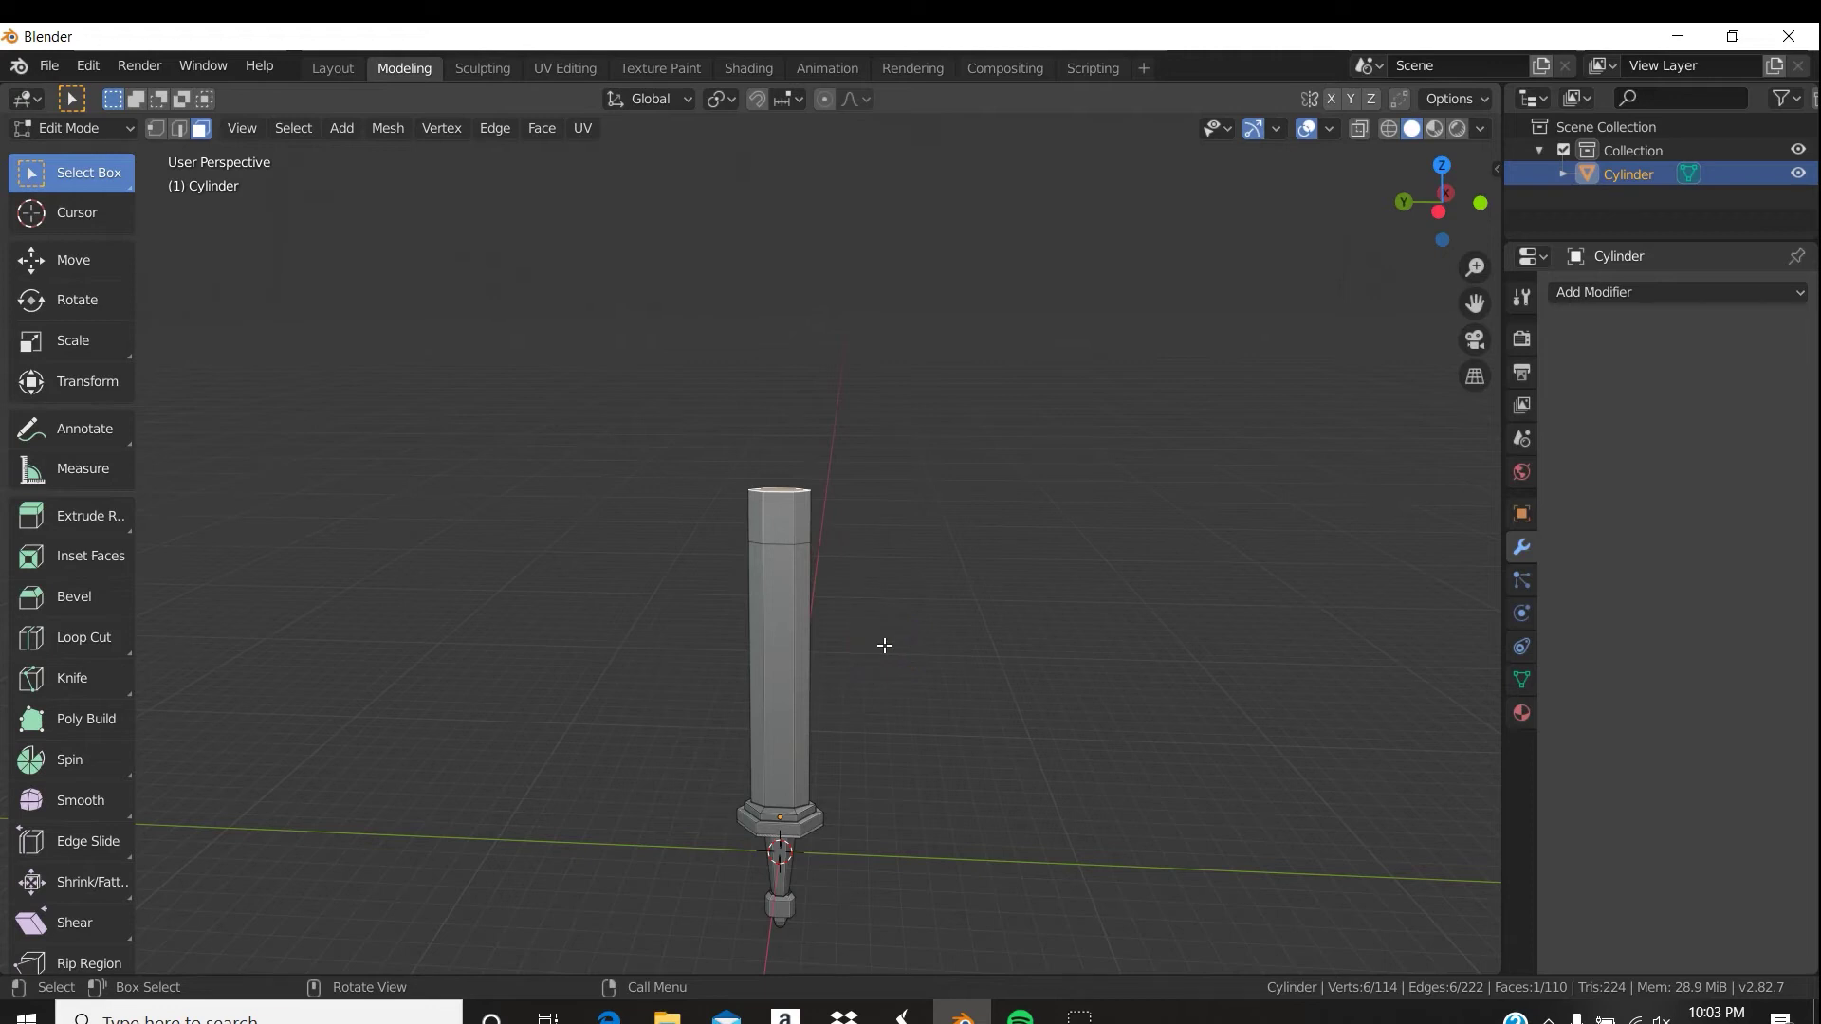
Taper the blade's tip section by scaling its end face down uniformly to a small hexagon.
{"action": "mouse_move", "coordinate": [837, 480]}
{"action": "middle_mouse_down"}
{"action": "mouse_move", "coordinate": [813, 557]}
{"action": "mouse_move", "coordinate": [838, 473]}
{"action": "middle_mouse_up"}
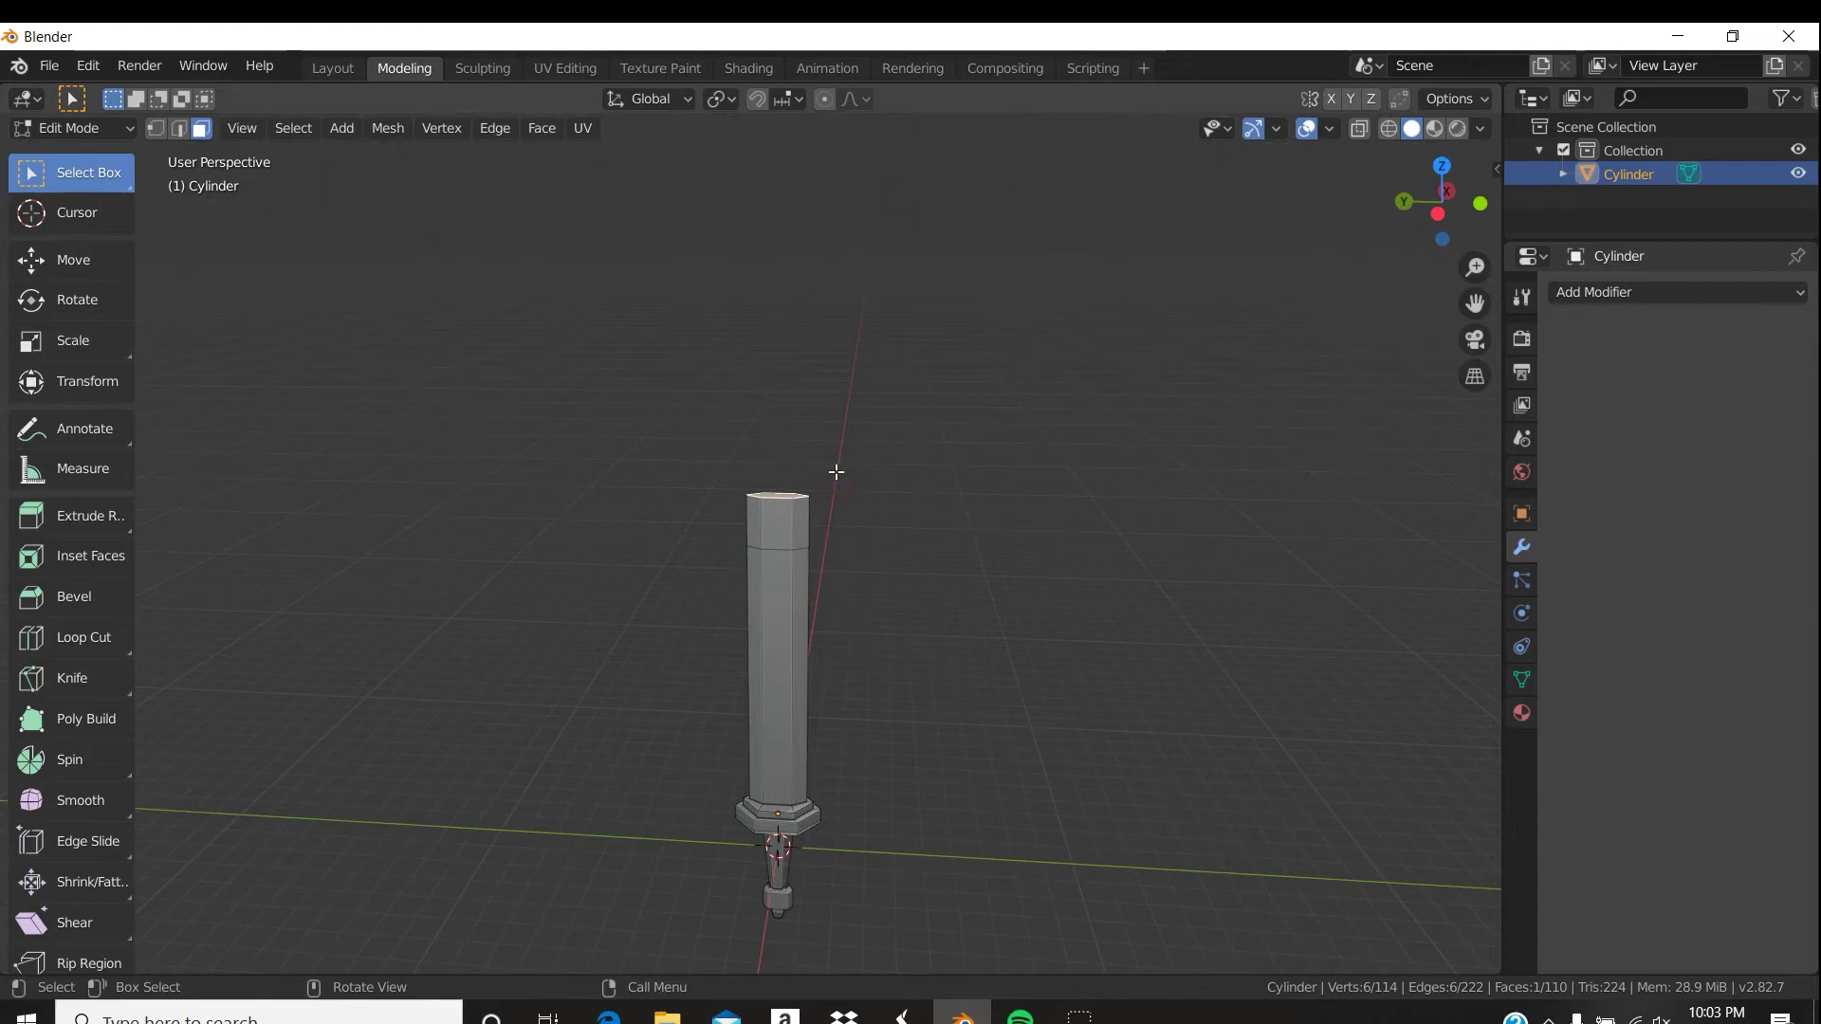
{"action": "key", "text": "s"}
{"action": "key", "text": "s"}
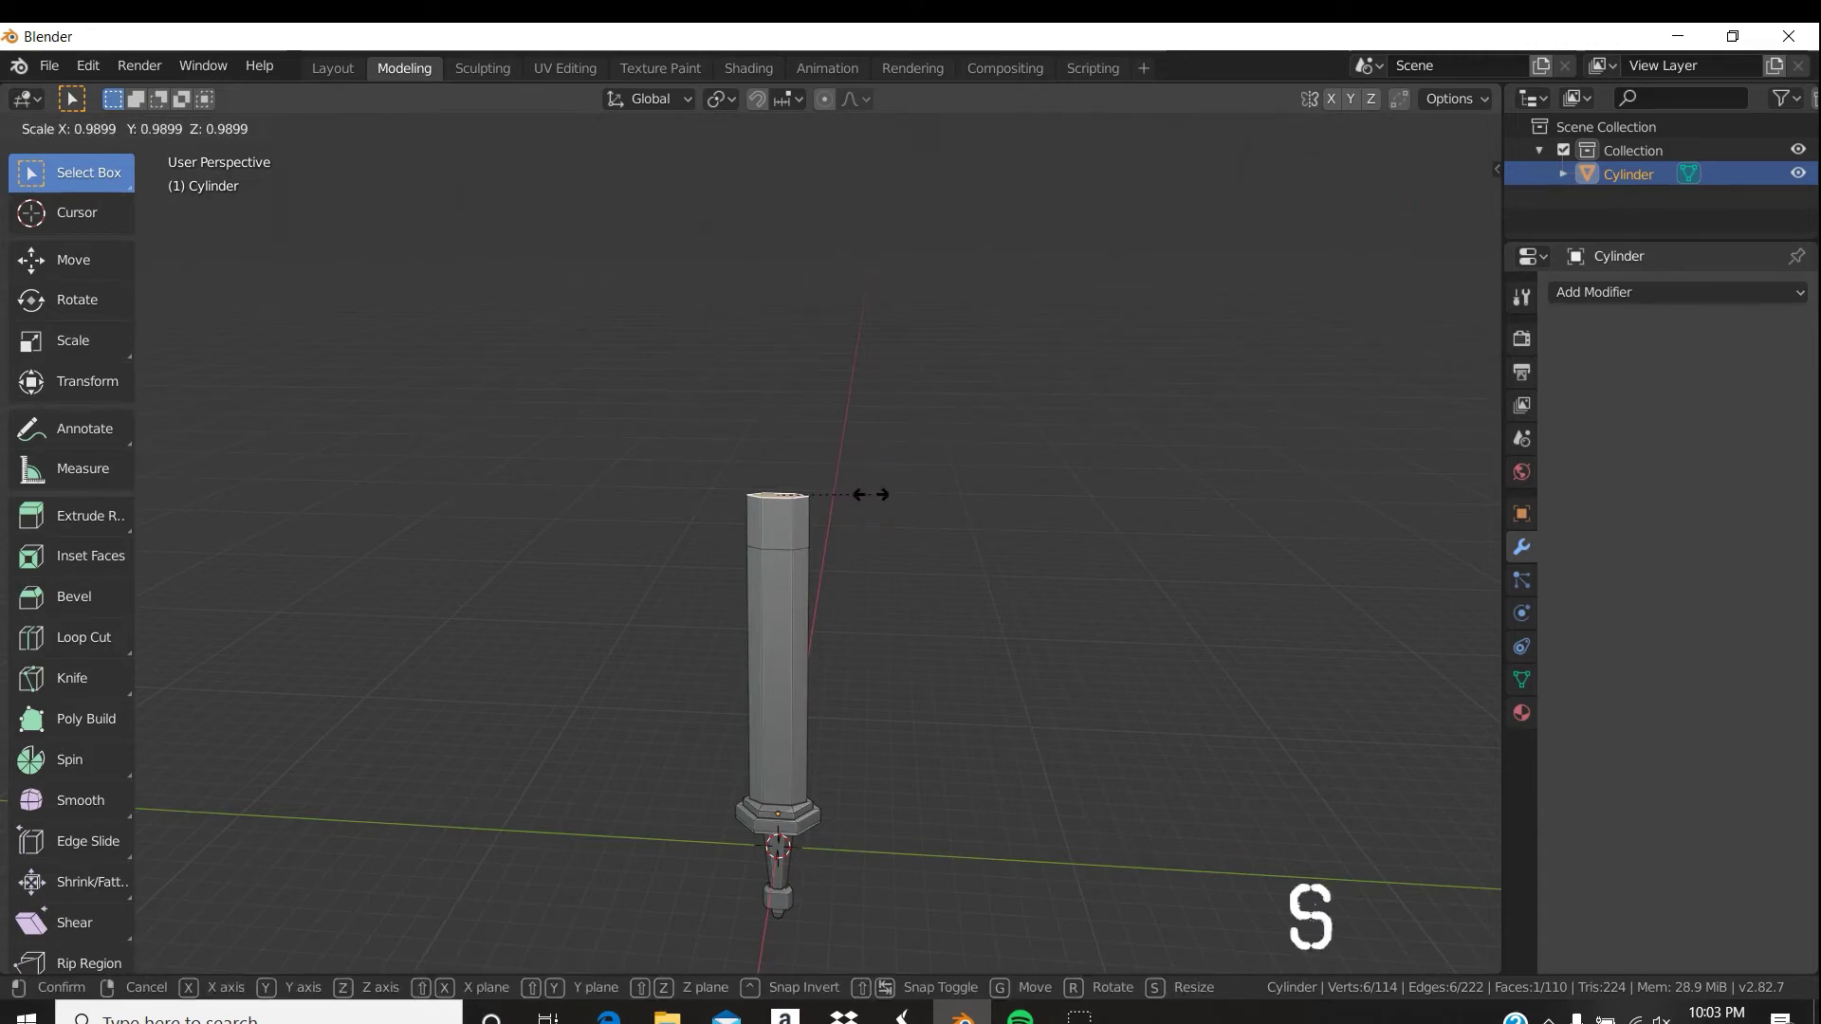
{"action": "left_click", "coordinate": [781, 475]}
Merge the end face's vertices at their center in vertex mode to give the blade a sharp point.
{"action": "scroll", "coordinate": [955, 560], "scroll_direction": "down", "scroll_amount": 5}
{"action": "middle_click_drag", "start_coordinate": [995, 729], "coordinate": [901, 567], "text": "ctrl"}
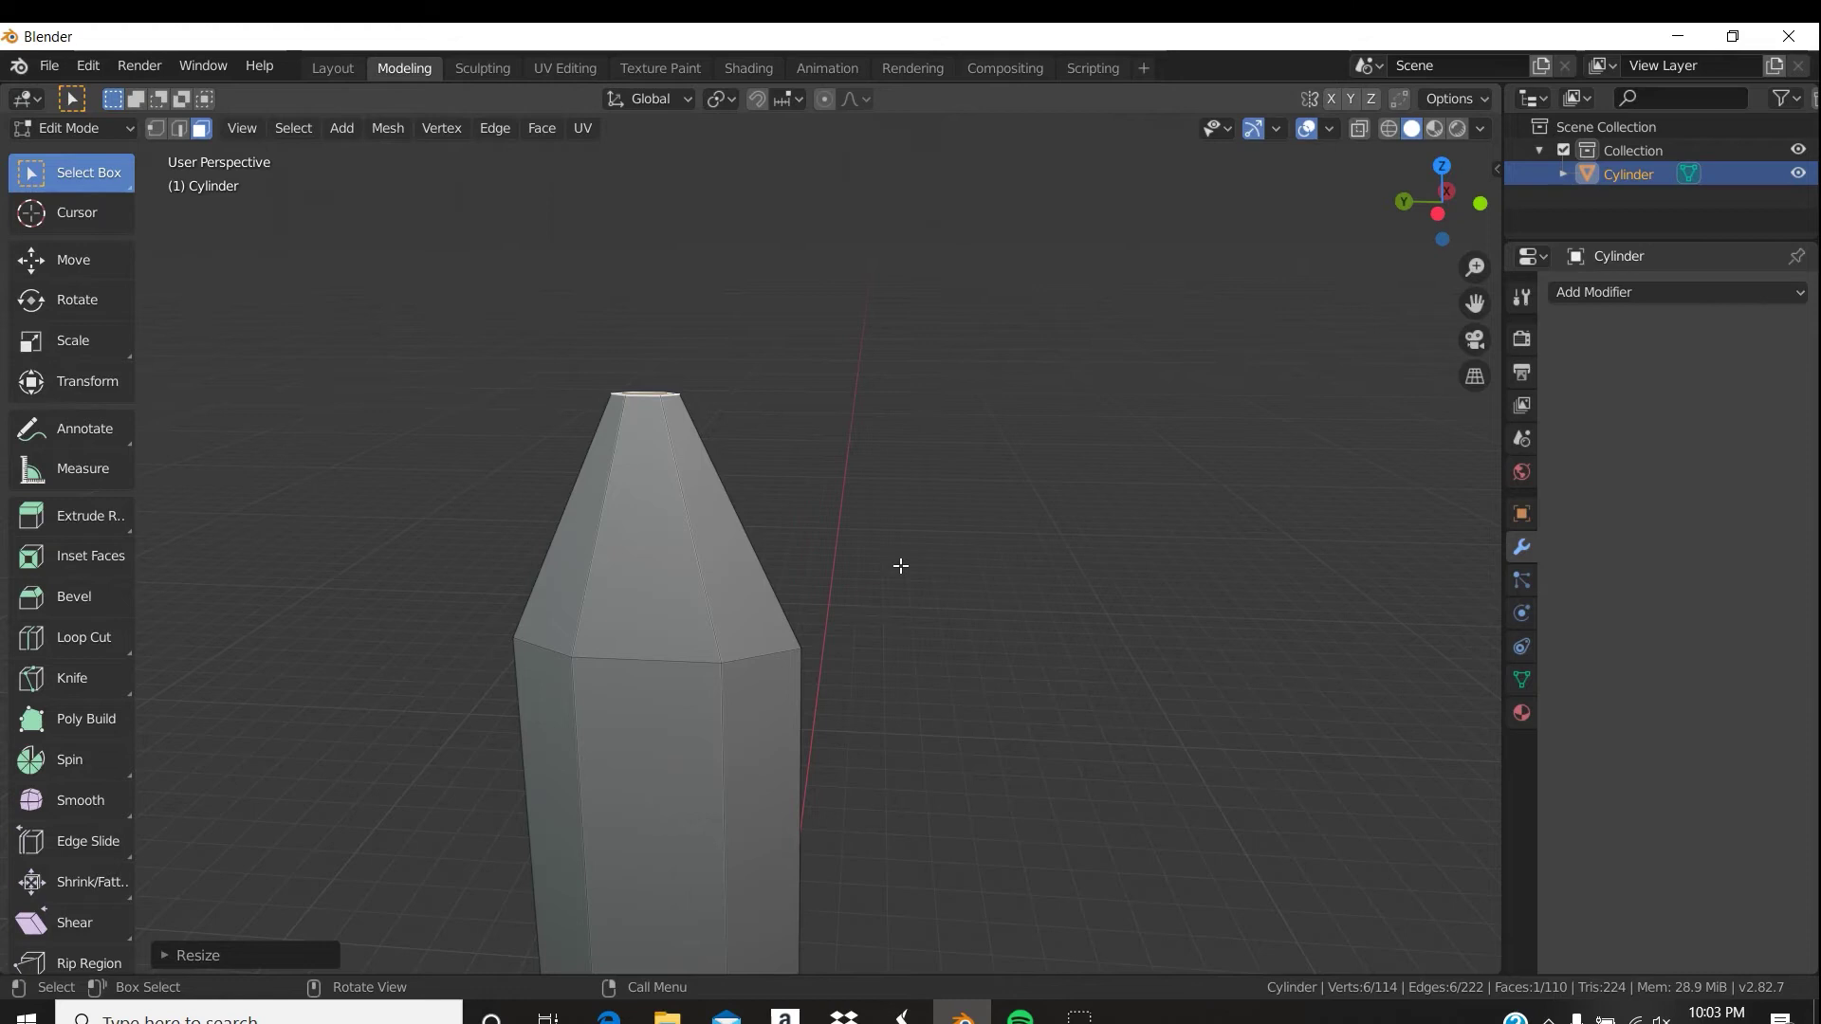
{"action": "middle_click_drag", "start_coordinate": [736, 468], "coordinate": [810, 484]}
{"action": "middle_click_drag", "start_coordinate": [854, 602], "coordinate": [935, 436]}
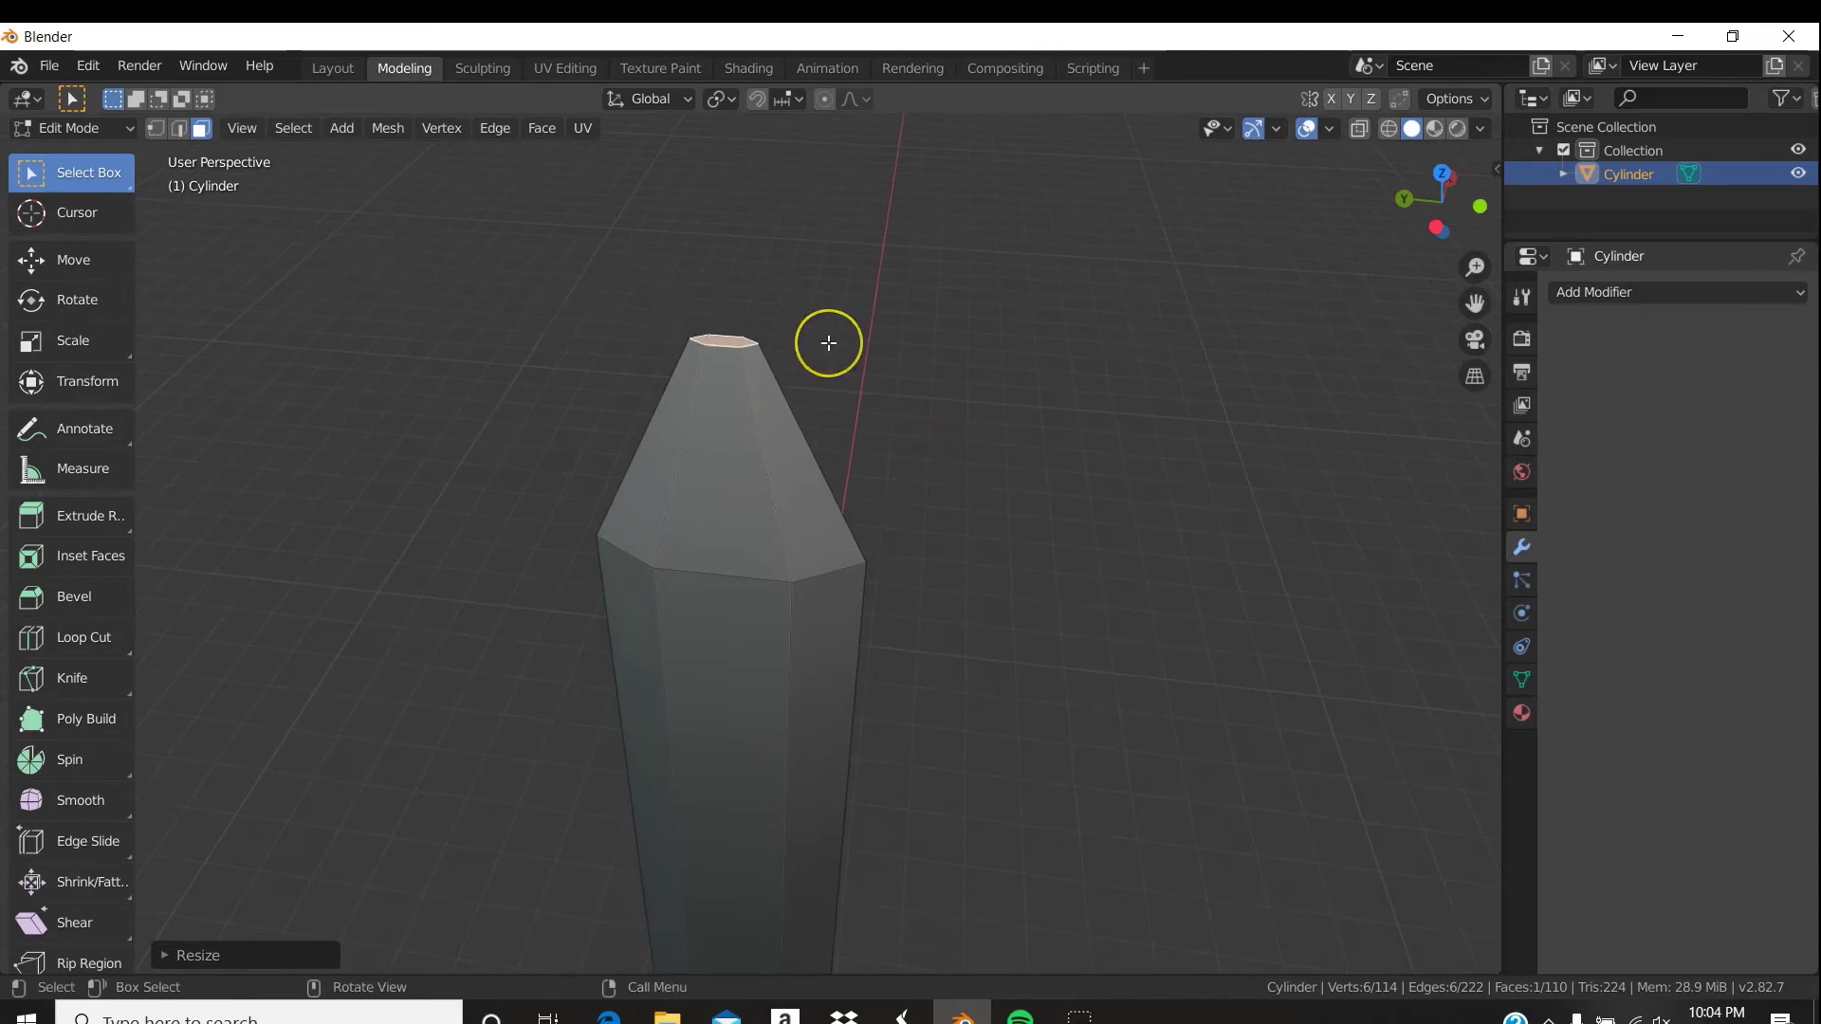
{"action": "key", "text": "2"}
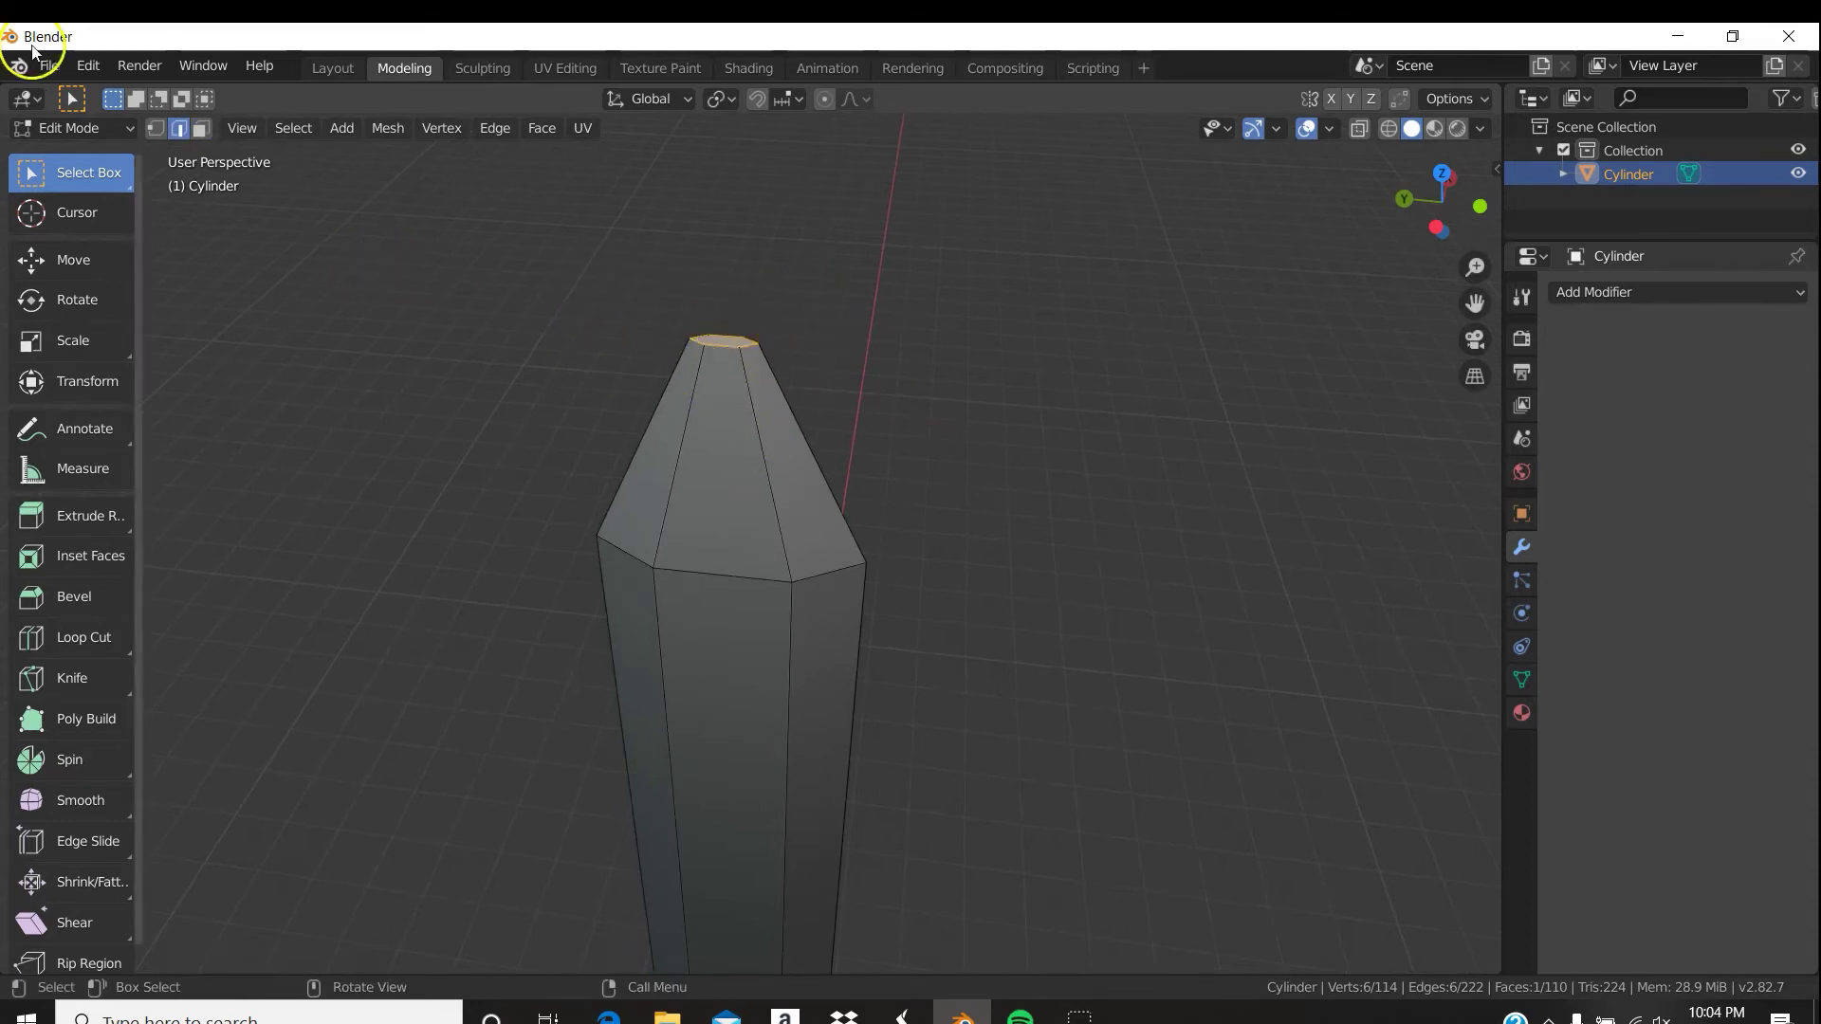
{"action": "key", "text": "1"}
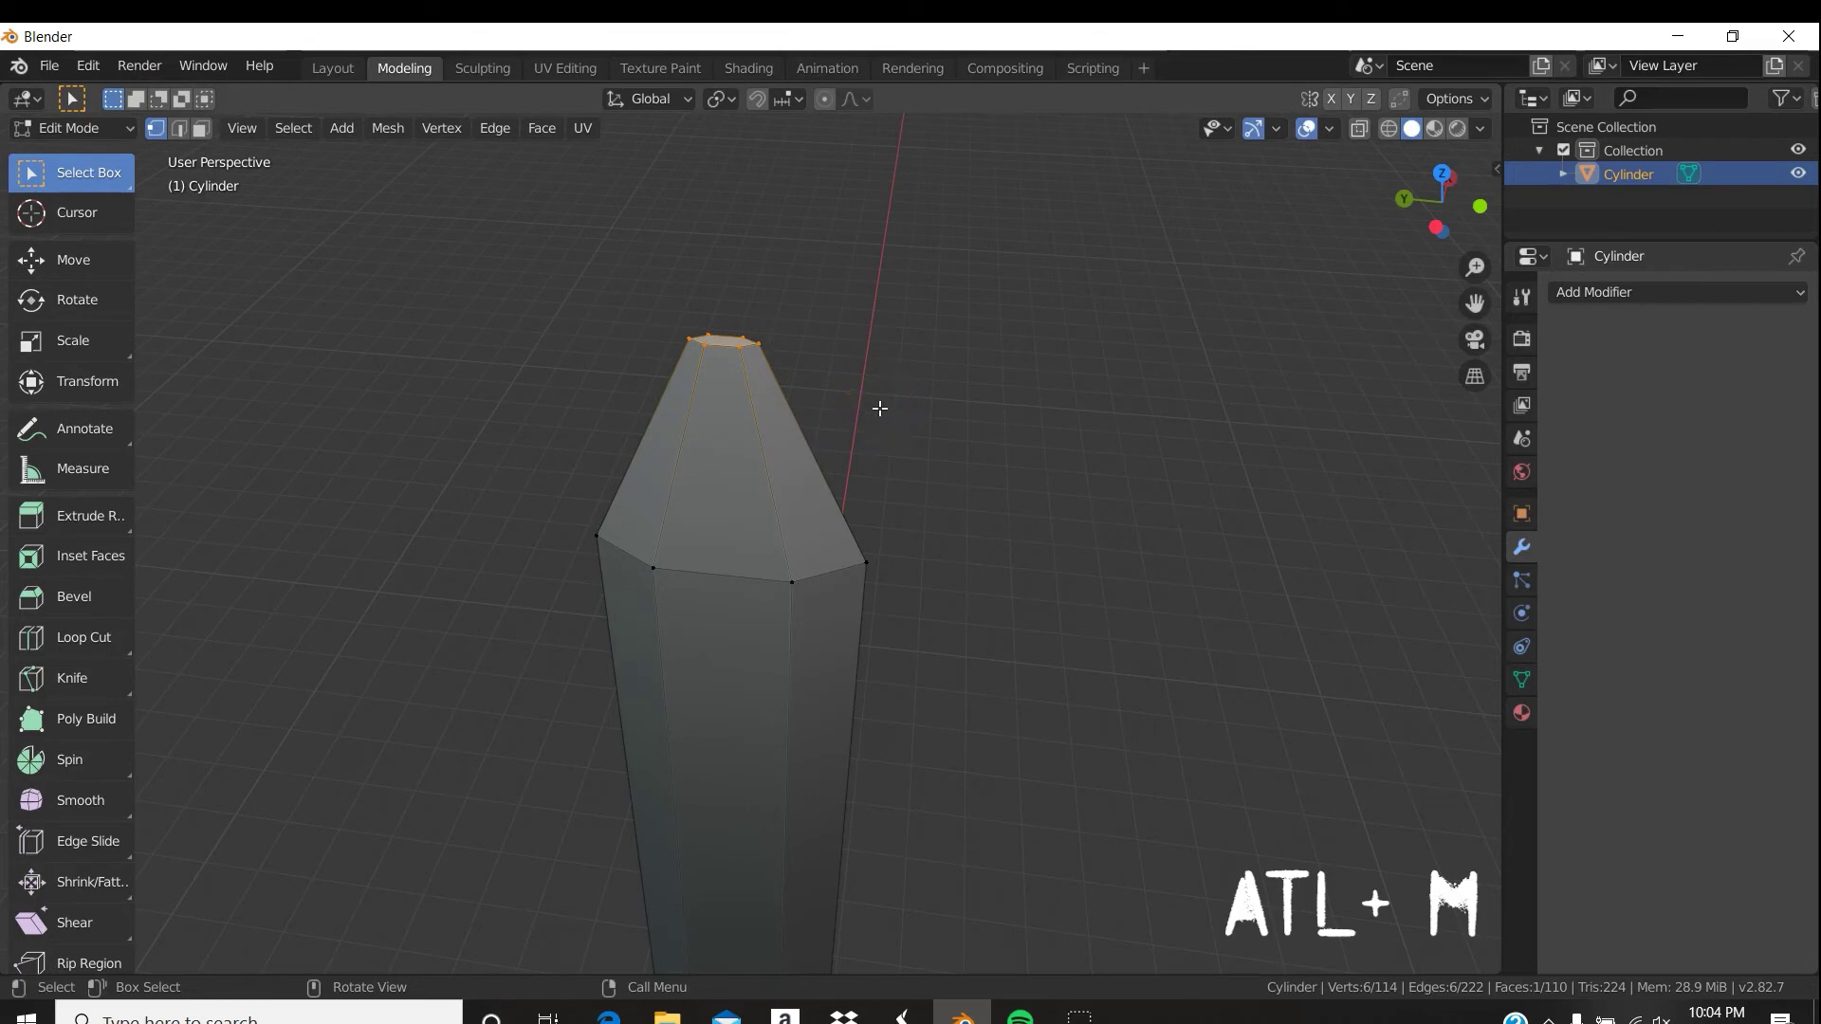
{"action": "key", "text": "ctrl+m"}
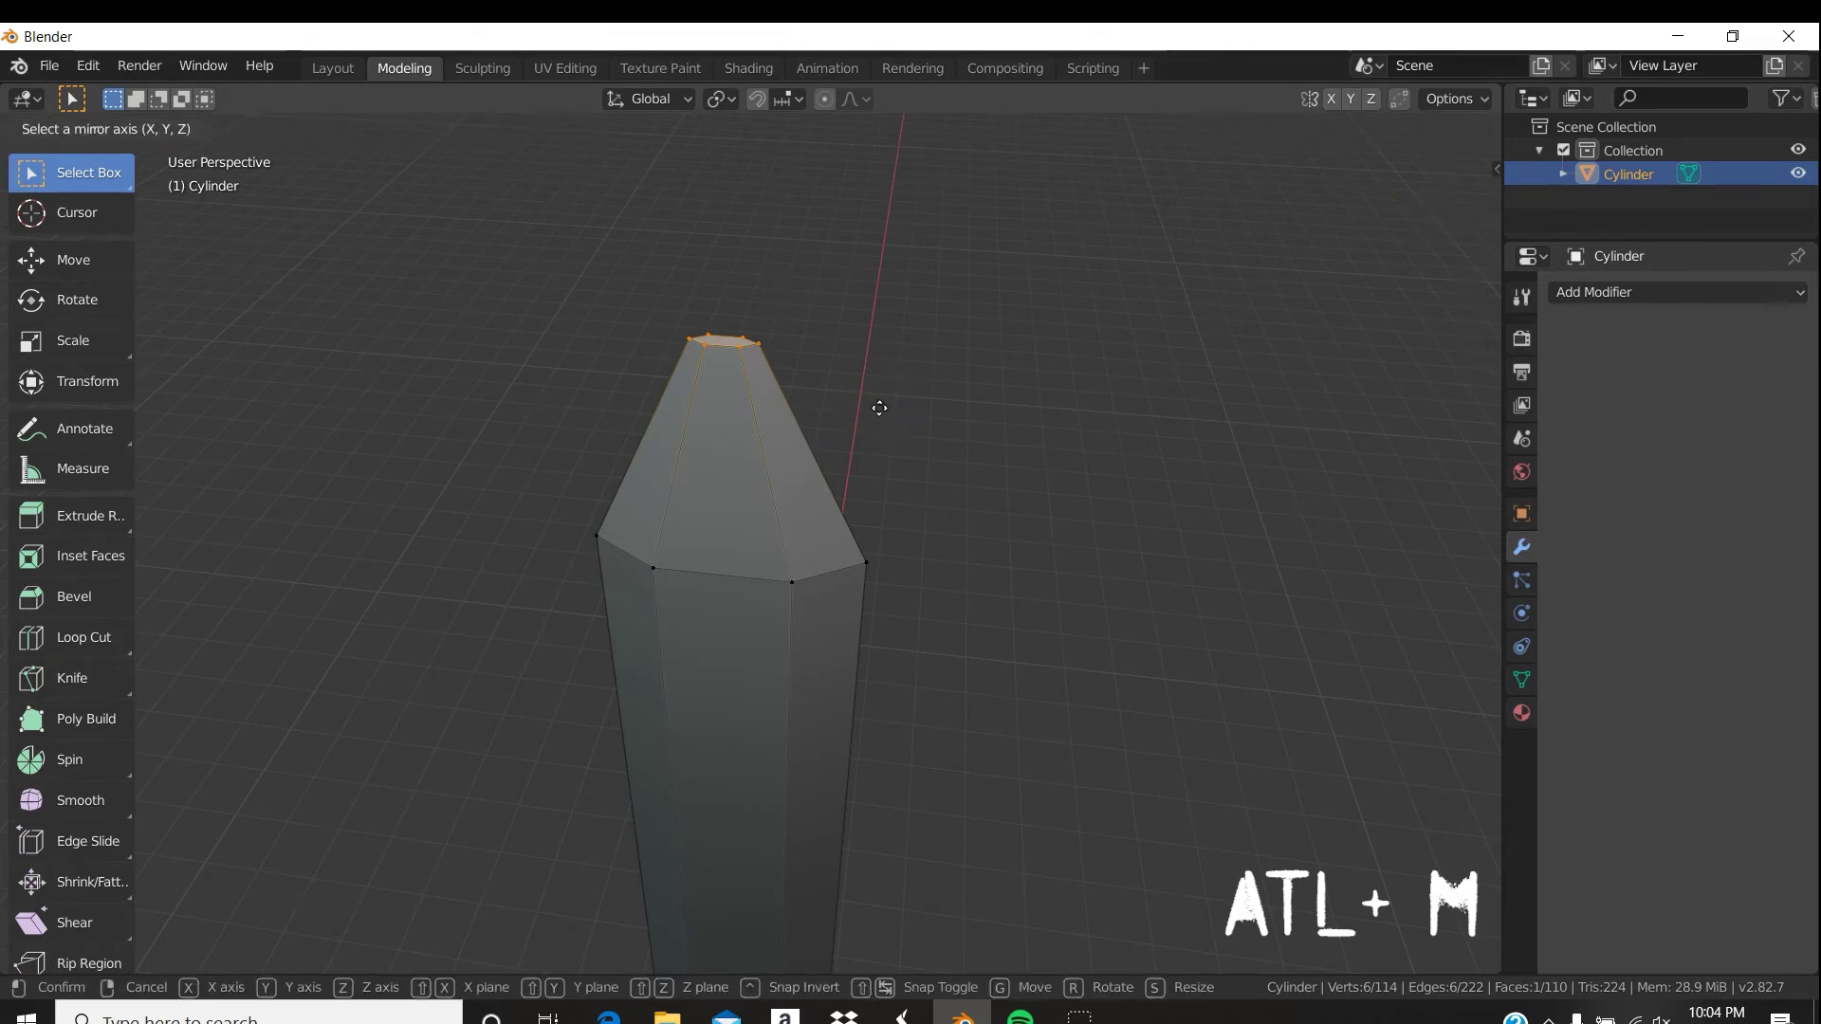
{"action": "left_click", "coordinate": [866, 379]}
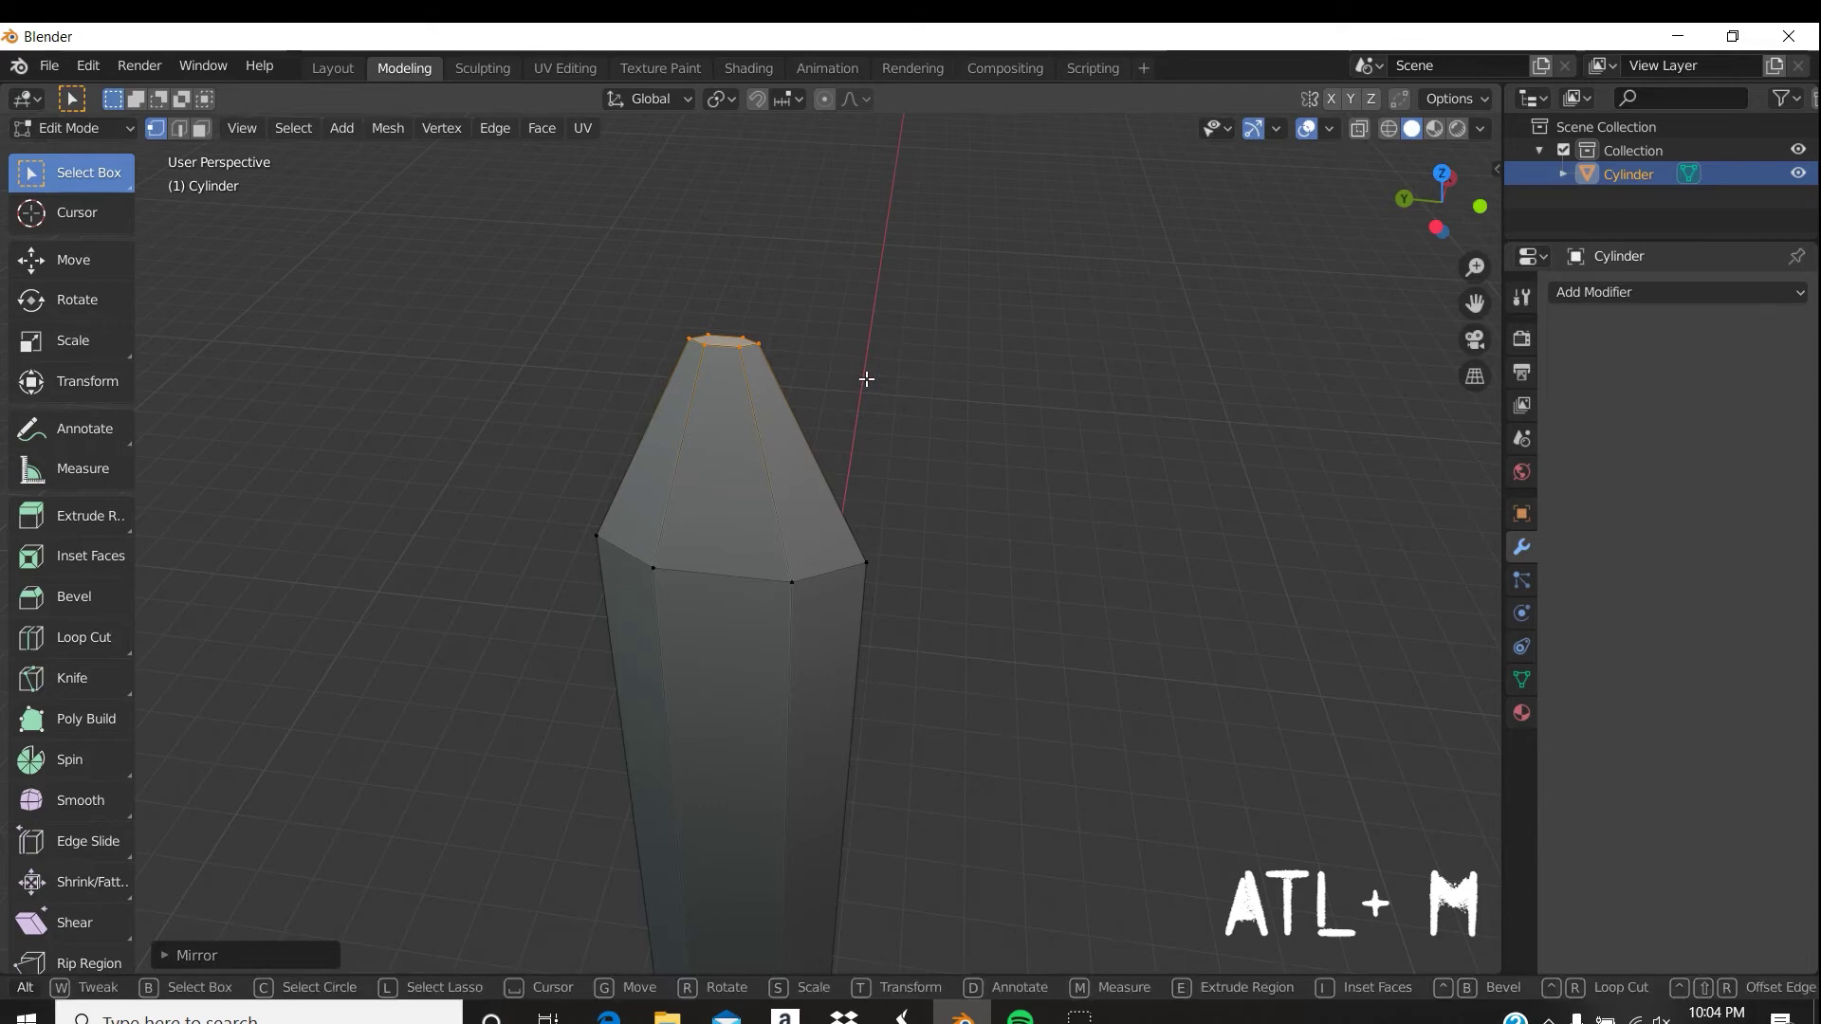
{"action": "key", "text": "alt+m"}
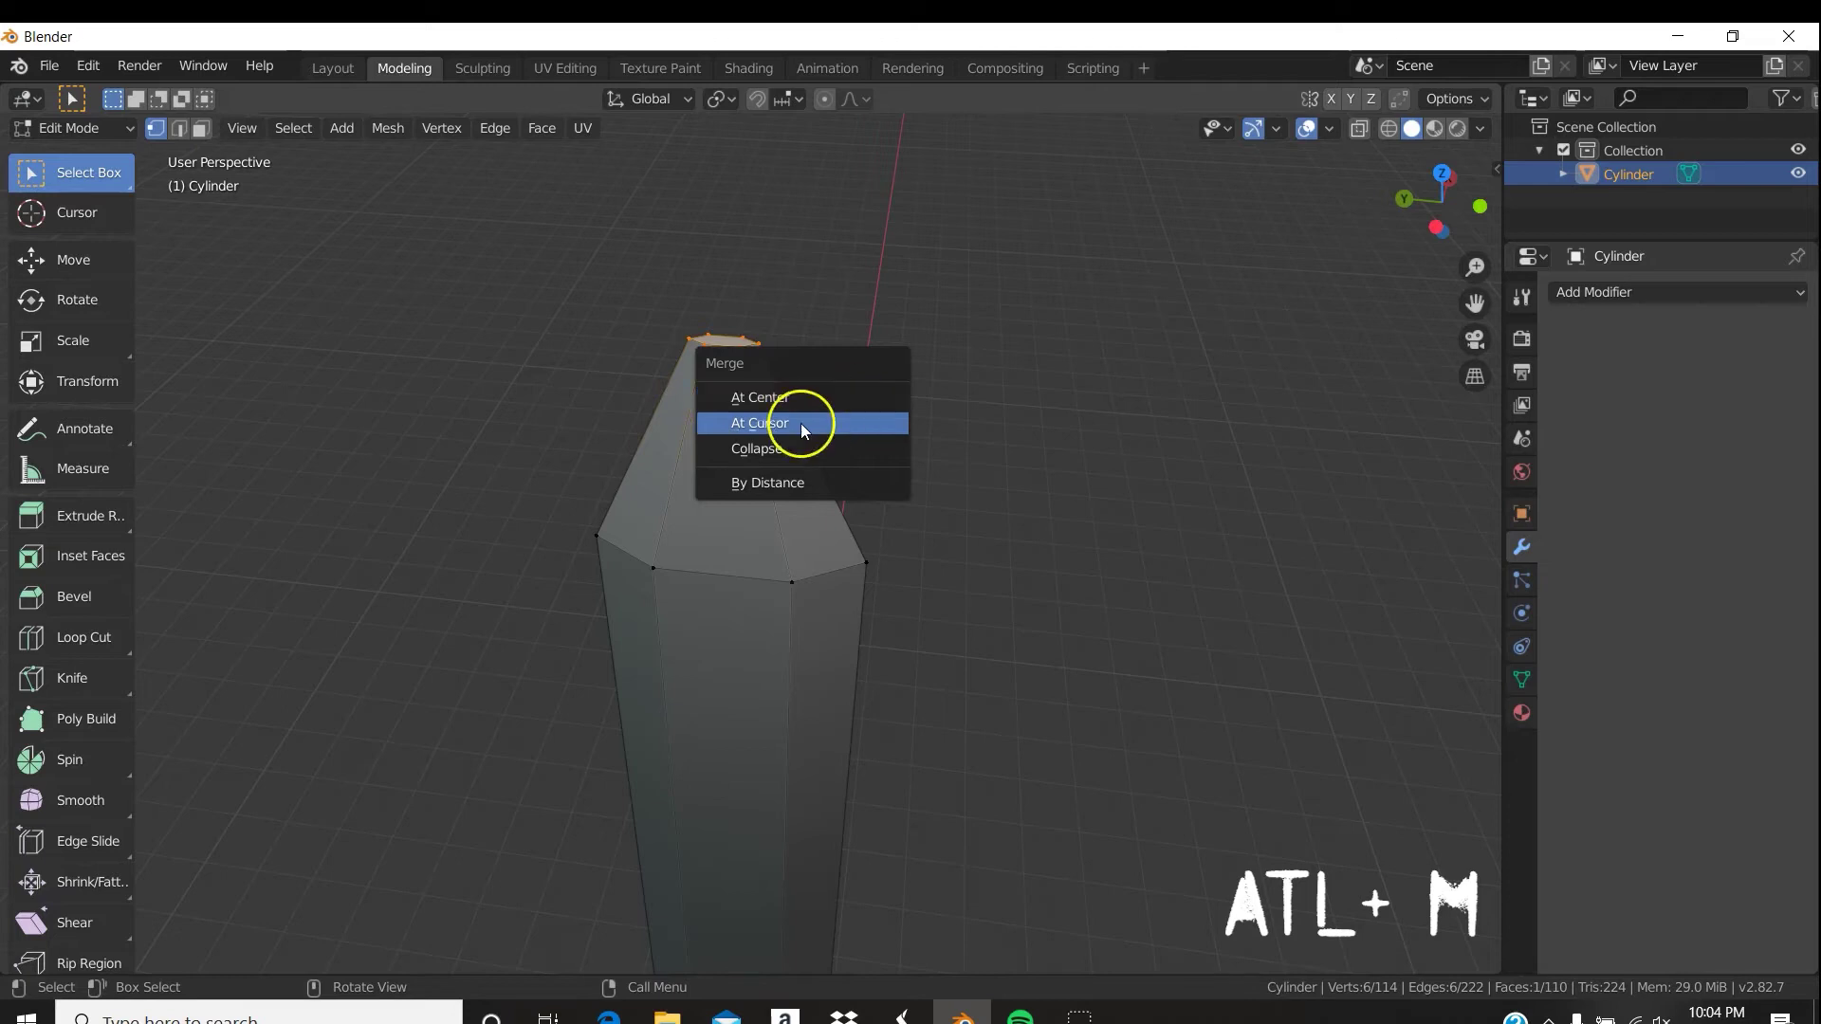
{"action": "left_click", "coordinate": [810, 398]}
Switch to face selection mode and inspect the sword's shape from several sides.
{"action": "middle_click_drag", "start_coordinate": [758, 390], "coordinate": [920, 461]}
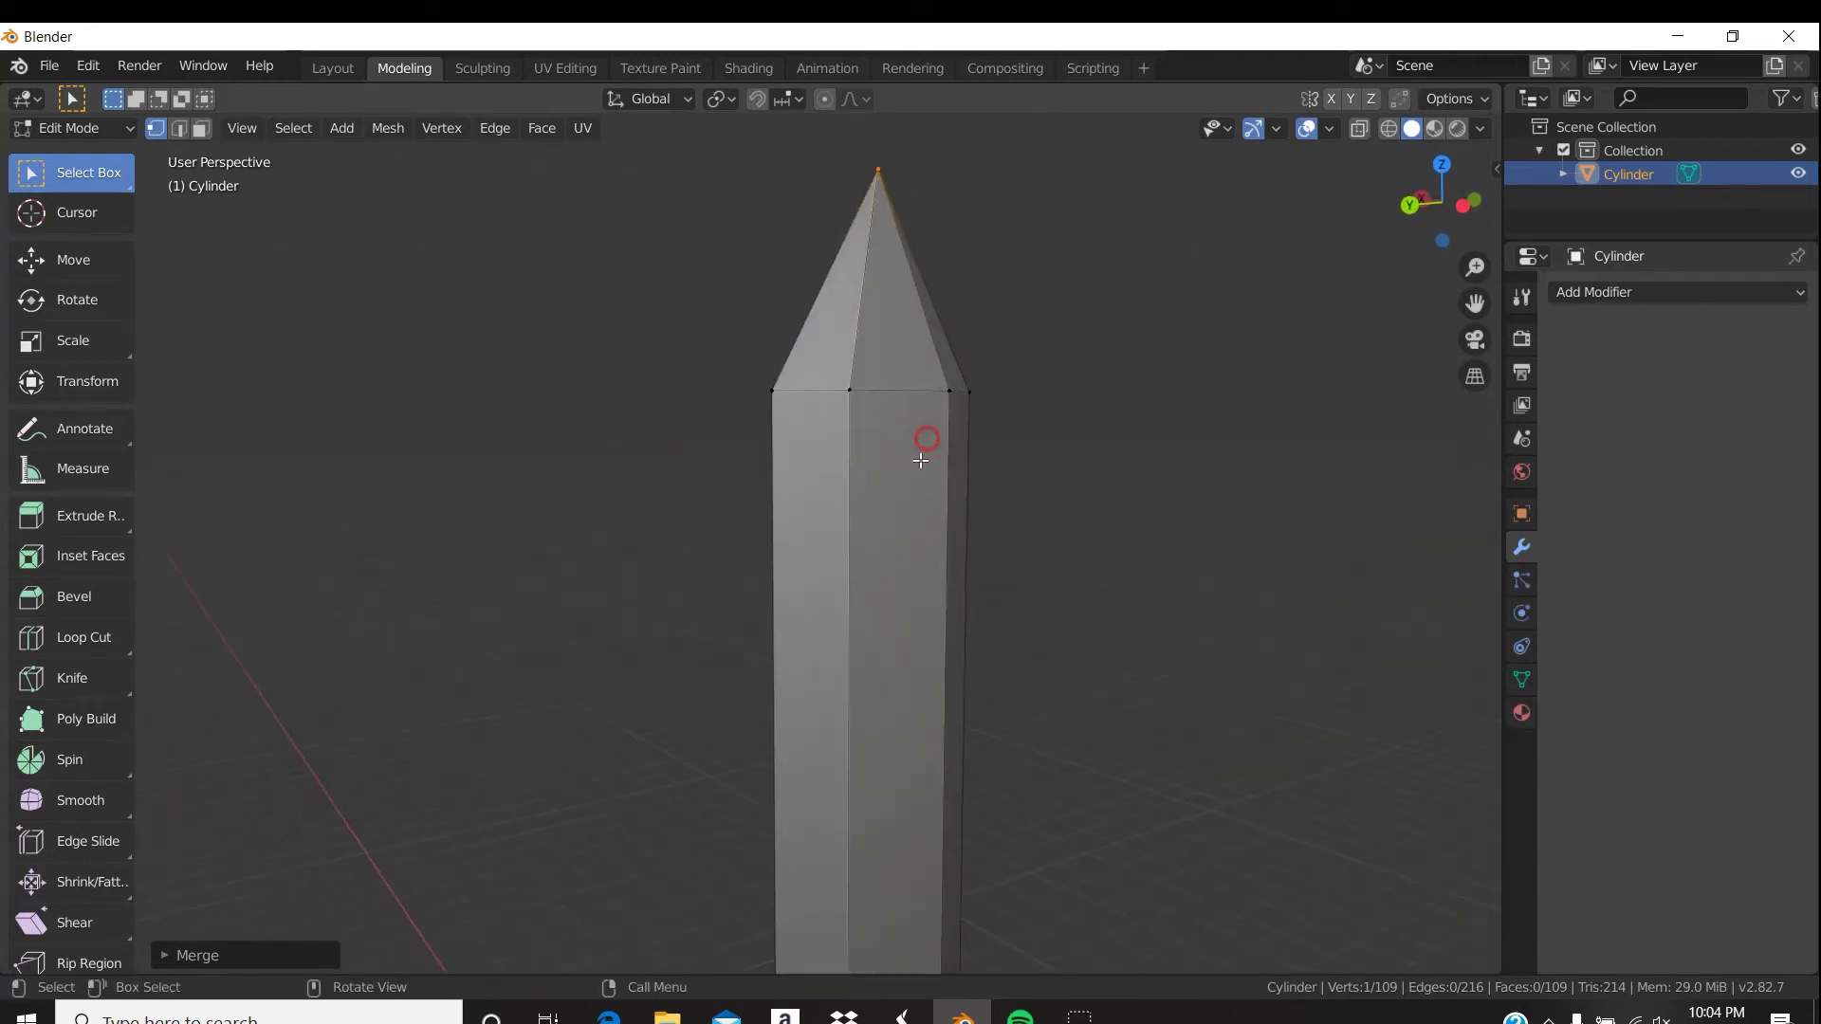
{"action": "left_click", "coordinate": [995, 686], "text": "ctrl"}
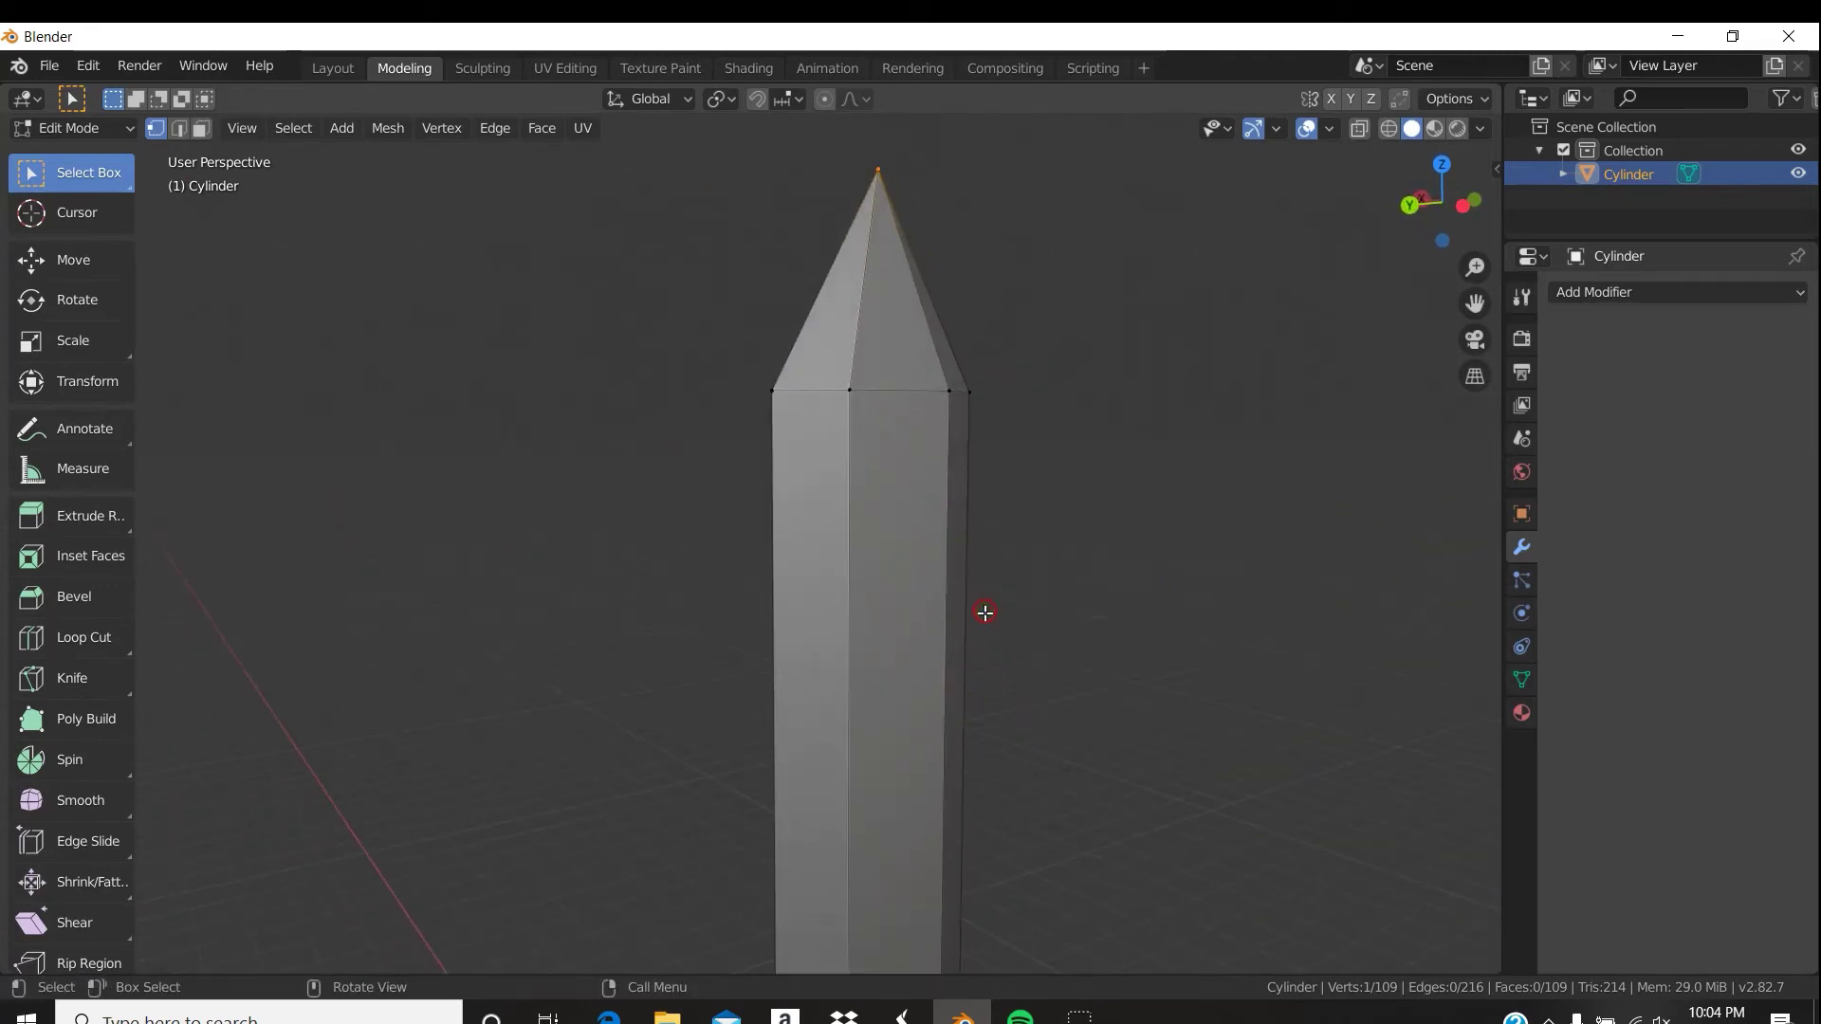
{"action": "right_click", "coordinate": [825, 656], "text": "shift"}
{"action": "key", "text": "shift+c"}
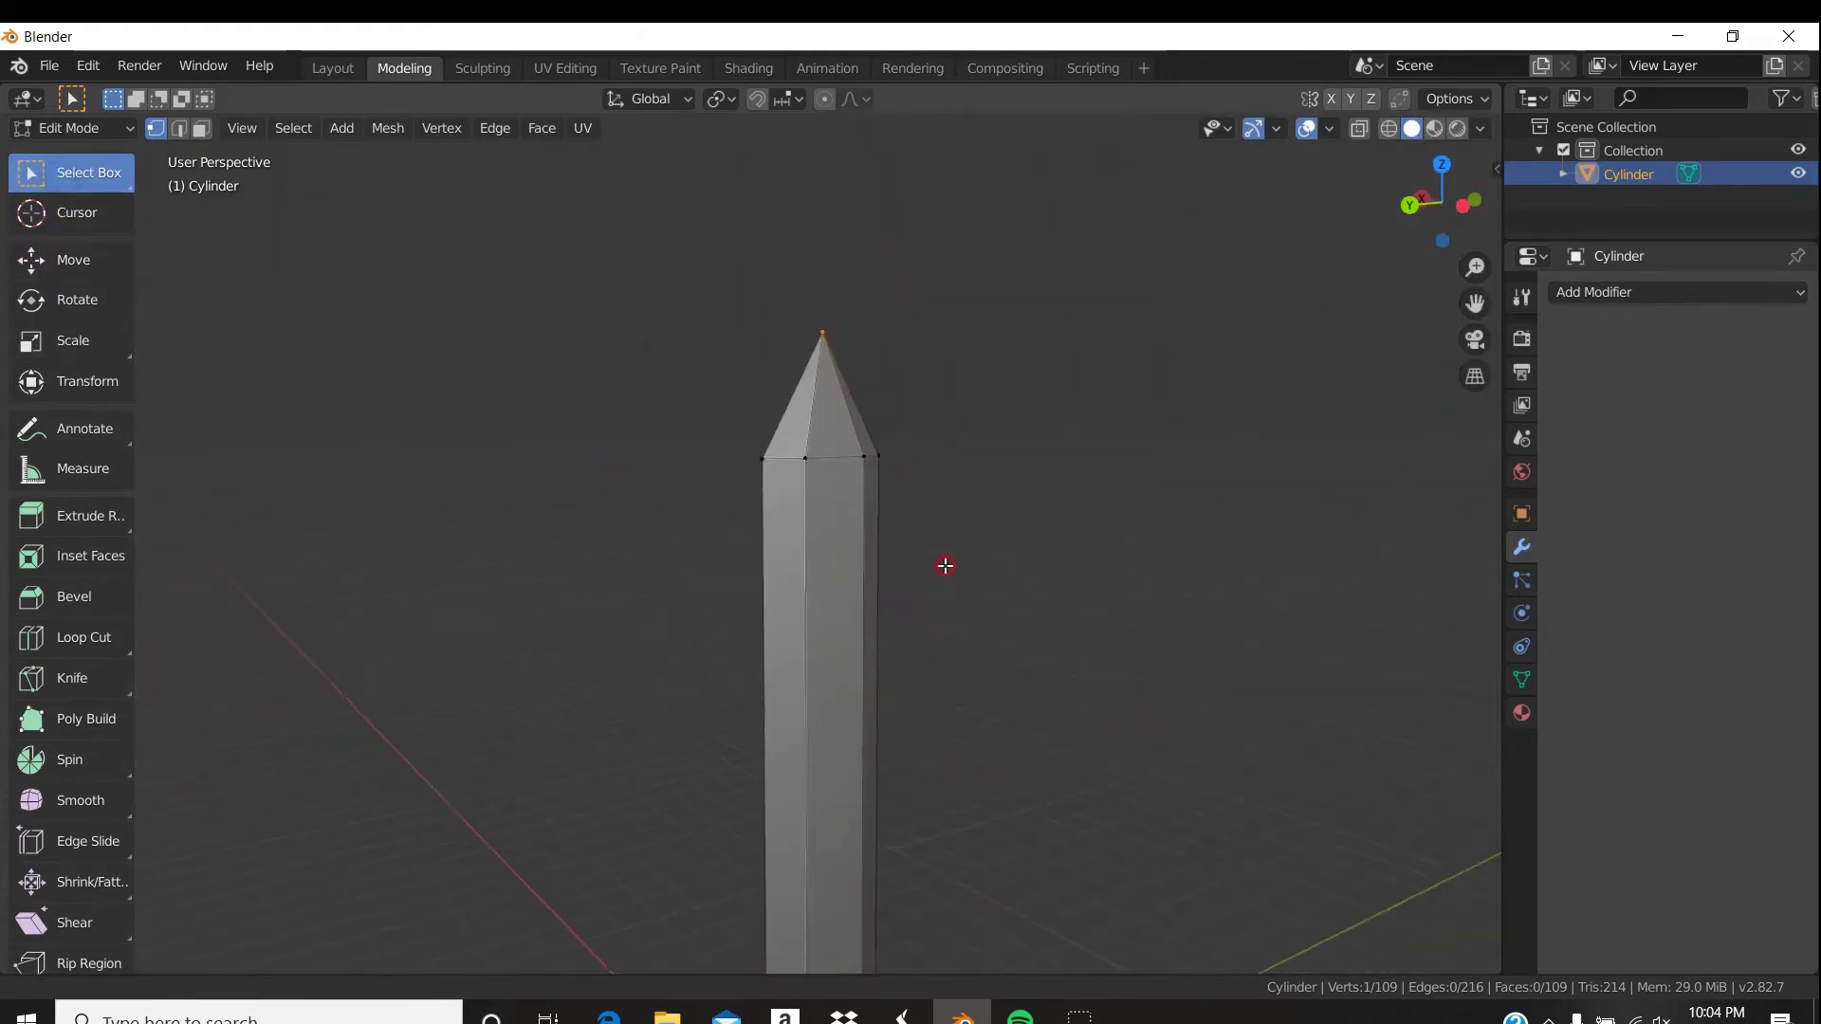
{"action": "middle_click_drag", "start_coordinate": [939, 759], "coordinate": [894, 692]}
{"action": "middle_click_drag", "start_coordinate": [744, 626], "coordinate": [1068, 633]}
{"action": "key", "text": "3"}
{"action": "middle_click_drag", "start_coordinate": [1065, 630], "coordinate": [909, 639]}
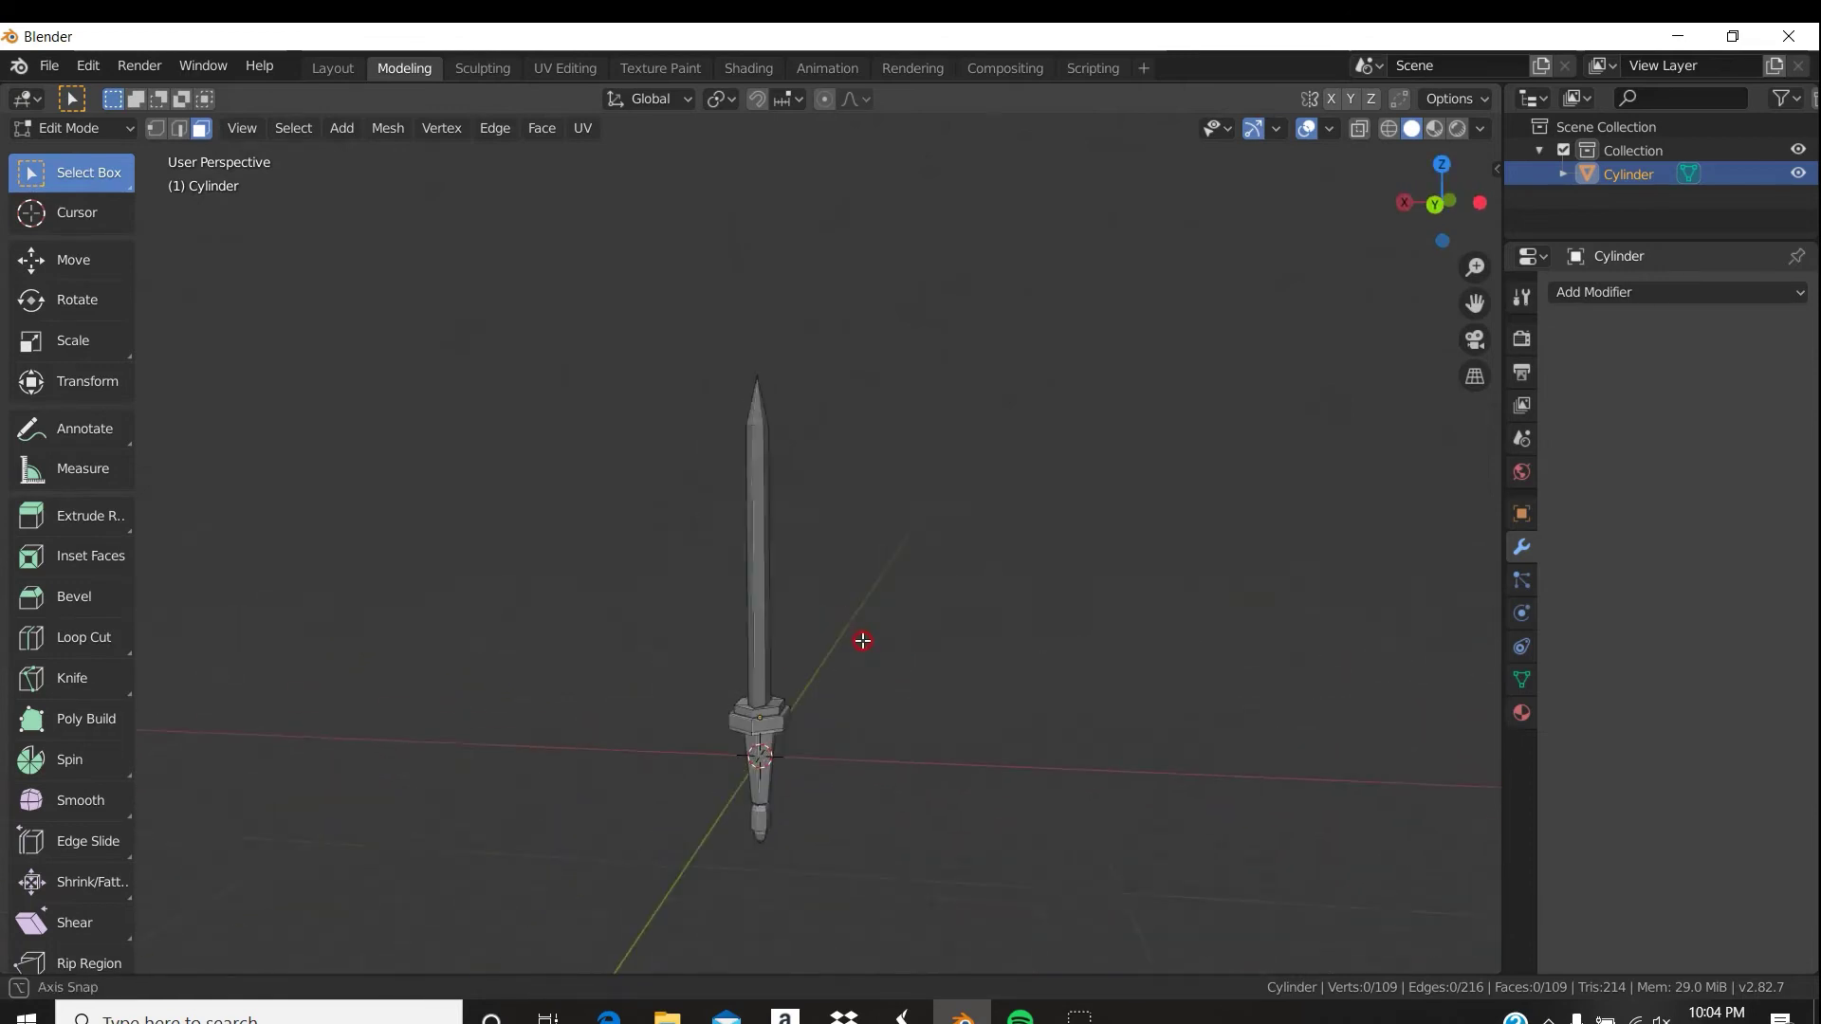
{"action": "middle_click_drag", "start_coordinate": [878, 639], "coordinate": [696, 602]}
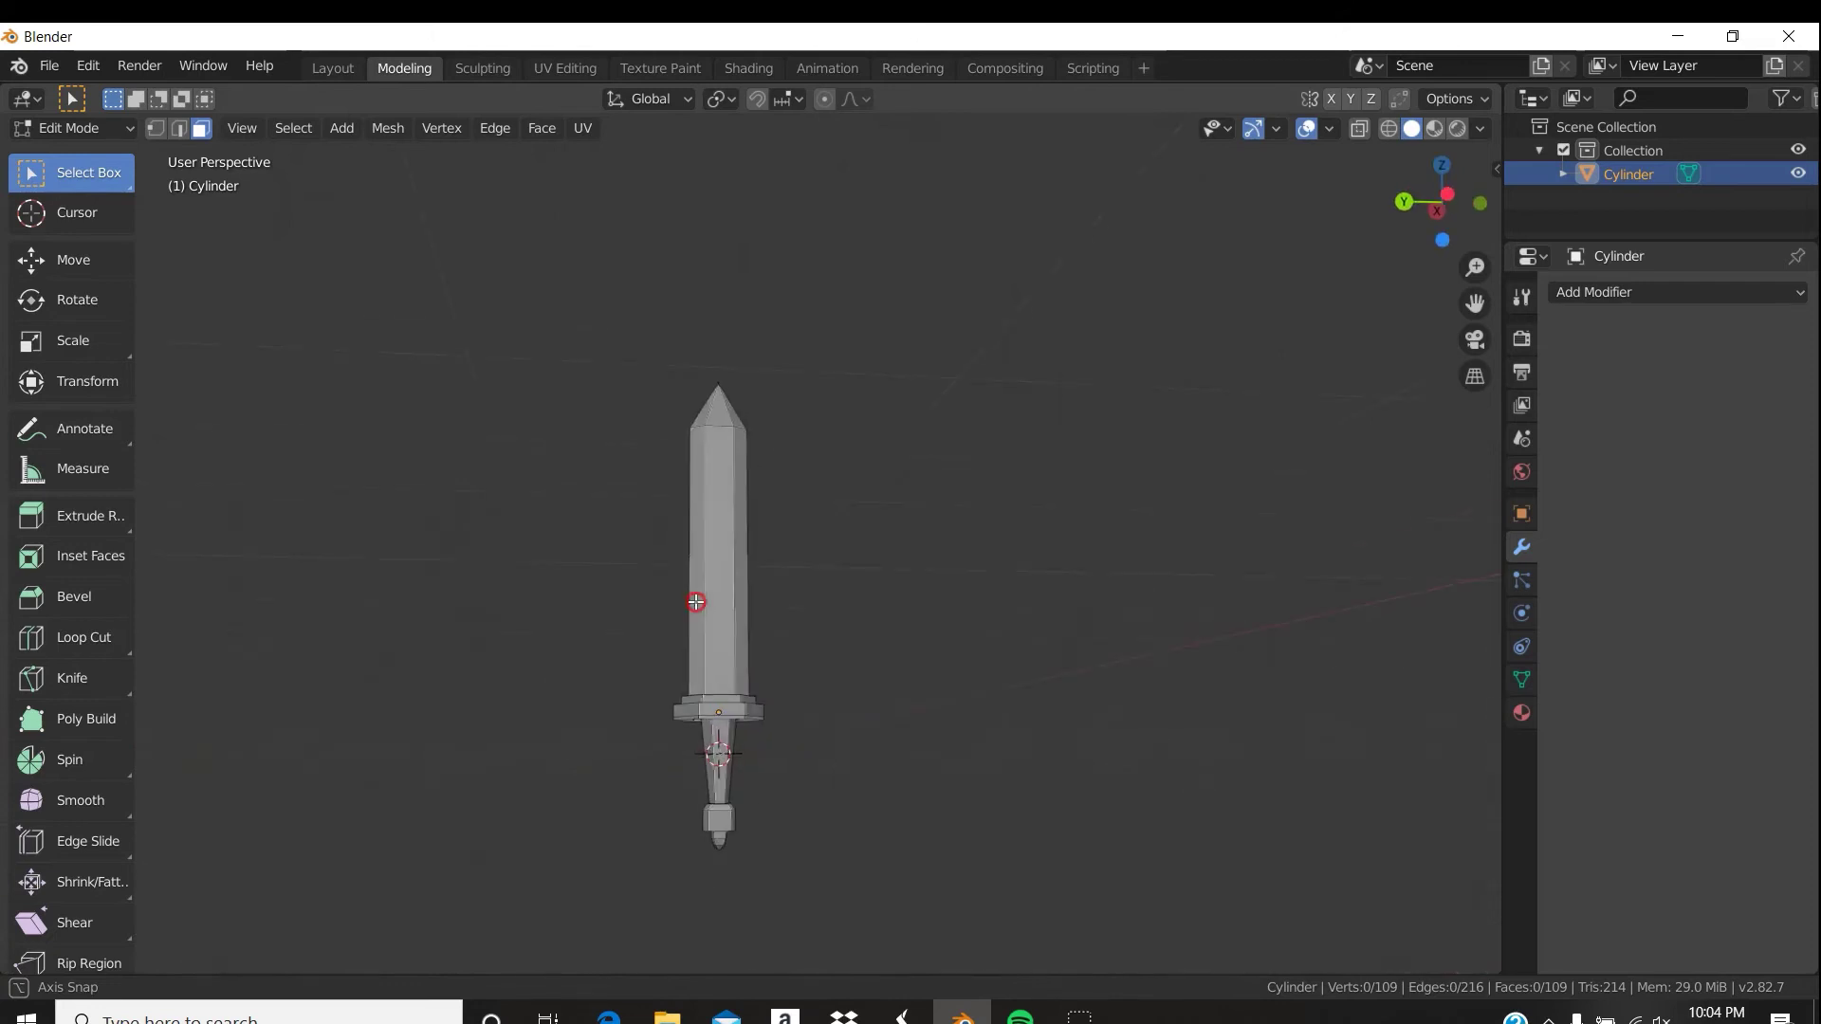
{"action": "mouse_move", "coordinate": [928, 639]}
{"action": "middle_mouse_down"}
{"action": "mouse_move", "coordinate": [976, 646]}
{"action": "mouse_move", "coordinate": [901, 646]}
{"action": "middle_mouse_up"}
Box-select the blade's faces from several sides, extending the selection each time, and clear the selection.
{"action": "left_click_drag", "start_coordinate": [732, 369], "coordinate": [903, 597]}
{"action": "middle_click_drag", "start_coordinate": [902, 598], "coordinate": [980, 642]}
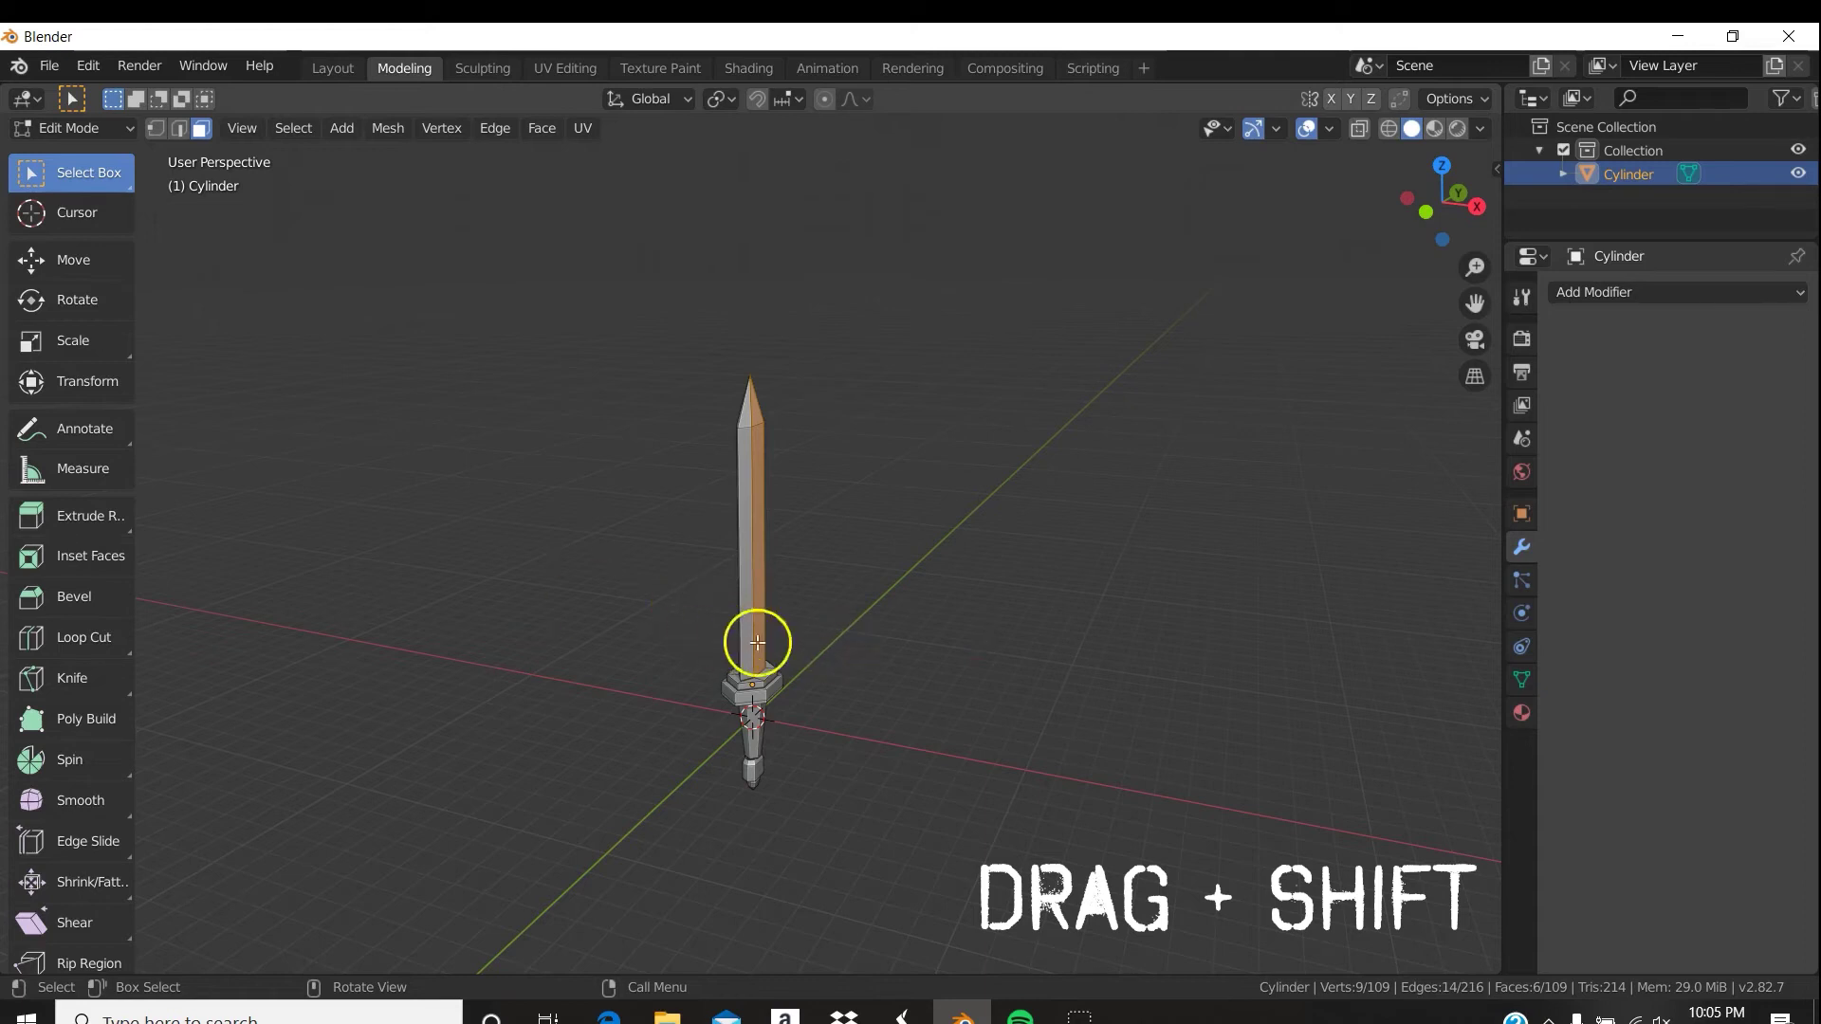
{"action": "left_click_drag", "start_coordinate": [710, 384], "coordinate": [854, 582], "text": "shift"}
{"action": "middle_click_drag", "start_coordinate": [854, 582], "coordinate": [576, 498]}
{"action": "left_click_drag", "start_coordinate": [634, 386], "coordinate": [770, 507], "text": "shift"}
{"action": "middle_click_drag", "start_coordinate": [841, 601], "coordinate": [1167, 607]}
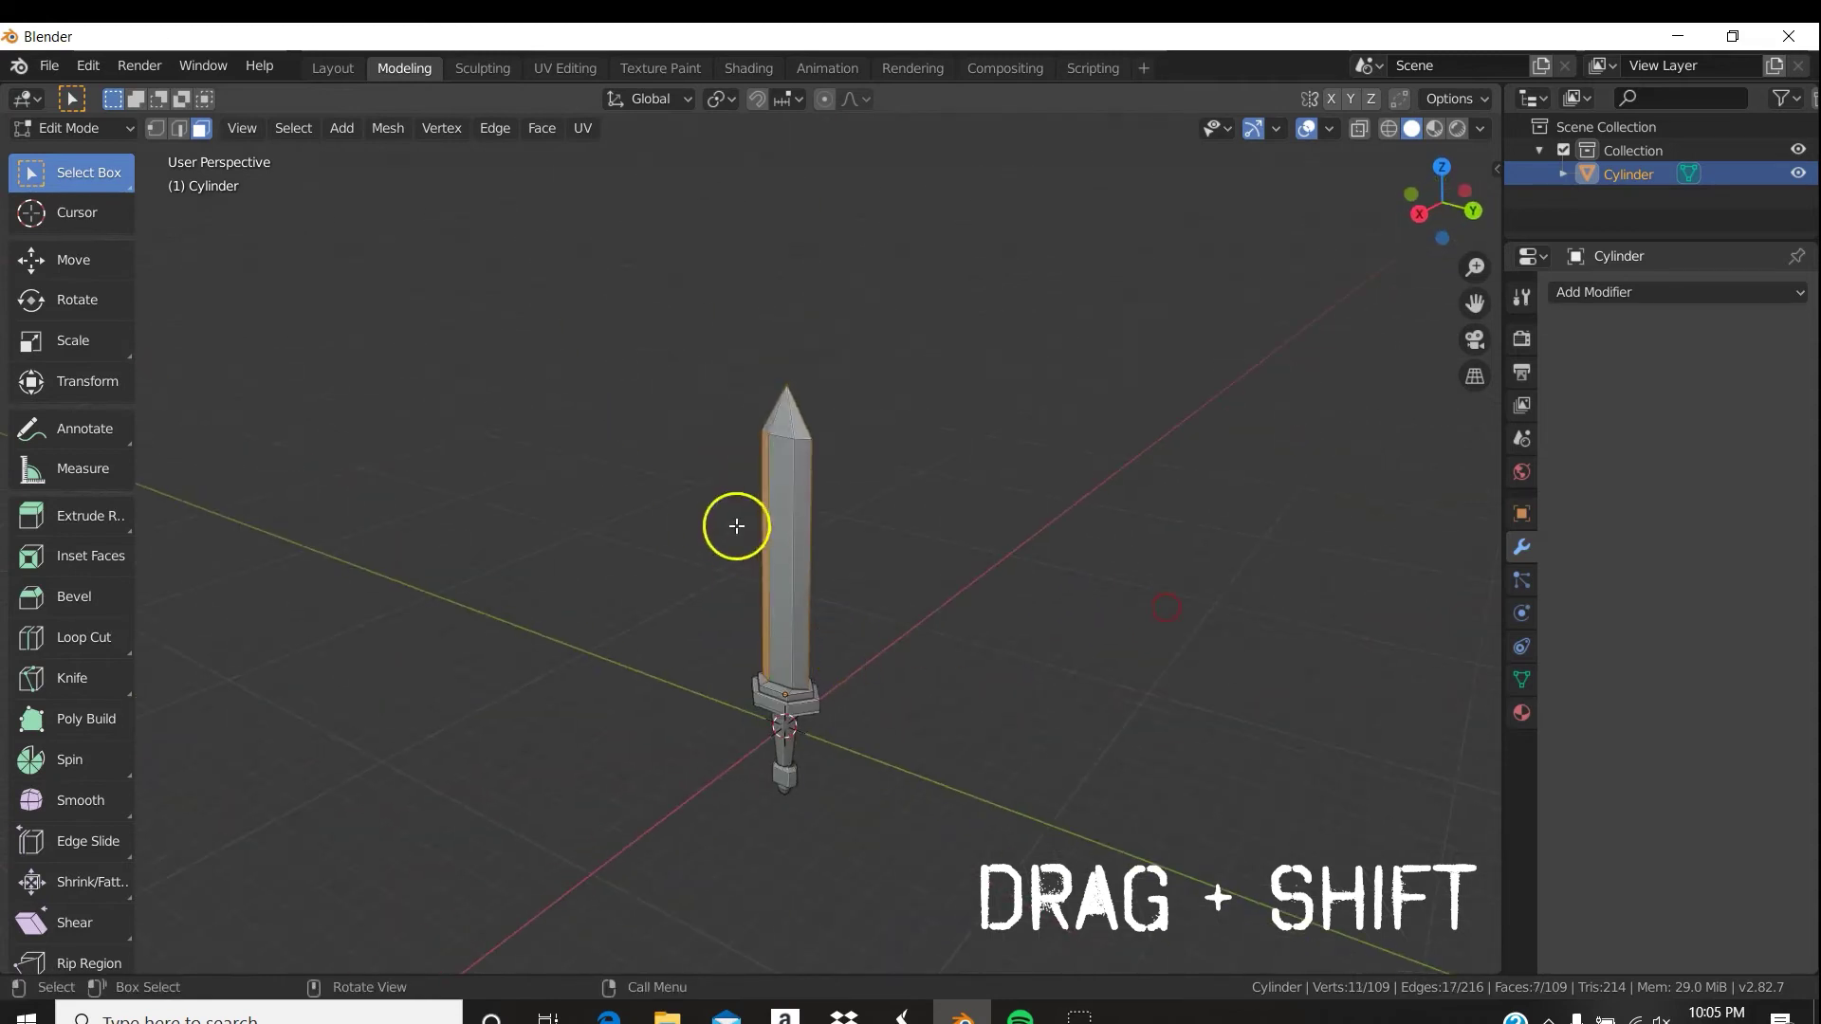
{"action": "left_click_drag", "start_coordinate": [740, 376], "coordinate": [936, 630], "text": "shift"}
{"action": "middle_click_drag", "start_coordinate": [937, 631], "coordinate": [784, 610]}
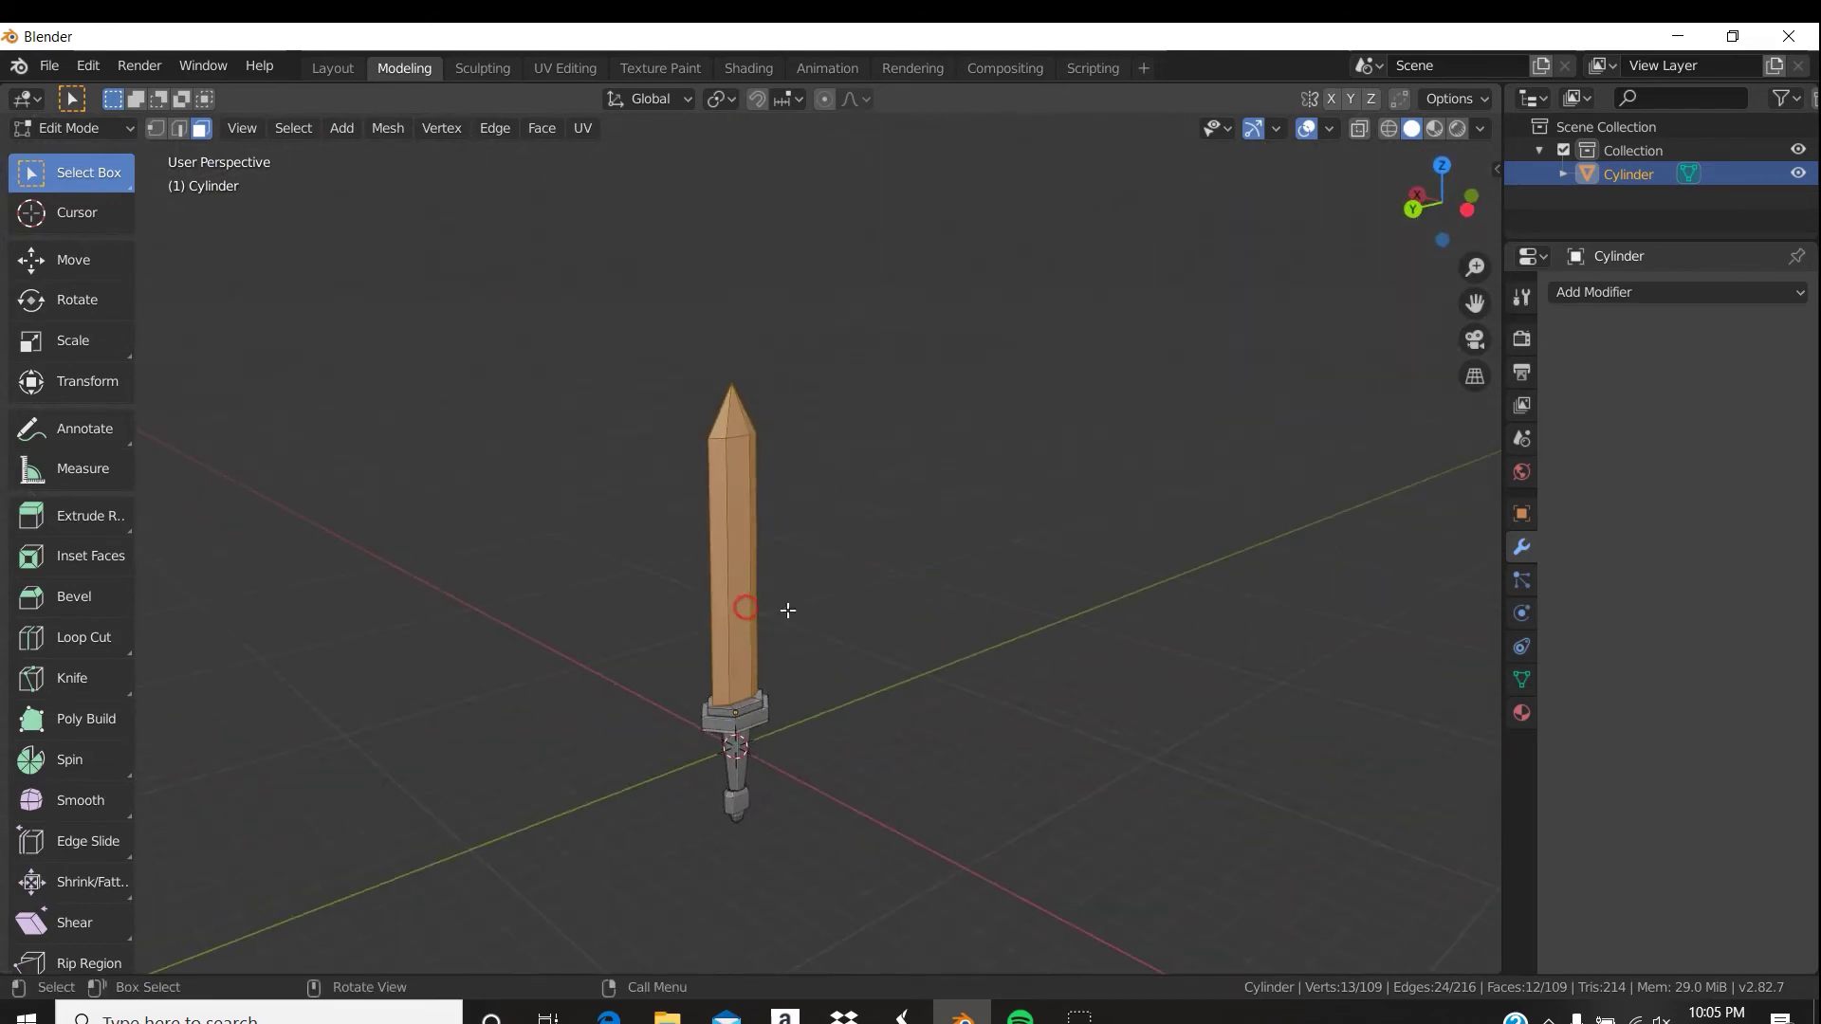
{"action": "left_click", "coordinate": [828, 611]}
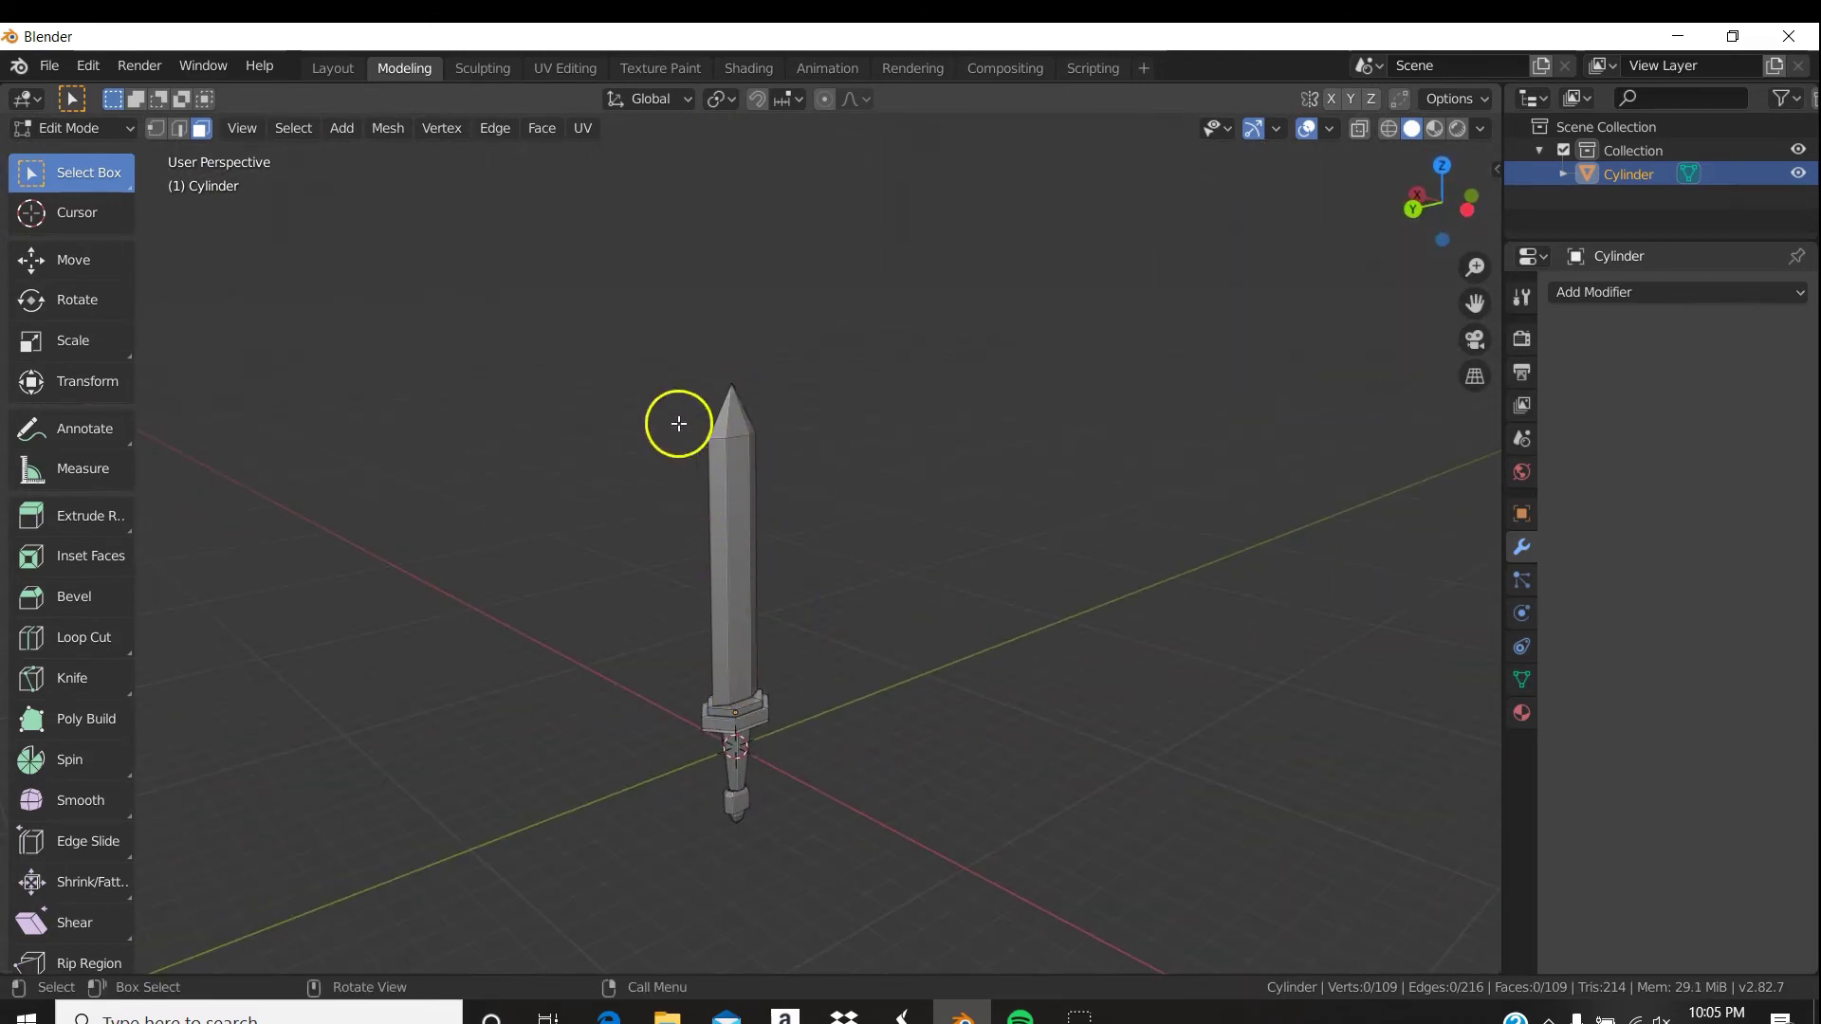
Box-select all faces of the blade and its tip in wireframe shading, and return to solid shading.
{"action": "middle_click_drag", "start_coordinate": [736, 549], "coordinate": [1047, 578]}
{"action": "mouse_move", "coordinate": [1028, 655]}
{"action": "middle_mouse_down", "text": "ctrl"}
{"action": "mouse_move", "coordinate": [976, 654]}
{"action": "mouse_move", "coordinate": [983, 601]}
{"action": "mouse_move", "coordinate": [1003, 665]}
{"action": "middle_mouse_up", "text": "ctrl"}
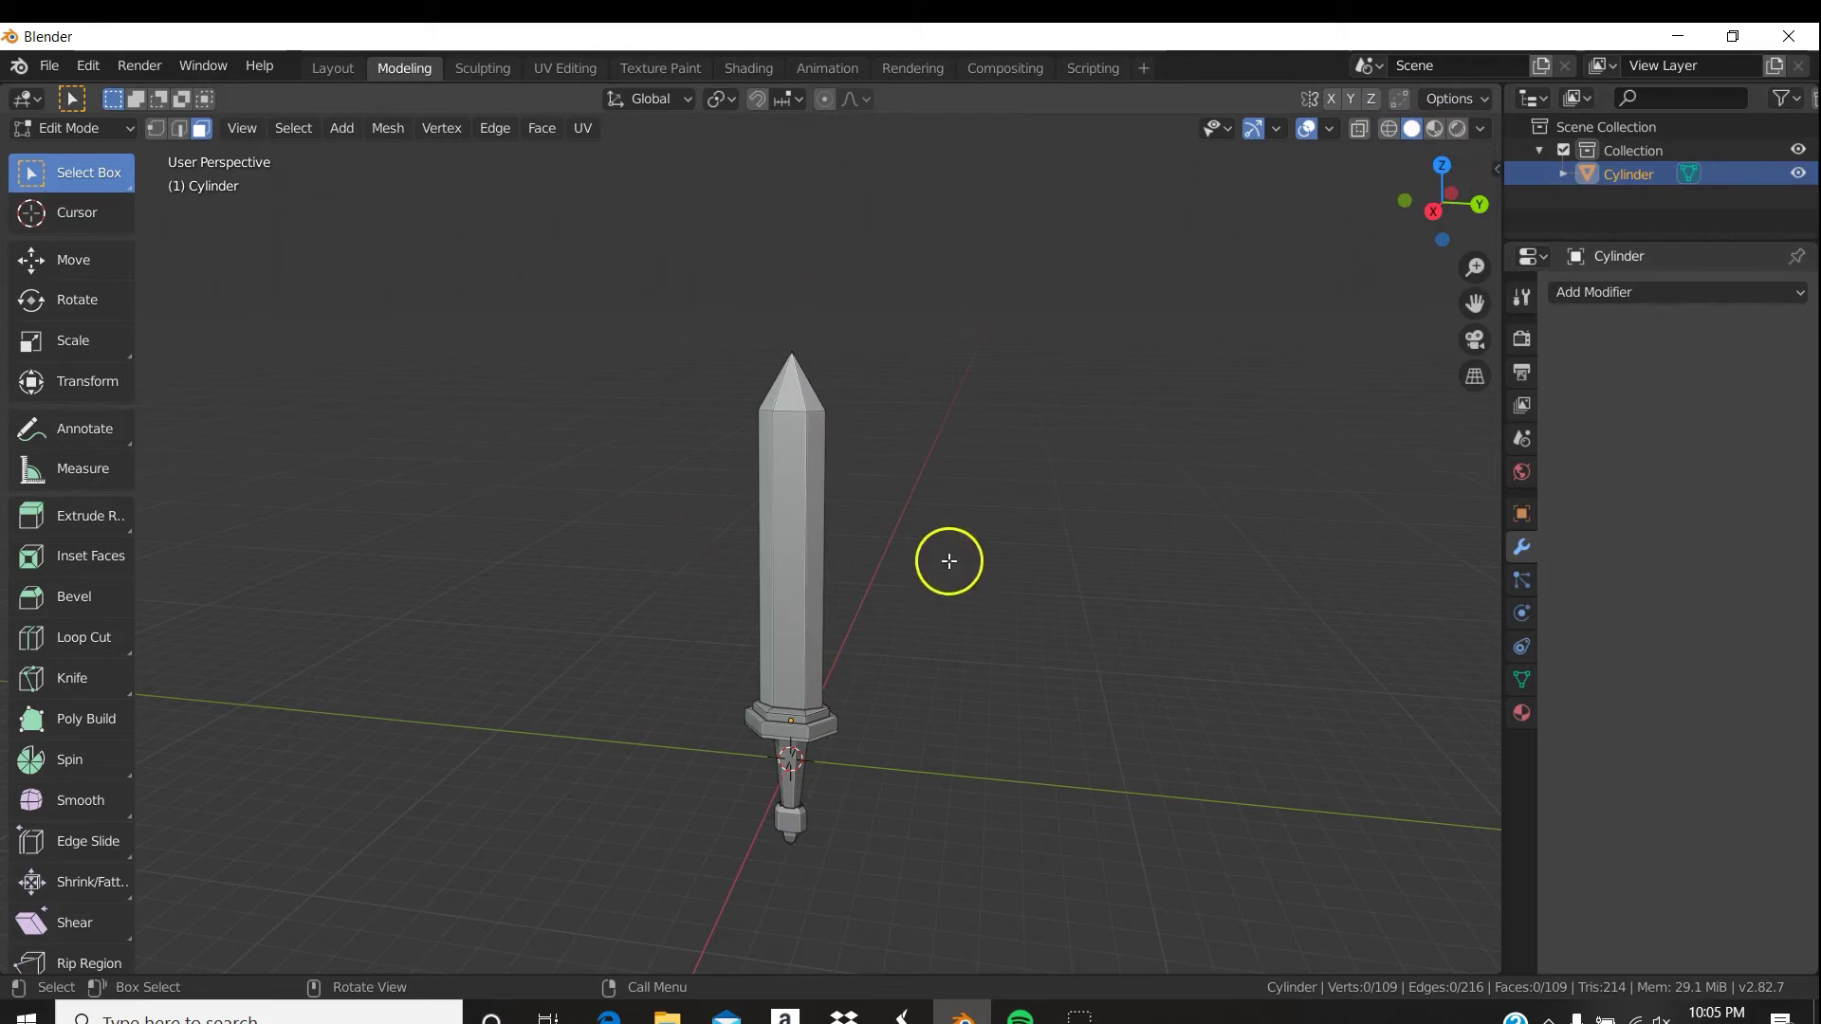
{"action": "key", "text": "ctrl"}
{"action": "key", "text": "z"}
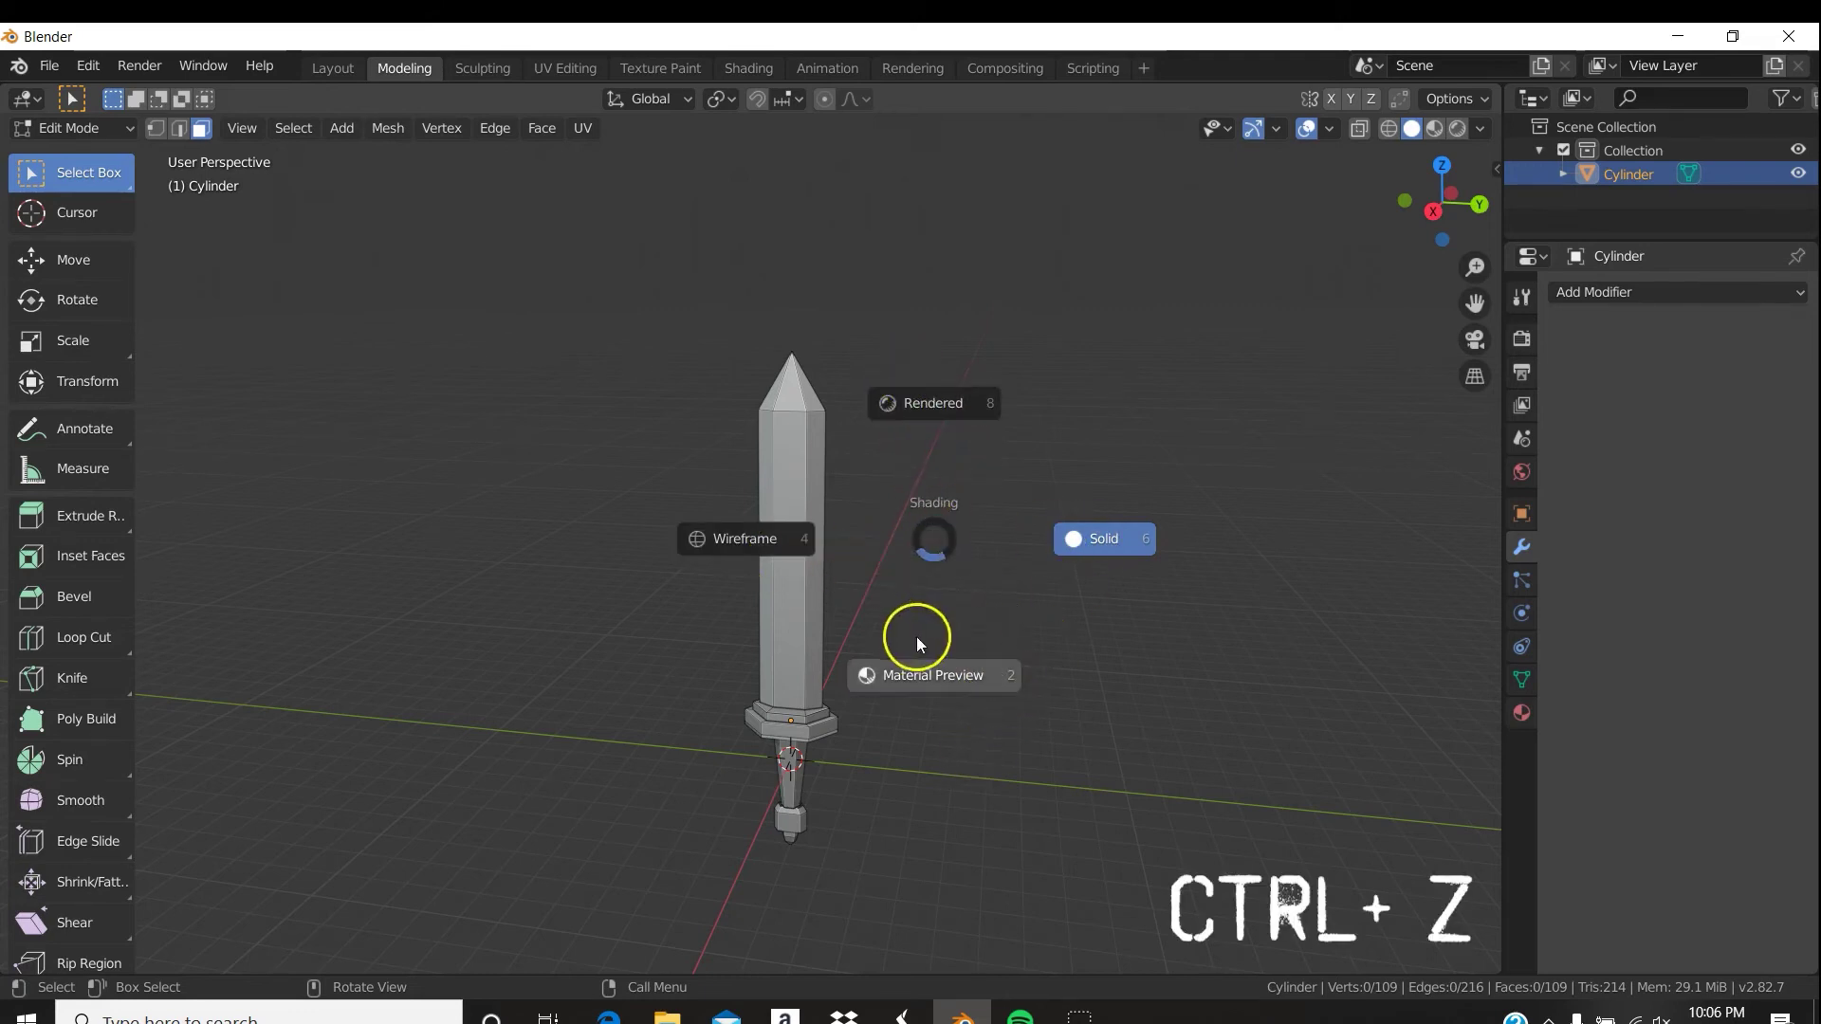
{"action": "left_click", "coordinate": [760, 552]}
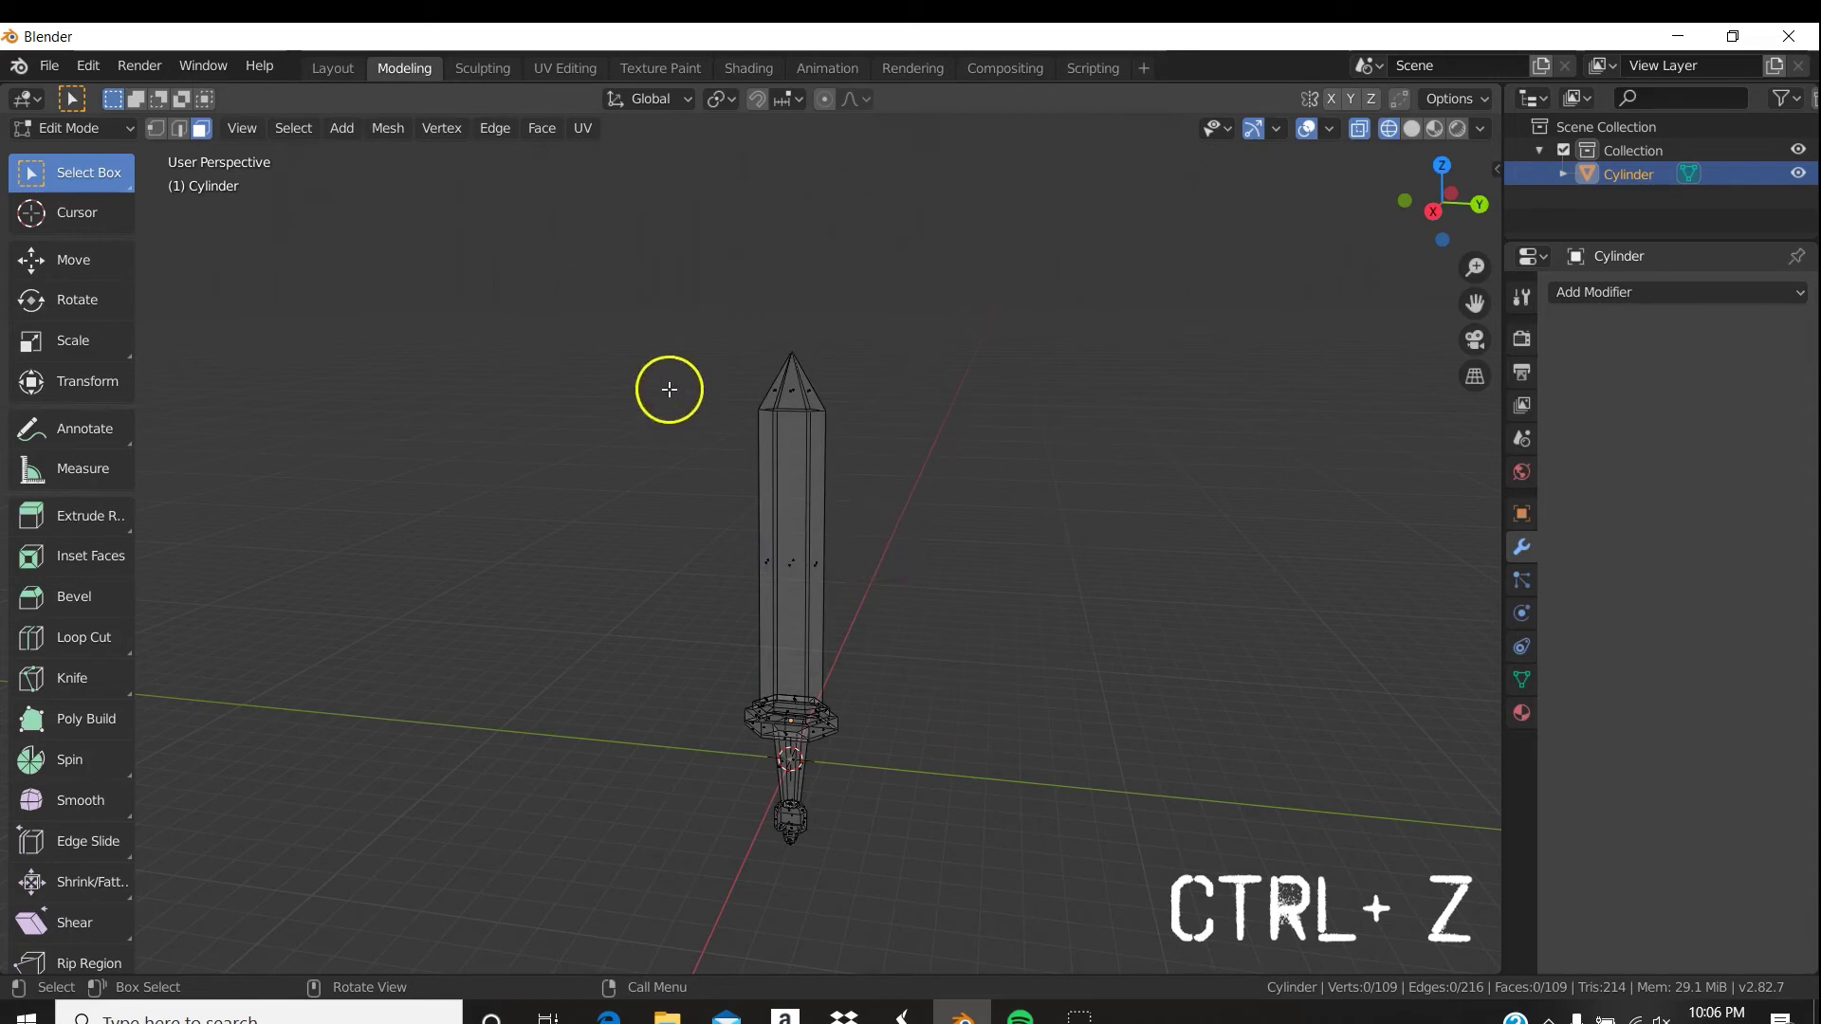
{"action": "left_click_drag", "start_coordinate": [727, 337], "coordinate": [931, 646]}
{"action": "middle_click_drag", "start_coordinate": [931, 646], "coordinate": [739, 625]}
{"action": "middle_click_drag", "start_coordinate": [858, 626], "coordinate": [1088, 559]}
{"action": "key", "text": "z"}
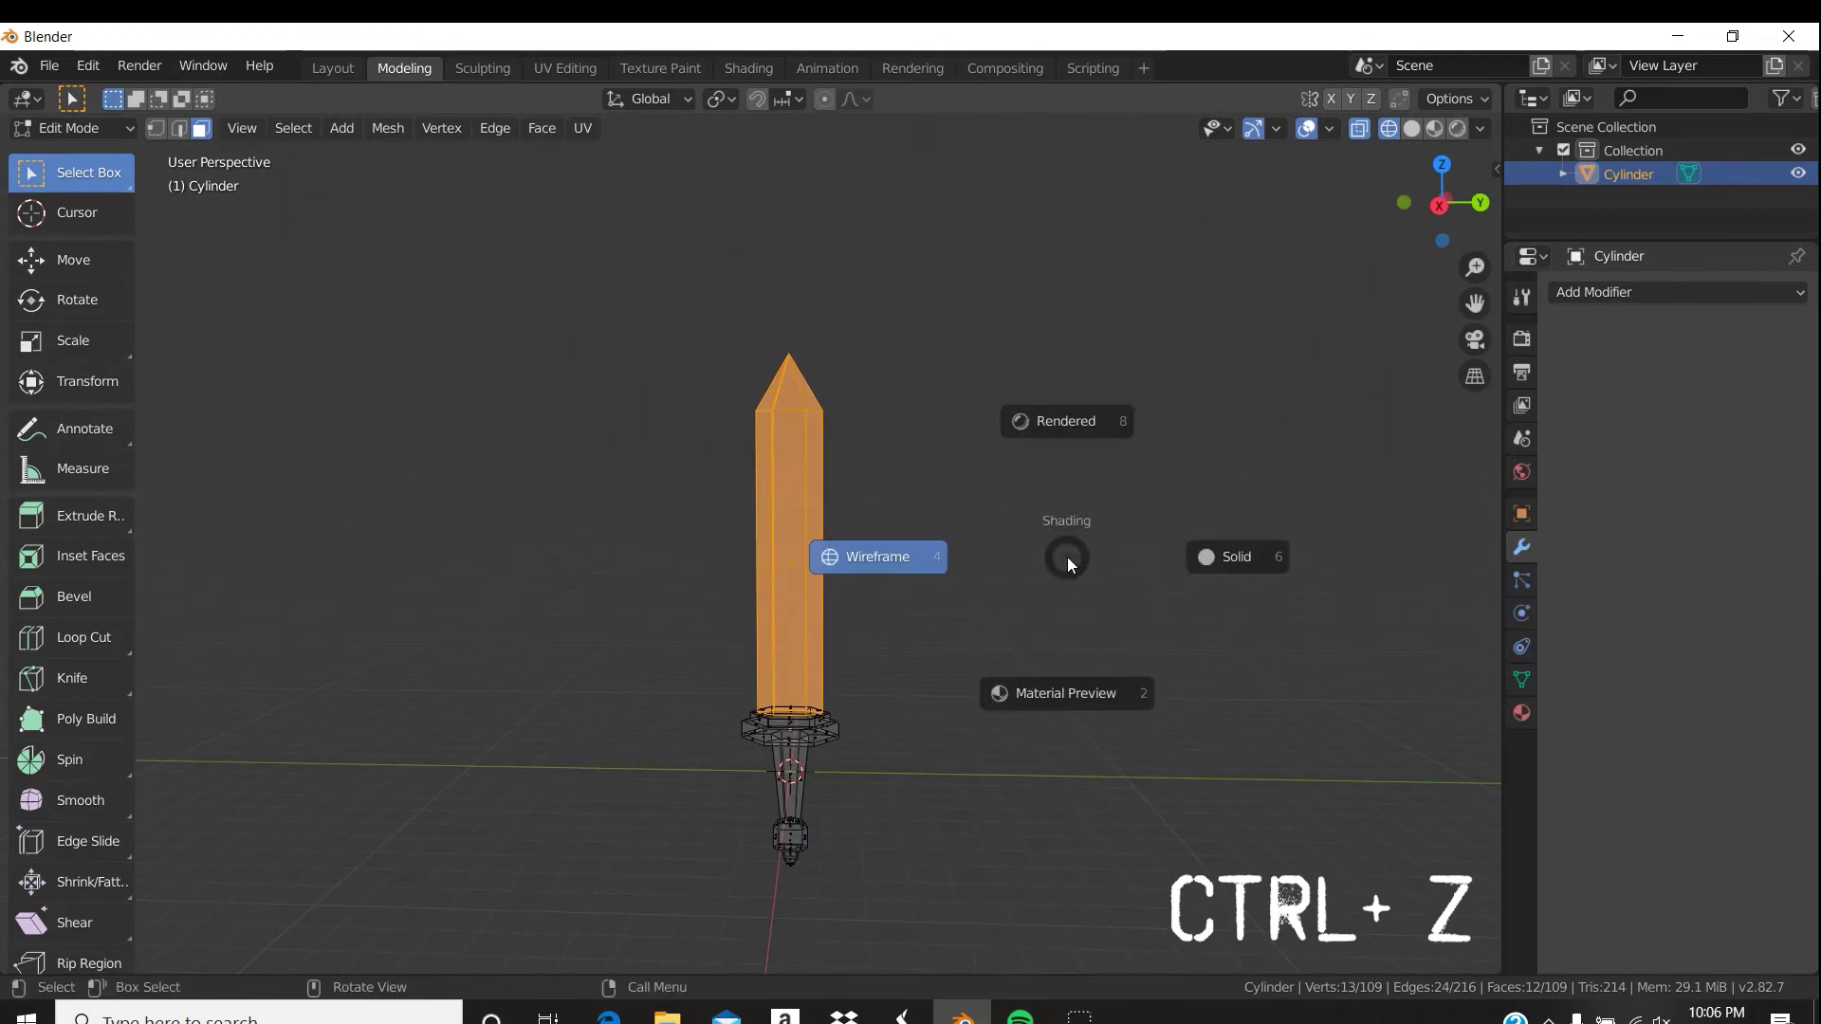
{"action": "left_click", "coordinate": [1199, 568]}
Try scaling the selected blade down uniformly to about 0.61.
{"action": "middle_click_drag", "start_coordinate": [1191, 576], "coordinate": [834, 529]}
{"action": "key", "text": "s"}
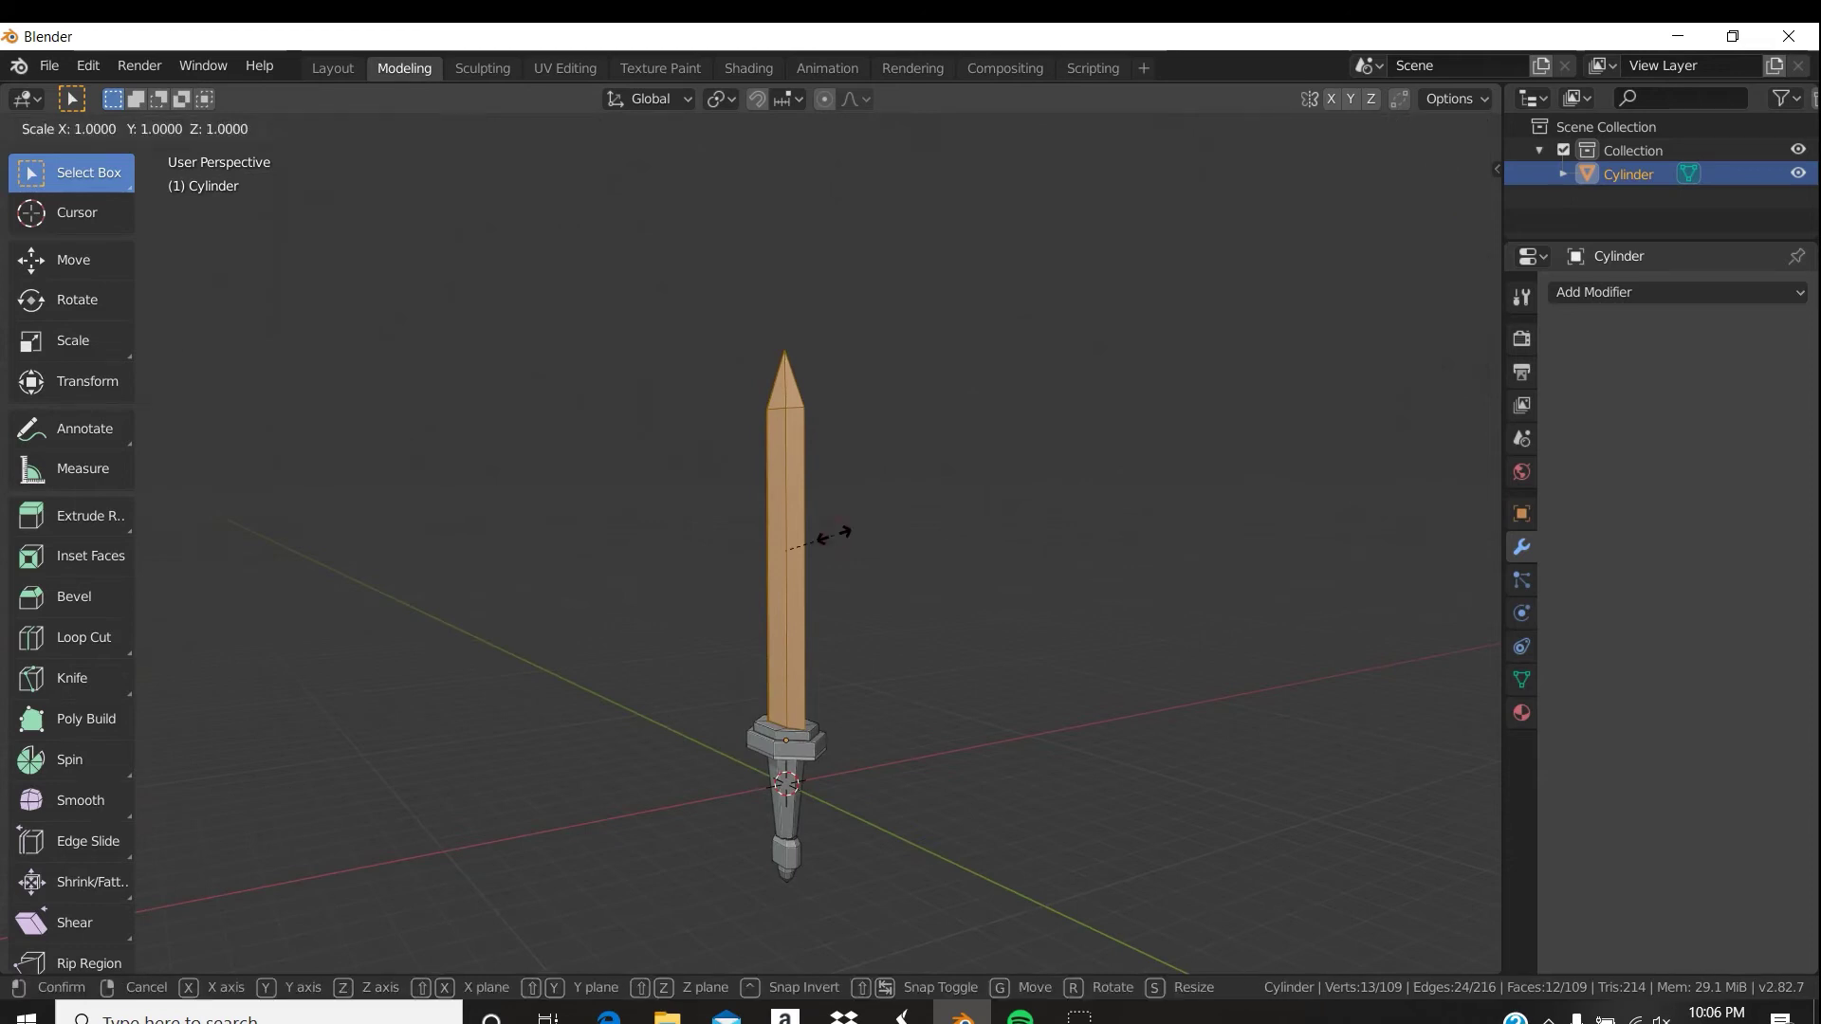
{"action": "left_click", "coordinate": [820, 532]}
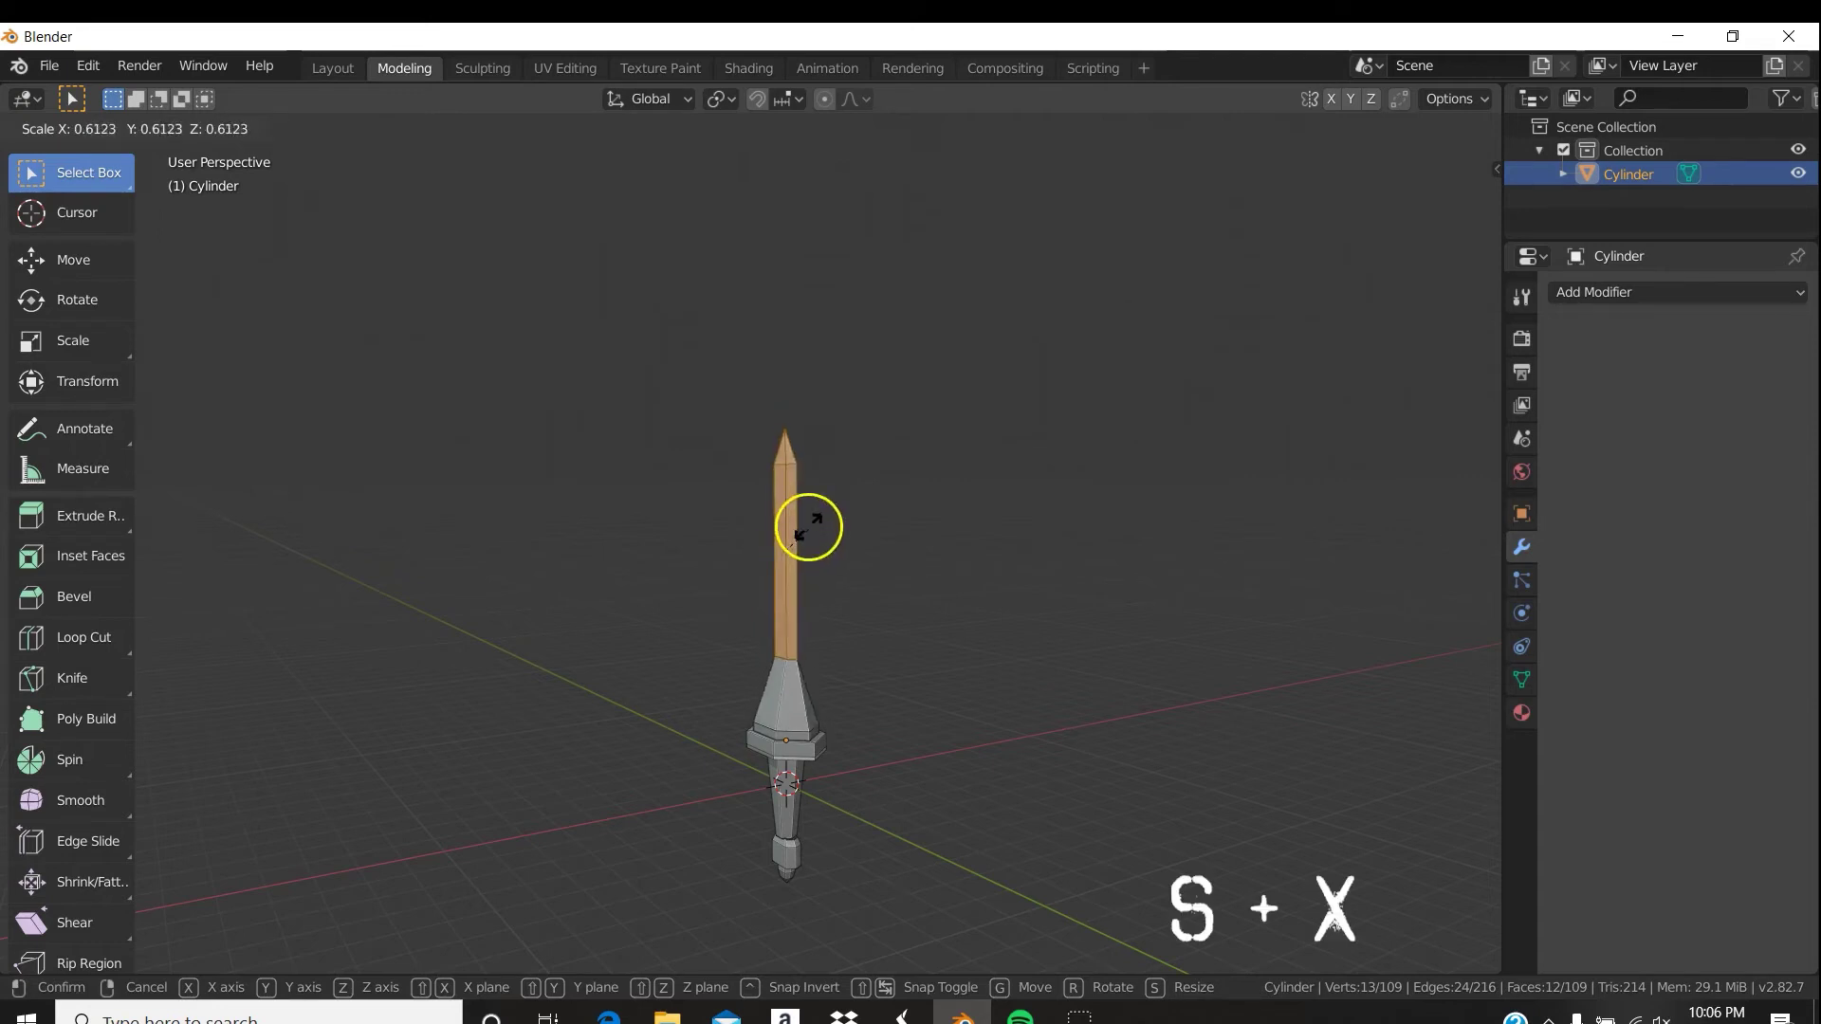
{"action": "left_click", "coordinate": [819, 504]}
Thin the selected blade by scaling it to about 0.41 along the global X axis.
{"action": "middle_click_drag", "start_coordinate": [871, 571], "coordinate": [835, 606]}
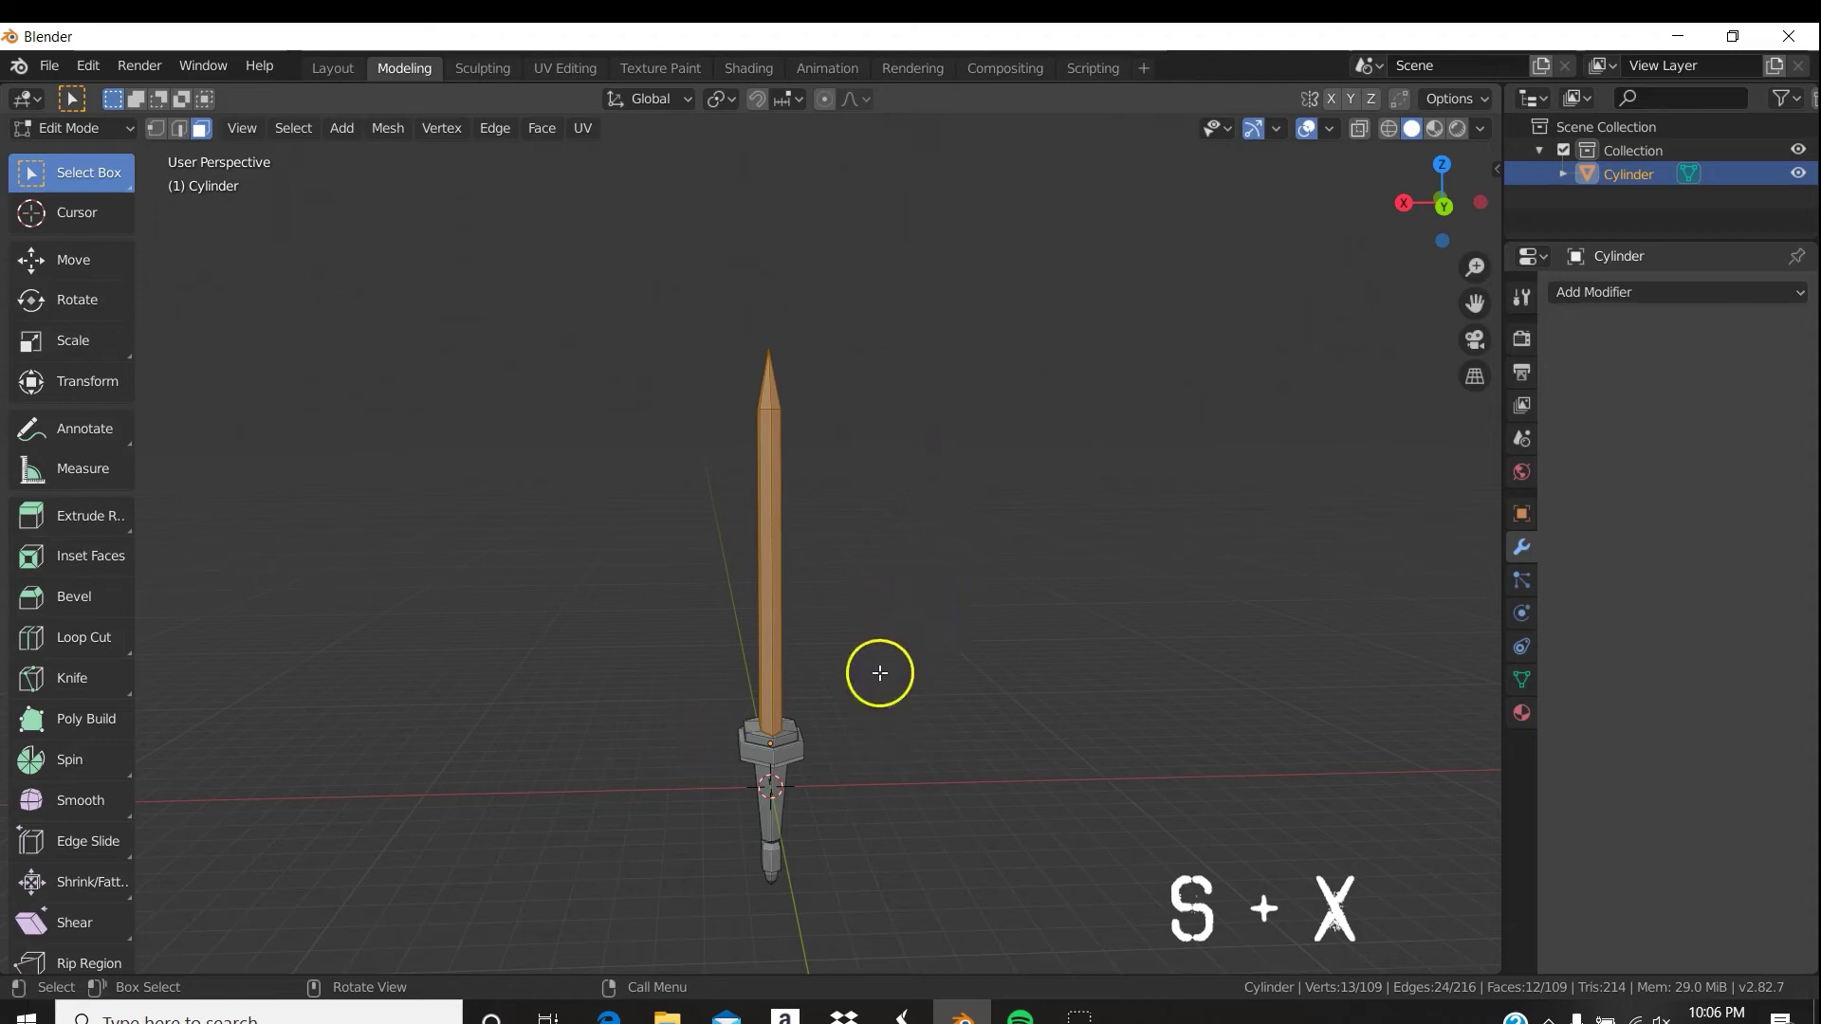
{"action": "key", "text": "s"}
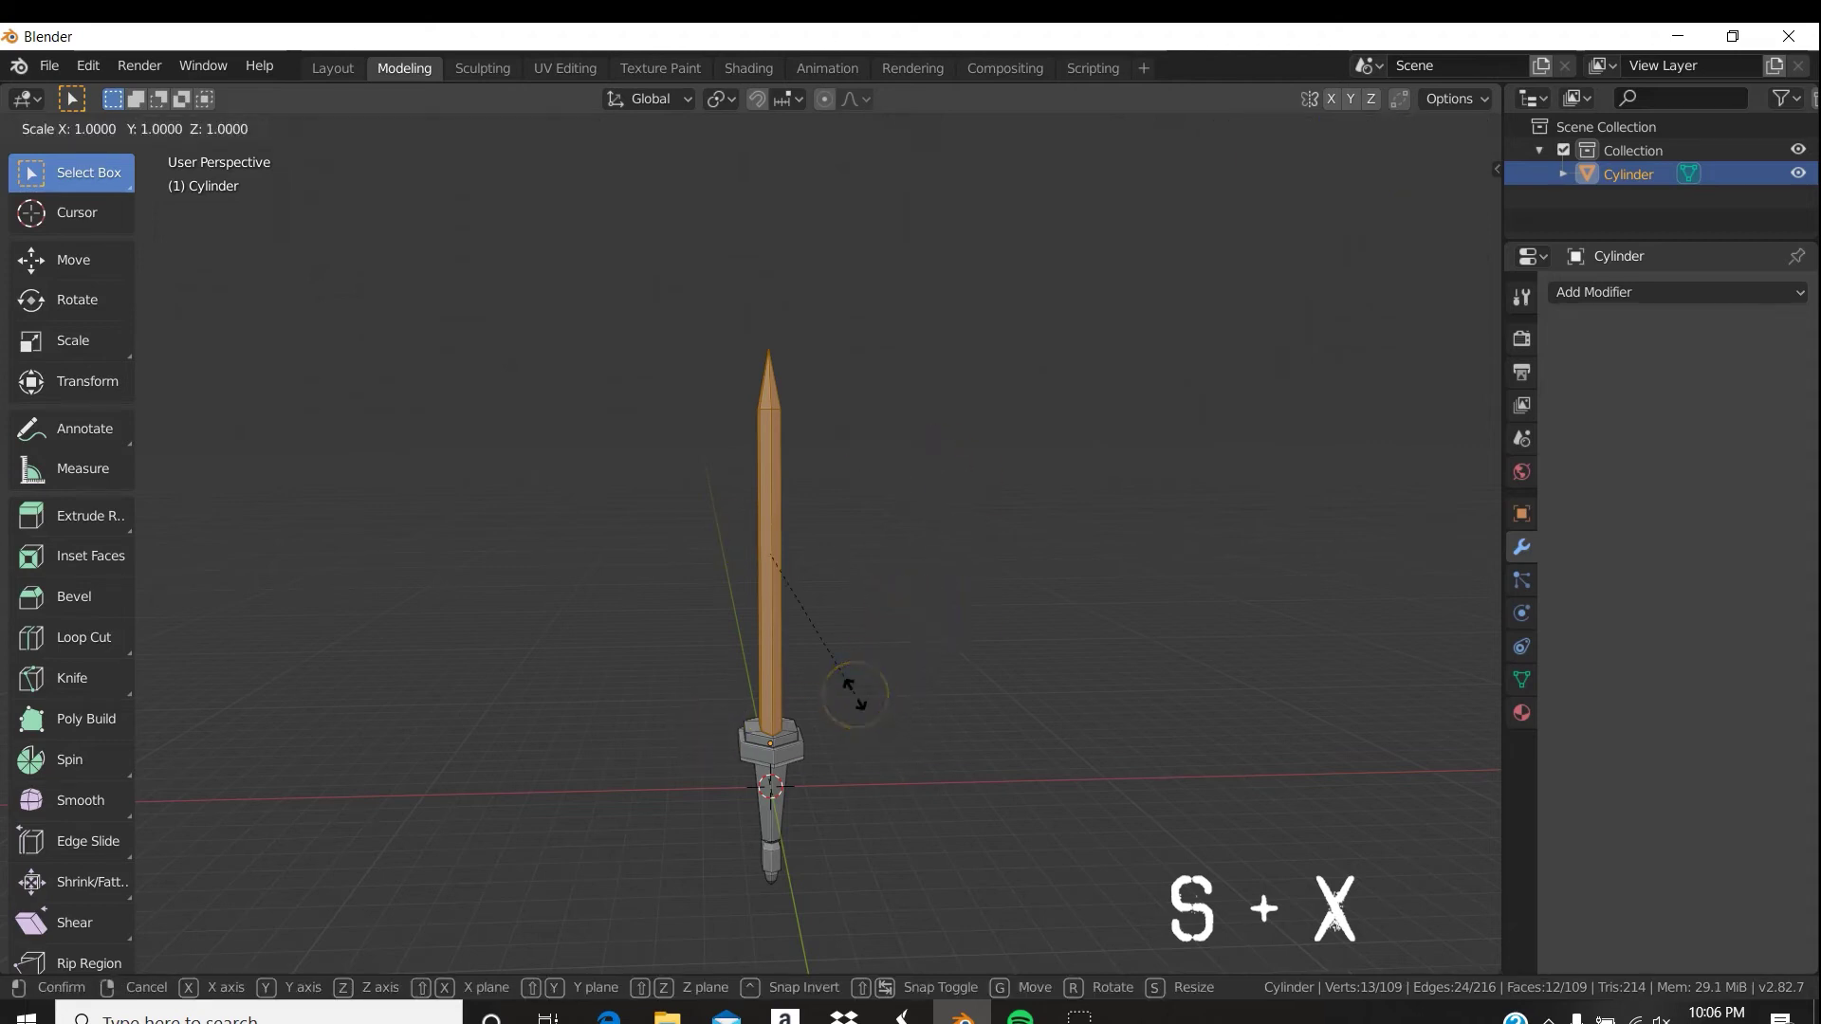
{"action": "key", "text": "x"}
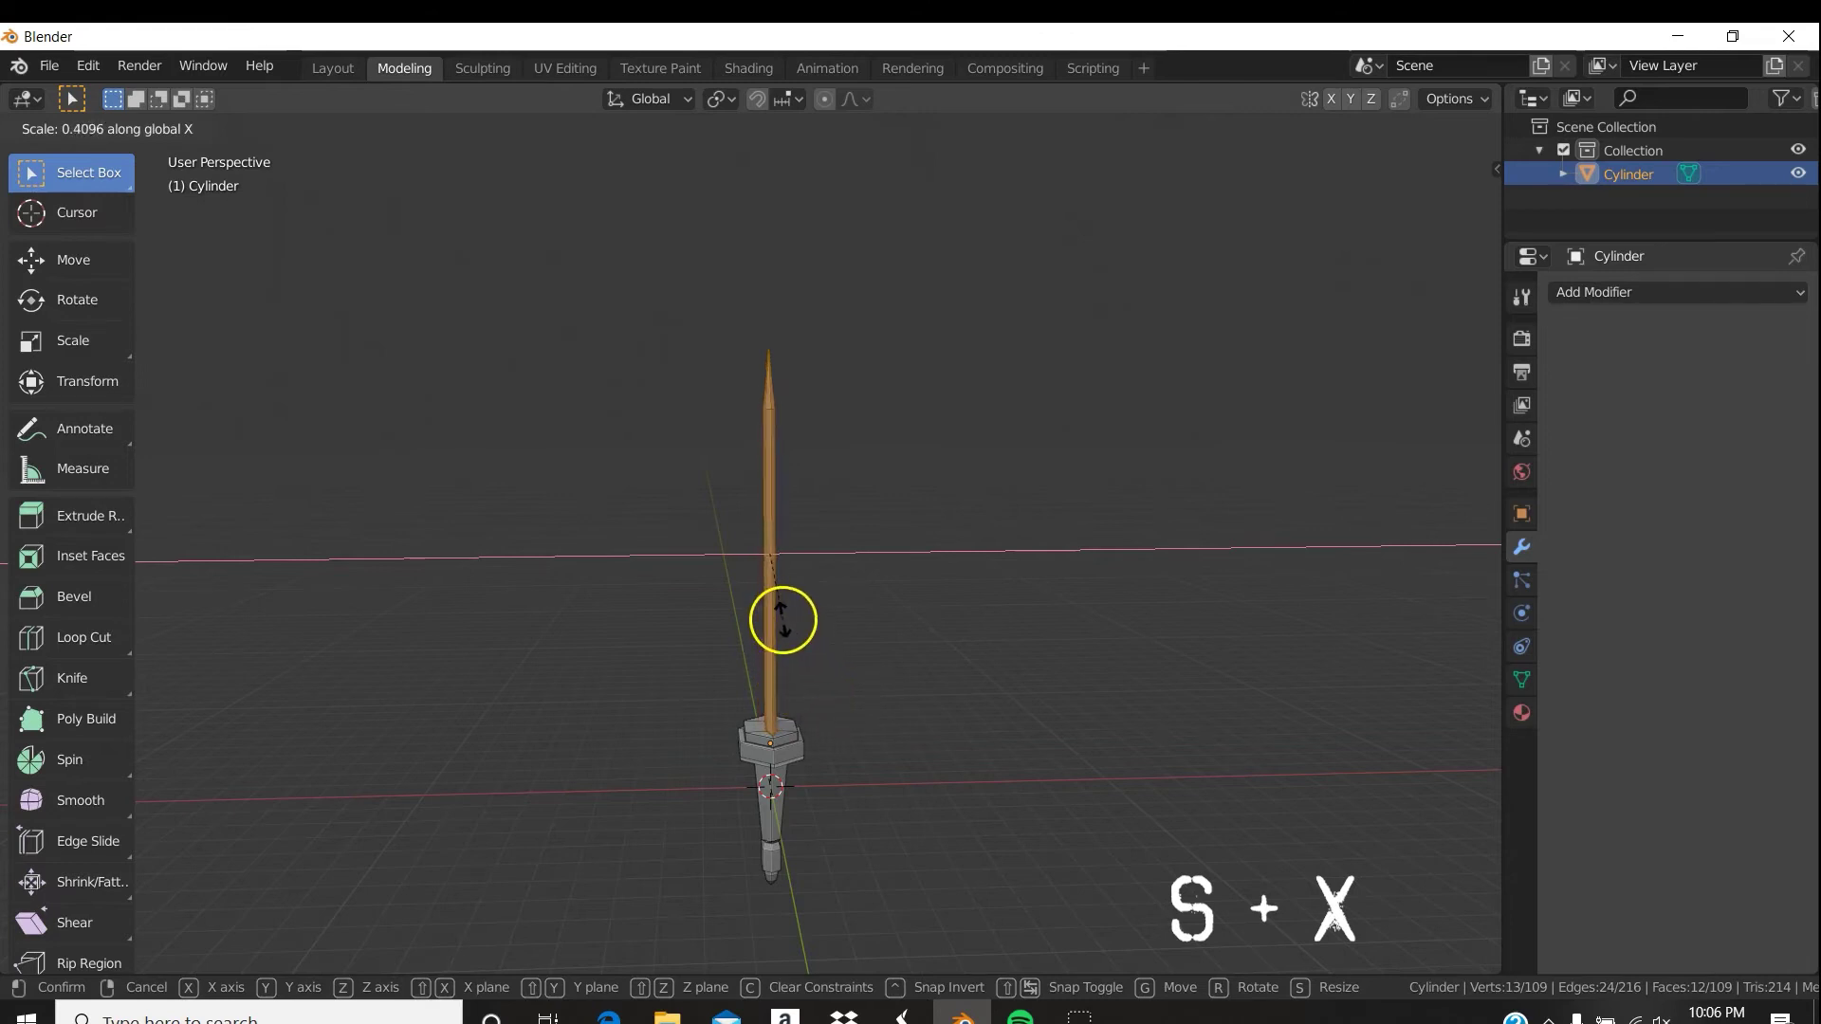
{"action": "left_click", "coordinate": [781, 617]}
Scale the selected blade up slightly along the global X axis.
{"action": "middle_click_drag", "start_coordinate": [784, 629], "coordinate": [748, 689]}
{"action": "key", "text": "s"}
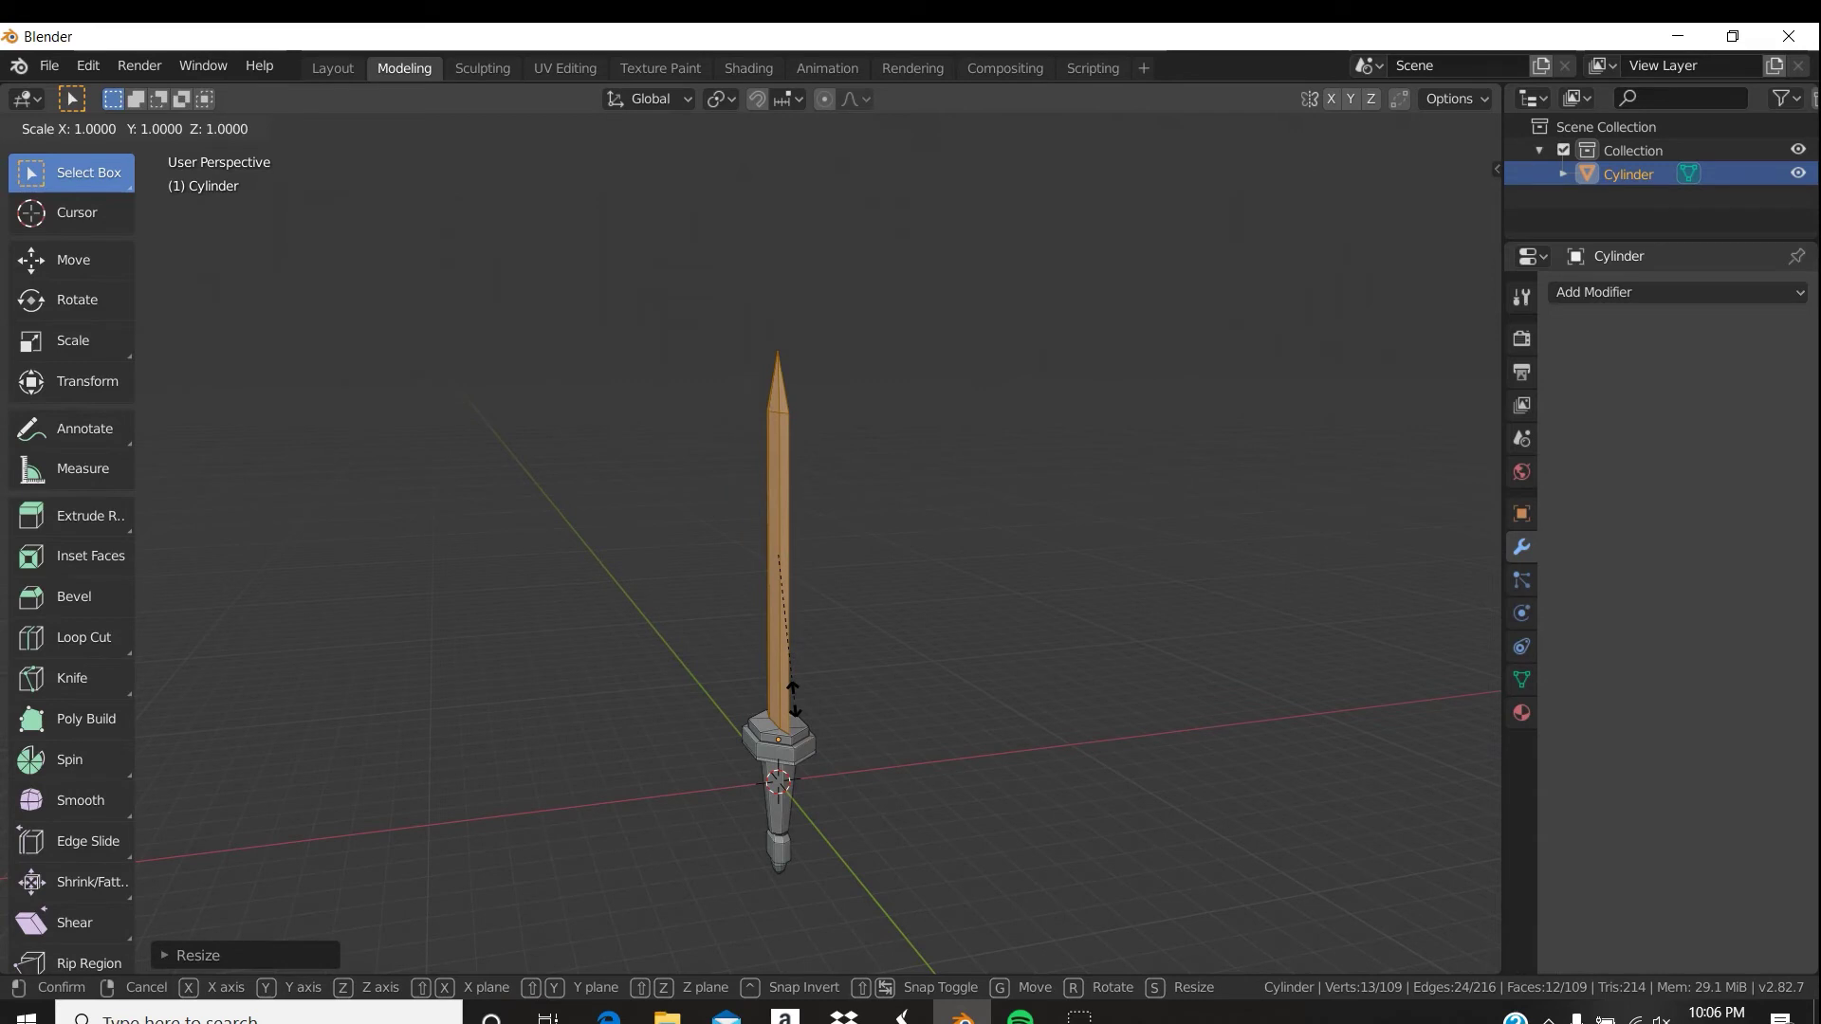
{"action": "key", "text": "x"}
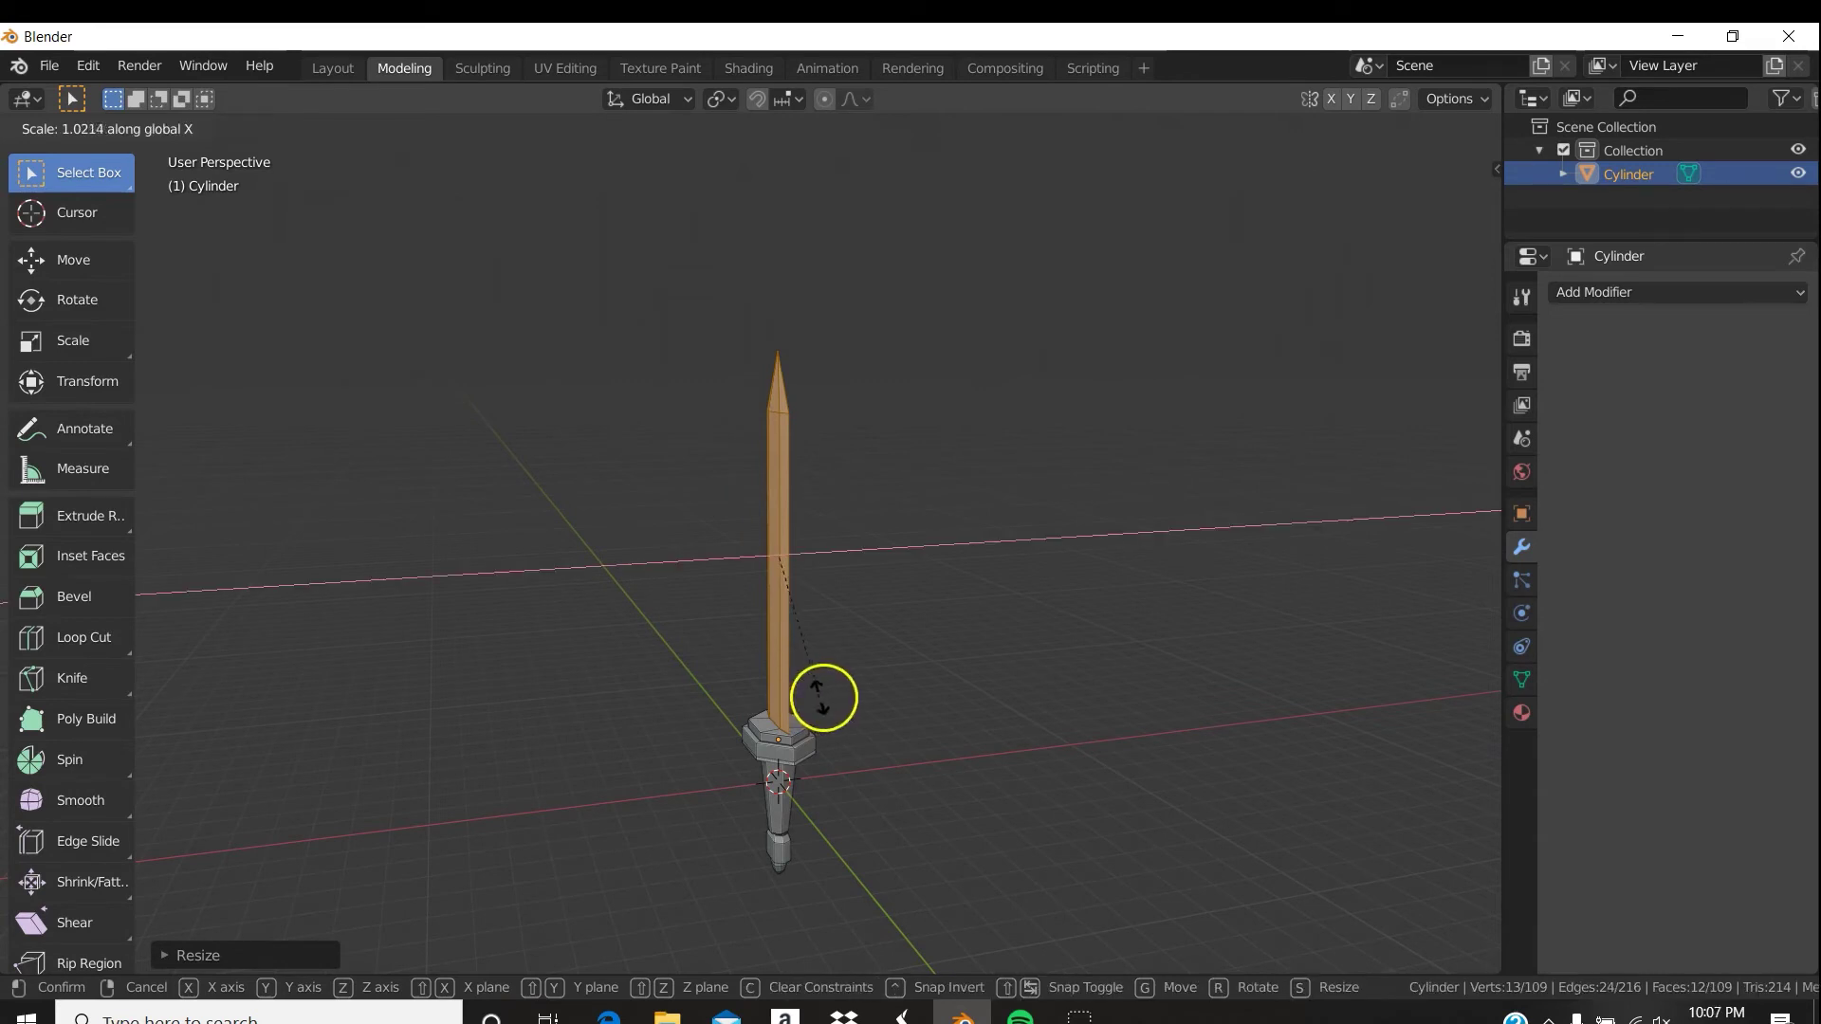
{"action": "left_click", "coordinate": [902, 692]}
Select the six vertices around the blade where the pointed tip begins, using vertex selection.
{"action": "middle_click_drag", "start_coordinate": [902, 692], "coordinate": [1124, 743]}
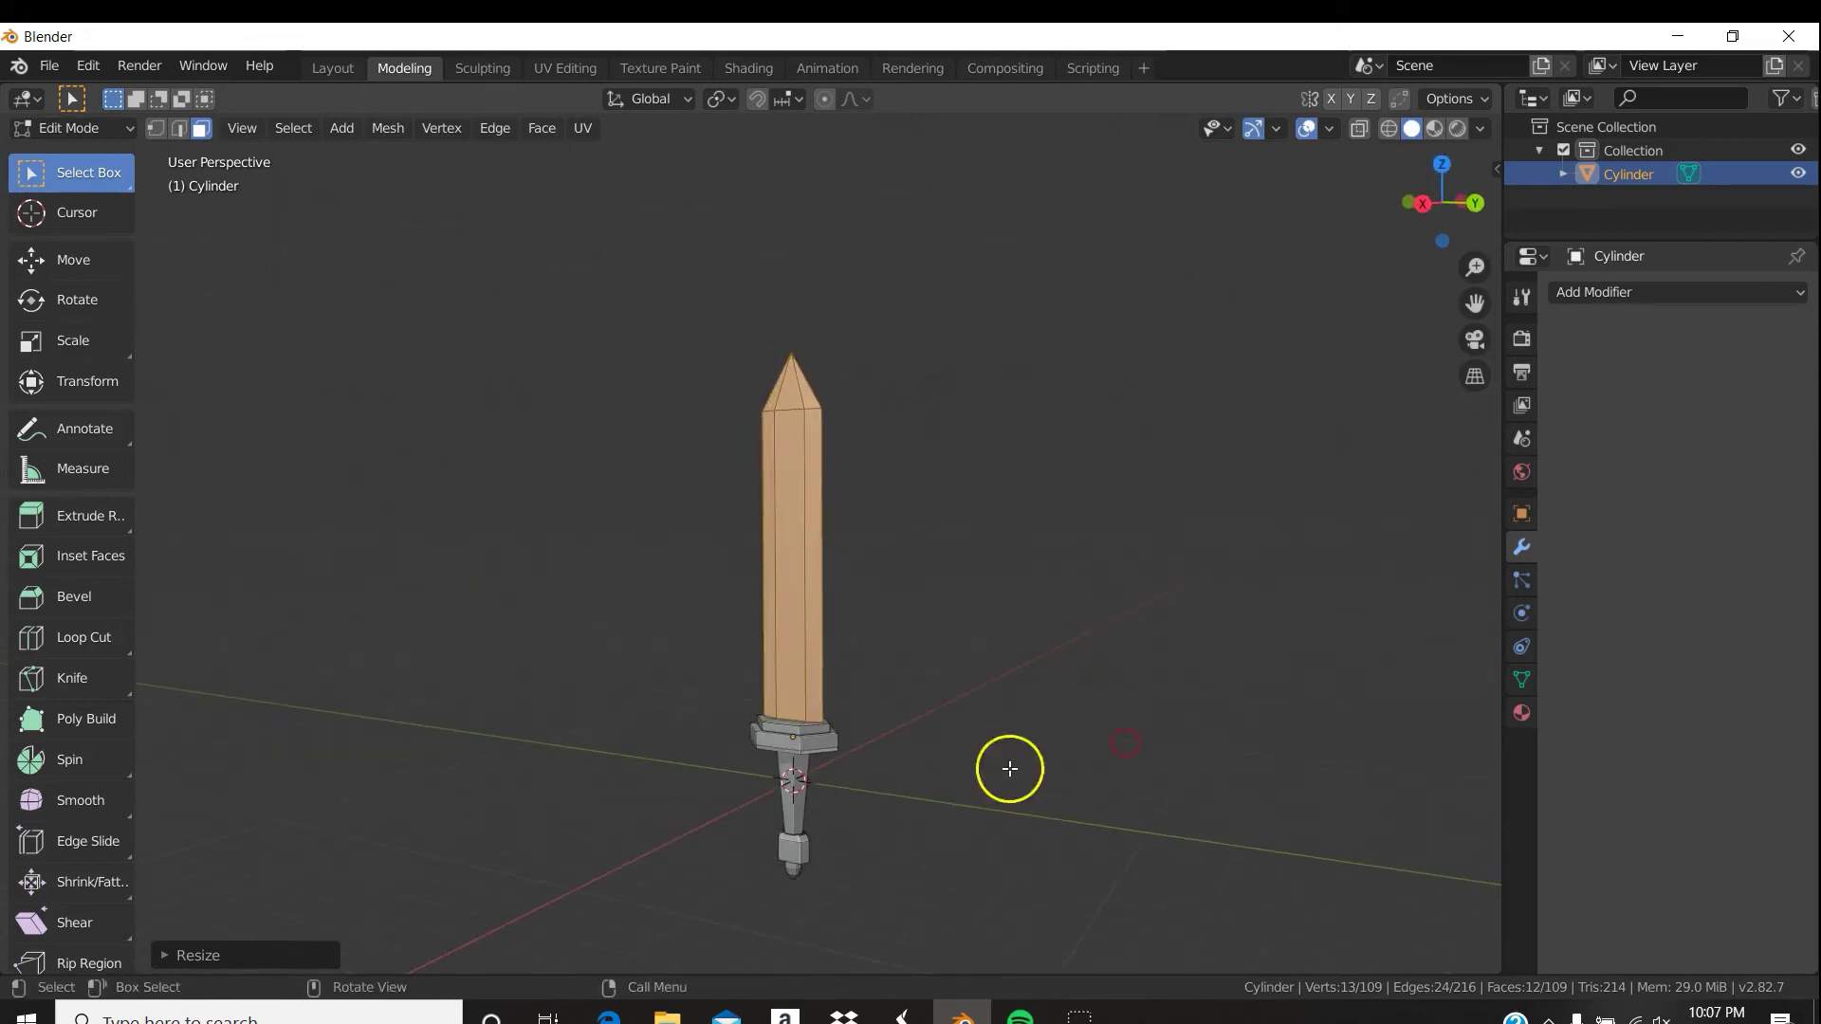
{"action": "middle_click_drag", "start_coordinate": [939, 692], "coordinate": [988, 728], "text": "ctrl"}
{"action": "middle_click_drag", "start_coordinate": [1077, 818], "coordinate": [949, 567]}
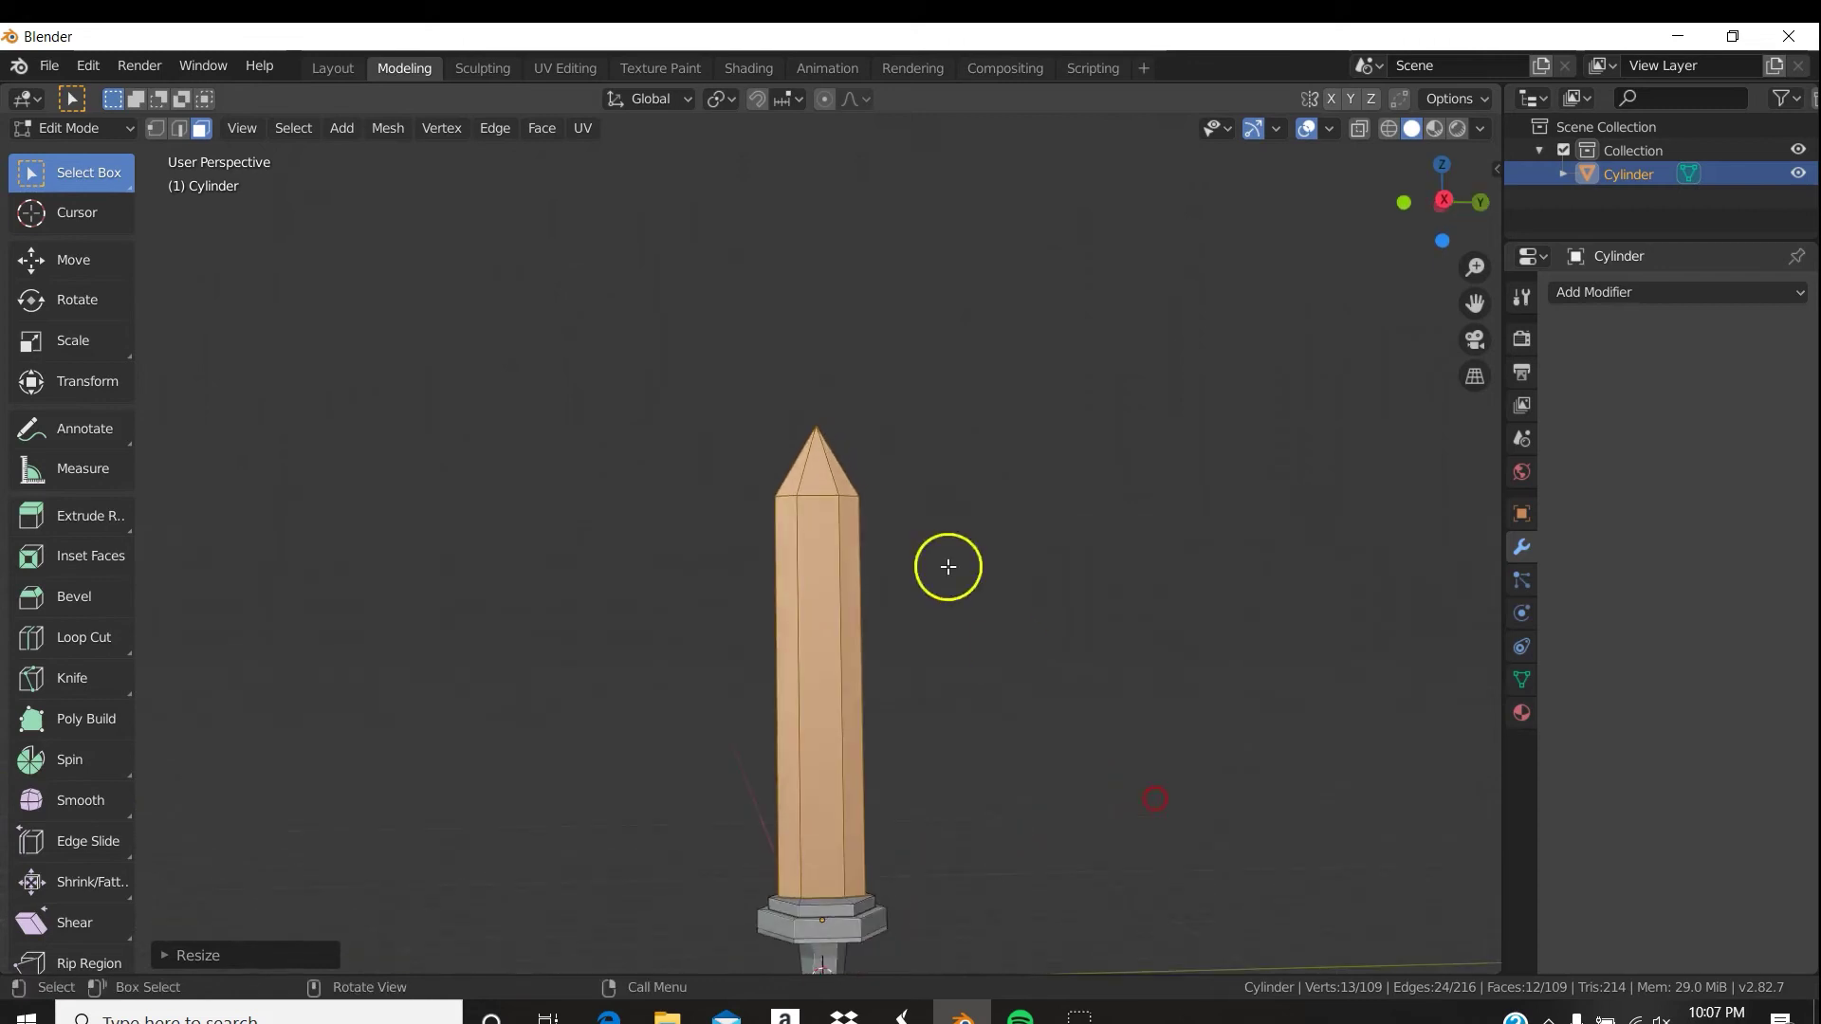
{"action": "left_click", "coordinate": [845, 512]}
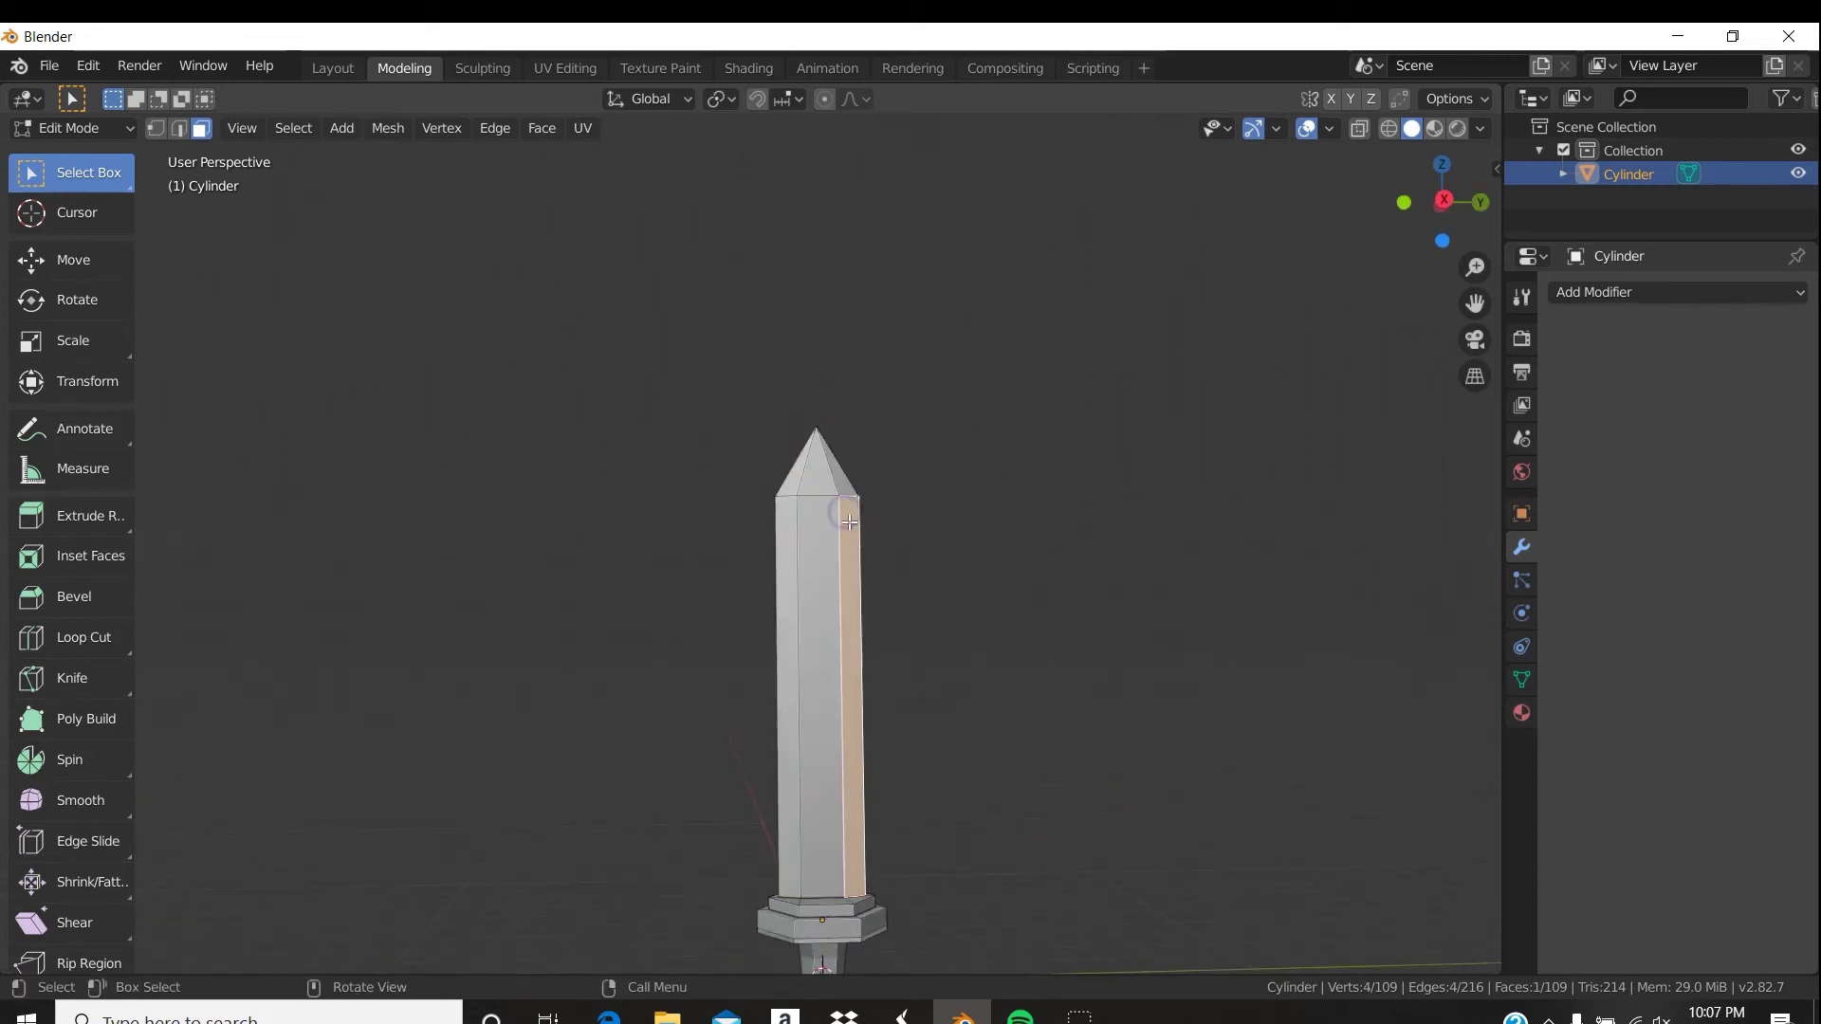
{"action": "left_click", "coordinate": [156, 129]}
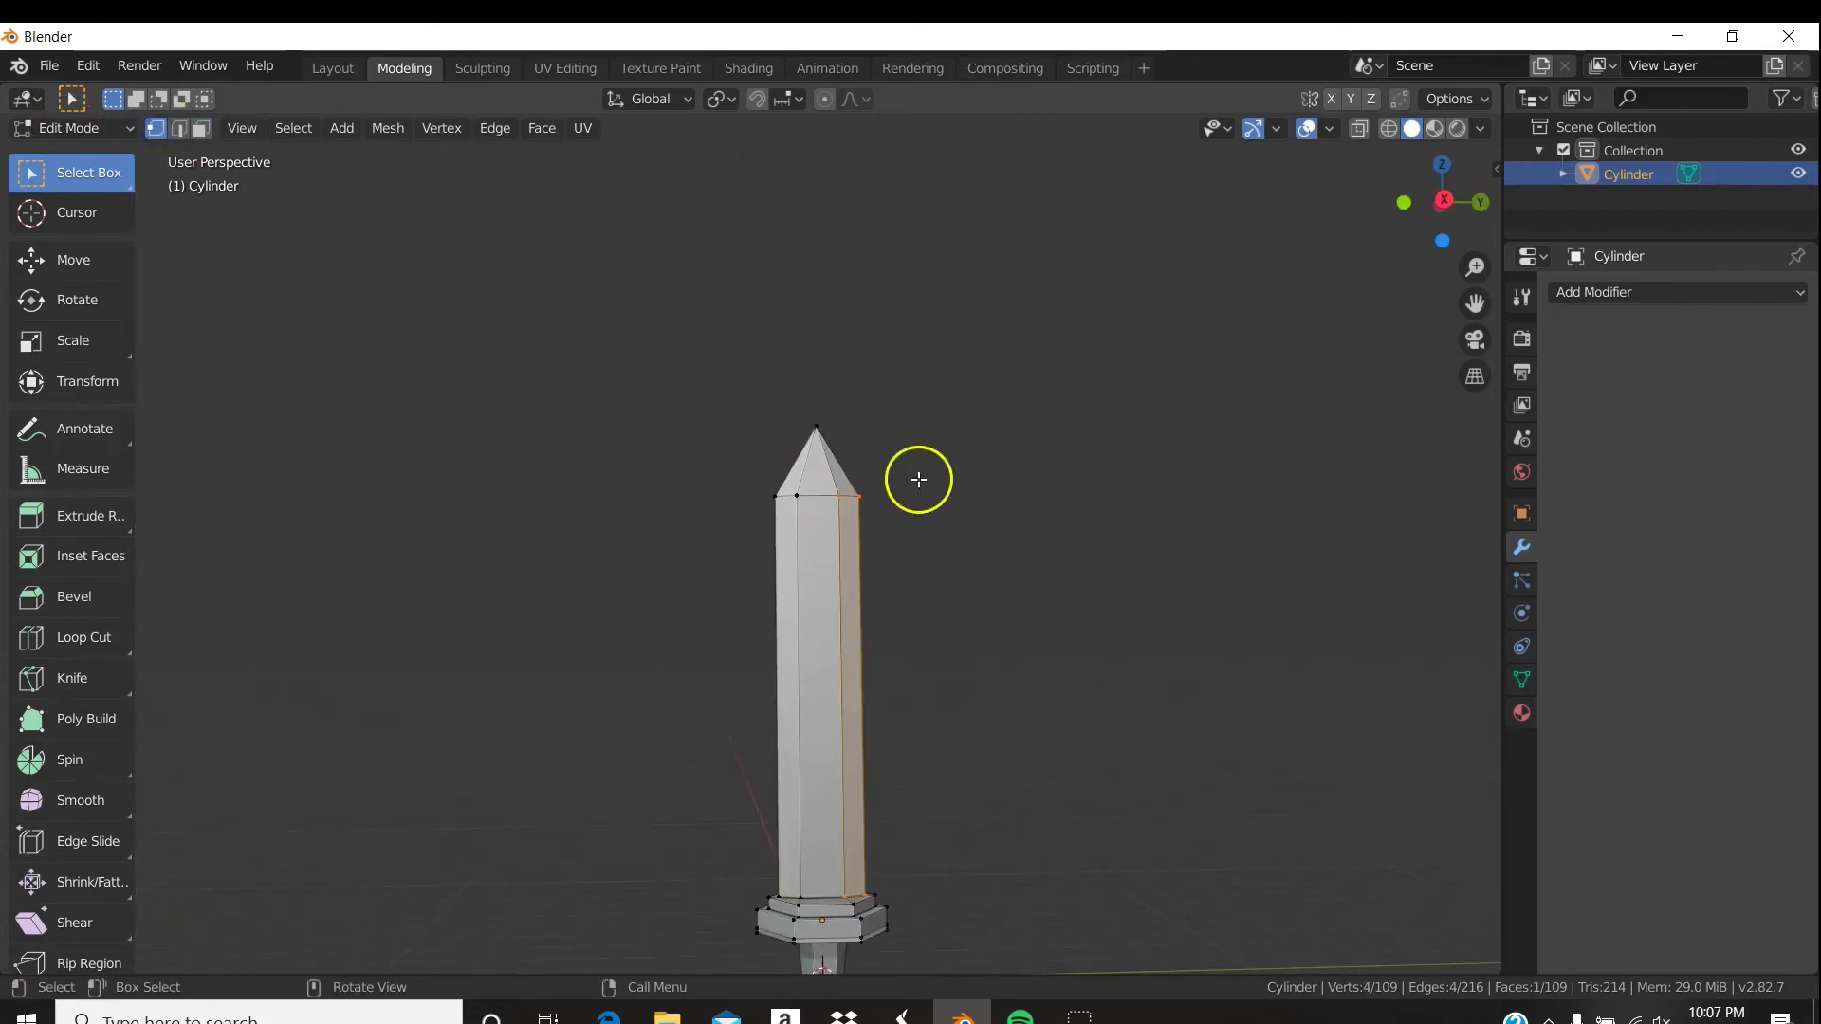
{"action": "left_click", "coordinate": [744, 501], "text": "shift"}
{"action": "left_click", "coordinate": [874, 549], "text": "shift"}
{"action": "middle_click_drag", "start_coordinate": [930, 537], "coordinate": [588, 595]}
{"action": "left_click", "coordinate": [693, 523], "text": "shift"}
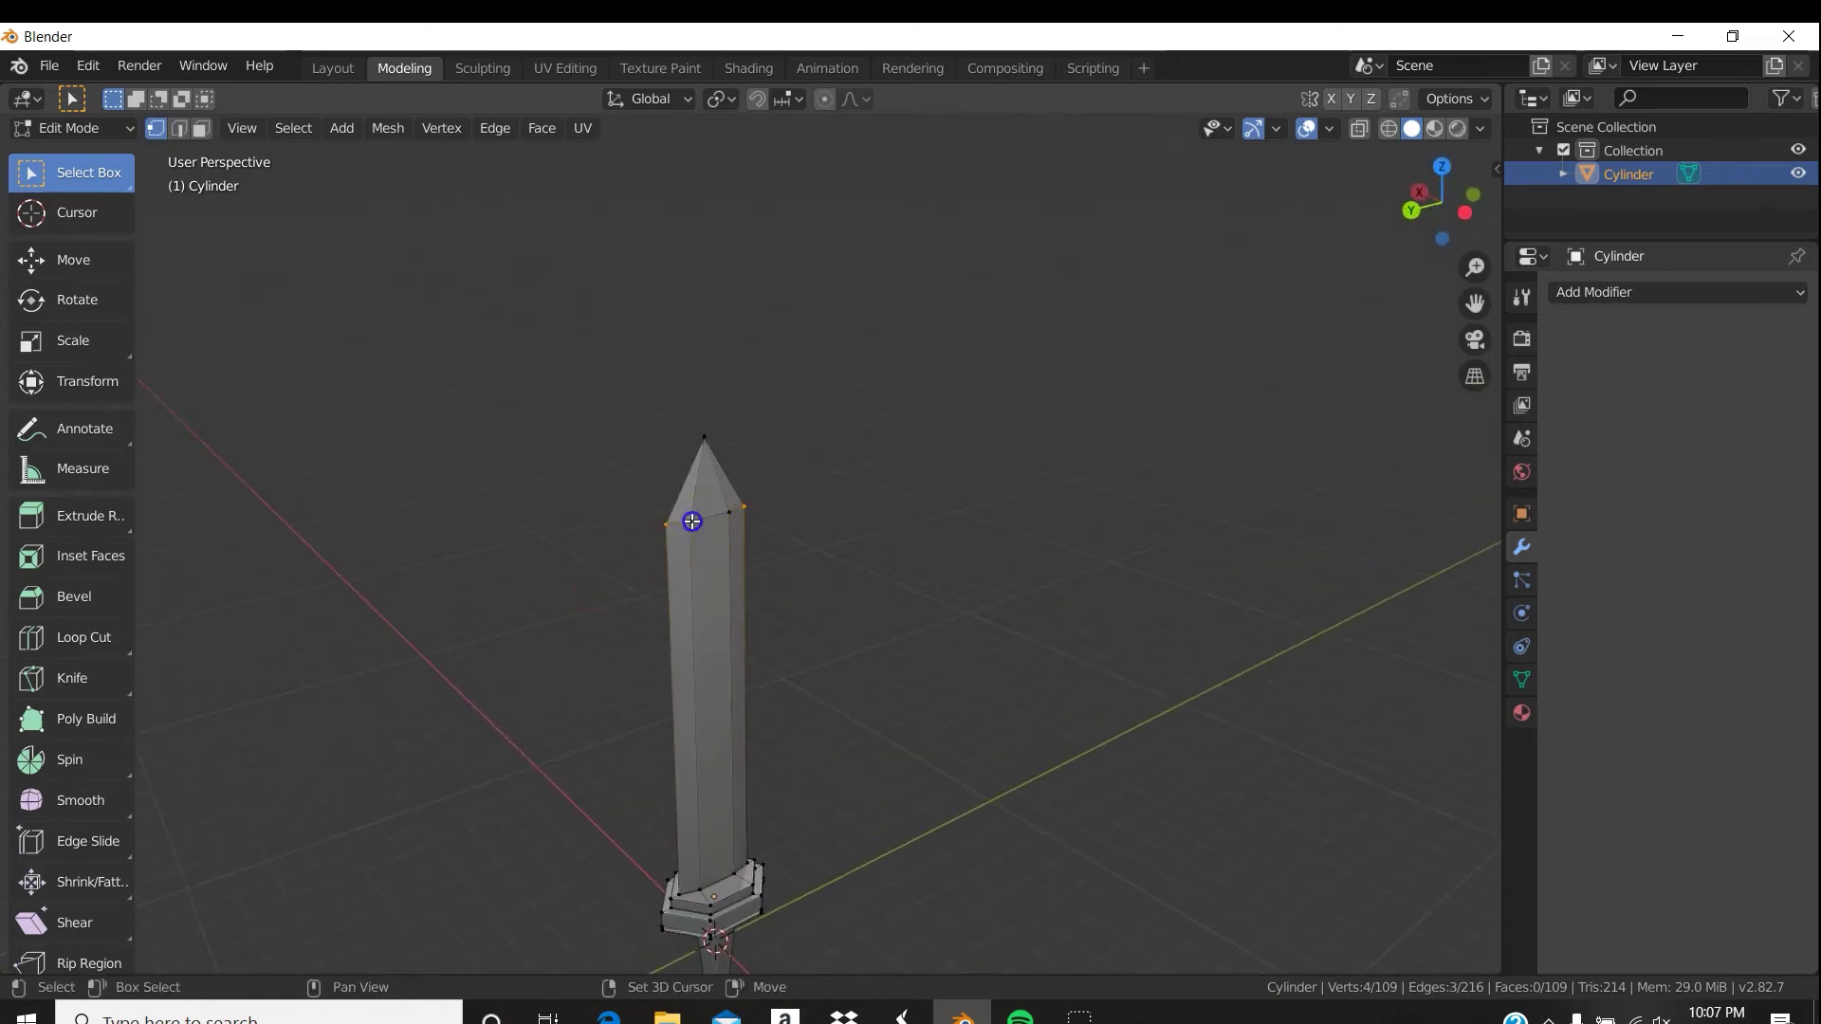
{"action": "left_click", "coordinate": [725, 517], "text": "shift"}
{"action": "middle_click_drag", "start_coordinate": [891, 610], "coordinate": [1220, 564]}
Widen the upper blade by scaling the selected vertex ring to about 2 along the global Y axis, and clear the selection.
{"action": "key", "text": "s"}
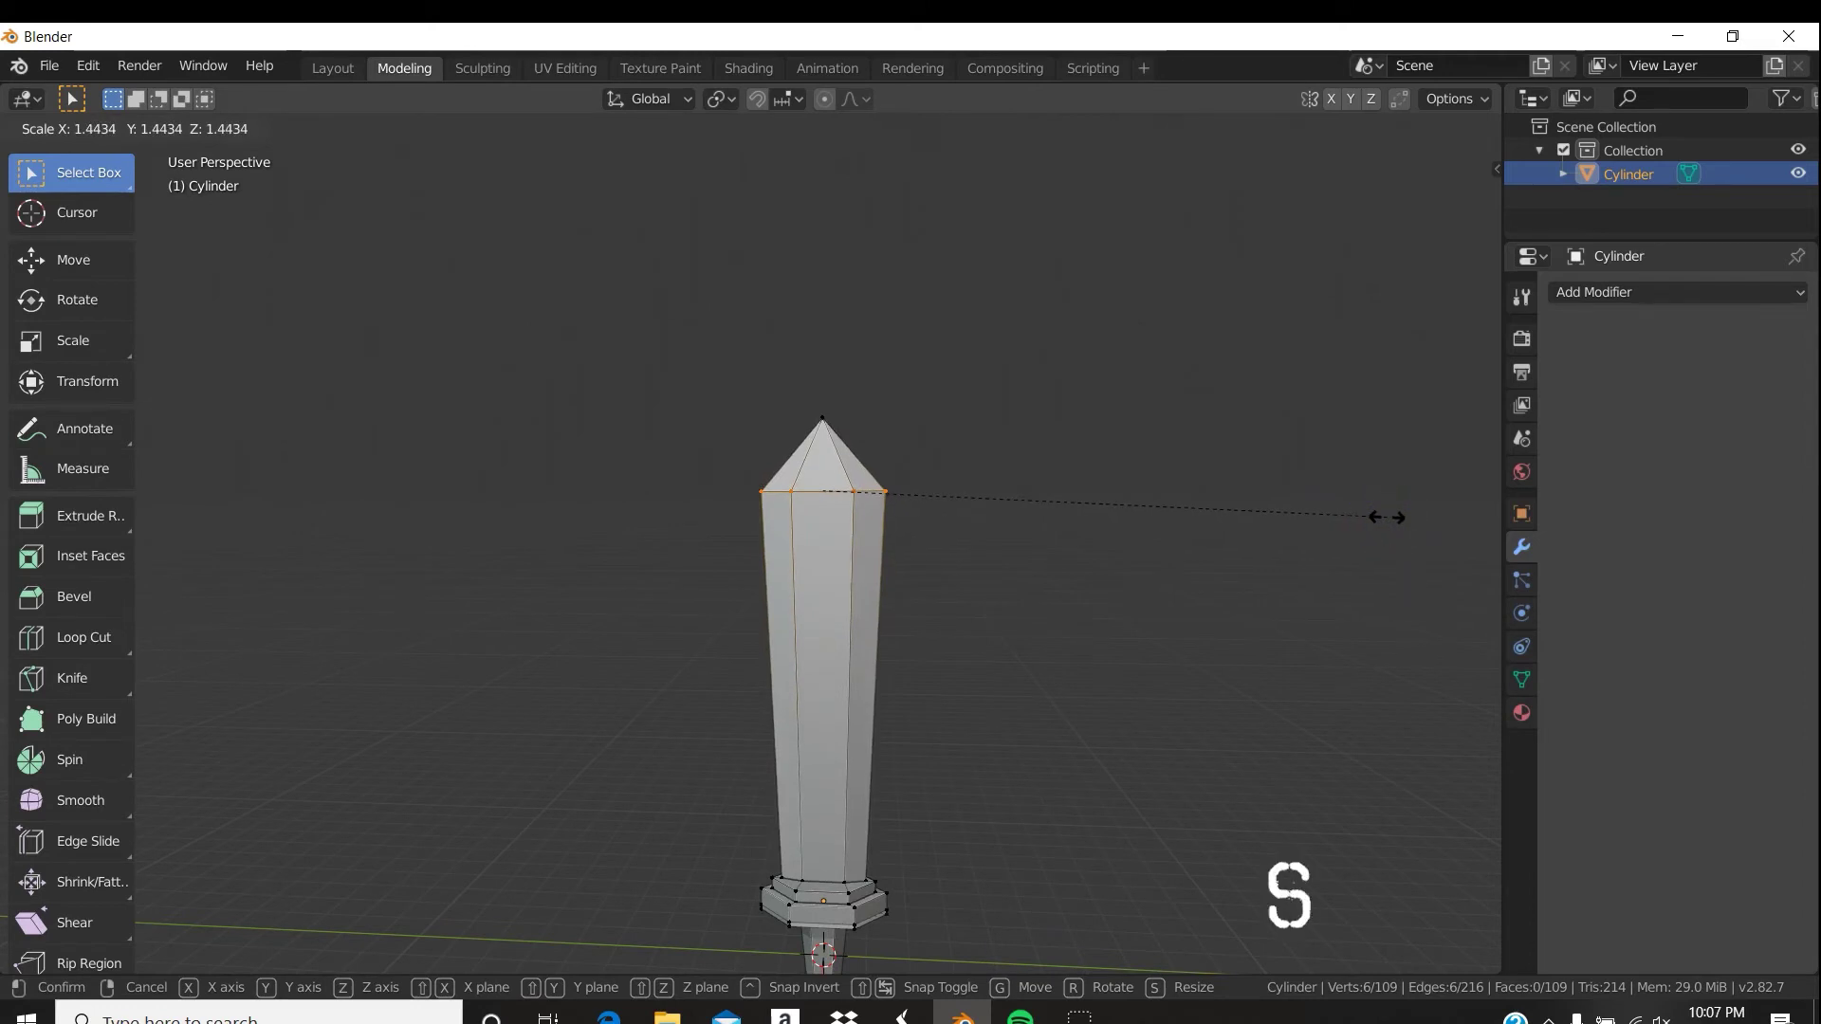
{"action": "middle_click_drag", "start_coordinate": [1387, 517], "coordinate": [1447, 517]}
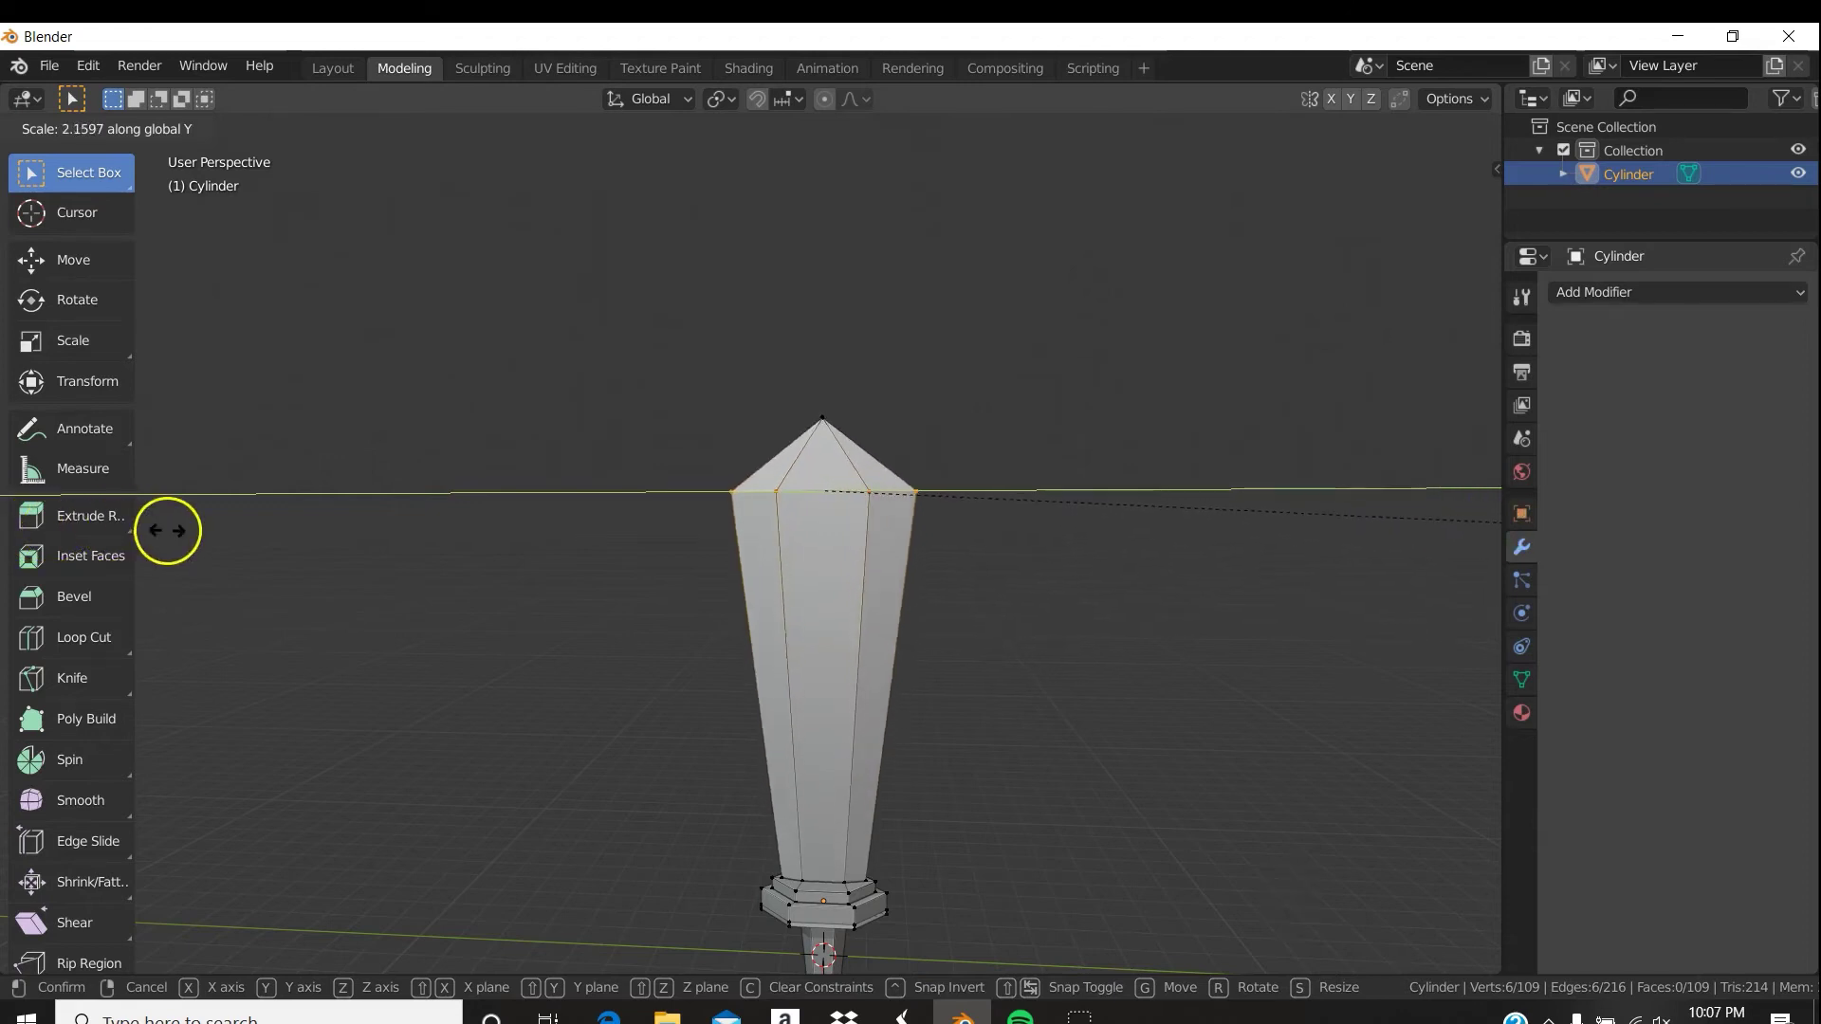
{"action": "left_click", "coordinate": [114, 530]}
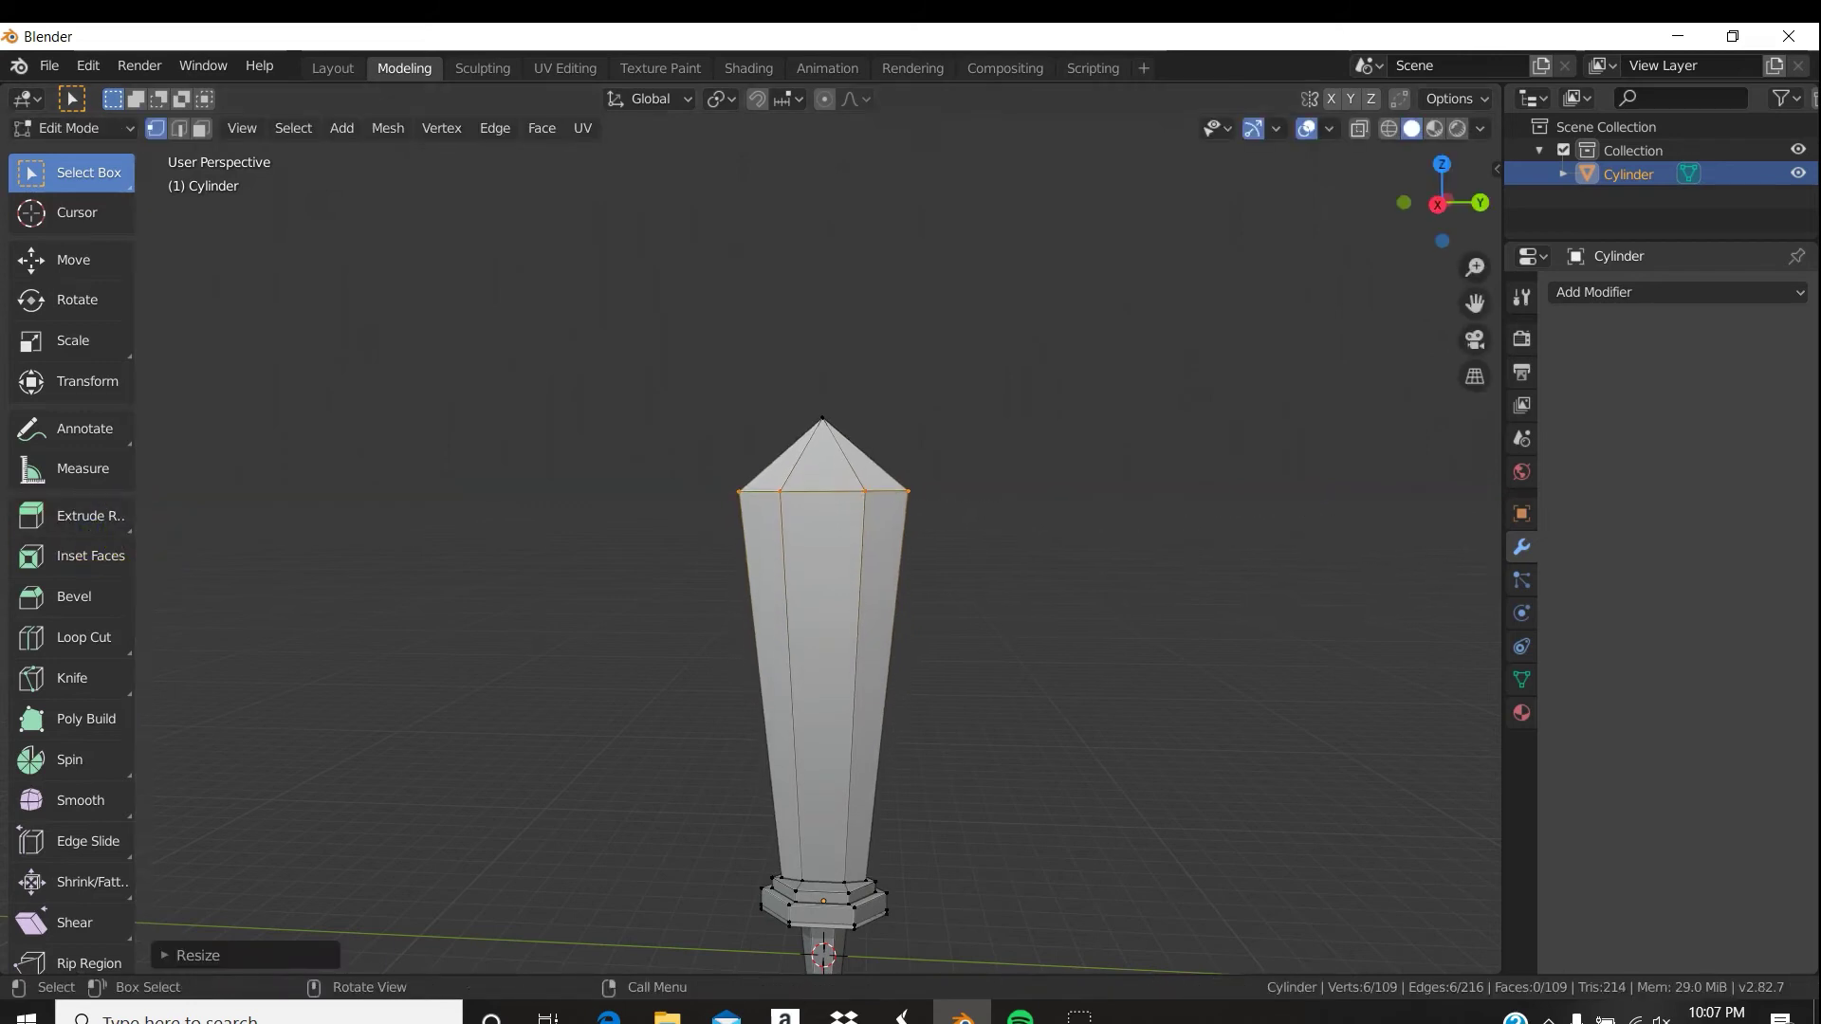
{"action": "middle_click_drag", "start_coordinate": [951, 609], "coordinate": [1012, 636]}
{"action": "left_click", "coordinate": [988, 638]}
Return to face selection and inspect the whole sword from several sides.
{"action": "mouse_move", "coordinate": [1025, 716]}
{"action": "middle_mouse_down"}
{"action": "mouse_move", "coordinate": [993, 602]}
{"action": "mouse_move", "coordinate": [1027, 717]}
{"action": "mouse_move", "coordinate": [1023, 686]}
{"action": "middle_mouse_up"}
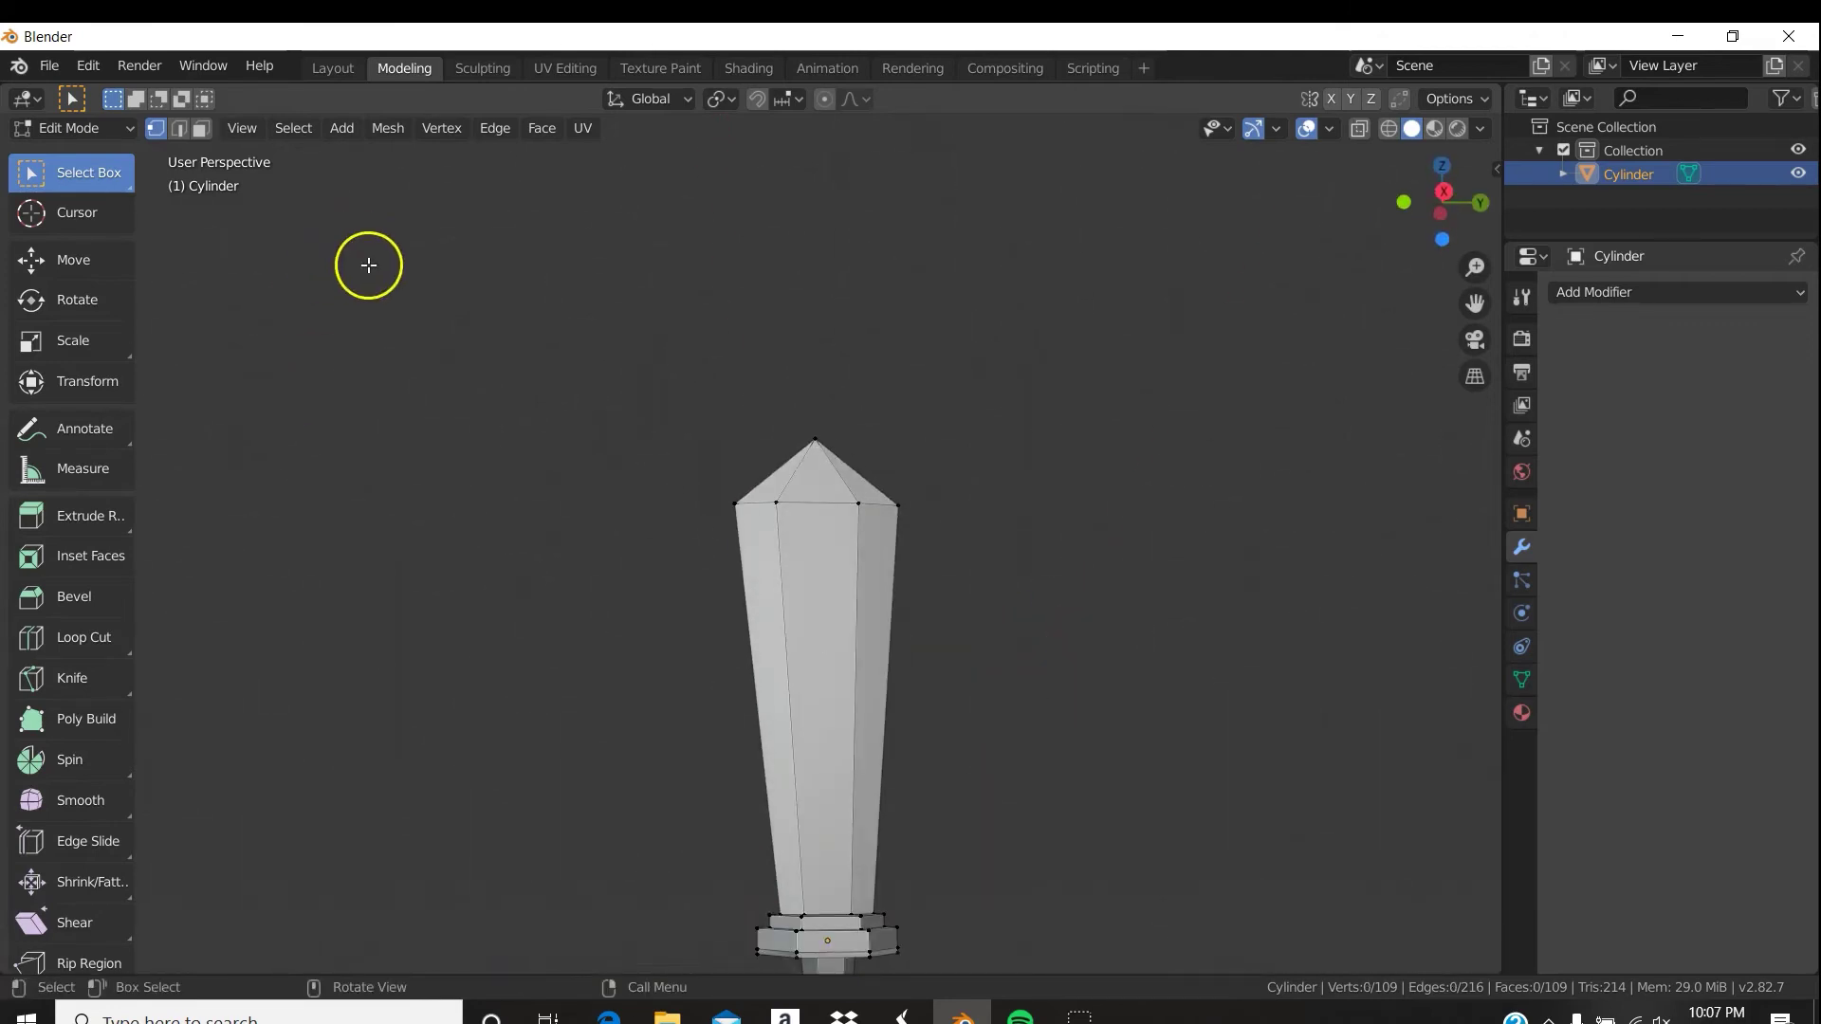
{"action": "middle_click_drag", "start_coordinate": [731, 658], "coordinate": [943, 521]}
{"action": "left_click", "coordinate": [859, 797]}
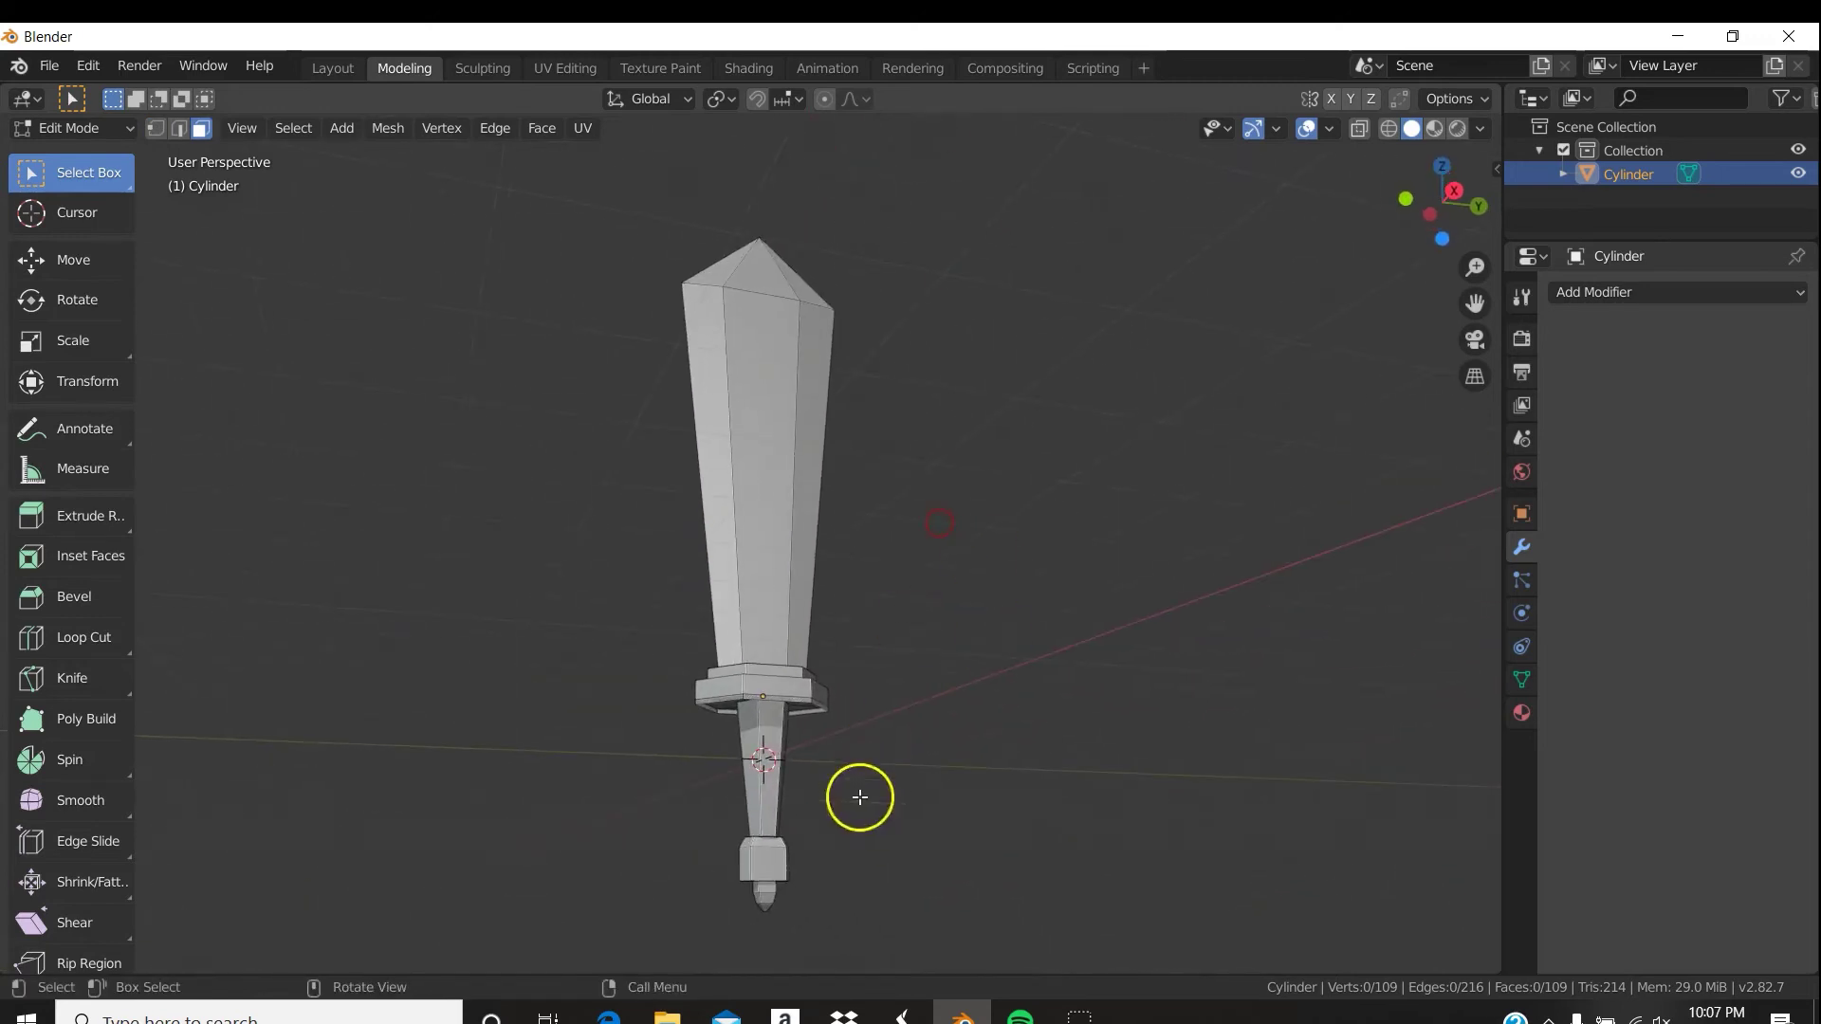
{"action": "middle_click_drag", "start_coordinate": [823, 750], "coordinate": [909, 639]}
{"action": "left_click", "coordinate": [906, 579]}
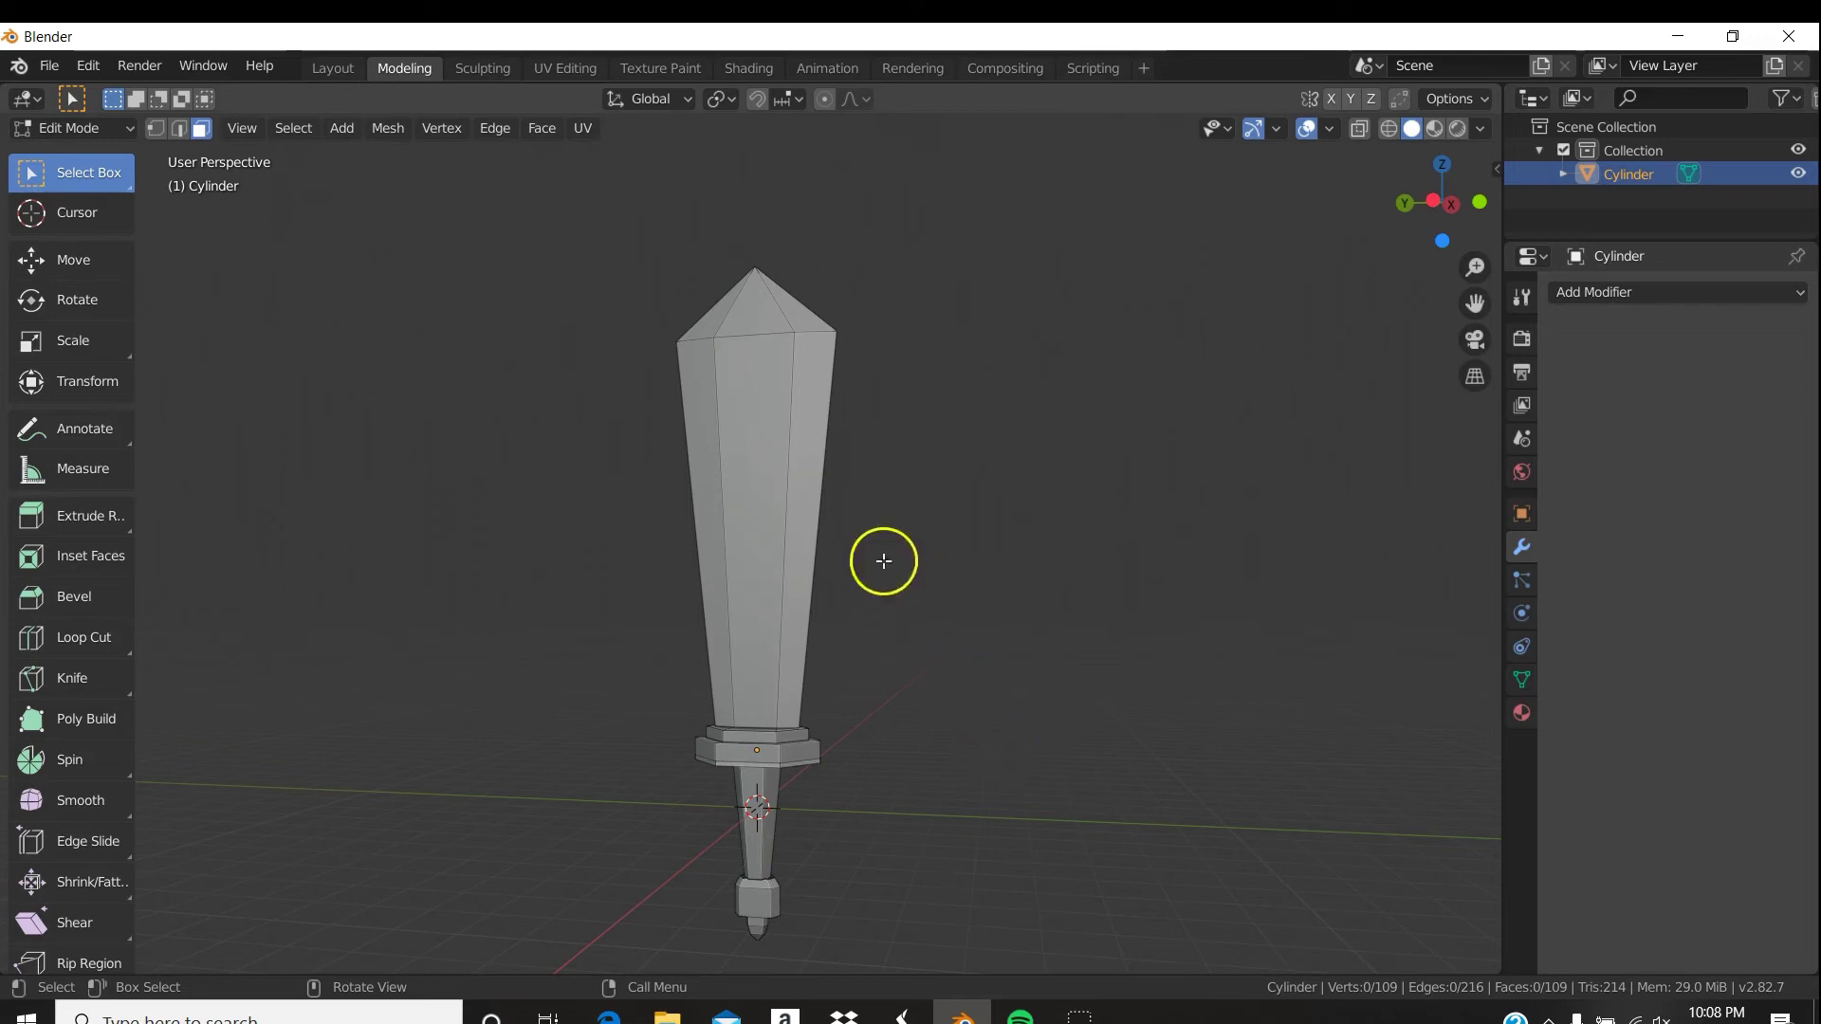
{"action": "middle_click_drag", "start_coordinate": [882, 736], "coordinate": [926, 744]}
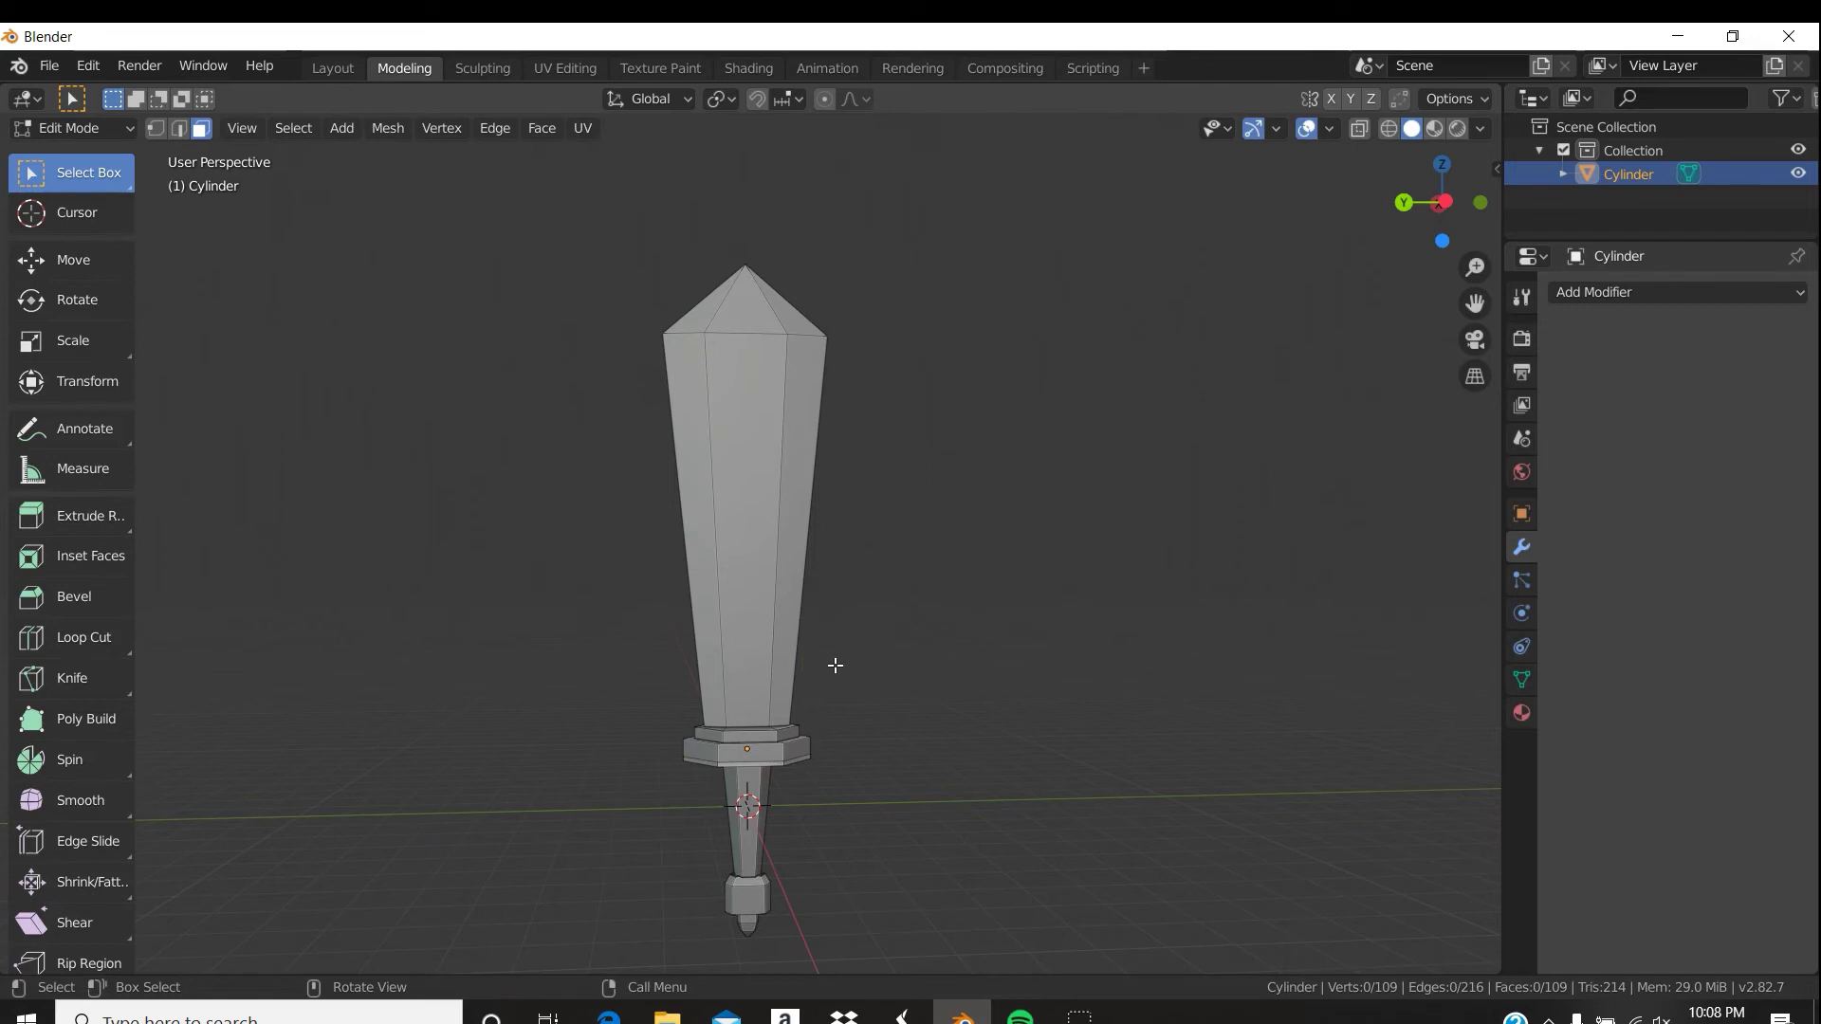
Try a Draw brush stroke on the blade in Sculpt Mode, and return to Edit Mode.
{"action": "key", "text": "Tab"}
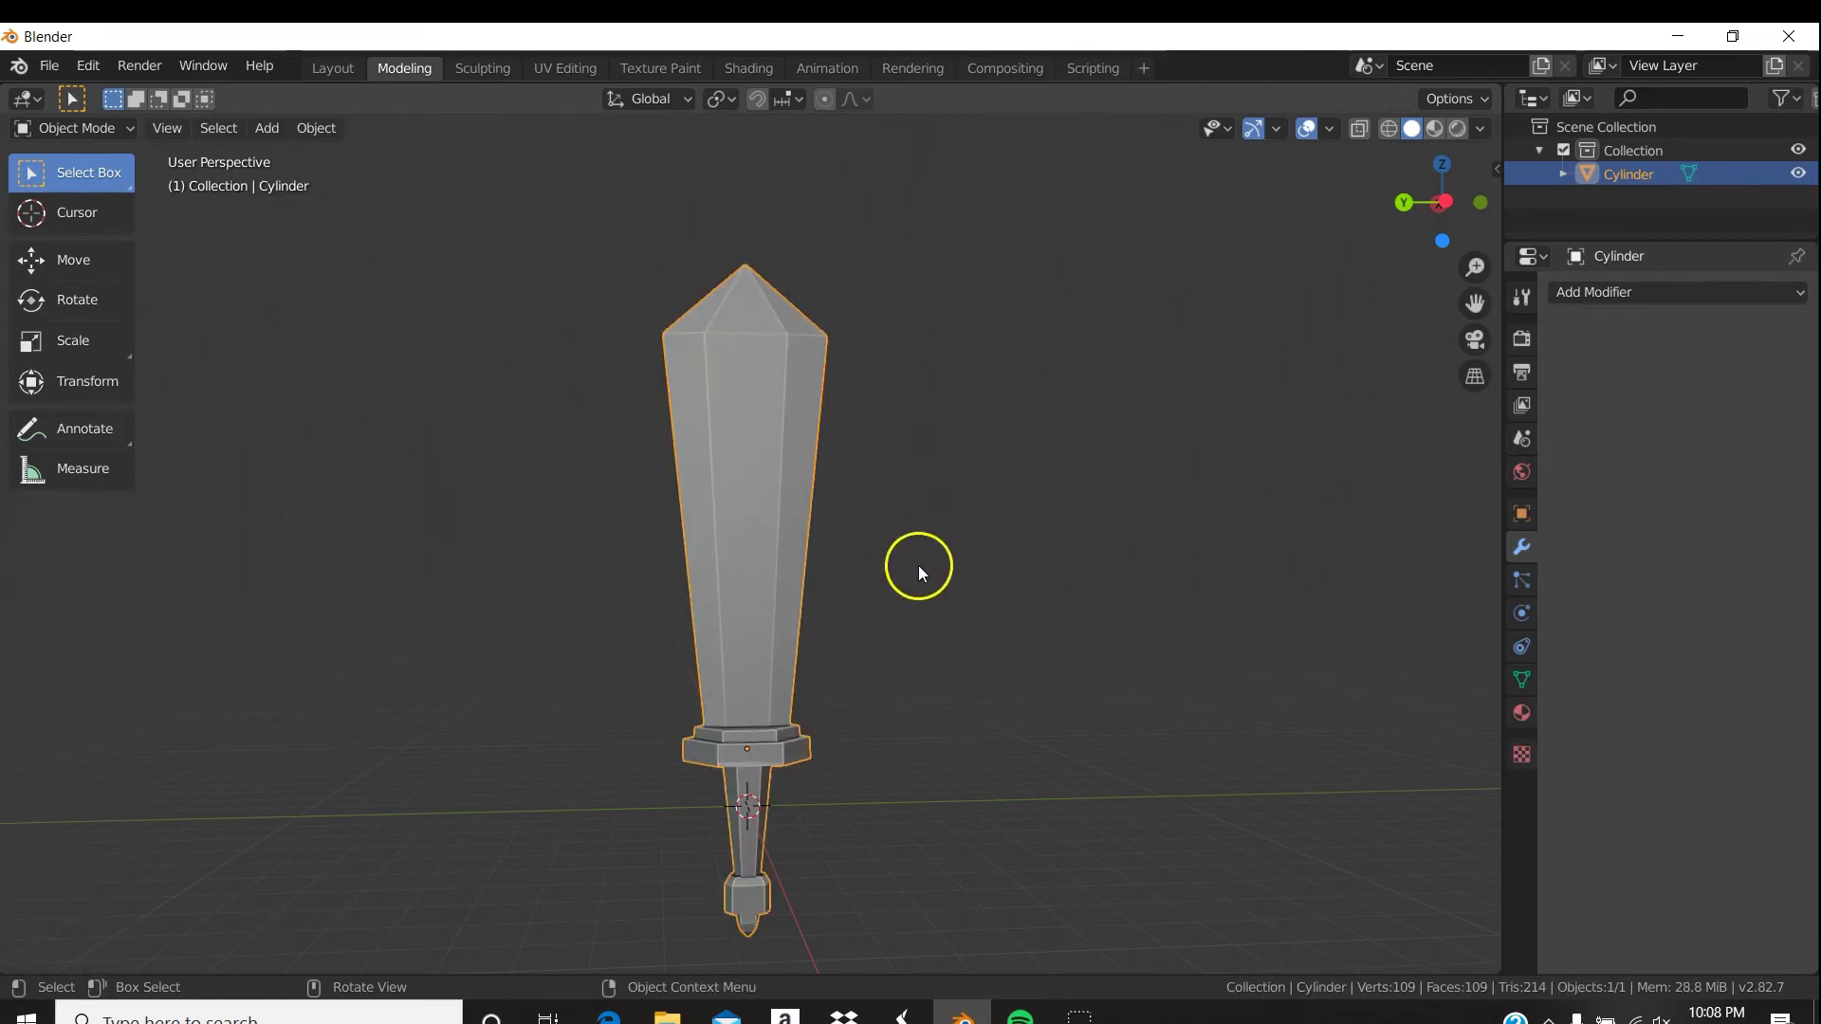
{"action": "key", "text": "ctrl+Tab"}
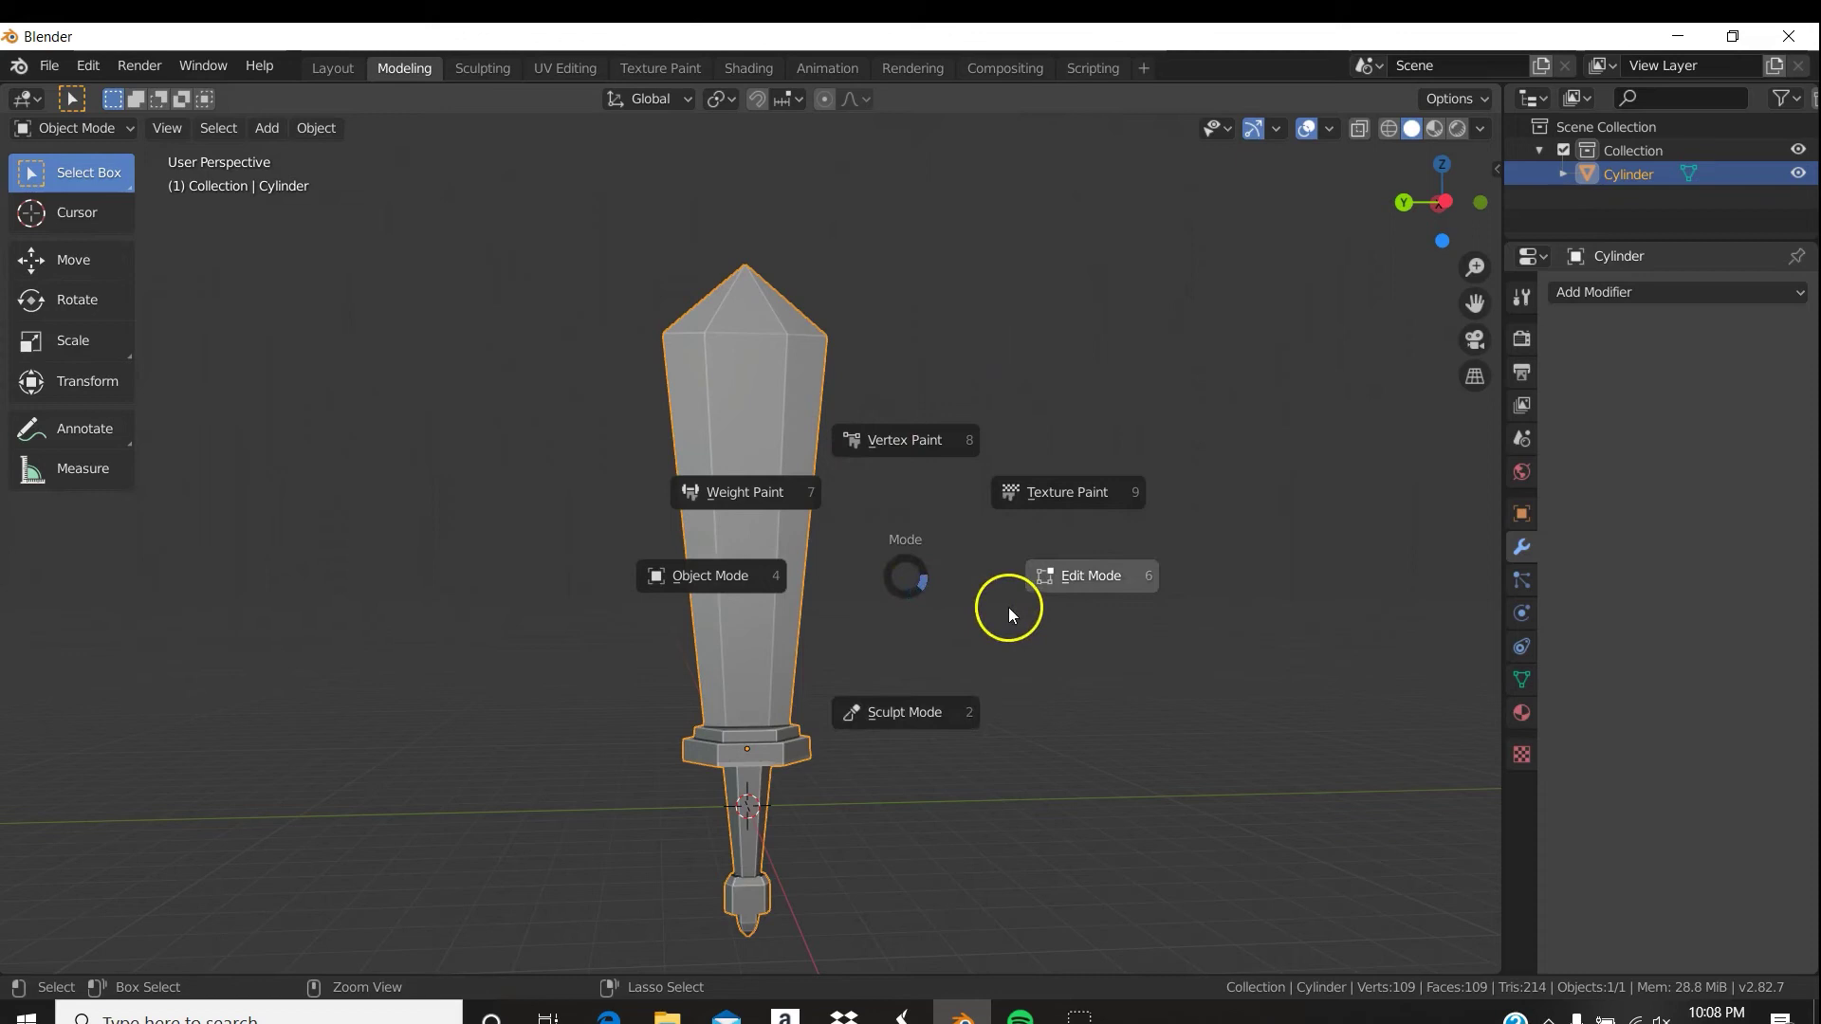
{"action": "key", "text": "ctrl+Tab"}
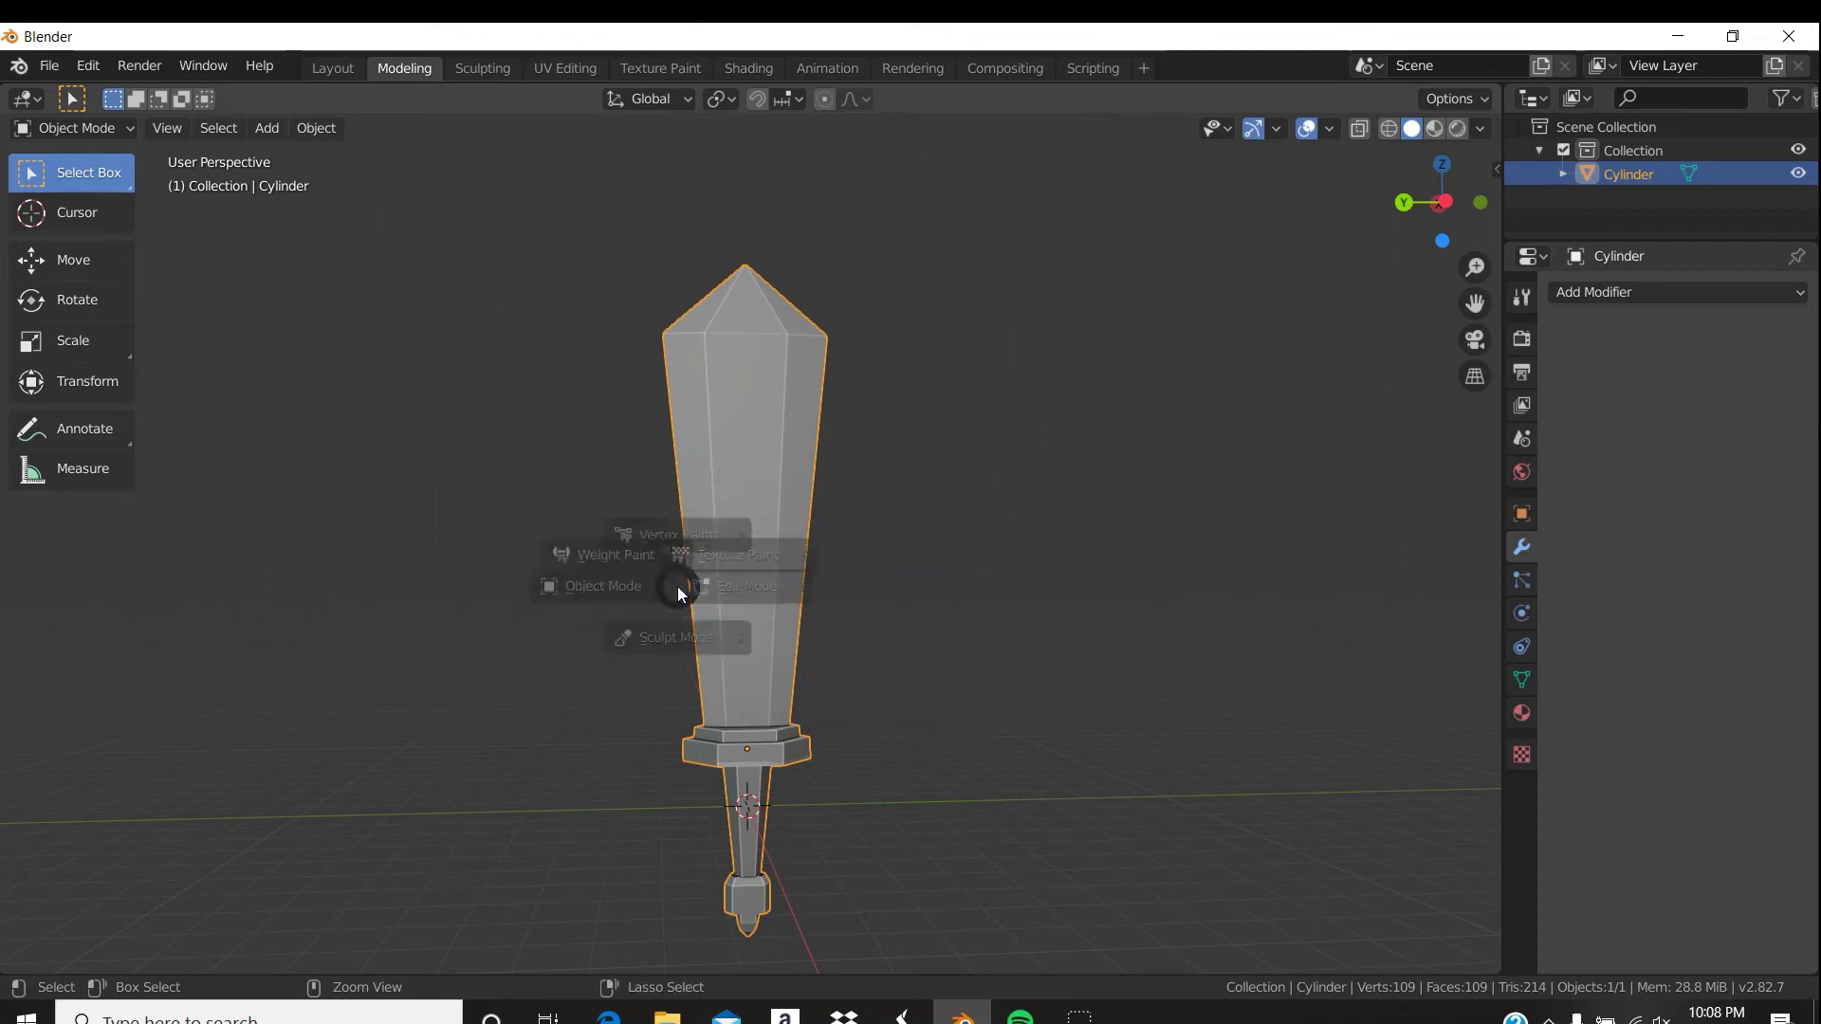
{"action": "left_click", "coordinate": [693, 793]}
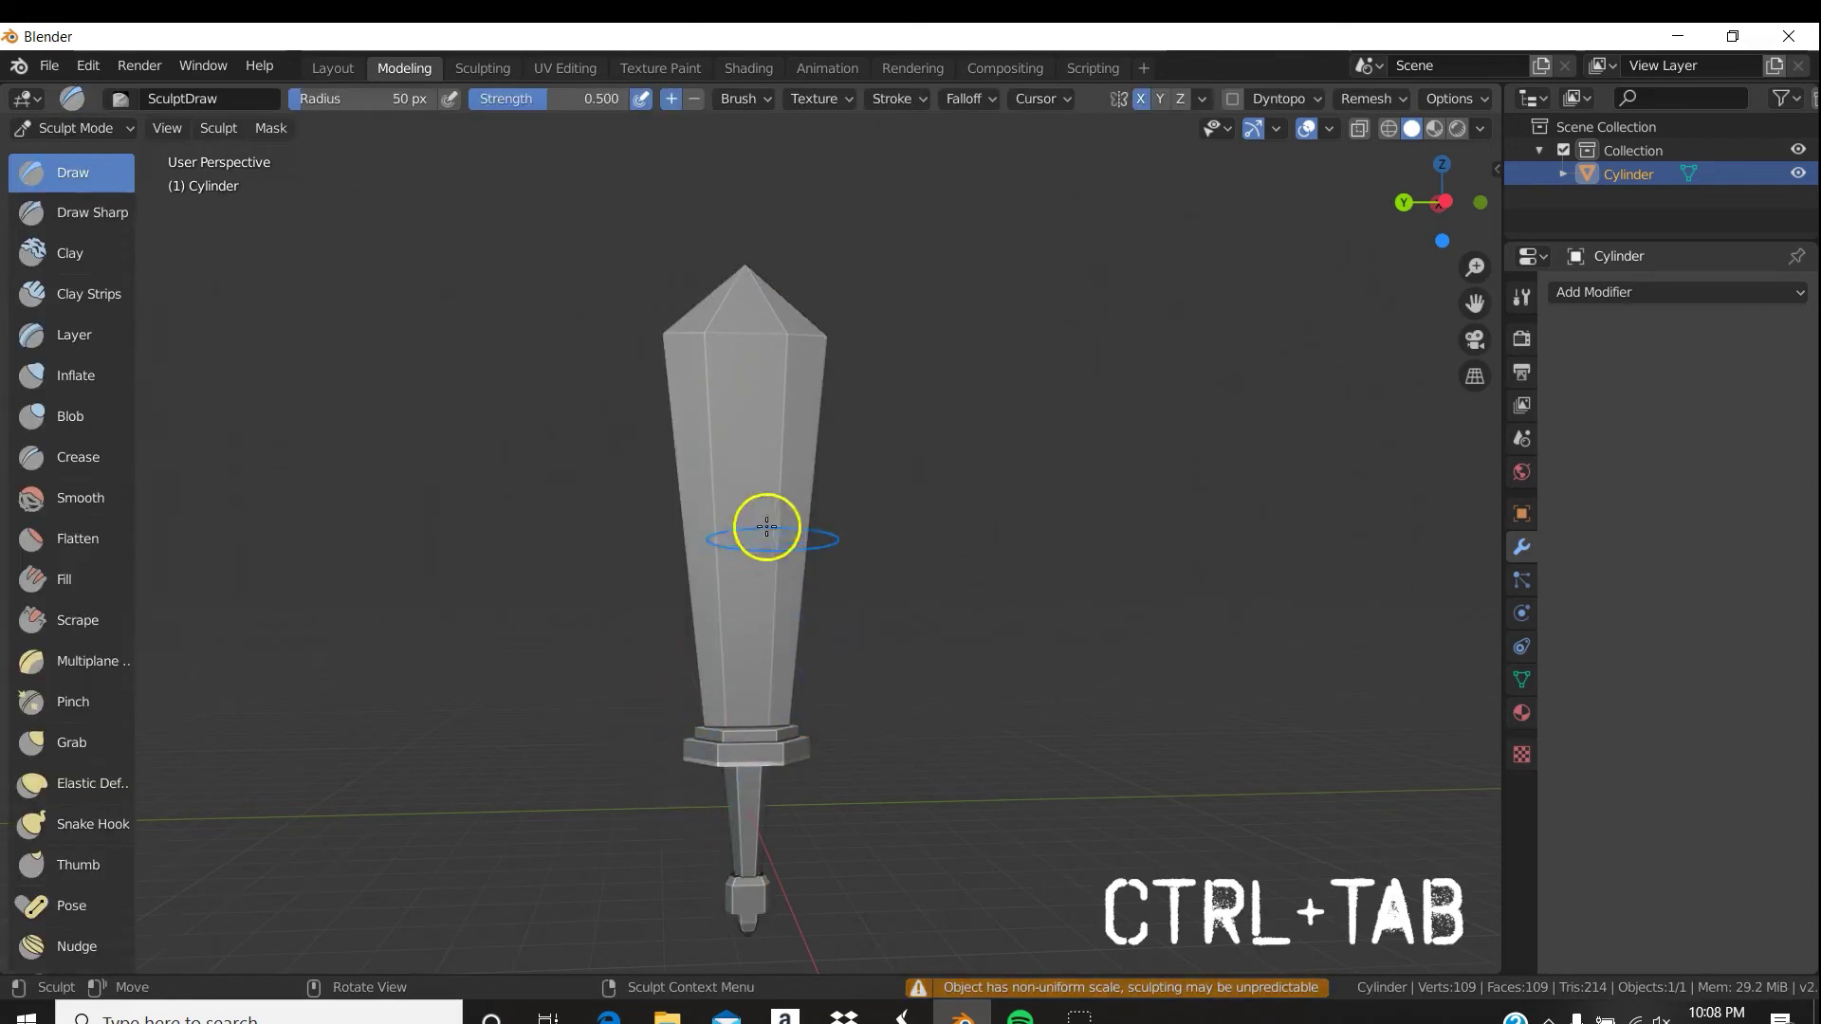
{"action": "left_click_drag", "start_coordinate": [750, 432], "coordinate": [732, 458]}
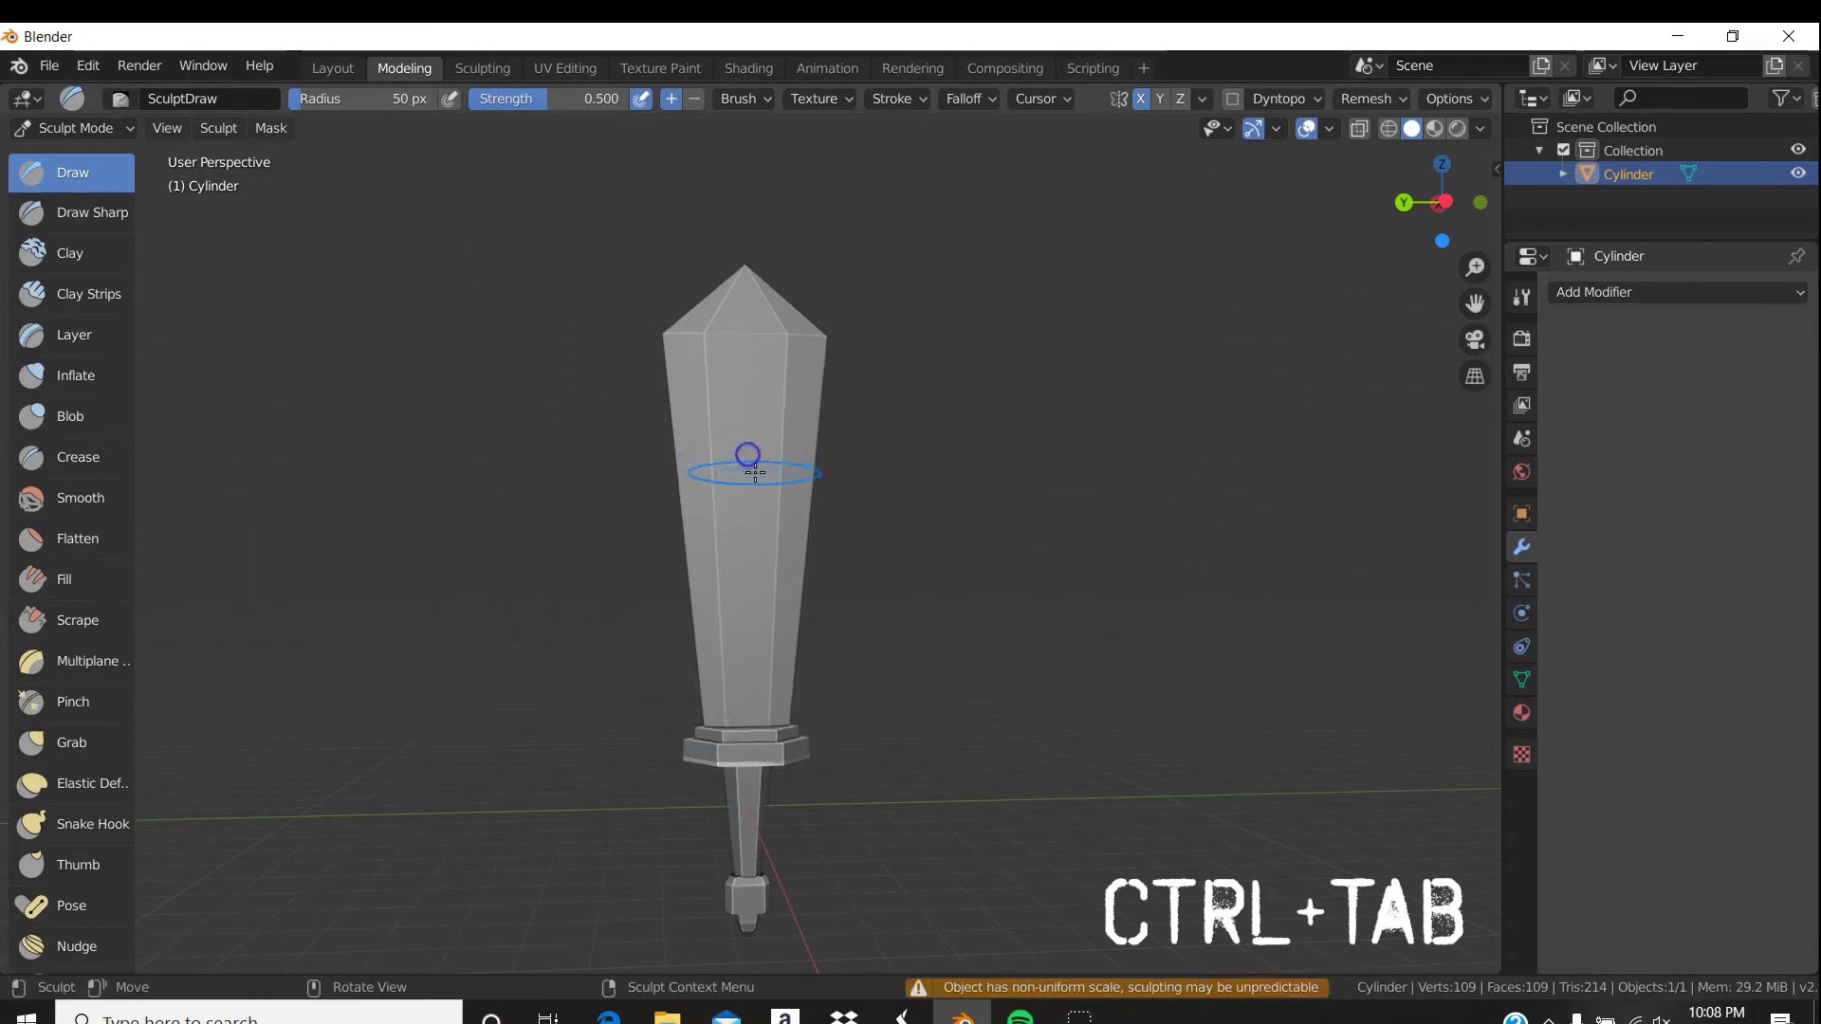
{"action": "key", "text": "ctrl+Tab"}
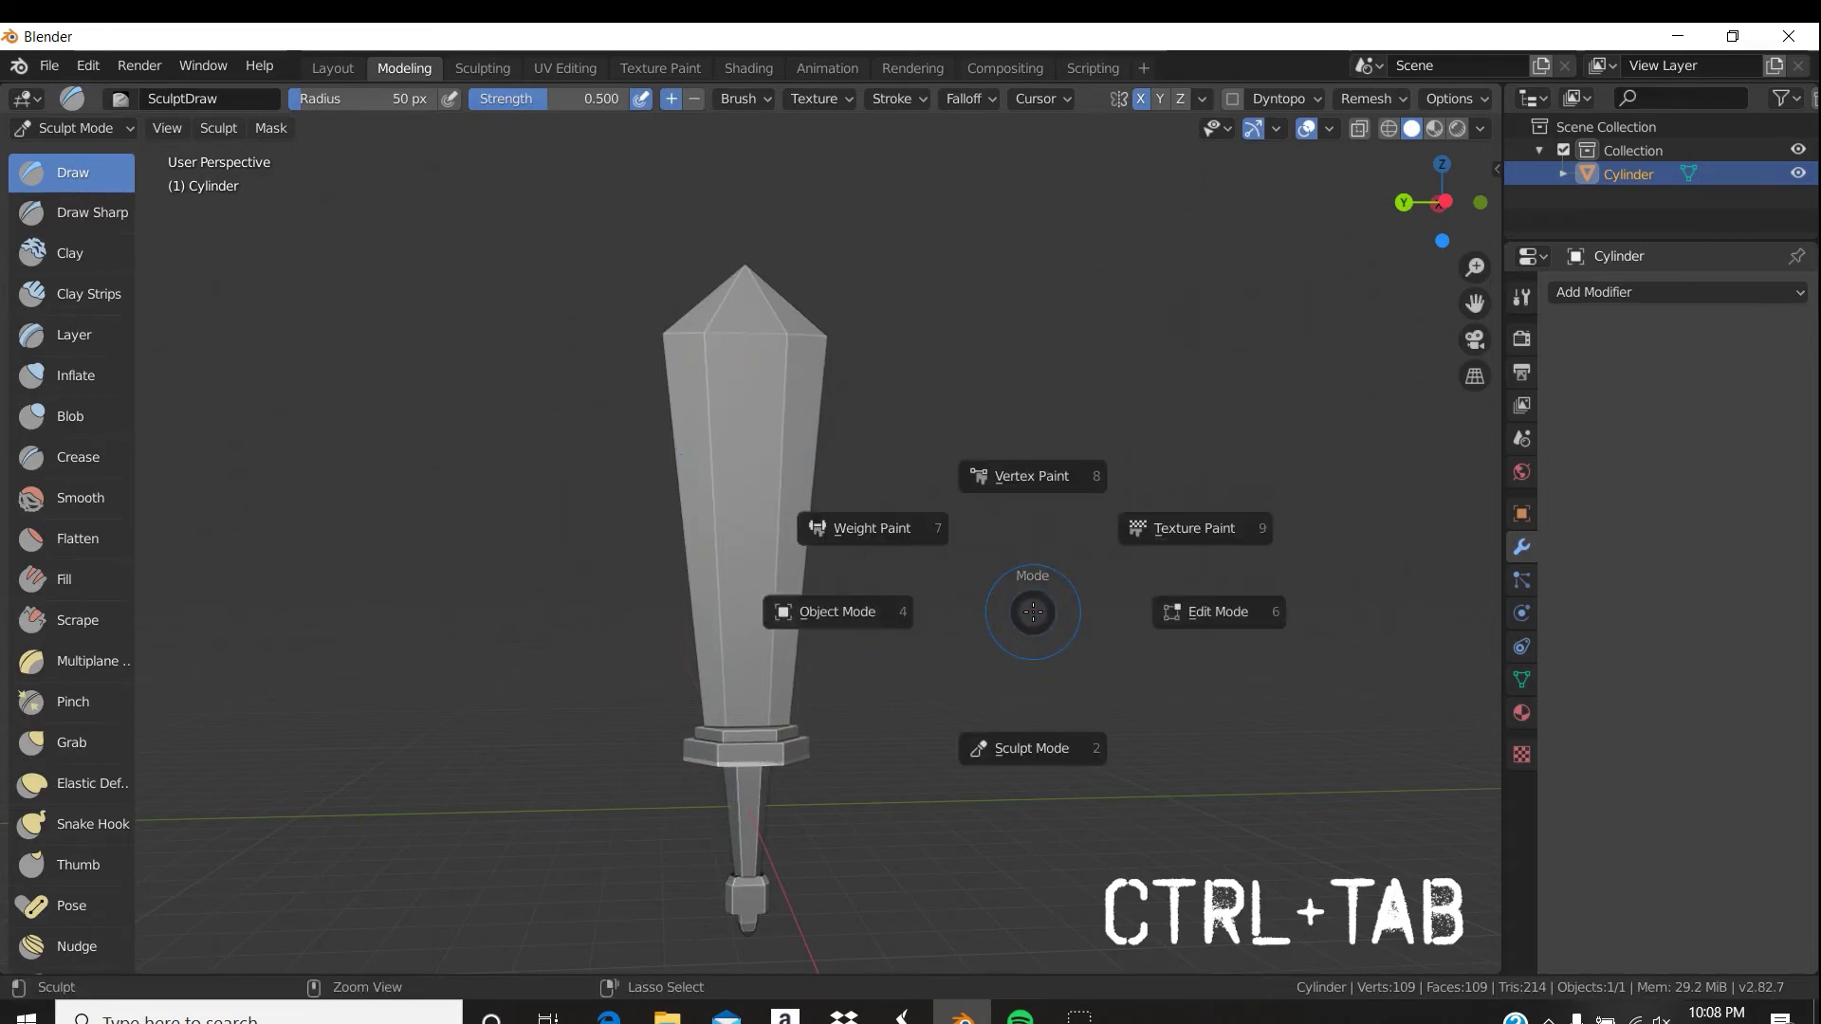
{"action": "key", "text": "ctrl+Tab"}
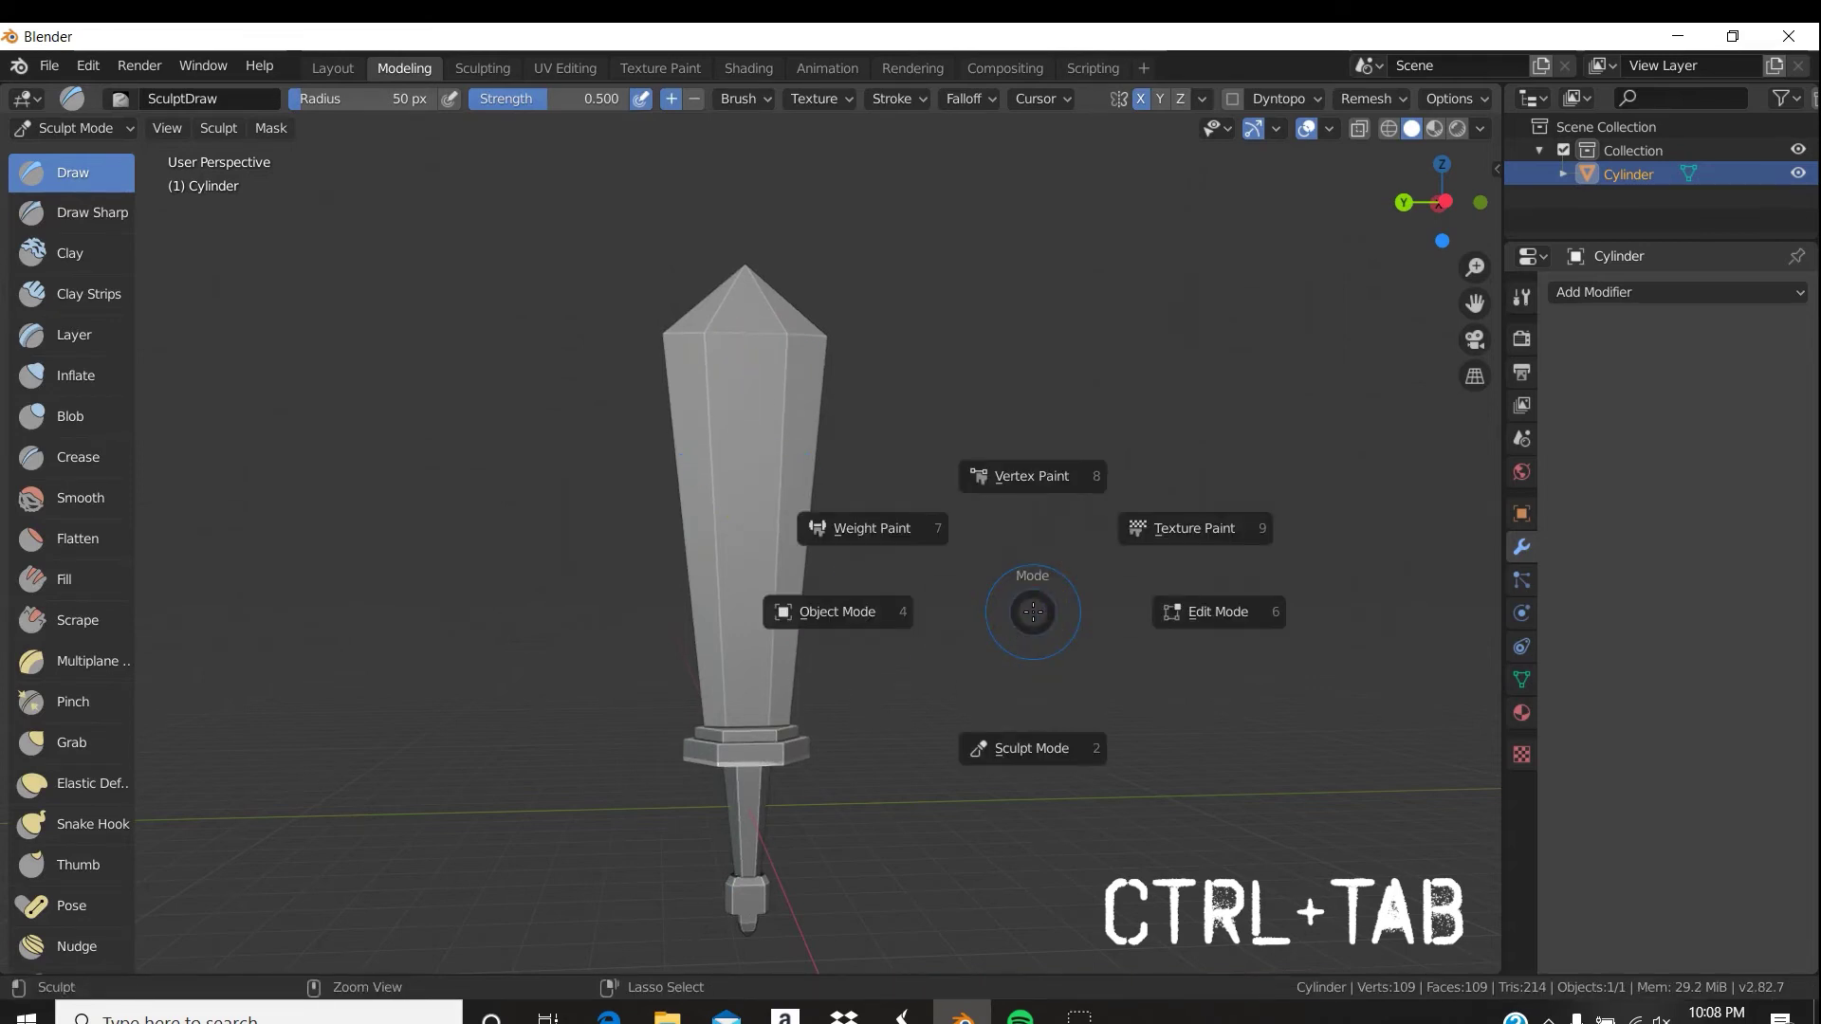
{"action": "left_click", "coordinate": [1262, 615]}
Try painting the blade with the Draw brush in Texture Paint mode, and return to Edit Mode.
{"action": "key", "text": "ctrl+Tab"}
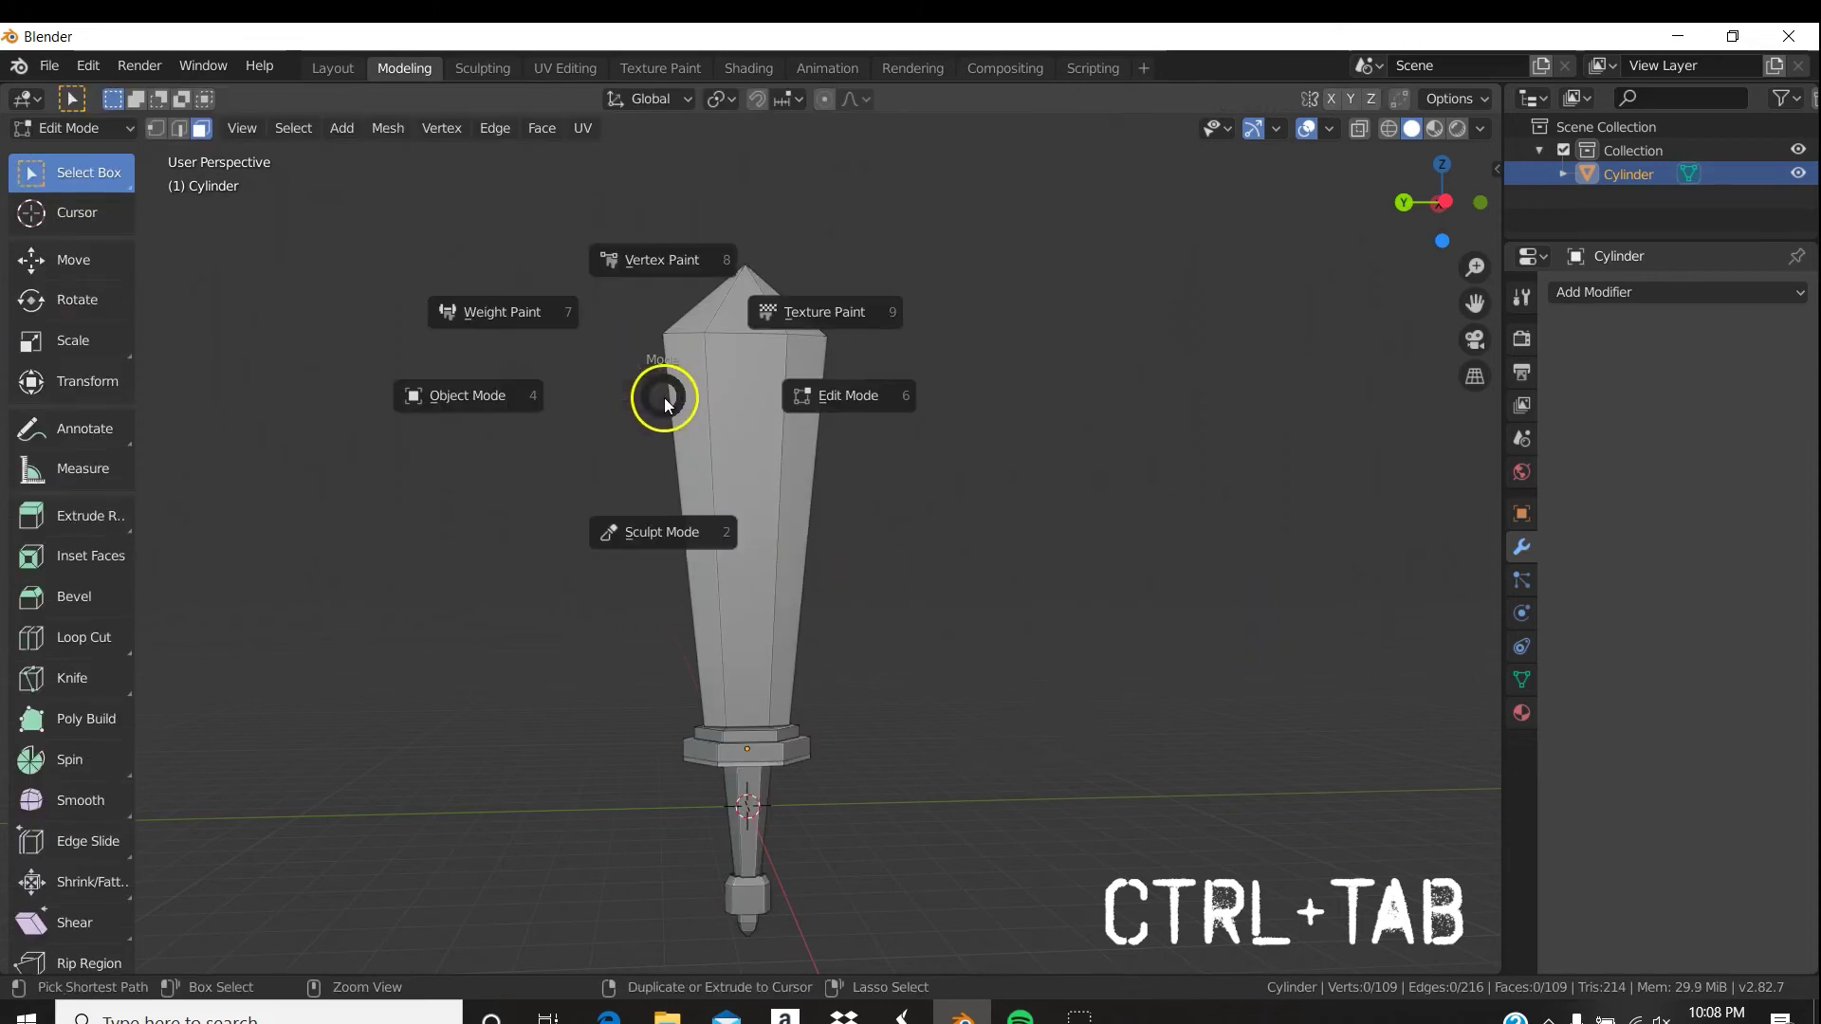
{"action": "left_click", "coordinate": [823, 320]}
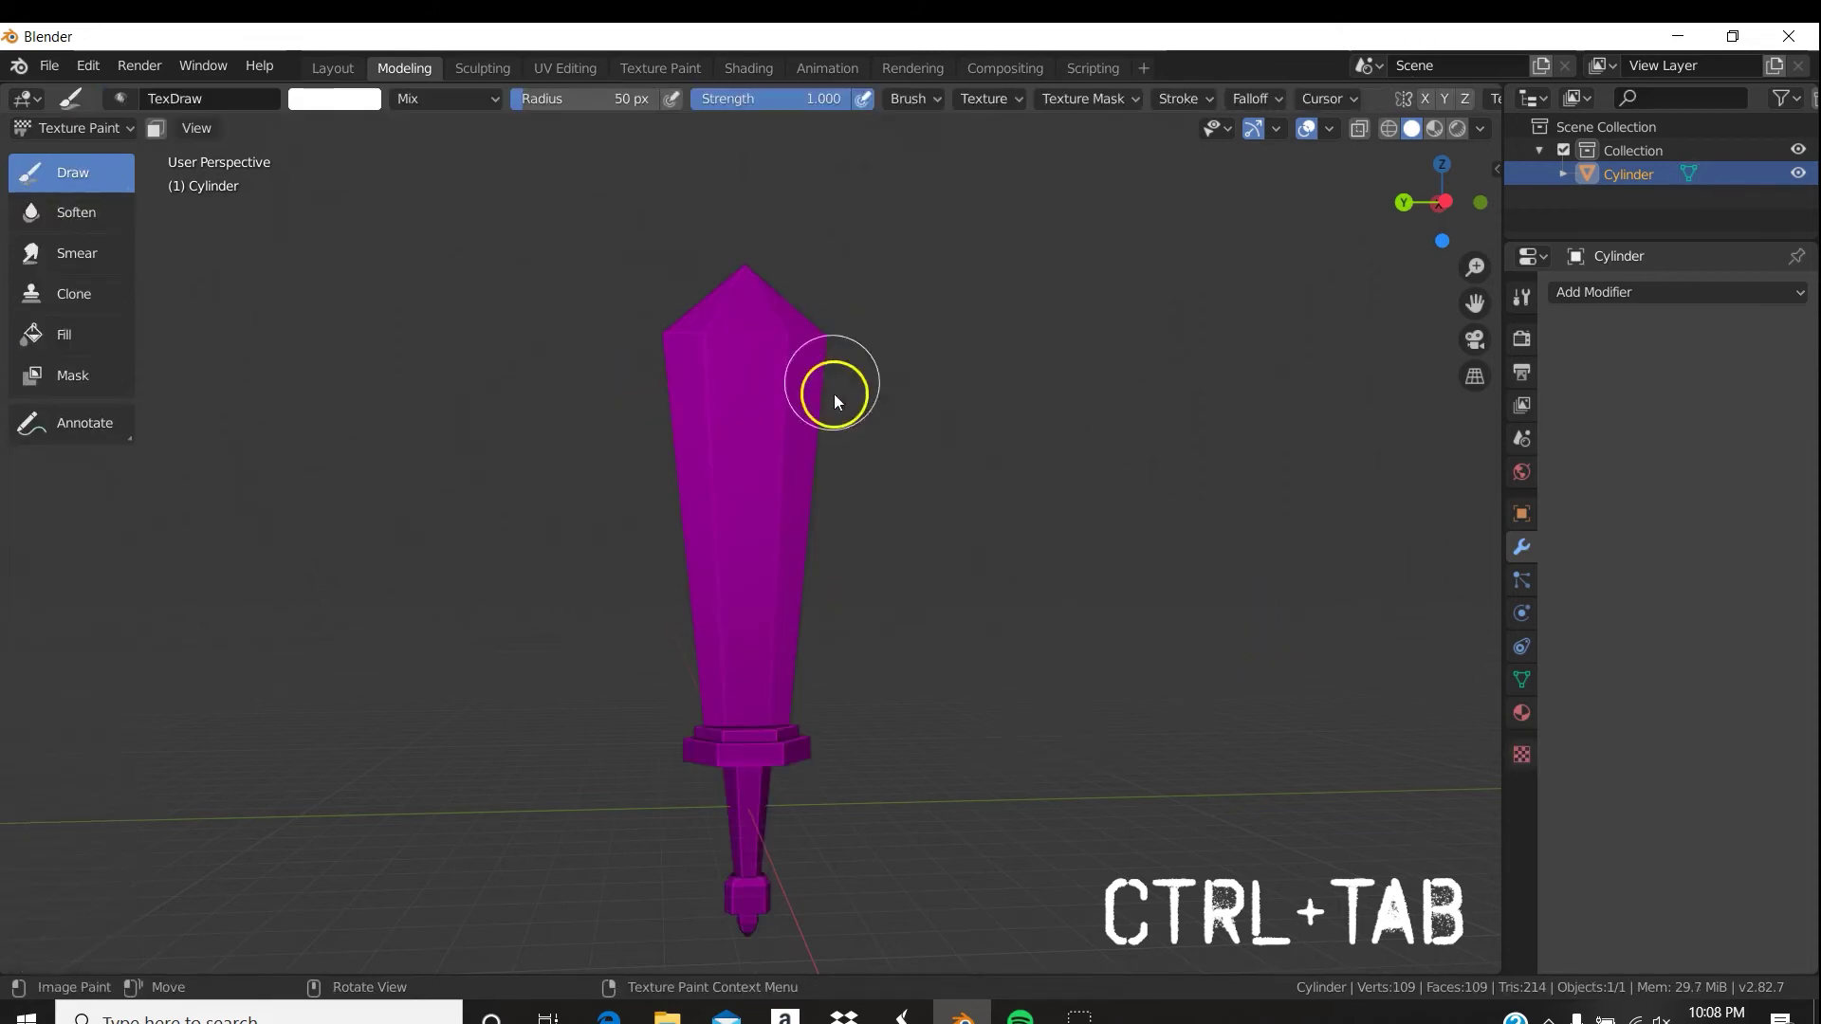
{"action": "left_click", "coordinate": [777, 579]}
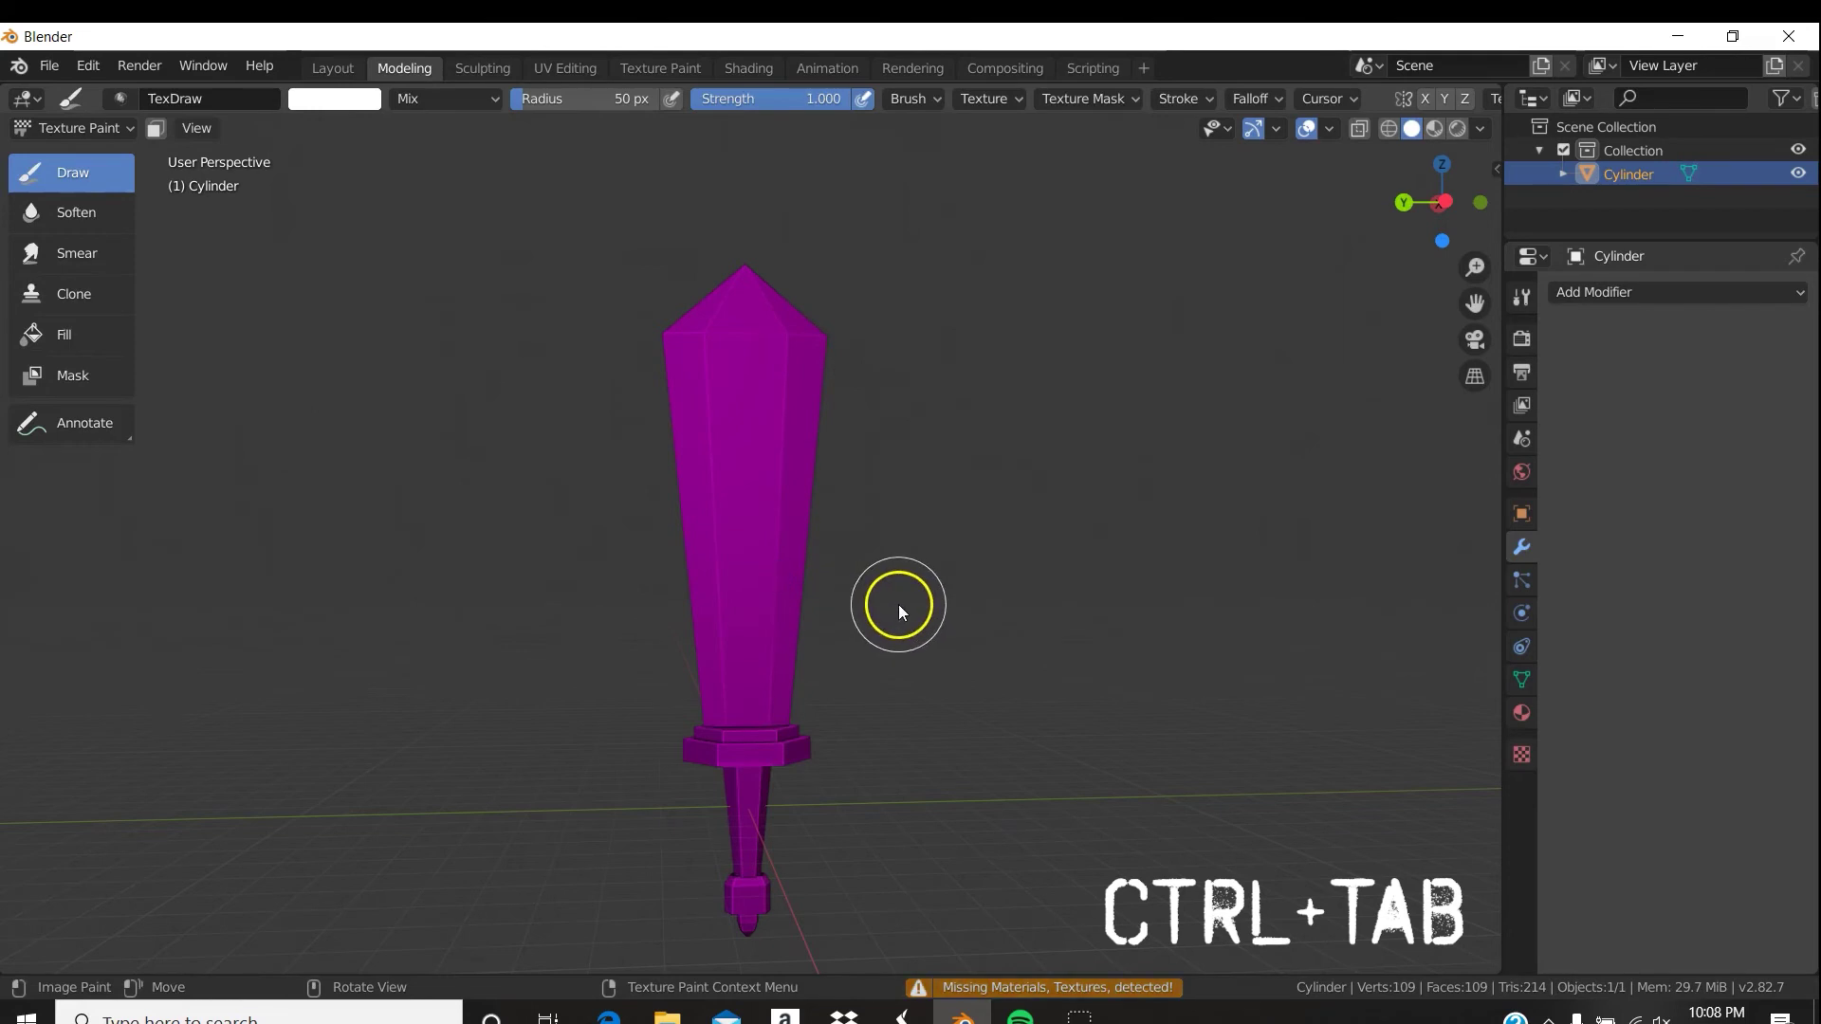
{"action": "key", "text": "ctrl+Tab"}
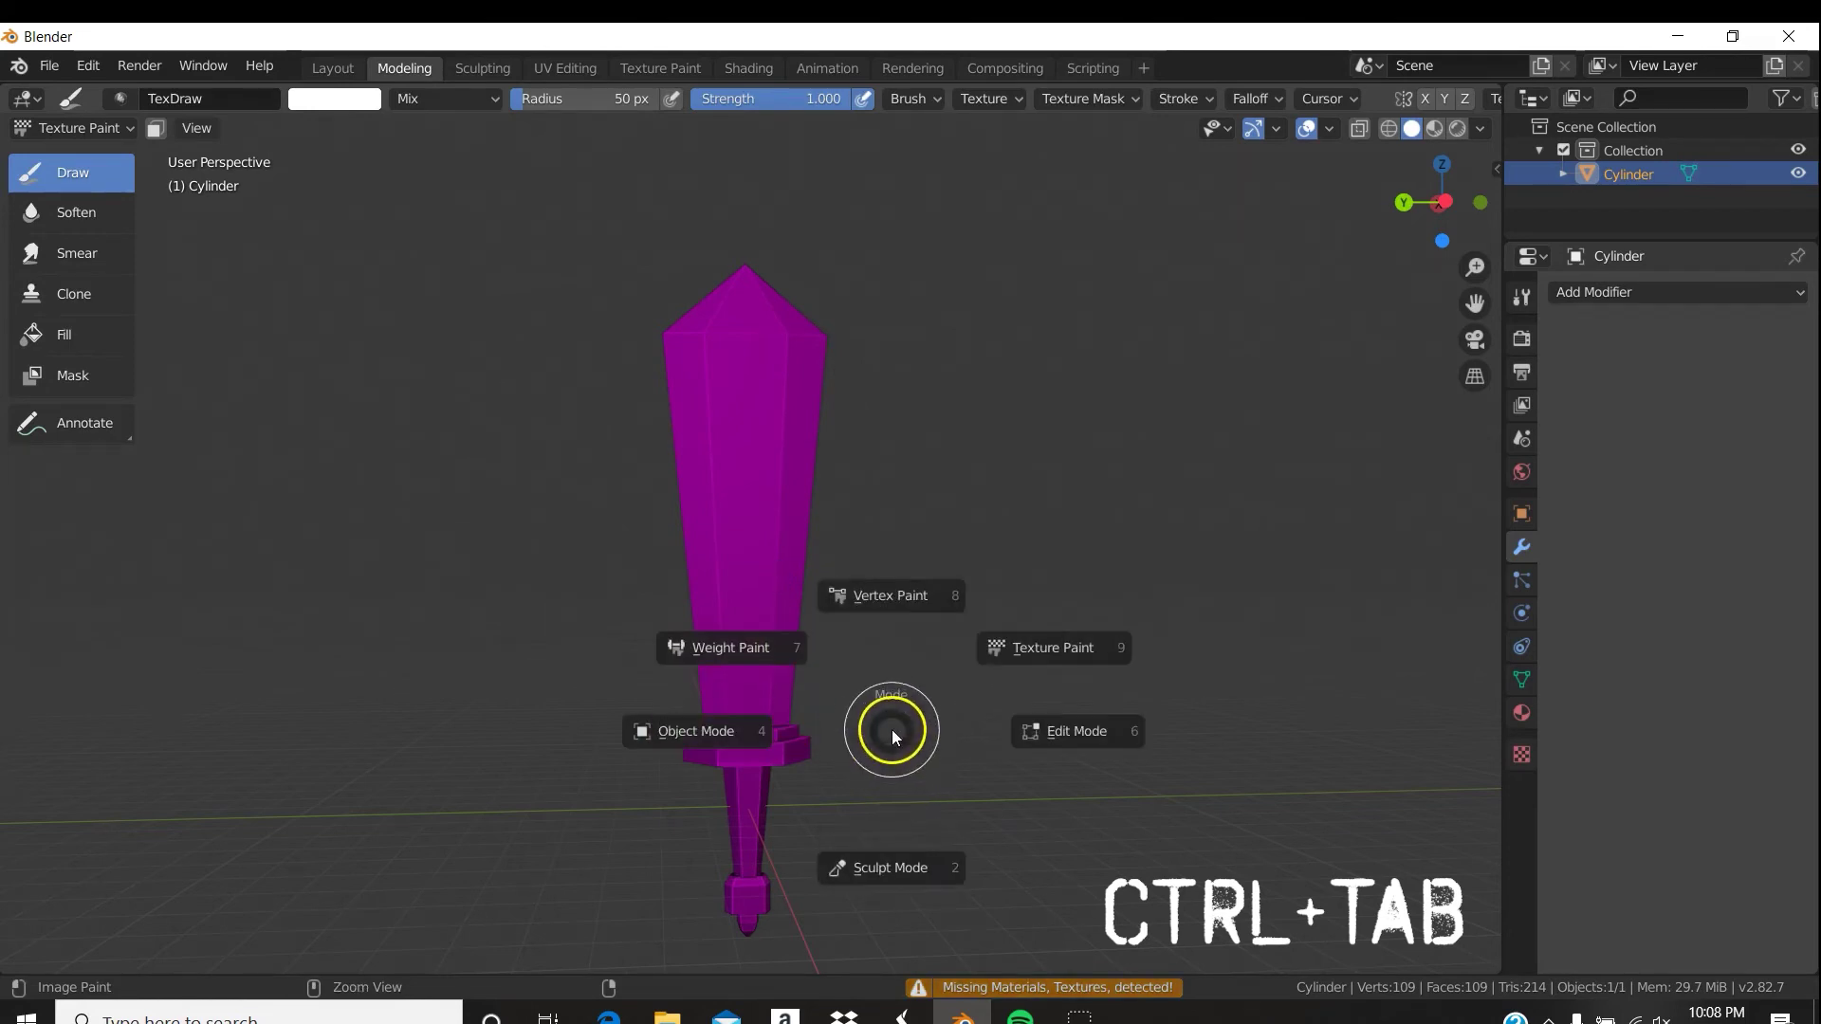
{"action": "left_click", "coordinate": [1091, 729]}
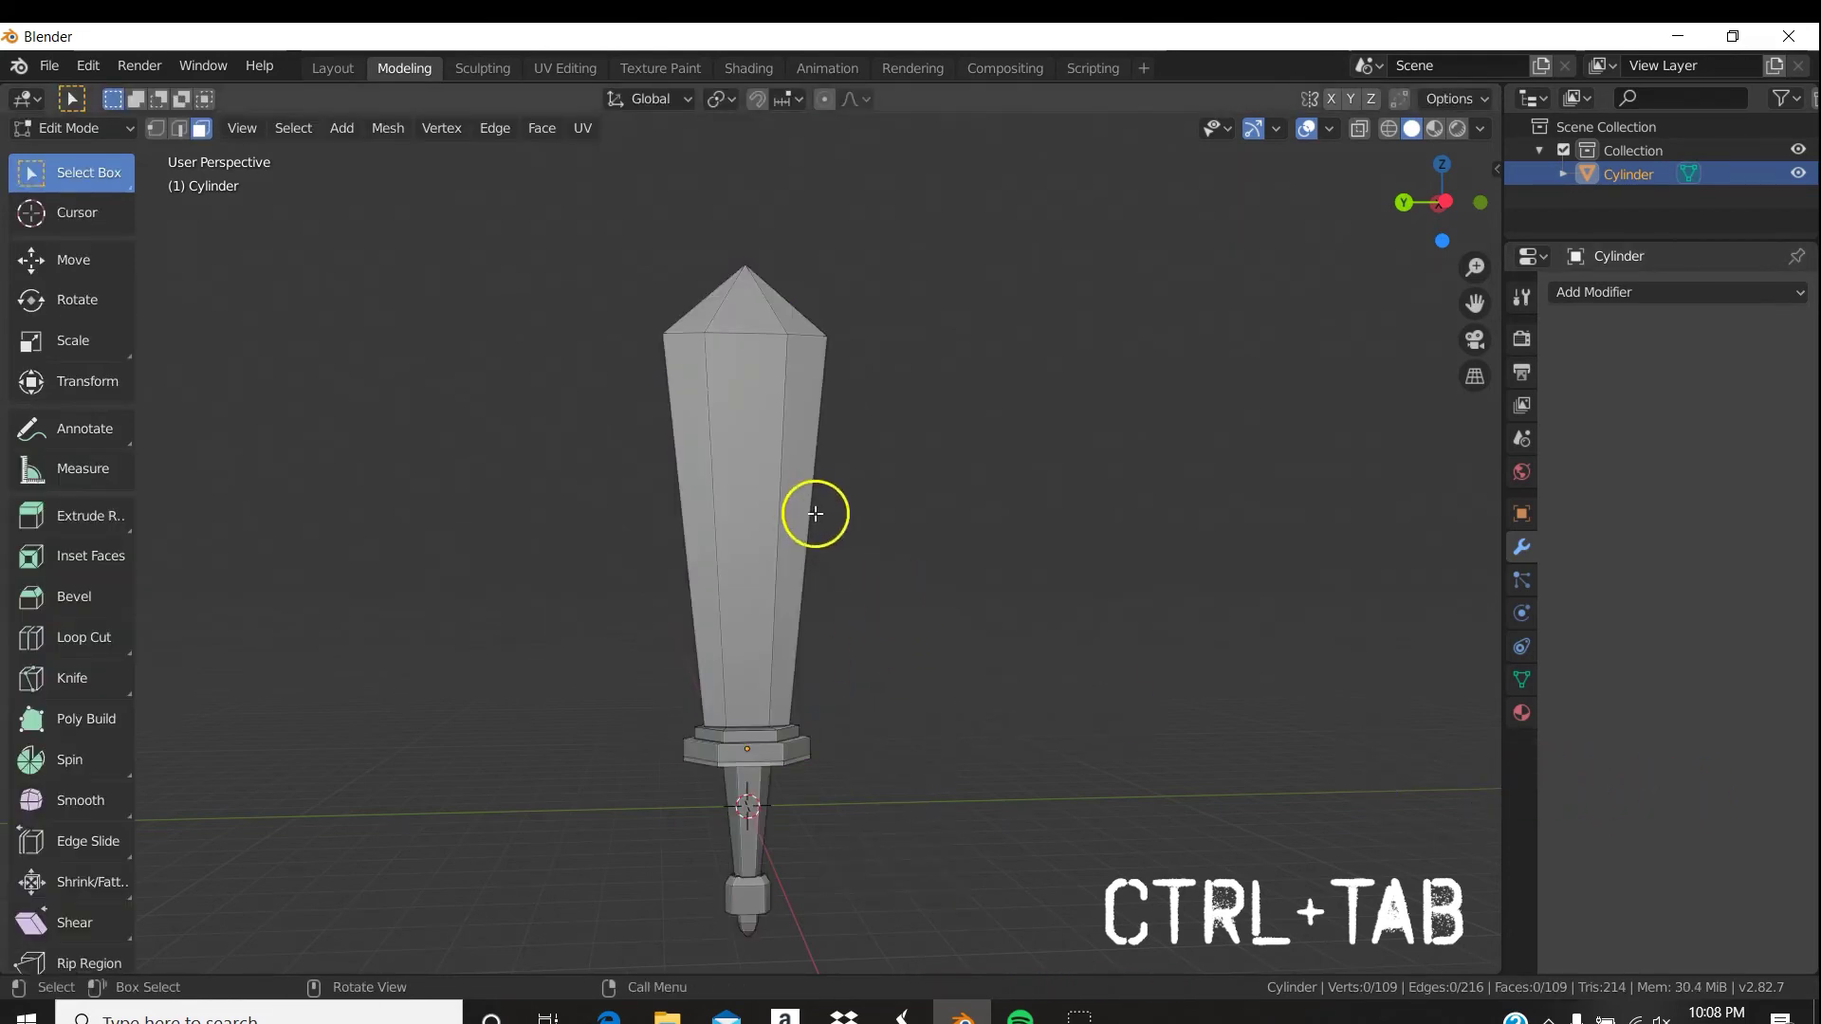
Select individual faces of the blade while viewing it from different sides.
{"action": "left_click", "coordinate": [765, 522]}
{"action": "middle_click_drag", "start_coordinate": [805, 569], "coordinate": [623, 618]}
{"action": "mouse_move", "coordinate": [736, 573]}
{"action": "middle_mouse_down"}
{"action": "mouse_move", "coordinate": [1000, 423]}
{"action": "mouse_move", "coordinate": [931, 439]}
{"action": "mouse_move", "coordinate": [978, 522]}
{"action": "mouse_move", "coordinate": [1025, 516]}
{"action": "middle_mouse_up"}
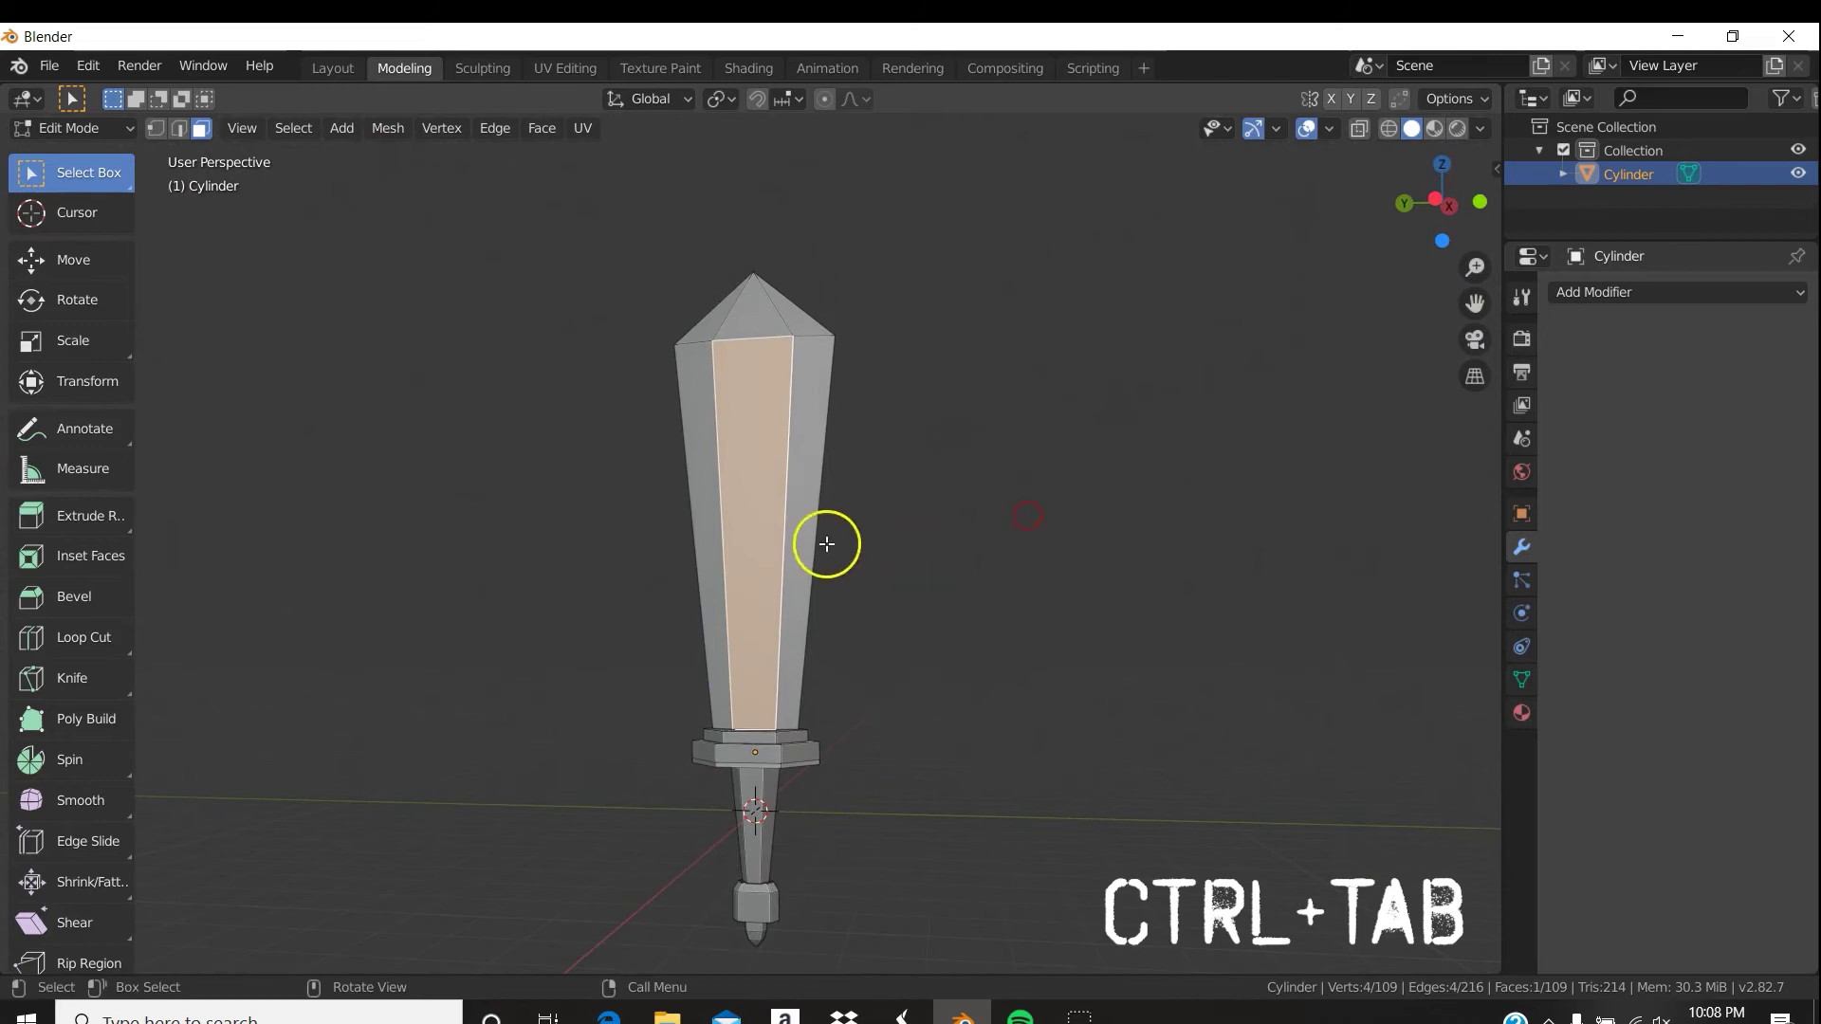
{"action": "left_click", "coordinate": [806, 371]}
{"action": "mouse_move", "coordinate": [805, 371]}
{"action": "middle_mouse_down"}
{"action": "mouse_move", "coordinate": [759, 345]}
{"action": "mouse_move", "coordinate": [772, 455]}
{"action": "mouse_move", "coordinate": [806, 354]}
{"action": "mouse_move", "coordinate": [993, 585]}
{"action": "mouse_move", "coordinate": [993, 394]}
{"action": "middle_mouse_up"}
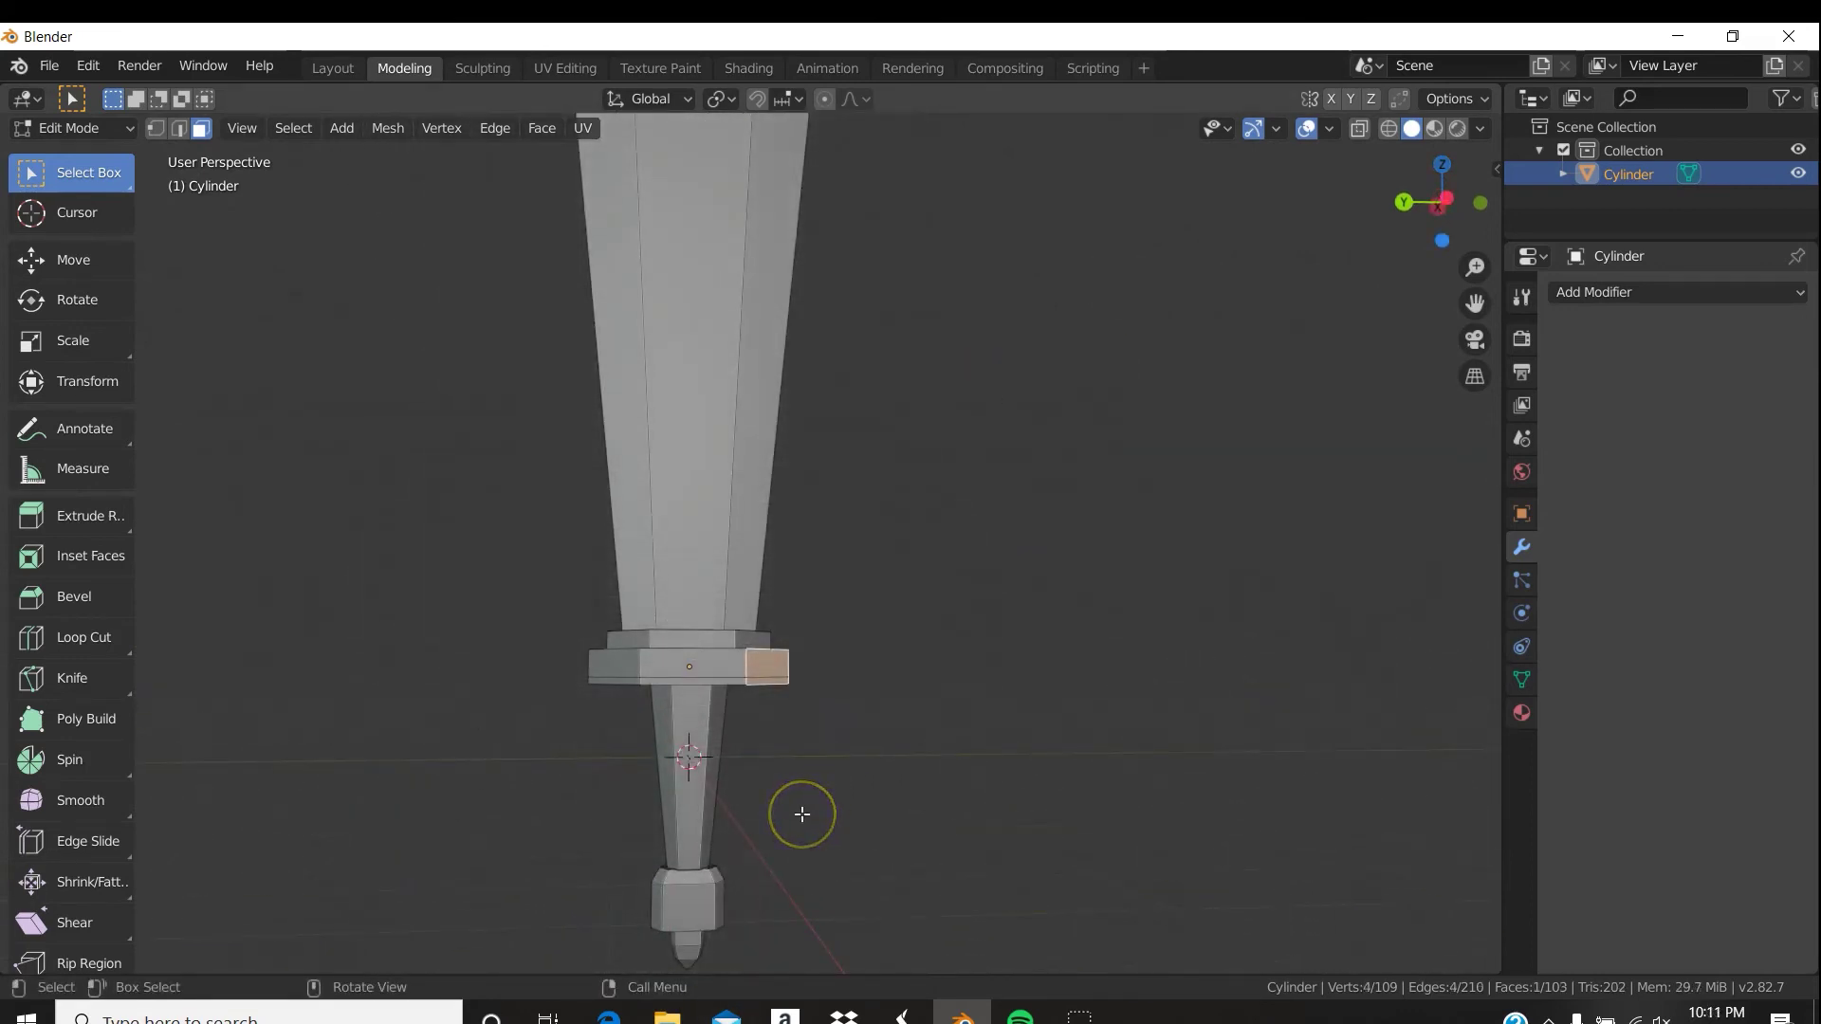
Add a loop cut around the lower part of the grip in edge selection mode.
{"action": "middle_click_drag", "start_coordinate": [802, 815], "coordinate": [799, 637], "text": "ctrl"}
{"action": "middle_click_drag", "start_coordinate": [806, 630], "coordinate": [925, 368], "text": "shift"}
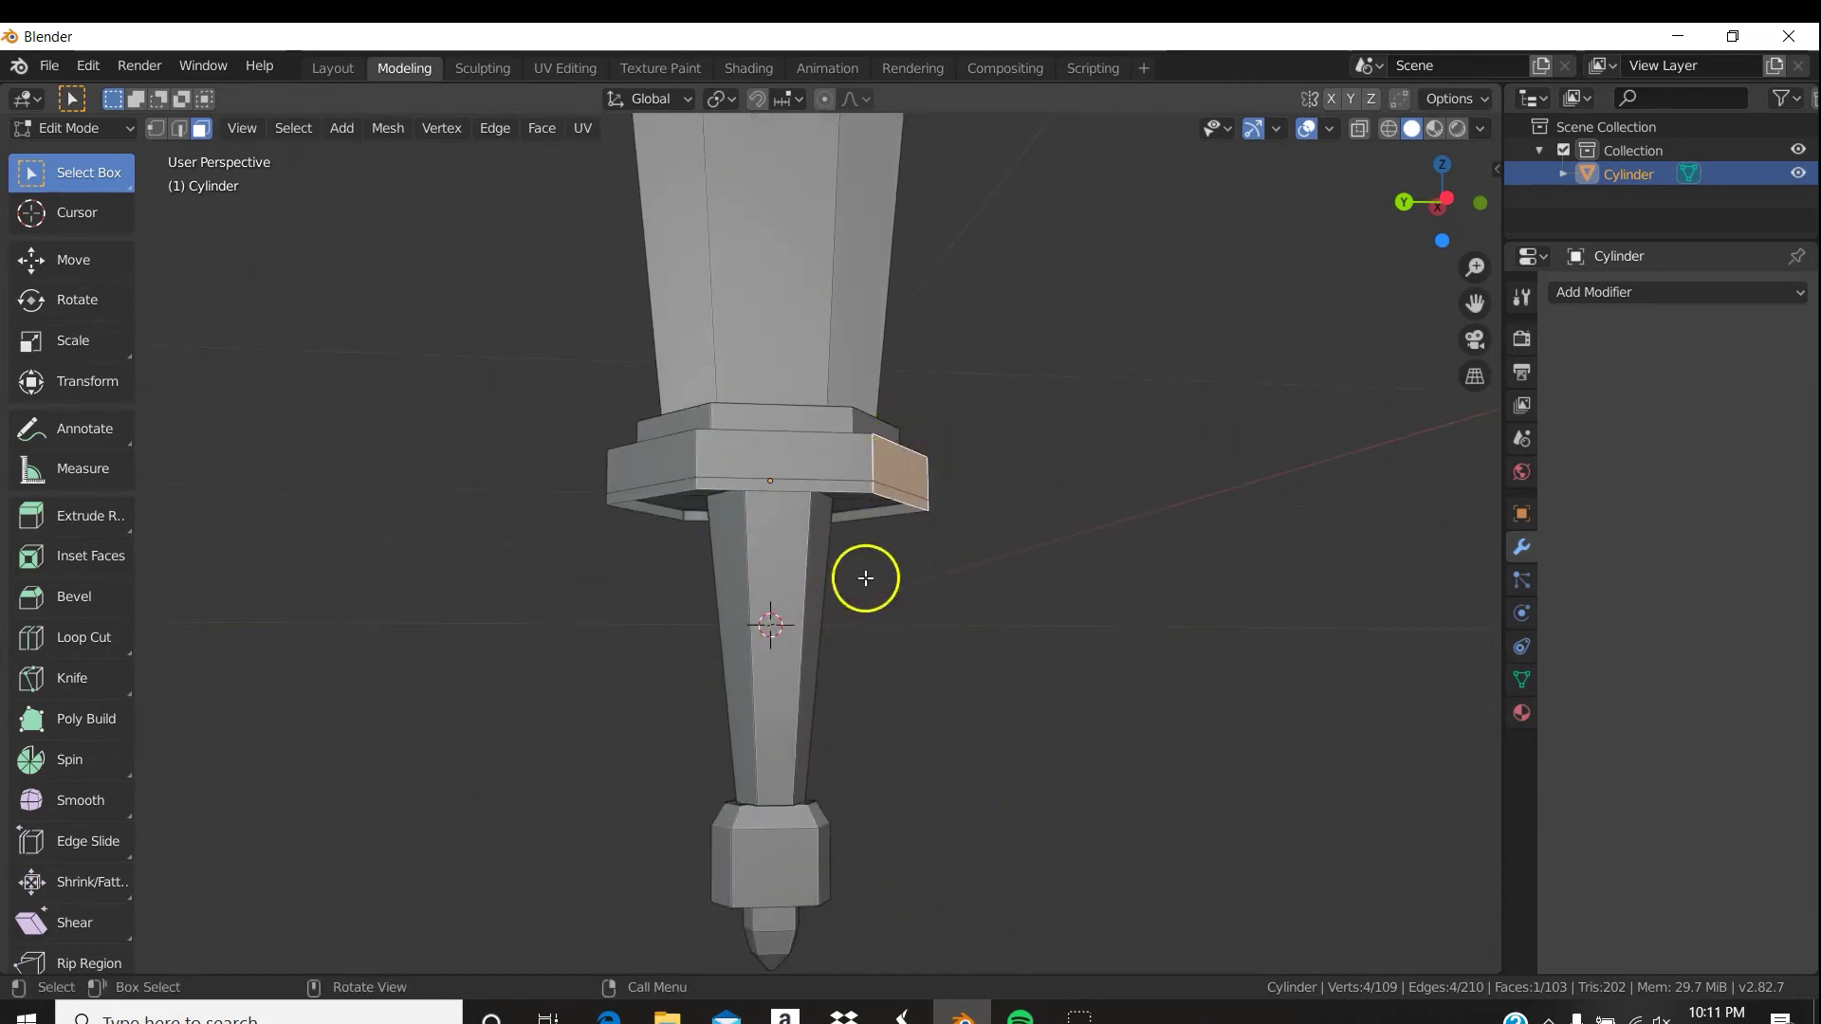
{"action": "left_click", "coordinate": [740, 687]}
{"action": "left_click", "coordinate": [793, 688]}
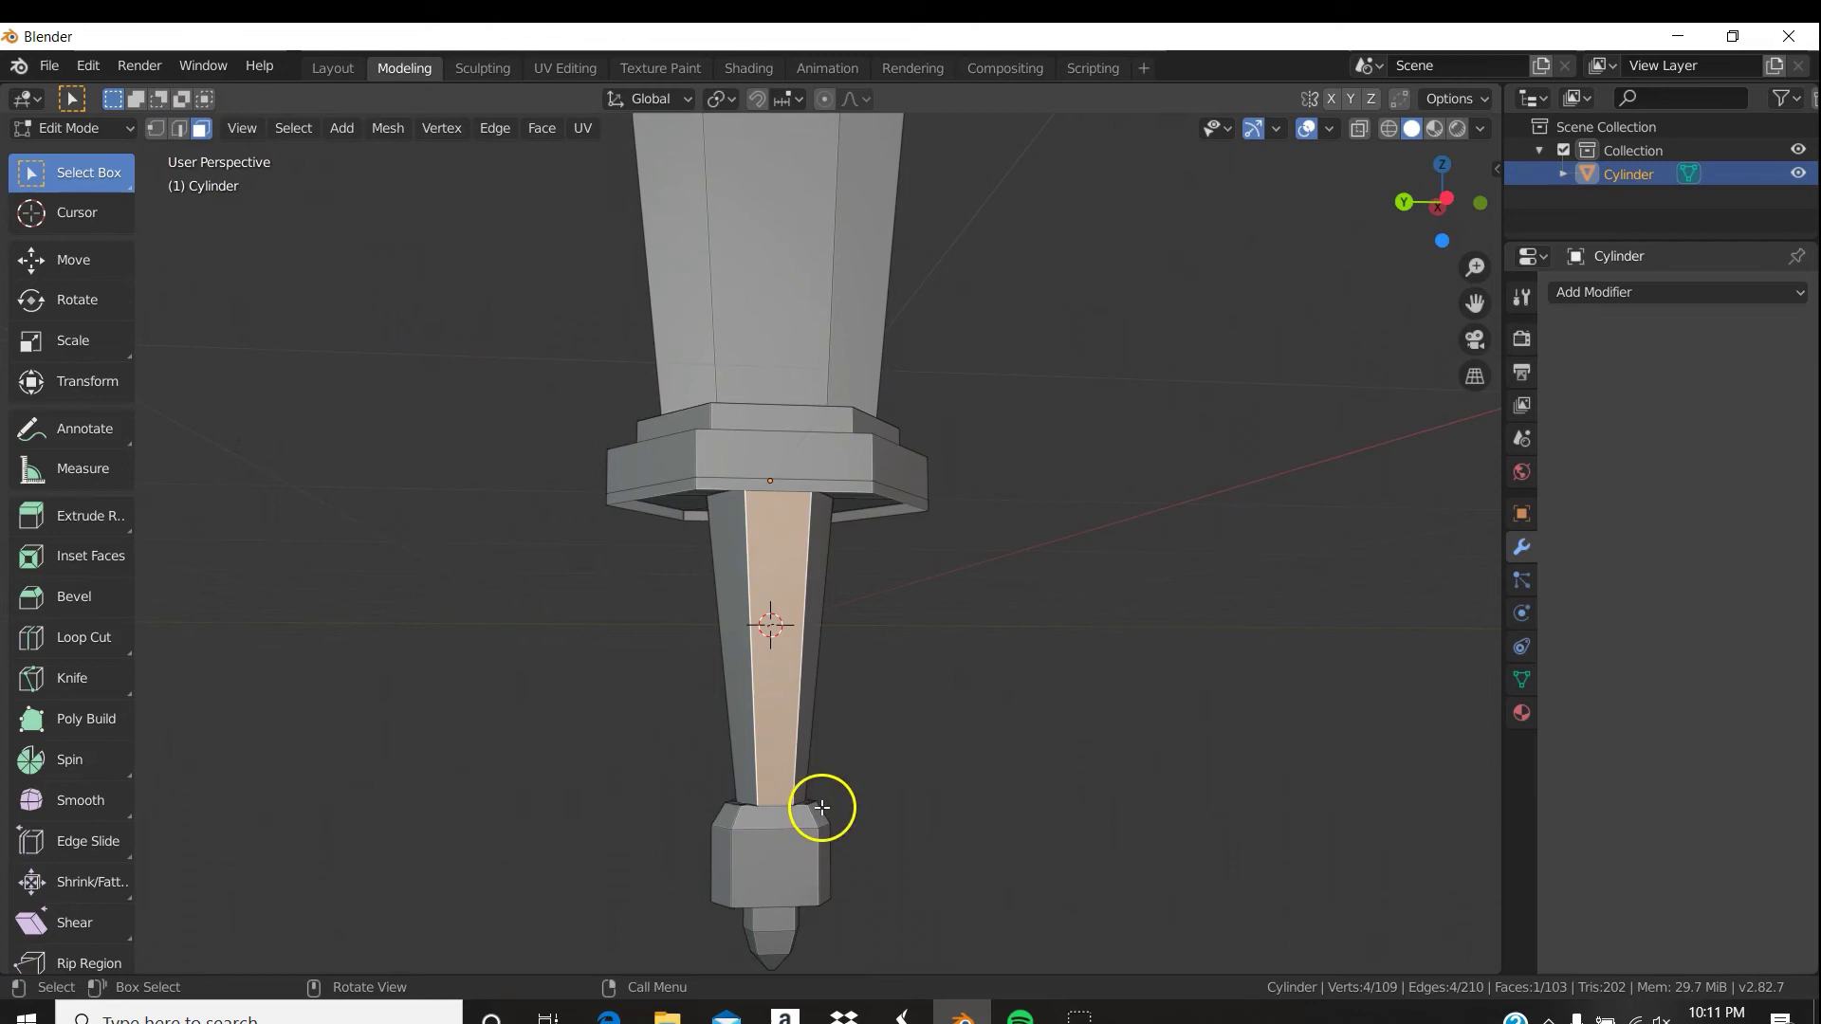
{"action": "key", "text": "2"}
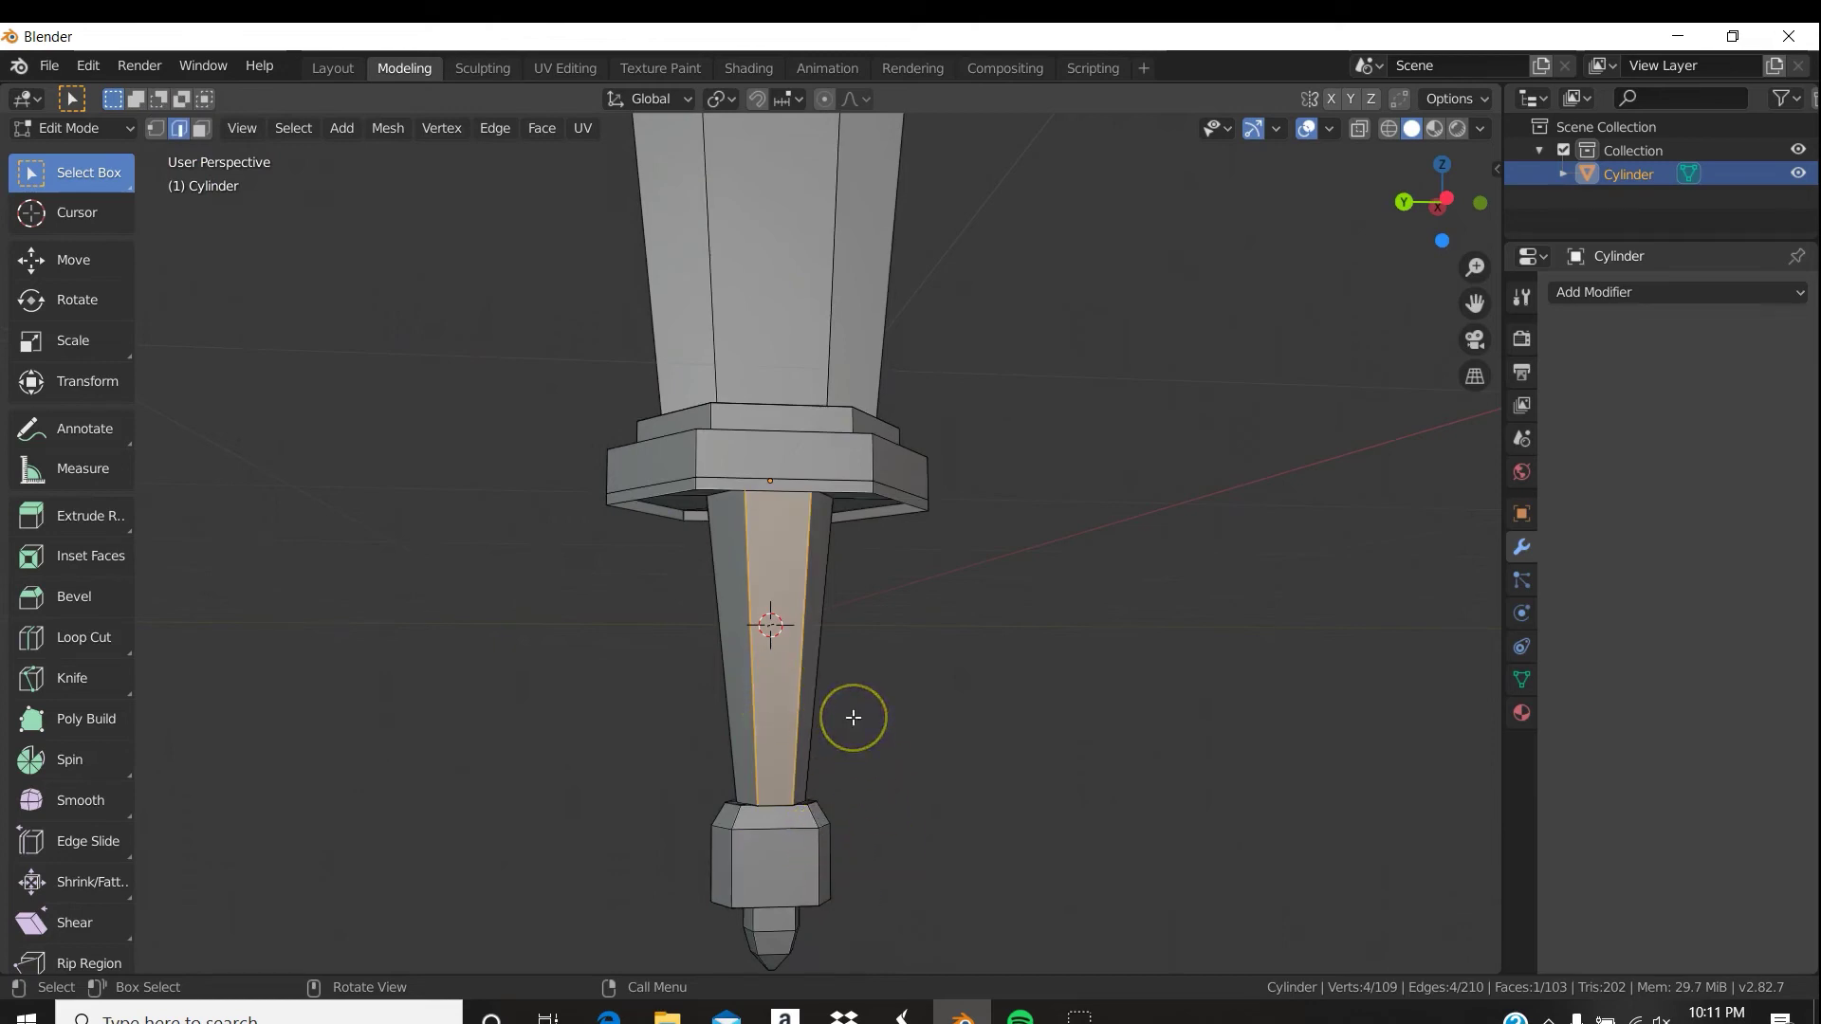
{"action": "key", "text": "ctrl+r"}
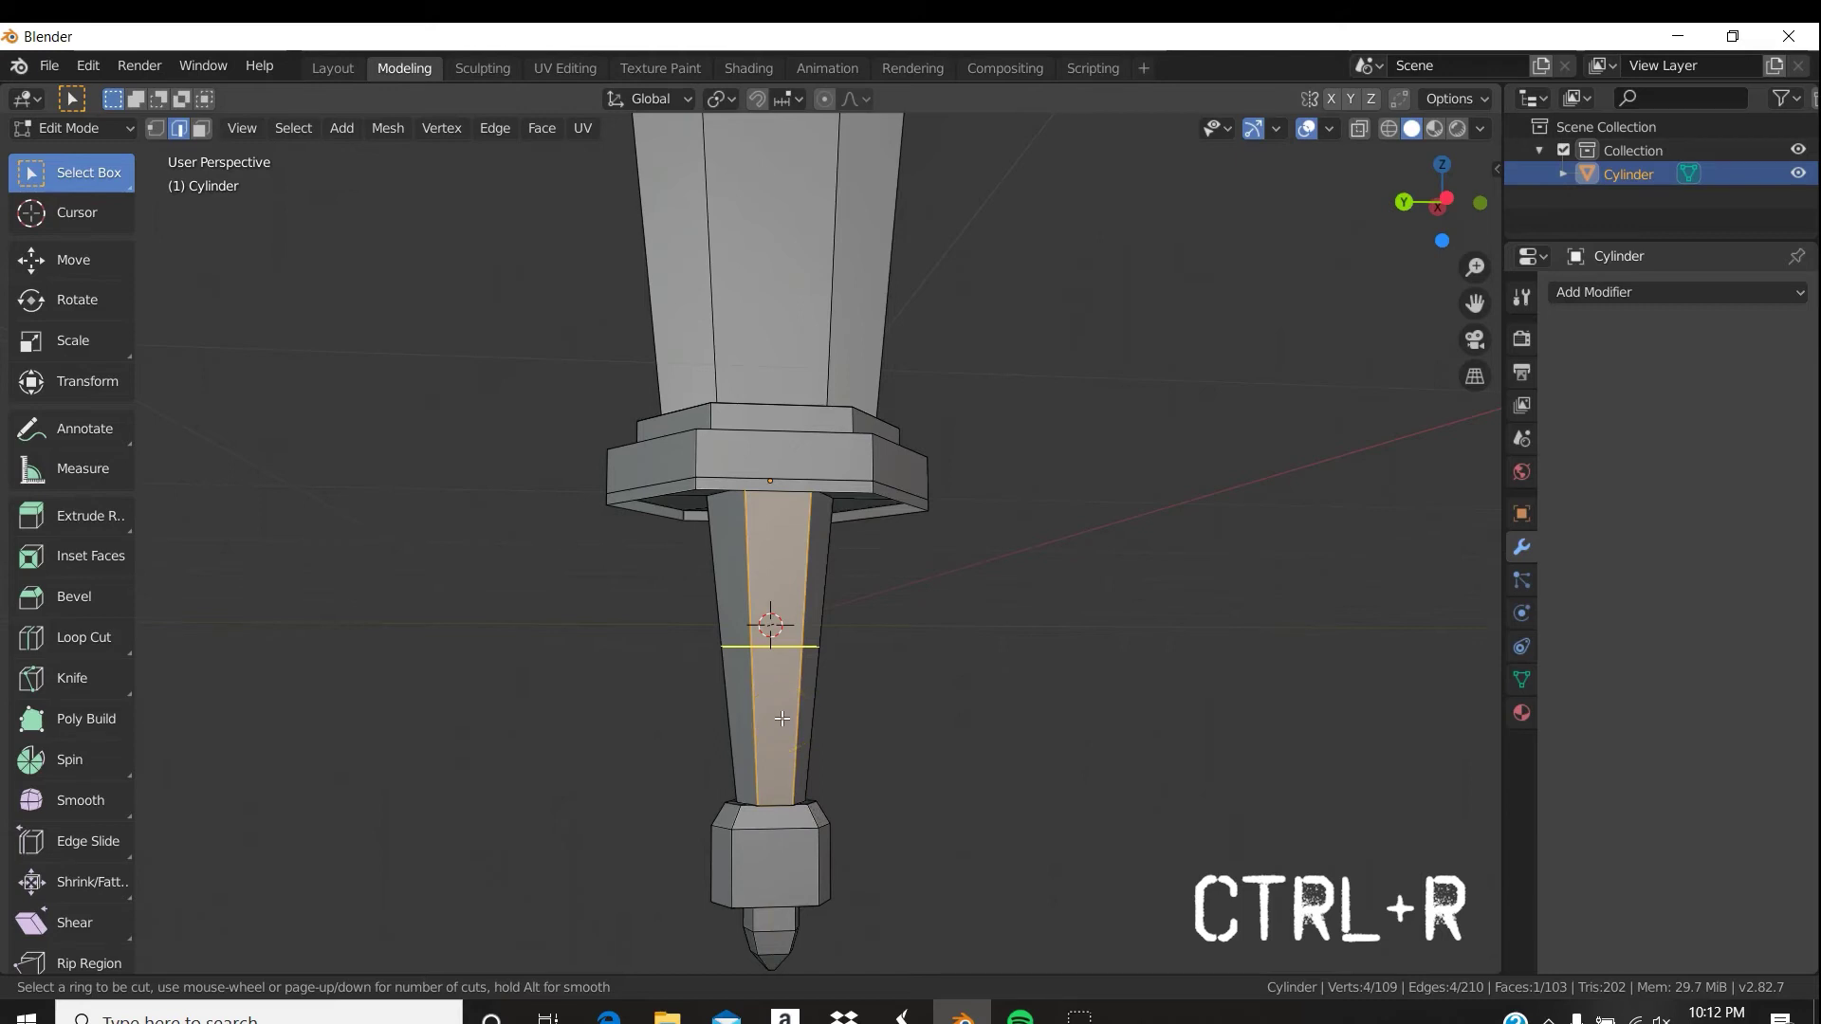
{"action": "left_click_drag", "start_coordinate": [782, 719], "coordinate": [789, 794]}
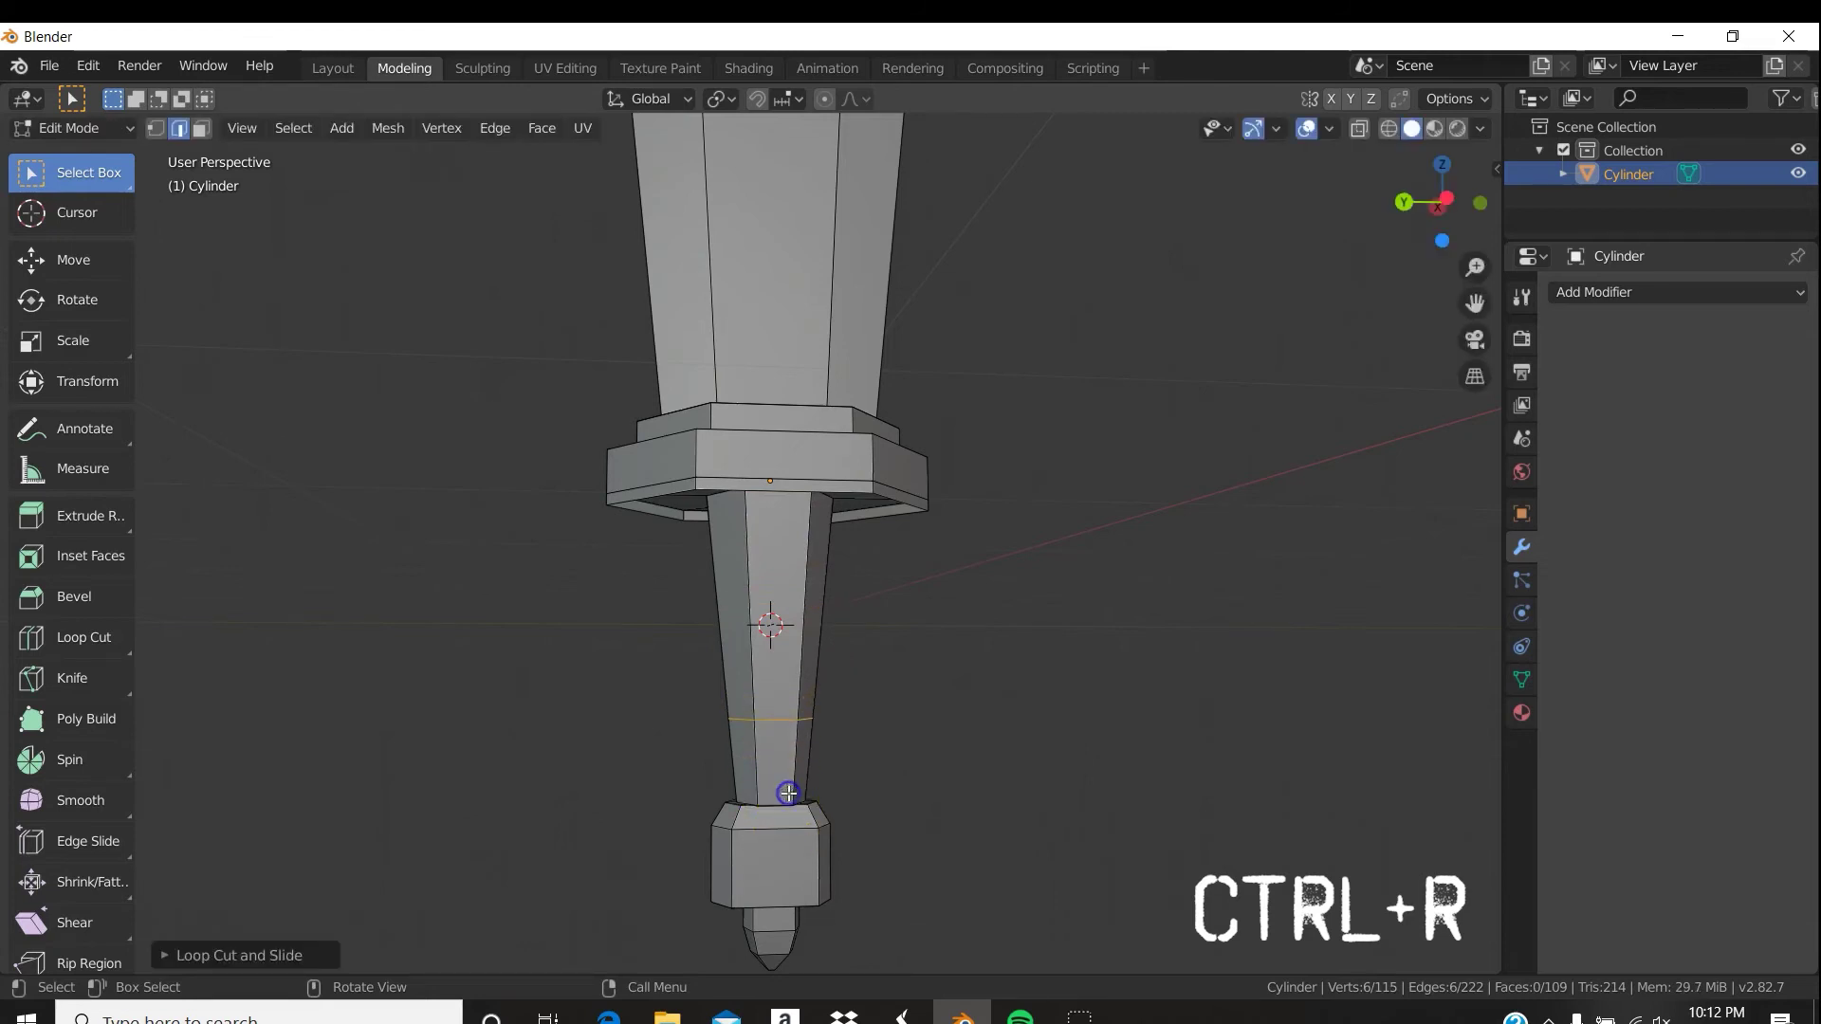
Add a second loop cut around the grip, above the existing one, near the middle of the grip.
{"action": "key", "text": "ctrl"}
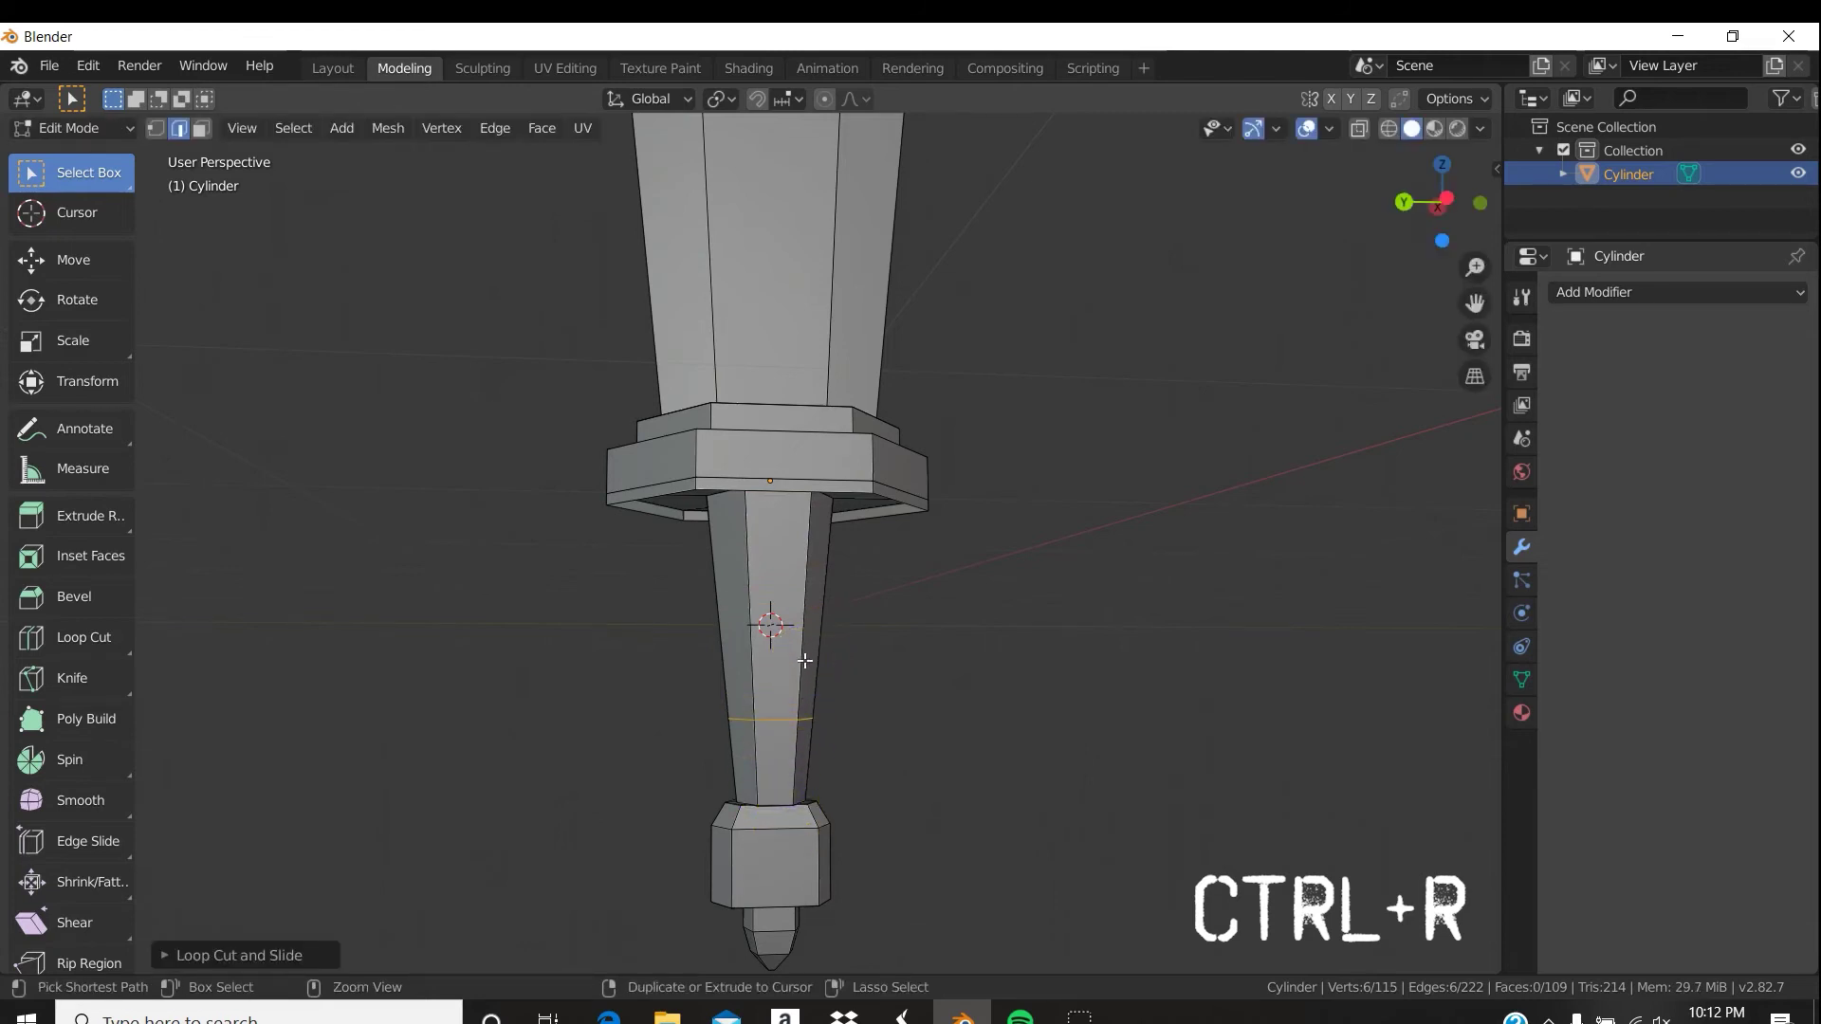
{"action": "key", "text": "ctrl+r"}
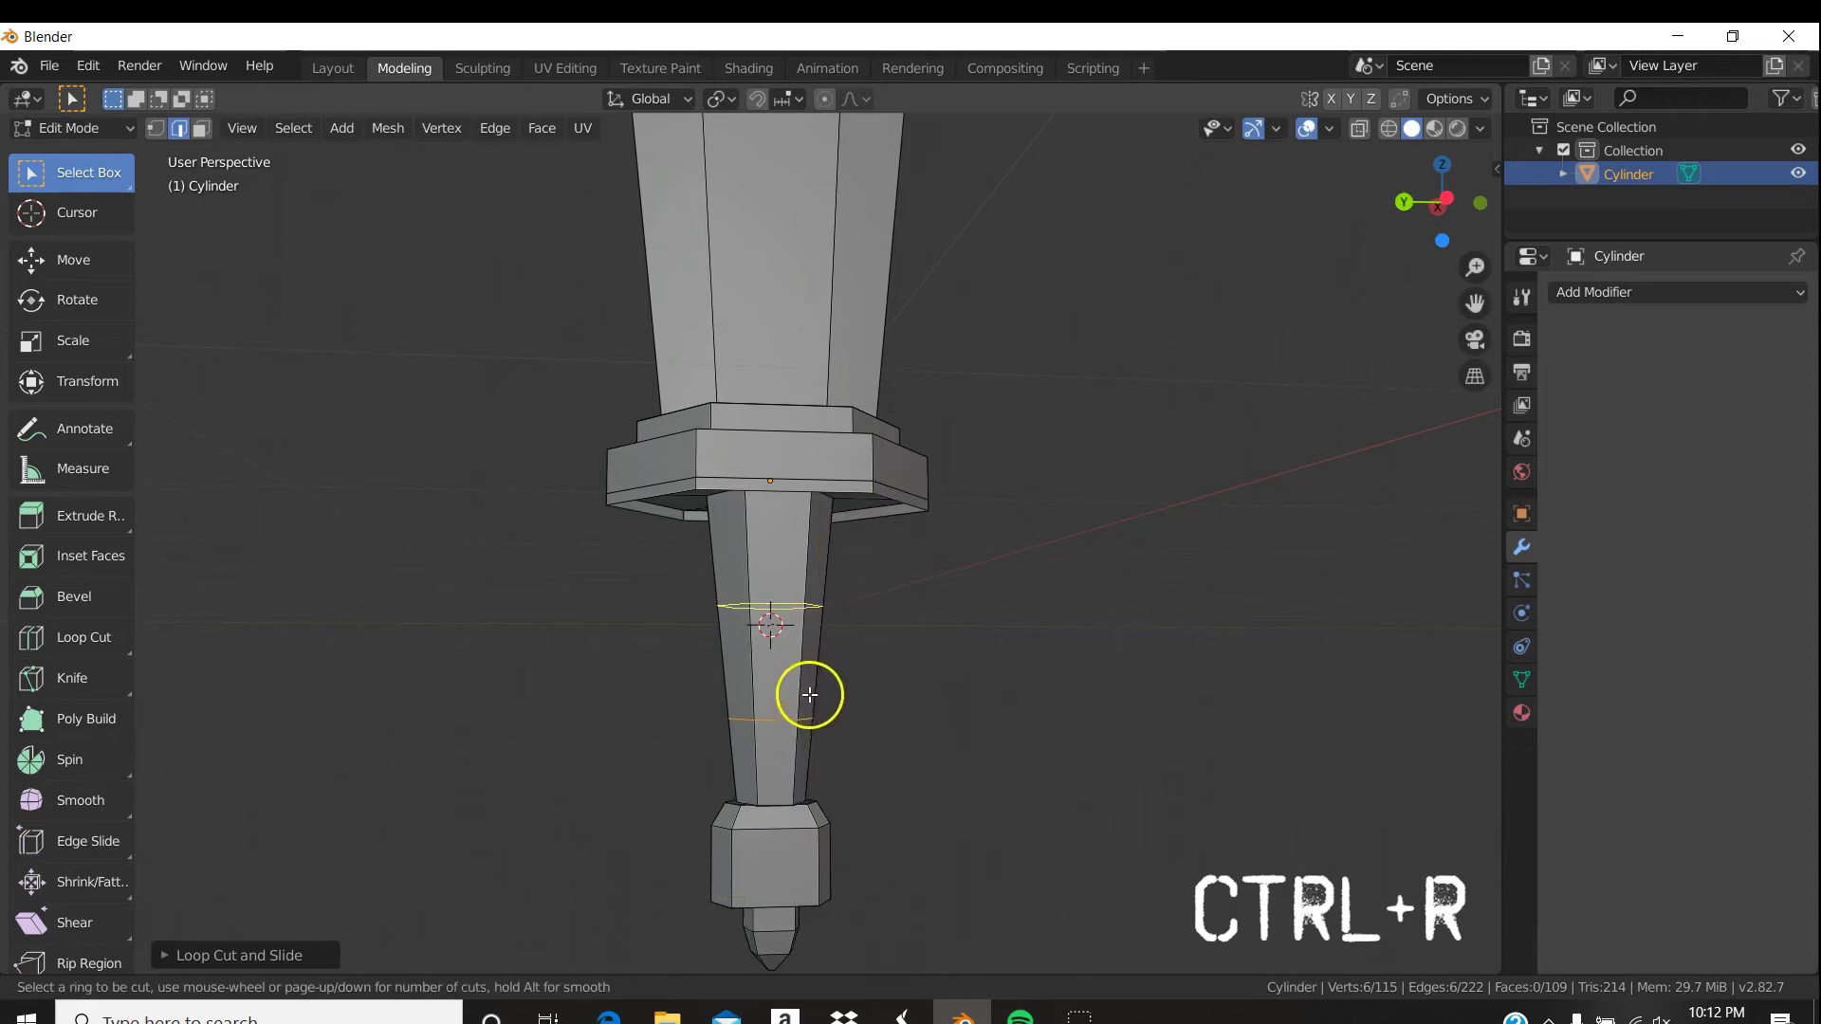
{"action": "left_click_drag", "start_coordinate": [812, 686], "coordinate": [813, 721]}
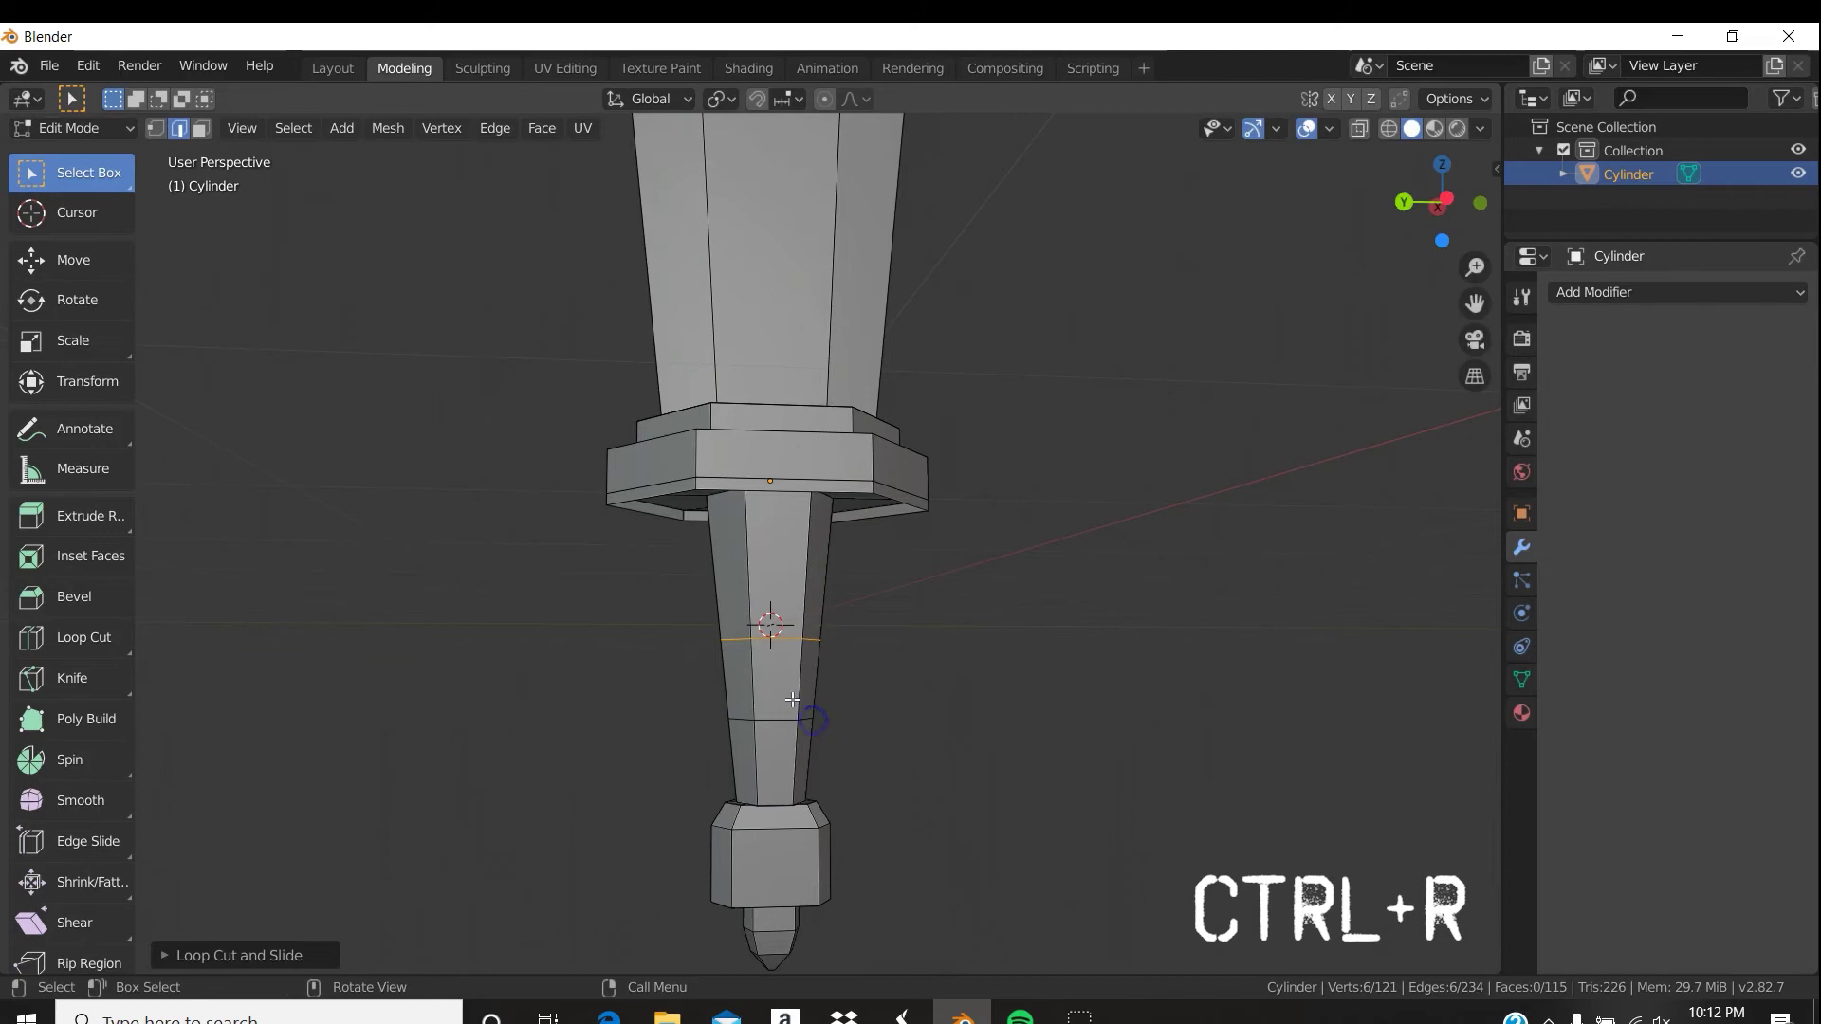
In face selection mode, select the ring of faces between the two loop cuts on the grip.
{"action": "left_click", "coordinate": [784, 691]}
{"action": "key", "text": "3"}
{"action": "left_click", "coordinate": [783, 693]}
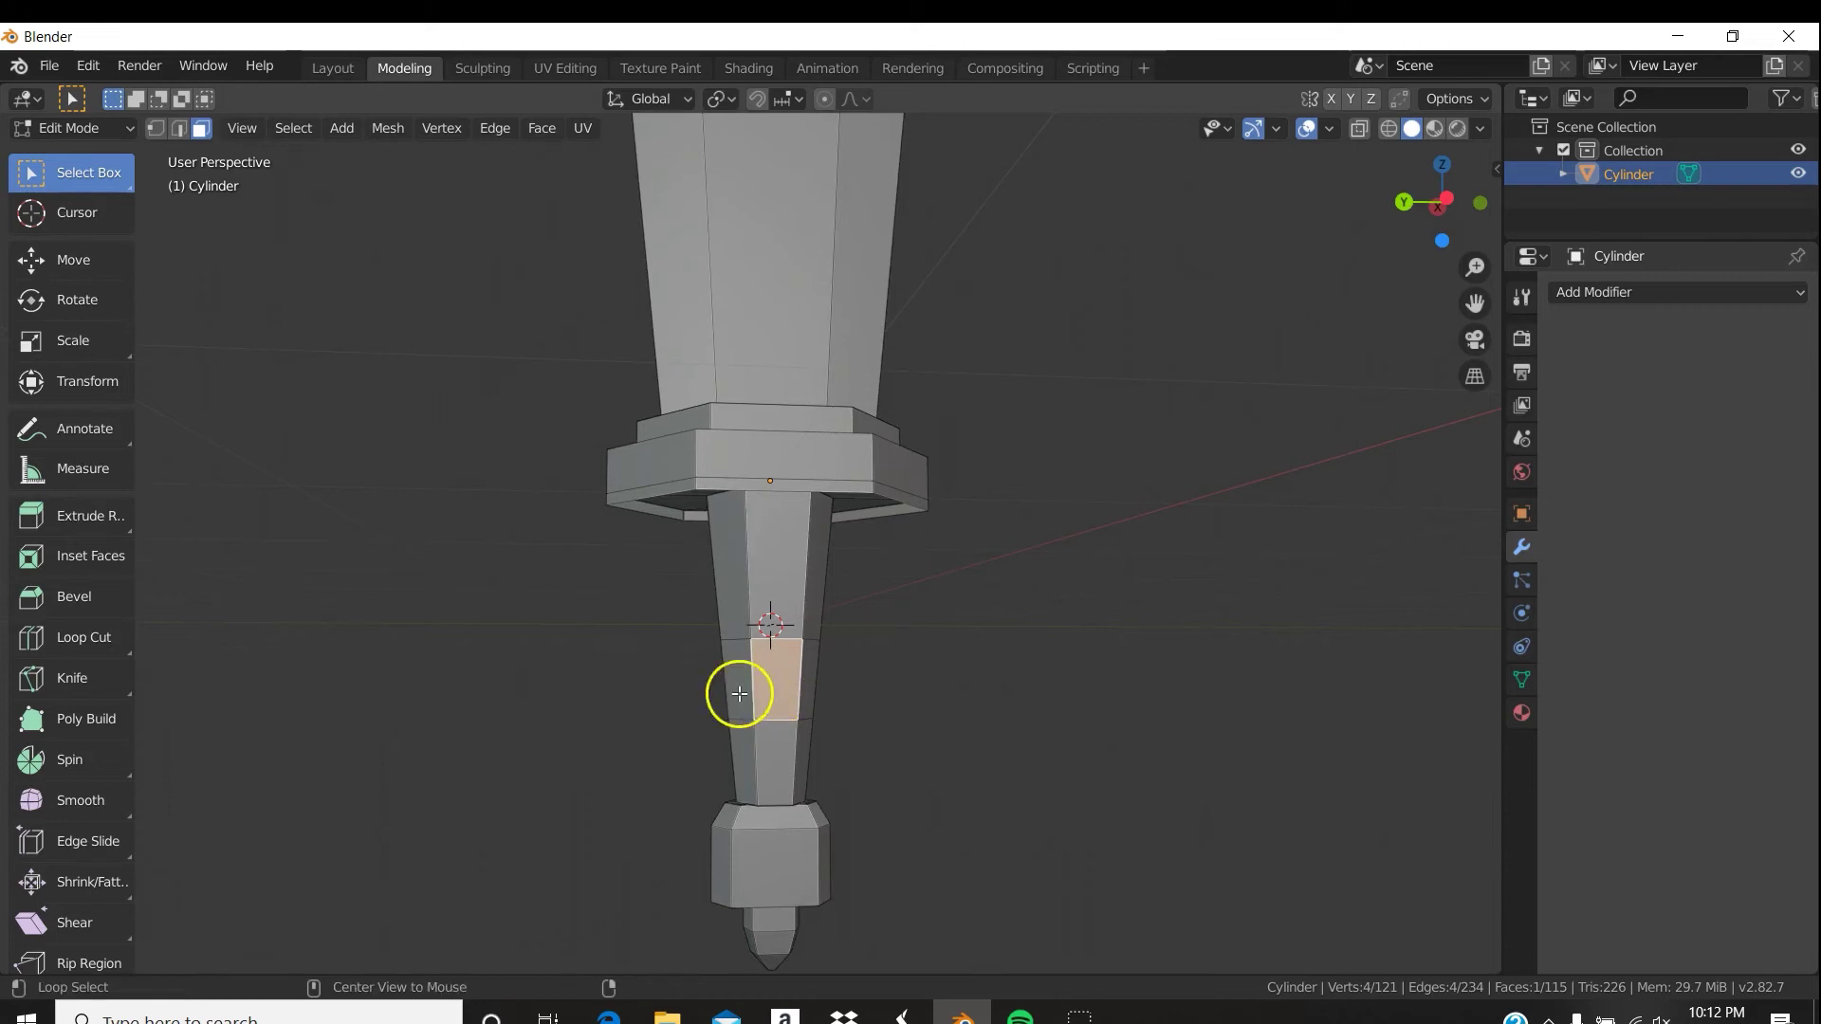
{"action": "left_click", "coordinate": [739, 693], "text": "alt"}
{"action": "middle_click_drag", "start_coordinate": [902, 691], "coordinate": [939, 707]}
{"action": "middle_click_drag", "start_coordinate": [834, 465], "coordinate": [827, 457]}
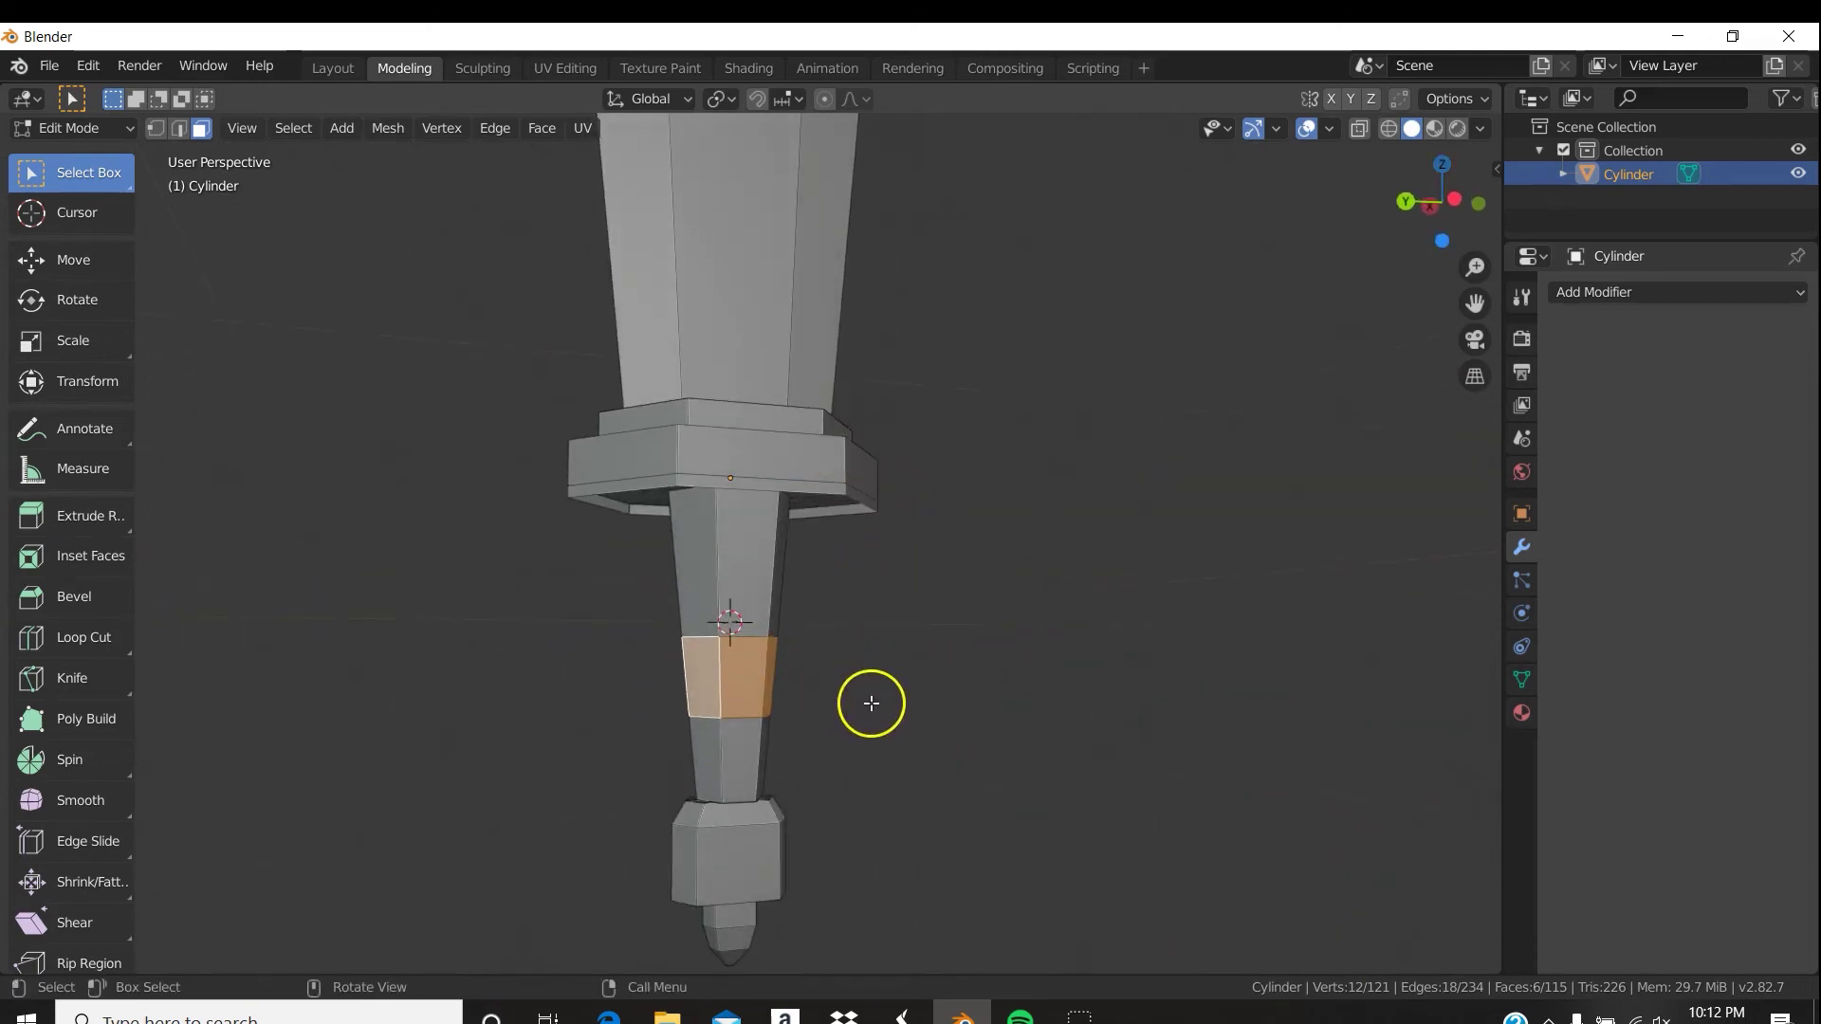
Try extruding the selected face ring along the default normal axis, and undo the extrusion.
{"action": "key", "text": "e"}
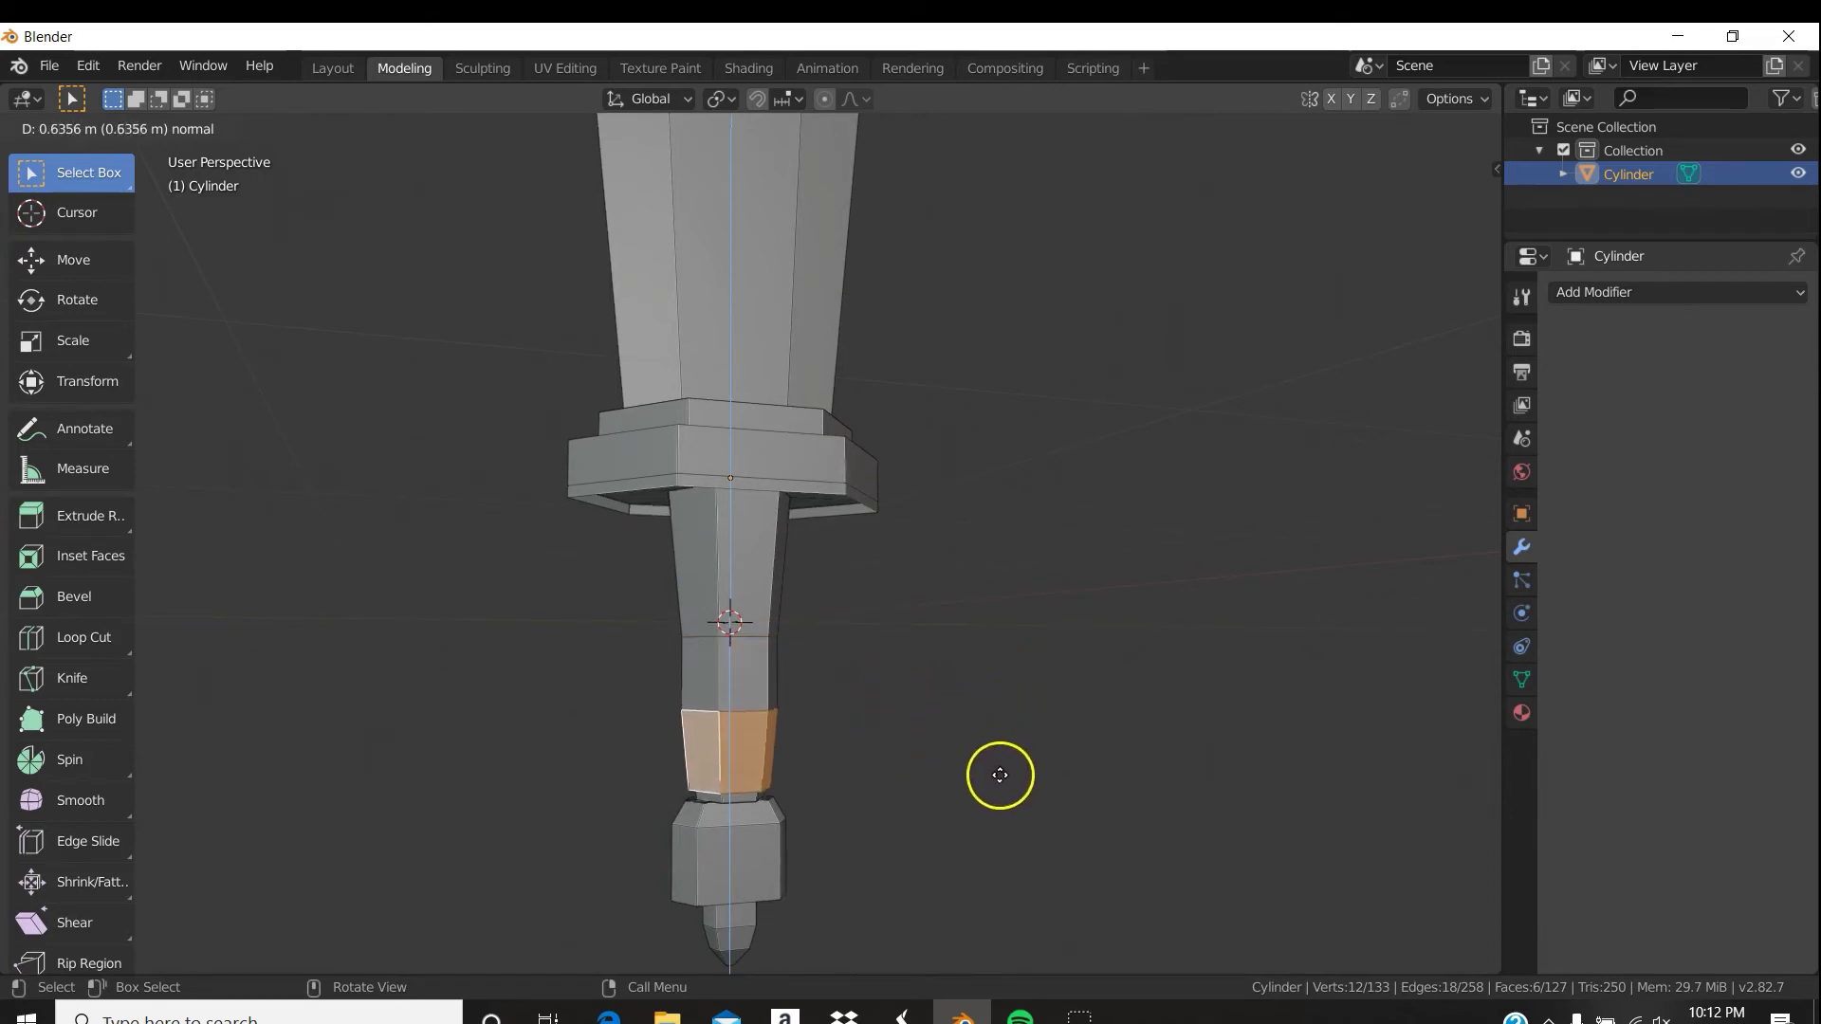
{"action": "left_click", "coordinate": [965, 706]}
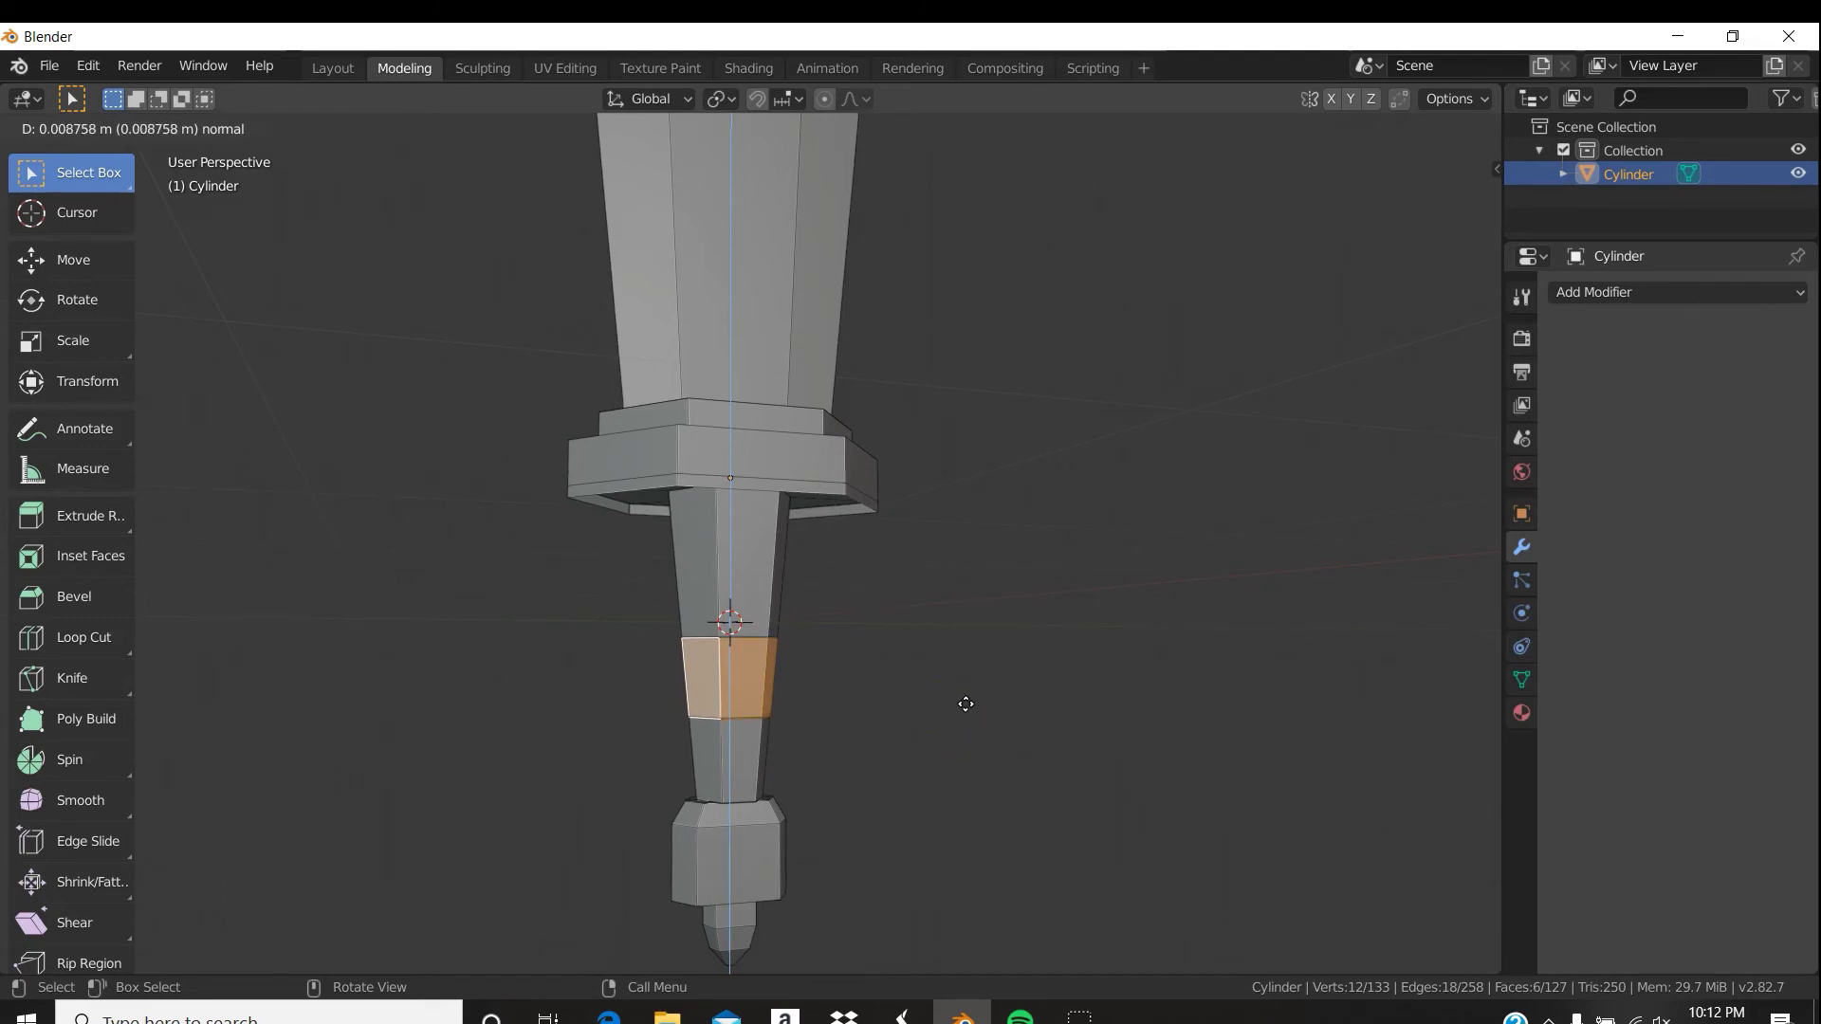
{"action": "left_click", "coordinate": [966, 704]}
{"action": "key", "text": "ctrl+z"}
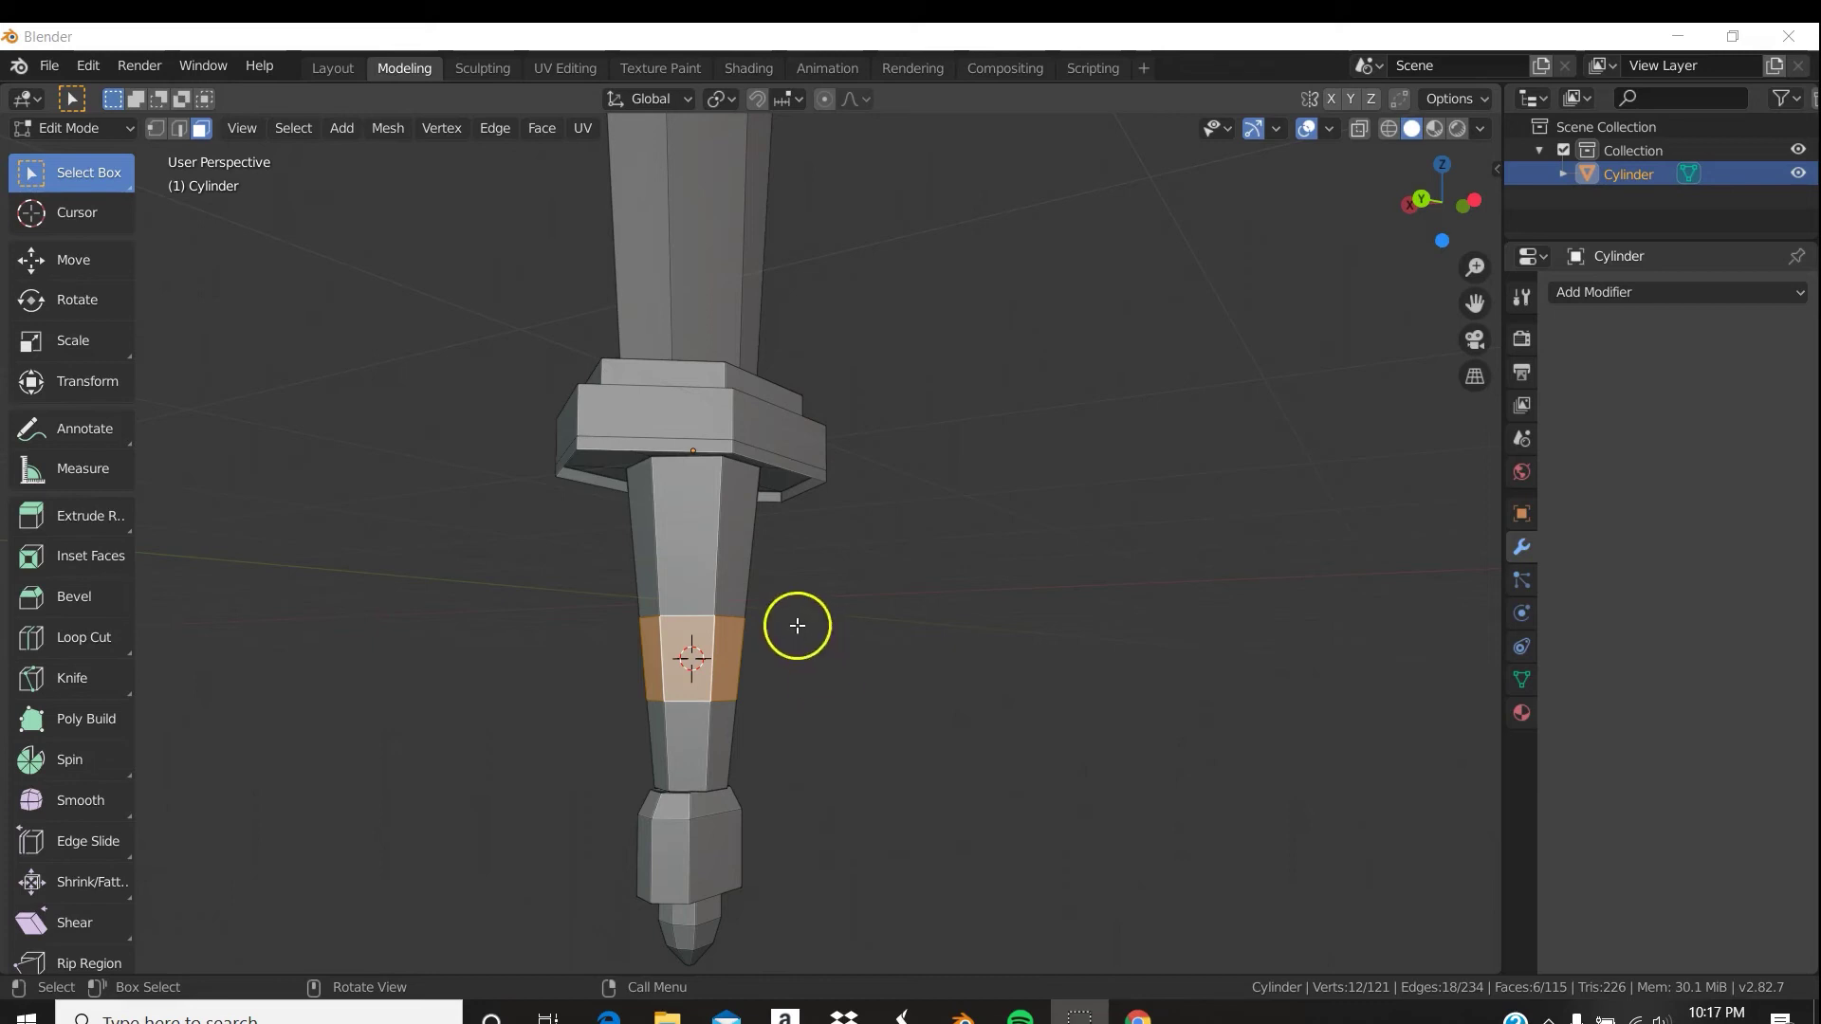
Reselect the face ring between the grip's loop cuts and extrude it in place without offsetting it.
{"action": "left_click", "coordinate": [719, 657]}
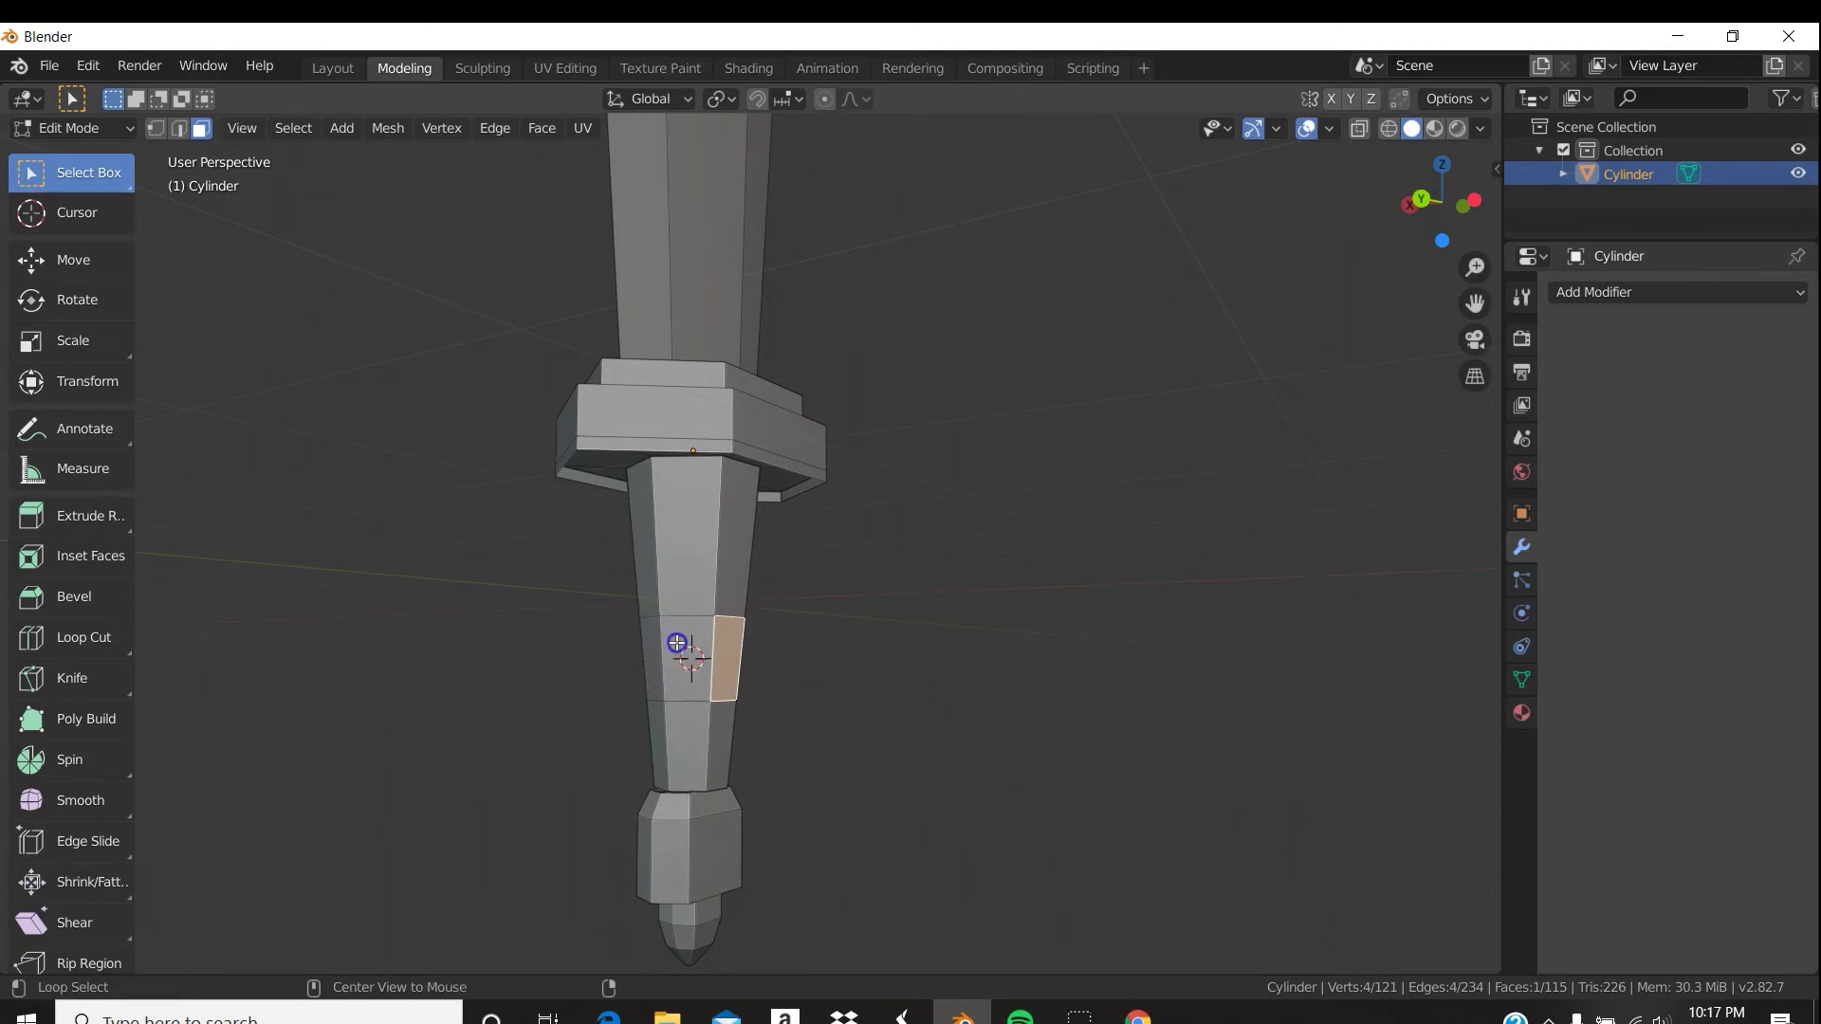
{"action": "left_click", "coordinate": [677, 644], "text": "alt"}
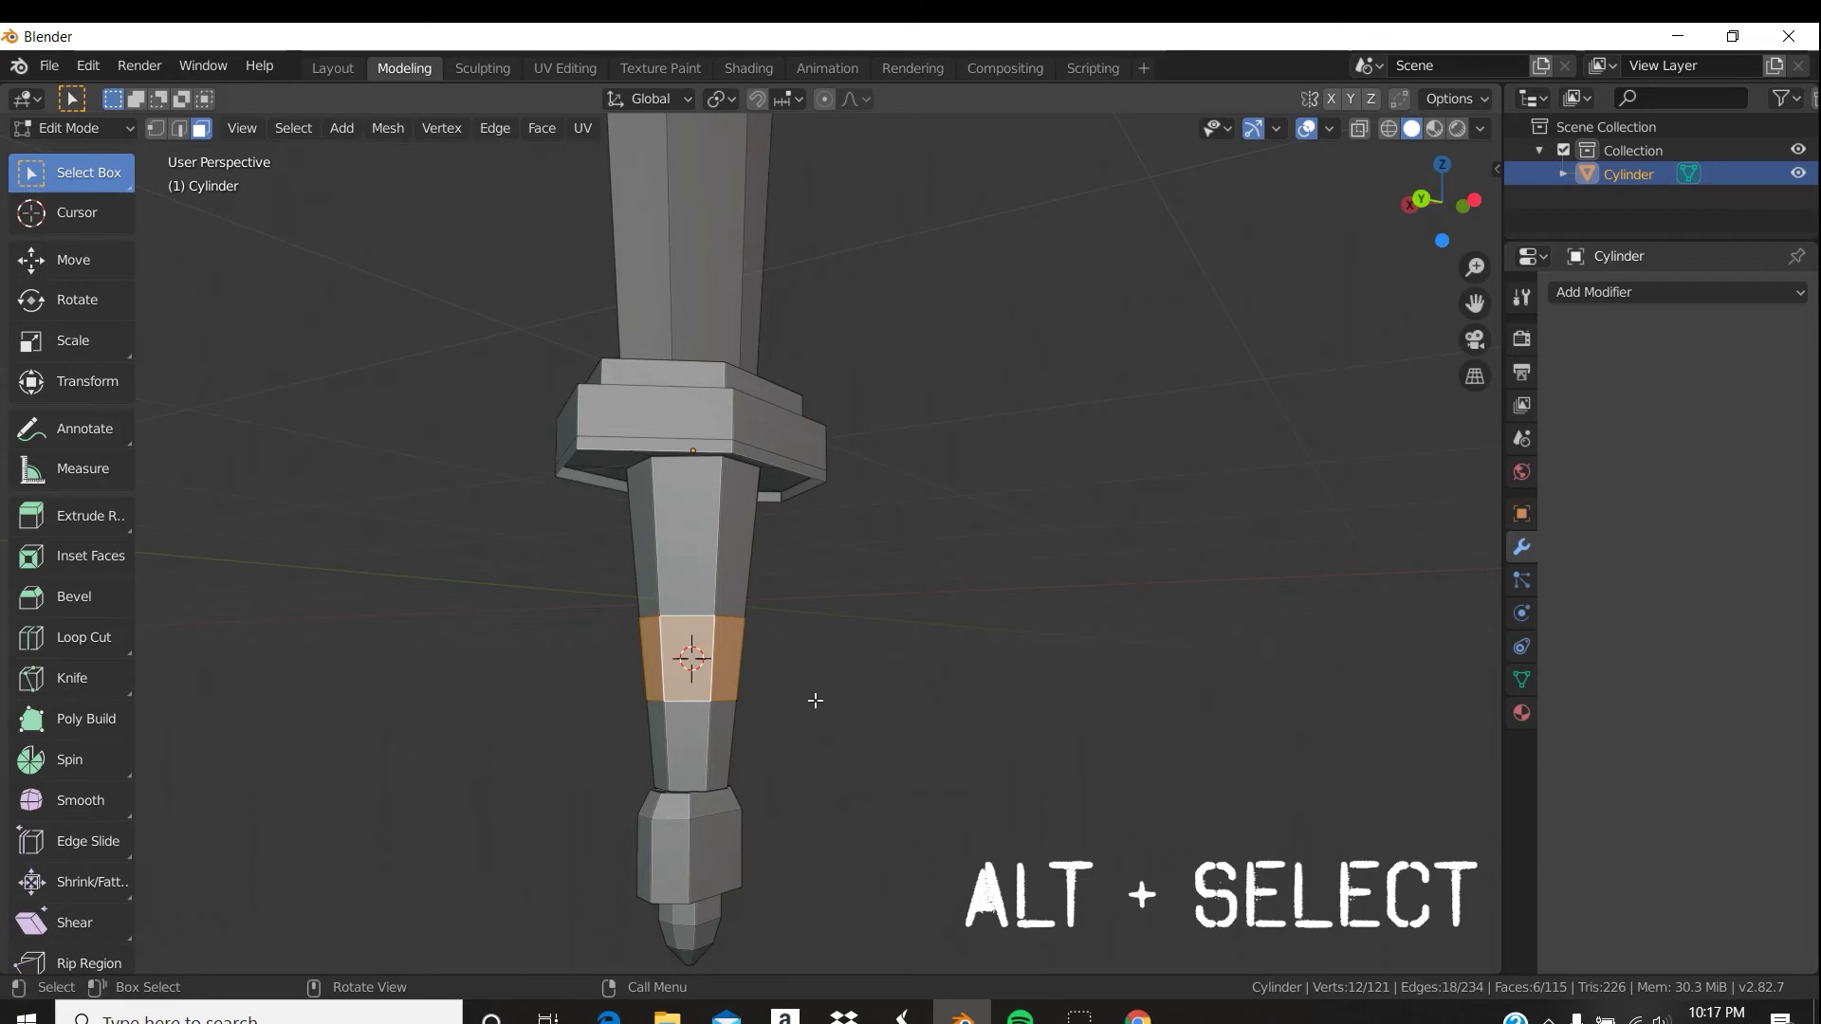
{"action": "key", "text": "e"}
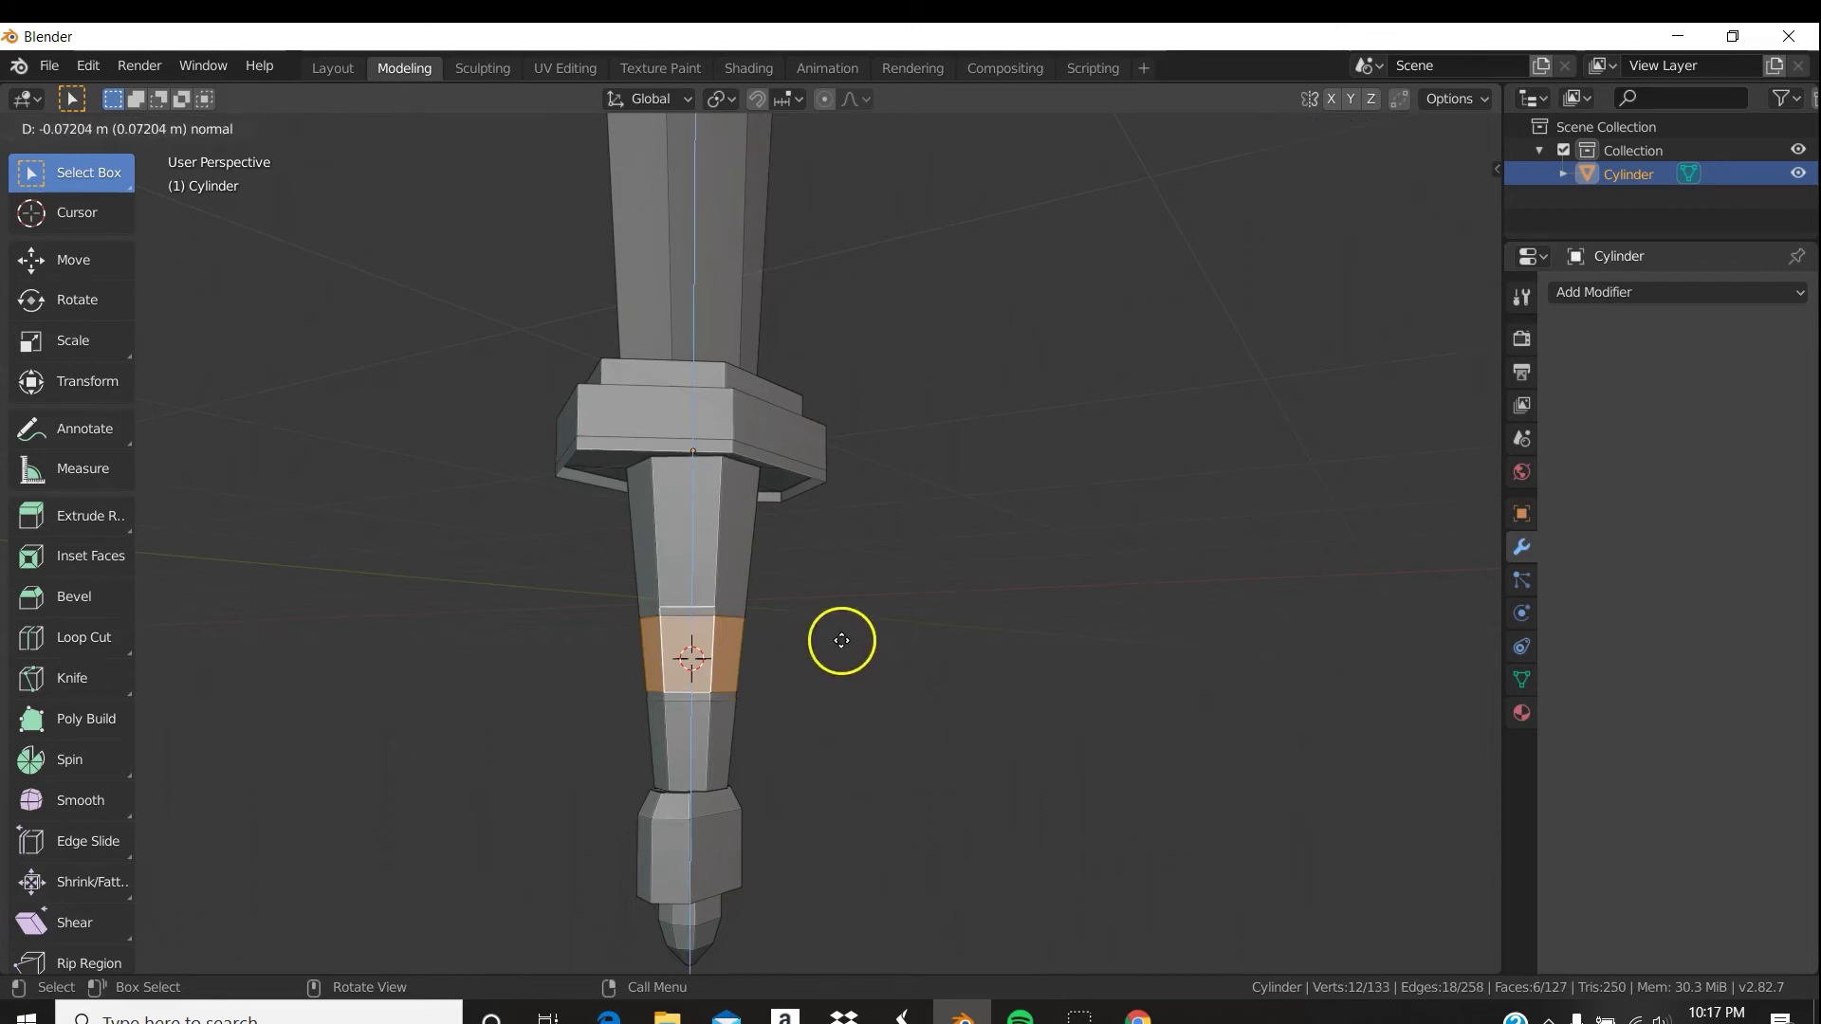
{"action": "left_click", "coordinate": [833, 639]}
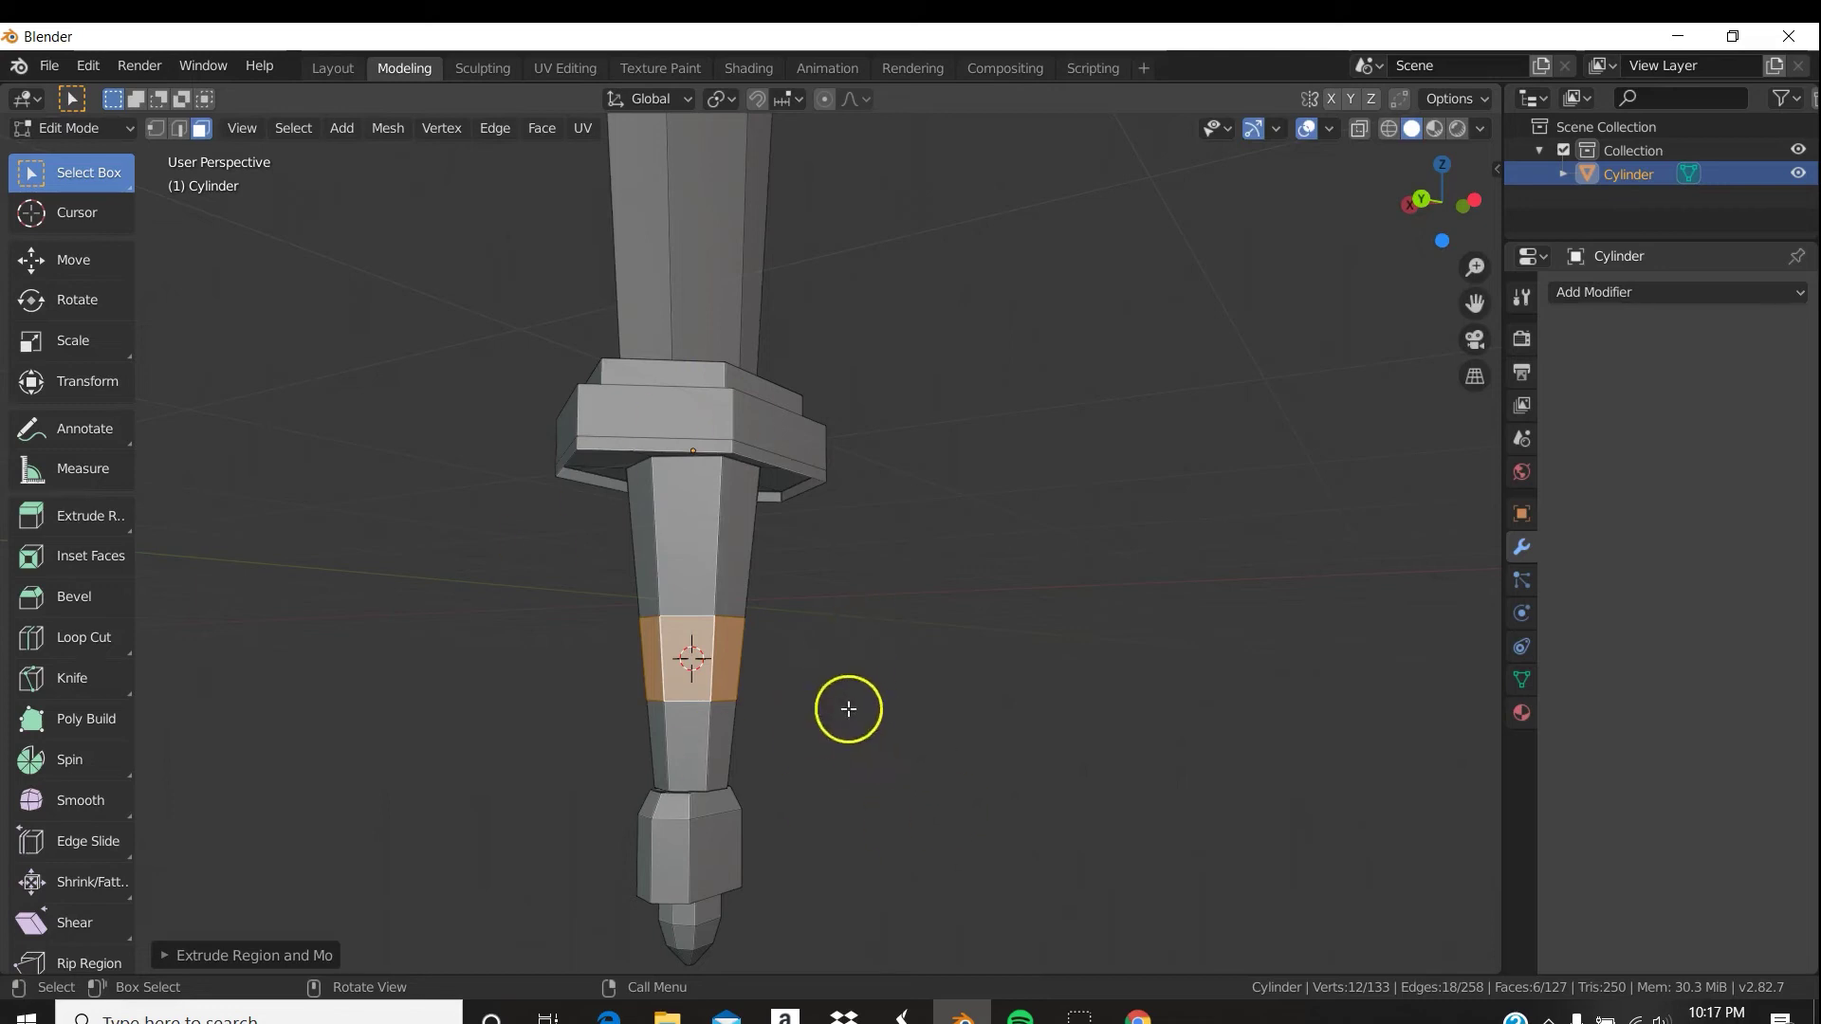
Push the extruded face ring outward with Shrink/Fatten to form a raised band around the grip.
{"action": "middle_click_drag", "start_coordinate": [733, 662], "coordinate": [874, 679]}
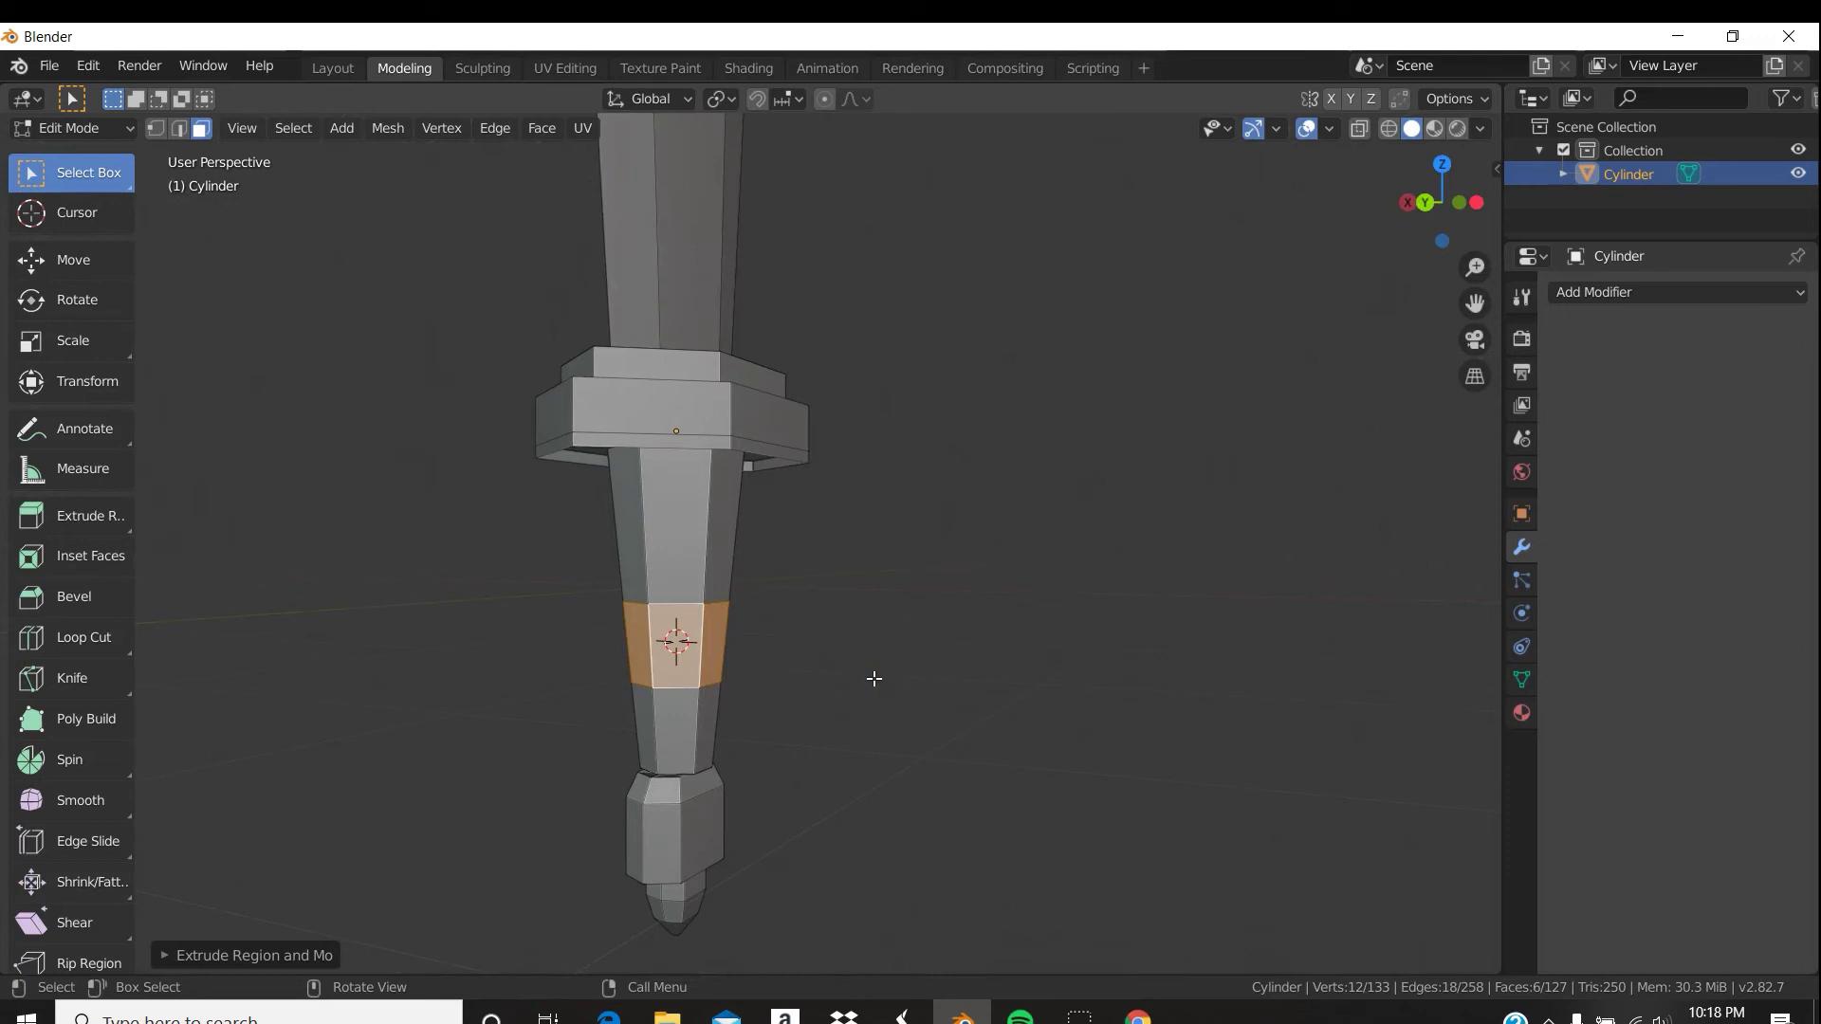
{"action": "key", "text": "alt+s"}
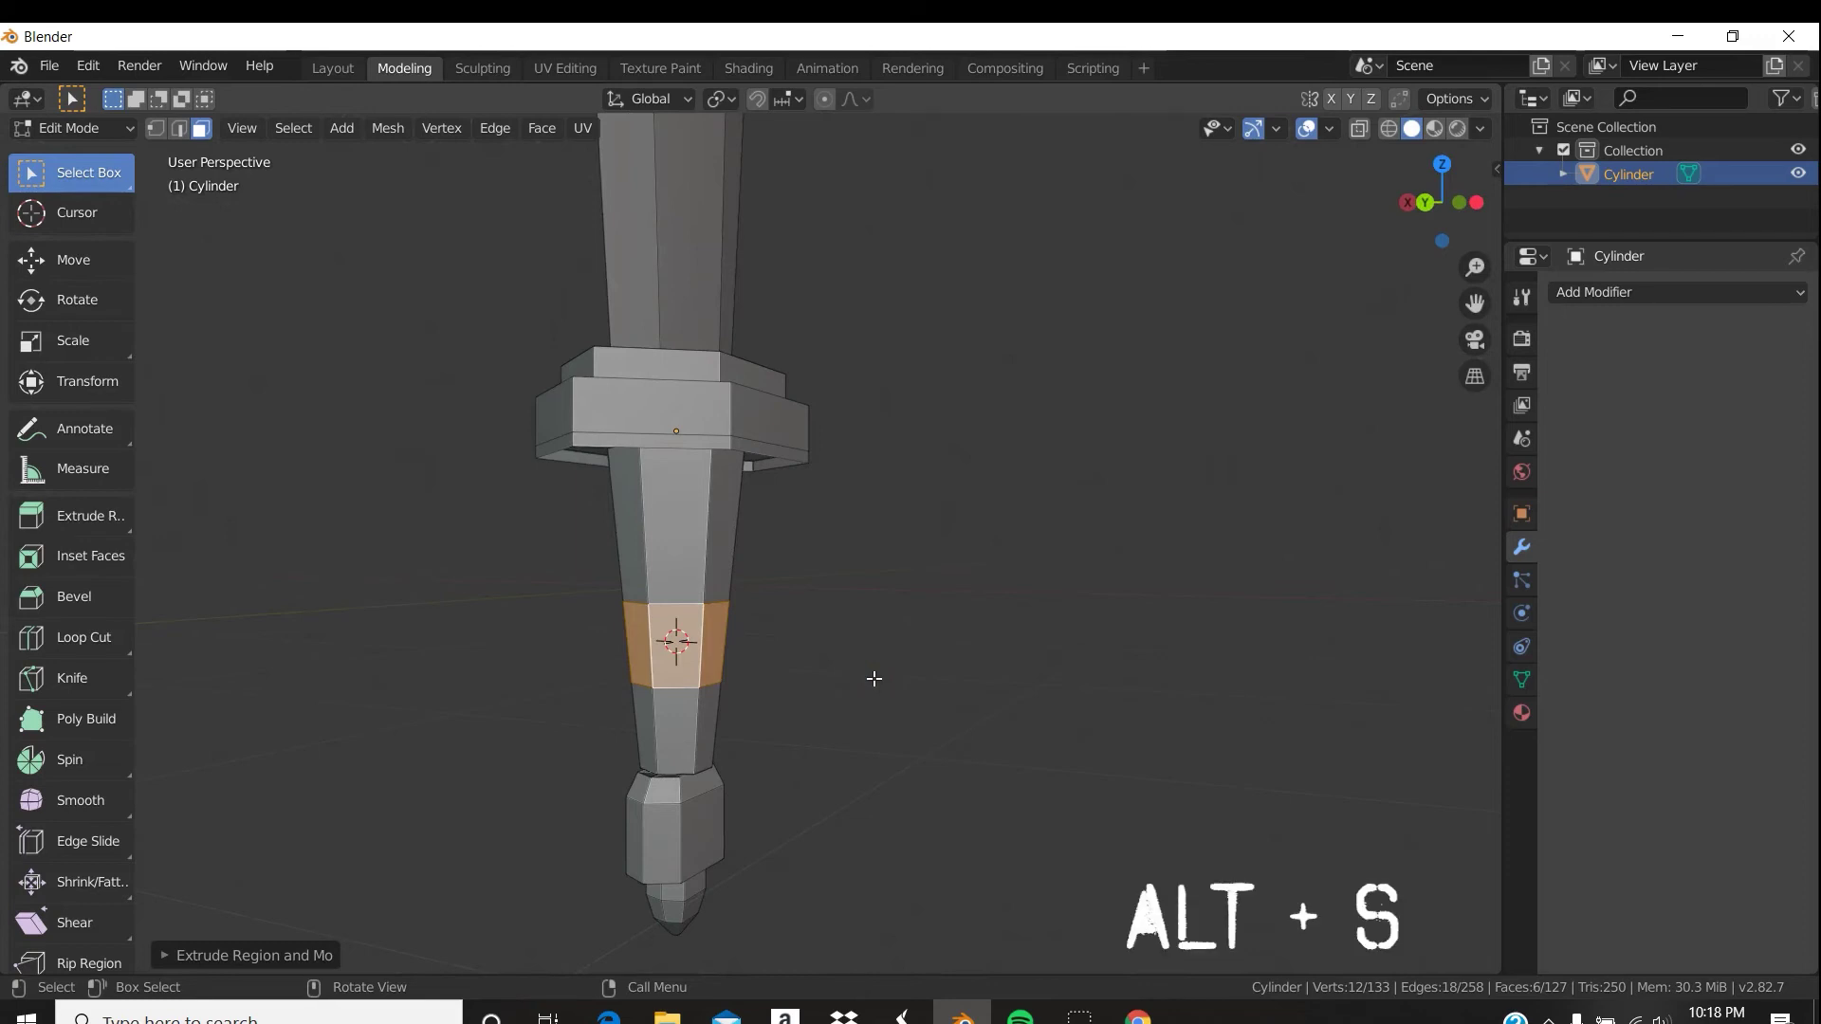
{"action": "key", "text": "alt+s"}
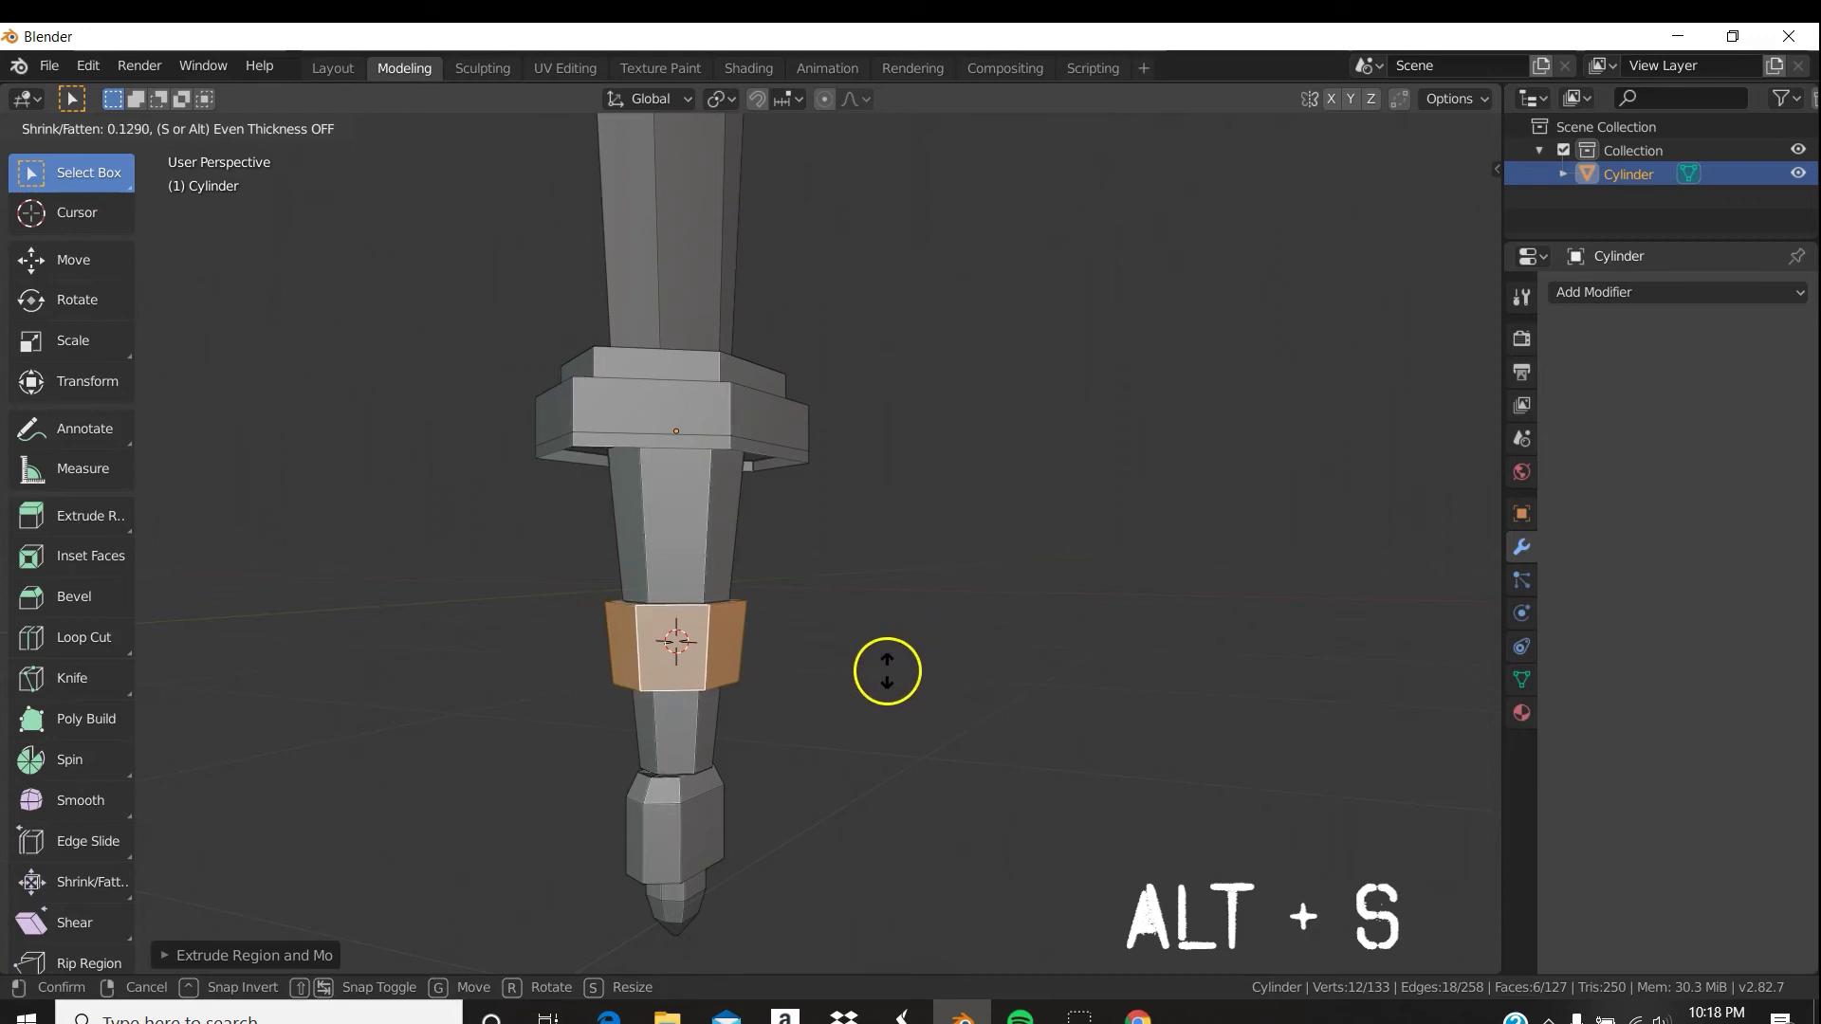
{"action": "left_click", "coordinate": [894, 665]}
Inspect the raised band from several sides and scale it down slightly.
{"action": "middle_click_drag", "start_coordinate": [911, 670], "coordinate": [802, 763]}
{"action": "middle_click_drag", "start_coordinate": [846, 418], "coordinate": [882, 622]}
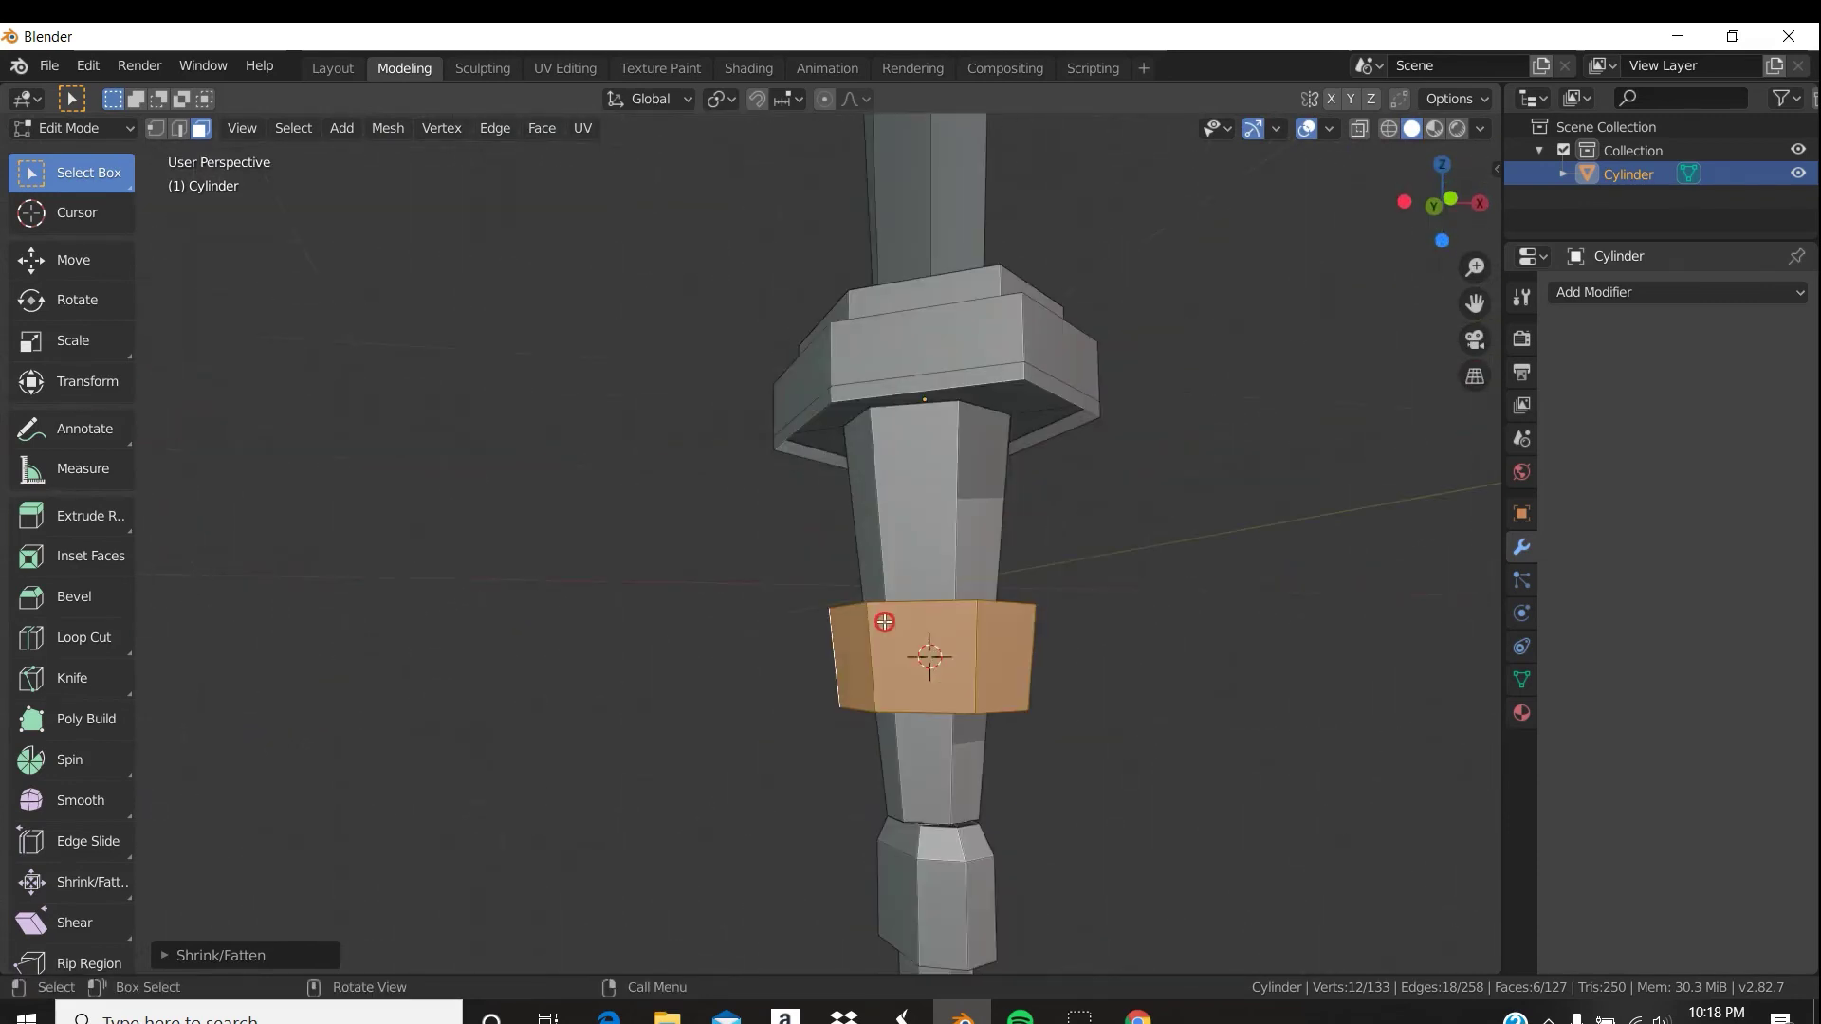
{"action": "middle_click_drag", "start_coordinate": [1053, 728], "coordinate": [1066, 694], "text": "alt"}
{"action": "middle_click_drag", "start_coordinate": [939, 610], "coordinate": [873, 516]}
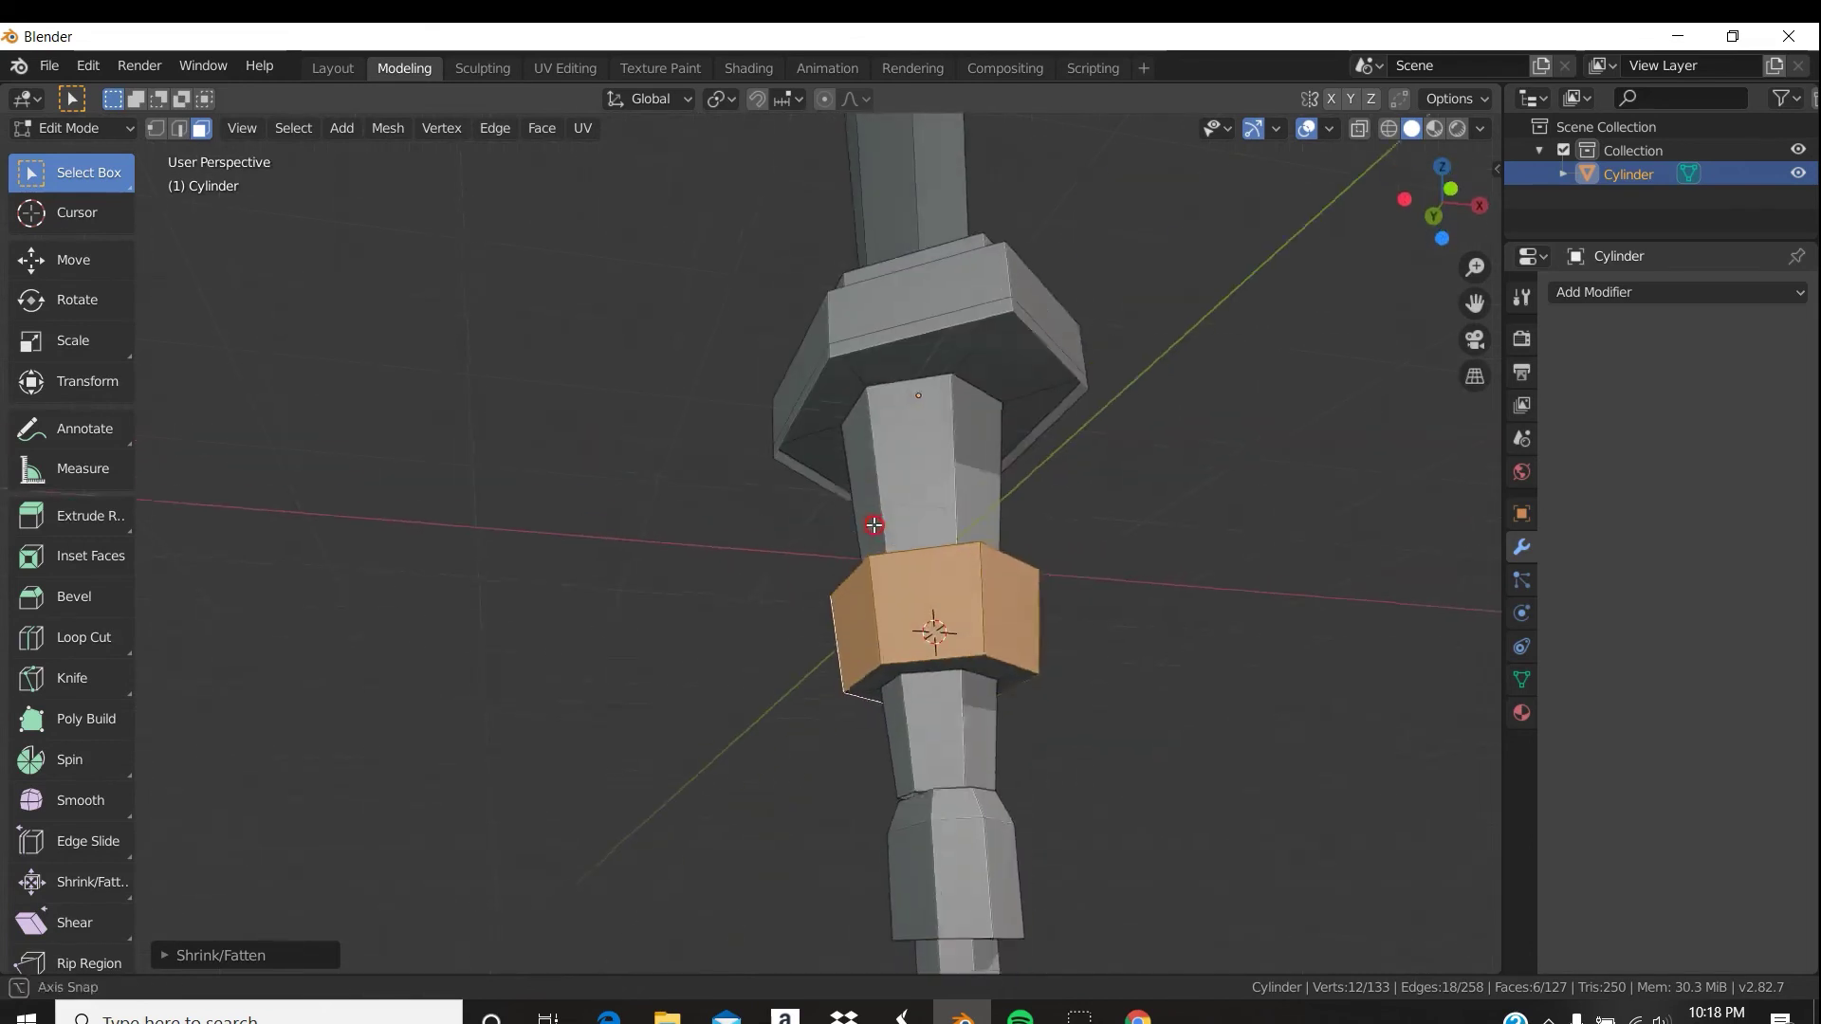
{"action": "middle_click_drag", "start_coordinate": [1033, 736], "coordinate": [1130, 918], "text": "ctrl"}
{"action": "middle_click_drag", "start_coordinate": [1089, 417], "coordinate": [1033, 614], "text": "ctrl"}
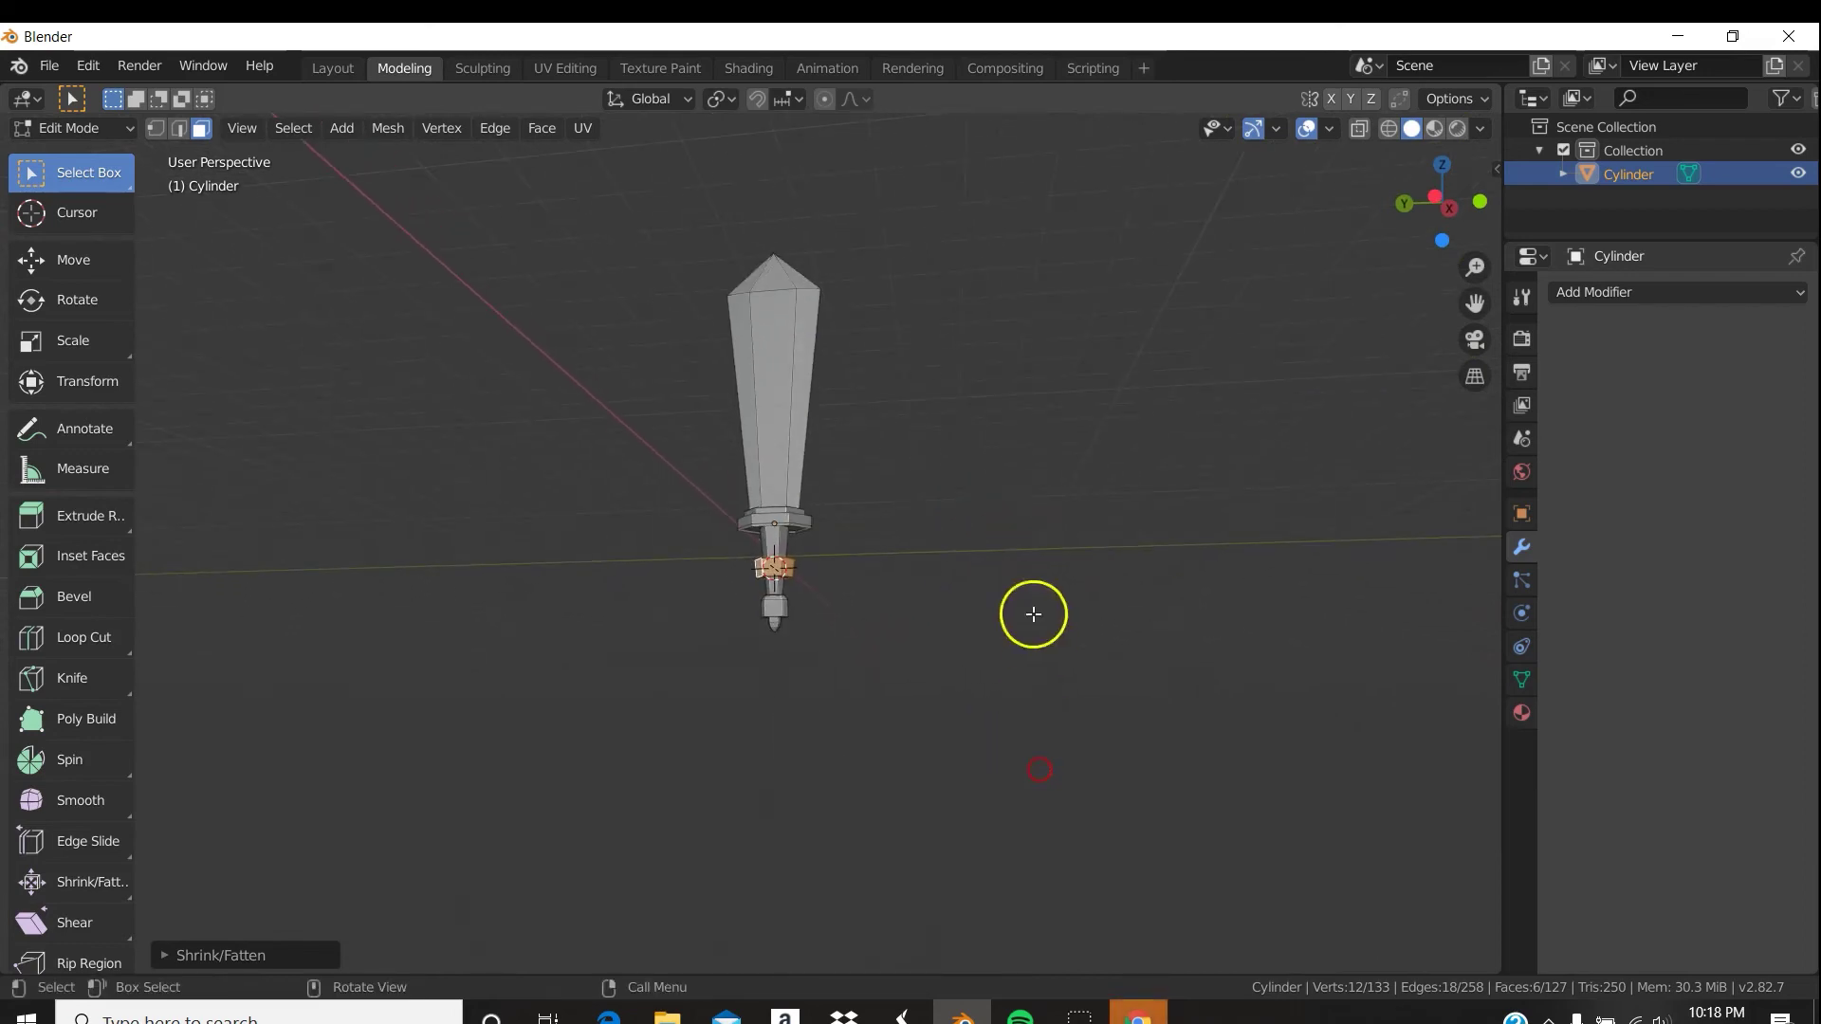
{"action": "mouse_move", "coordinate": [993, 492]}
{"action": "middle_mouse_down"}
{"action": "mouse_move", "coordinate": [964, 509]}
{"action": "mouse_move", "coordinate": [1028, 496]}
{"action": "middle_mouse_up"}
{"action": "mouse_move", "coordinate": [862, 468]}
{"action": "middle_mouse_down"}
{"action": "mouse_move", "coordinate": [862, 484]}
{"action": "mouse_move", "coordinate": [865, 449]}
{"action": "middle_mouse_up"}
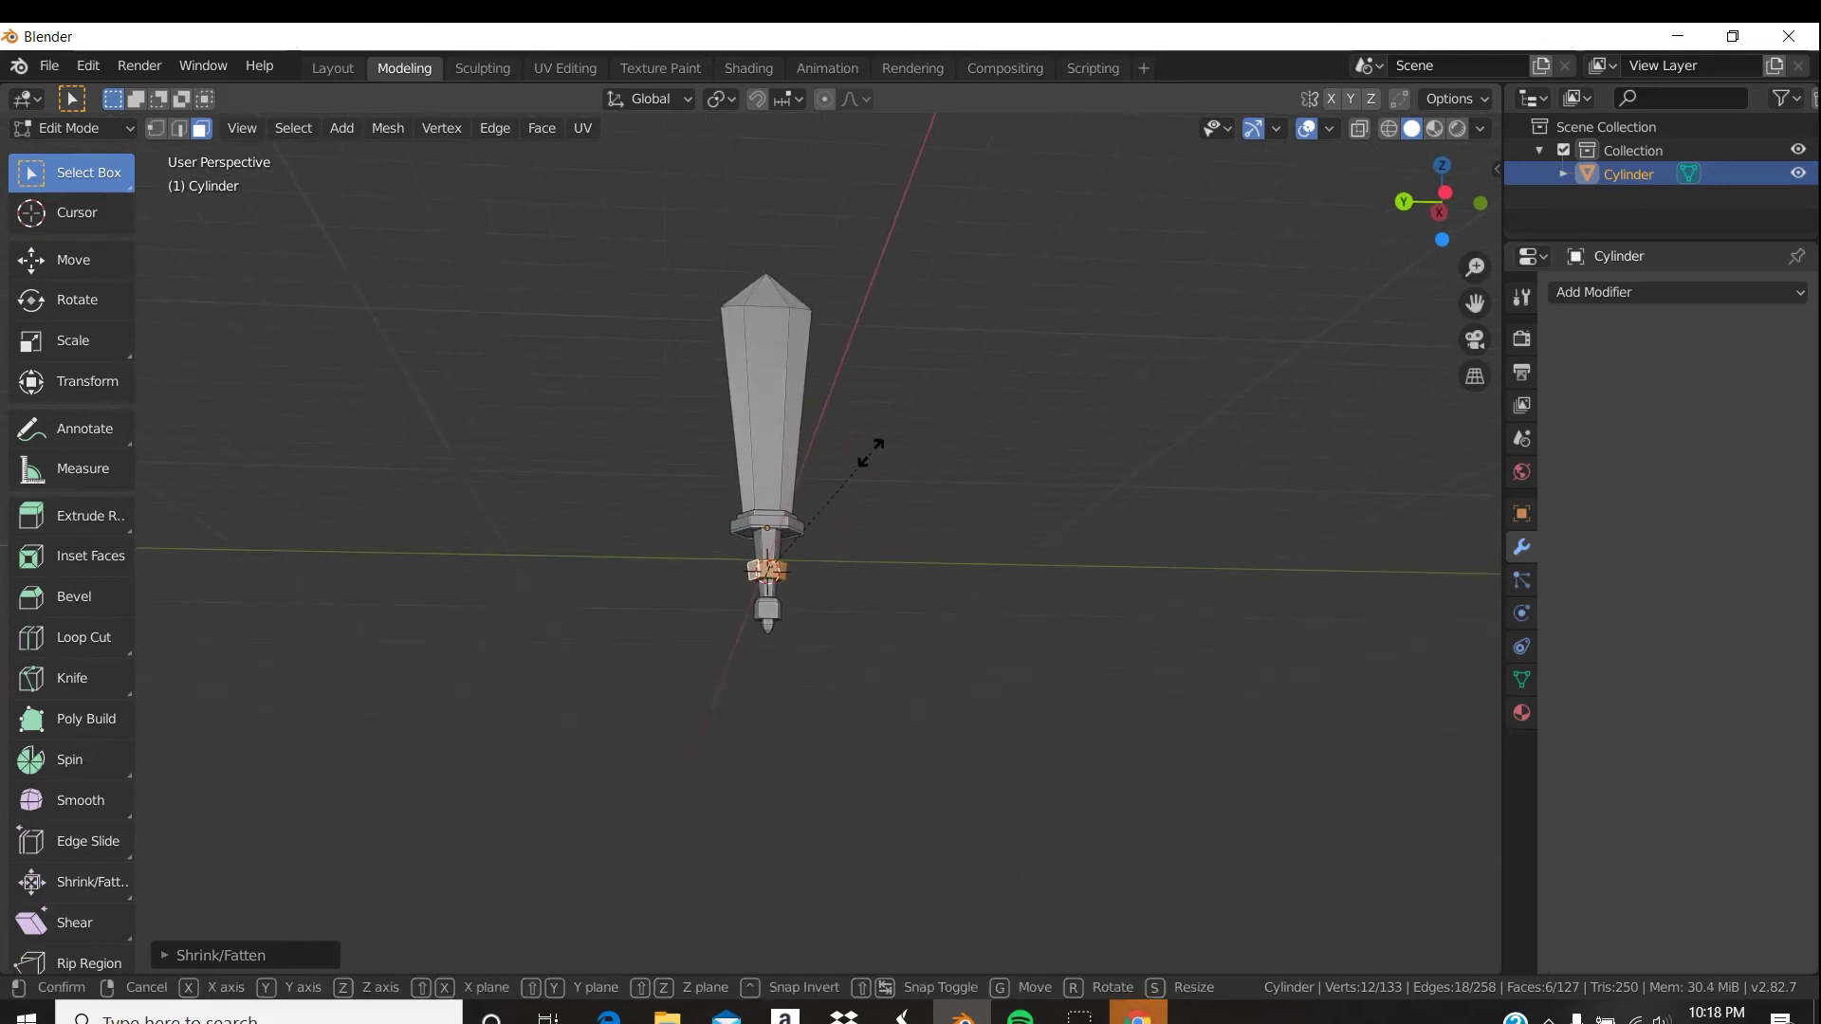
{"action": "key", "text": "s"}
{"action": "left_click", "coordinate": [834, 459]}
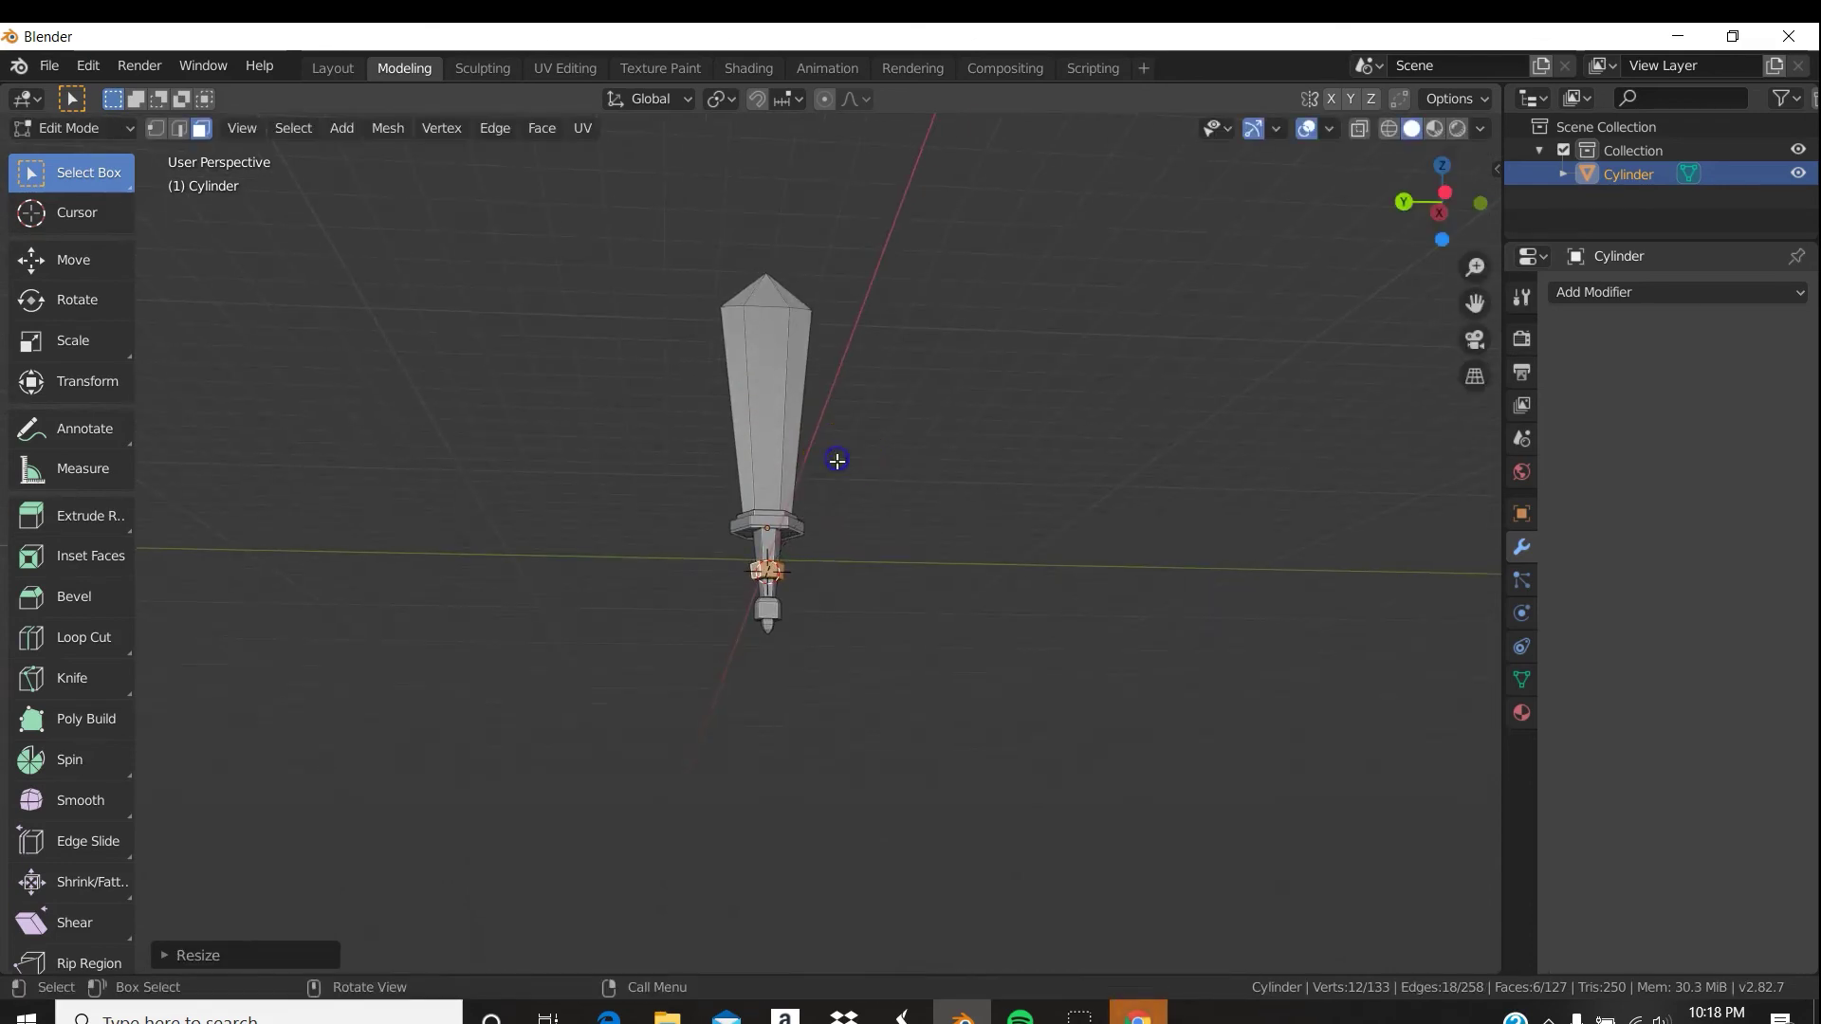
{"action": "scroll", "coordinate": [928, 569], "scroll_direction": "up", "scroll_amount": 7}
{"action": "middle_click_drag", "start_coordinate": [1005, 521], "coordinate": [988, 573]}
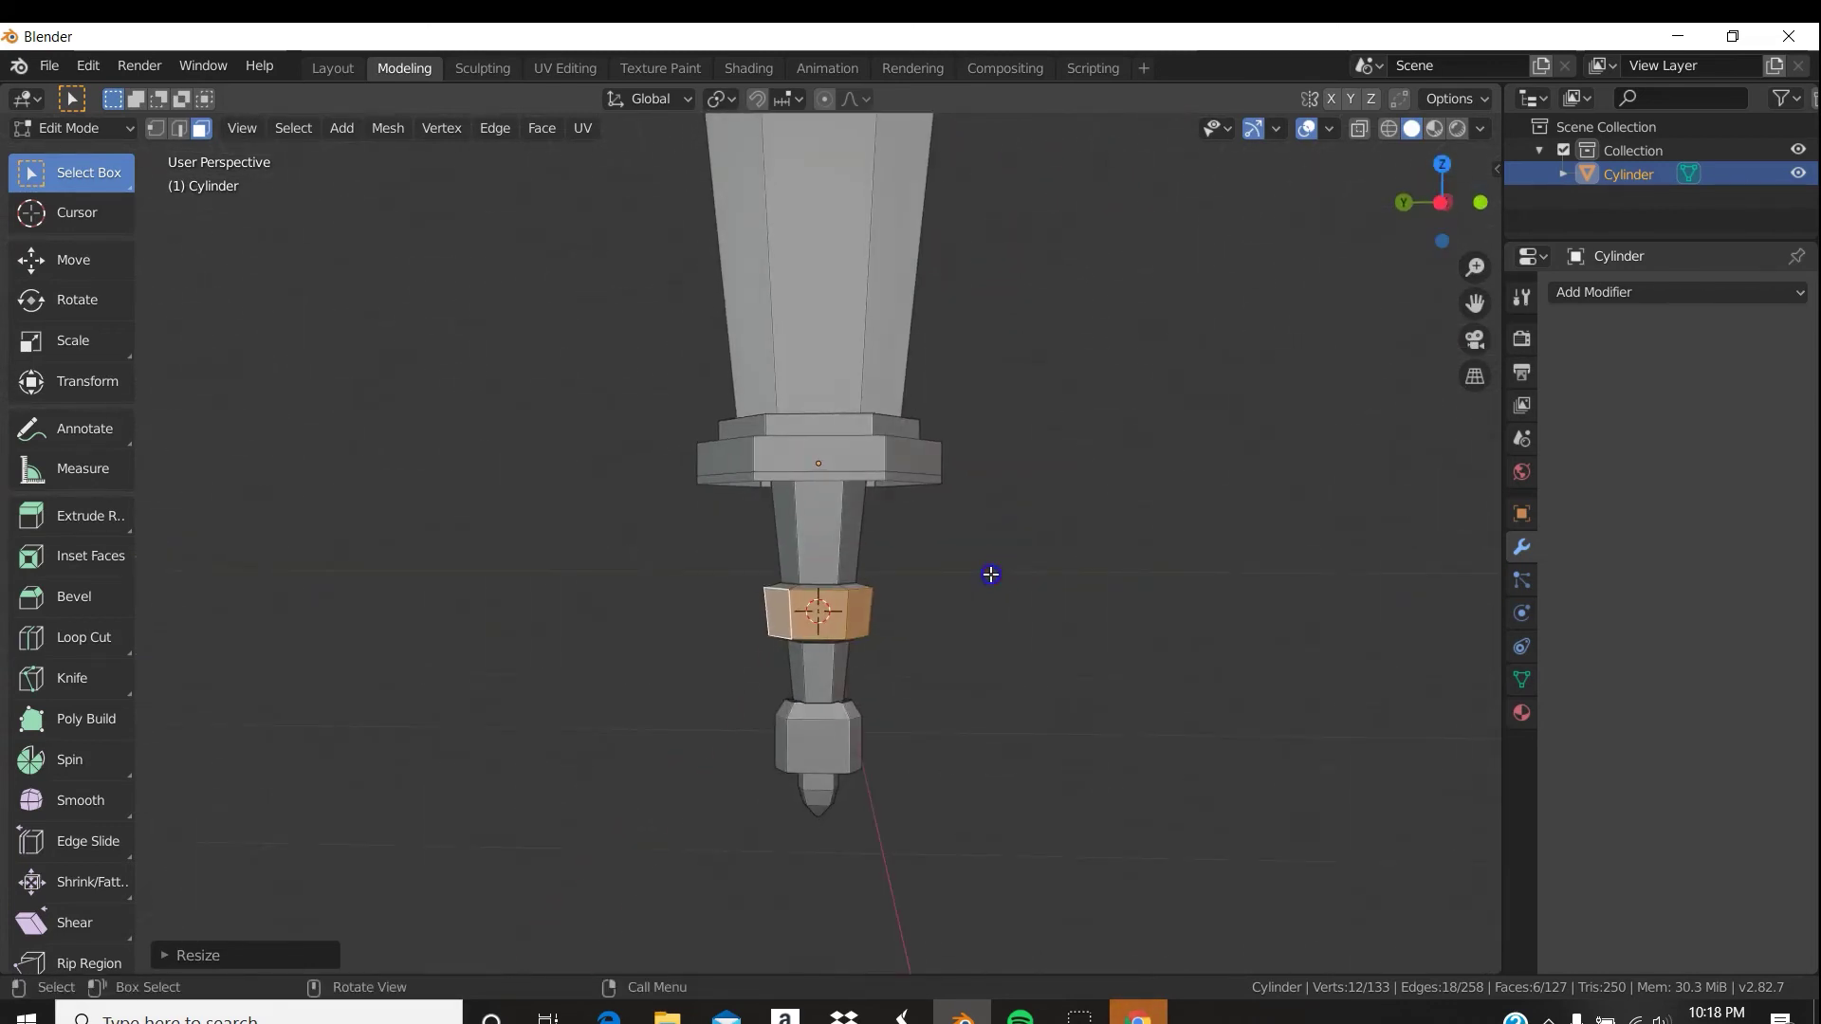
In edge selection mode, select both the upper and lower outer edge loops of the grip's raised band.
{"action": "left_click", "coordinate": [866, 683]}
{"action": "middle_click_drag", "start_coordinate": [873, 576], "coordinate": [913, 594]}
{"action": "scroll", "coordinate": [943, 577], "scroll_direction": "up", "scroll_amount": 4}
{"action": "scroll", "coordinate": [951, 510], "scroll_direction": "up", "scroll_amount": 3}
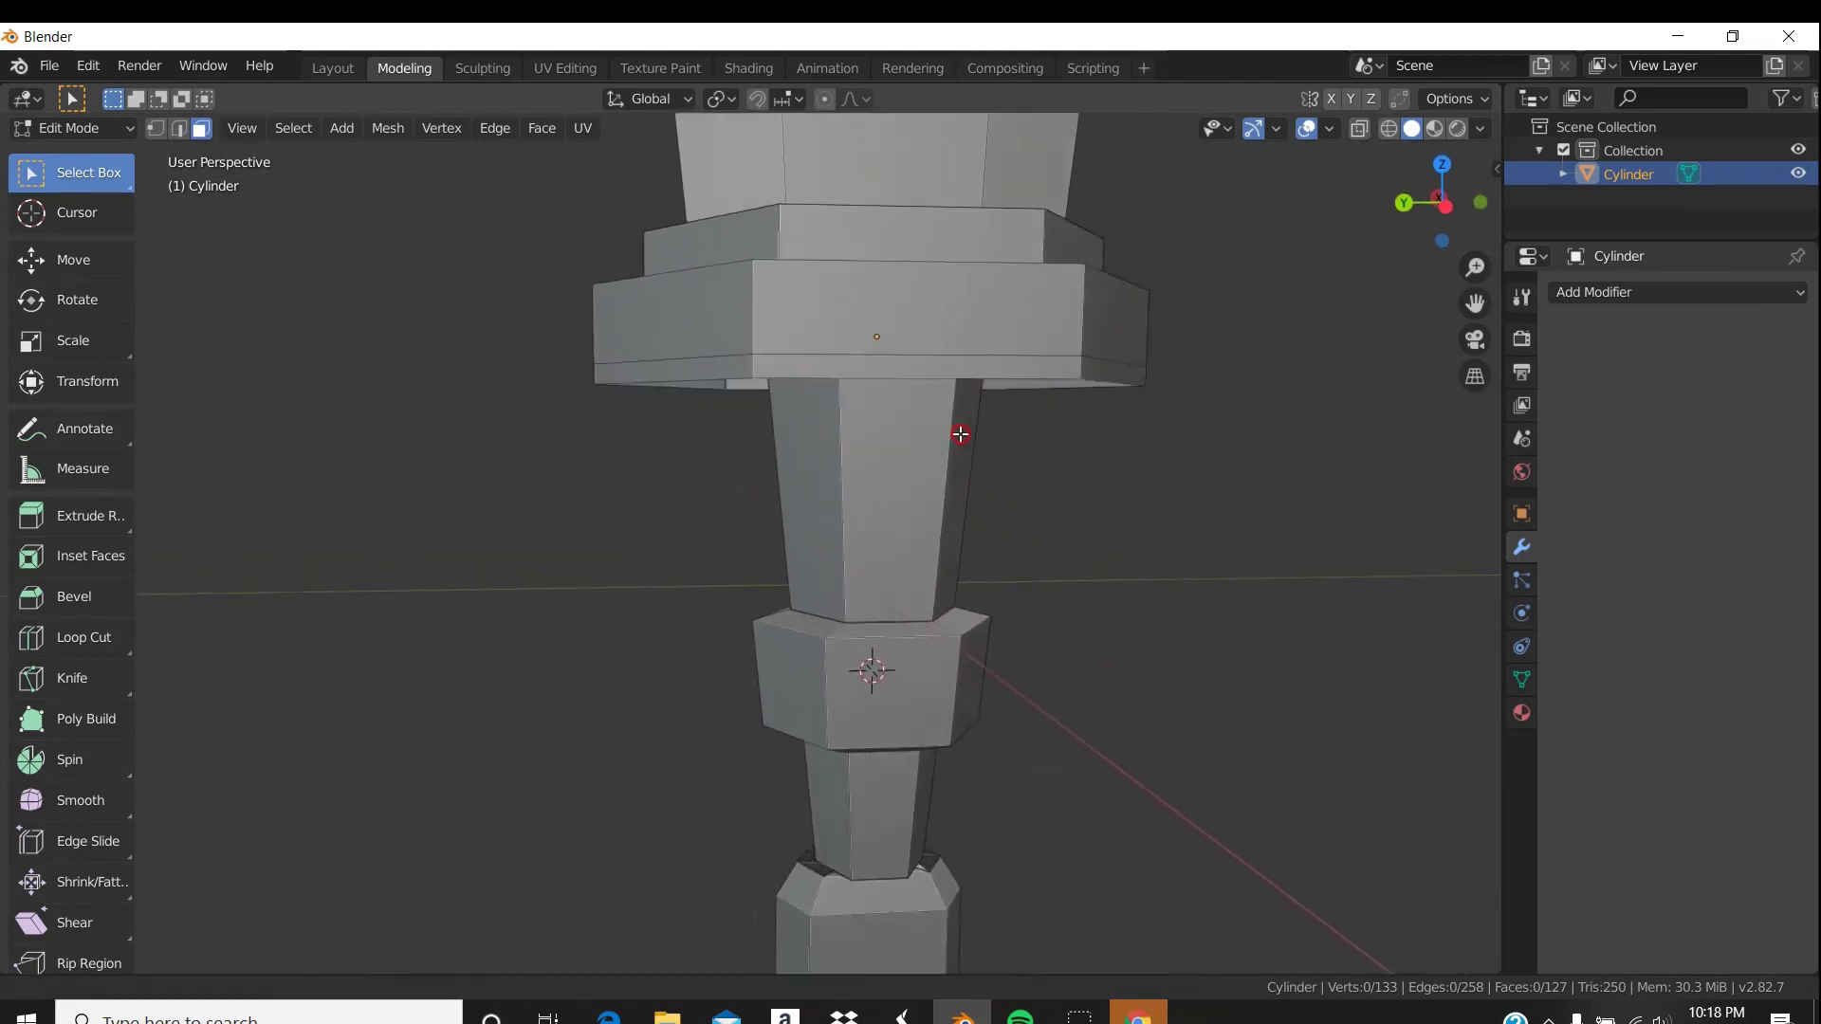
{"action": "middle_click_drag", "start_coordinate": [1085, 610], "coordinate": [902, 557], "text": "ctrl"}
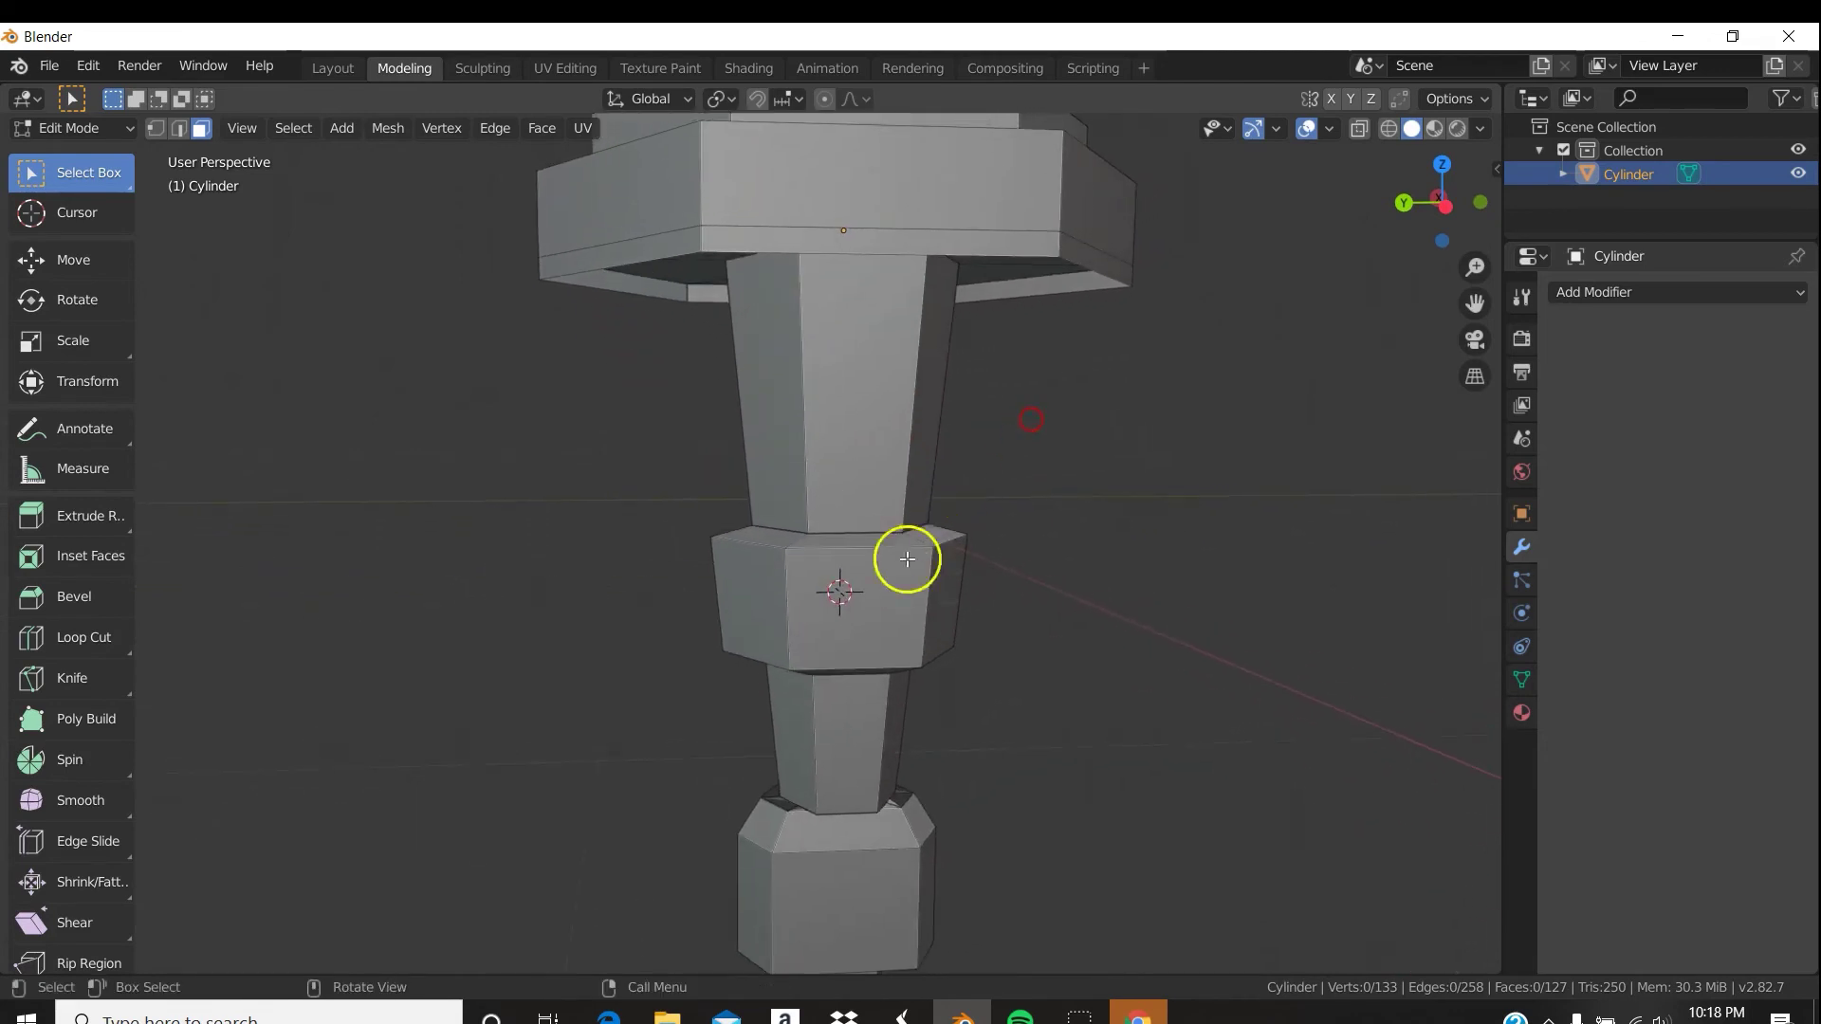
{"action": "left_click", "coordinate": [886, 548]}
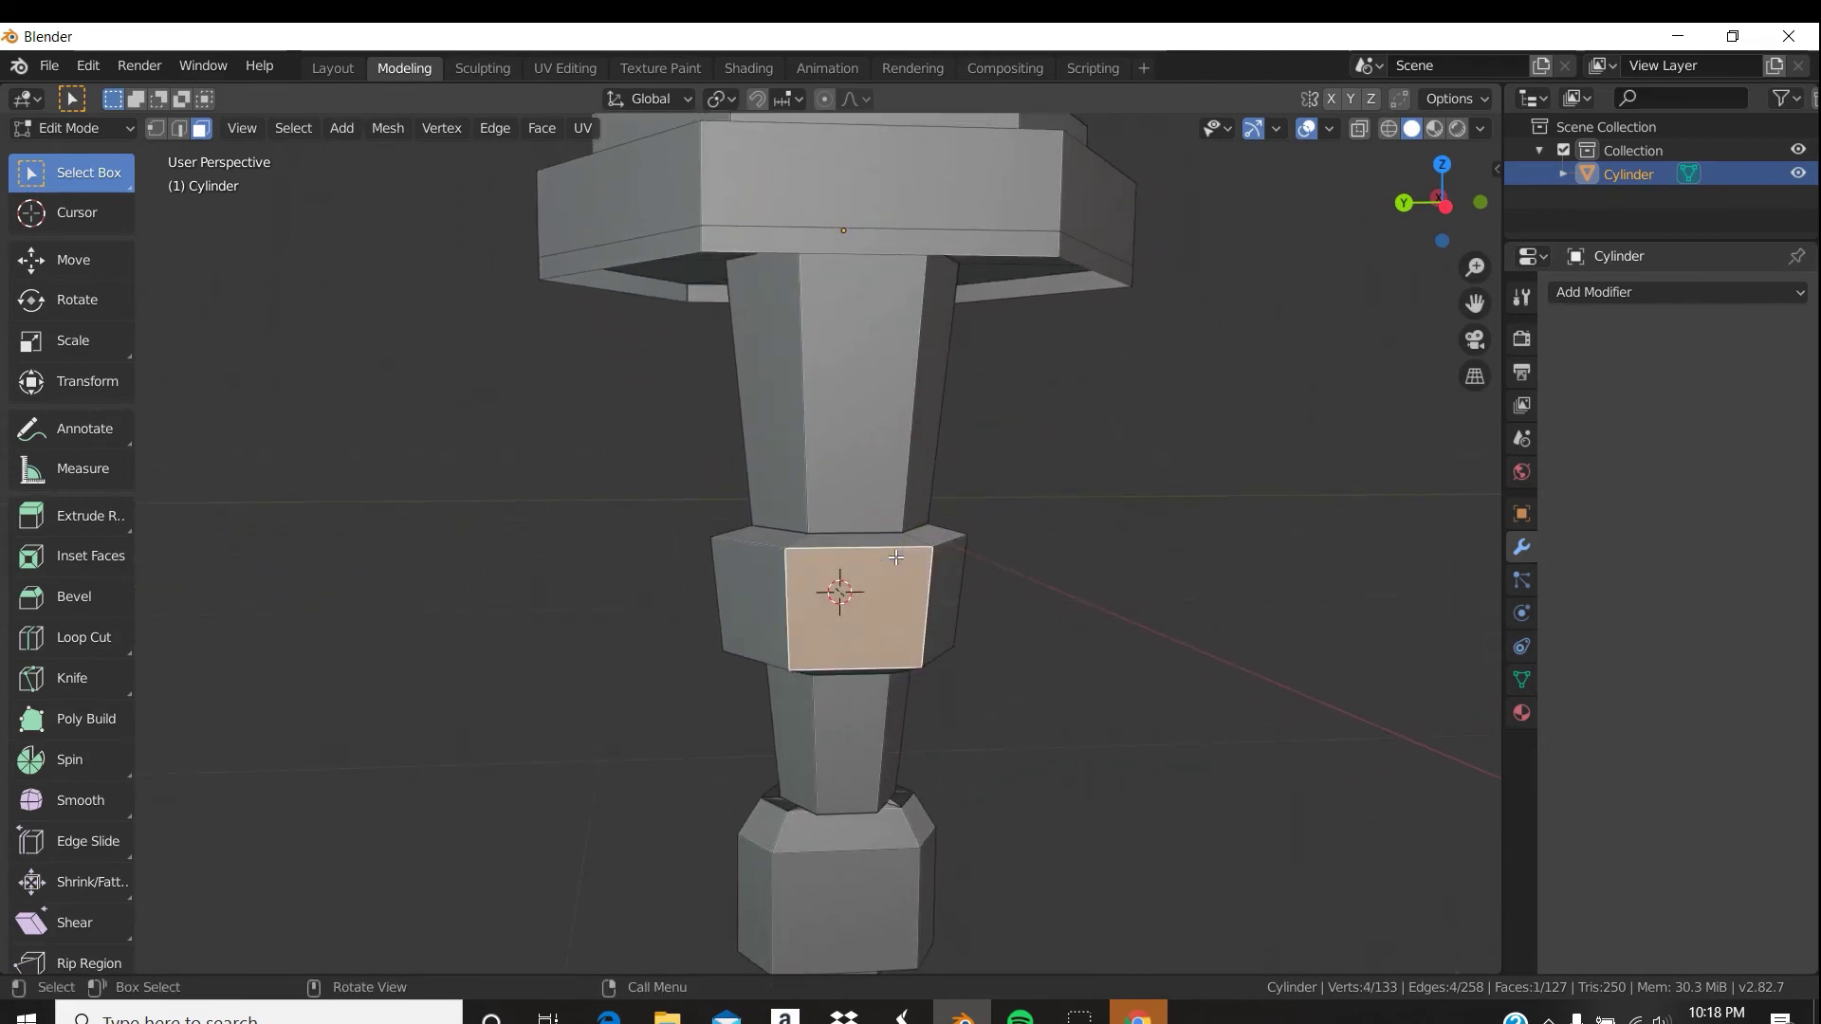
{"action": "key", "text": "2"}
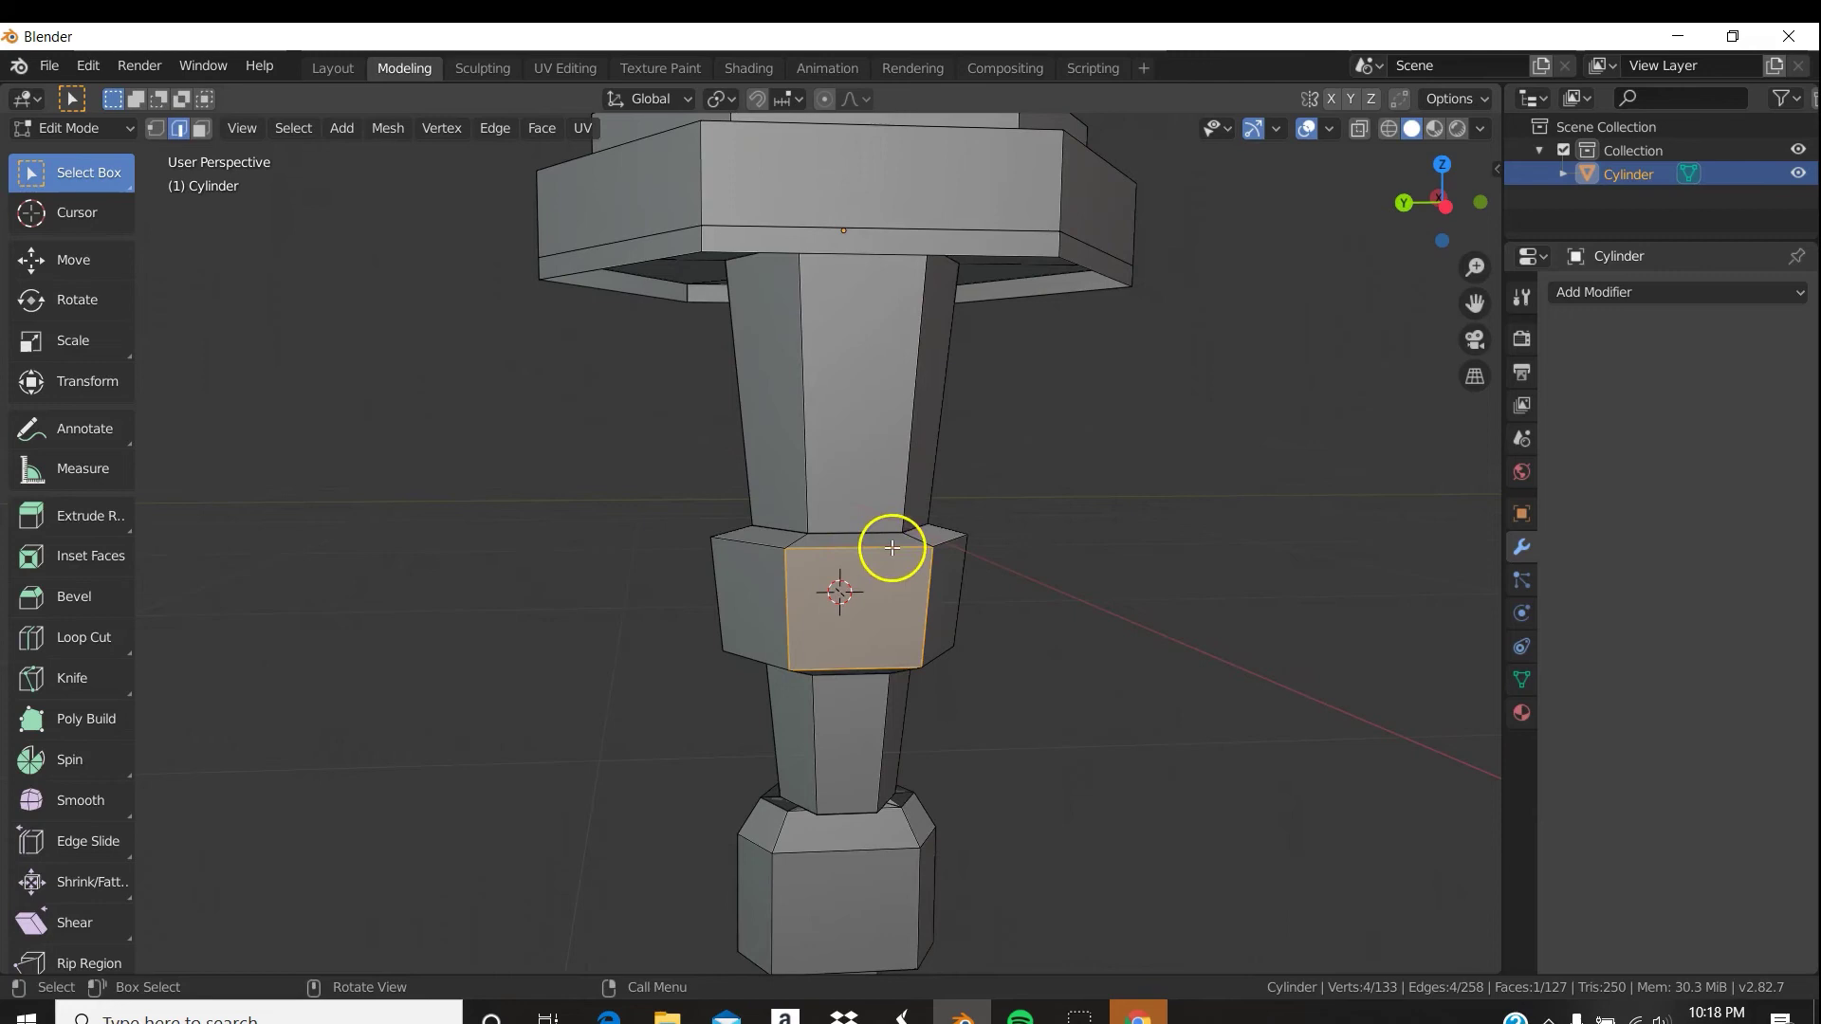
{"action": "left_click", "coordinate": [892, 548]}
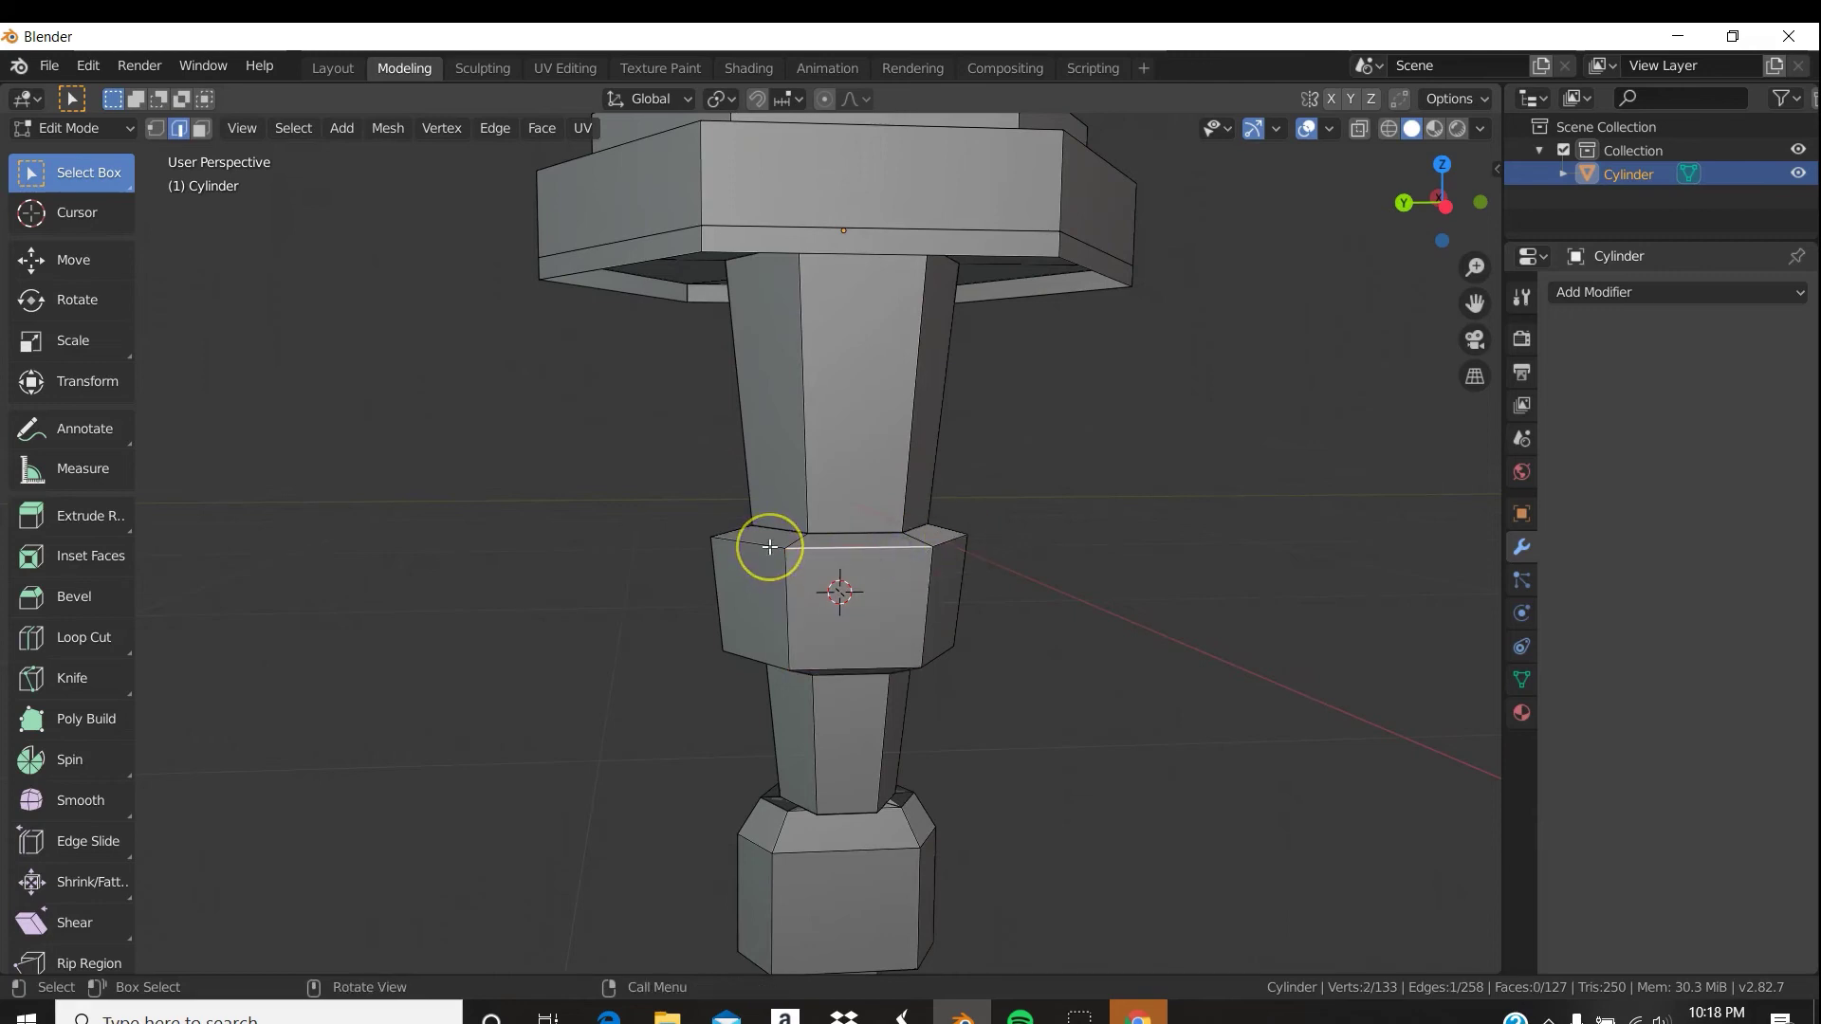
{"action": "left_click", "coordinate": [955, 534], "text": "alt"}
{"action": "mouse_move", "coordinate": [955, 534]}
{"action": "middle_mouse_down"}
{"action": "mouse_move", "coordinate": [854, 557]}
{"action": "mouse_move", "coordinate": [943, 546]}
{"action": "middle_mouse_up"}
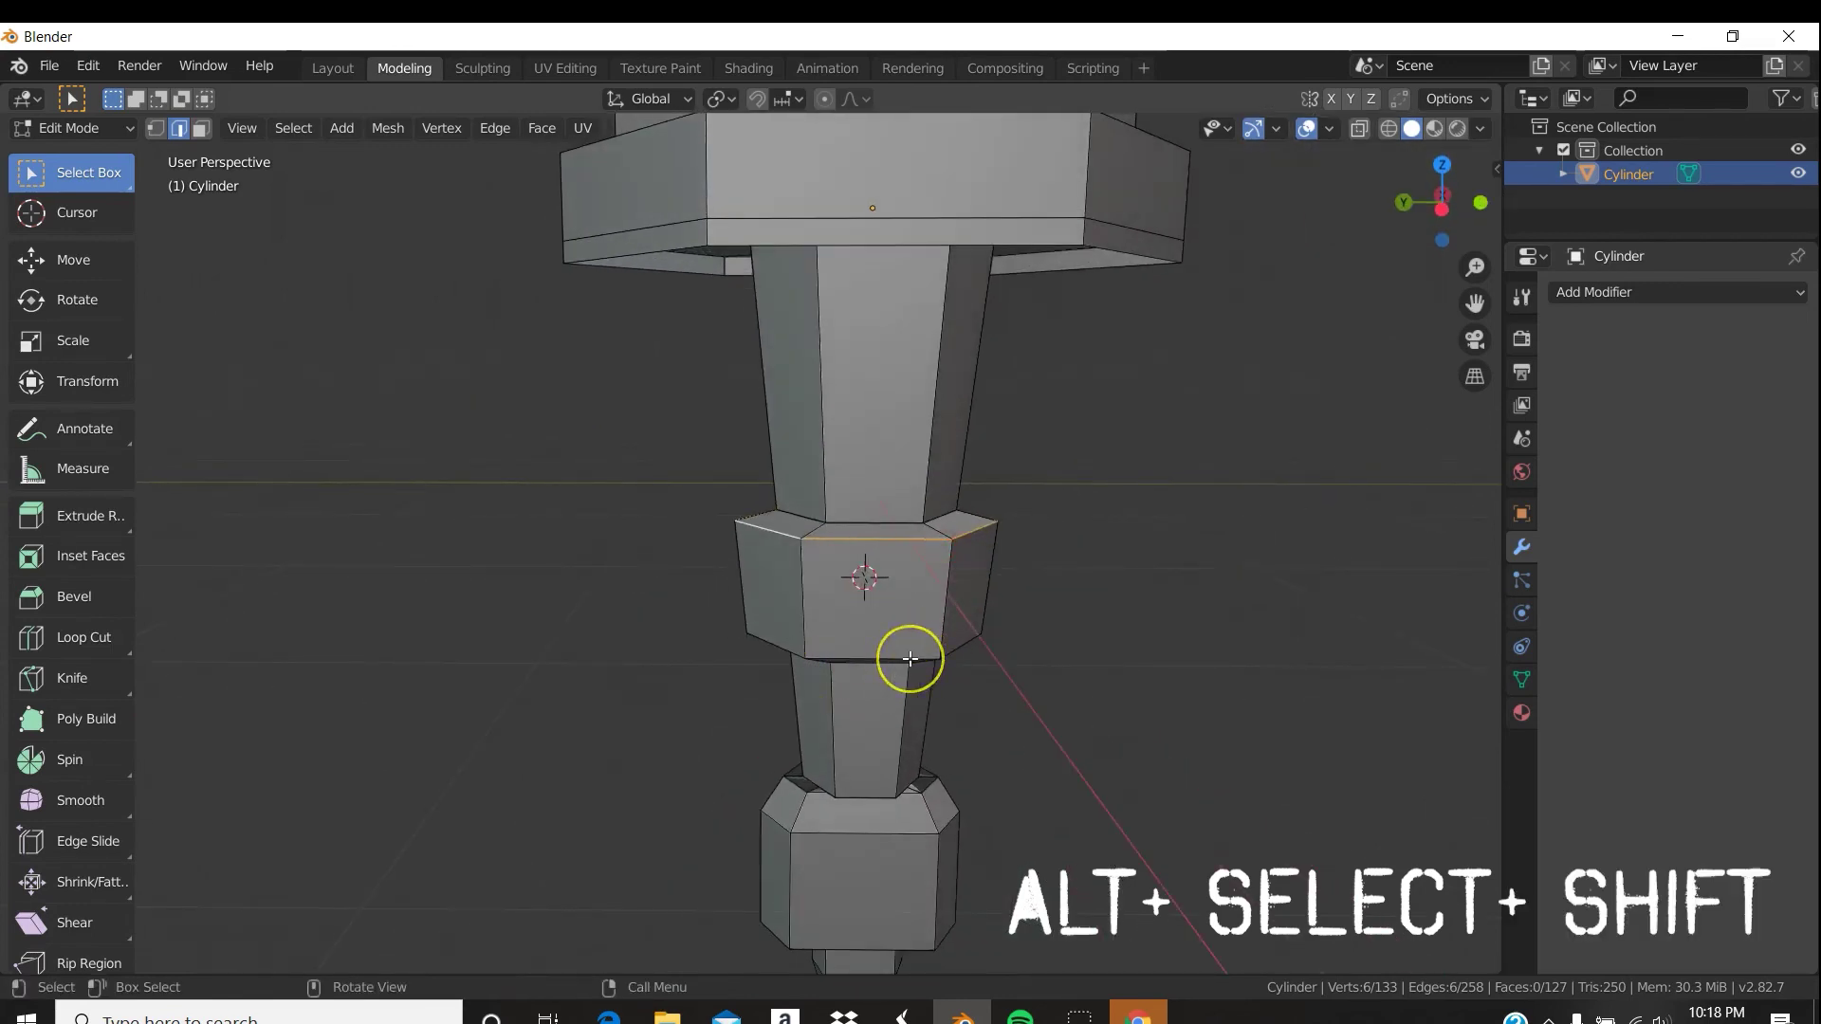
{"action": "key", "text": "alt"}
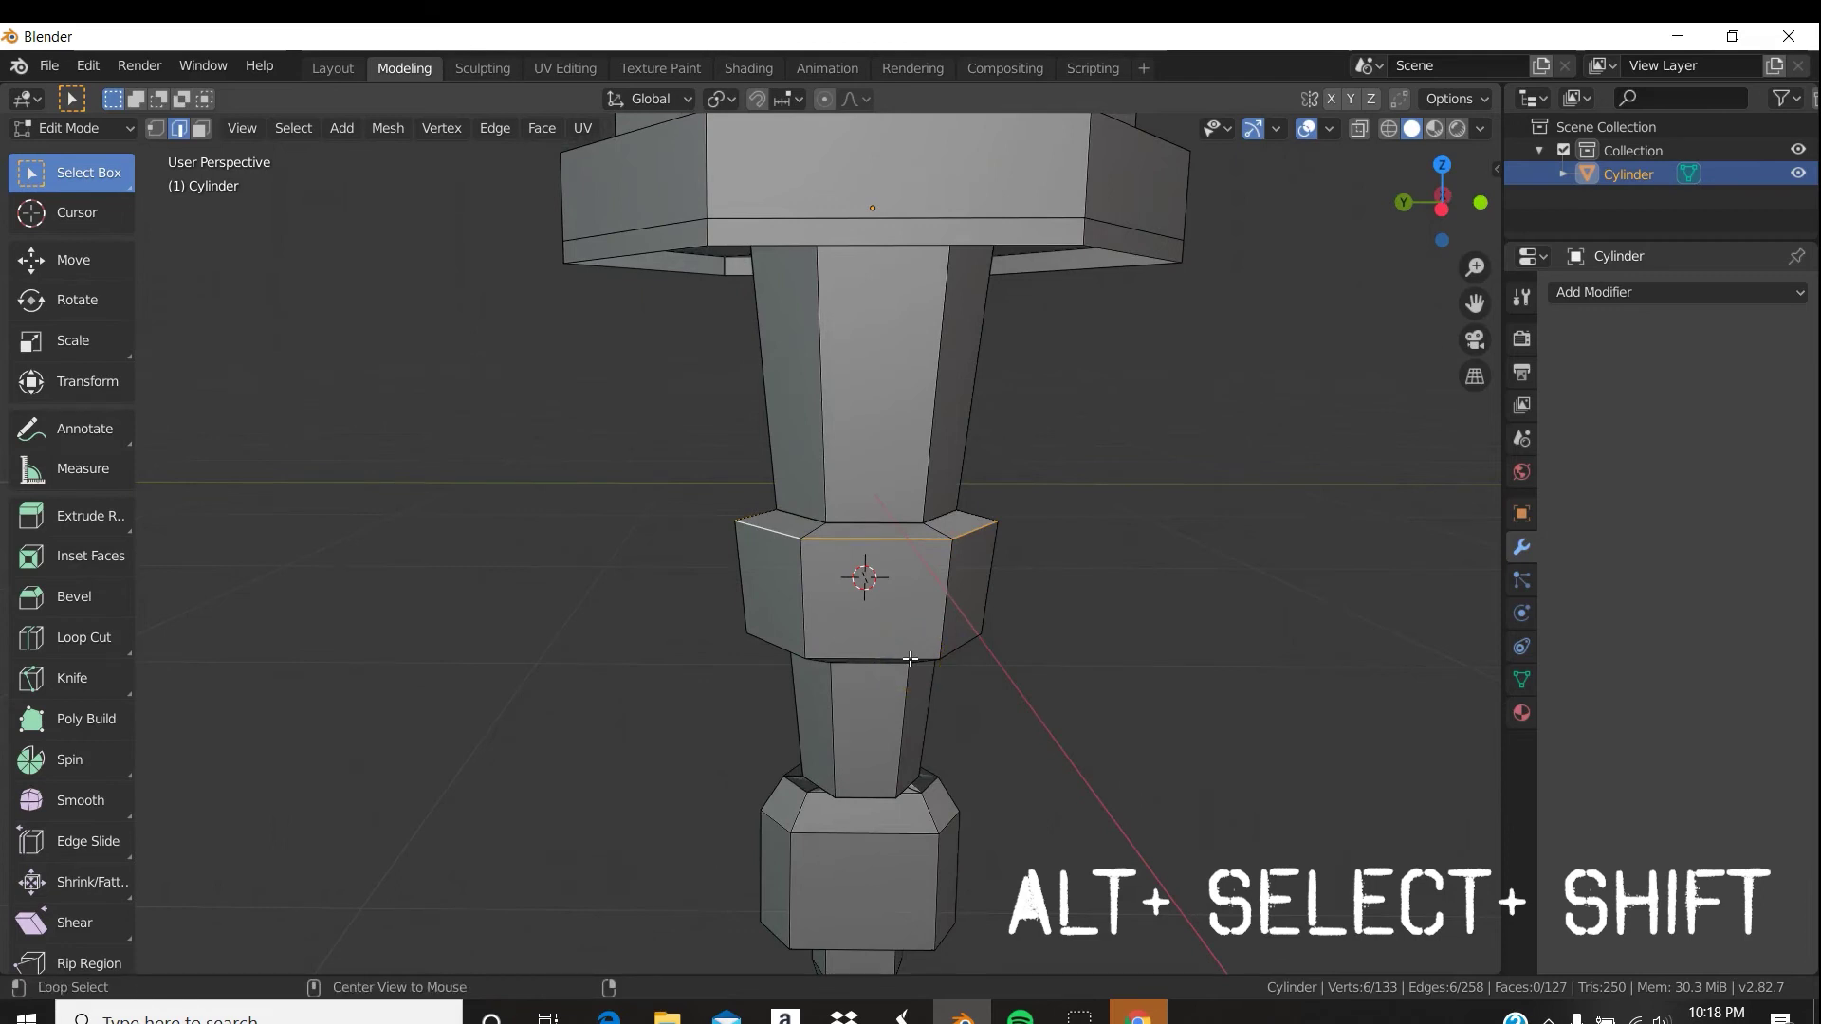
{"action": "left_click", "coordinate": [909, 658], "text": "alt+shift"}
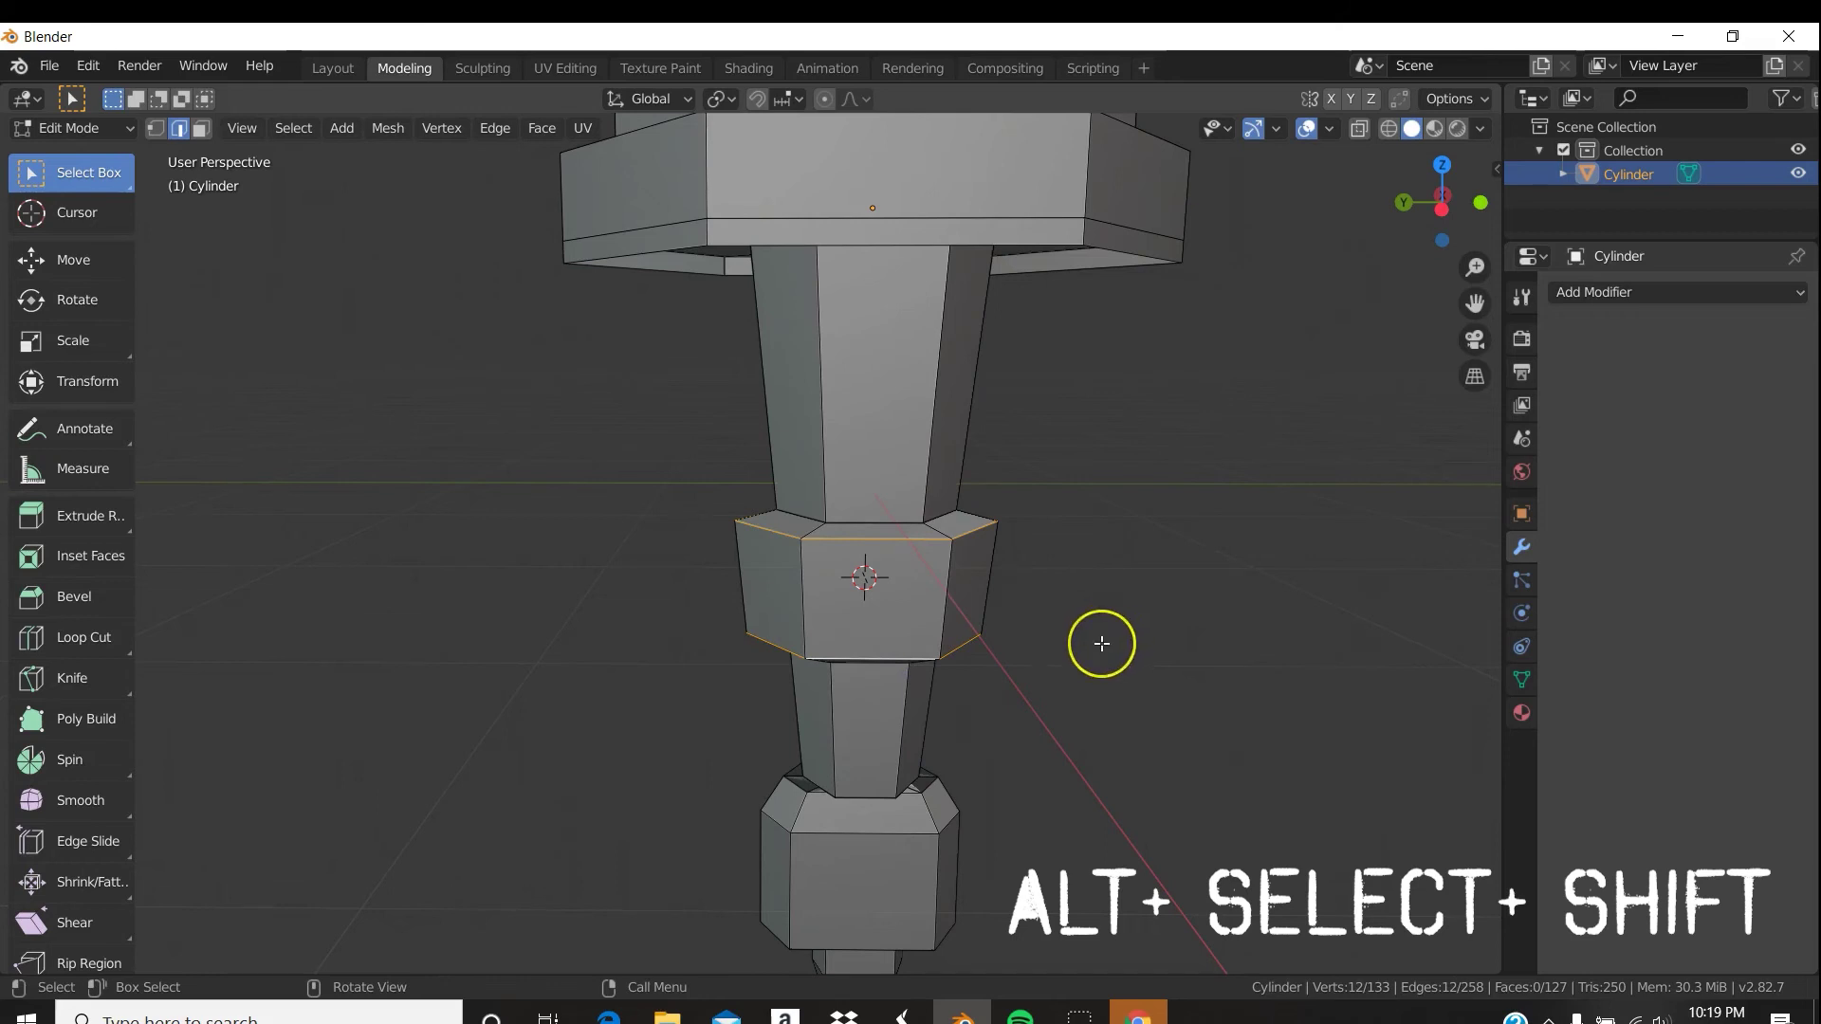
Bevel the band's two selected edge loops with an offset of about 0.217 m and 14 segments.
{"action": "key", "text": "ctrl"}
{"action": "key", "text": "ctrl+b"}
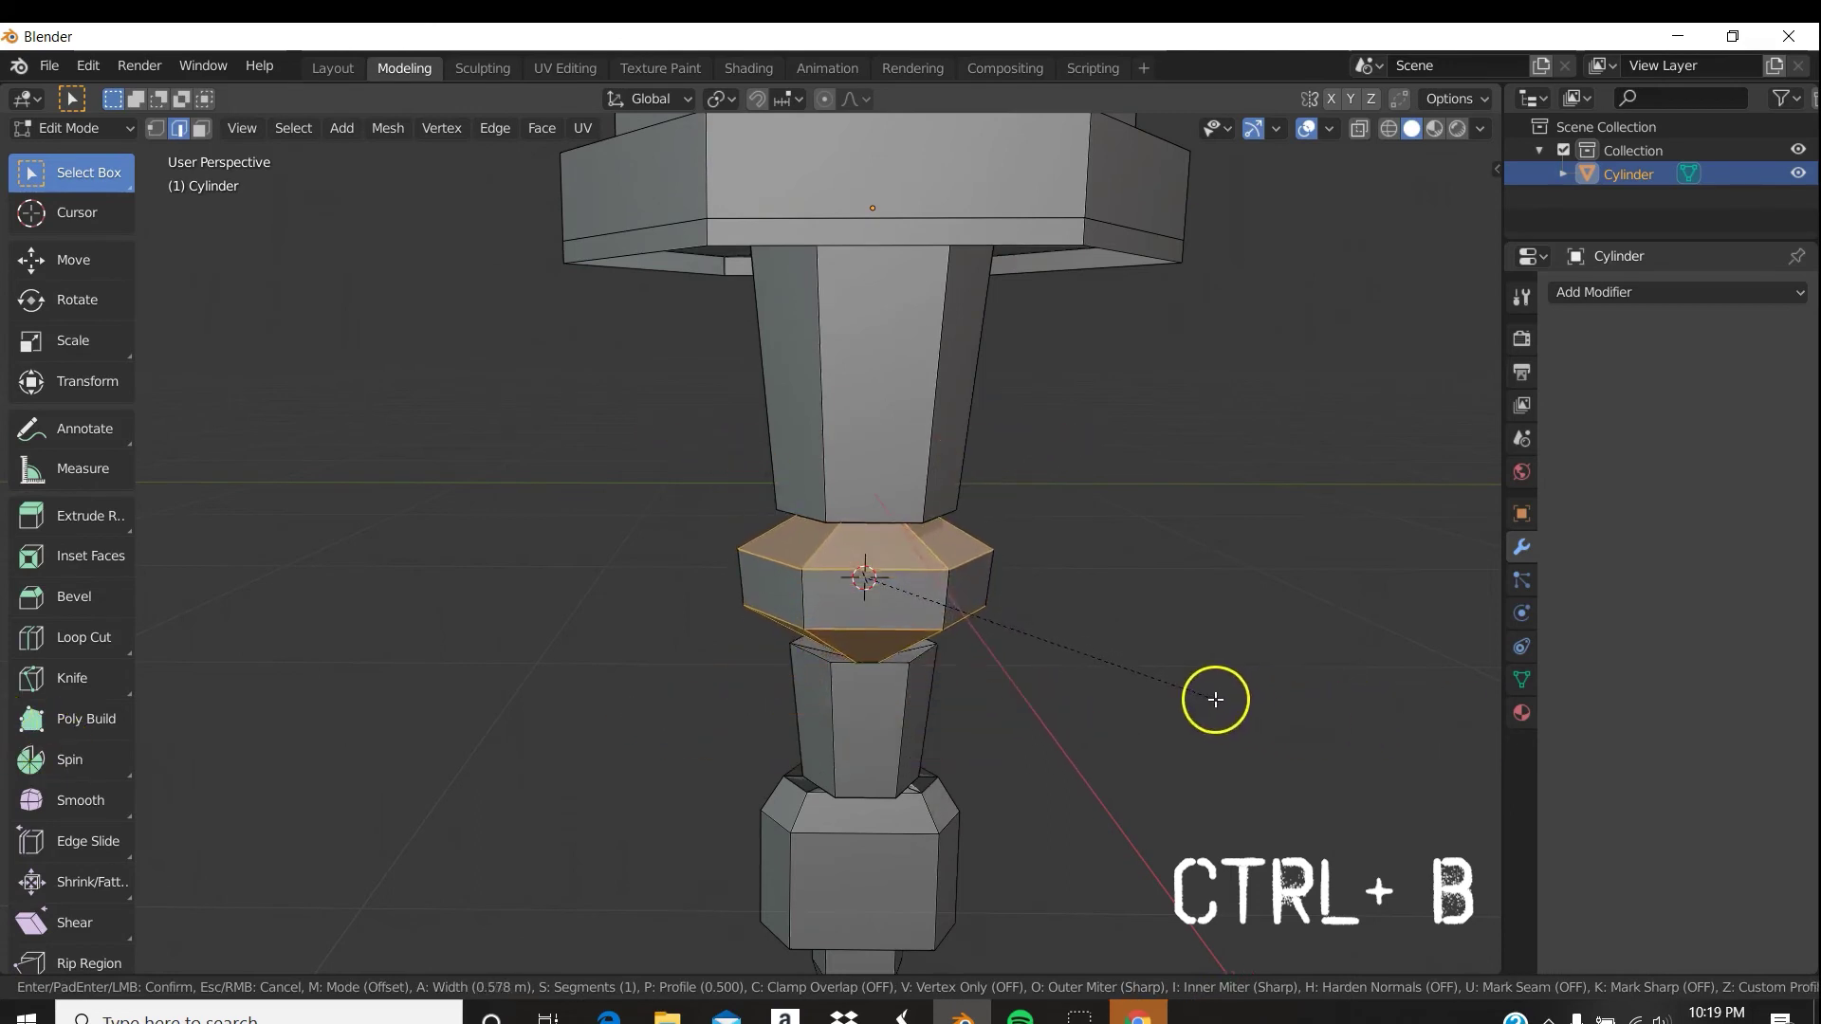
{"action": "left_click", "coordinate": [1138, 691]}
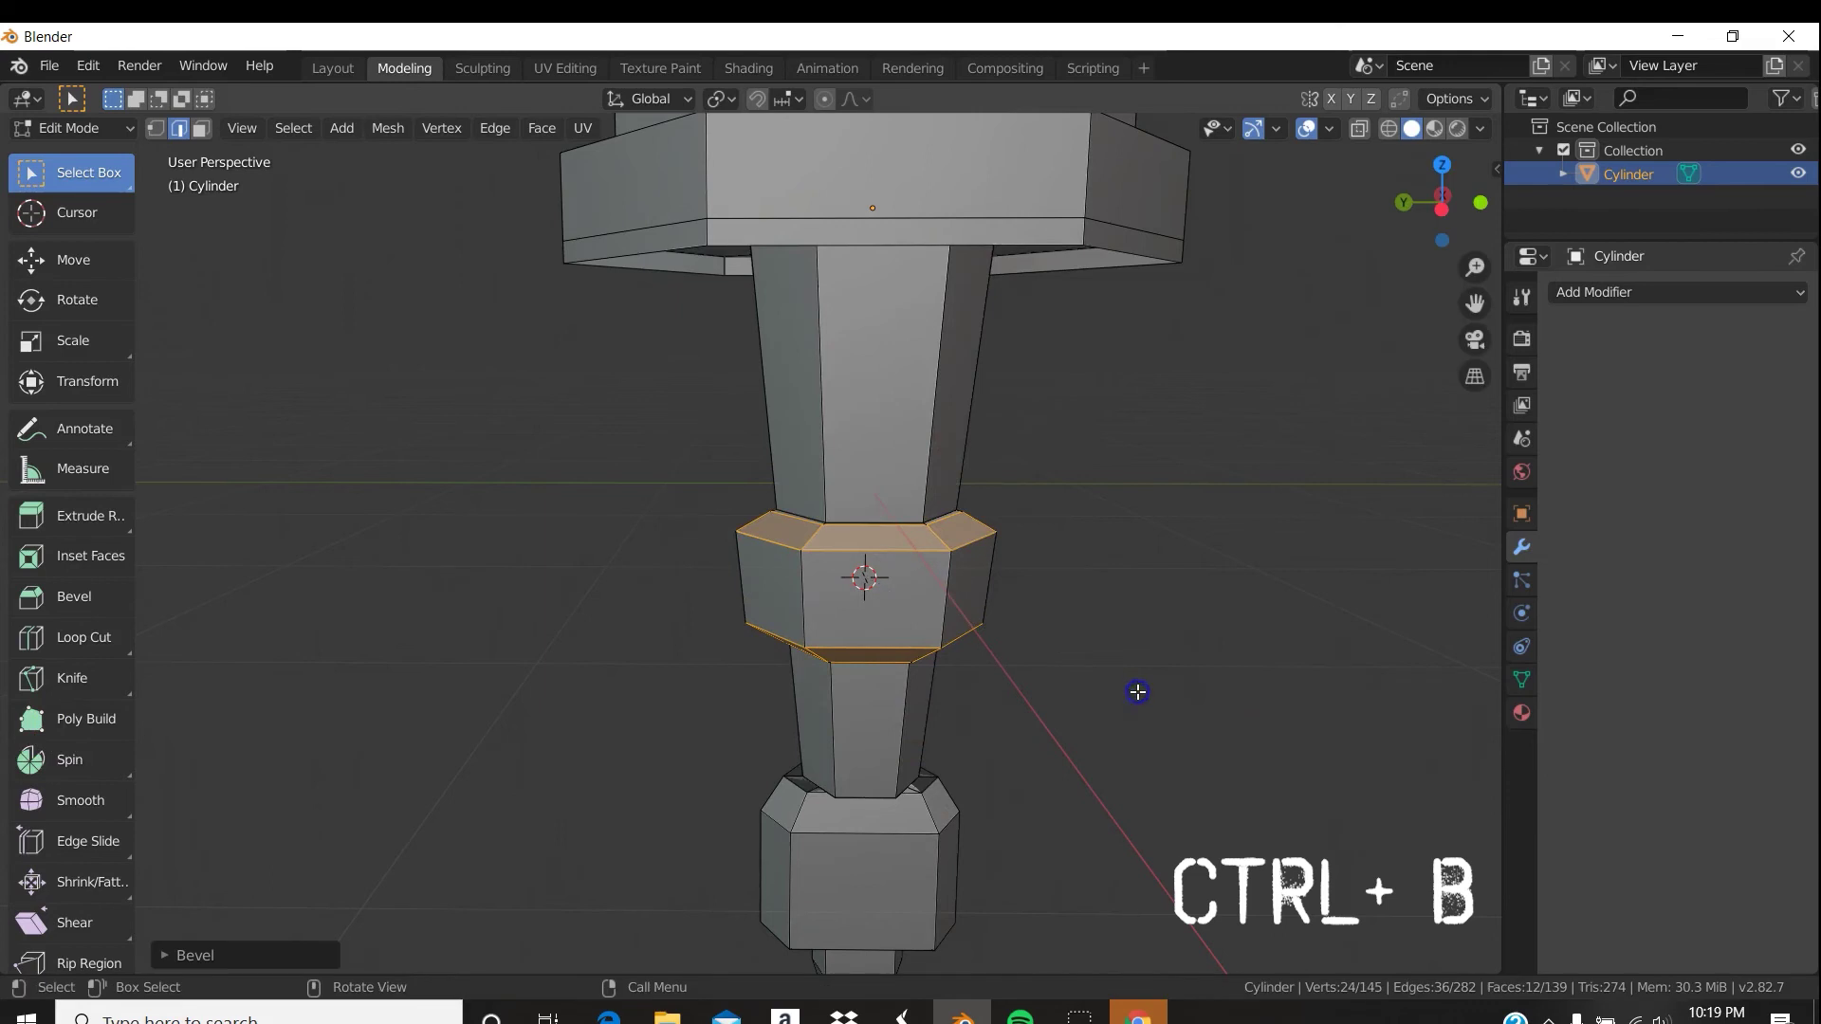
{"action": "left_click", "coordinate": [249, 954]}
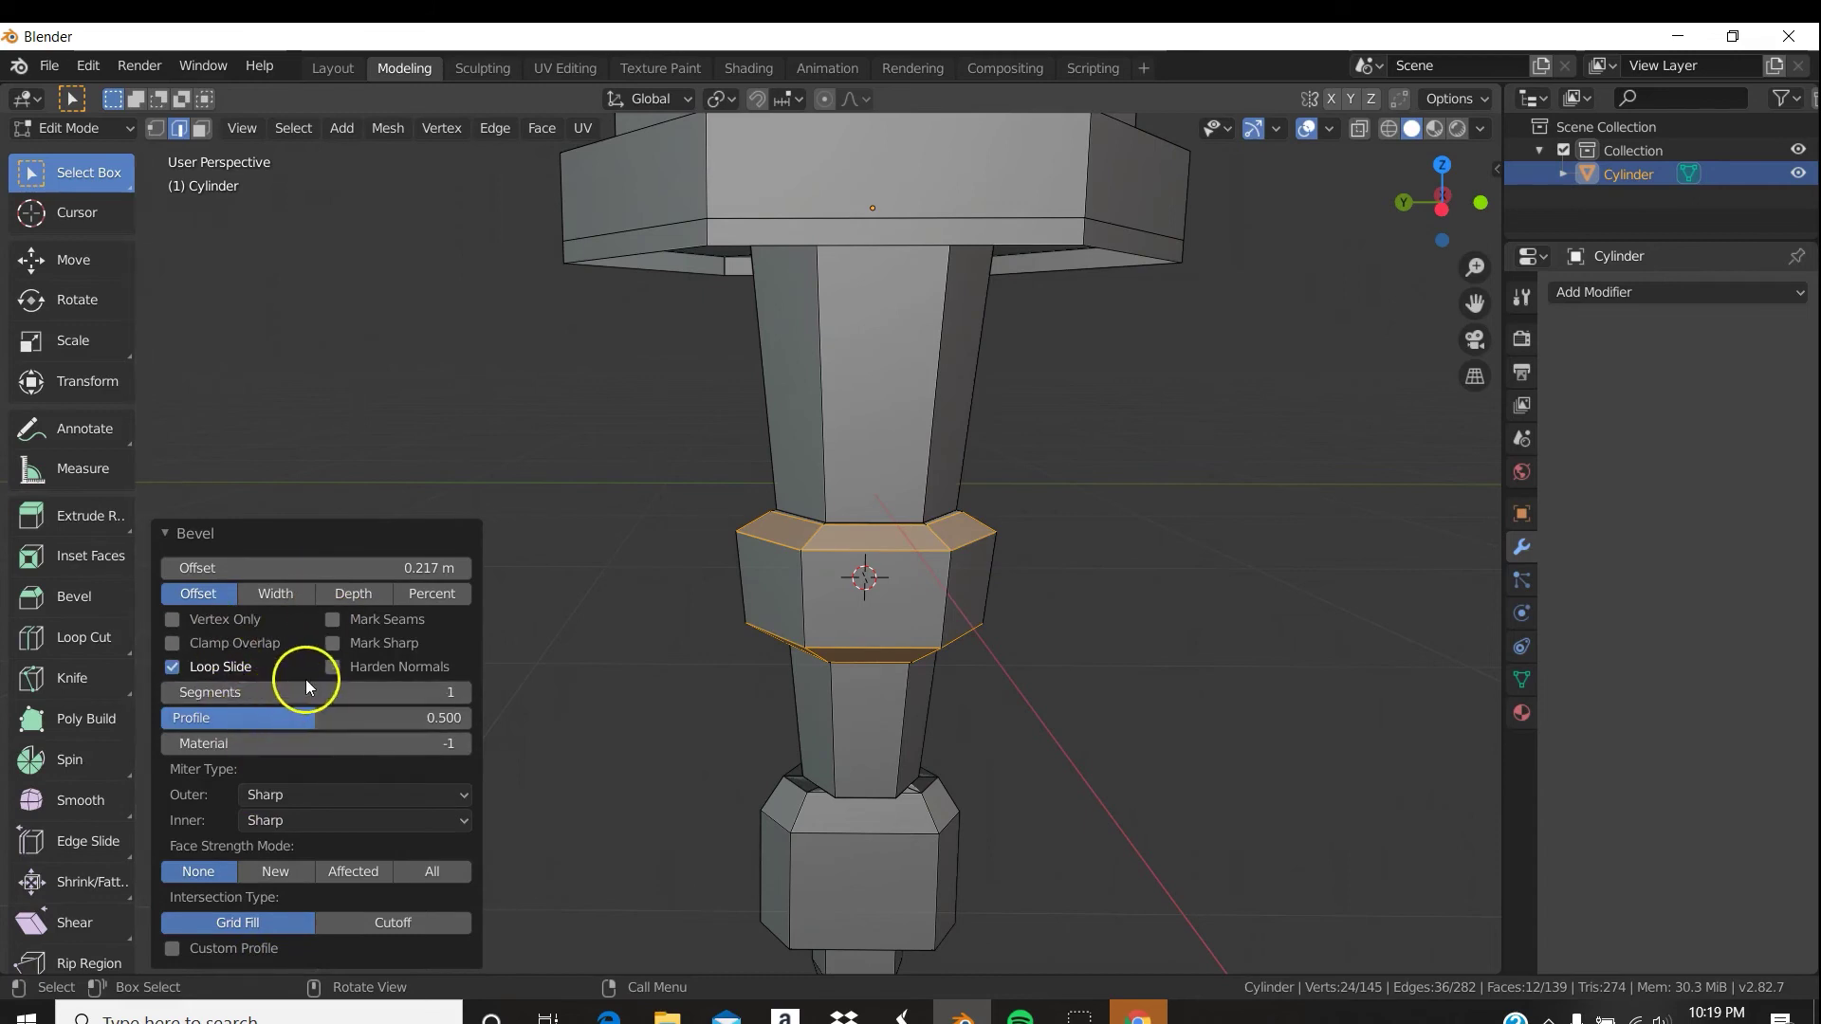
{"action": "left_click_drag", "start_coordinate": [305, 693], "coordinate": [338, 692]}
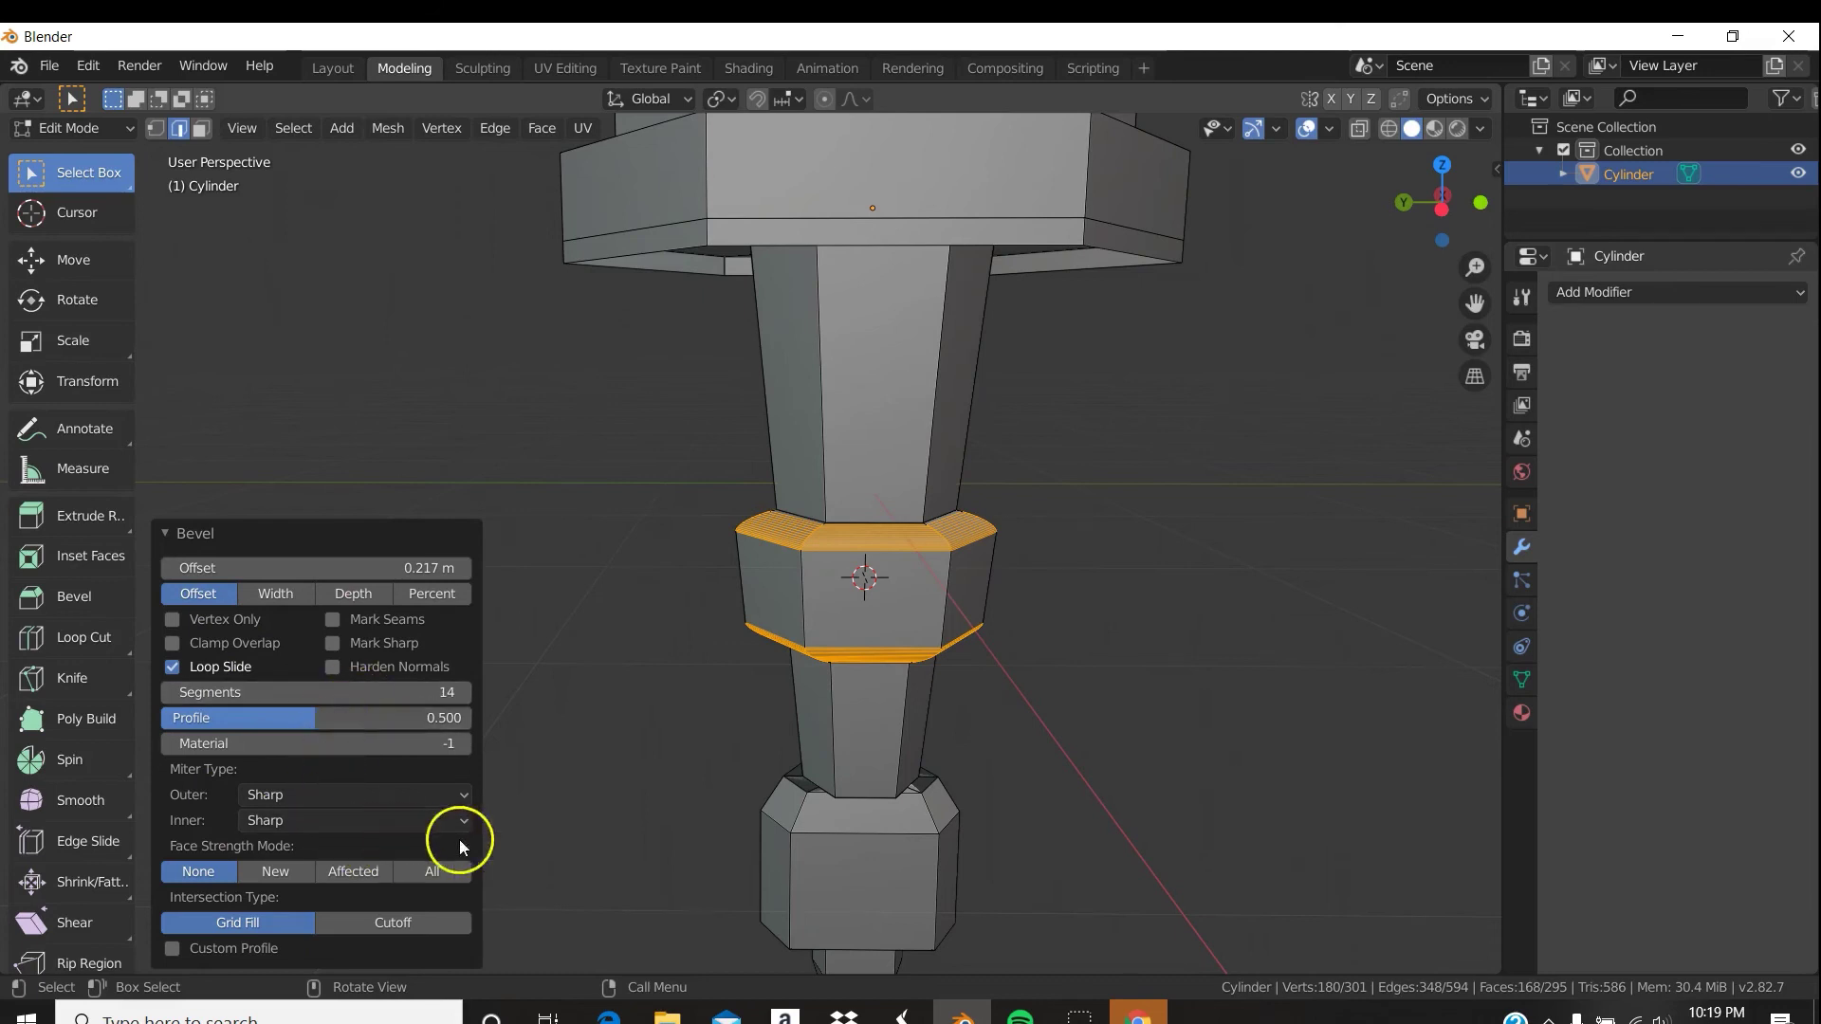
Deselect the beveled edges and switch the sword to Object Mode.
{"action": "left_click", "coordinate": [1159, 591]}
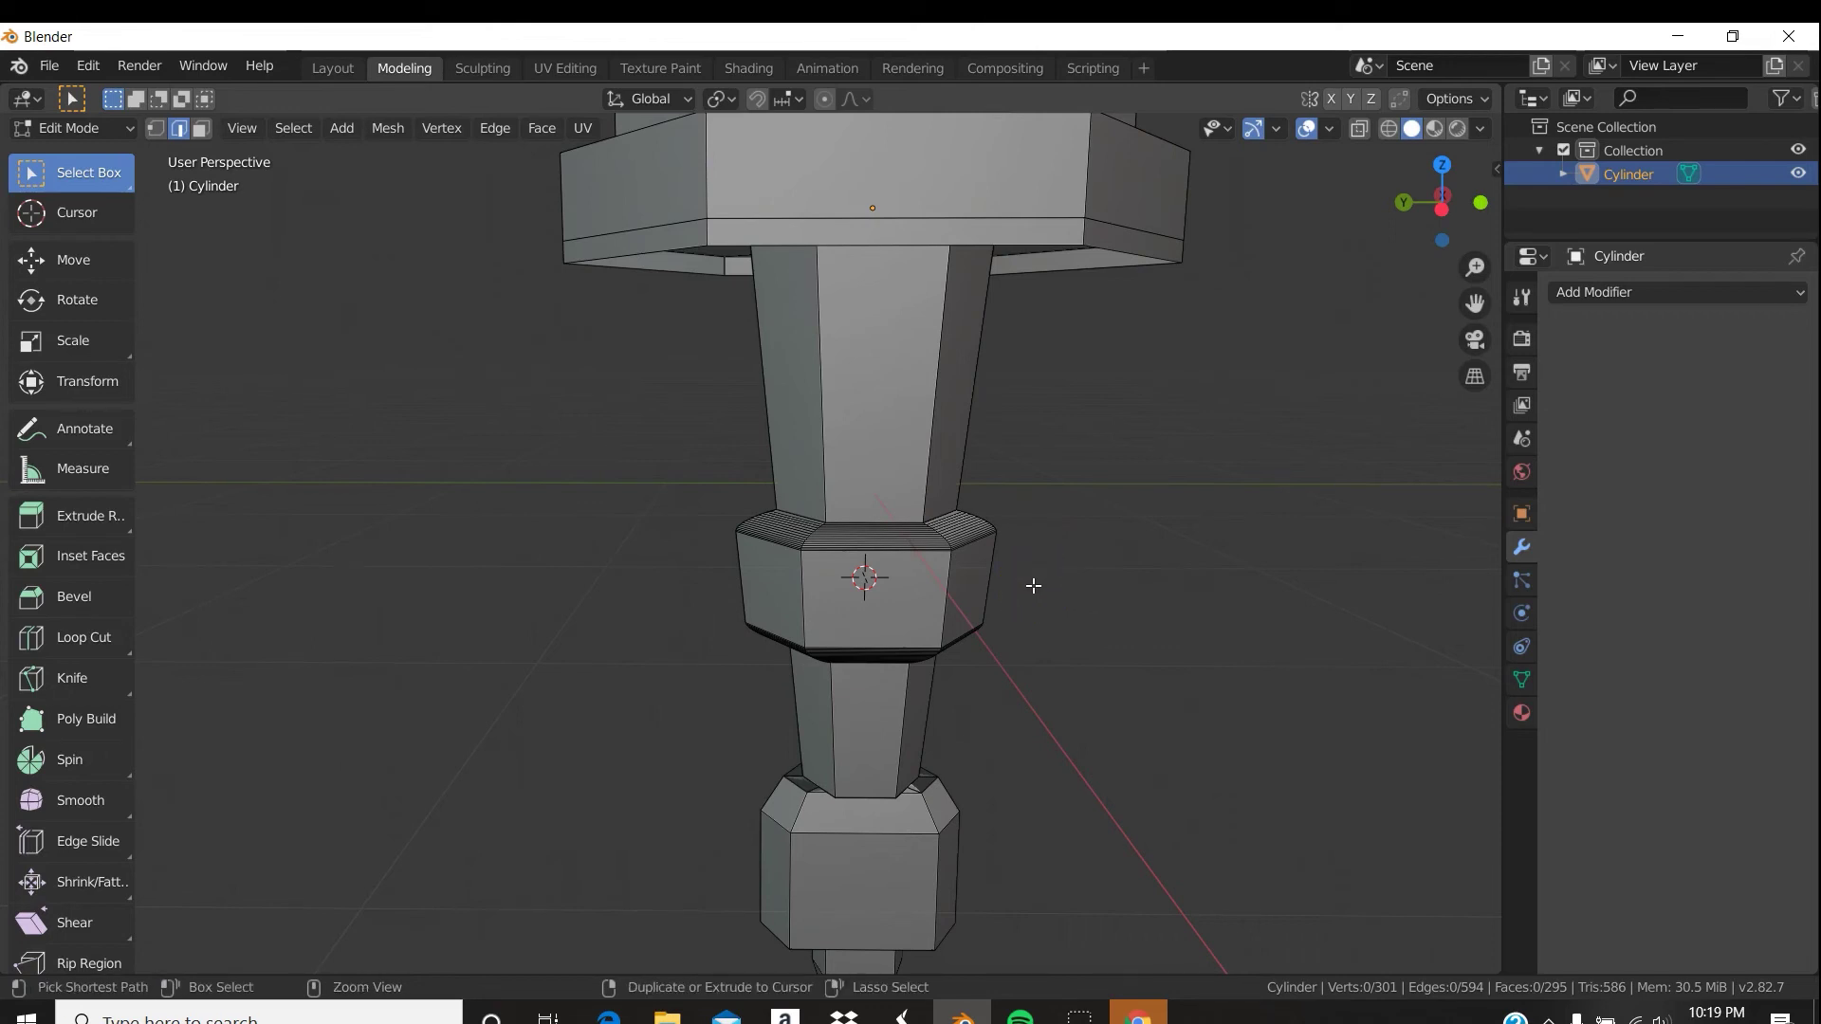
{"action": "key", "text": "ctrl+Tab"}
{"action": "left_click", "coordinate": [854, 580]}
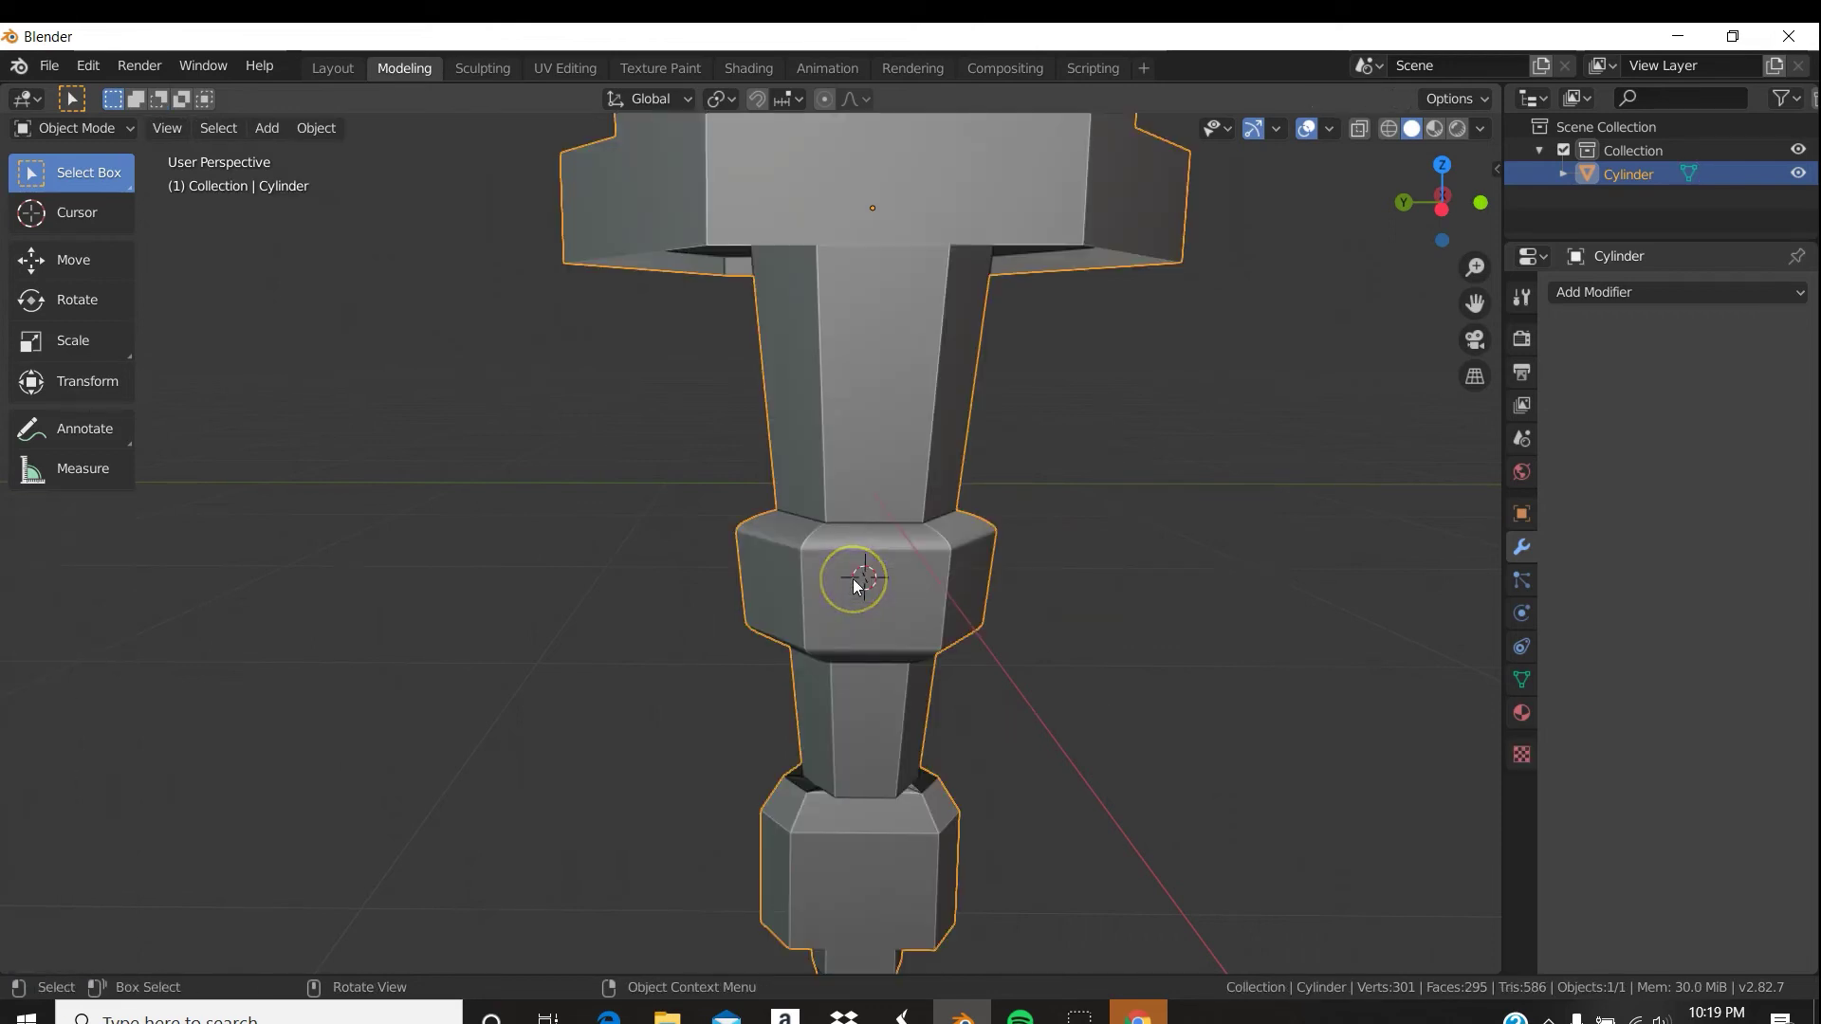
In Edit Mode, select the upper outer edge loop of the sword's wide guard.
{"action": "middle_click_drag", "start_coordinate": [1129, 795], "coordinate": [1123, 920], "text": "ctrl"}
{"action": "scroll", "coordinate": [1108, 307], "scroll_direction": "down", "scroll_amount": 6}
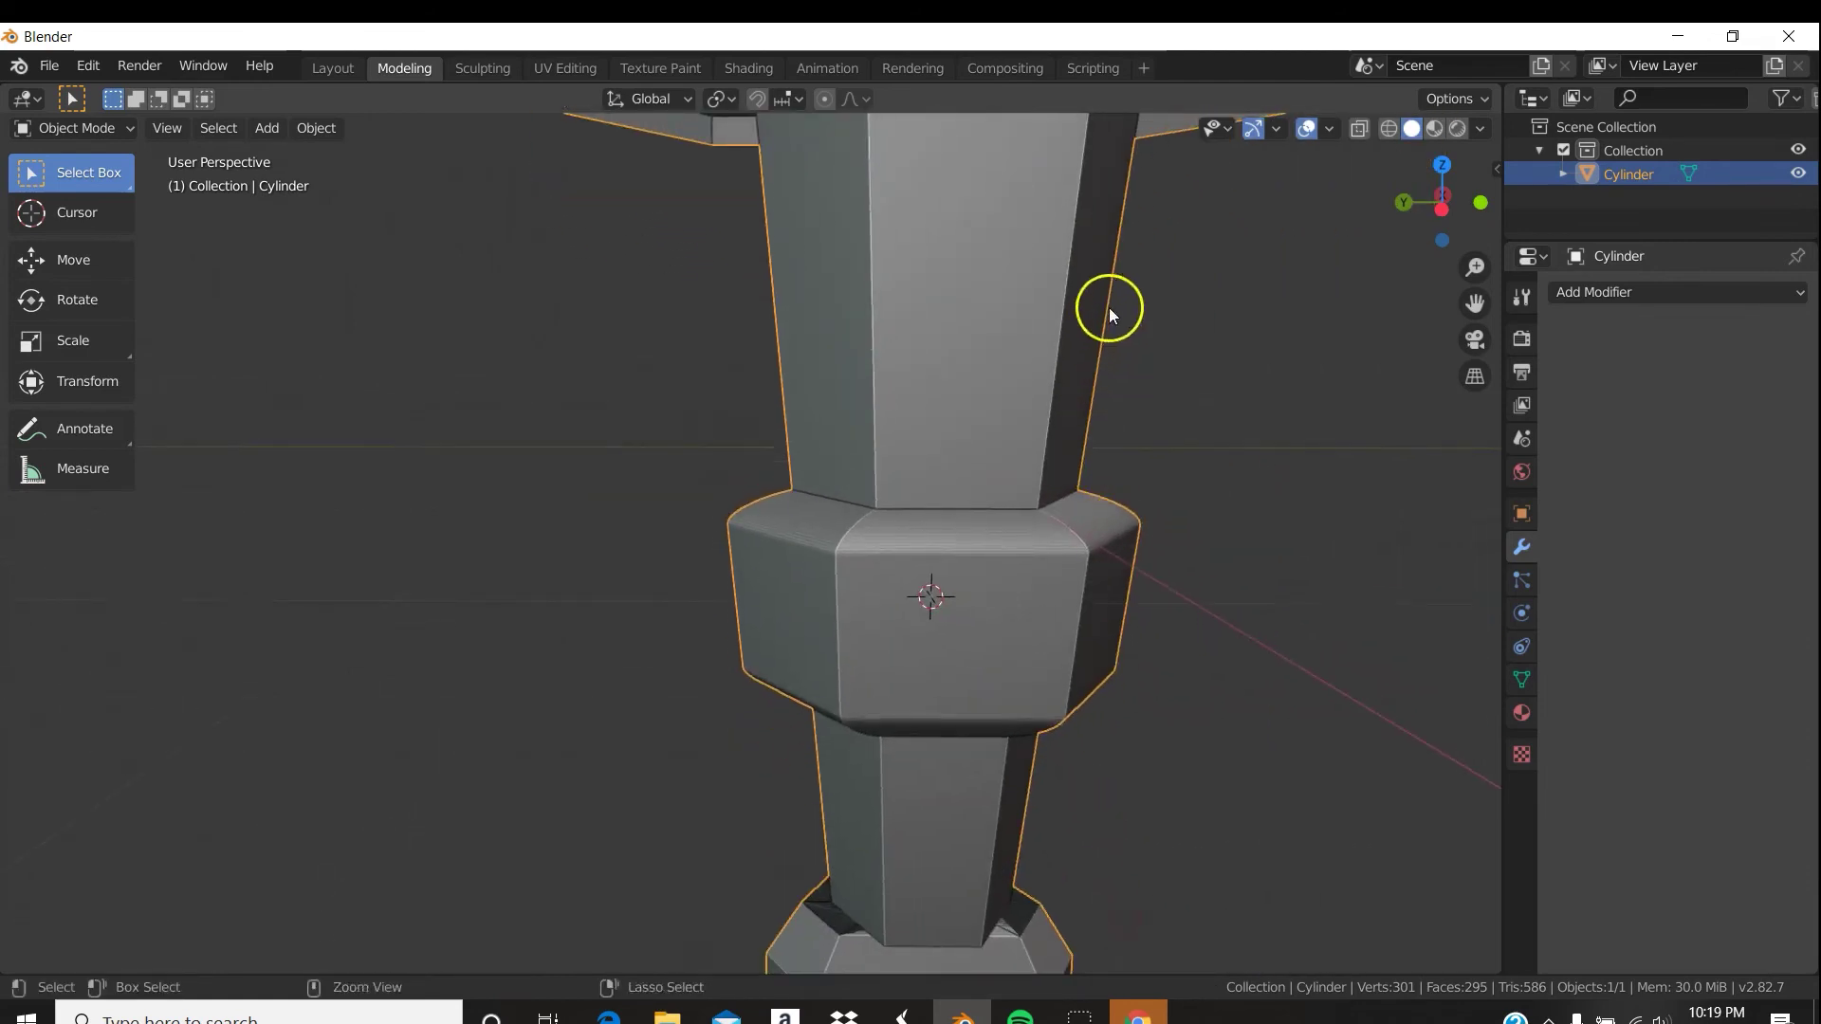
{"action": "scroll", "coordinate": [949, 474], "scroll_direction": "down", "scroll_amount": 2}
{"action": "middle_click_drag", "start_coordinate": [937, 648], "coordinate": [998, 566]}
{"action": "scroll", "coordinate": [931, 419], "scroll_direction": "up", "scroll_amount": 5}
{"action": "middle_click_drag", "start_coordinate": [886, 567], "coordinate": [922, 545], "text": "shift"}
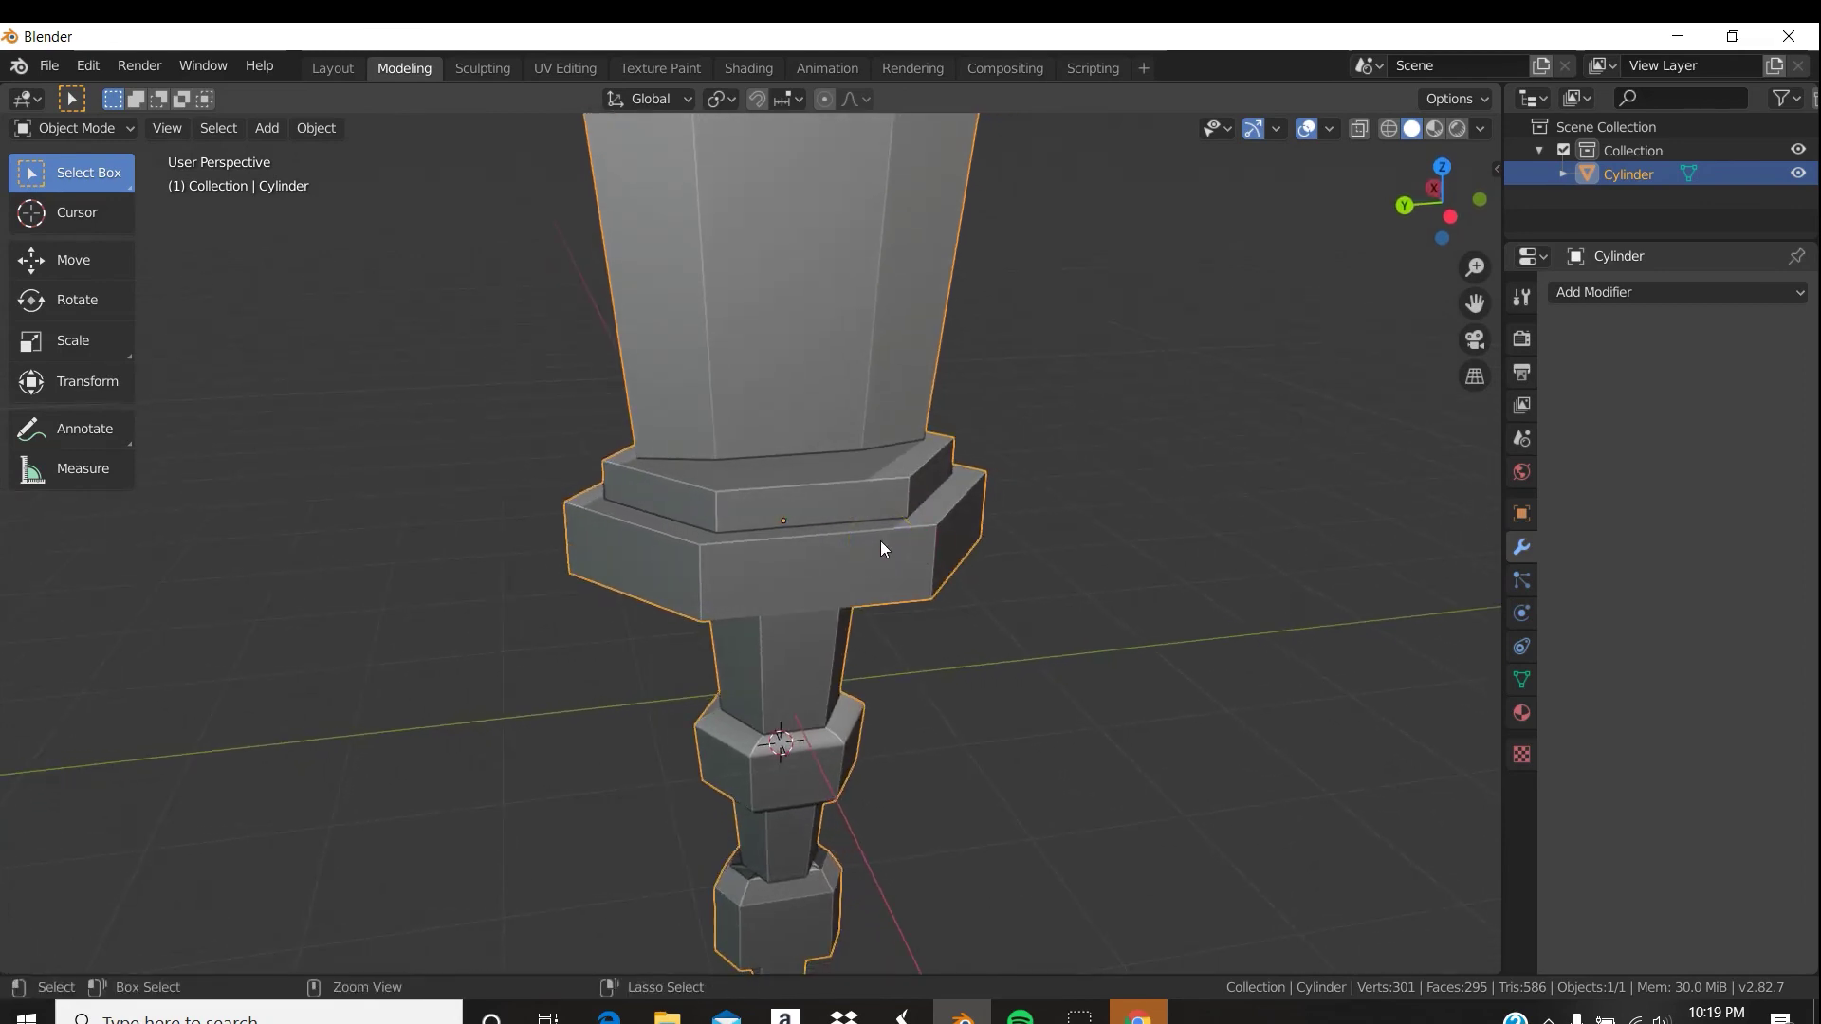
{"action": "key", "text": "ctrl+Tab"}
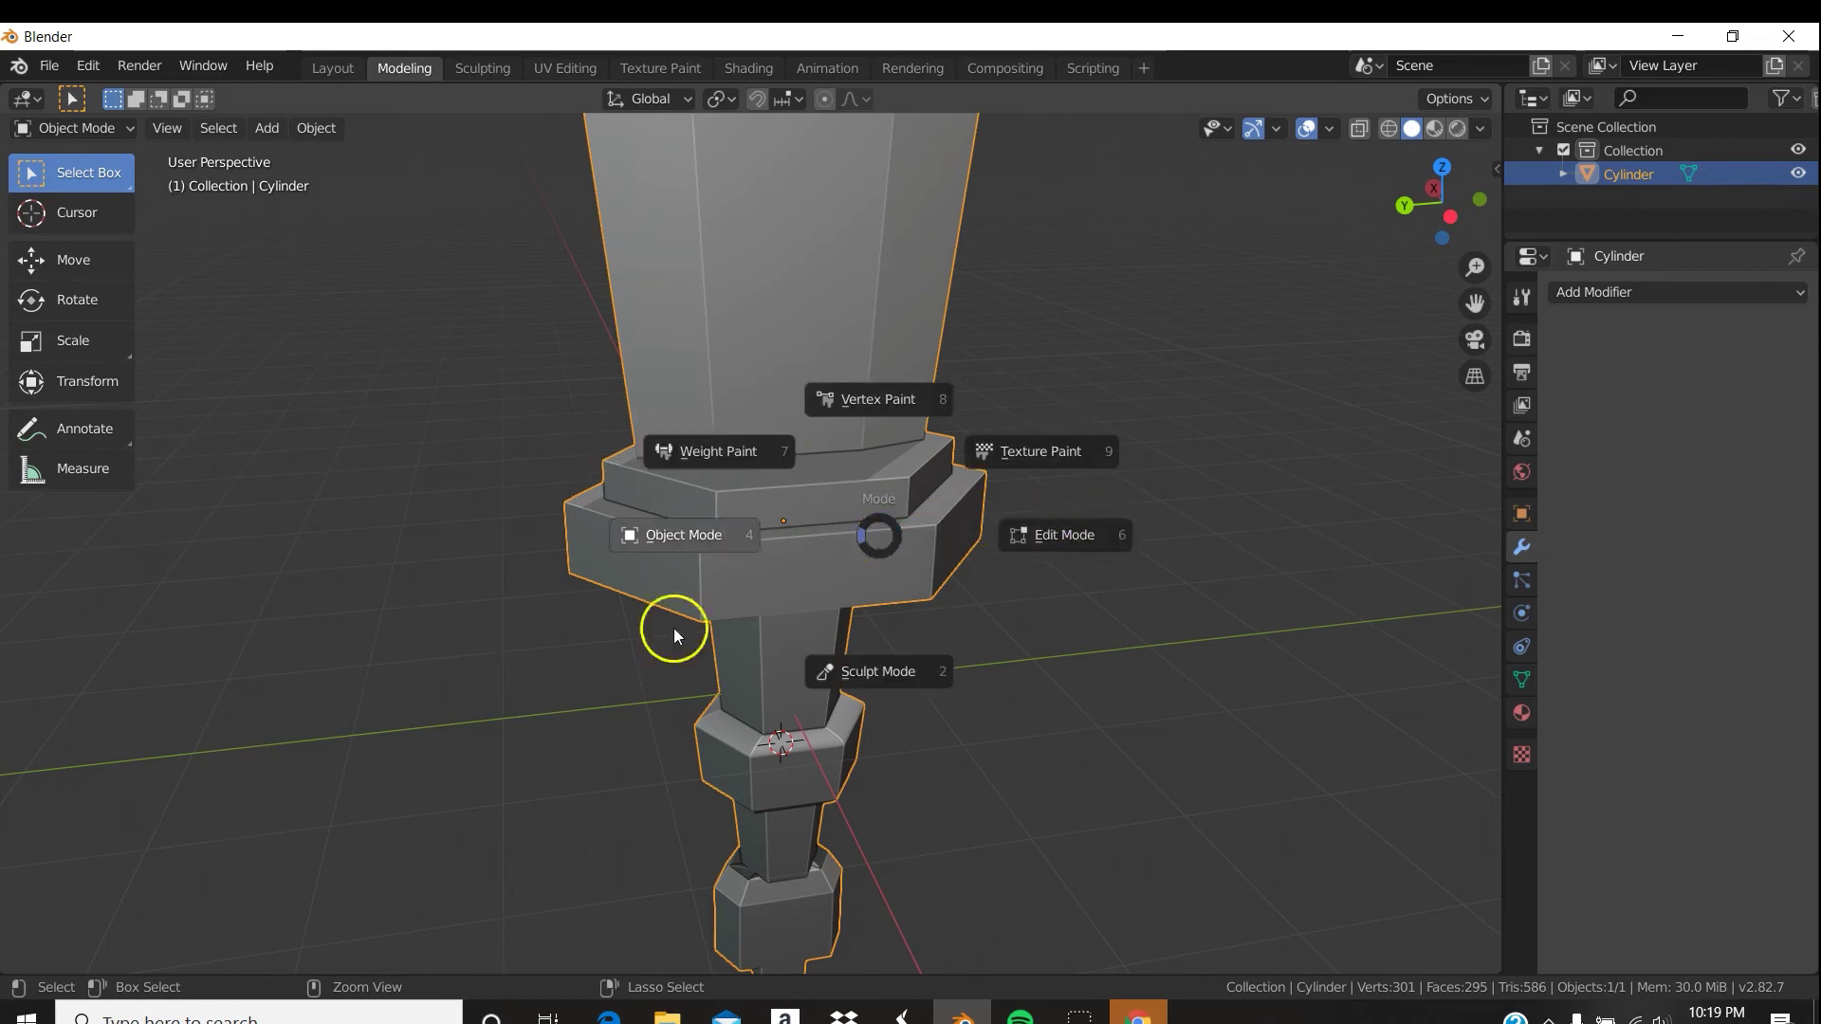
{"action": "left_click", "coordinate": [1038, 534]}
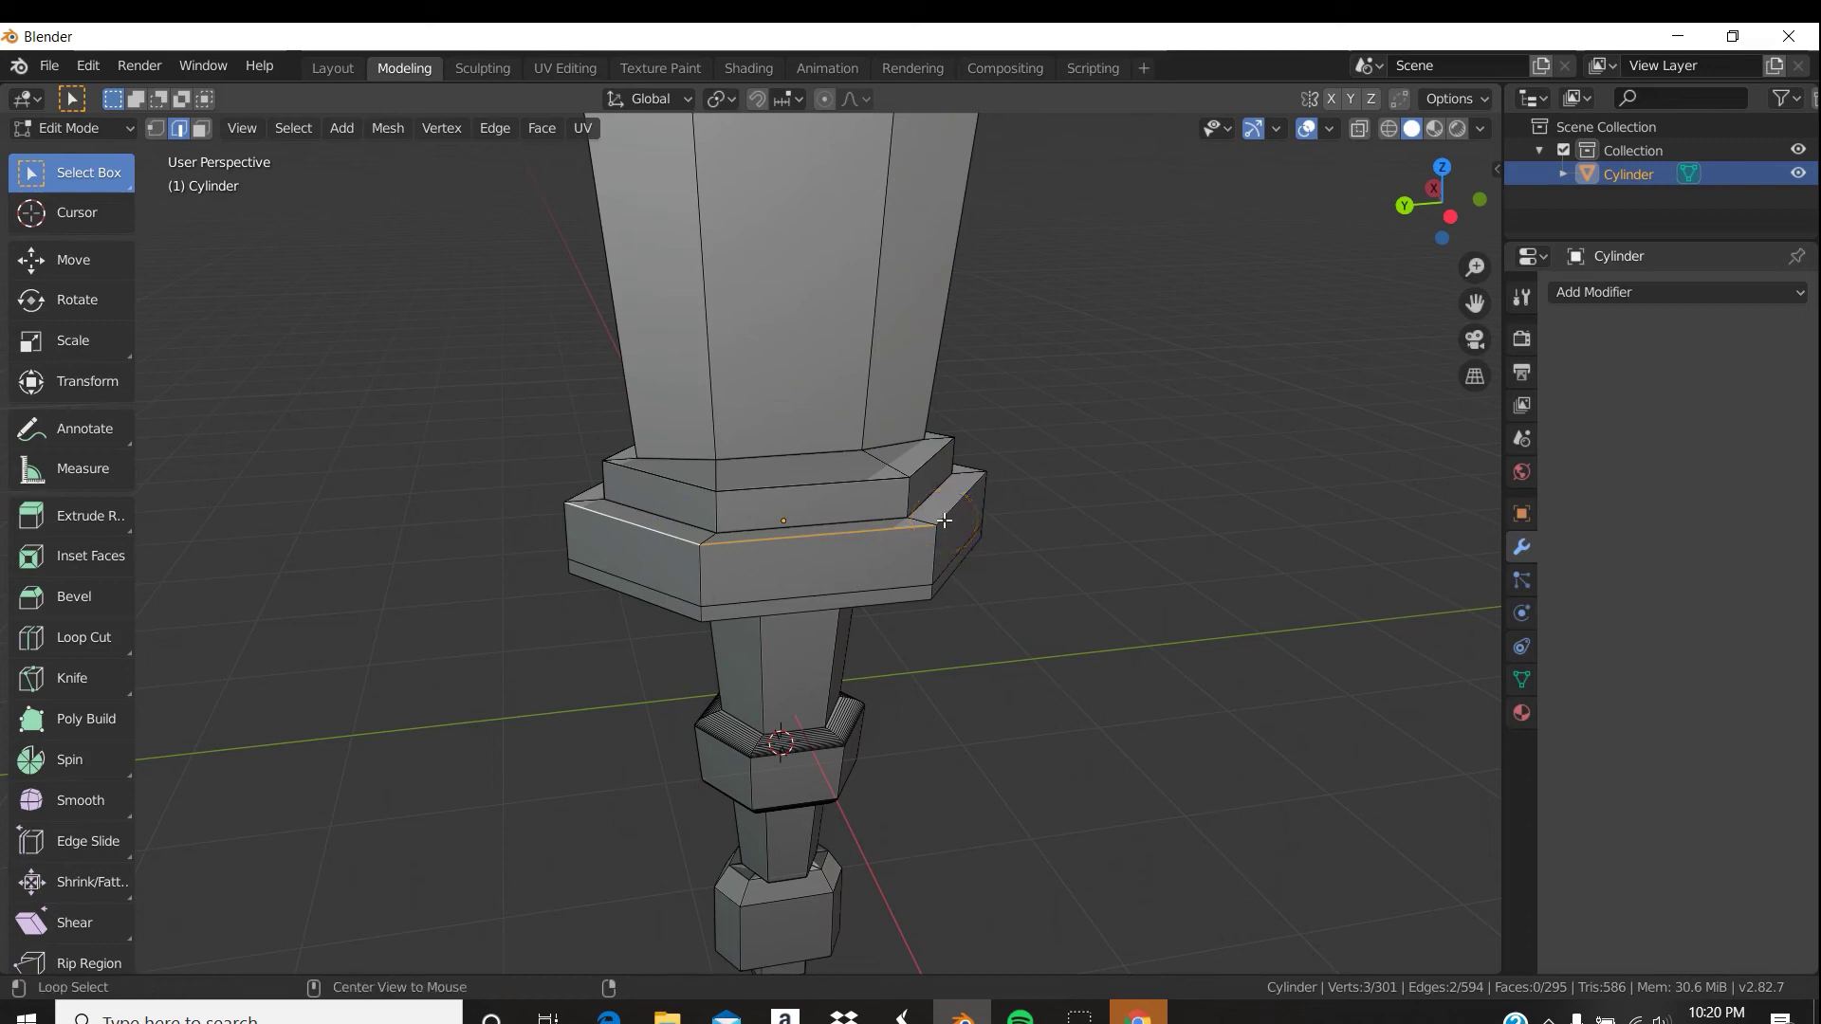
{"action": "left_click", "coordinate": [947, 519], "text": "alt+shift"}
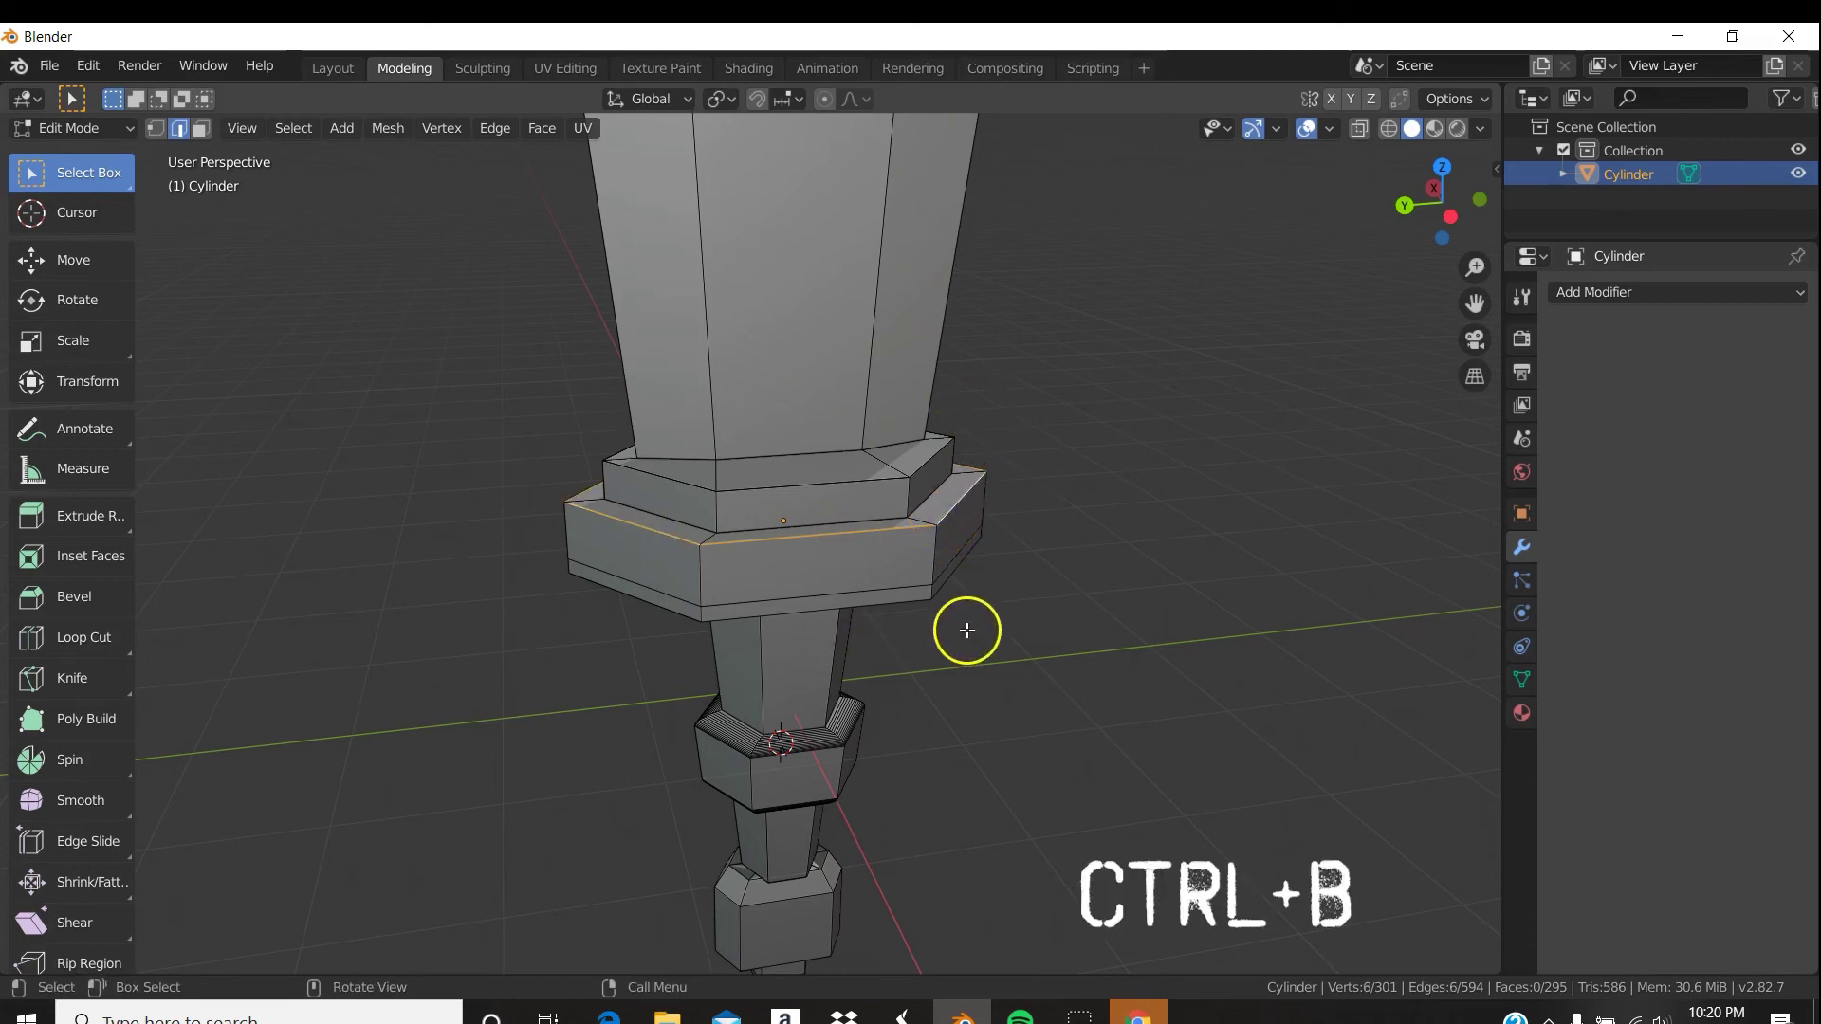
Bevel the guard's selected edge loop with an offset of about 0.719 m and 14 segments.
{"action": "key", "text": "ctrl+b"}
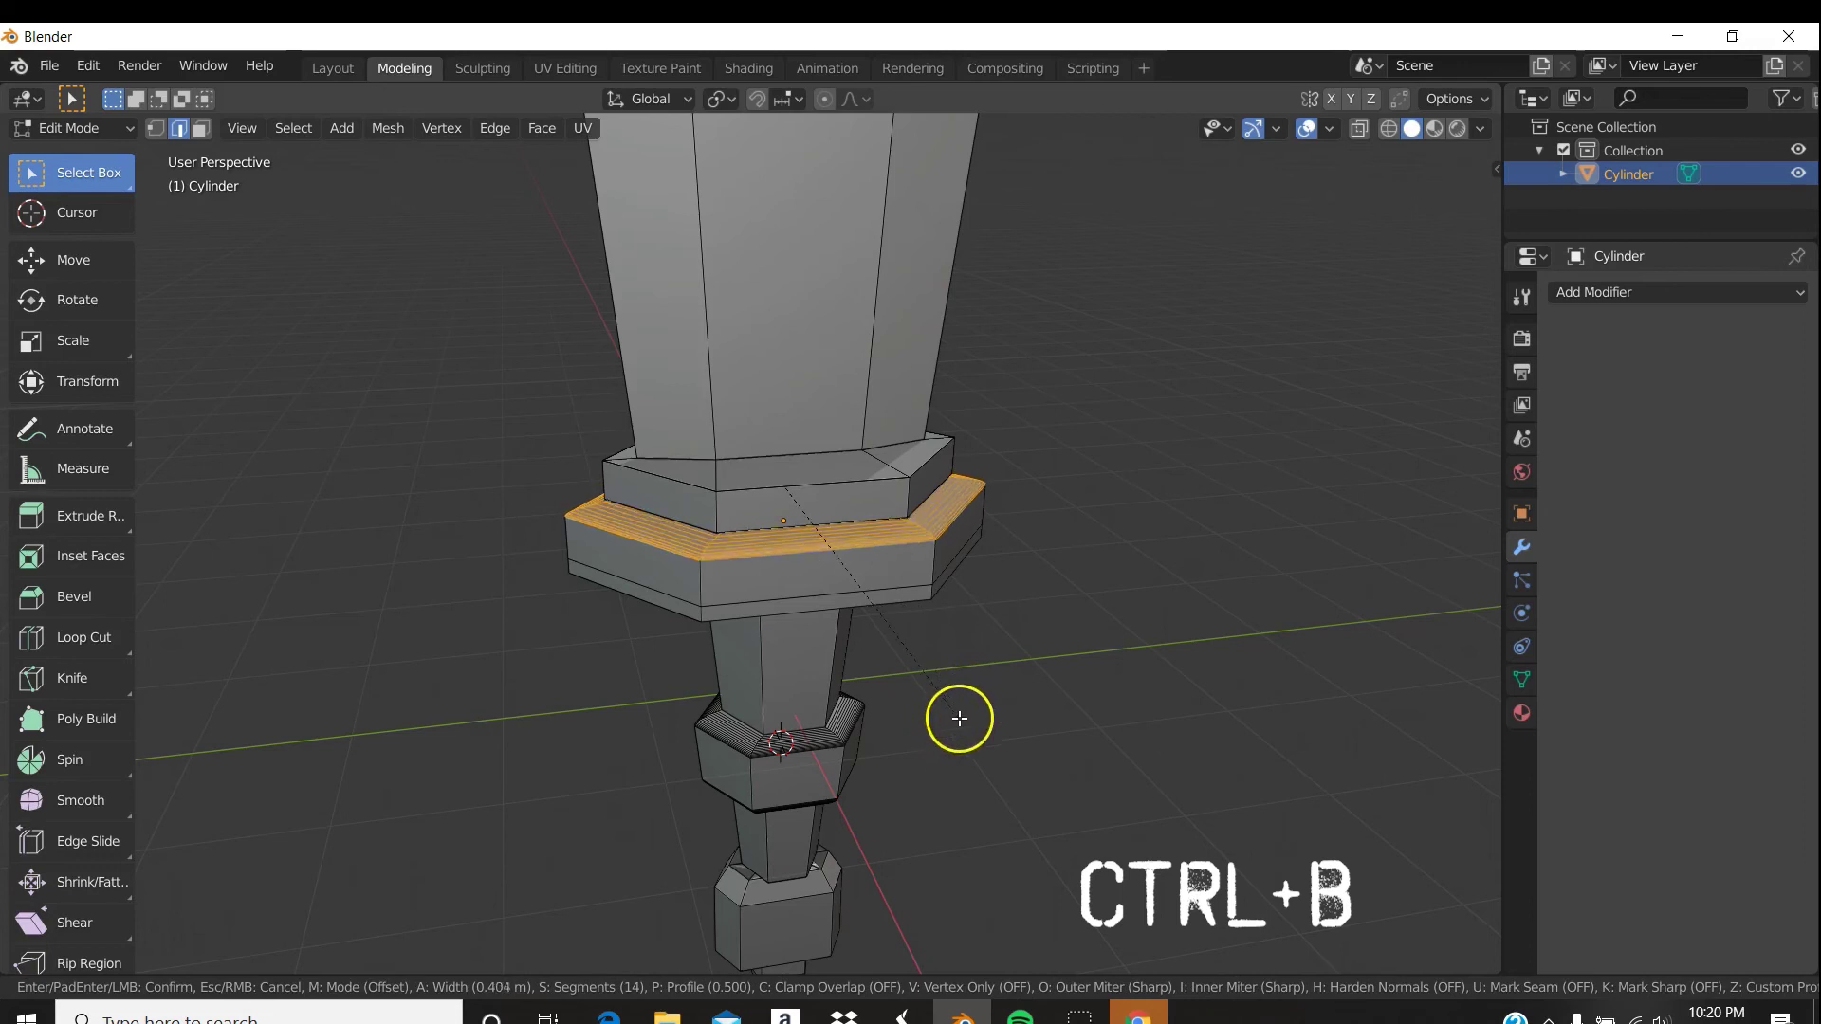
{"action": "left_click", "coordinate": [978, 765]}
{"action": "middle_click_drag", "start_coordinate": [993, 610], "coordinate": [935, 548]}
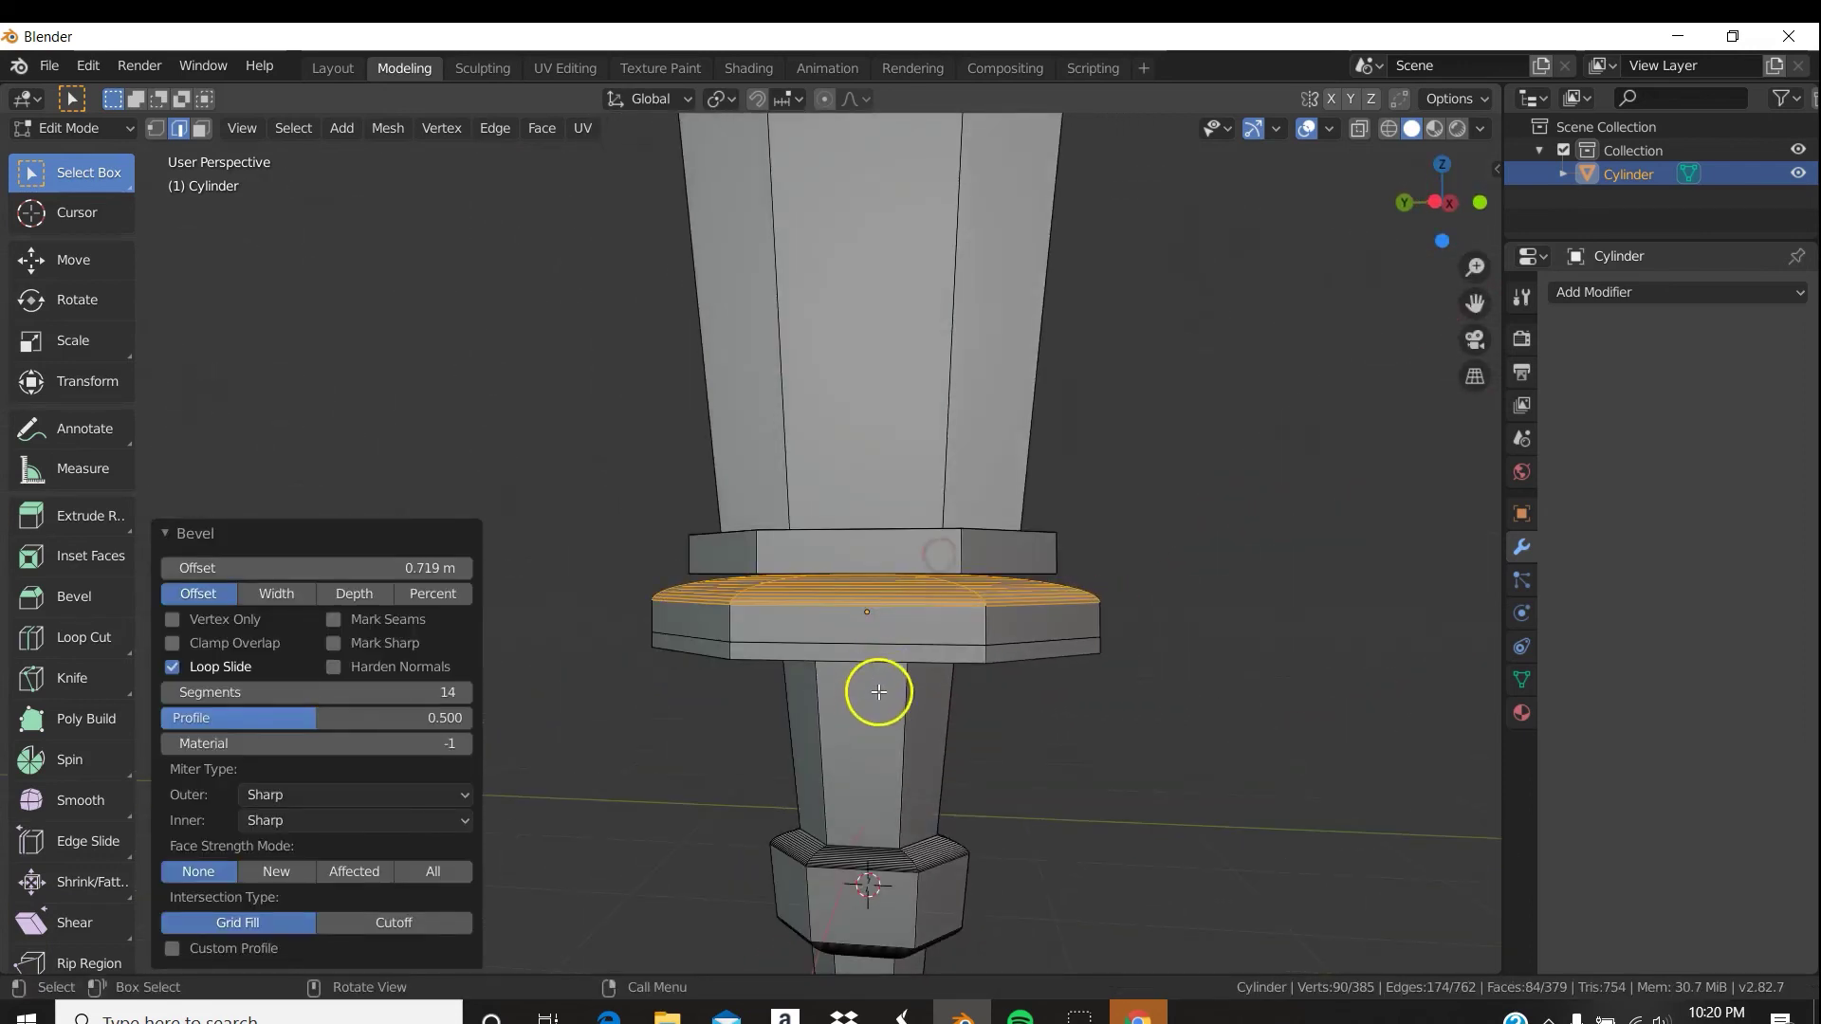
{"action": "left_click", "coordinate": [898, 661]}
Look over the whole sword with its beveled guard and switch it to Object Mode.
{"action": "middle_click_drag", "start_coordinate": [1010, 662], "coordinate": [1081, 659]}
{"action": "scroll", "coordinate": [1097, 512], "scroll_direction": "up", "scroll_amount": 4}
{"action": "middle_click_drag", "start_coordinate": [1098, 512], "coordinate": [1085, 919], "text": "ctrl"}
{"action": "middle_click_drag", "start_coordinate": [1044, 565], "coordinate": [1004, 756], "text": "ctrl"}
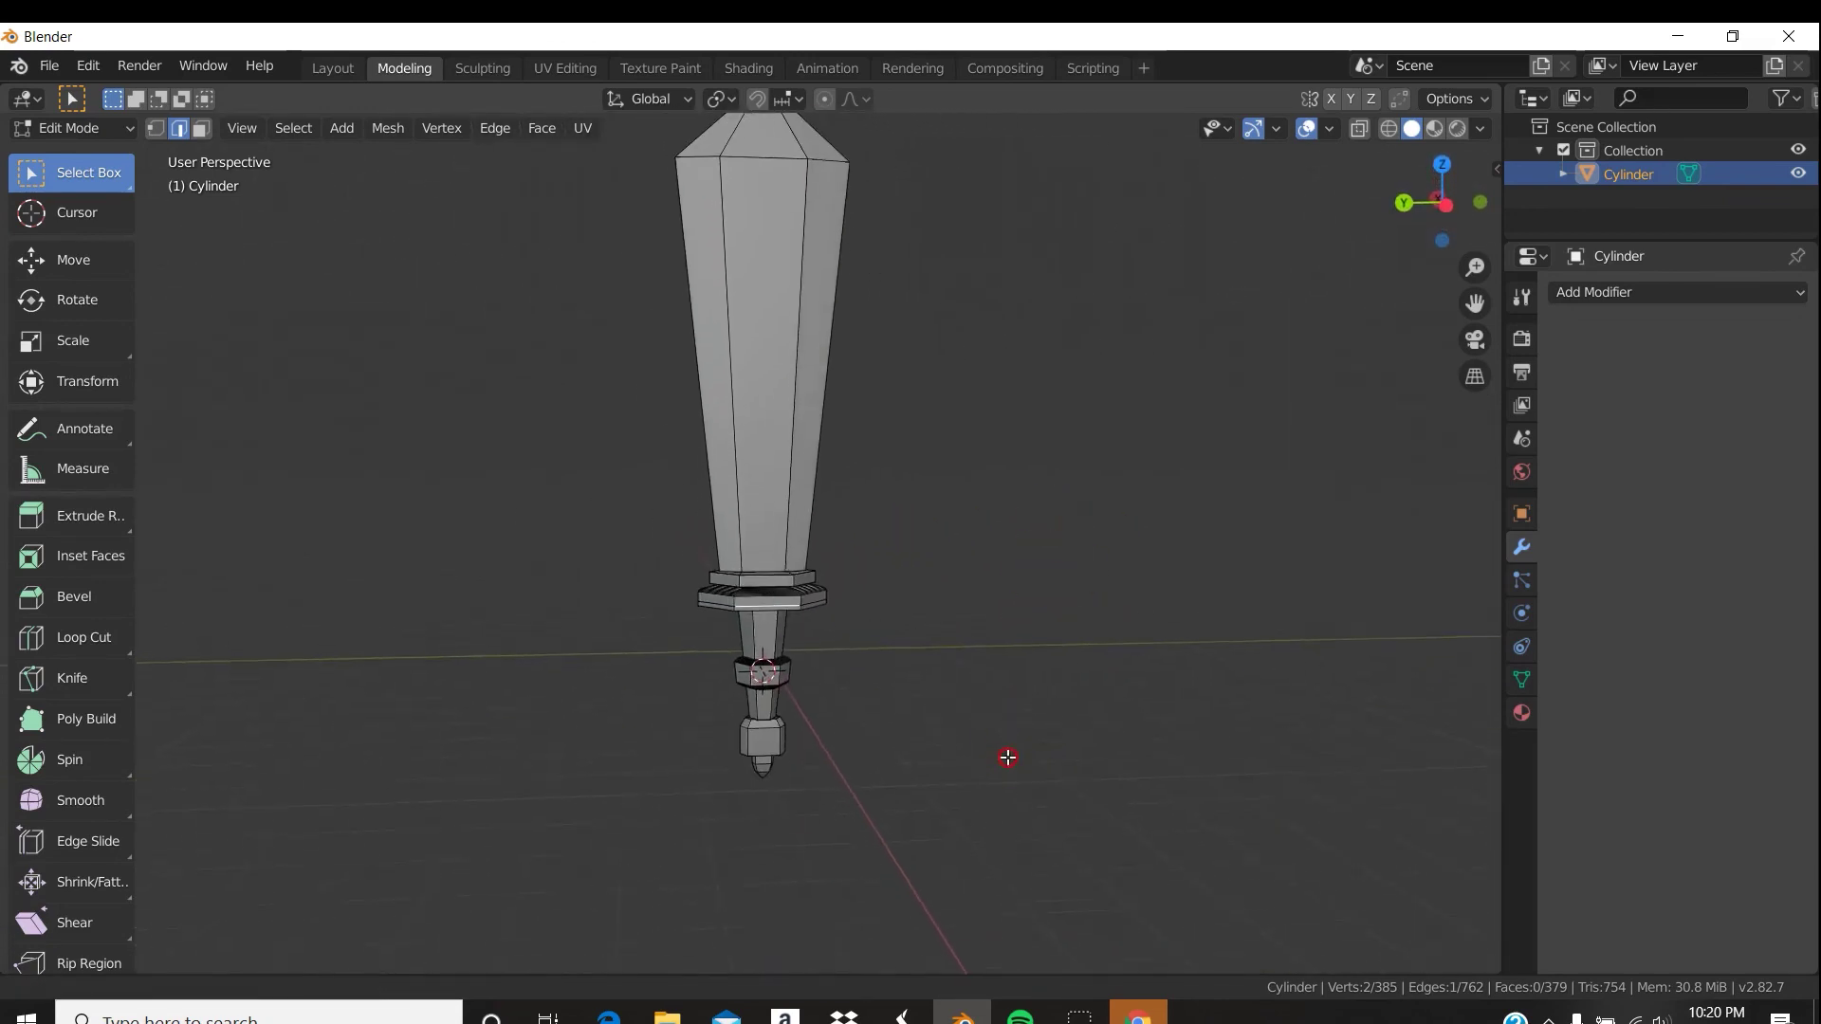
{"action": "middle_click_drag", "start_coordinate": [955, 489], "coordinate": [947, 549], "text": "ctrl"}
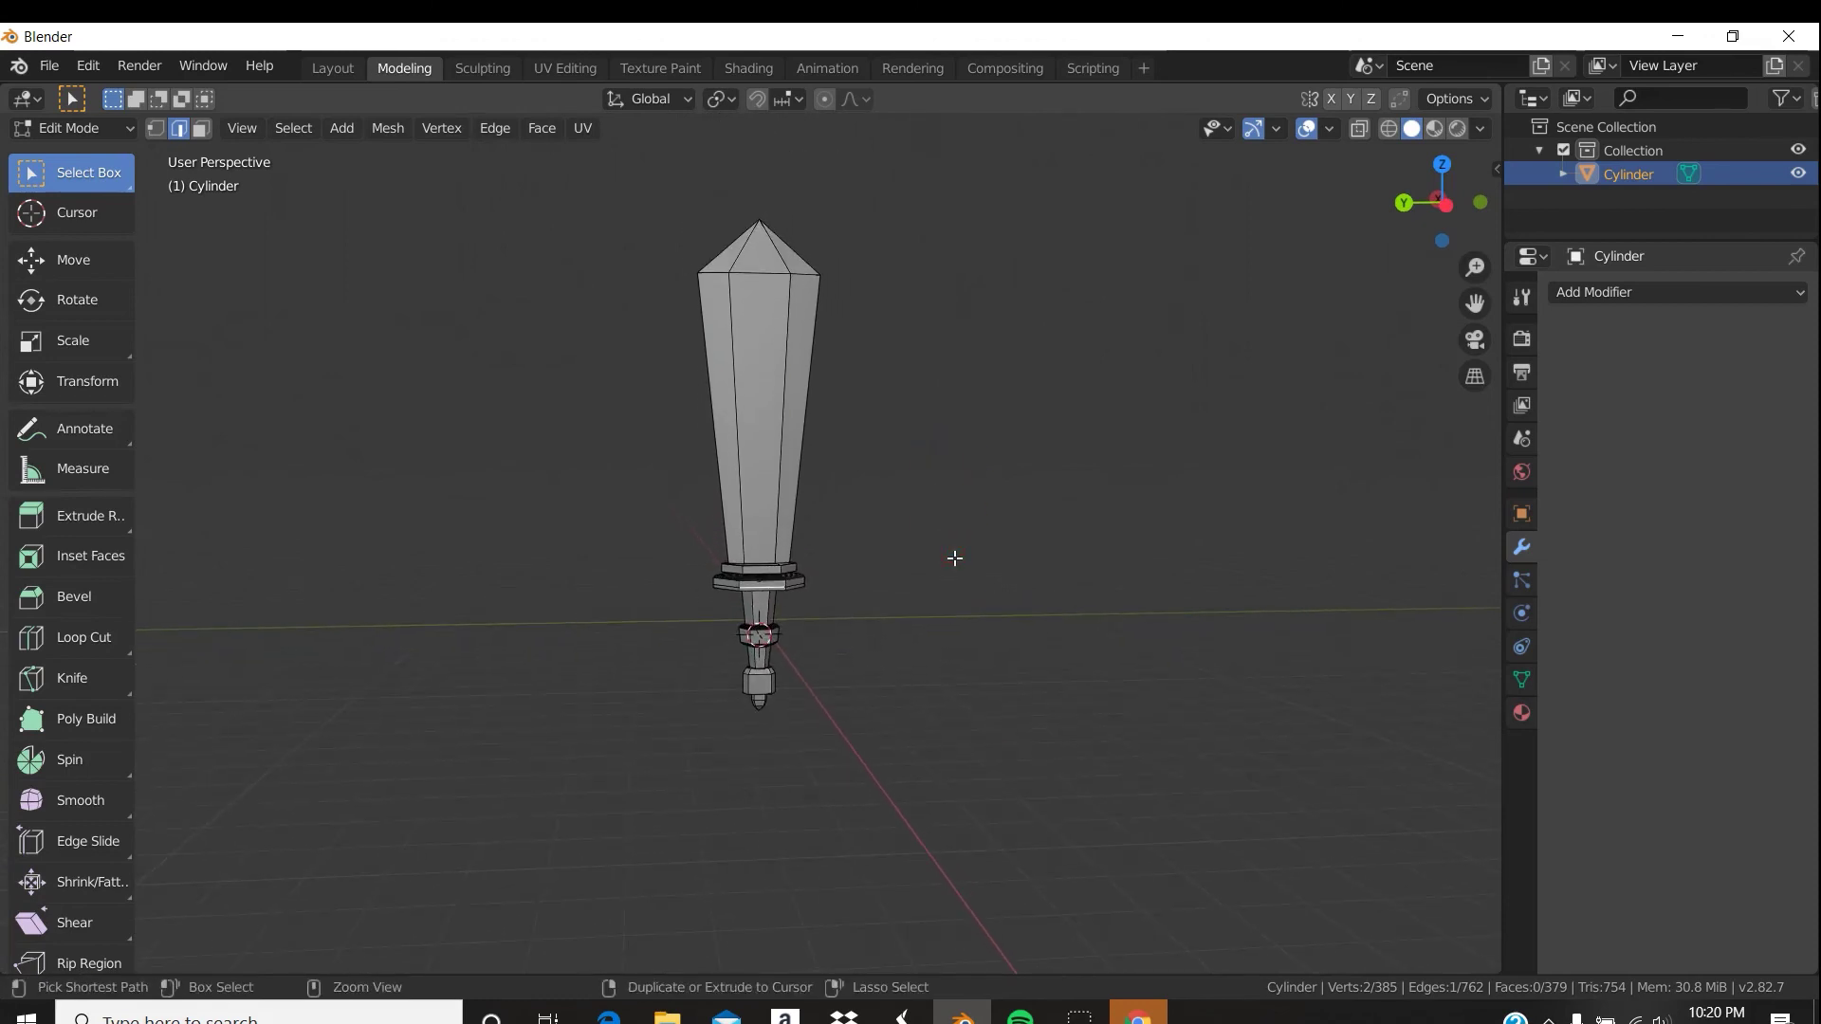
{"action": "key", "text": "ctrl+Tab"}
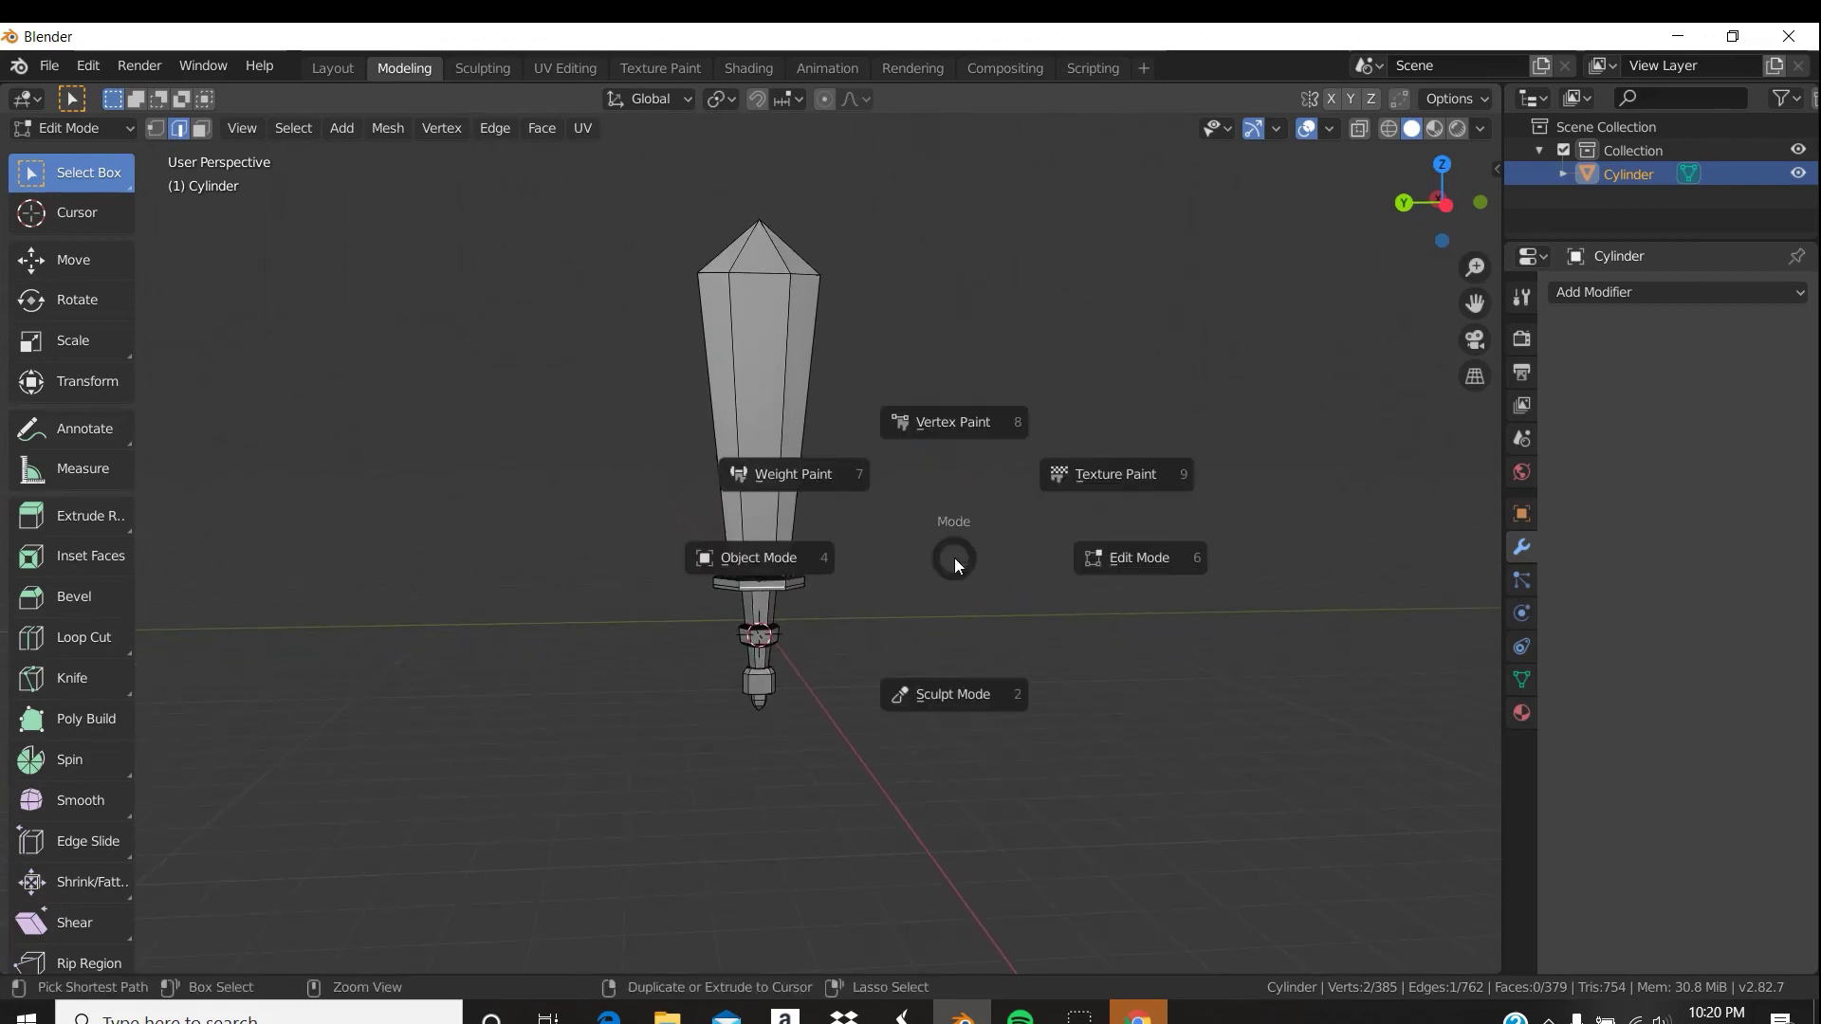
{"action": "left_click", "coordinate": [727, 579]}
Select the sword and move it up about 3.02 m along the global Z axis.
{"action": "mouse_move", "coordinate": [1024, 500]}
{"action": "middle_mouse_down"}
{"action": "mouse_move", "coordinate": [1025, 459]}
{"action": "mouse_move", "coordinate": [1015, 532]}
{"action": "mouse_move", "coordinate": [1032, 515]}
{"action": "middle_mouse_up"}
{"action": "left_click", "coordinate": [785, 441]}
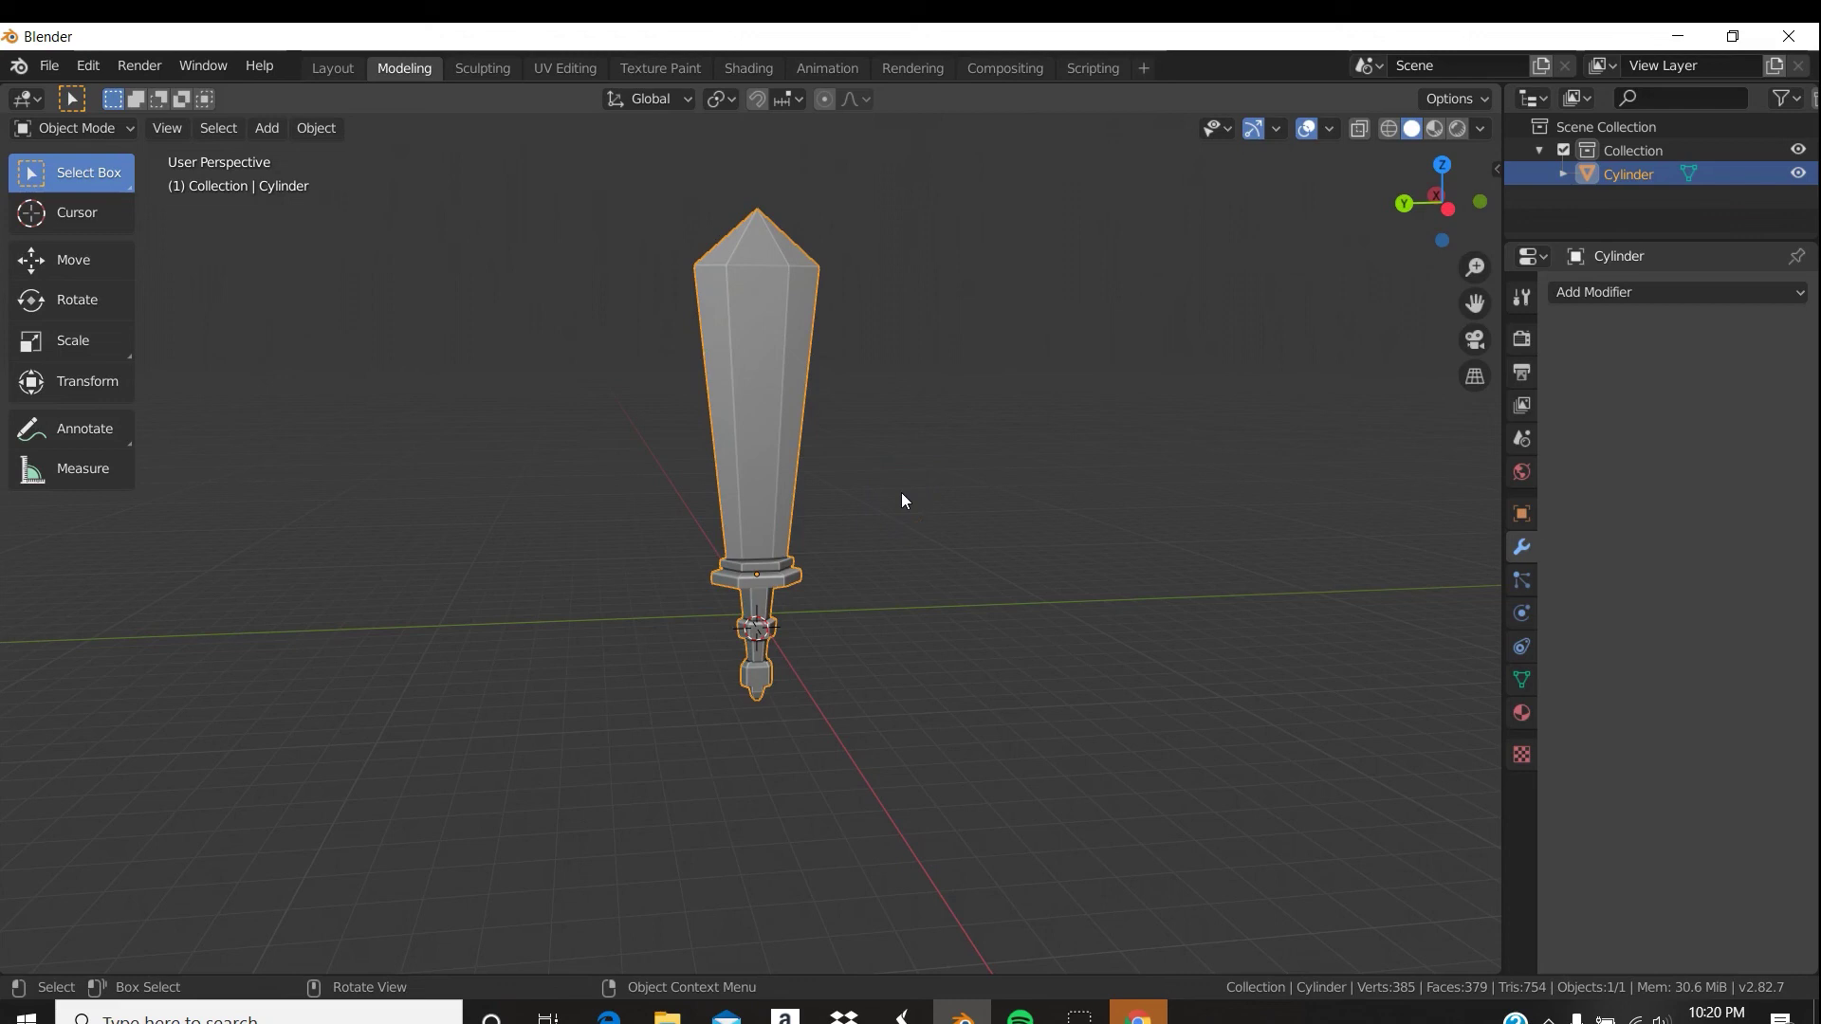
{"action": "key", "text": "g"}
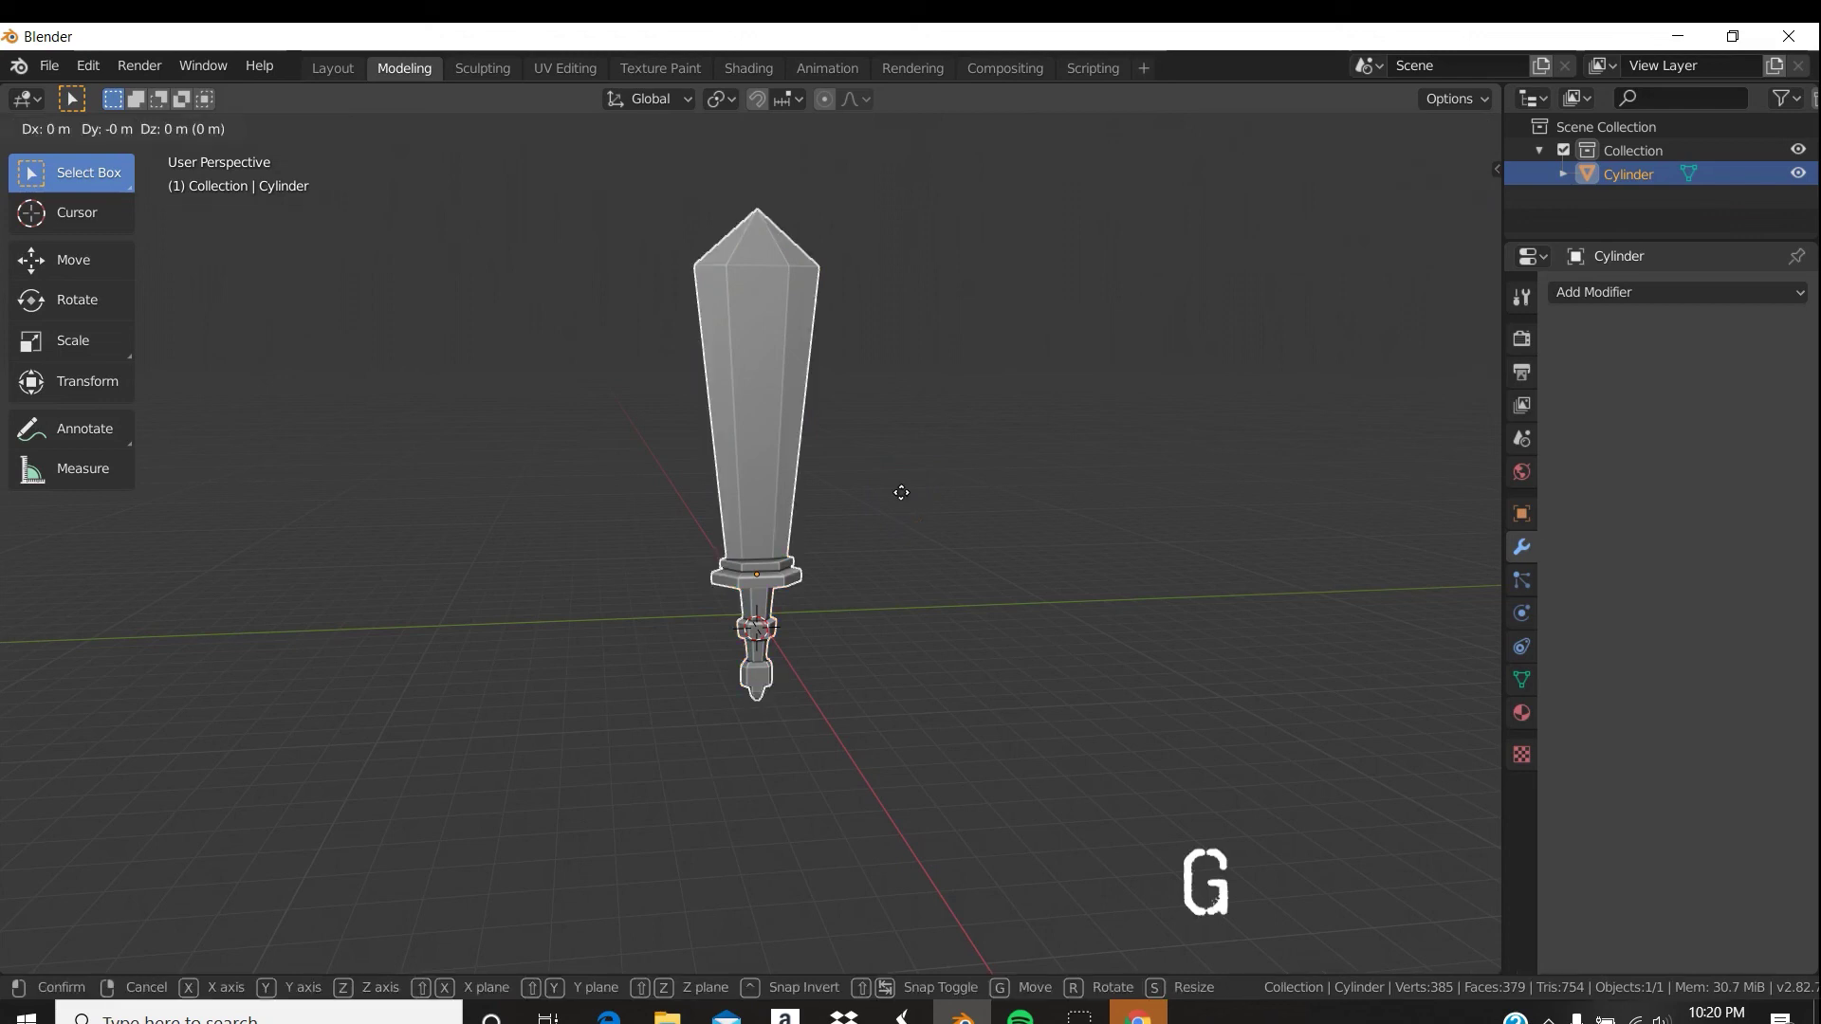
{"action": "middle_click", "coordinate": [892, 436]}
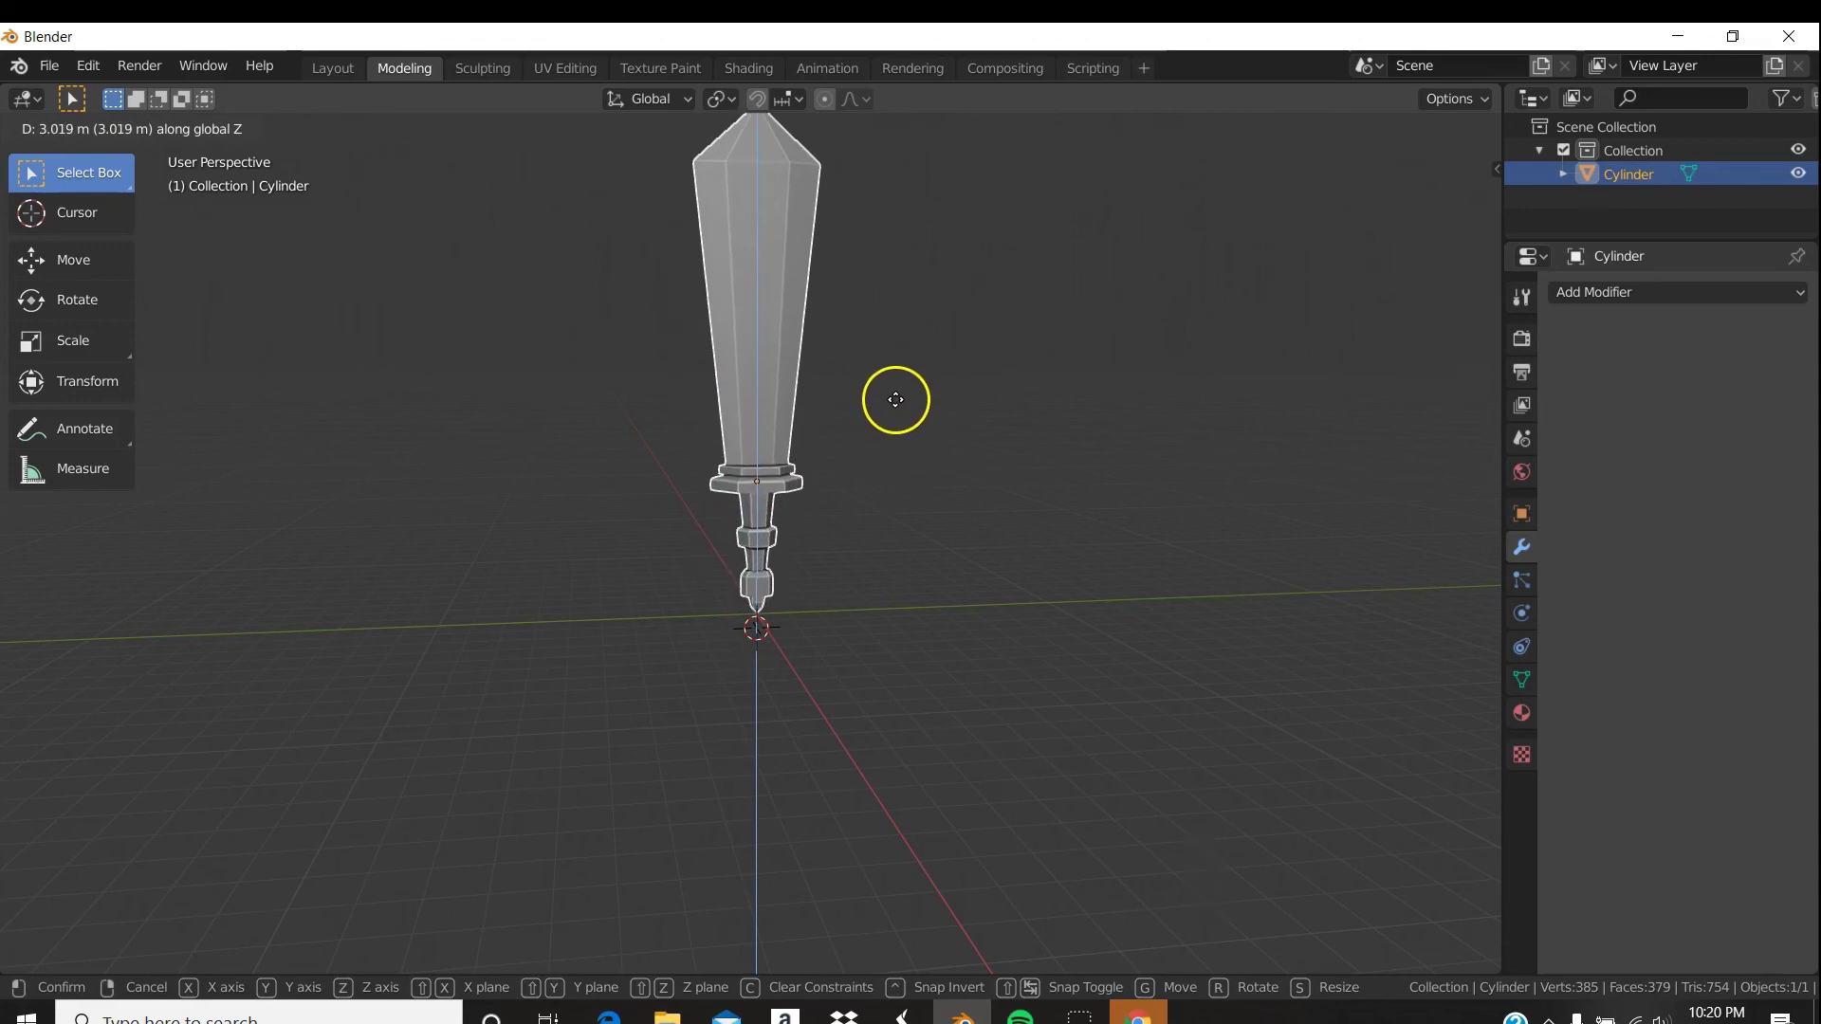
{"action": "left_click", "coordinate": [895, 399]}
{"action": "middle_click_drag", "start_coordinate": [901, 389], "coordinate": [886, 438]}
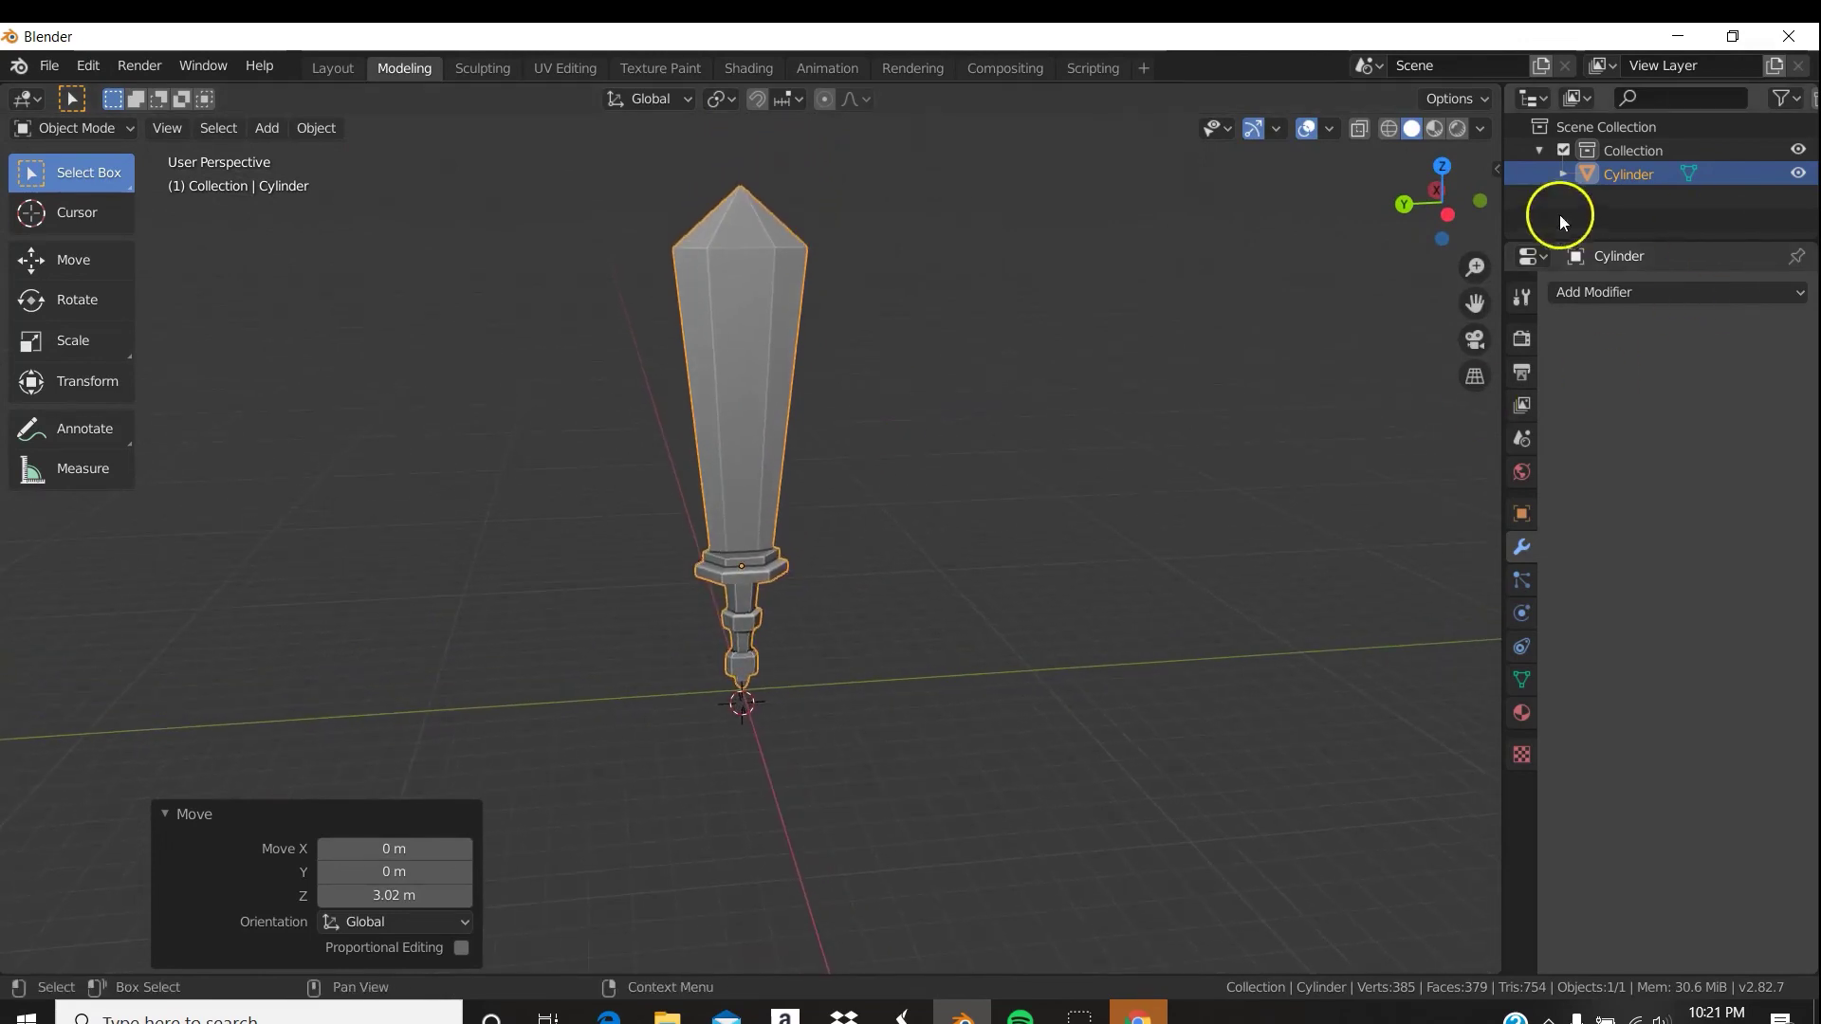
Inspect the sword from several sides with the viewport overlays temporarily hidden.
{"action": "left_click", "coordinate": [1305, 131]}
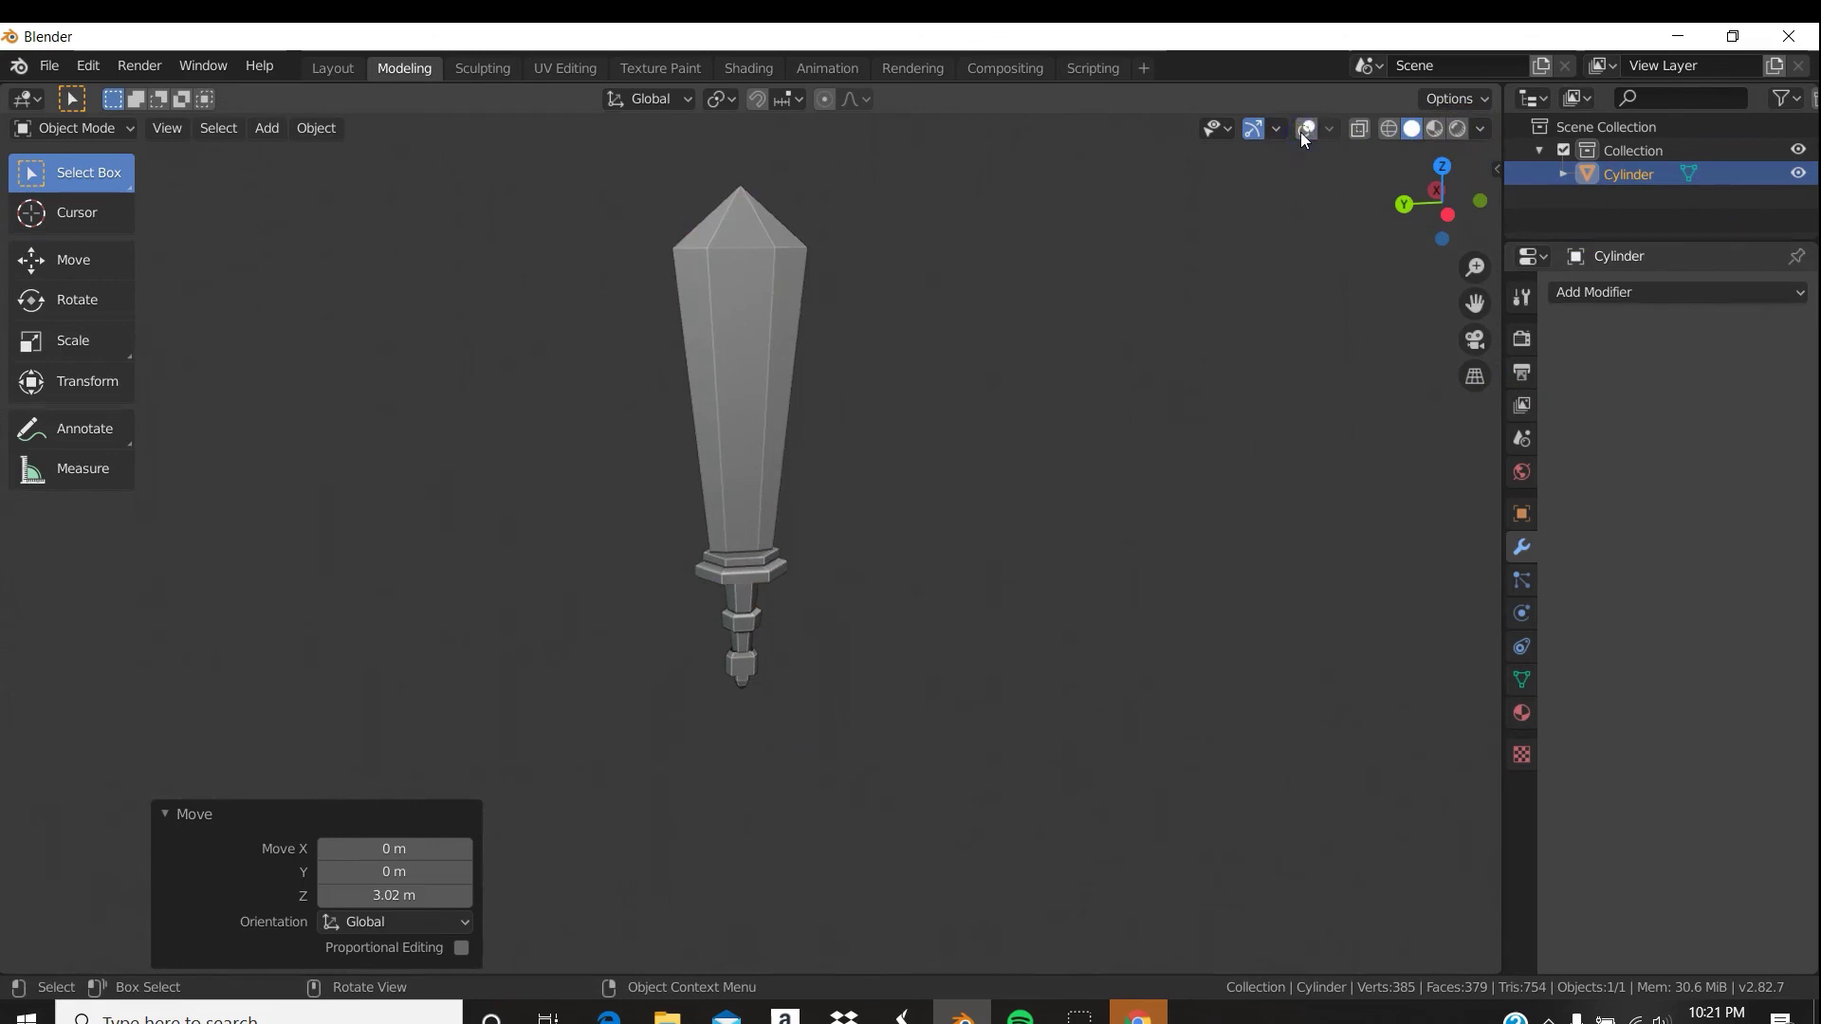
{"action": "middle_click_drag", "start_coordinate": [901, 412], "coordinate": [805, 423]}
{"action": "middle_click_drag", "start_coordinate": [903, 569], "coordinate": [966, 506], "text": "ctrl"}
{"action": "middle_click_drag", "start_coordinate": [914, 373], "coordinate": [1011, 423]}
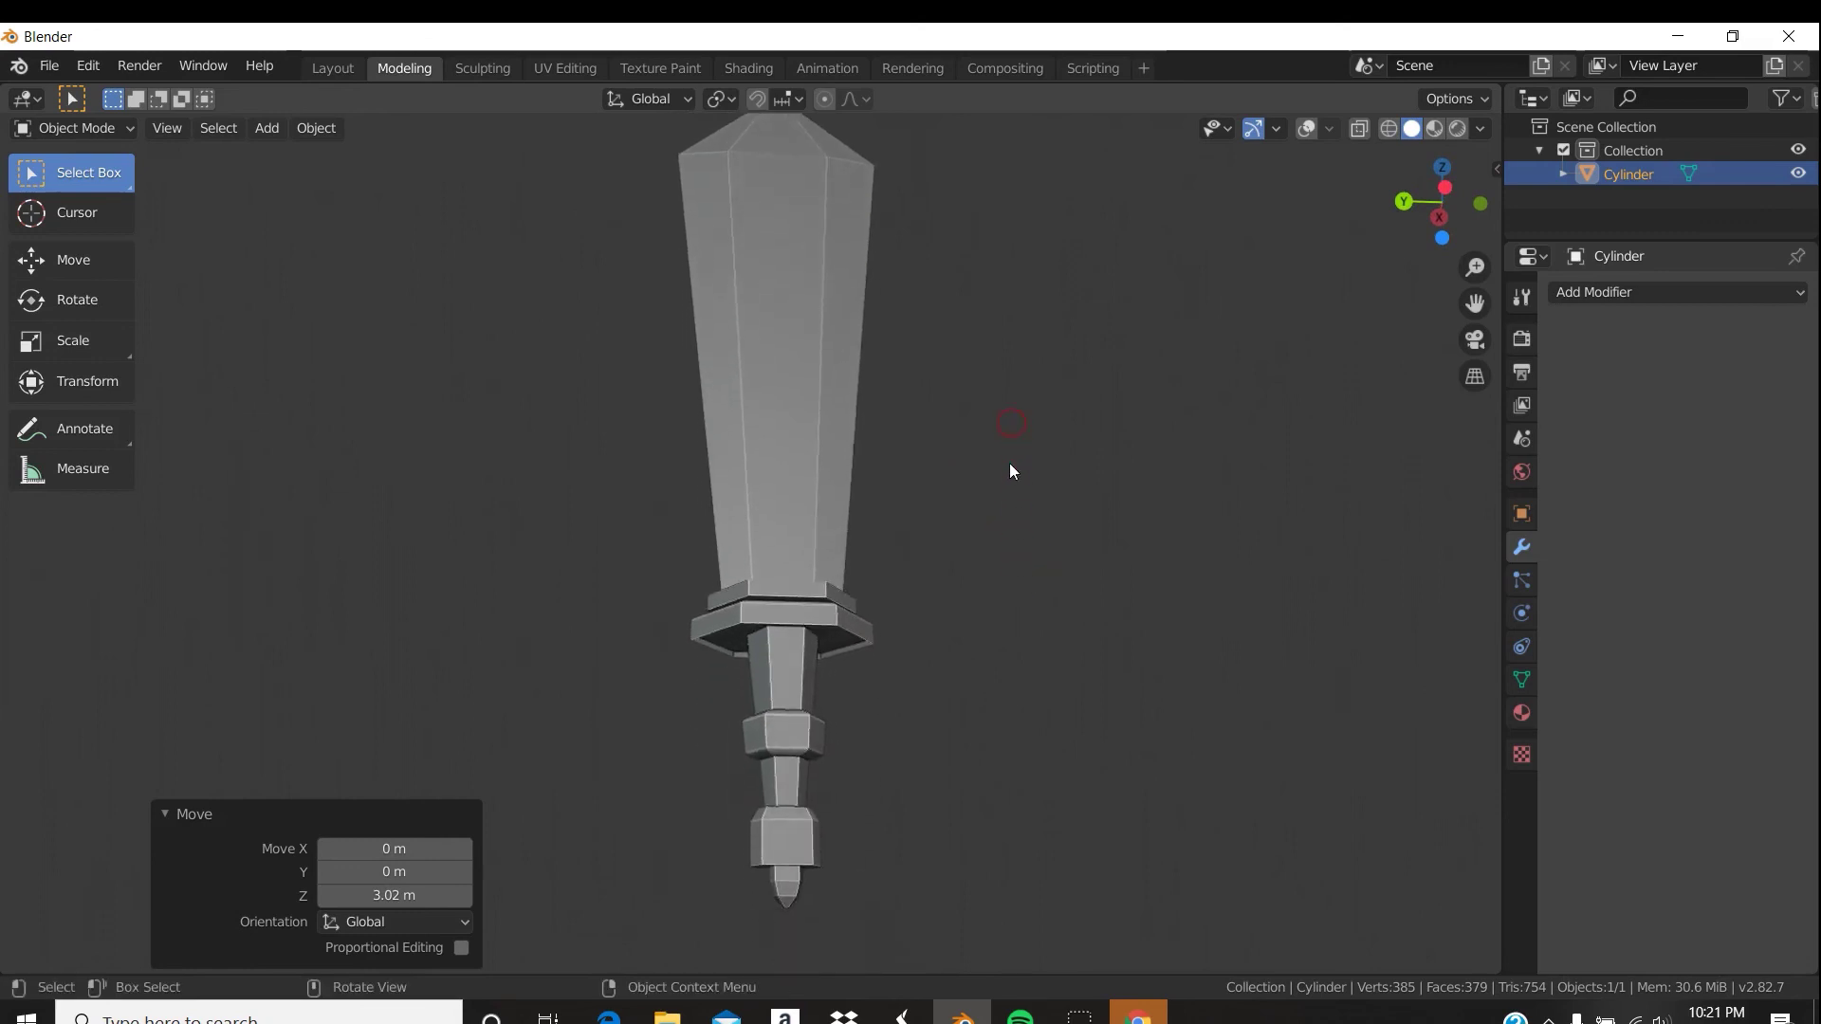
{"action": "middle_click_drag", "start_coordinate": [1004, 740], "coordinate": [993, 833], "text": "shift"}
{"action": "middle_click_drag", "start_coordinate": [978, 486], "coordinate": [972, 773]}
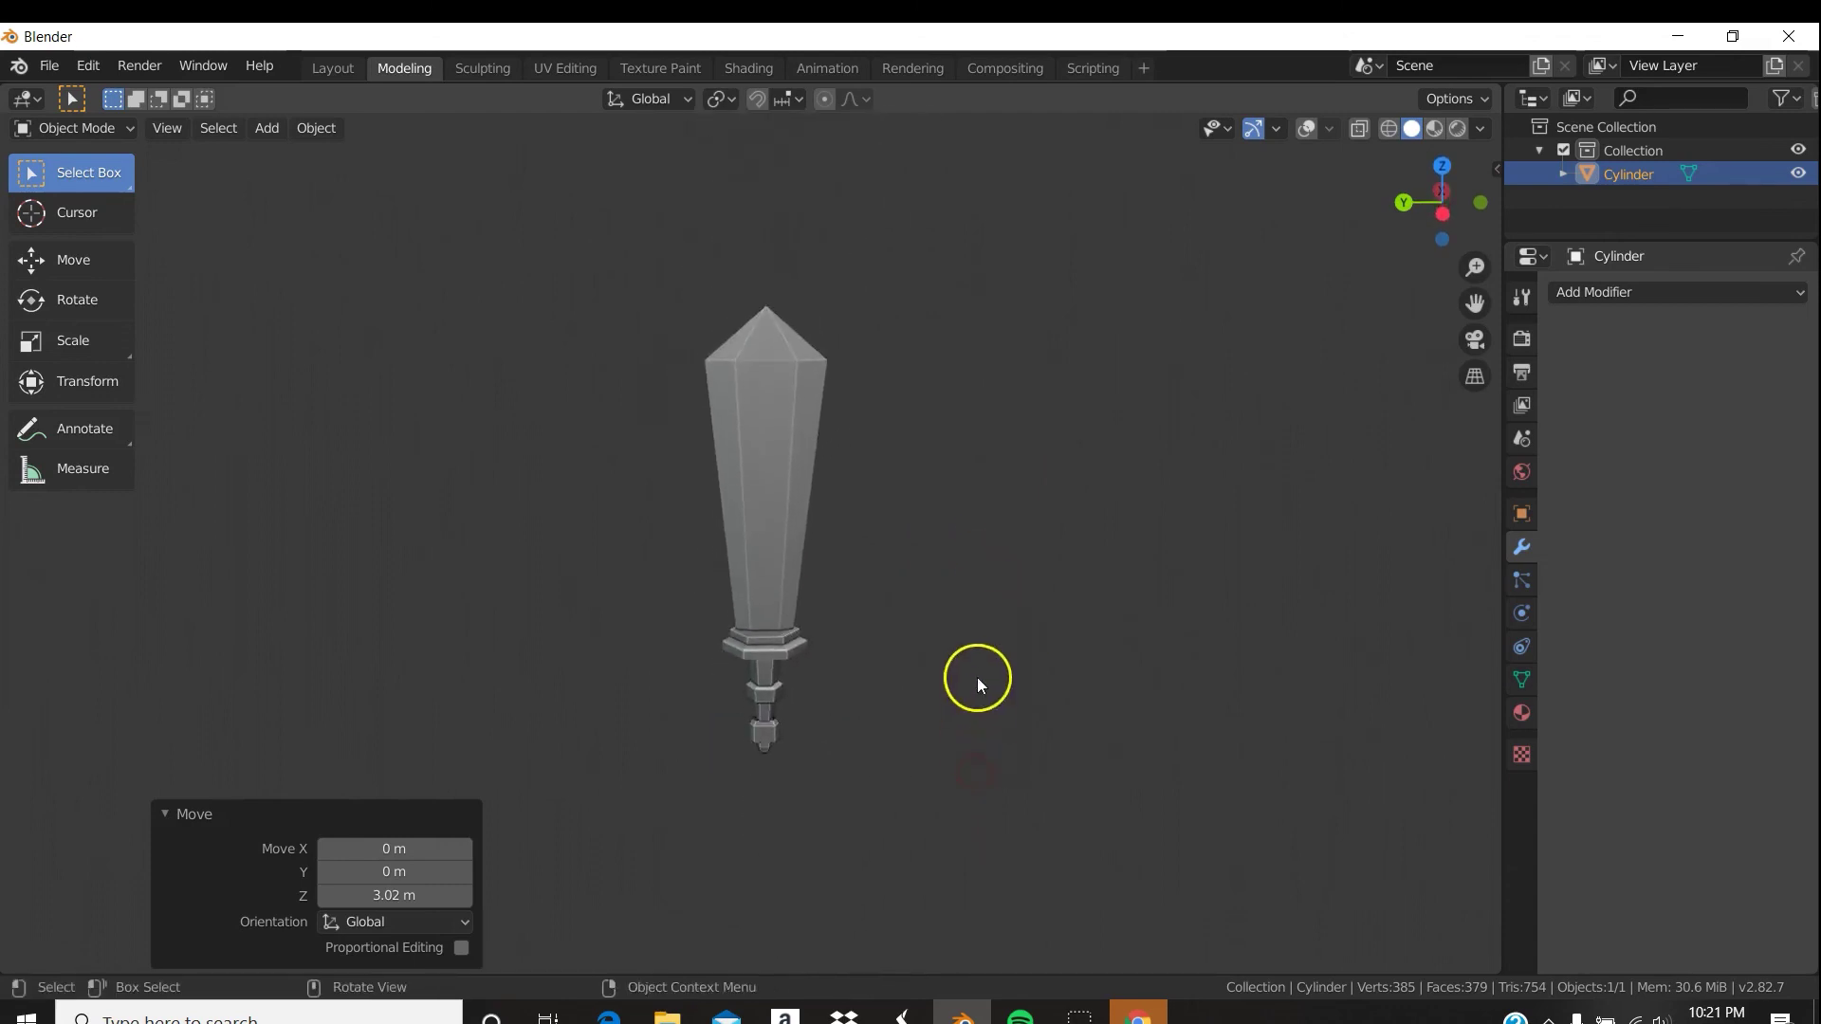
{"action": "left_click", "coordinate": [1307, 131]}
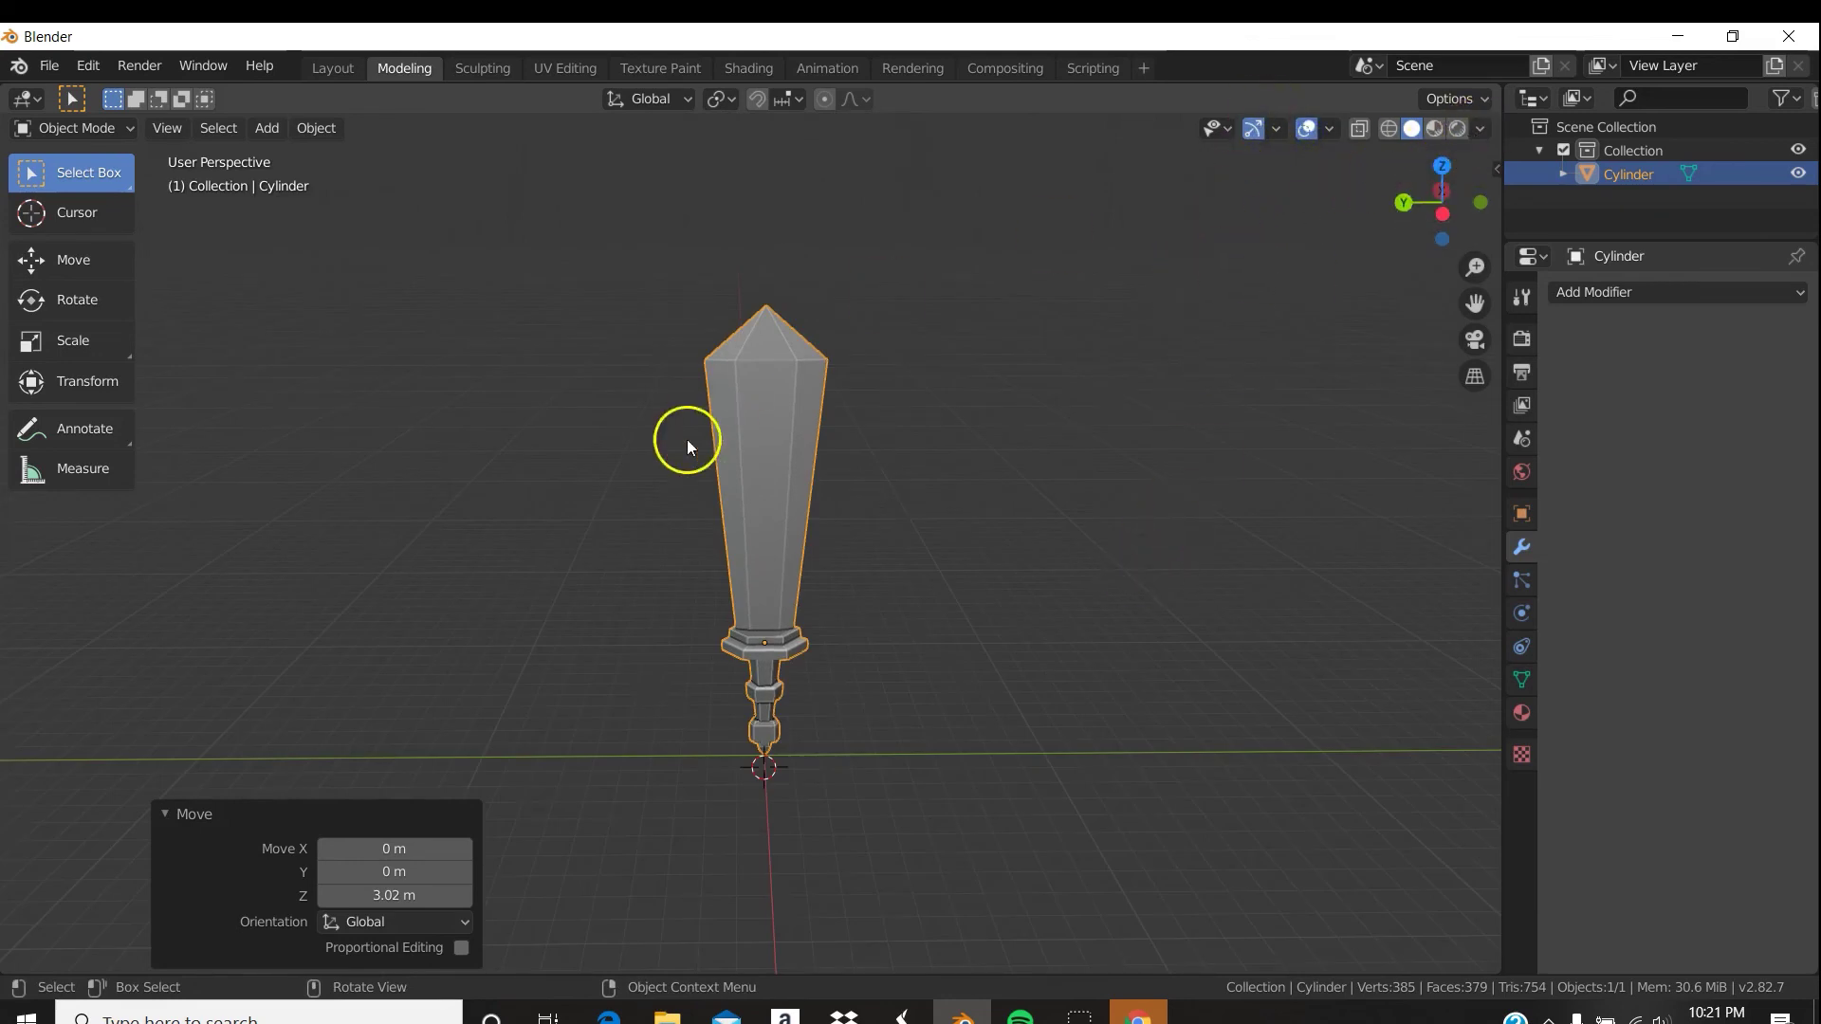
In Edit Mode with wireframe shading, select the entire grip from the pommel tip up to the guard.
{"action": "middle_click_drag", "start_coordinate": [958, 543], "coordinate": [872, 470]}
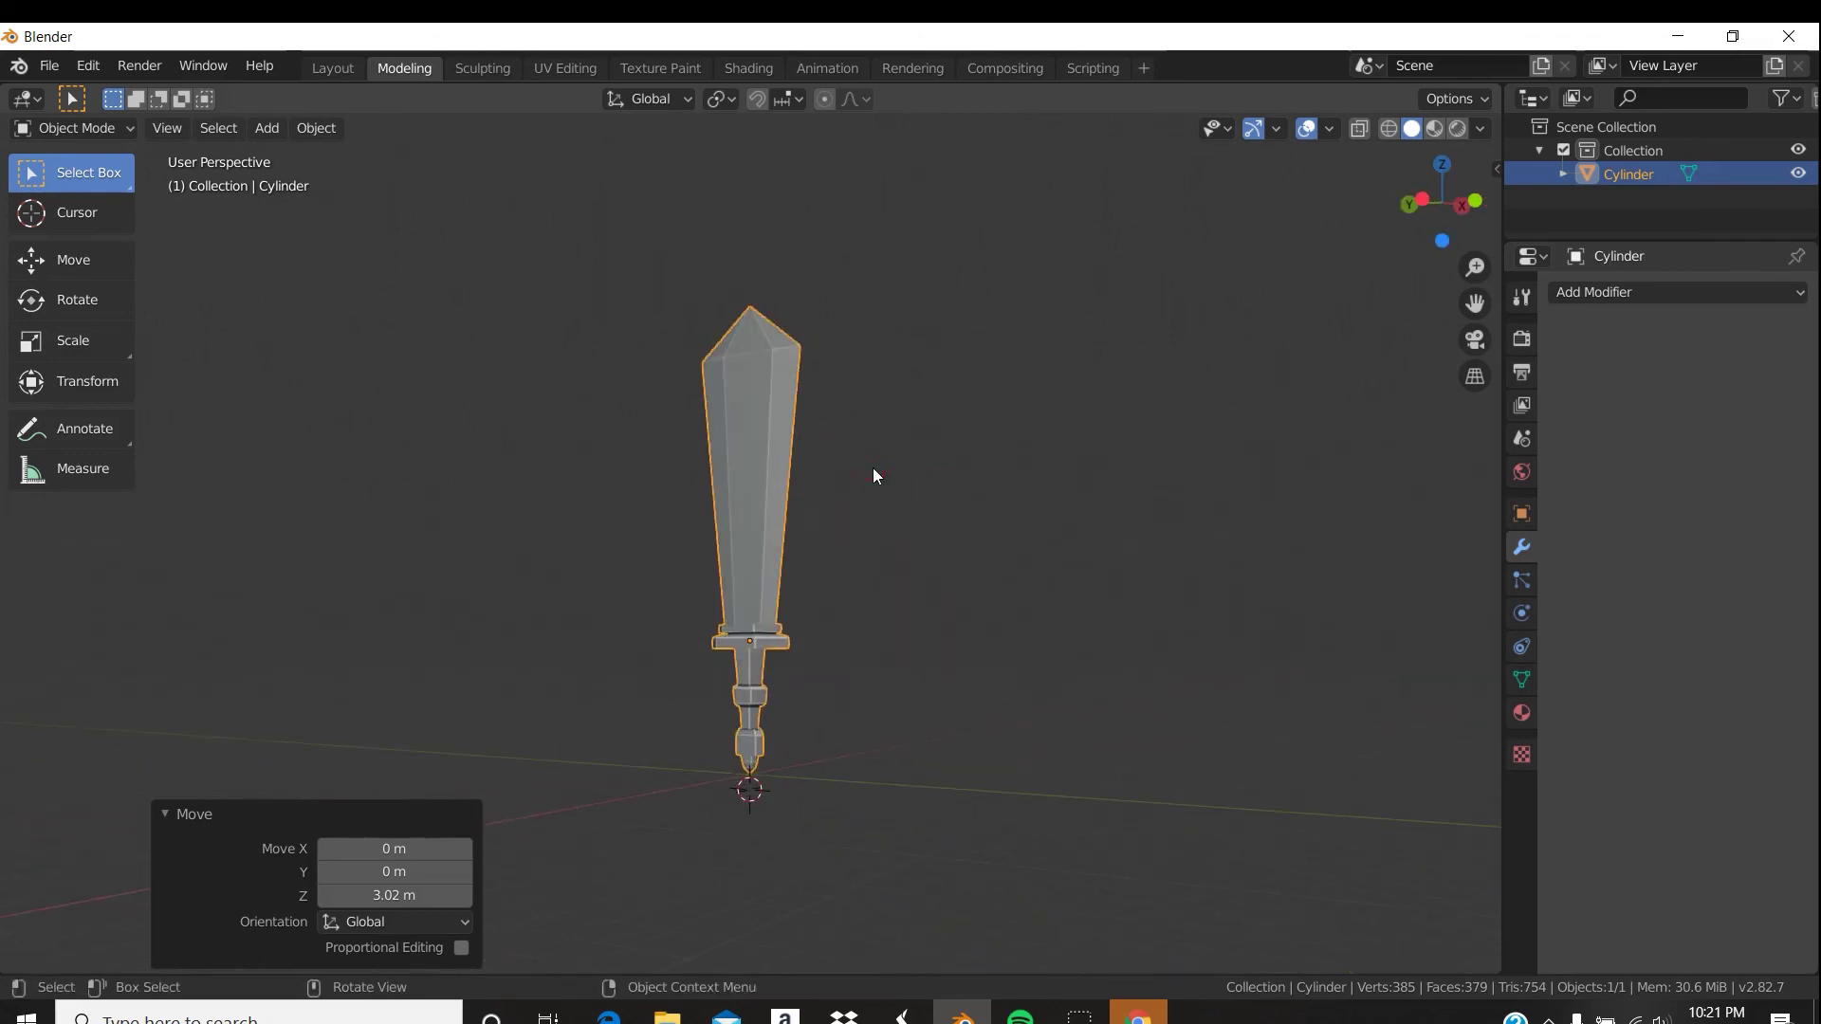
{"action": "middle_click_drag", "start_coordinate": [919, 643], "coordinate": [903, 404], "text": "ctrl"}
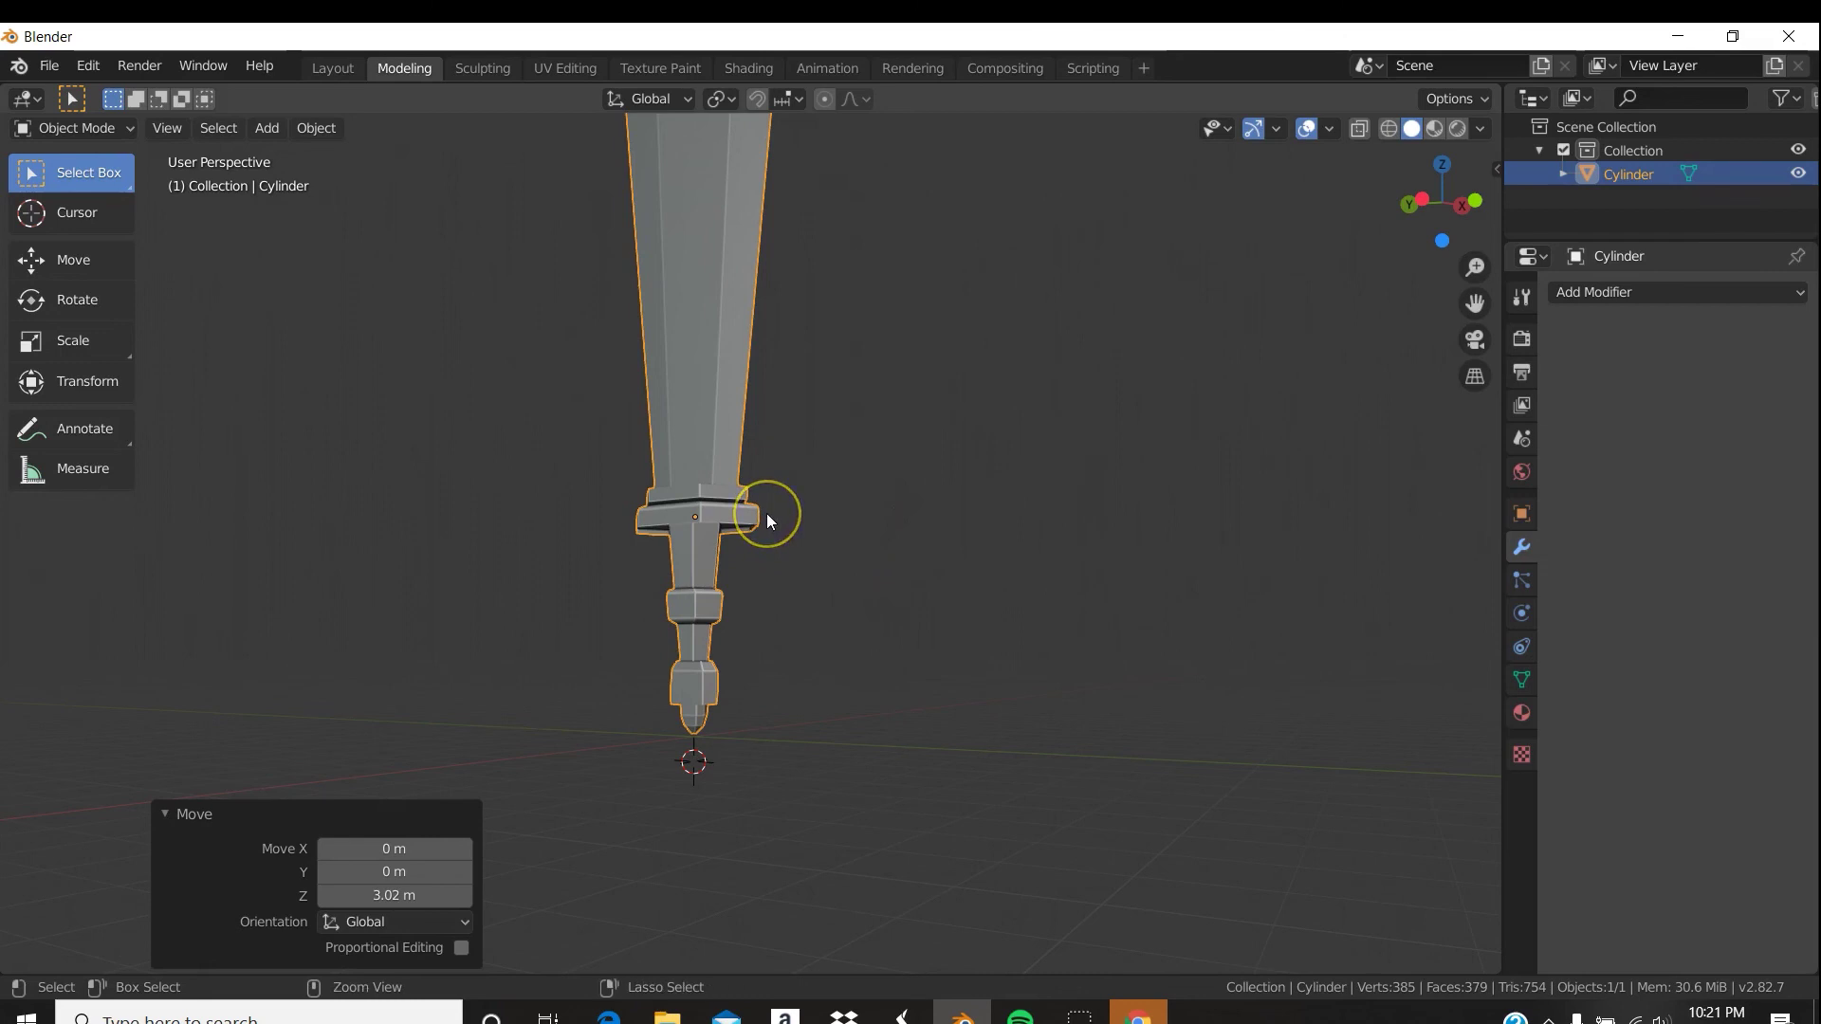
{"action": "key", "text": "ctrl+Tab"}
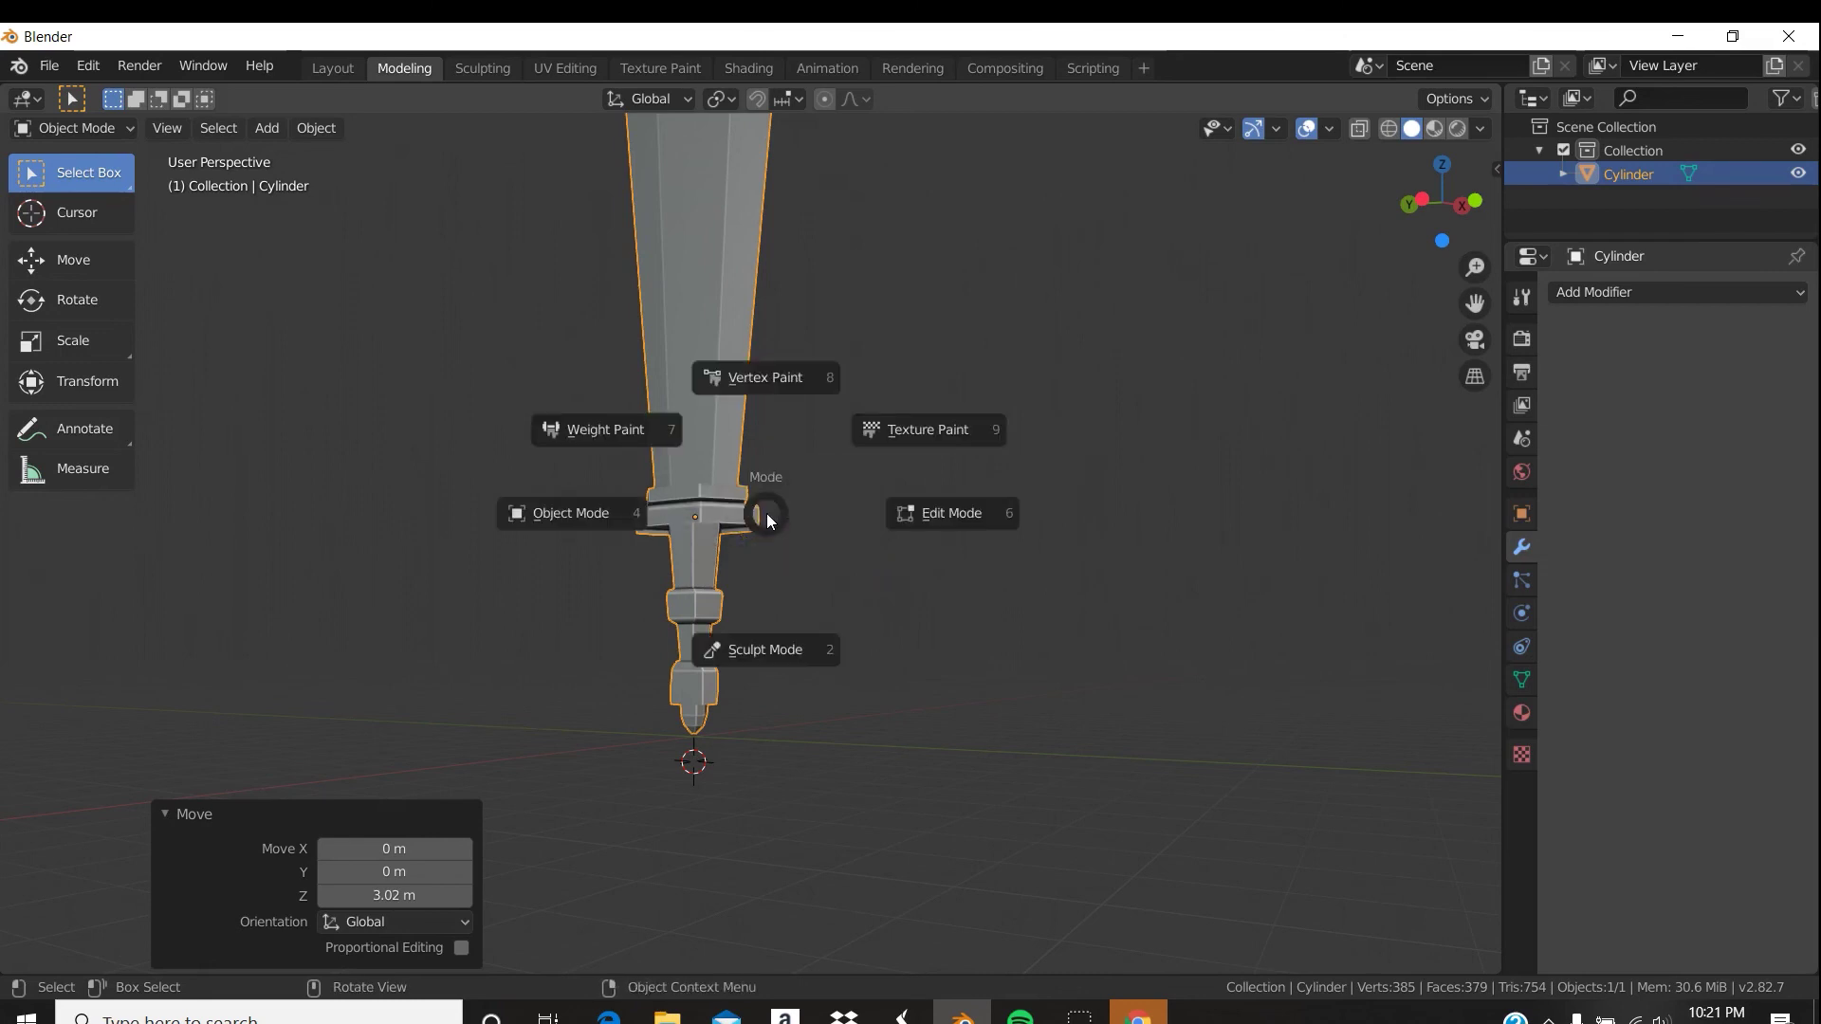
{"action": "left_click", "coordinate": [997, 512]}
{"action": "middle_click_drag", "start_coordinate": [986, 575], "coordinate": [946, 582]}
{"action": "key", "text": "z"}
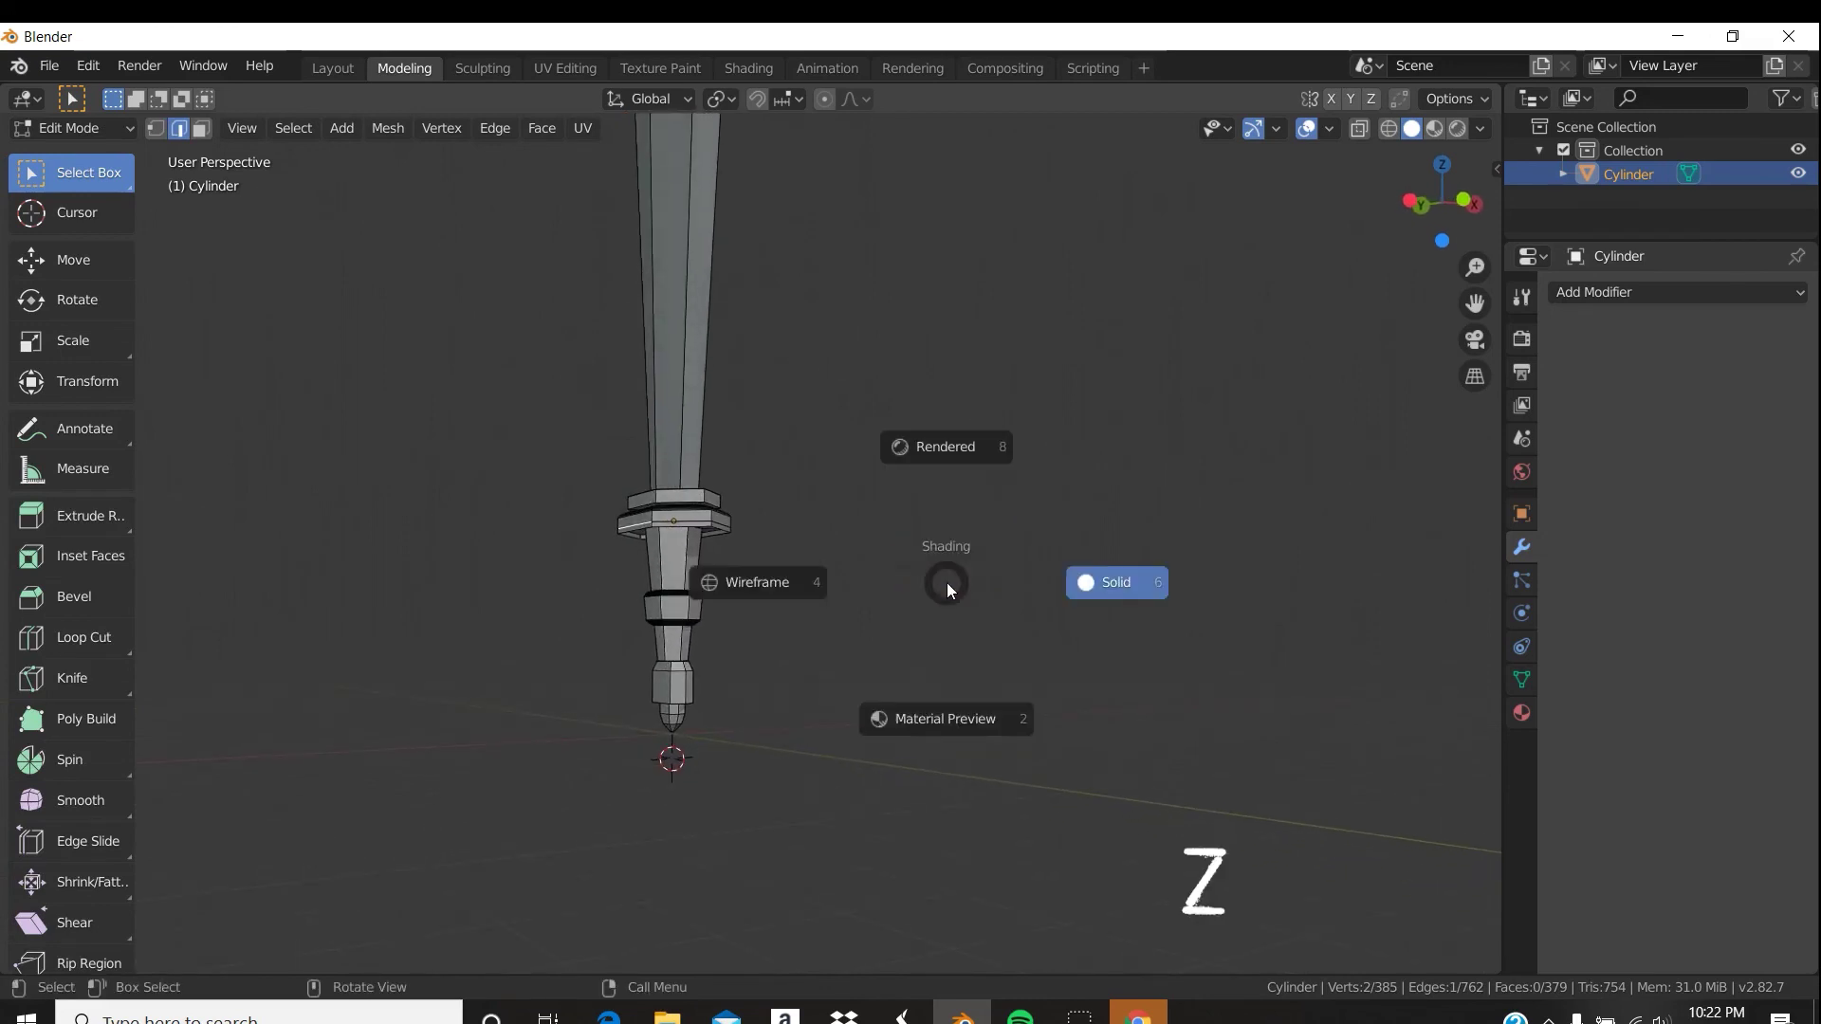
{"action": "left_click", "coordinate": [882, 582]}
{"action": "left_click_drag", "start_coordinate": [570, 554], "coordinate": [765, 756]}
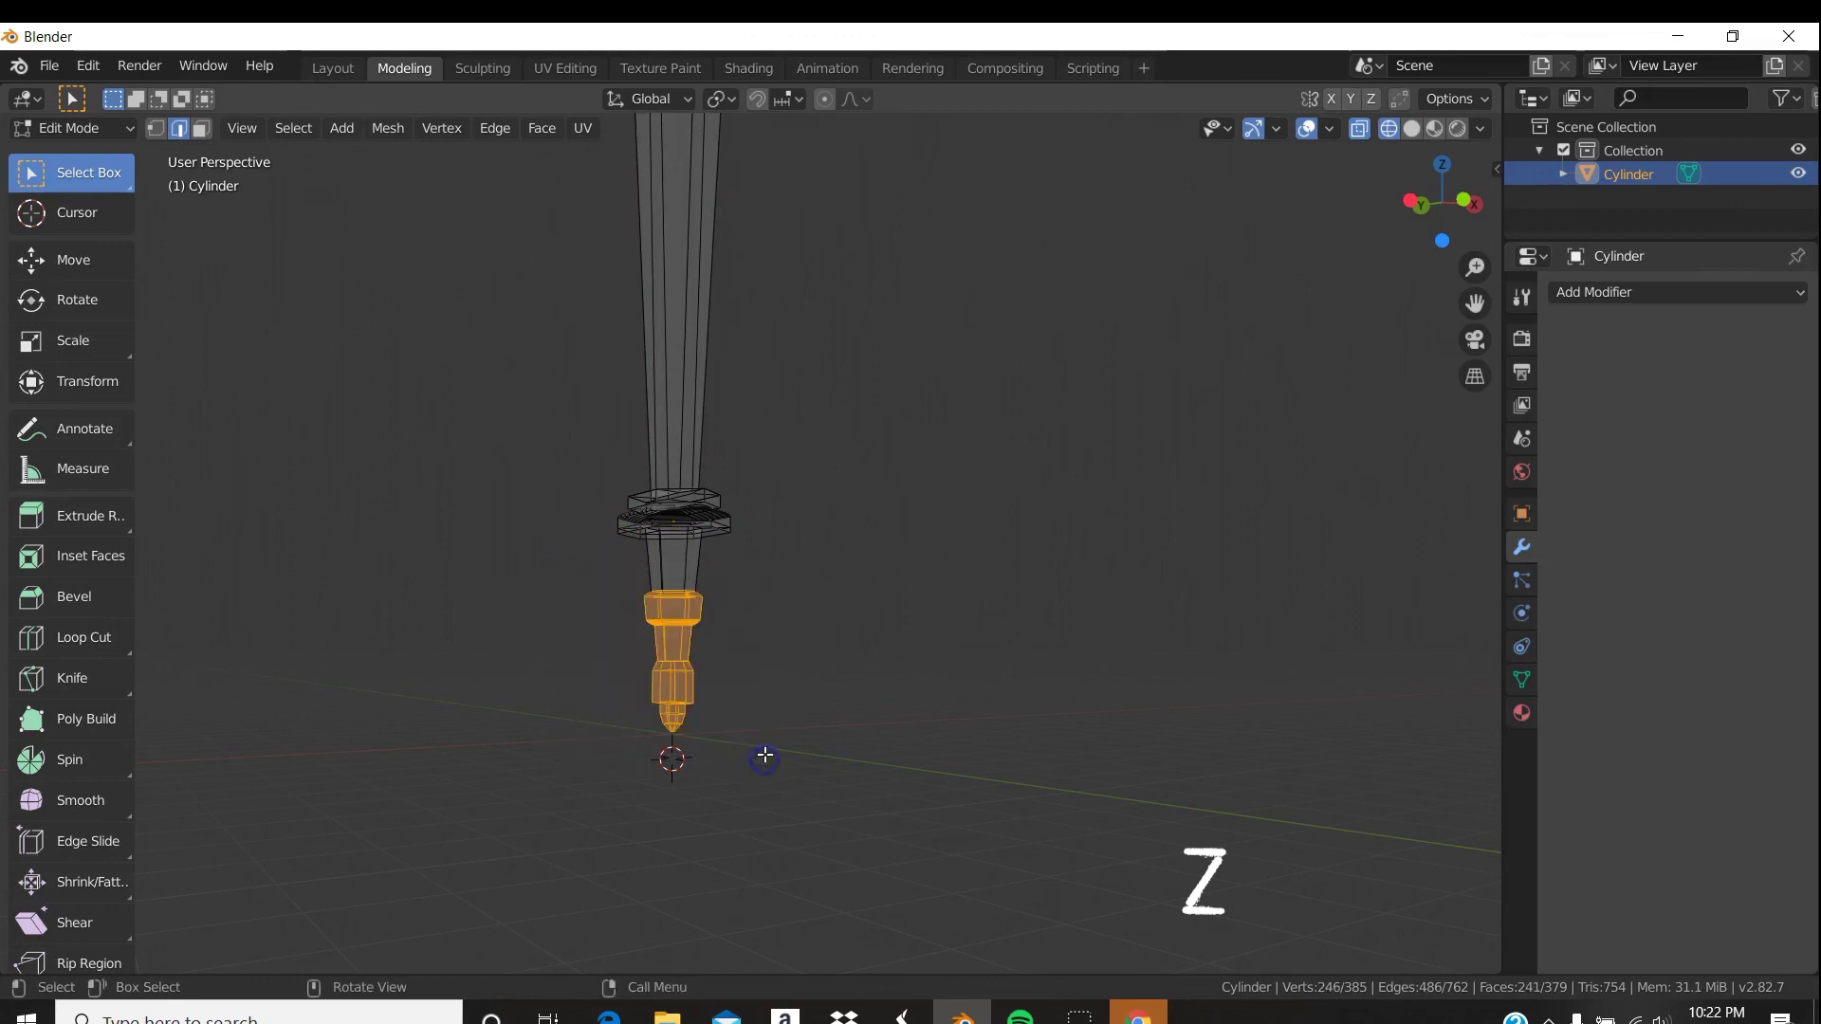
{"action": "left_click", "coordinate": [709, 569], "text": "ctrl+alt+shift"}
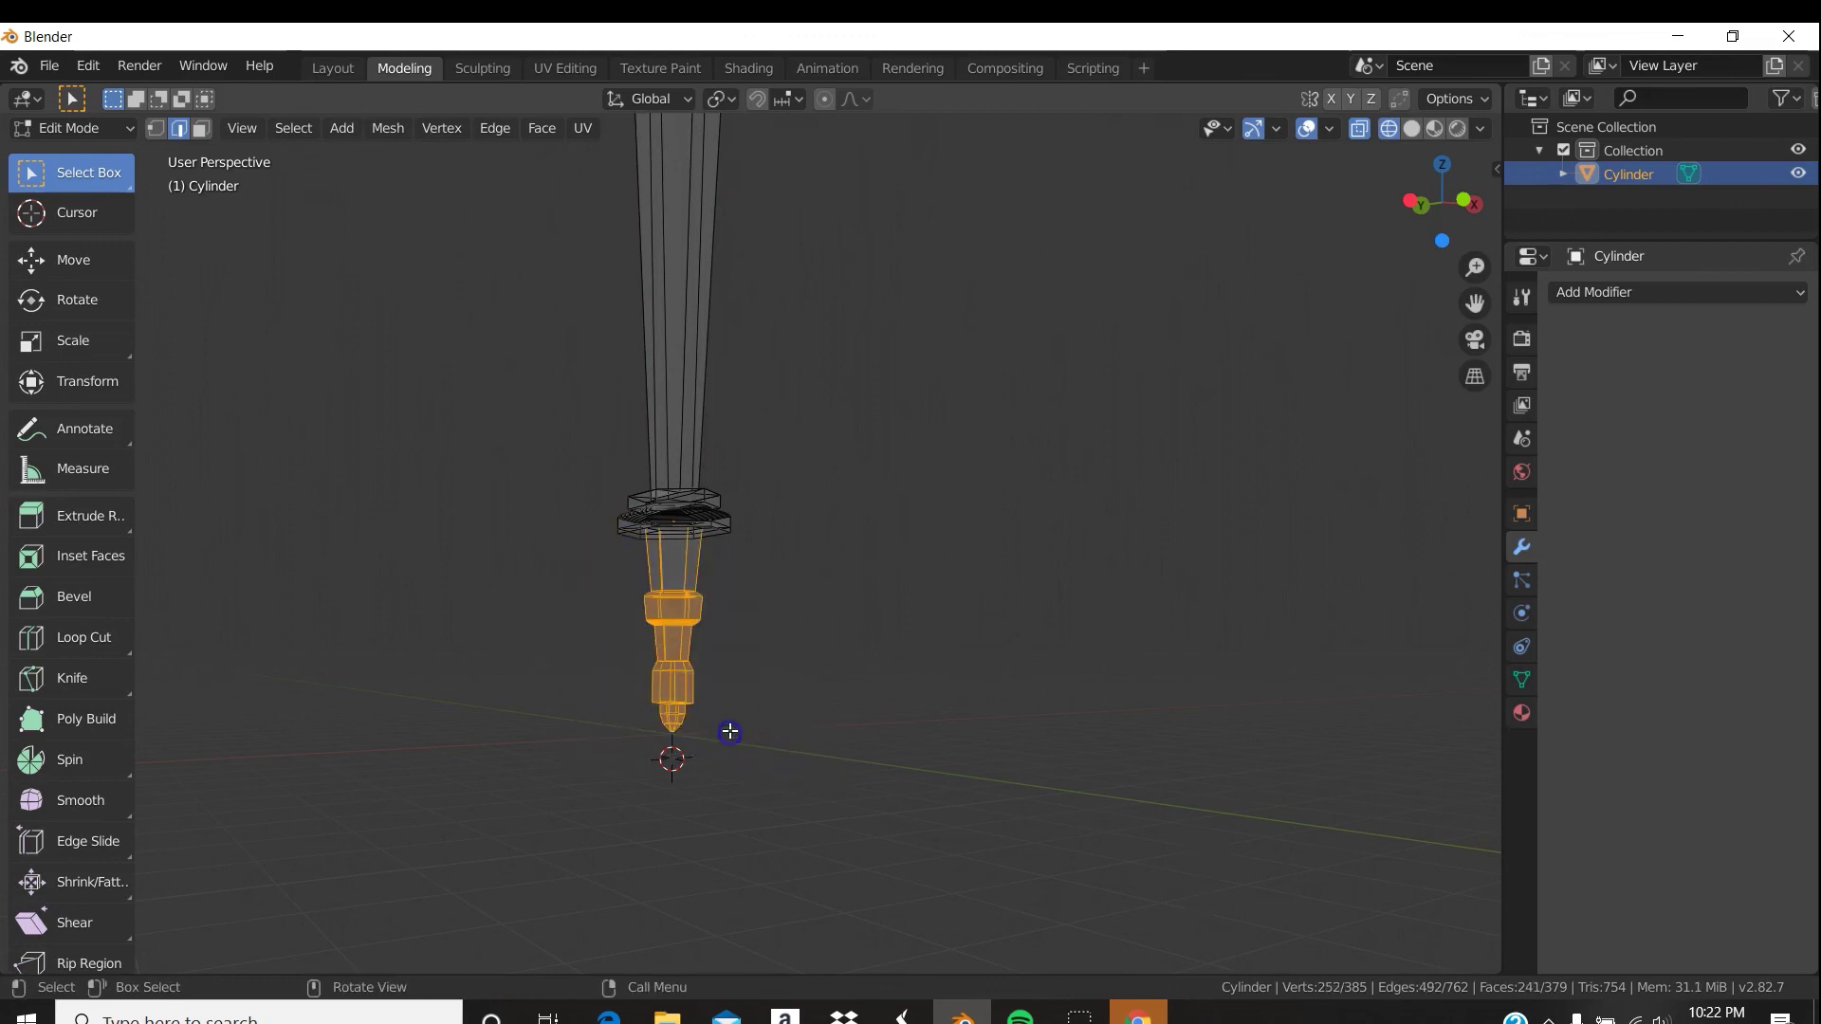
Scale the selected grip along the global X axis to about 0.778.
{"action": "middle_click_drag", "start_coordinate": [740, 606], "coordinate": [785, 569]}
{"action": "key", "text": "s"}
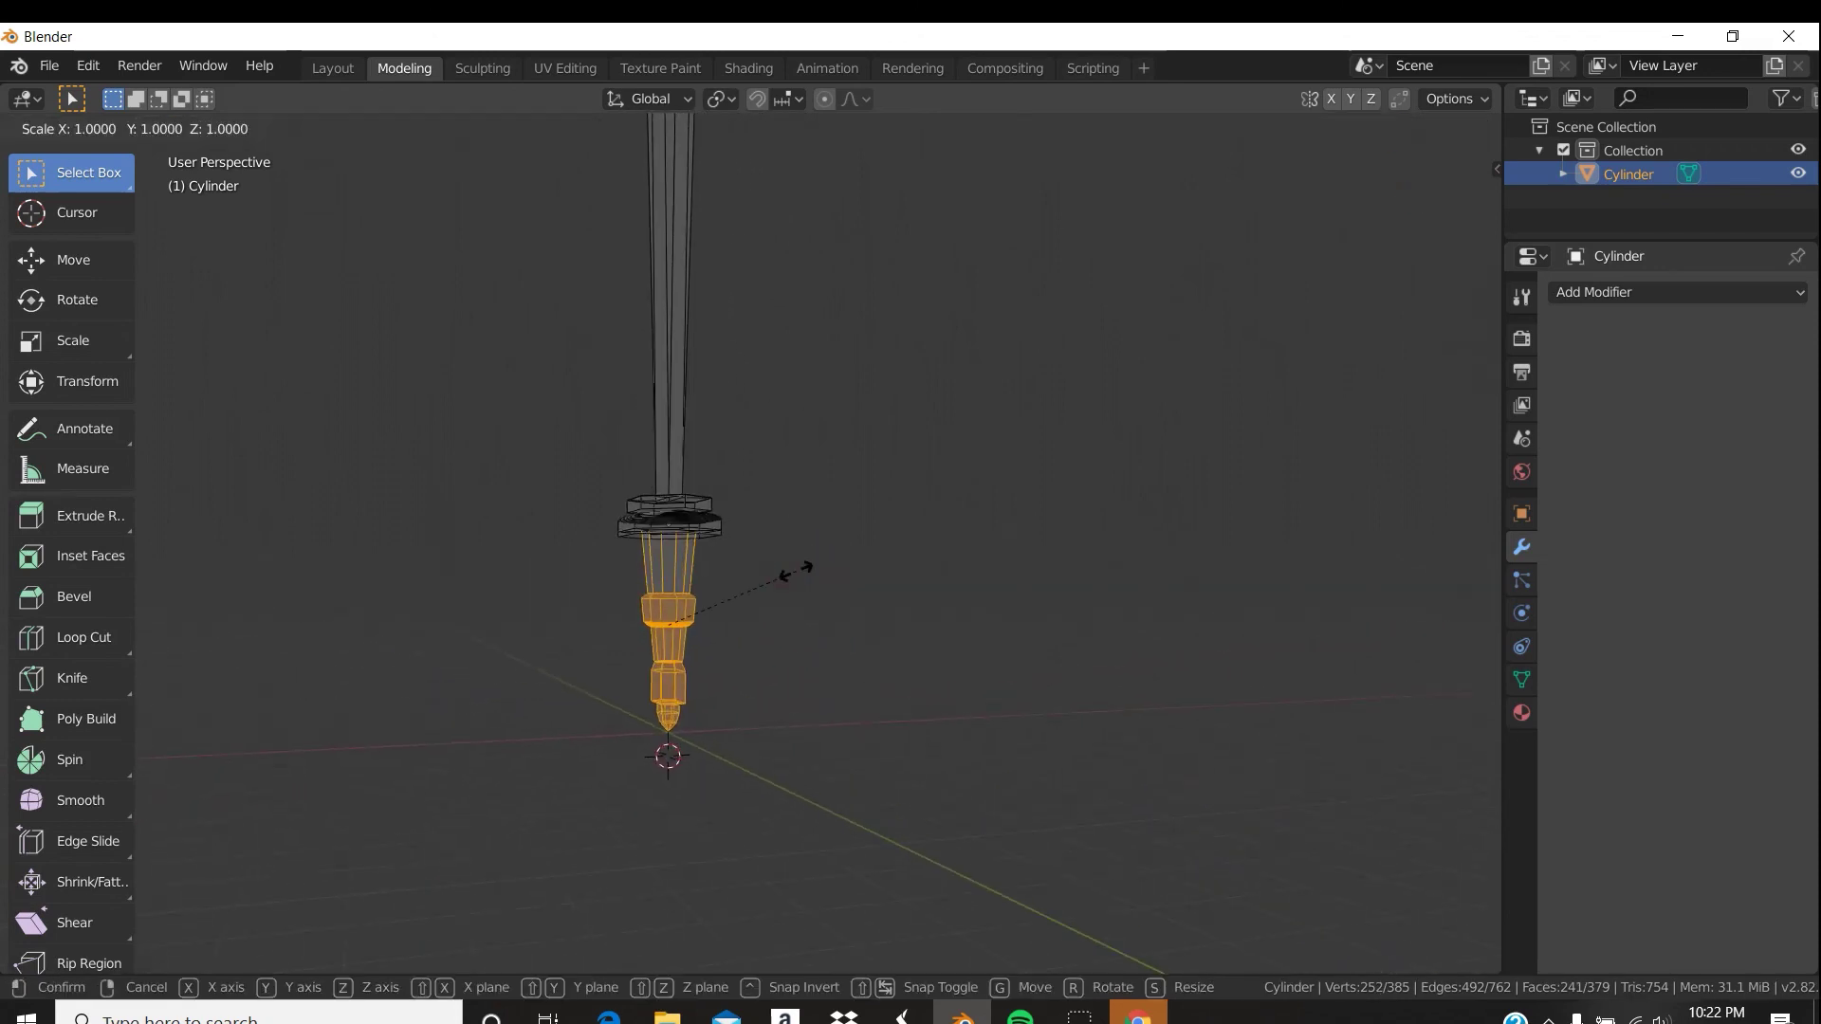
{"action": "key", "text": "x"}
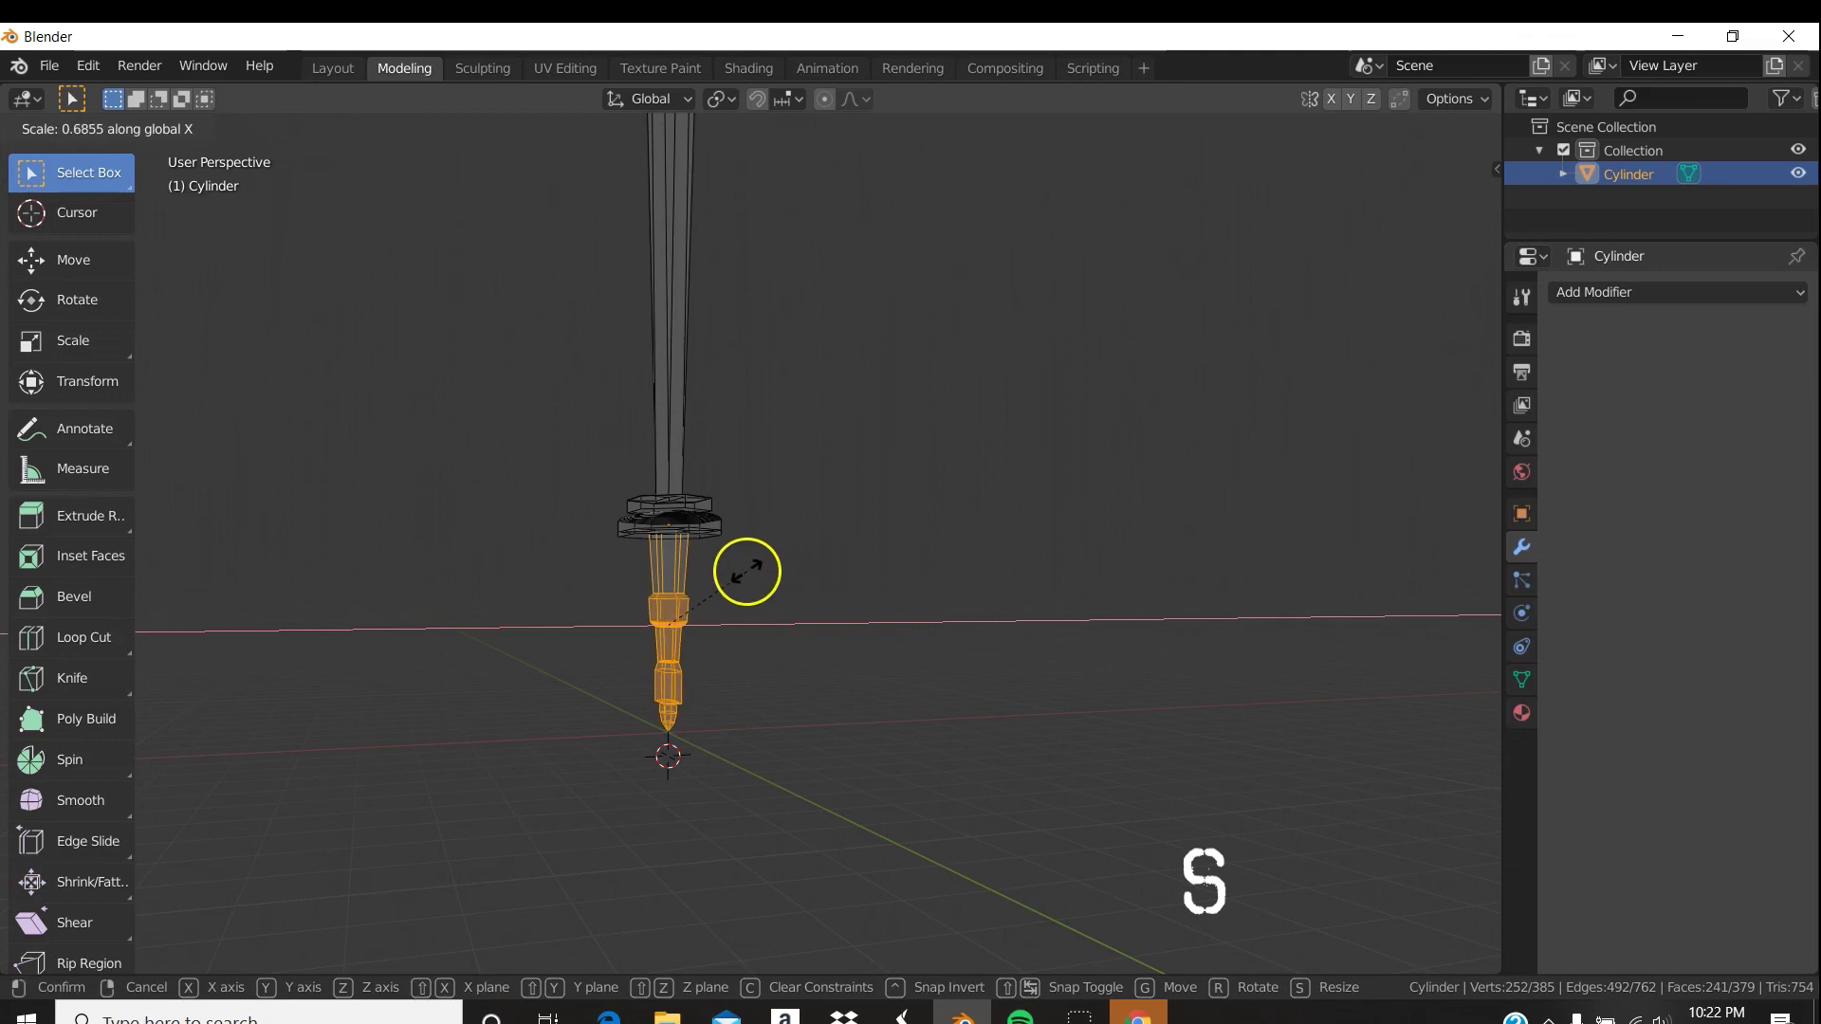
{"action": "left_click", "coordinate": [762, 571]}
{"action": "middle_click_drag", "start_coordinate": [759, 569], "coordinate": [925, 745]}
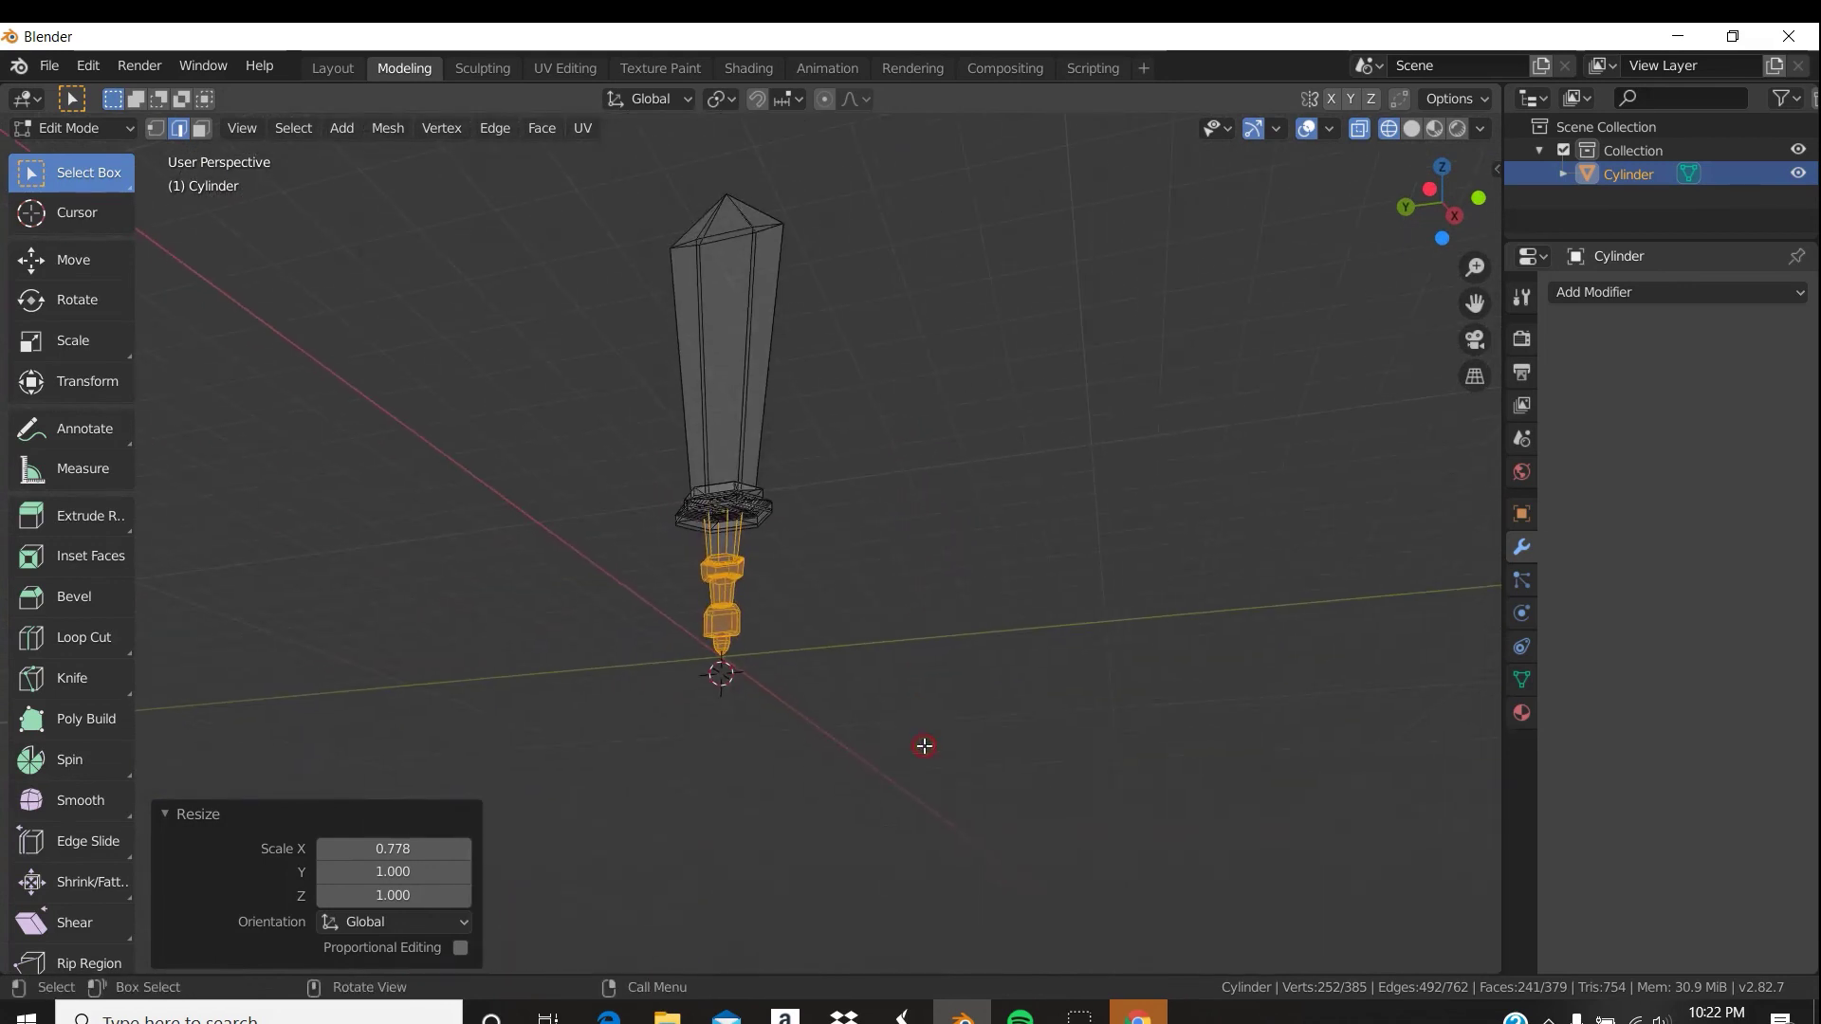
Restore solid shading and switch the sword to Object Mode.
{"action": "key", "text": "z"}
{"action": "left_click", "coordinate": [1059, 727]}
{"action": "middle_click_drag", "start_coordinate": [898, 503], "coordinate": [969, 565]}
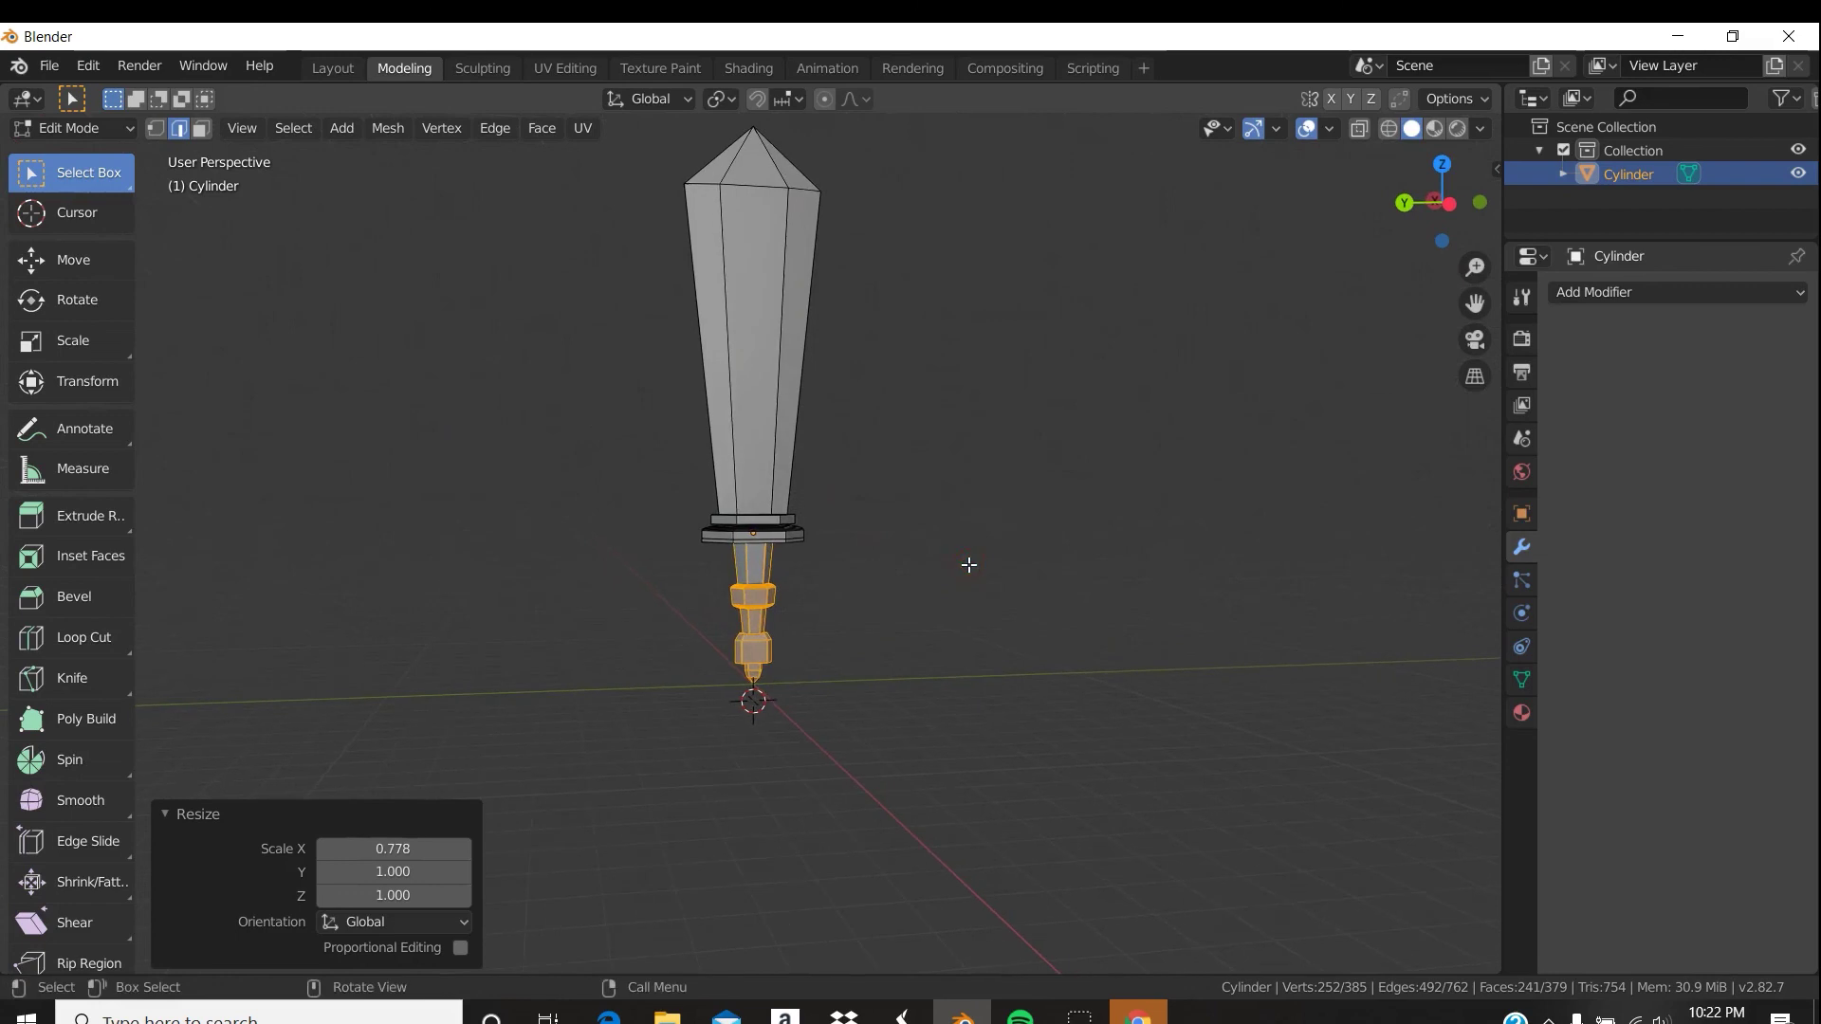
{"action": "key", "text": "ctrl+Tab"}
{"action": "left_click", "coordinate": [677, 561]}
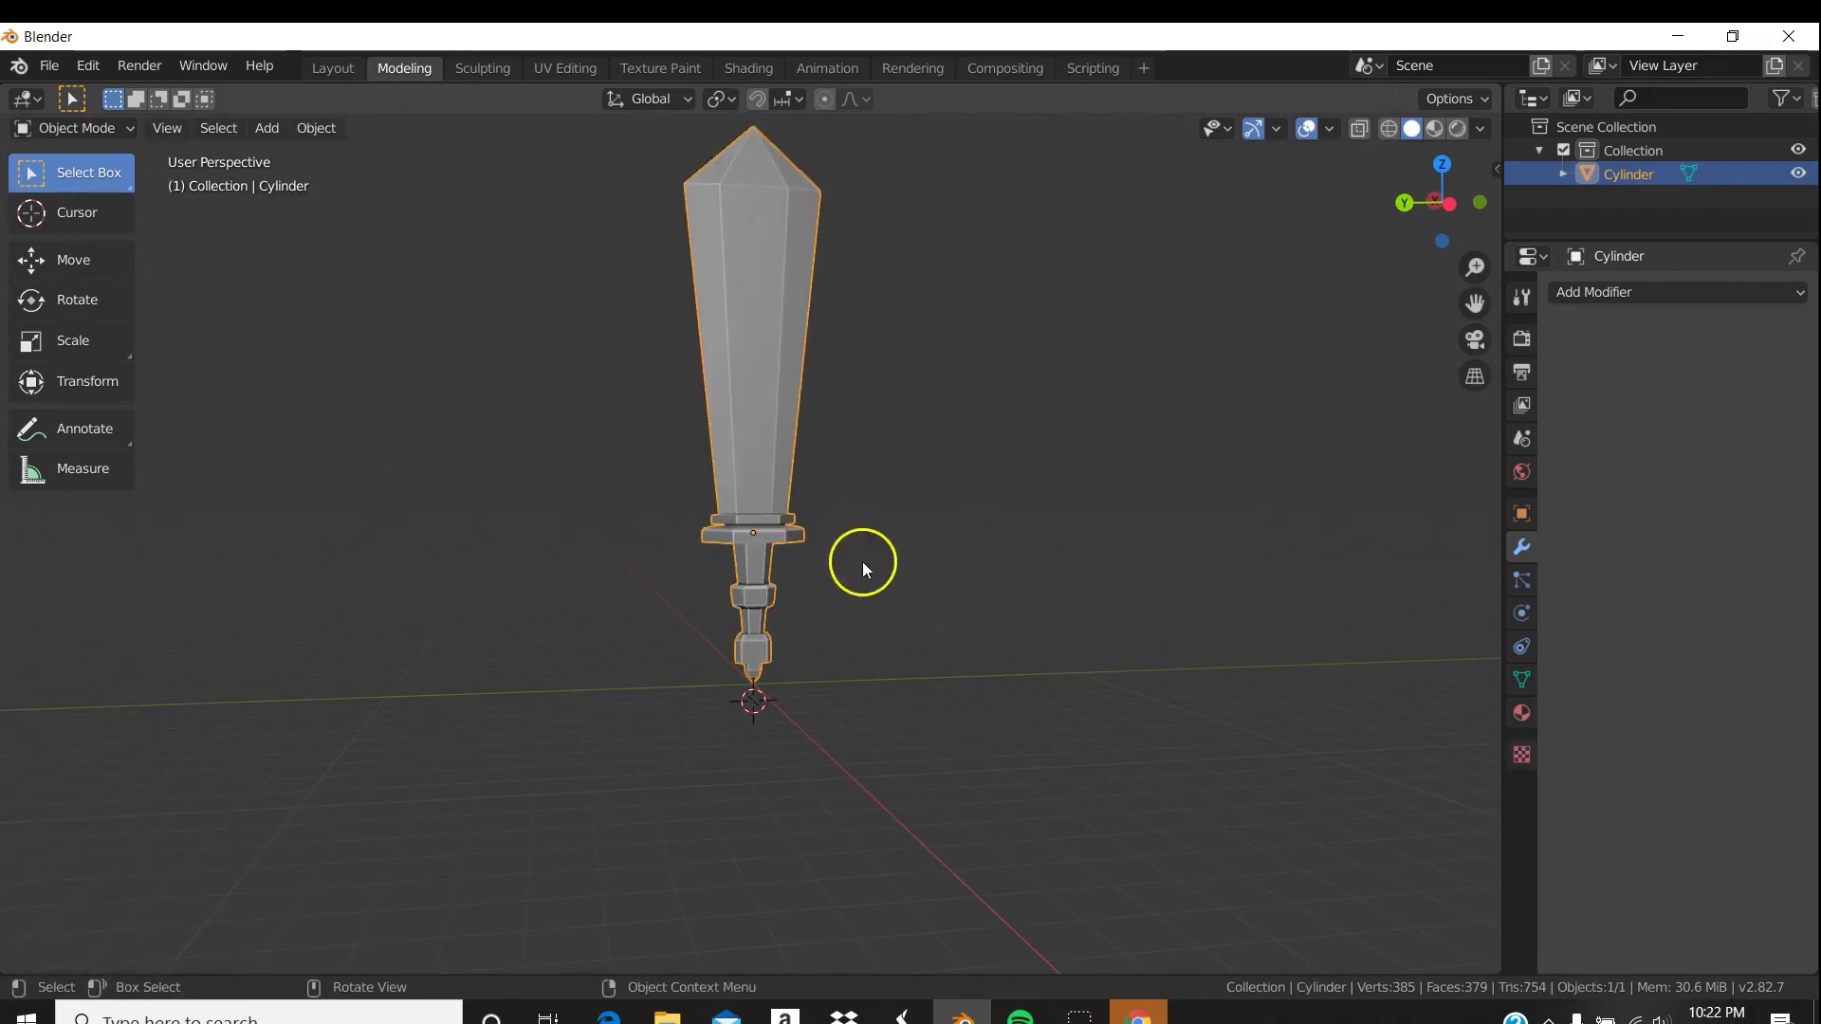
Deselect the sword and view it with the viewport overlays hidden.
{"action": "left_click", "coordinate": [950, 562]}
{"action": "middle_click_drag", "start_coordinate": [914, 492], "coordinate": [914, 478]}
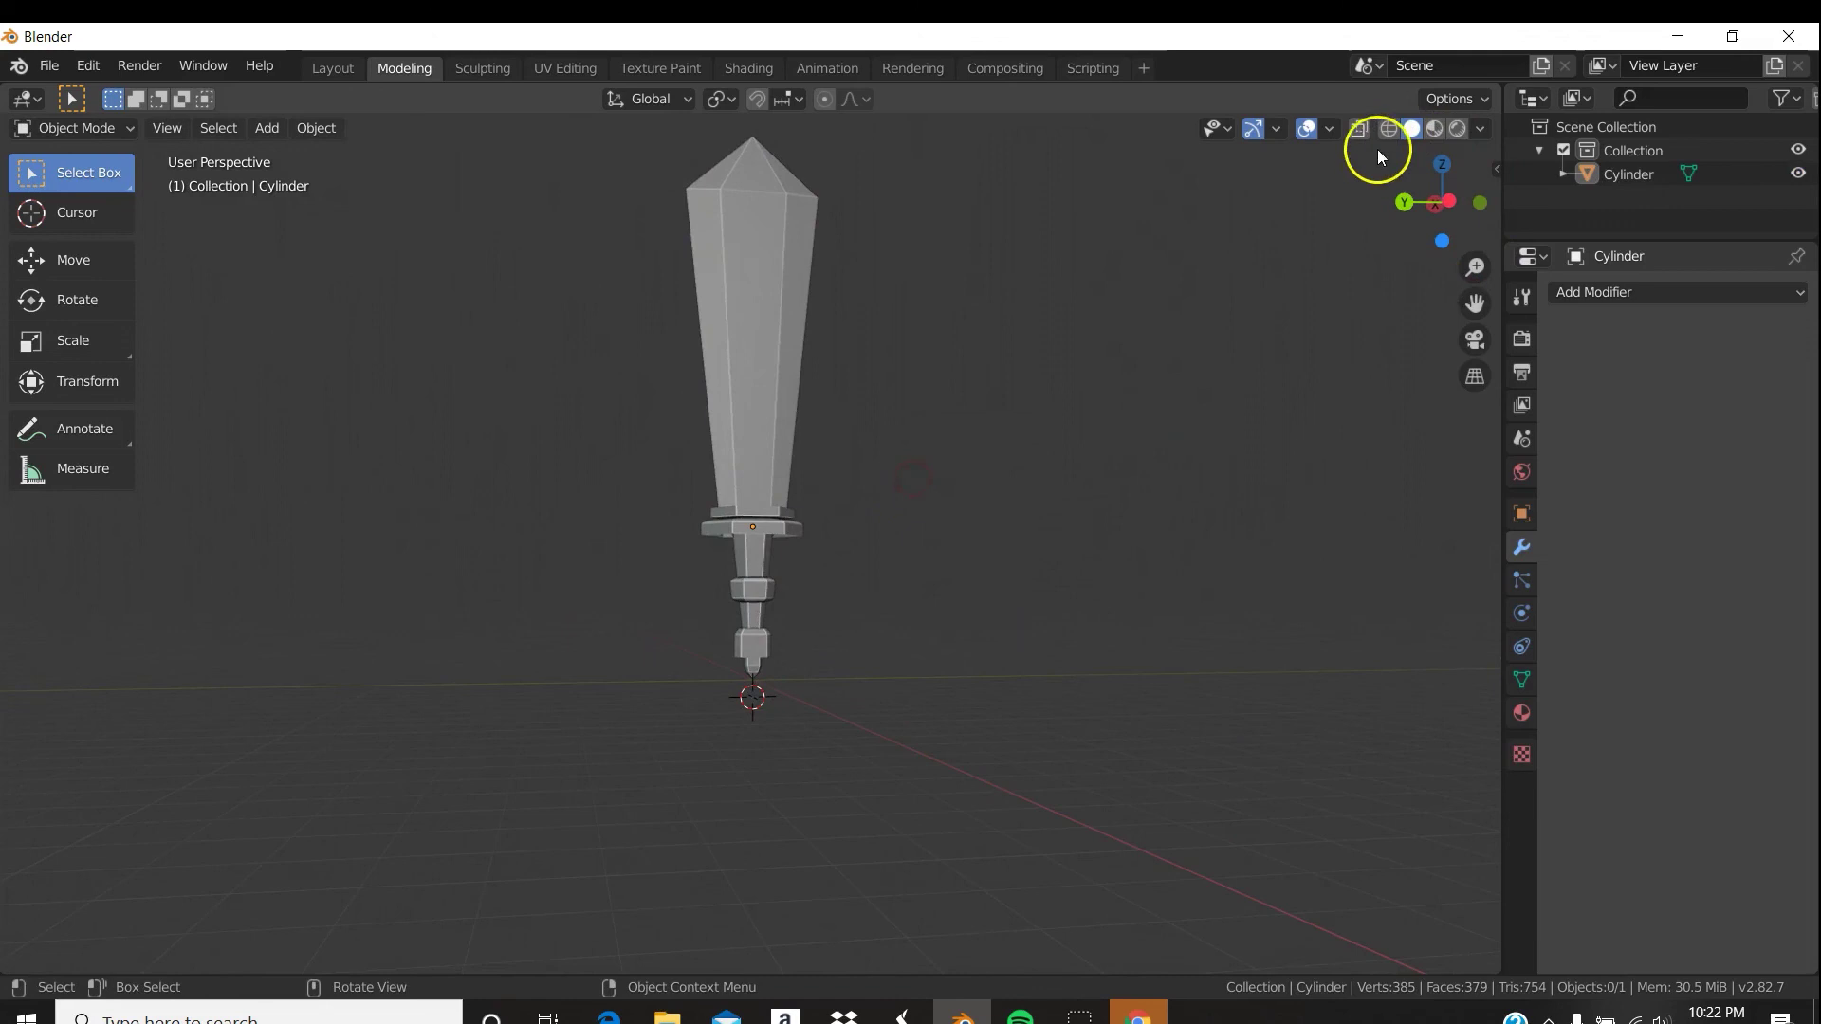
{"action": "middle_click_drag", "start_coordinate": [1288, 394], "coordinate": [1024, 430]}
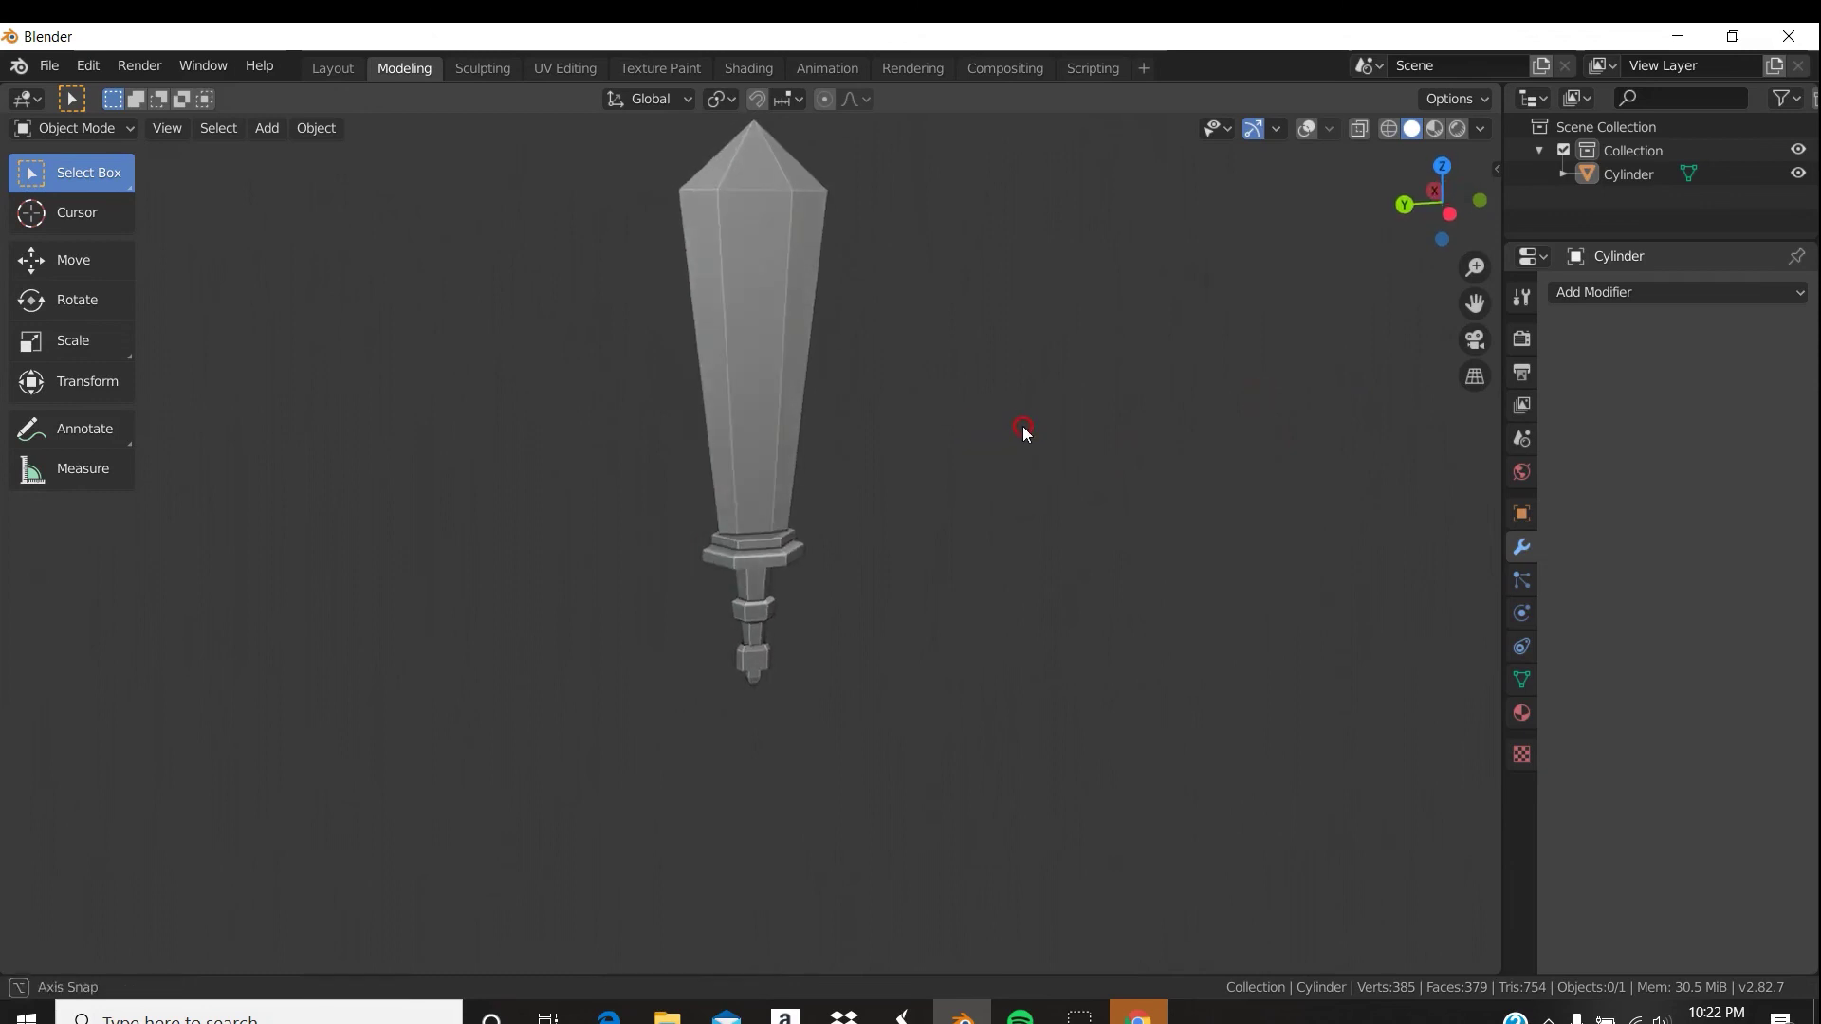
{"action": "left_click", "coordinate": [91, 66]}
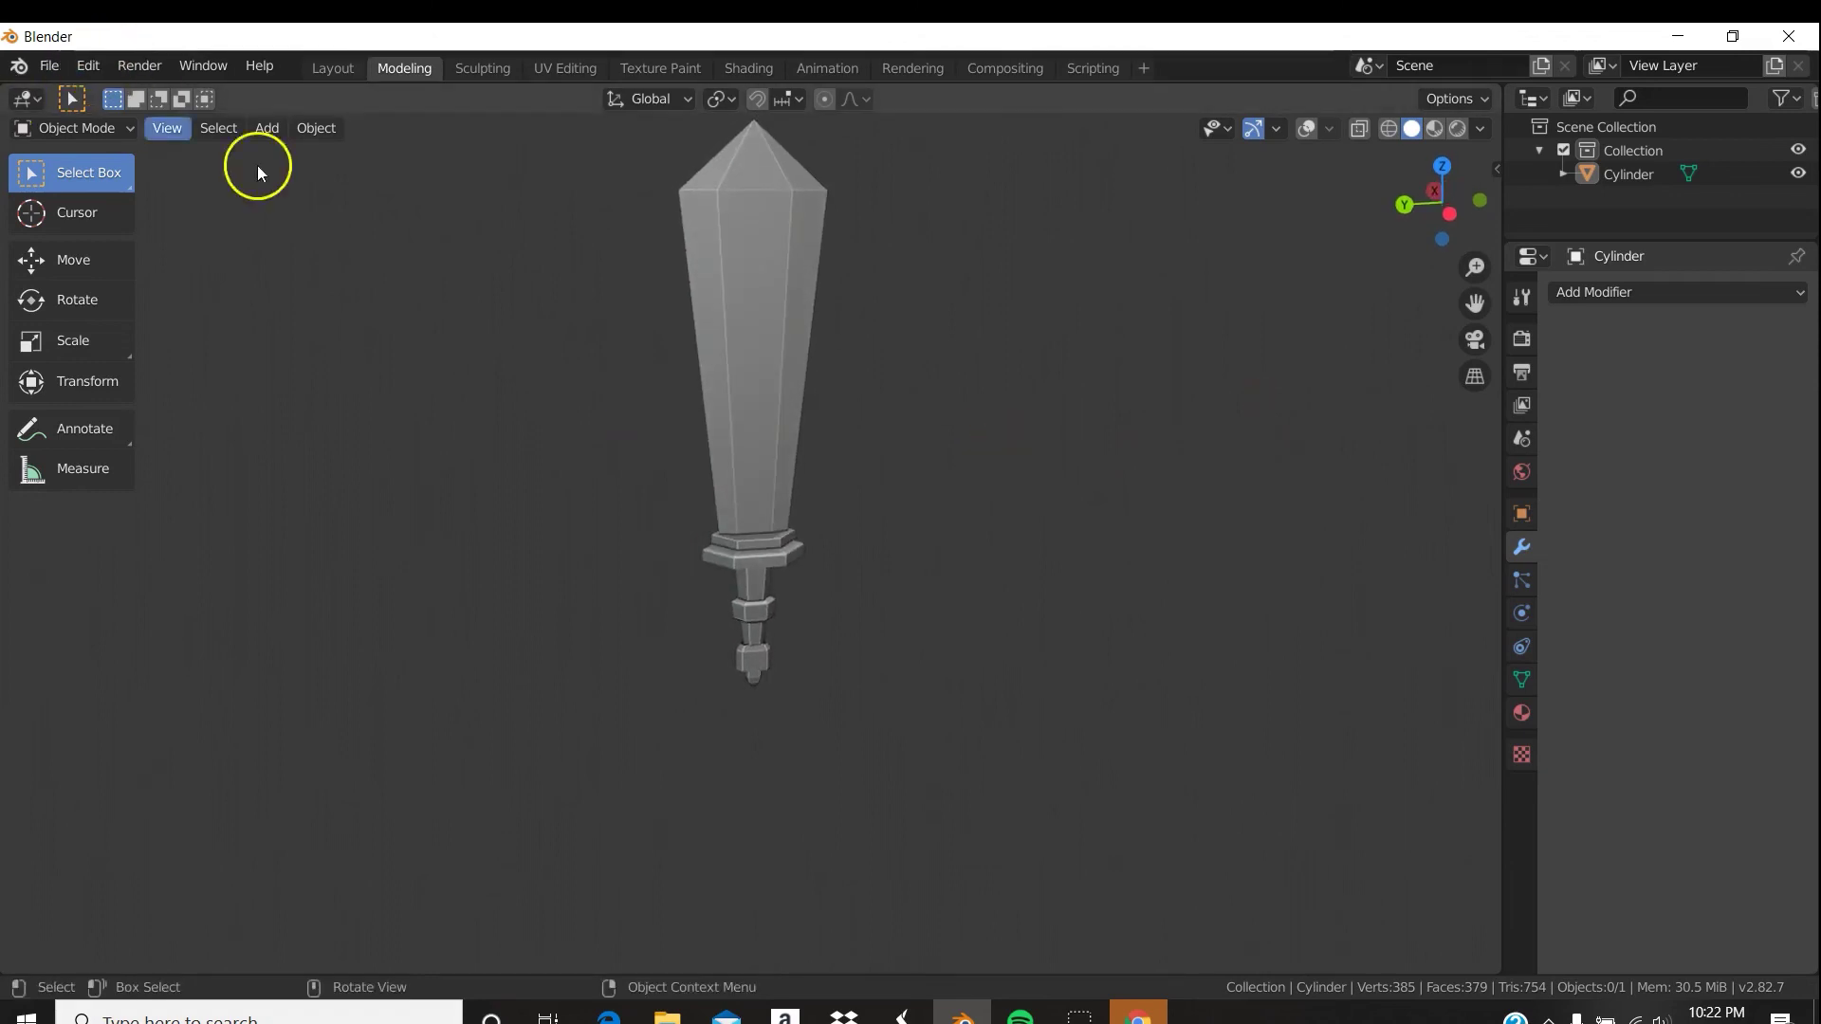
Add an ico sphere with 2 subdivisions and a 1 m radius at the base of the sword.
{"action": "middle_click_drag", "start_coordinate": [930, 472], "coordinate": [867, 467]}
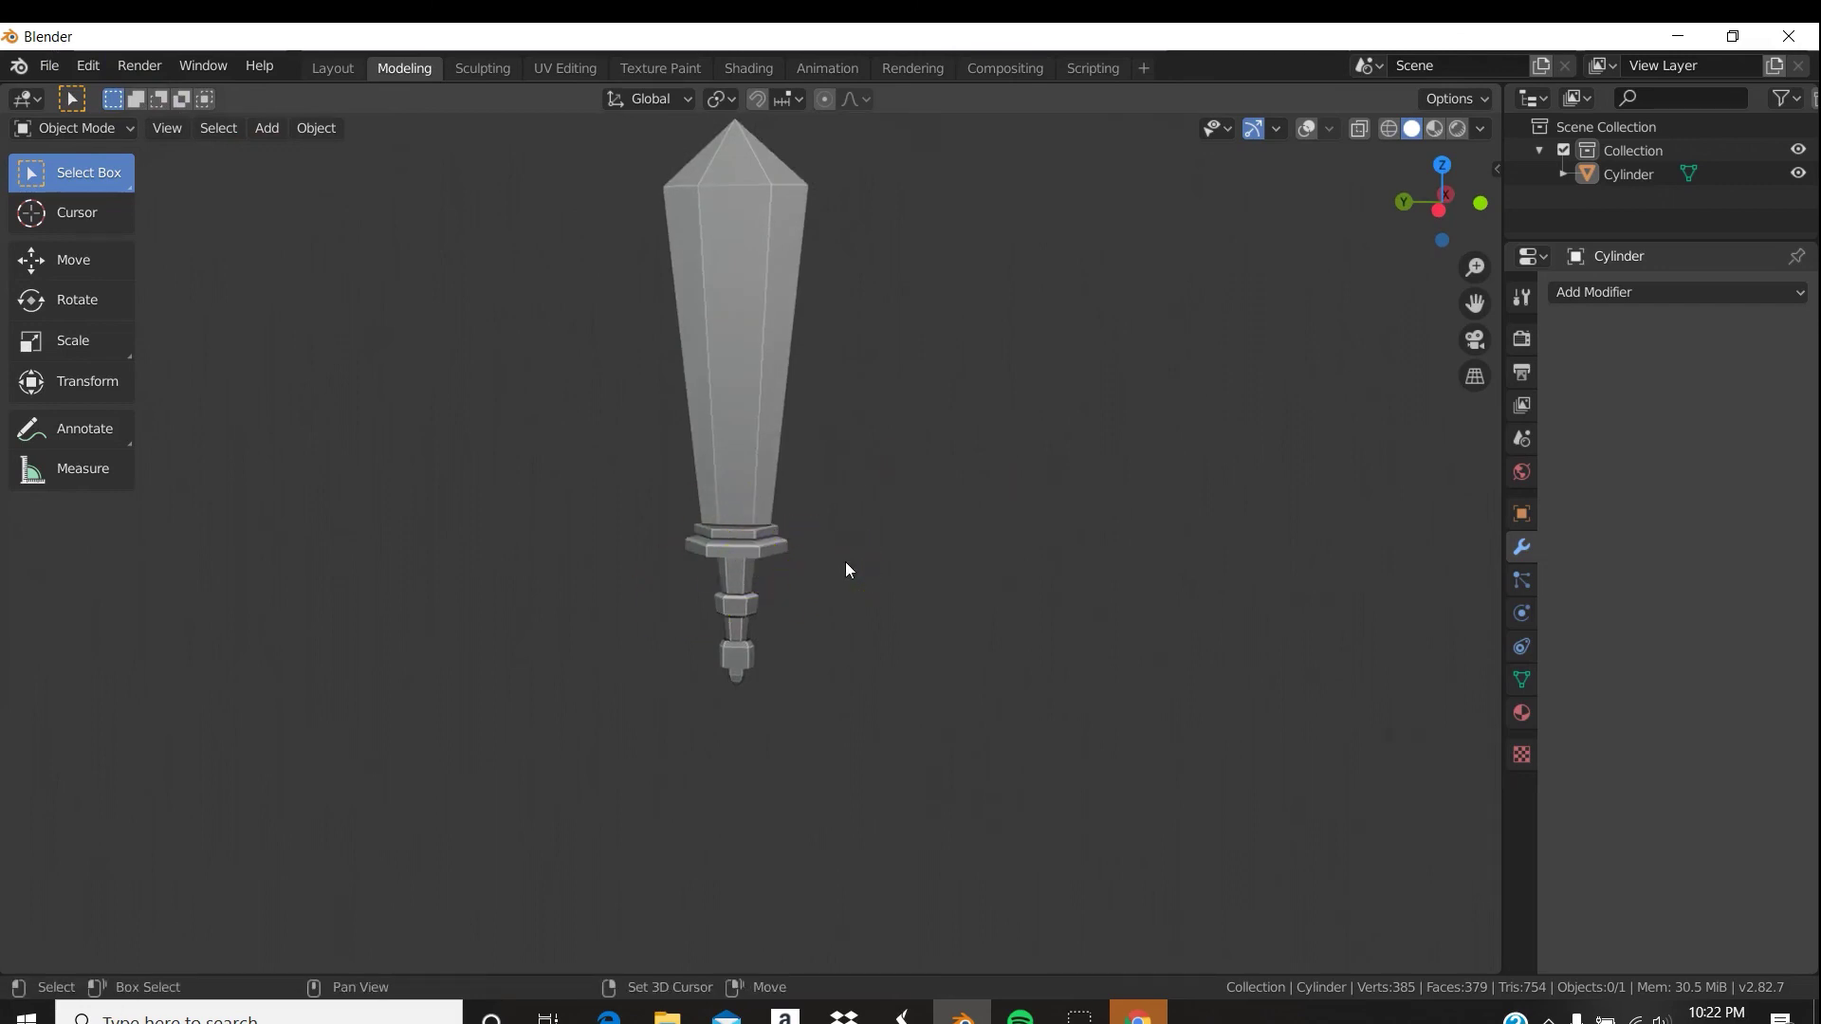
{"action": "key", "text": "shift+a"}
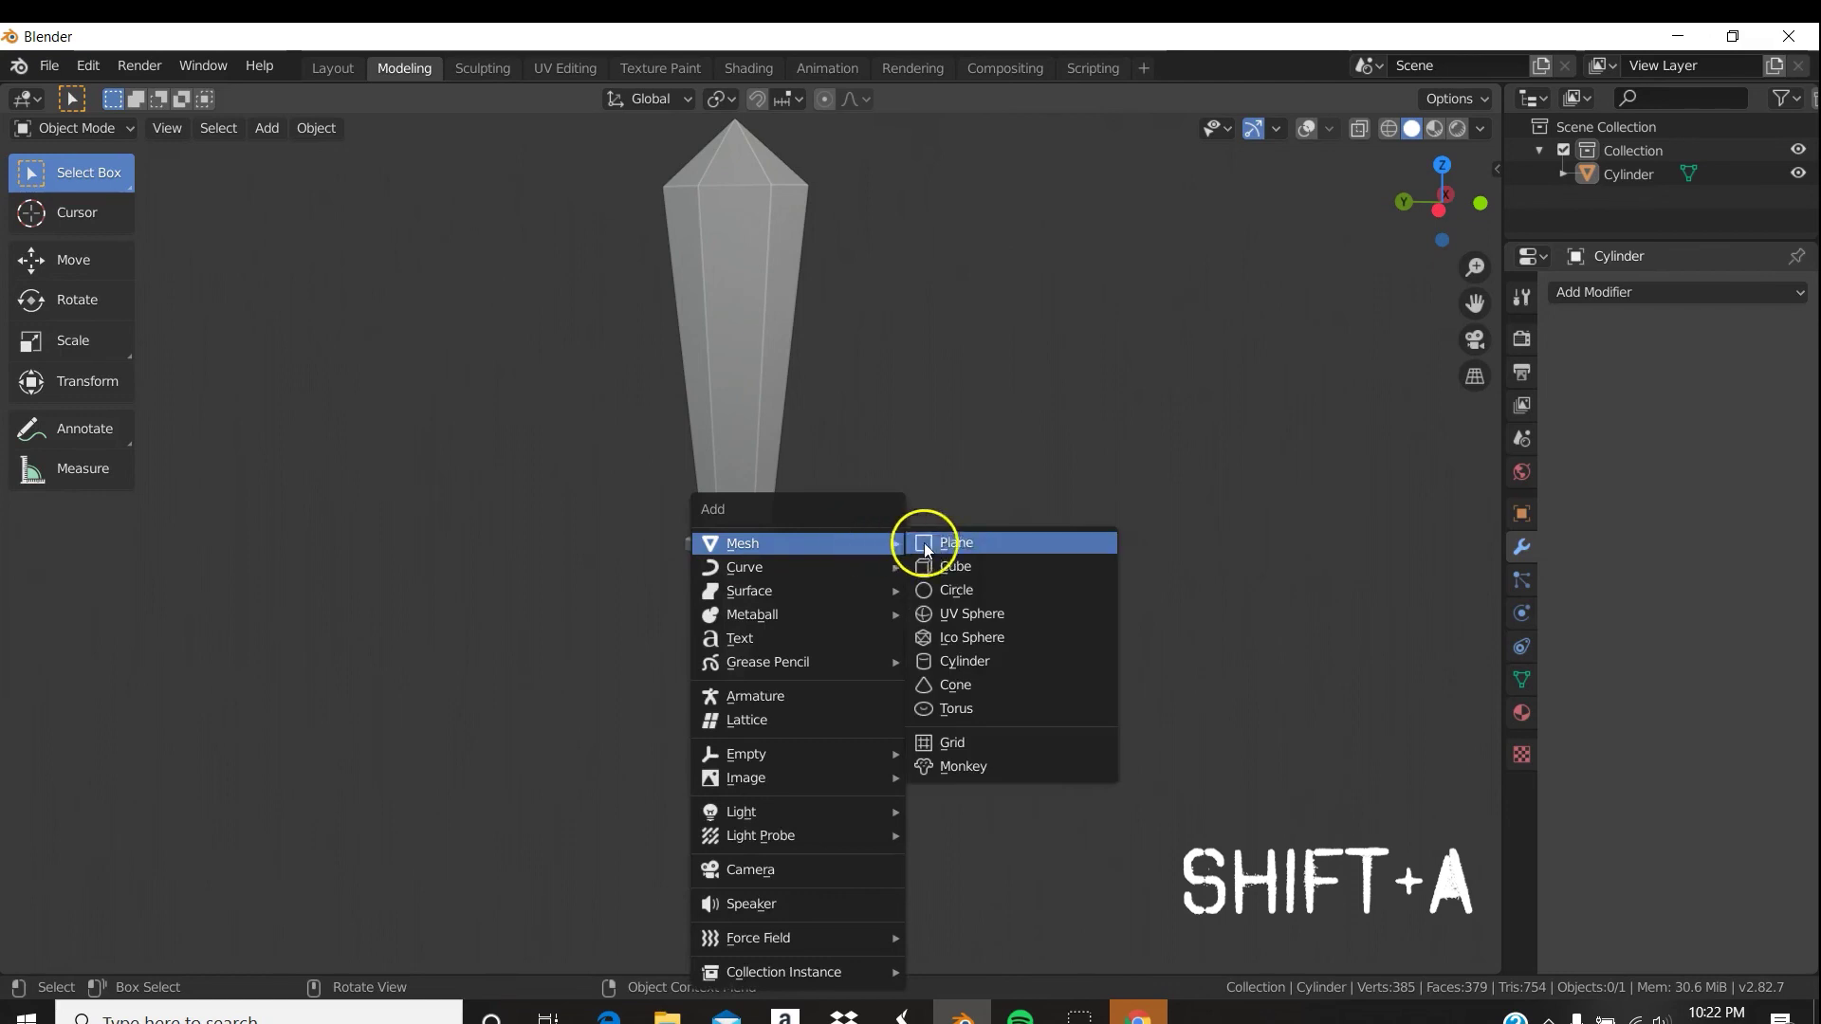
{"action": "left_click", "coordinate": [952, 637]}
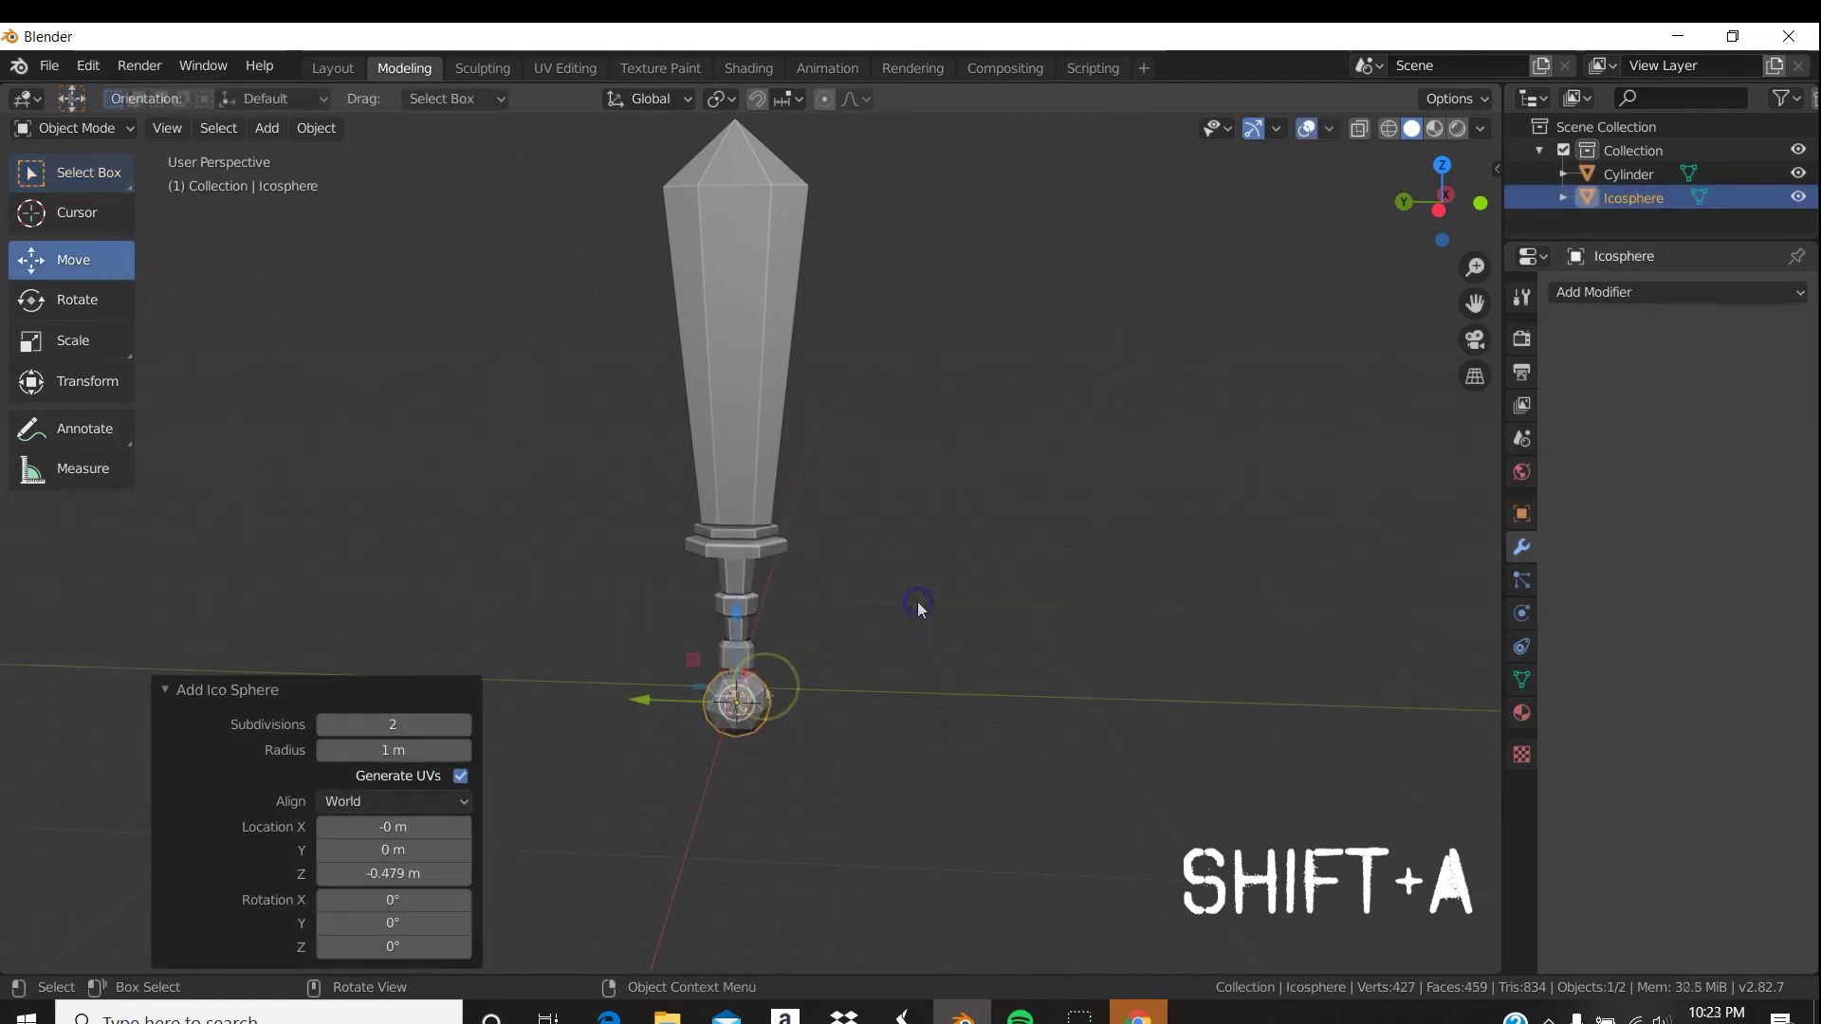
Move the ico sphere up about 4.67 m along global Z to the sword's guard and about -0.142 m along X.
{"action": "key", "text": "g"}
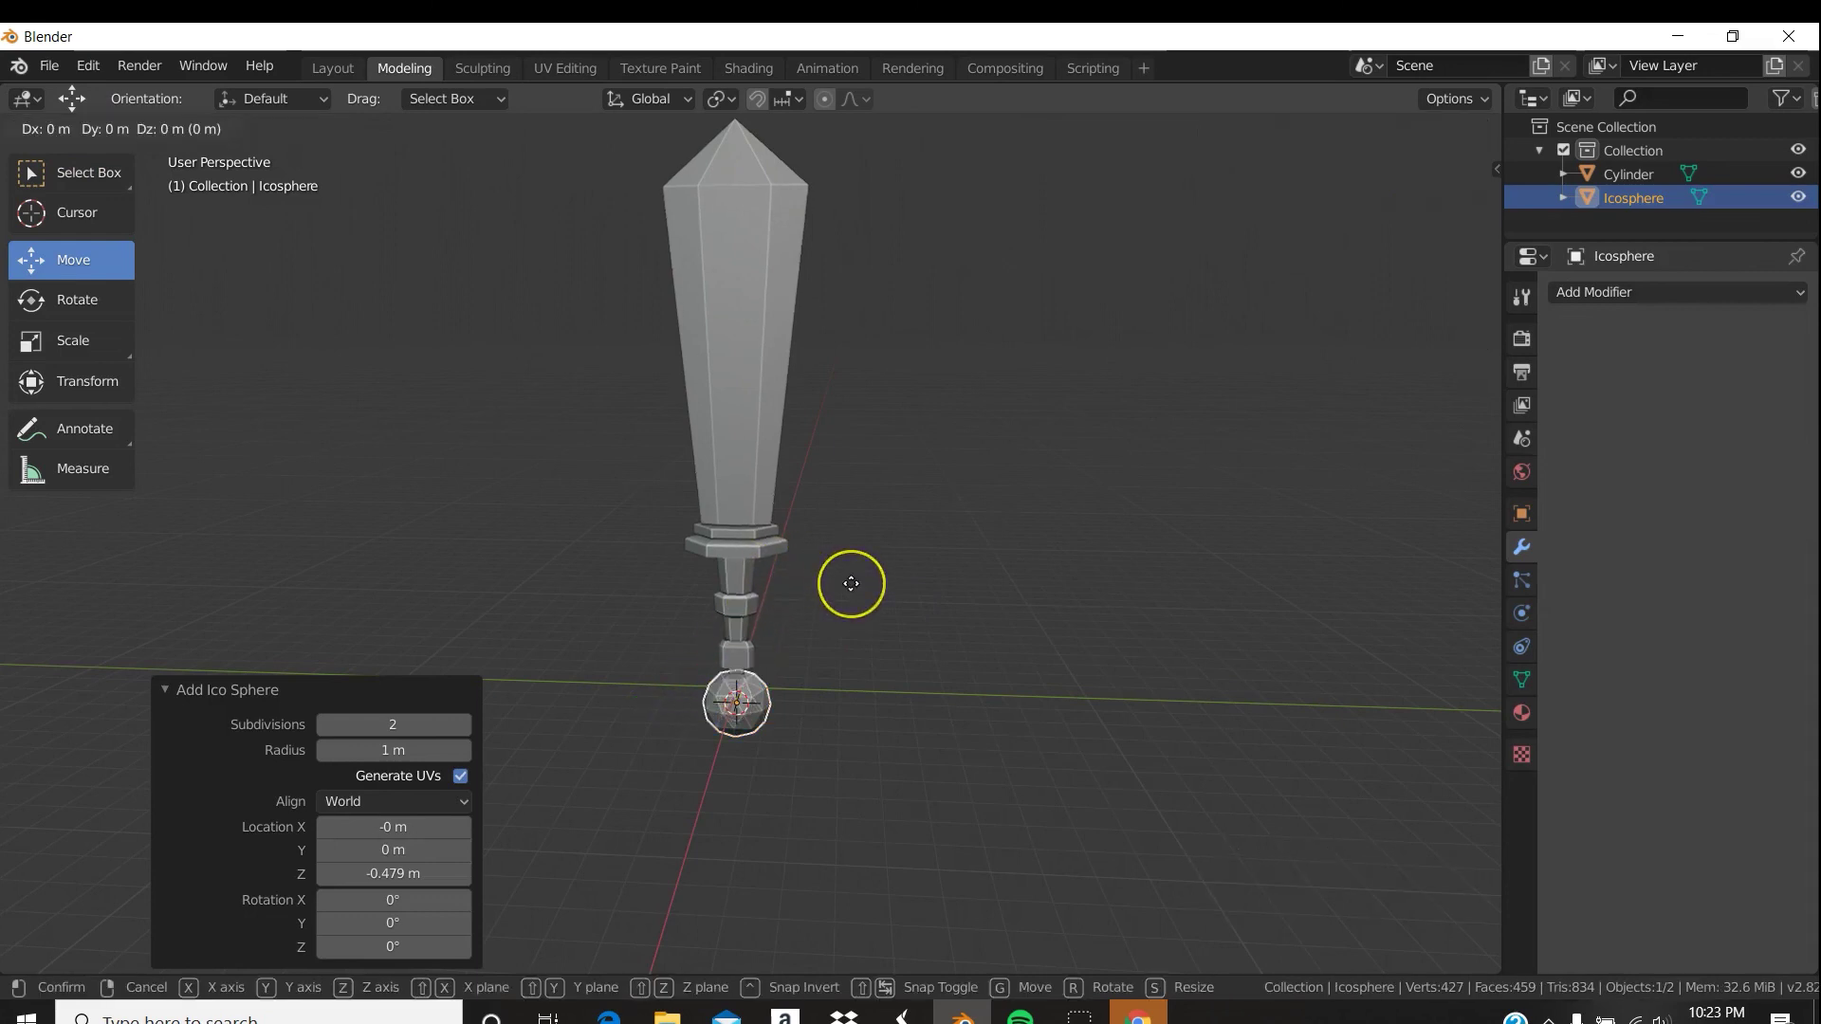
{"action": "key", "text": "z"}
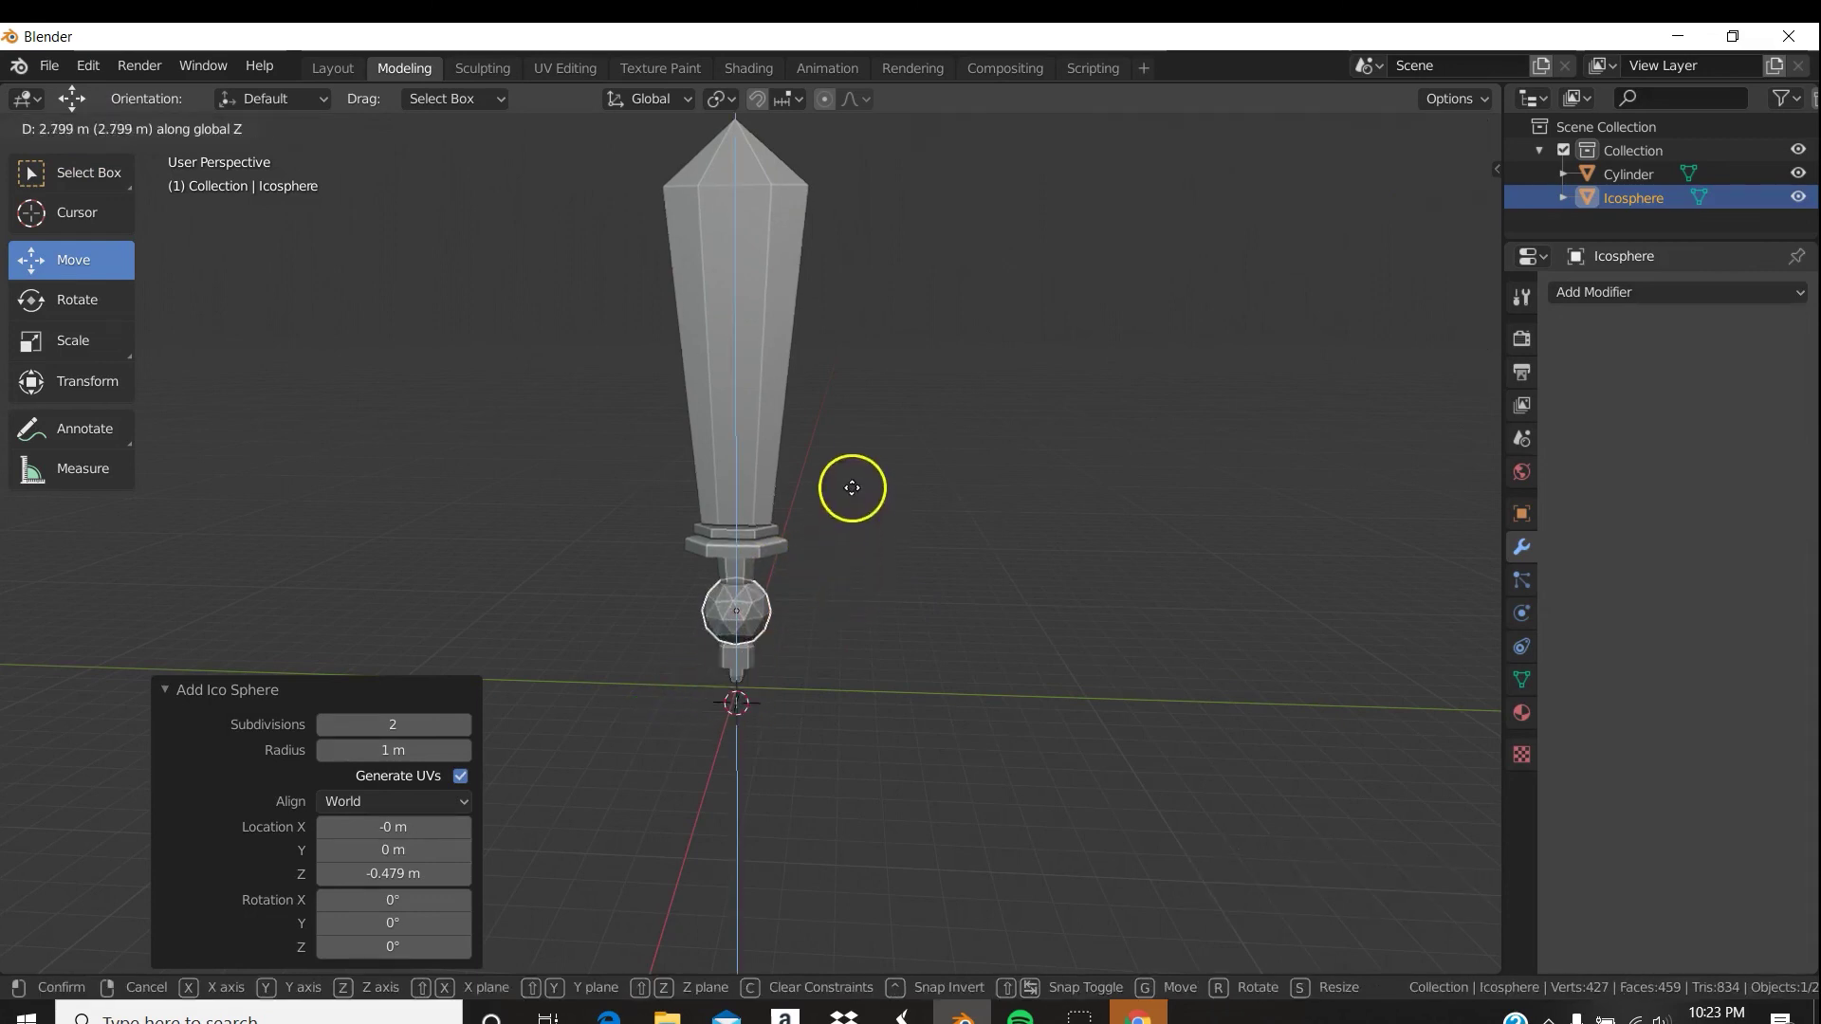
{"action": "left_click", "coordinate": [852, 431]}
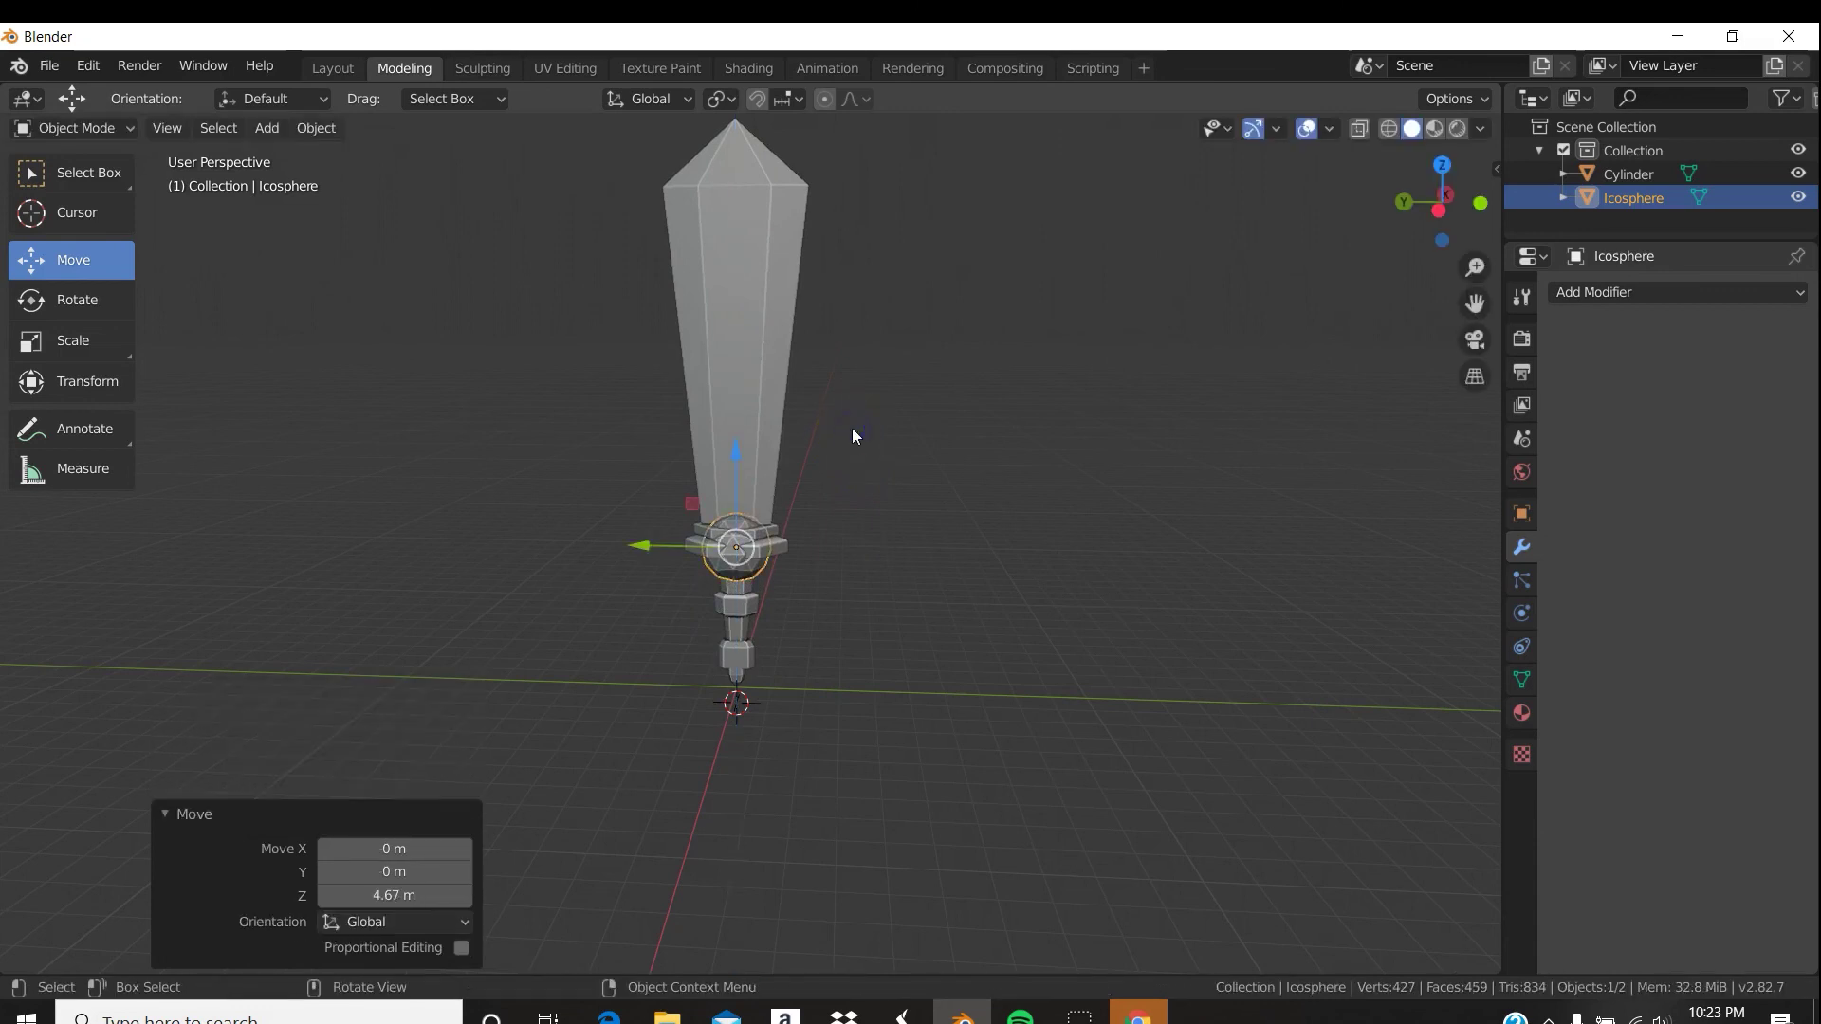
{"action": "key", "text": "g"}
{"action": "key", "text": "x"}
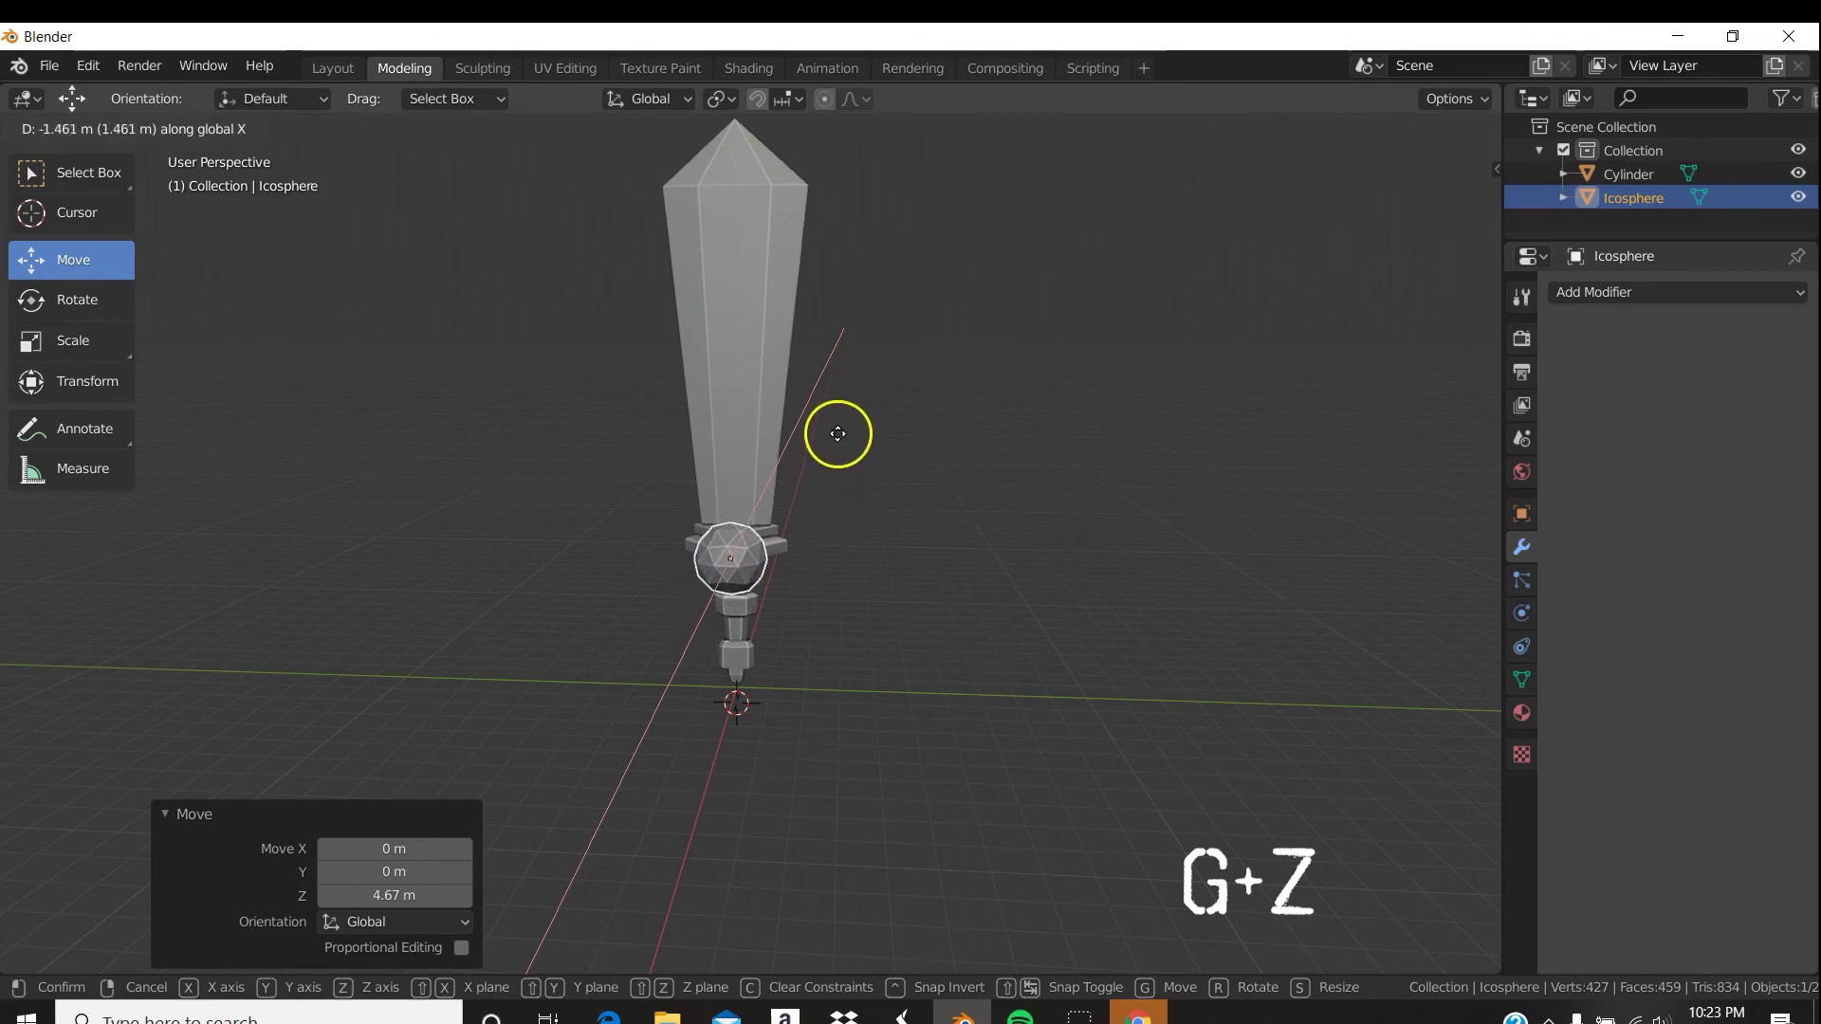
{"action": "left_click", "coordinate": [838, 422]}
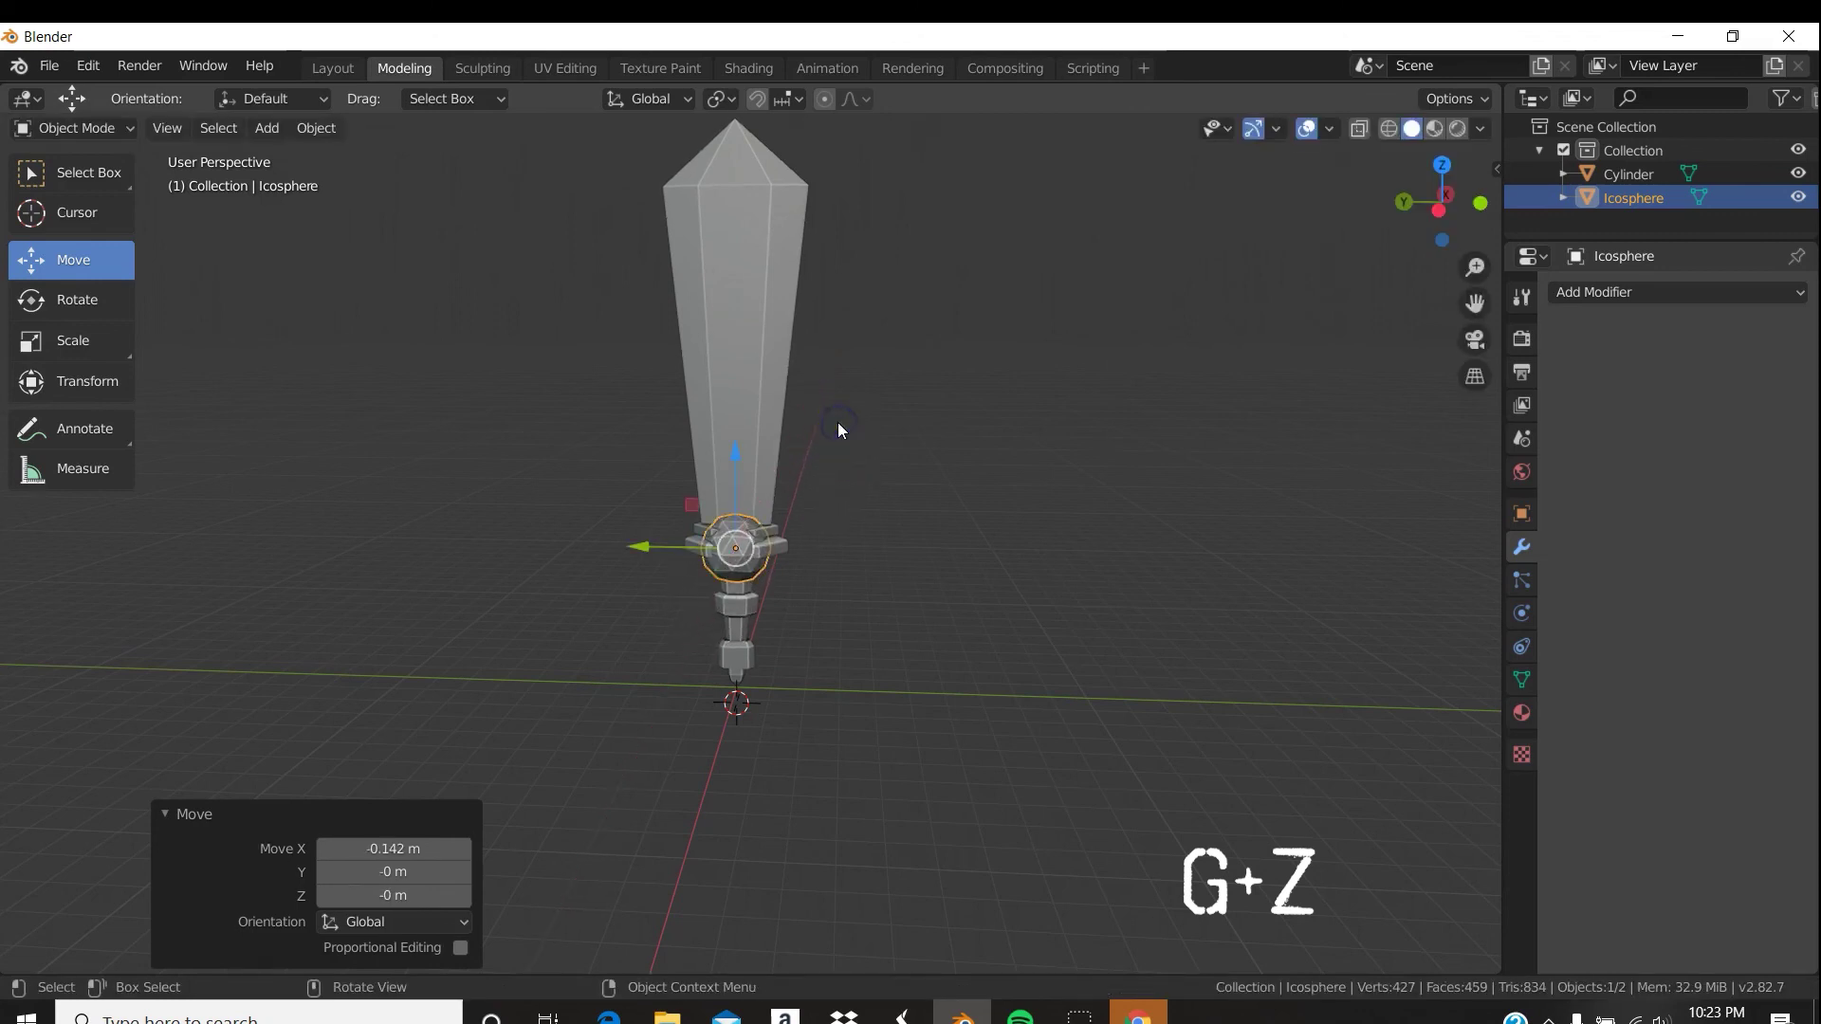
Scale the ico sphere uniformly to about 0.305 and move it about -0.728 m along X out of the guard's front face.
{"action": "key", "text": "s"}
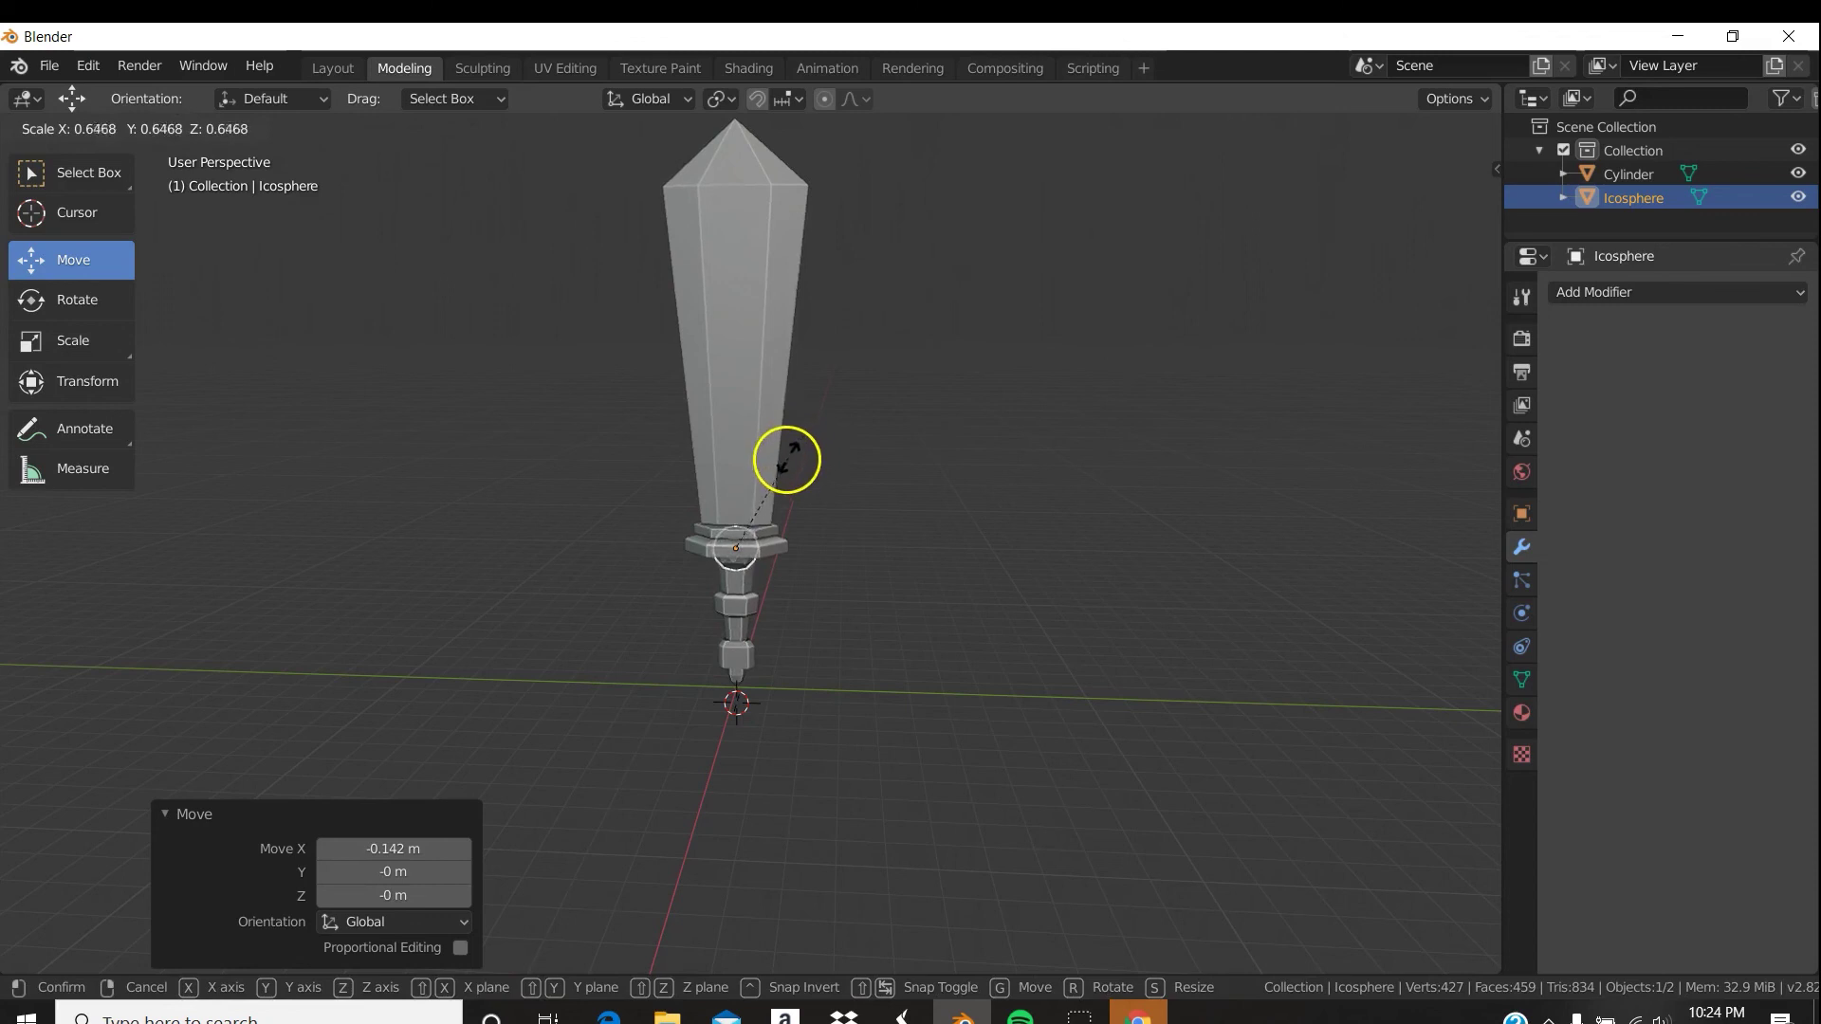
{"action": "left_click", "coordinate": [749, 502]}
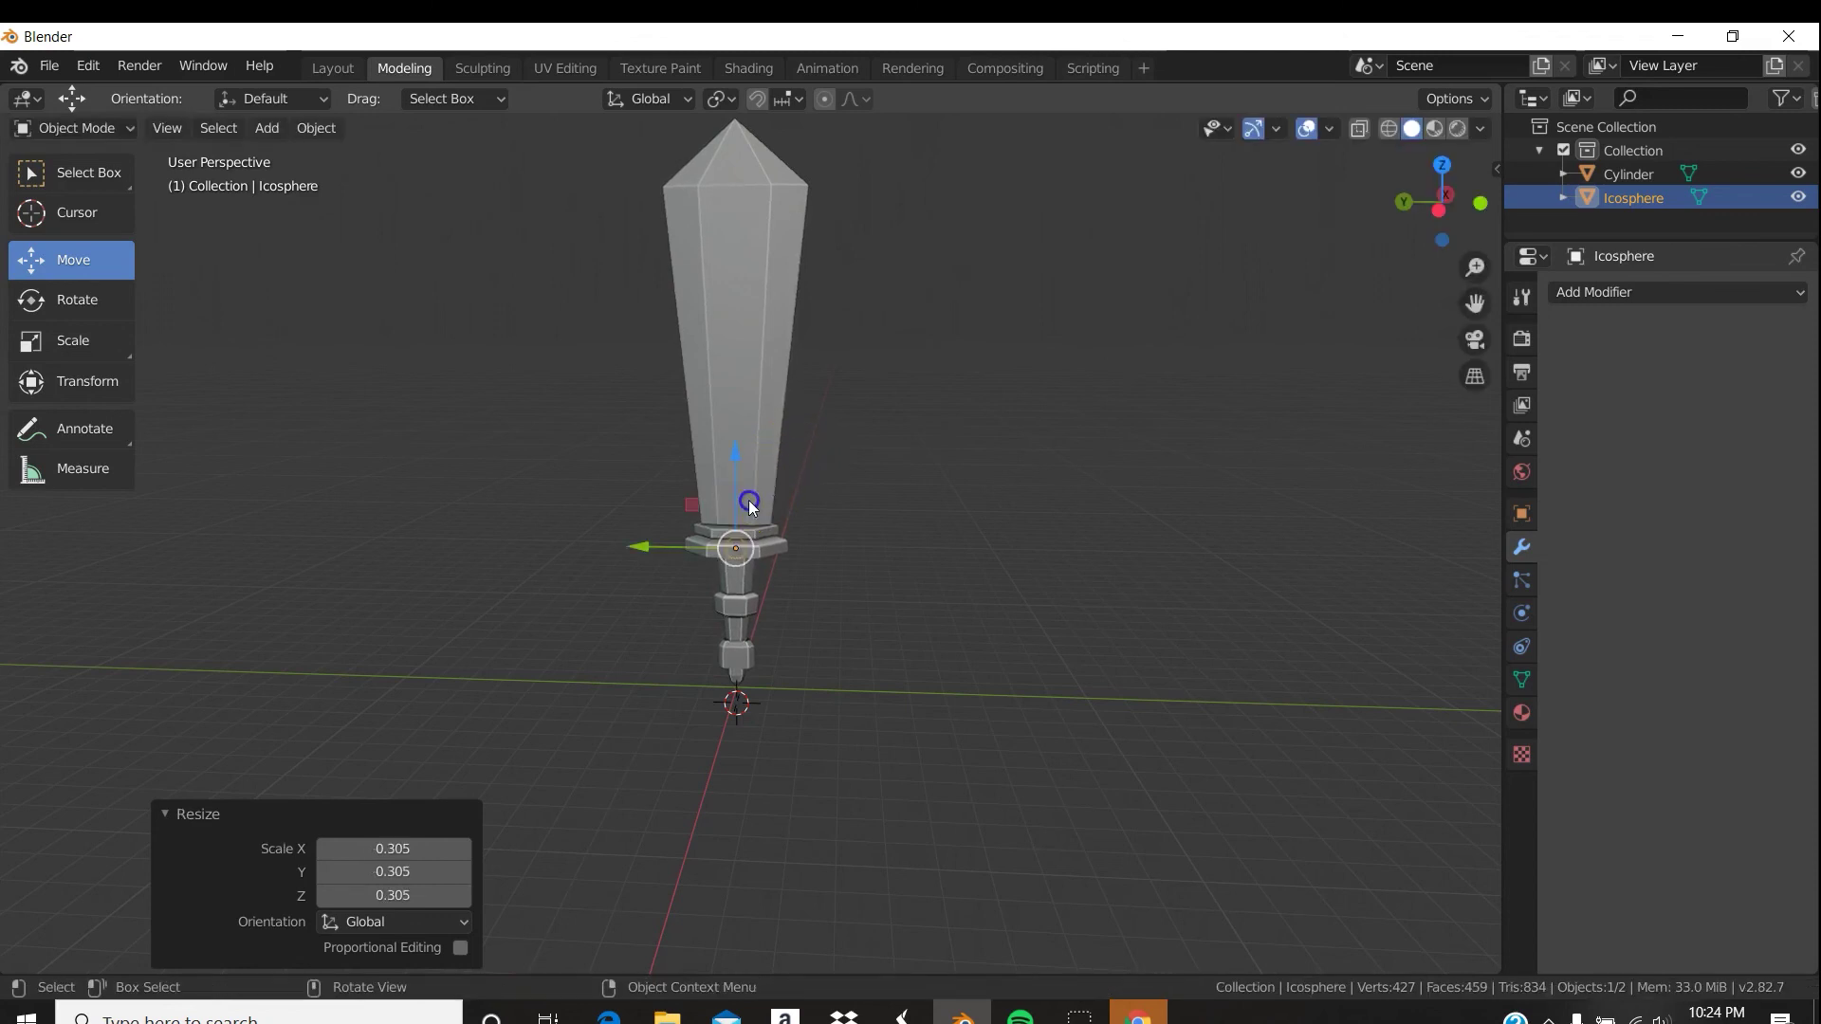
{"action": "scroll", "coordinate": [941, 555], "scroll_direction": "up", "scroll_amount": 7}
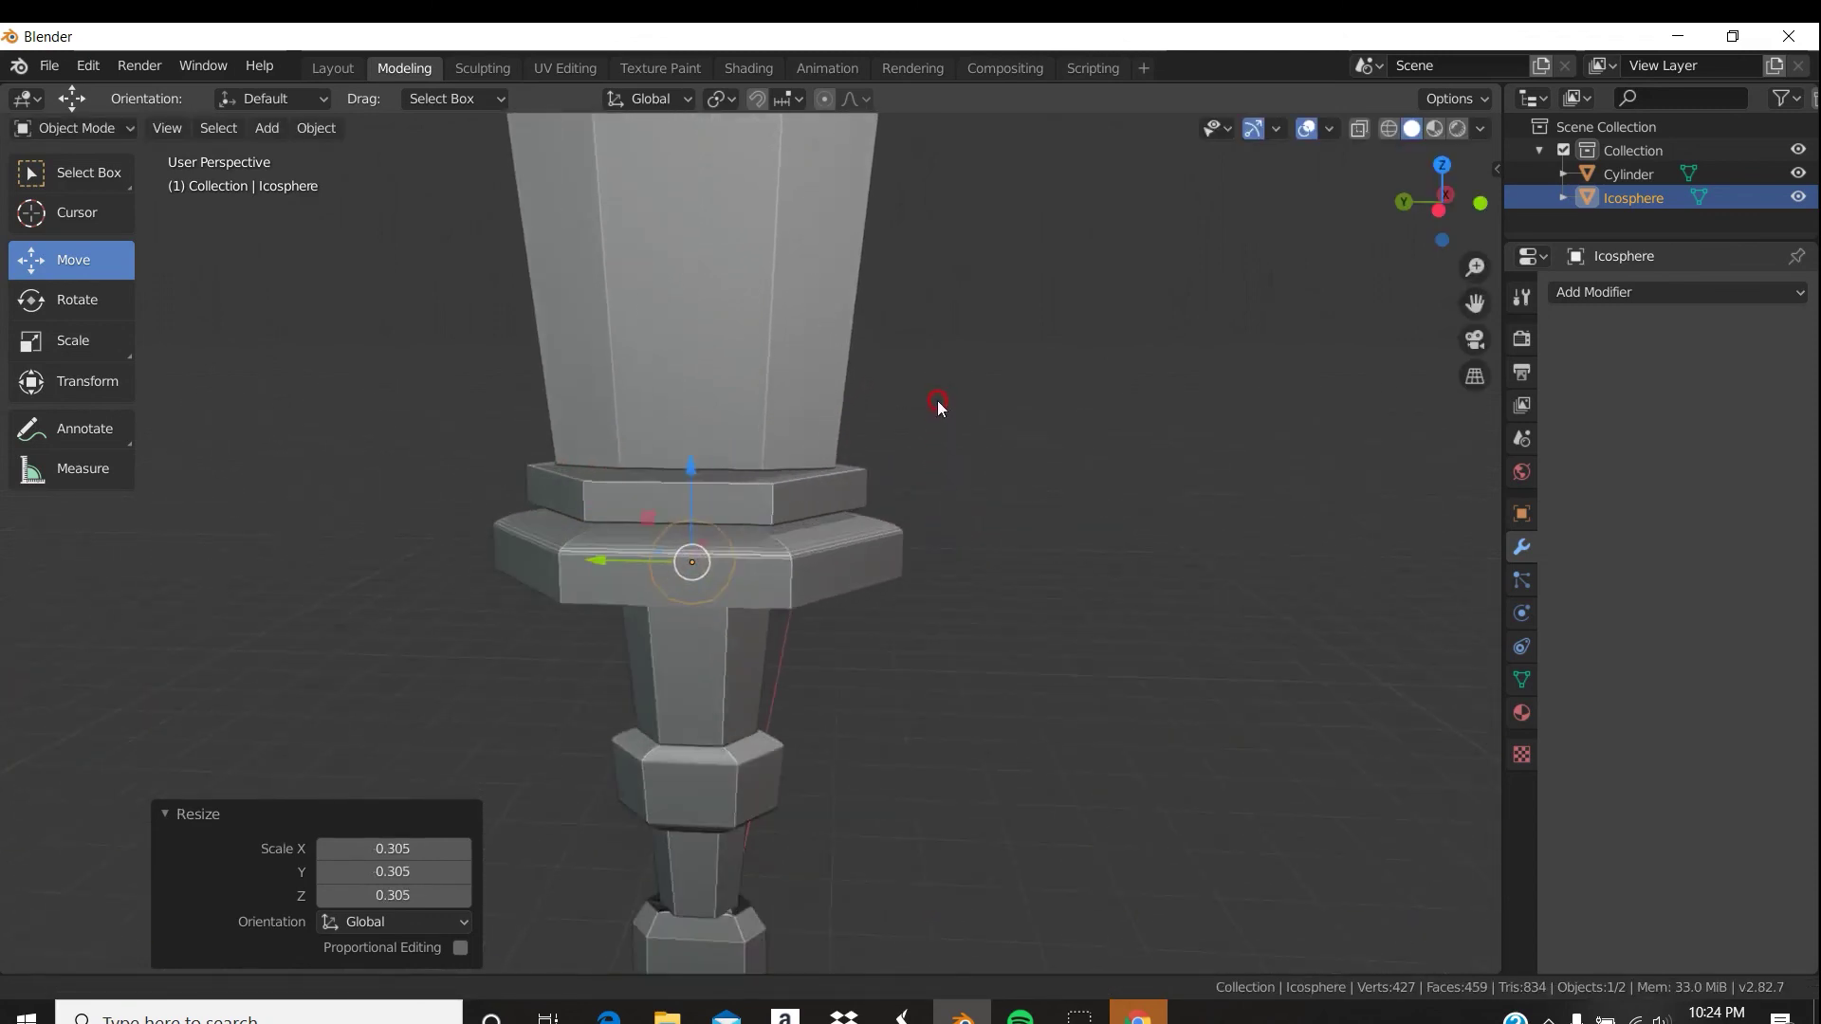
{"action": "middle_click_drag", "start_coordinate": [1091, 525], "coordinate": [972, 486]}
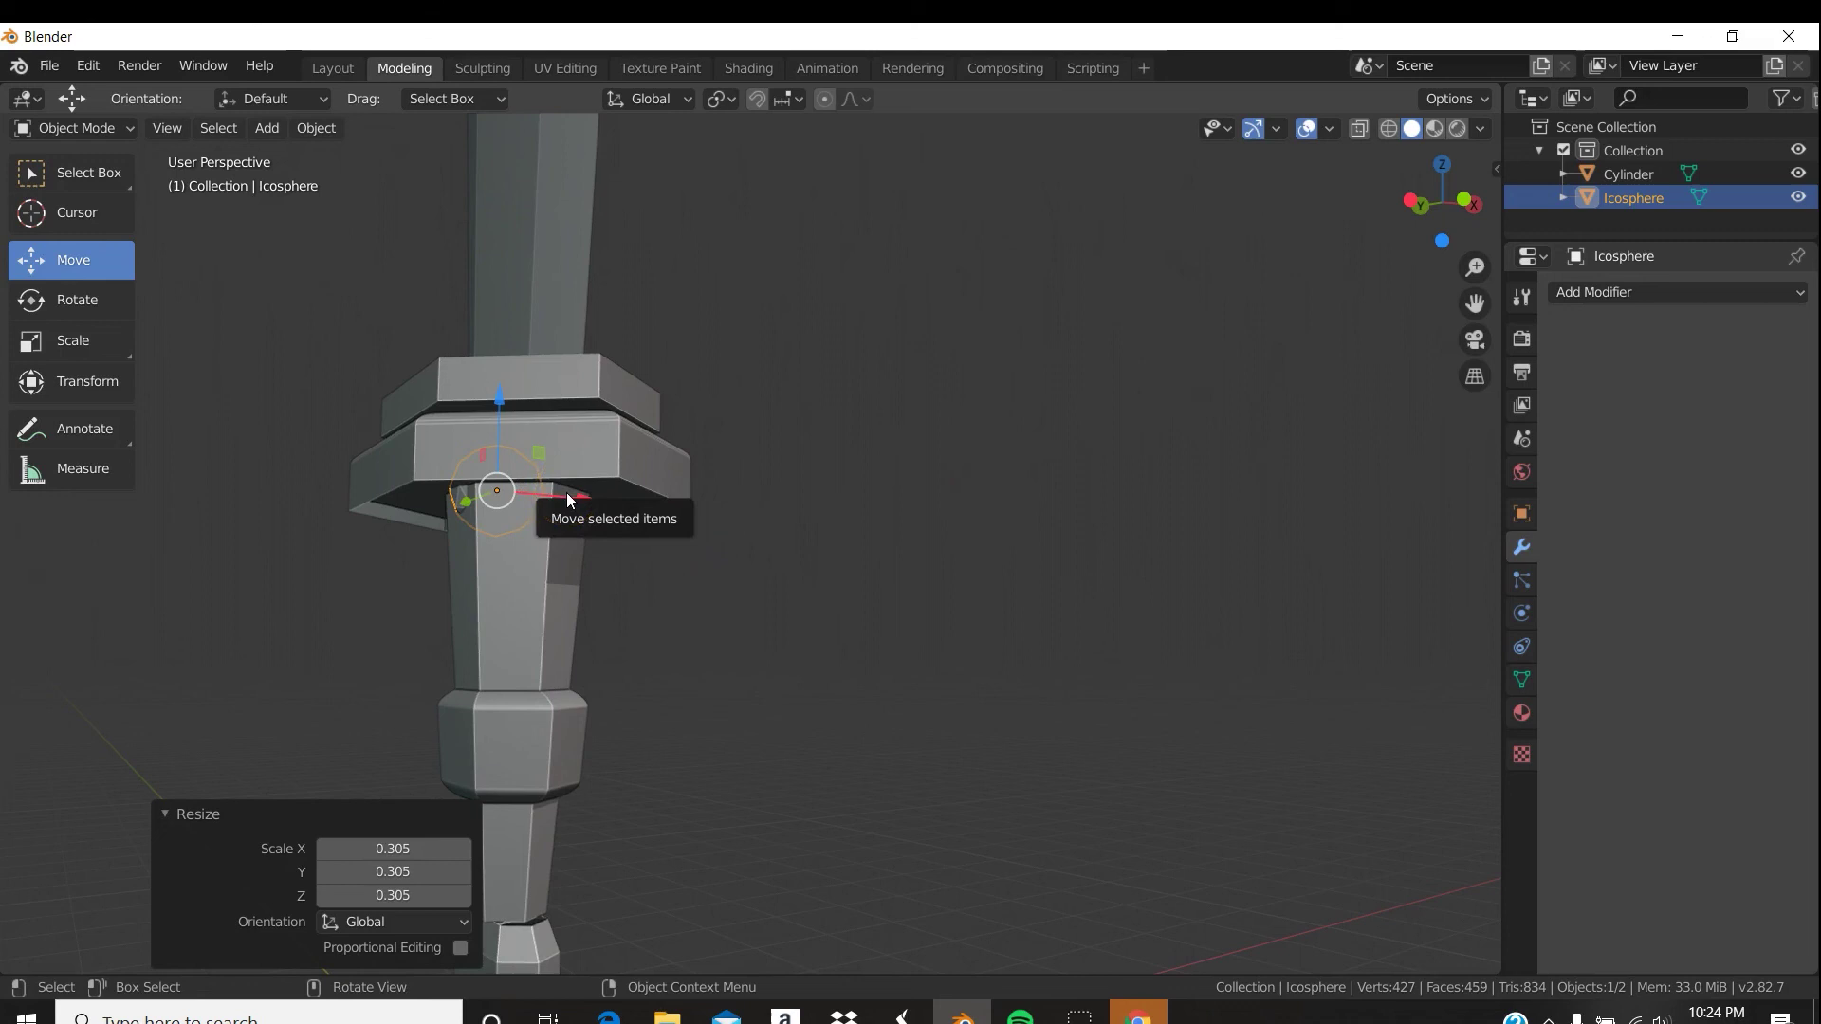
{"action": "left_click_drag", "start_coordinate": [569, 500], "coordinate": [456, 477]}
{"action": "middle_click_drag", "start_coordinate": [455, 479], "coordinate": [630, 521]}
{"action": "middle_click_drag", "start_coordinate": [1090, 741], "coordinate": [1089, 669], "text": "ctrl"}
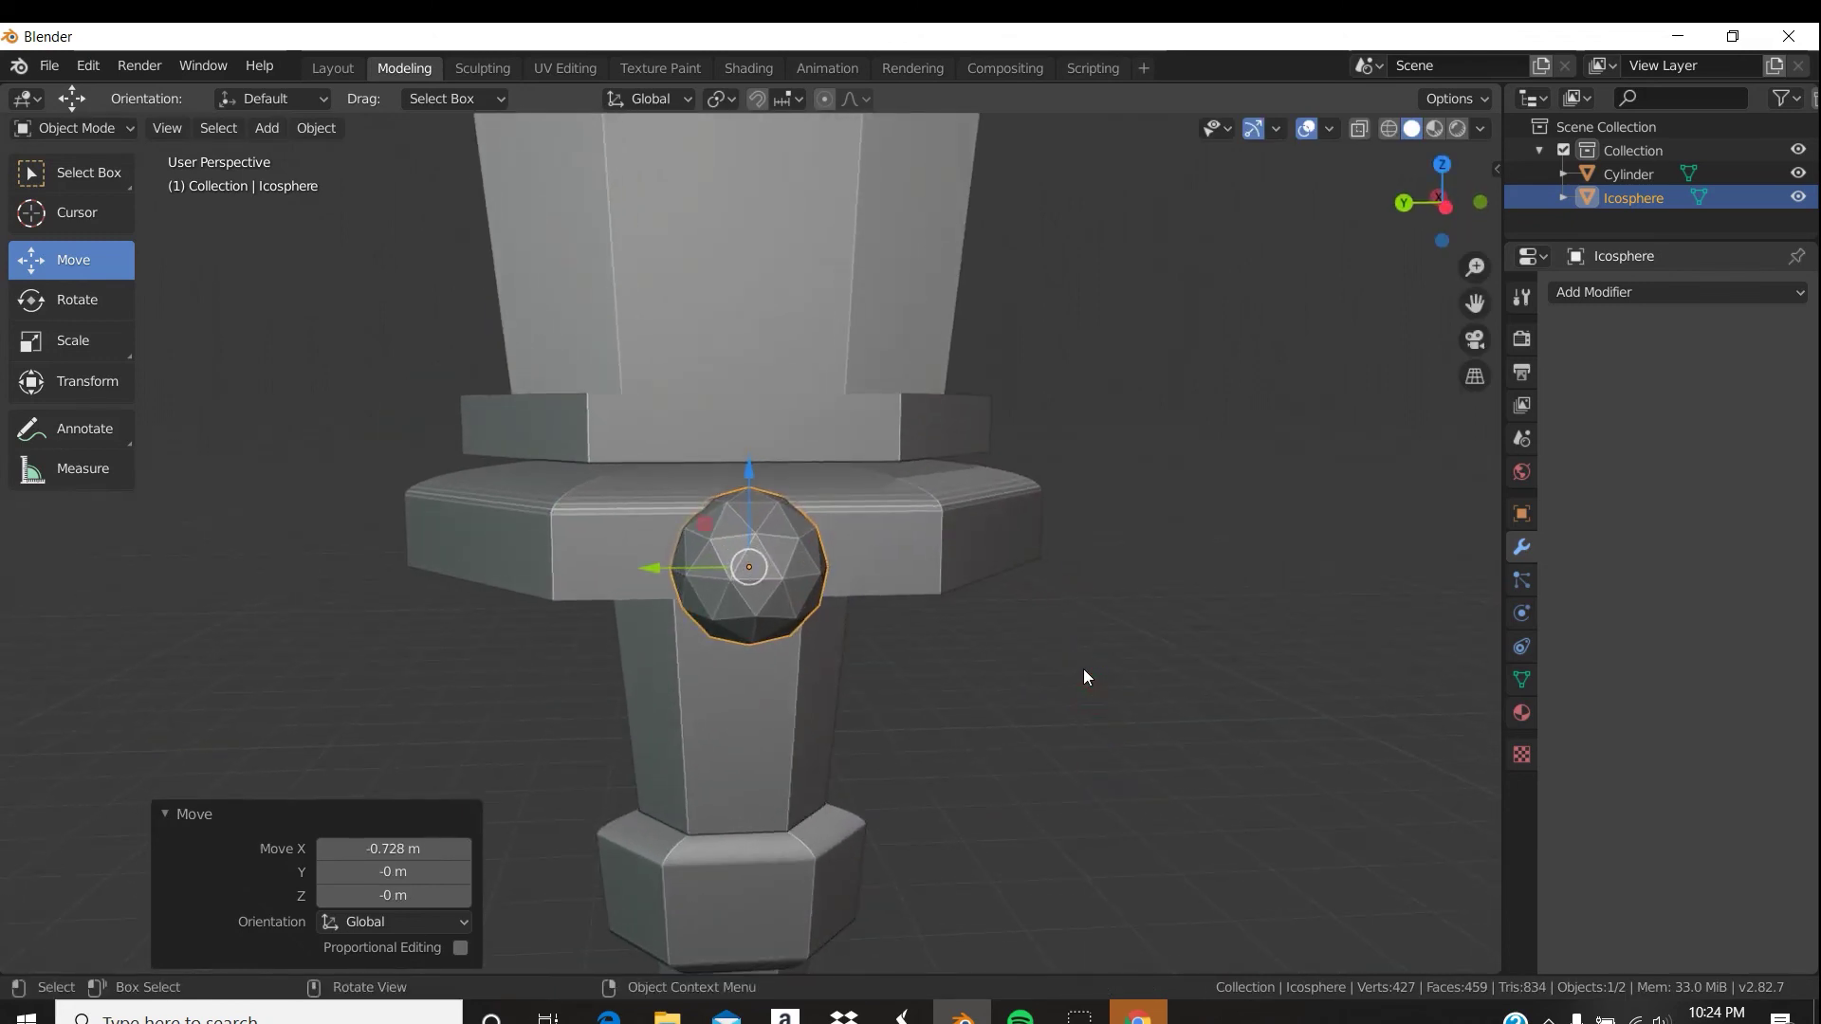
Raise the ico sphere about 0.106 m along global Z to centre it on the guard's front face.
{"action": "key", "text": "g"}
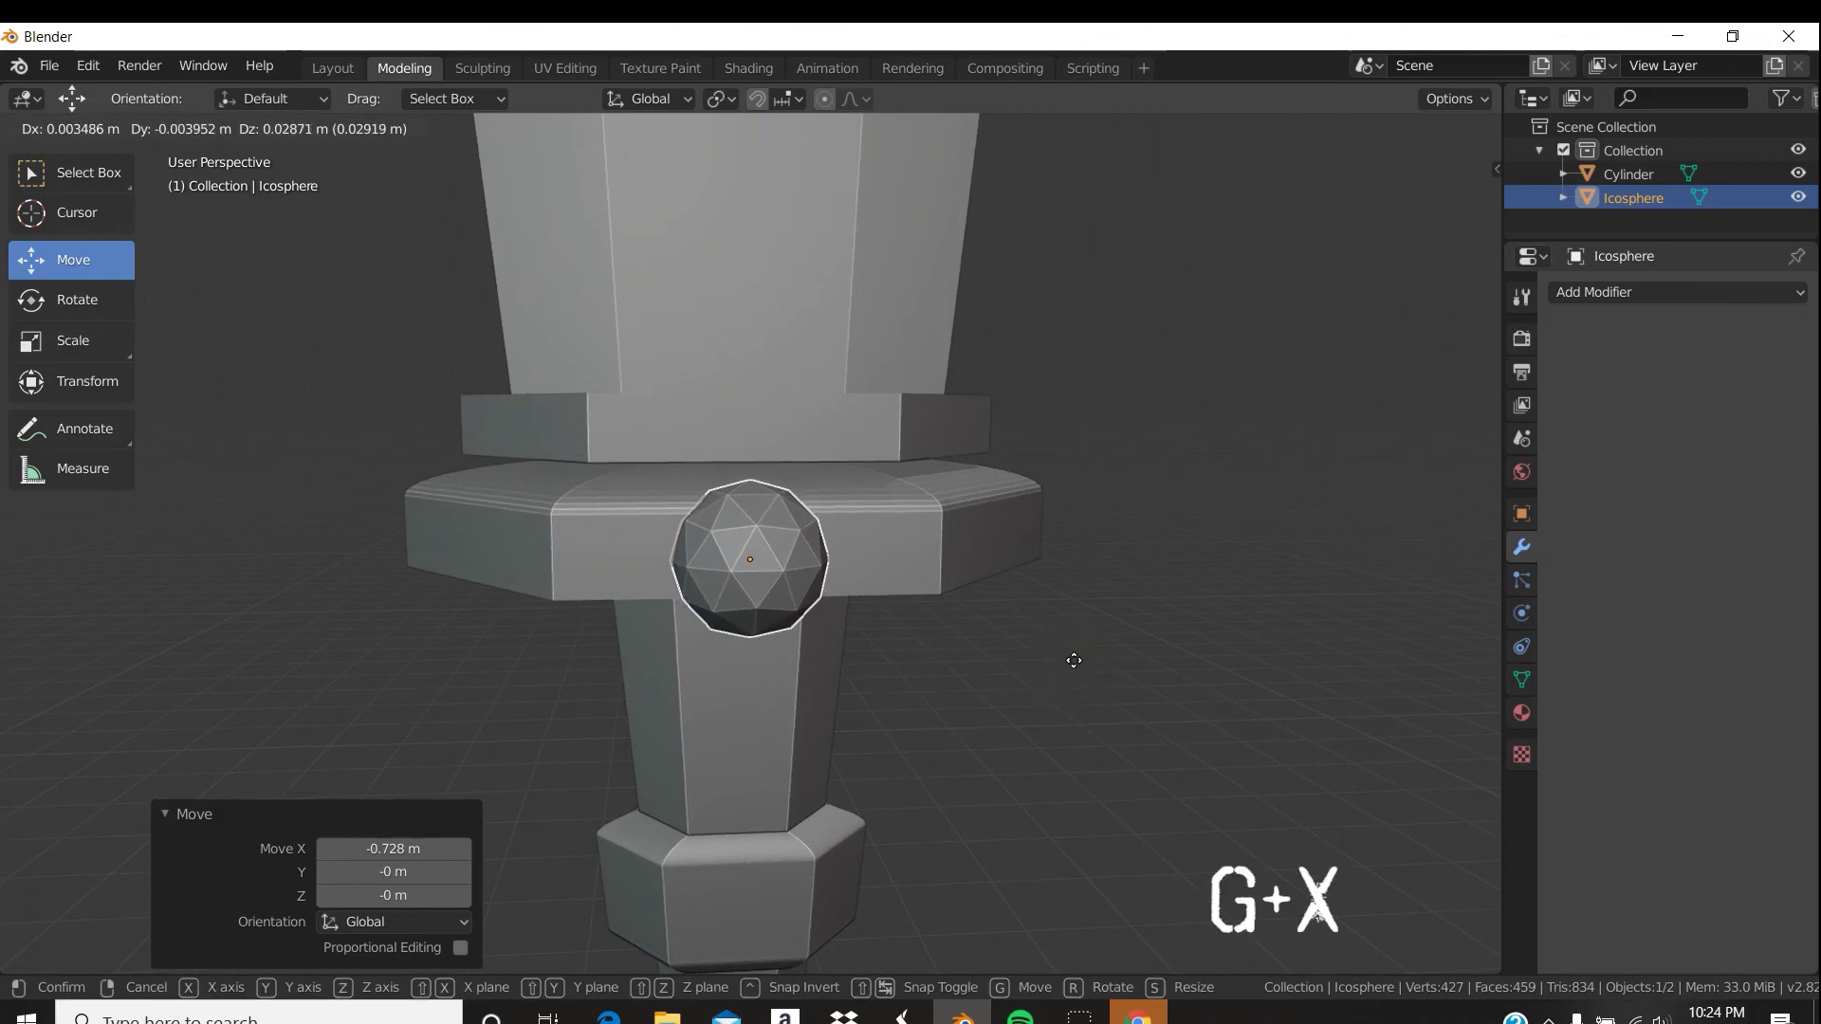
{"action": "key", "text": "y"}
{"action": "key", "text": "z"}
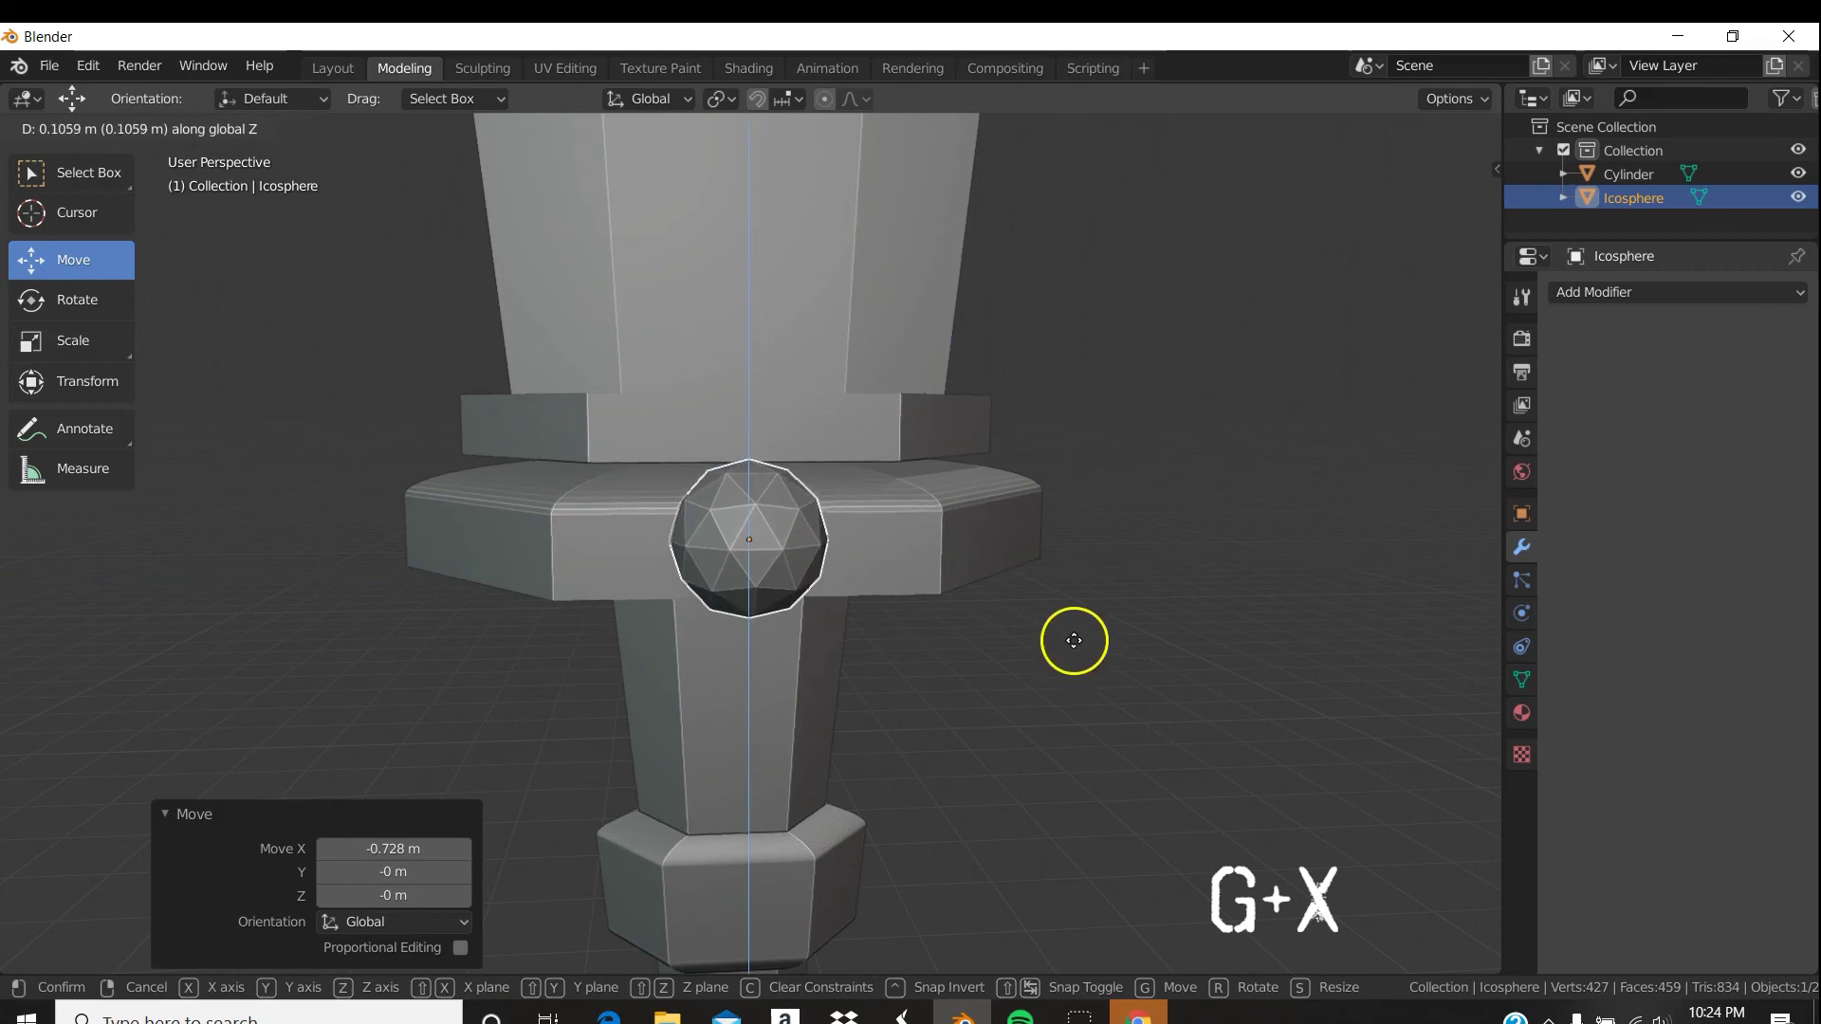
{"action": "left_click", "coordinate": [1074, 641]}
{"action": "scroll", "coordinate": [1178, 731], "scroll_direction": "up", "scroll_amount": 8}
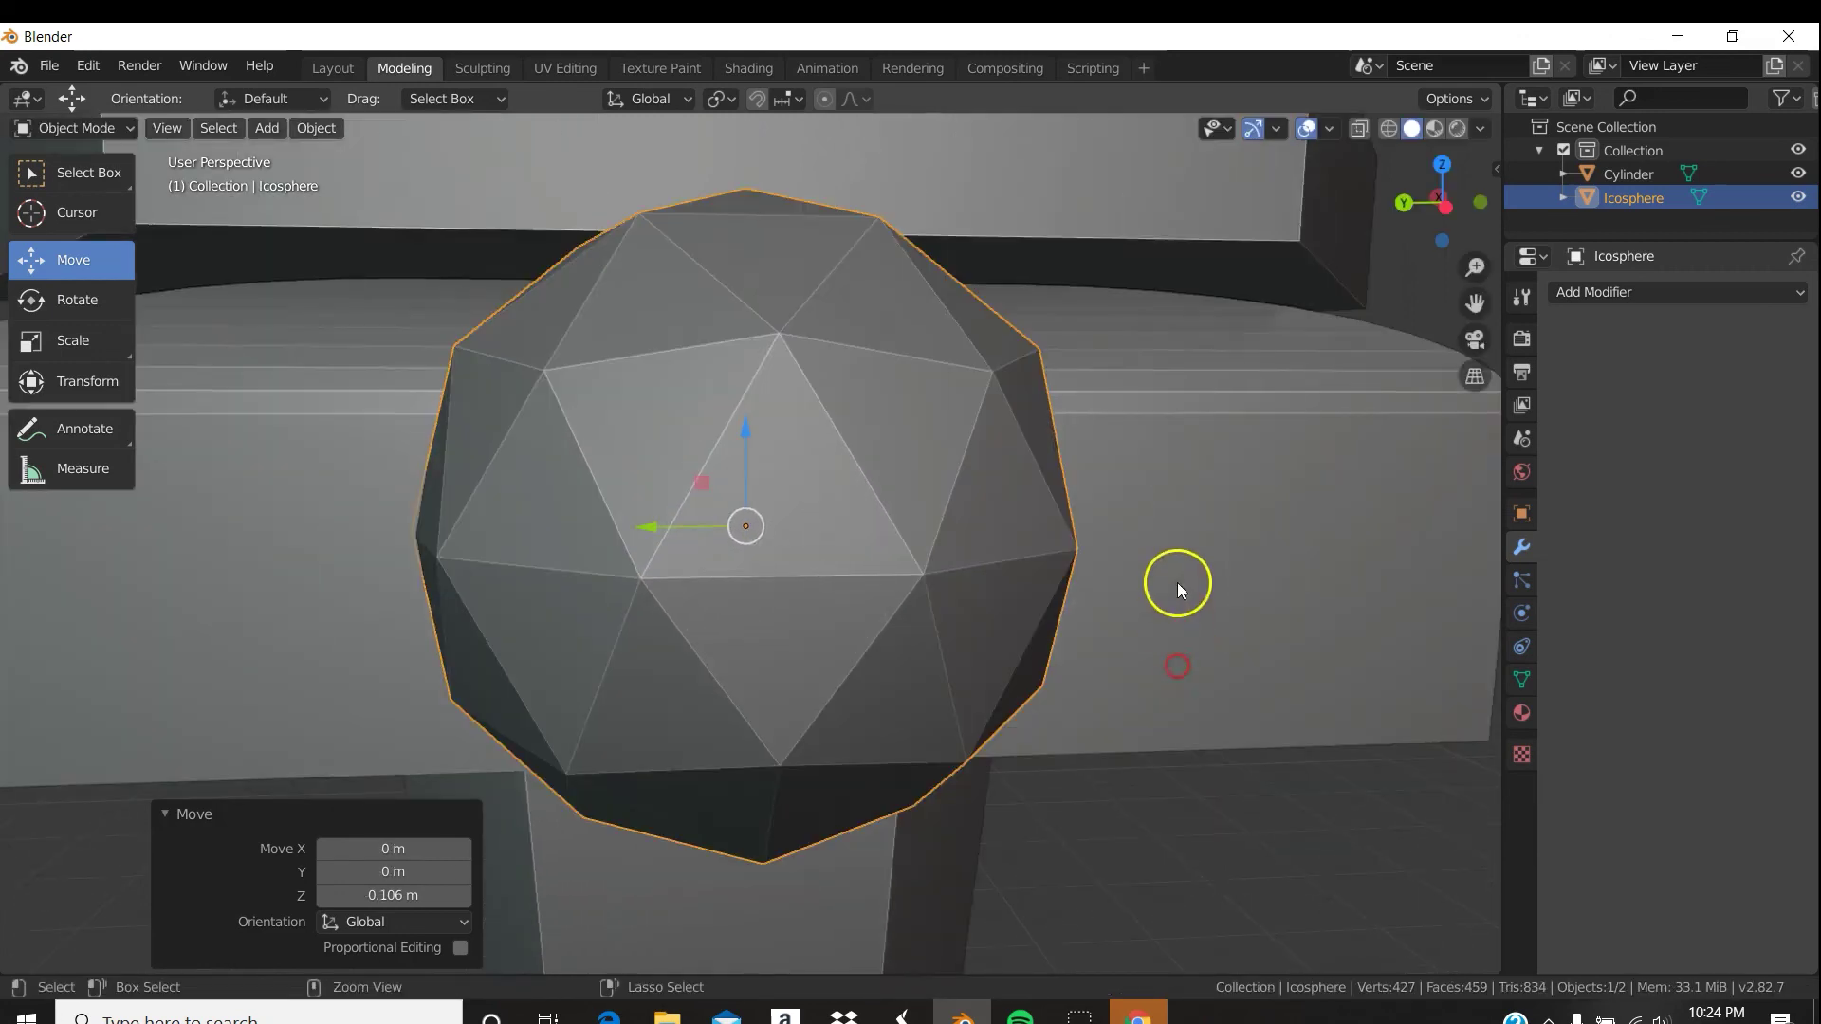
Deselect the ico sphere, hide the viewport overlays and examine the whole finished sword from several angles.
{"action": "scroll", "coordinate": [1186, 569], "scroll_direction": "down", "scroll_amount": 10}
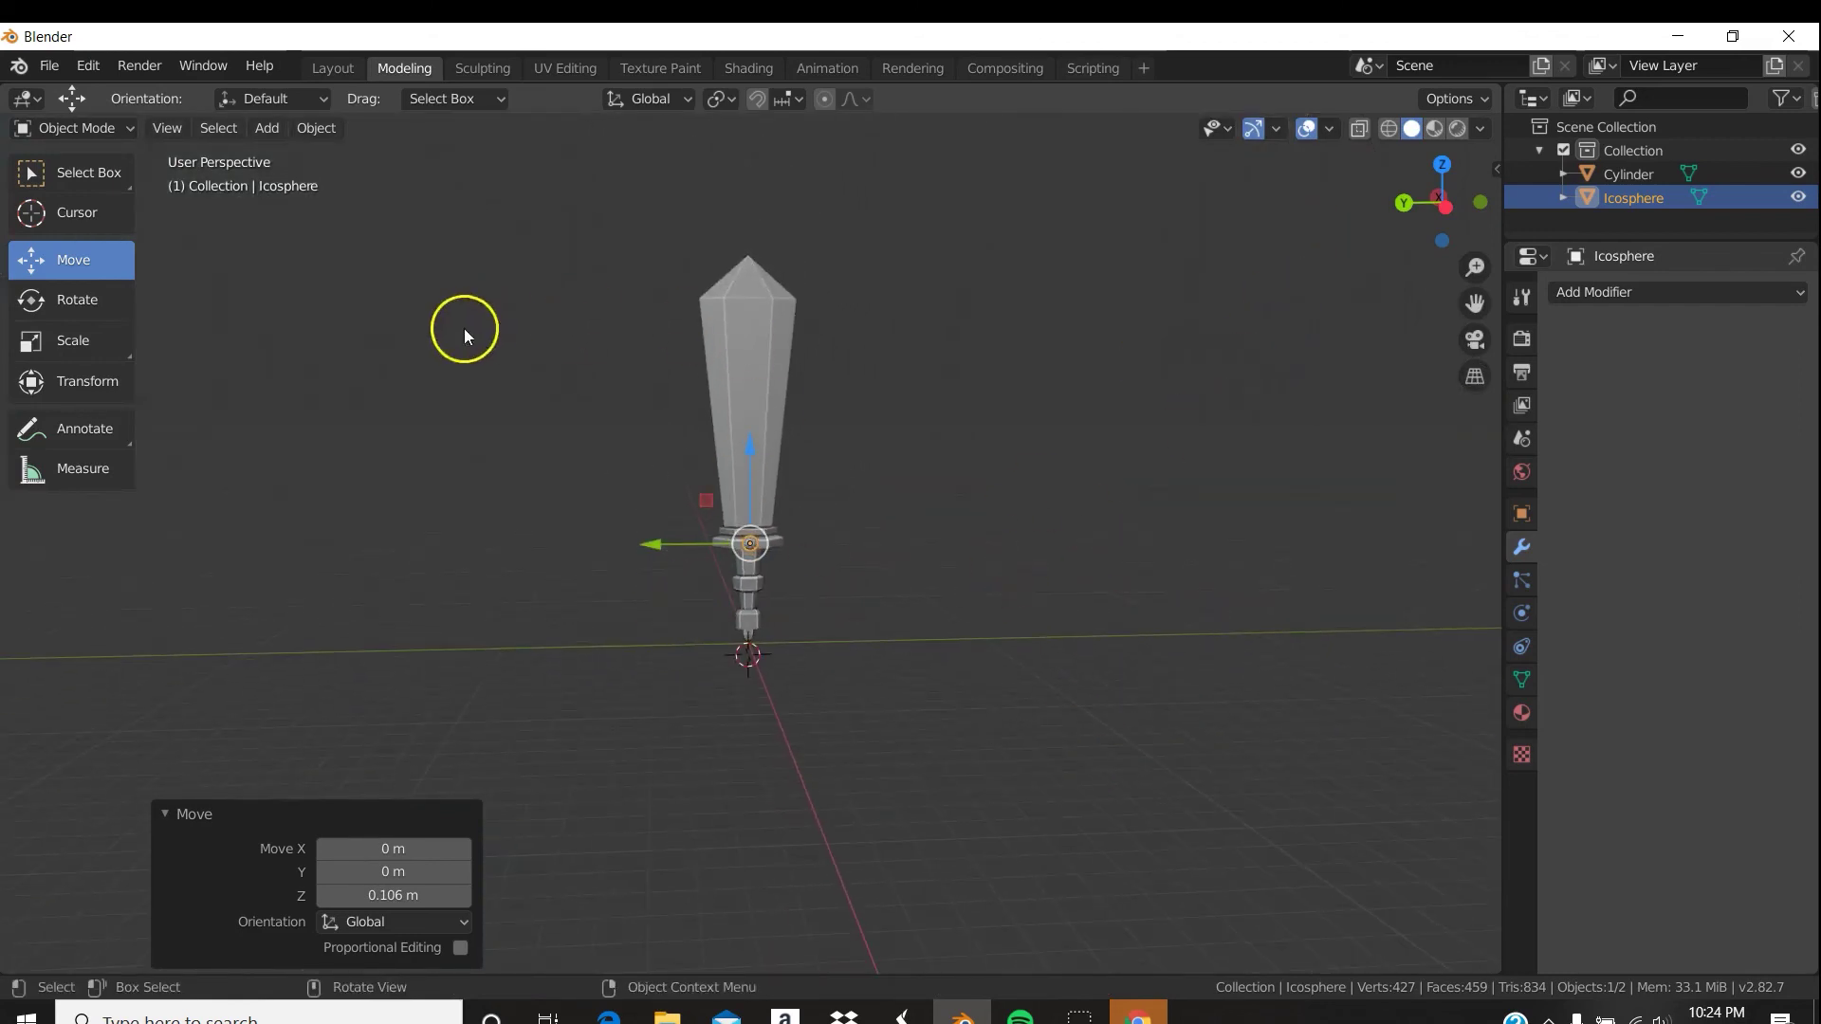
{"action": "left_click", "coordinate": [954, 427]}
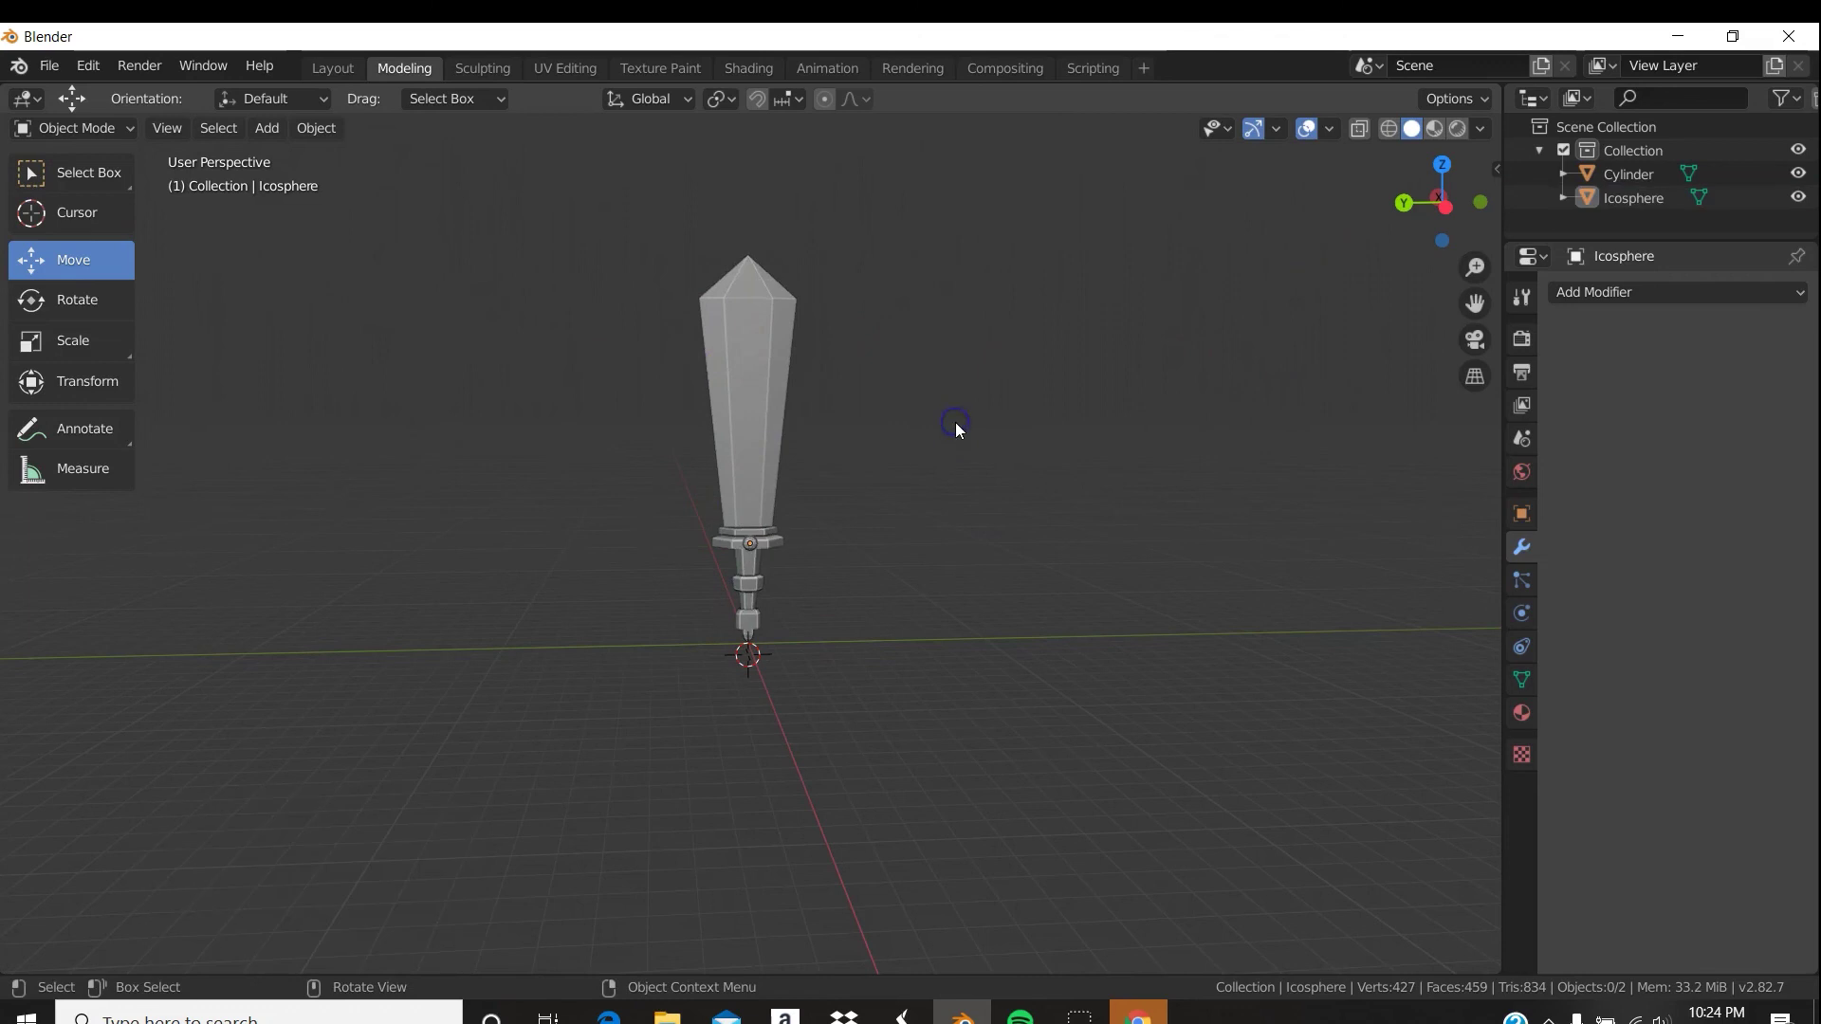
{"action": "left_click", "coordinate": [1329, 130]}
{"action": "left_click", "coordinate": [1330, 130]}
{"action": "left_click", "coordinate": [1306, 129]}
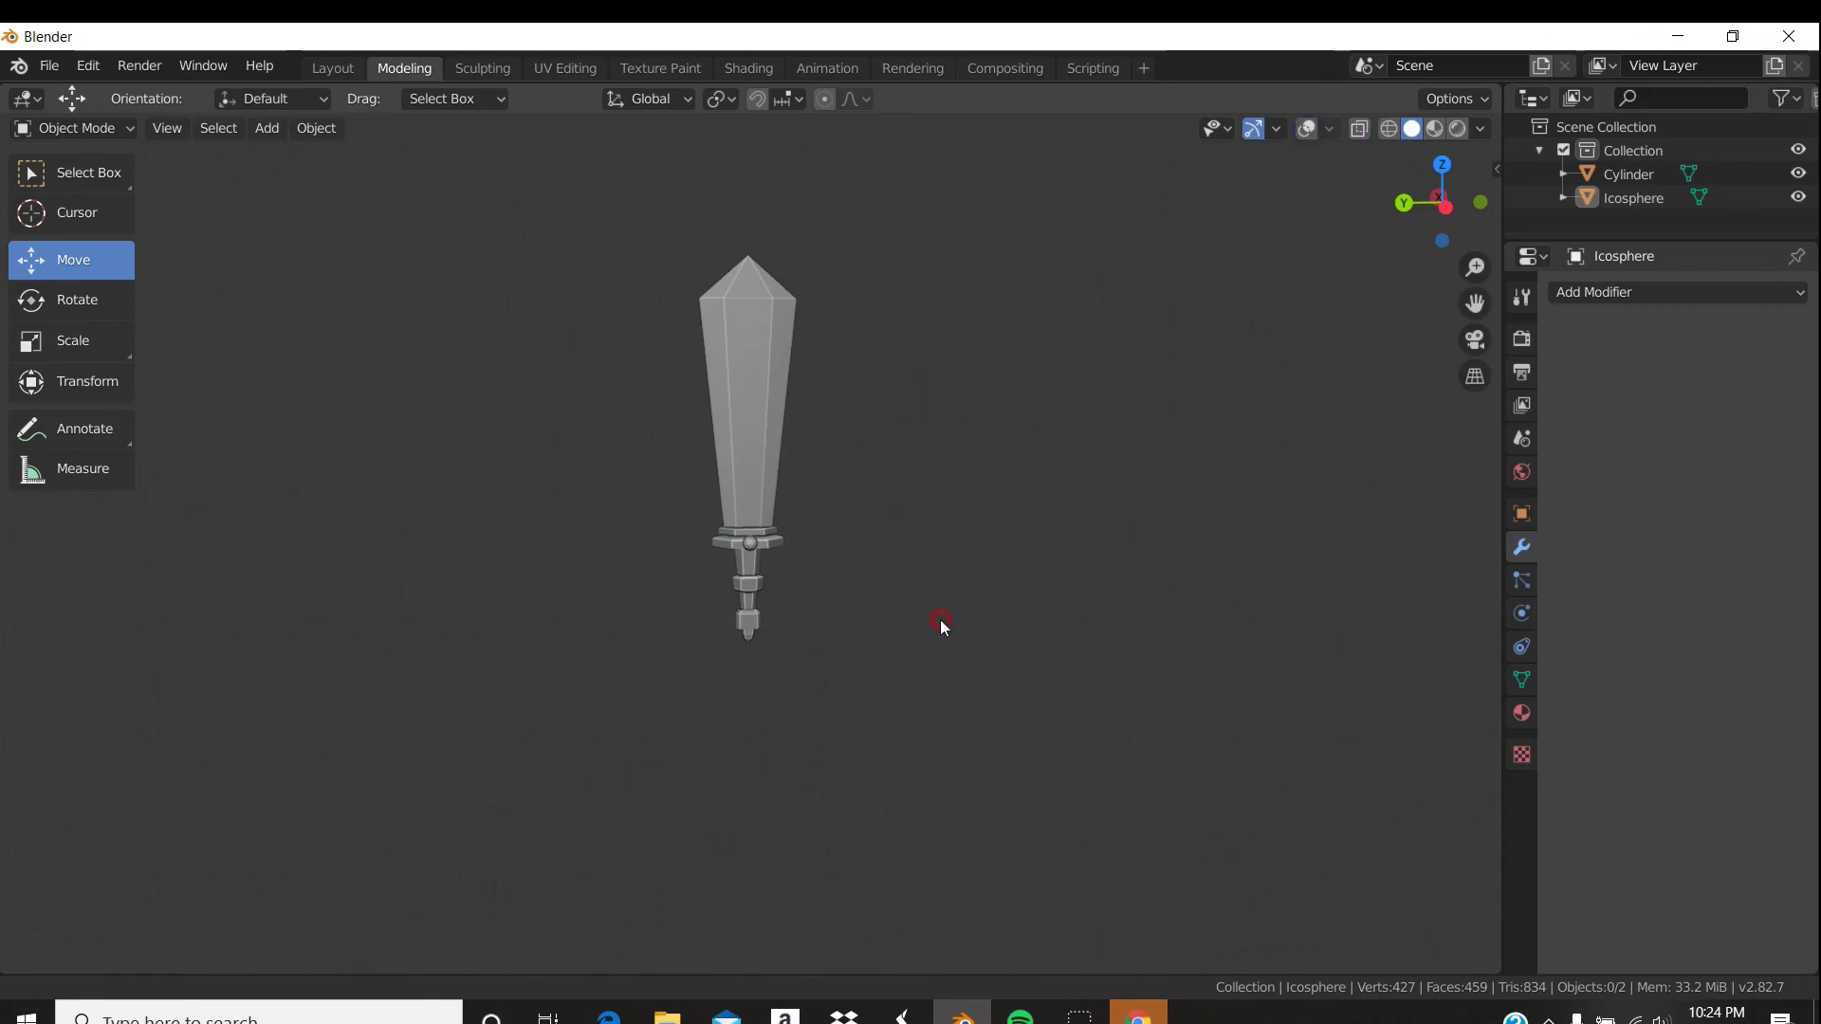
{"action": "middle_click_drag", "start_coordinate": [941, 618], "coordinate": [971, 529], "text": "ctrl"}
{"action": "middle_click_drag", "start_coordinate": [1009, 309], "coordinate": [1009, 430]}
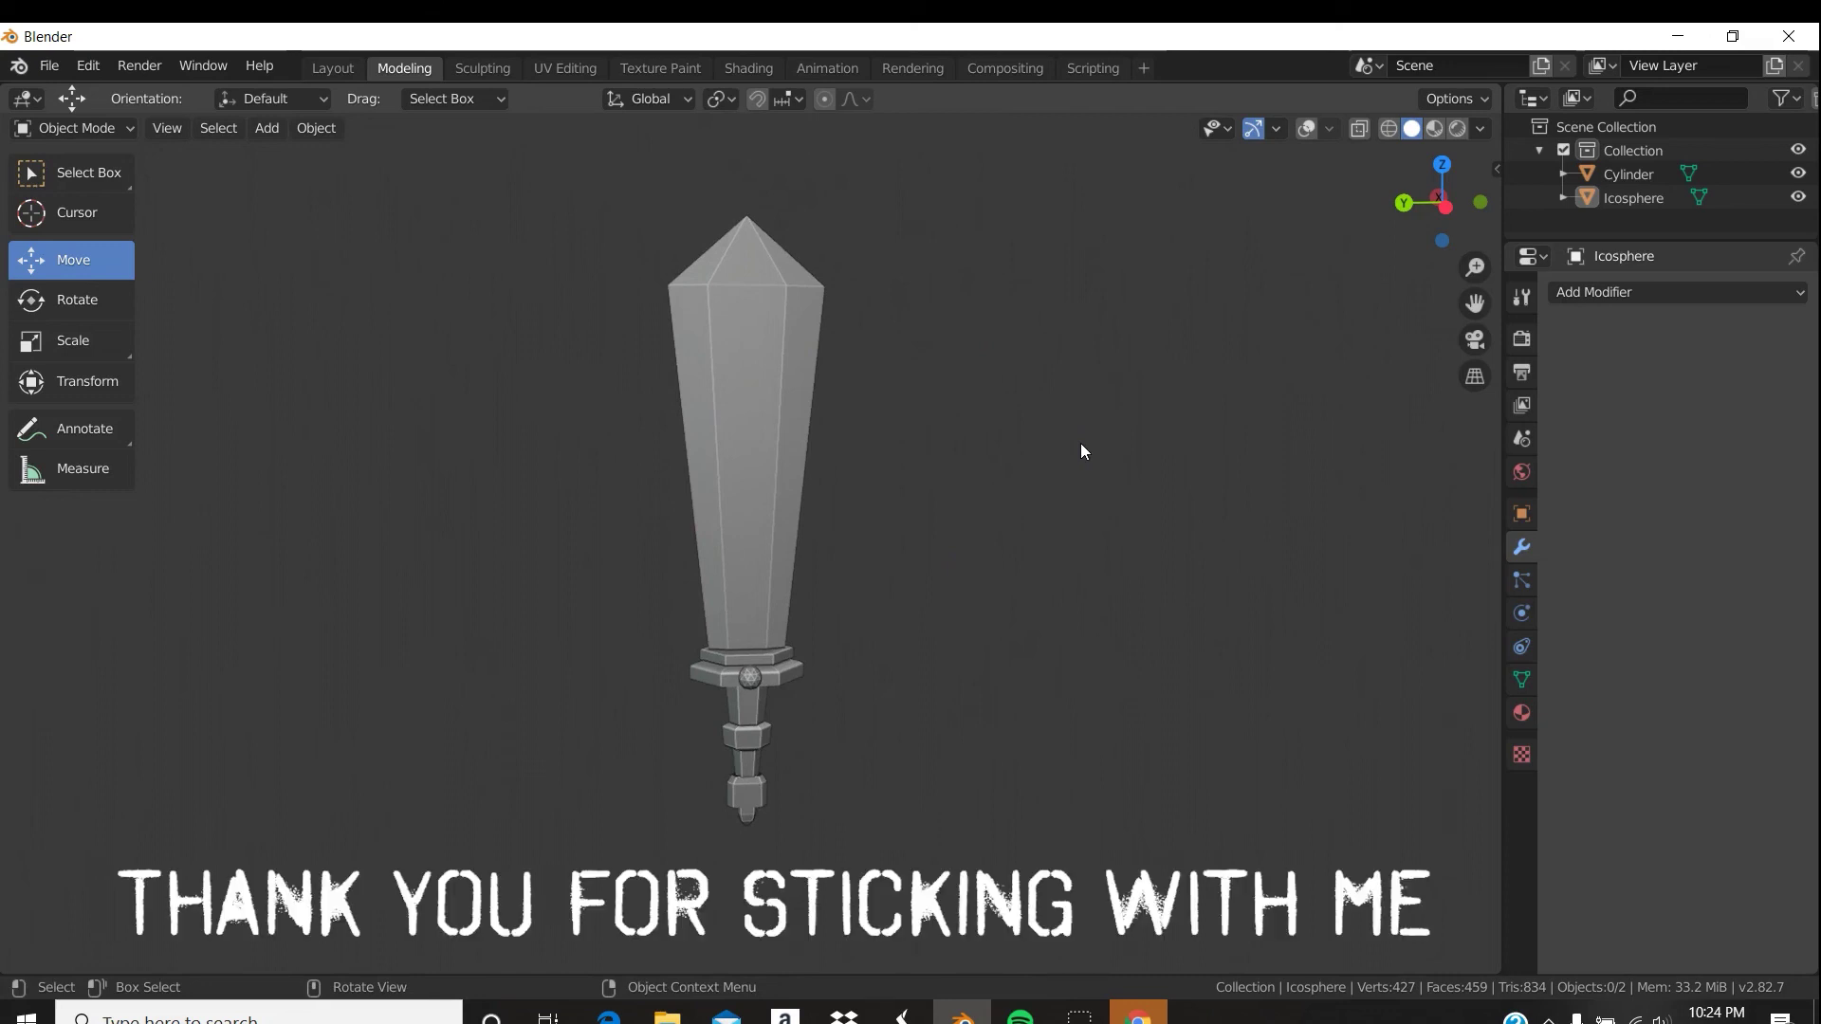
{"action": "middle_click_drag", "start_coordinate": [858, 500], "coordinate": [897, 377]}
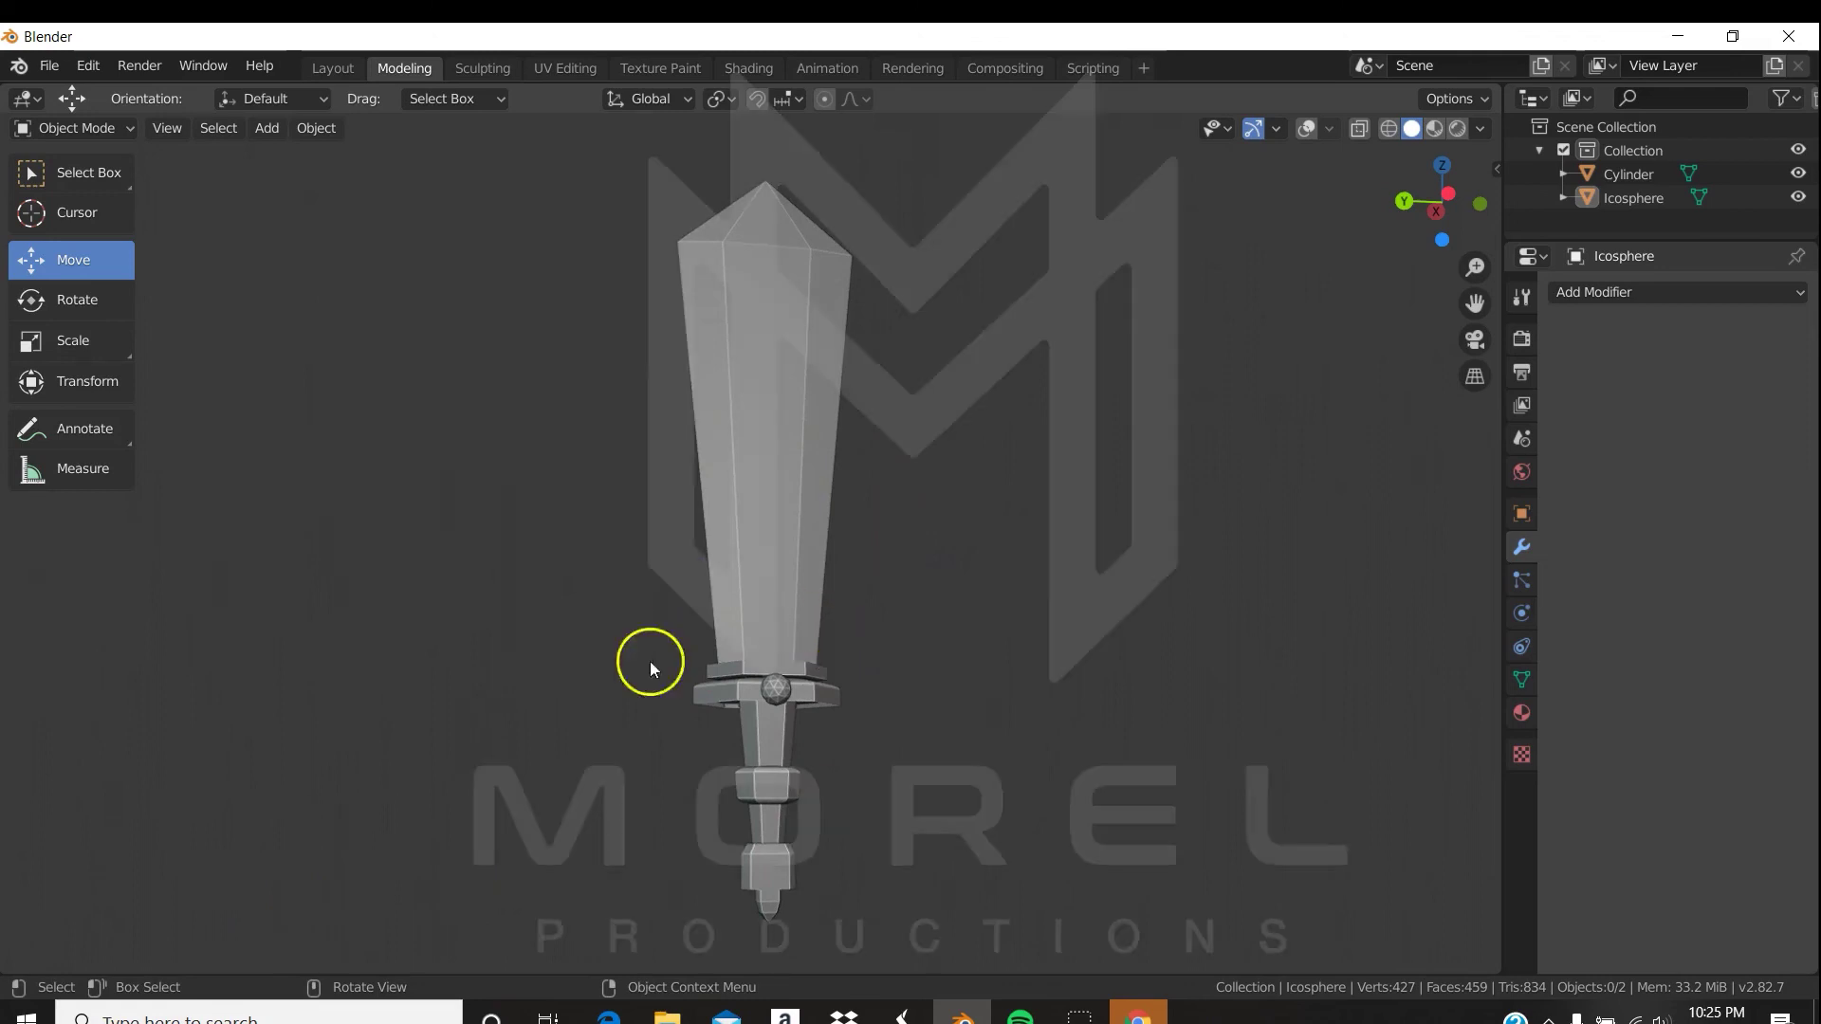